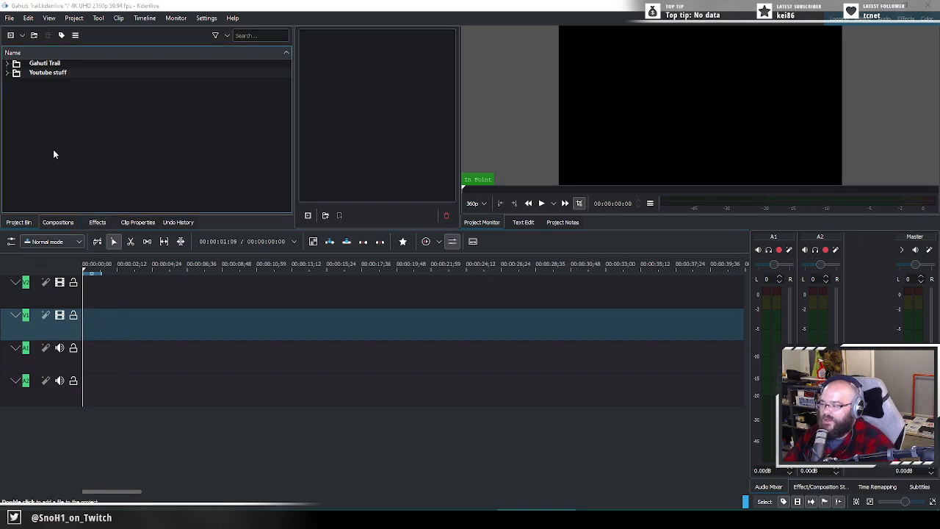
Step: Expand the Gahuti Trail folder in the project bin and place 1 Intro.MP4 at the start of track V1
click(7, 64)
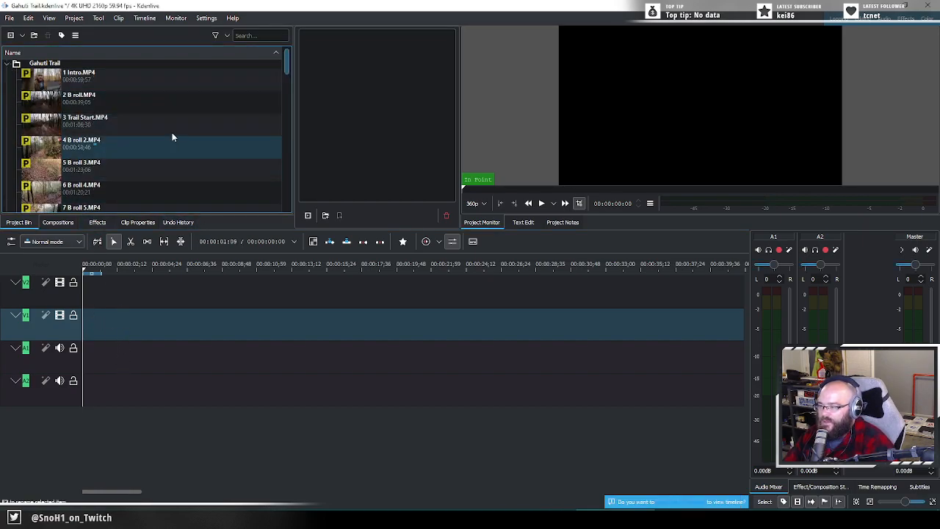
mouse_move(286, 65)
mouse_down()
mouse_move(280, 206)
mouse_move(285, 62)
mouse_up()
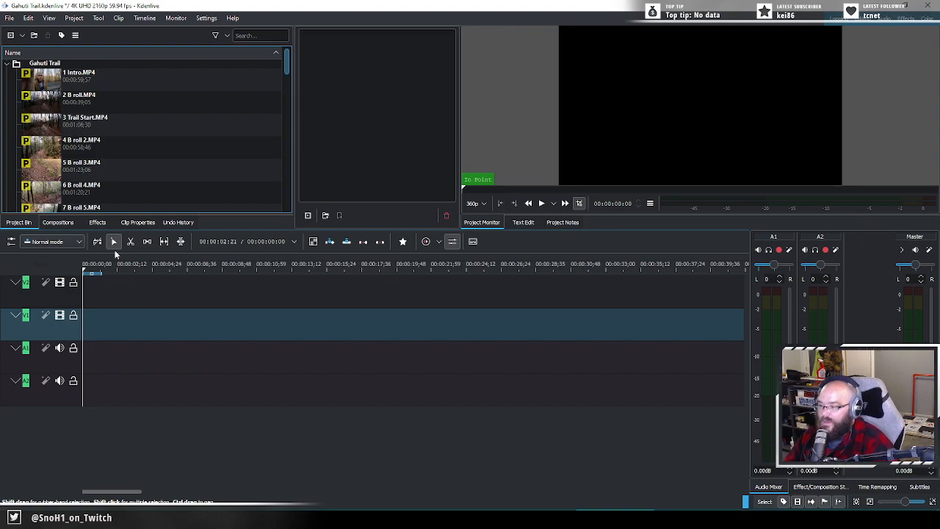
drag(48, 82, 89, 316)
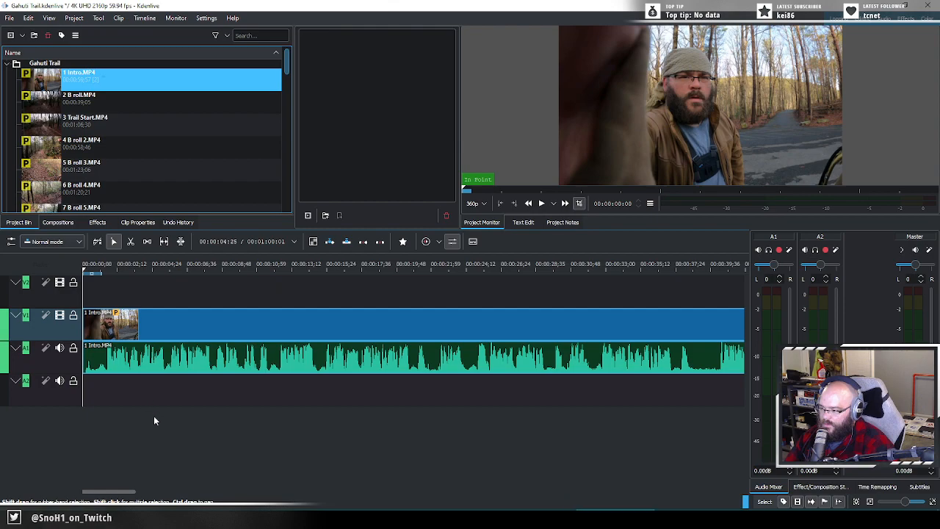
Step: Play back the opening seconds of the intro clip and return the playhead to the timeline start
click(85, 440)
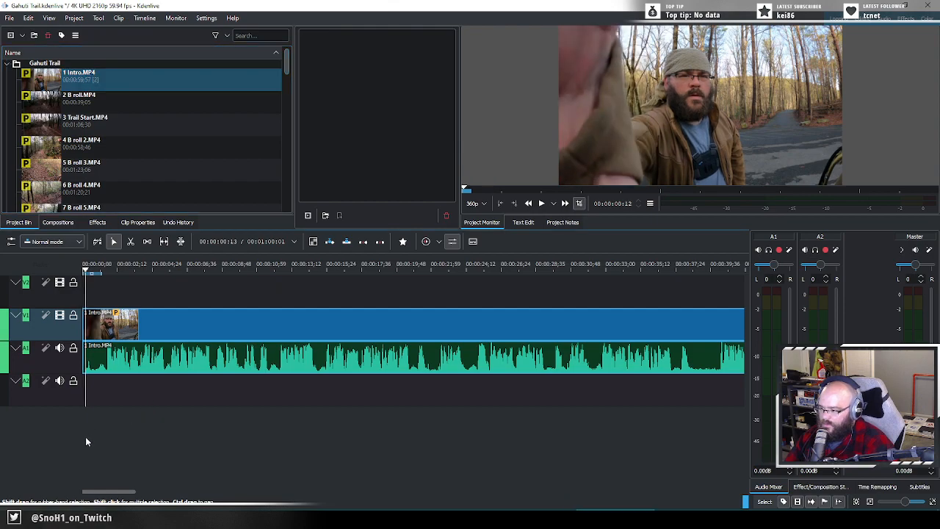
click(541, 203)
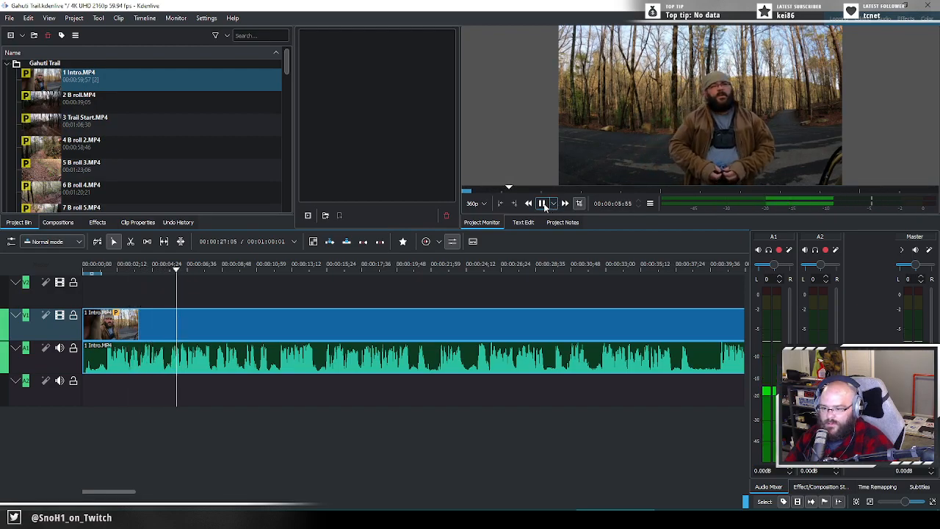
click(542, 204)
click(553, 204)
click(553, 205)
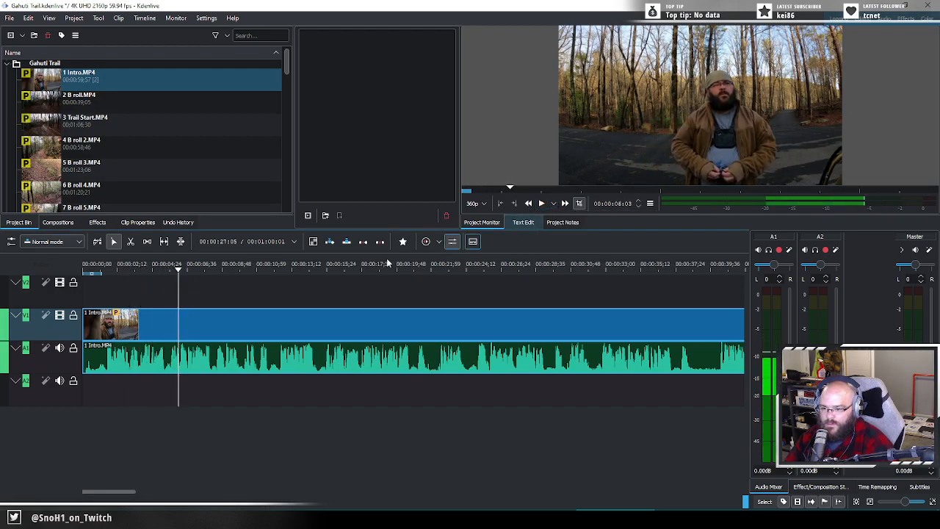
drag(180, 274, 65, 264)
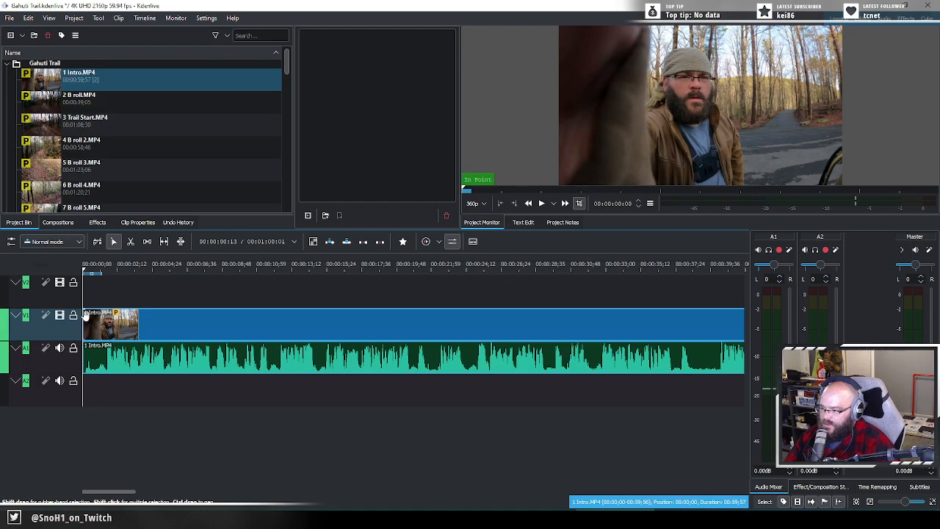
click(151, 425)
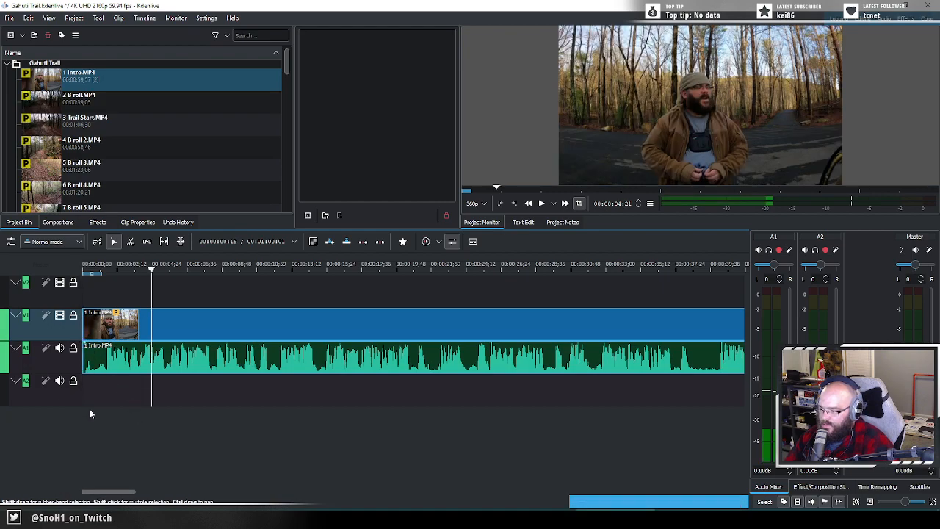
click(82, 439)
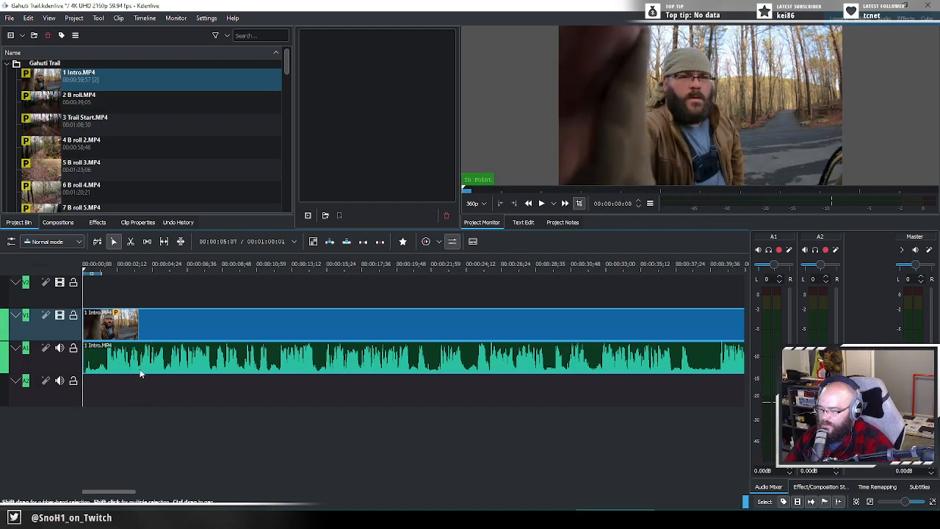
Step: Add a fade-in of about 59 frames to the start of the 1 Intro.MP4 video clip and preview it
click(93, 314)
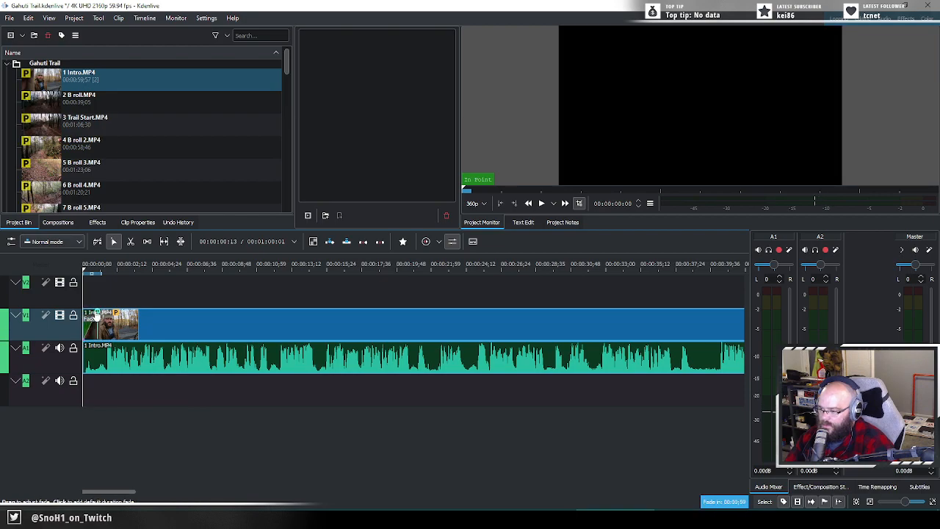
click(541, 204)
click(554, 203)
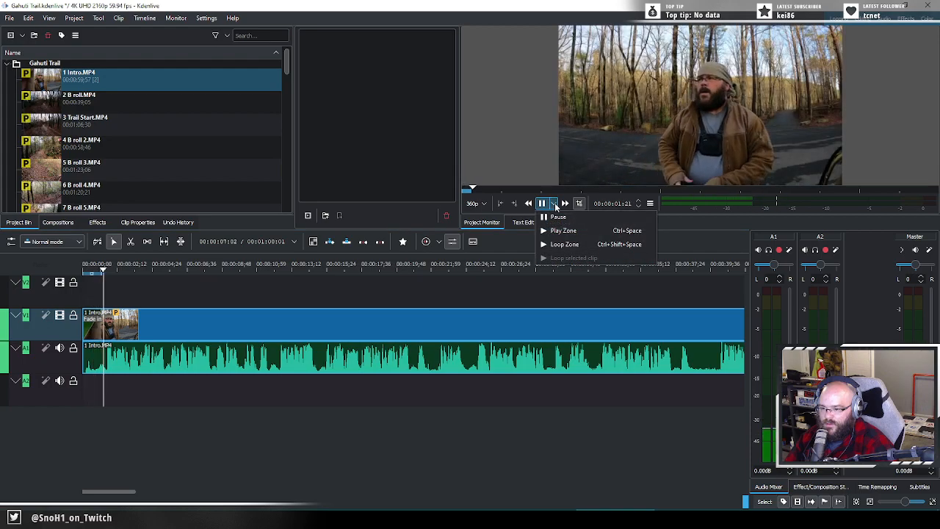
click(554, 206)
click(541, 206)
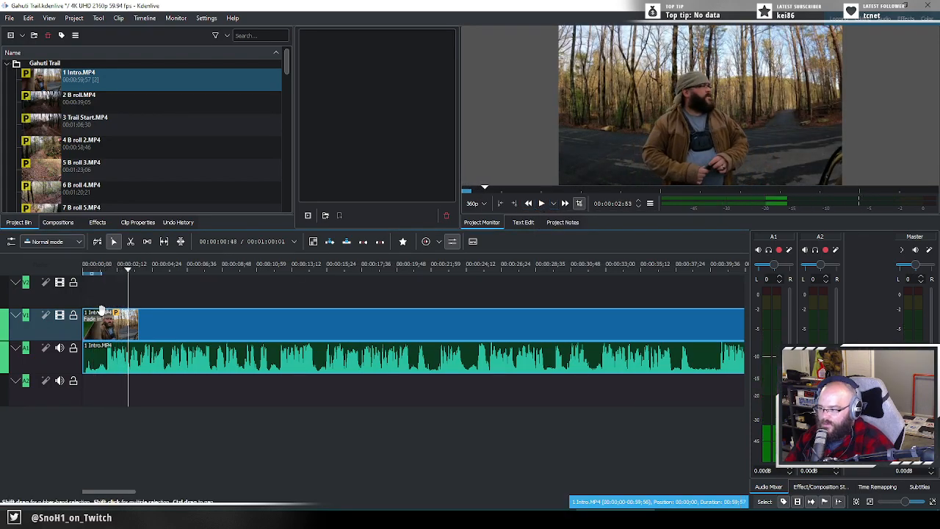
drag(128, 296, 65, 285)
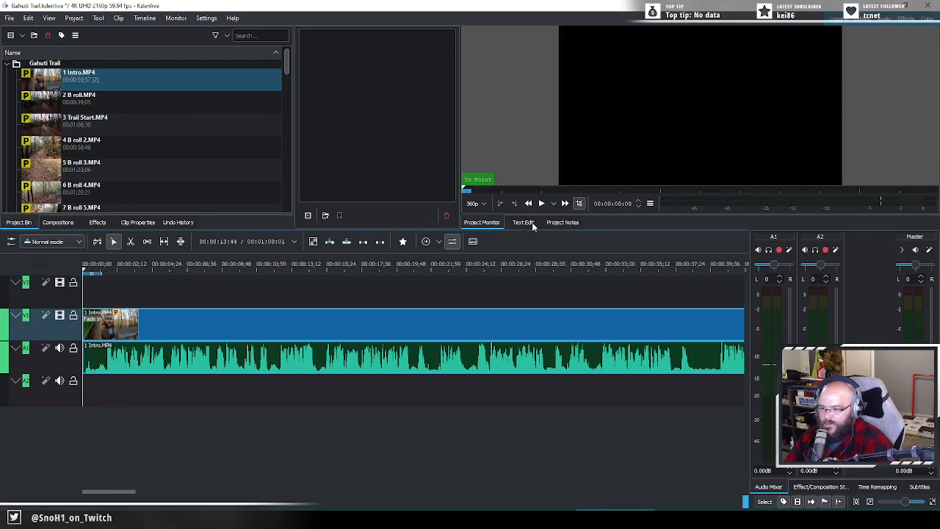
click(541, 204)
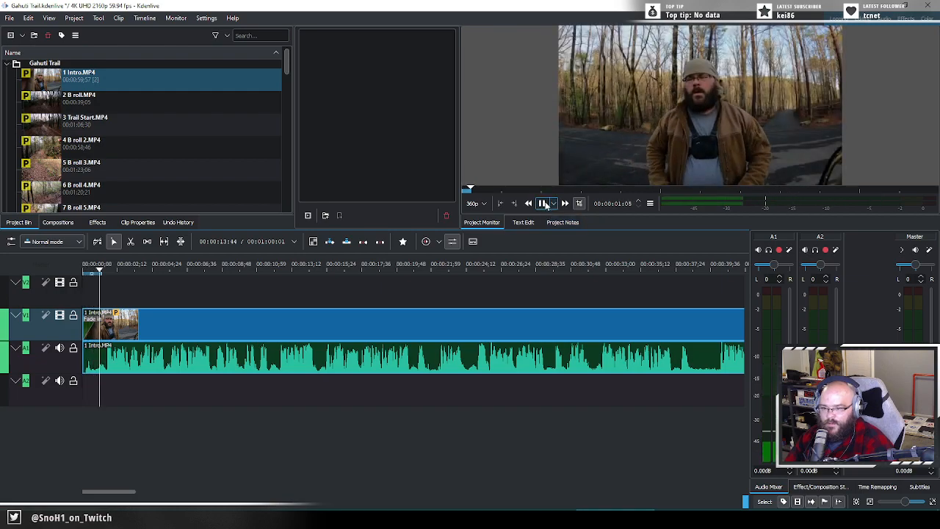
click(542, 204)
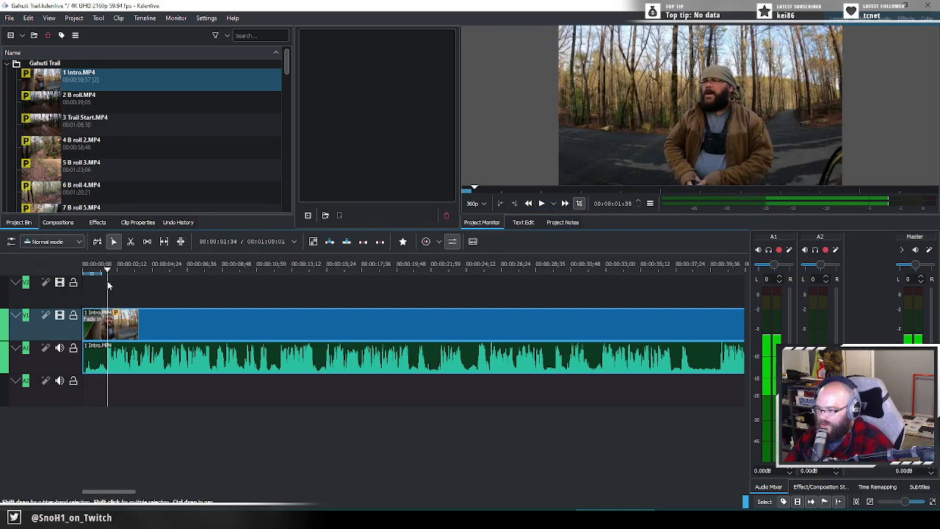
Step: Lengthen the intro clip's fade-in to about 00:00:01;51 and play it back from the timeline start
key(Home)
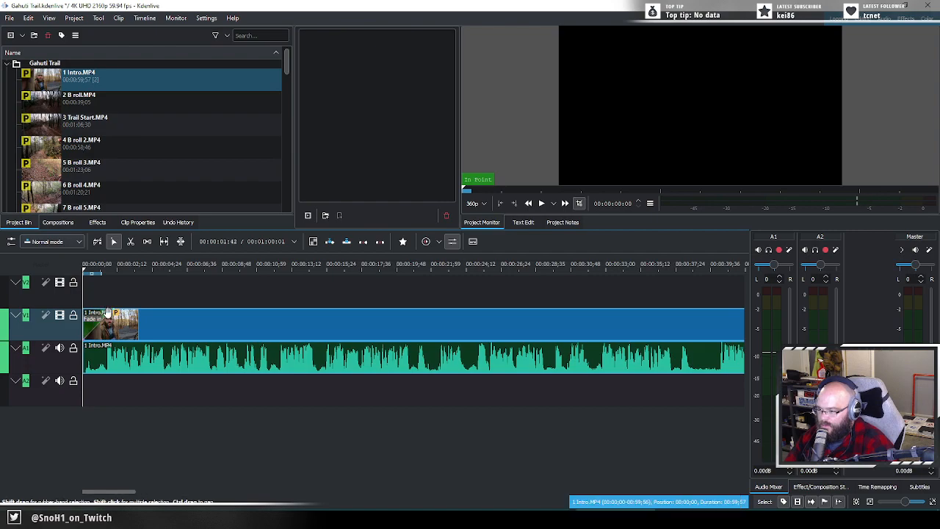
click(541, 203)
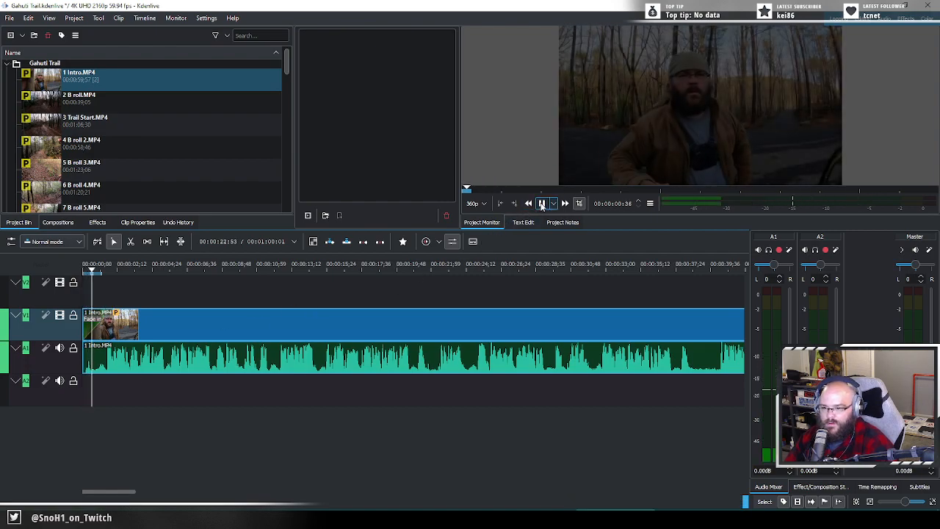
key(space)
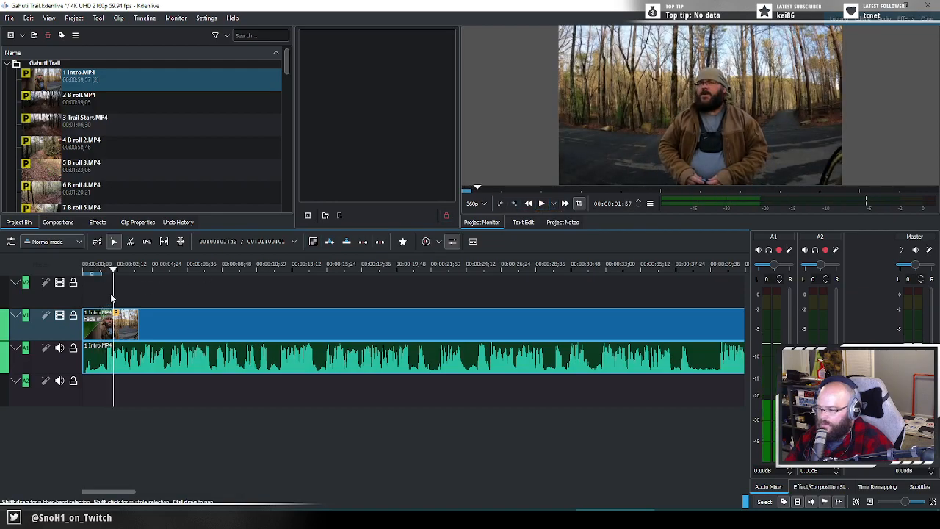
key(Home)
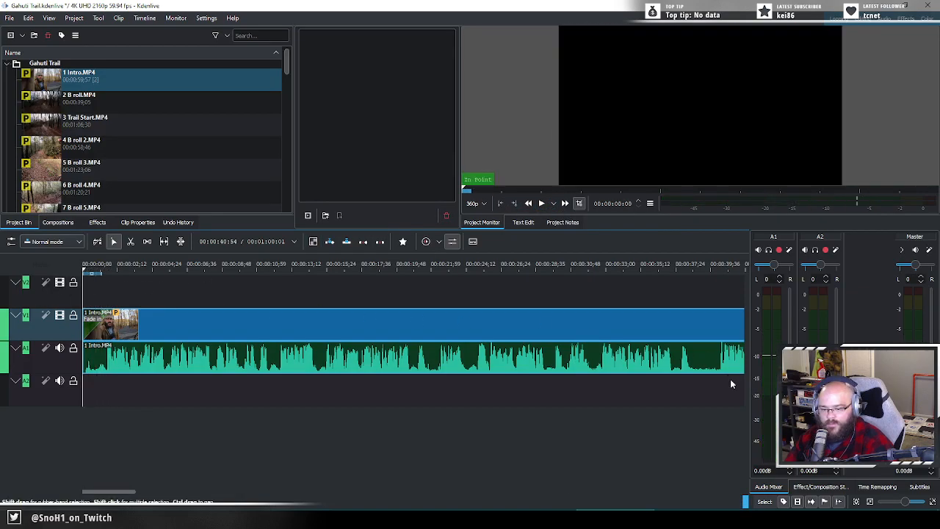
Step: Set the intro clip's Fade in effect duration to about 00:00:03;36 and preview the fade
click(800, 488)
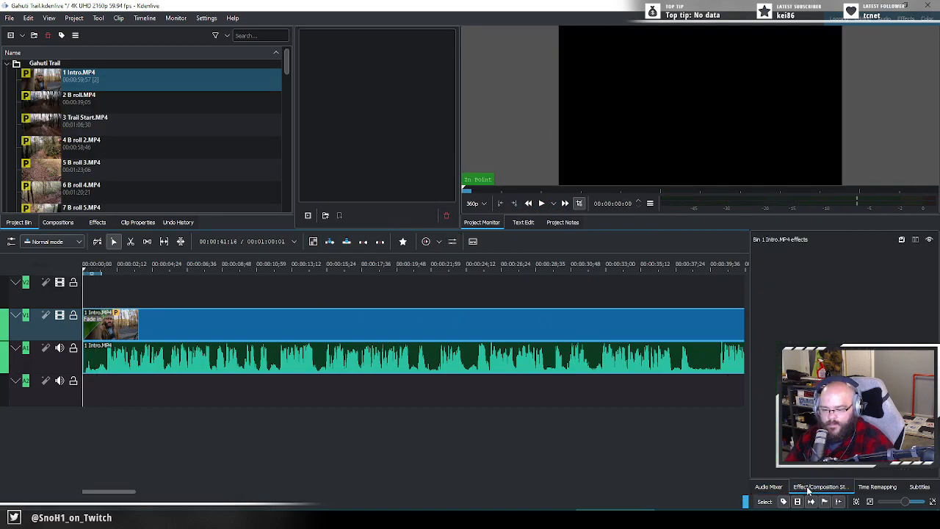
click(252, 327)
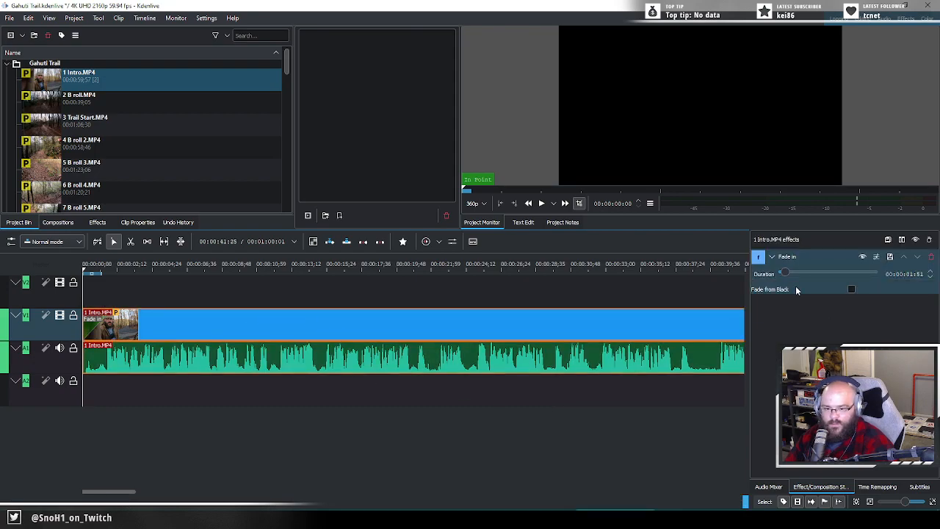
drag(788, 274, 790, 275)
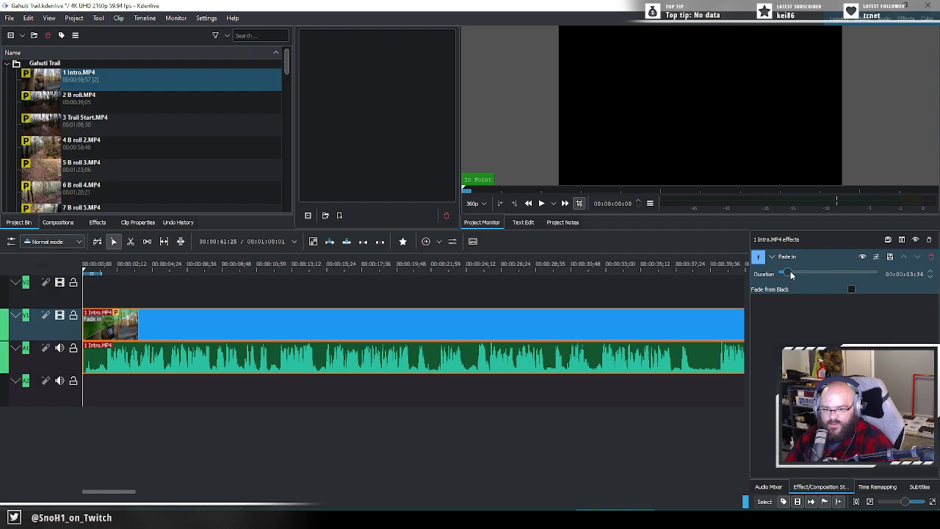
click(541, 204)
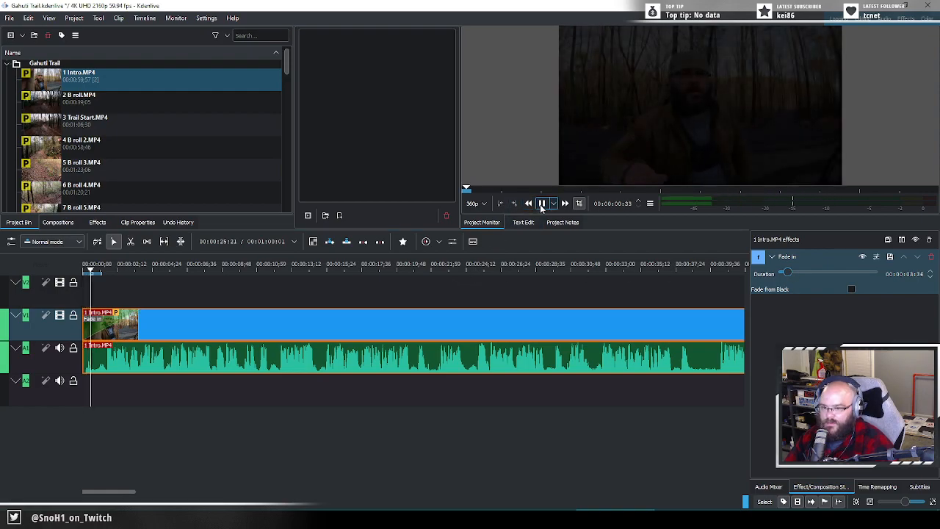
click(543, 205)
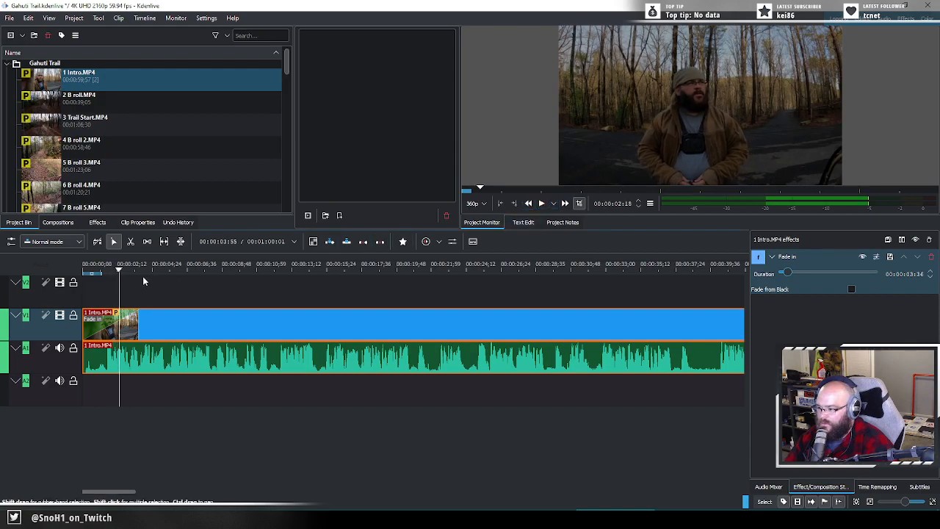
click(541, 204)
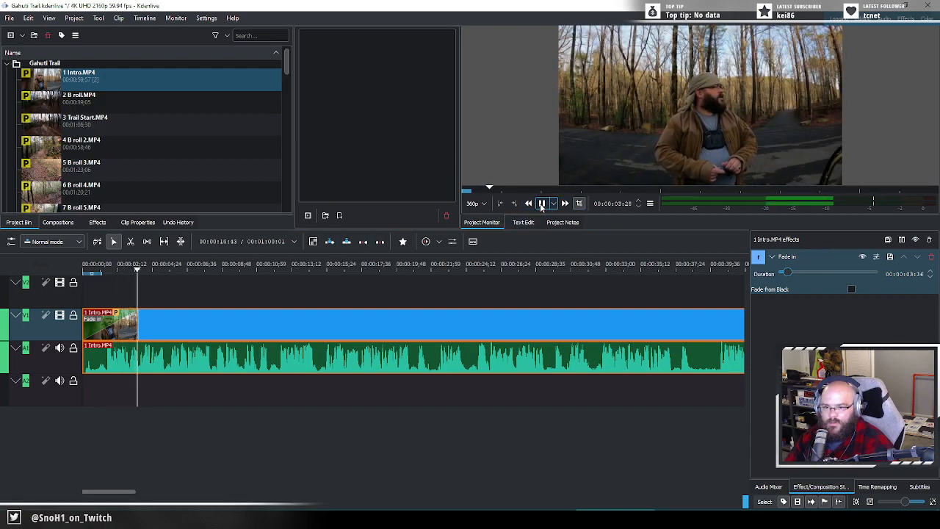
click(542, 206)
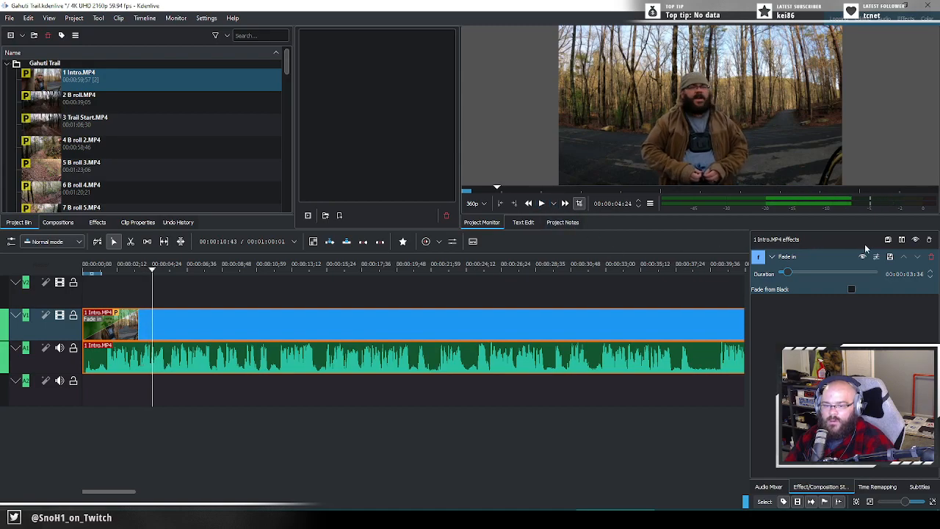
Step: Enable Fade from Black on the intro clip's Fade in effect and play the clip from the beginning
click(877, 258)
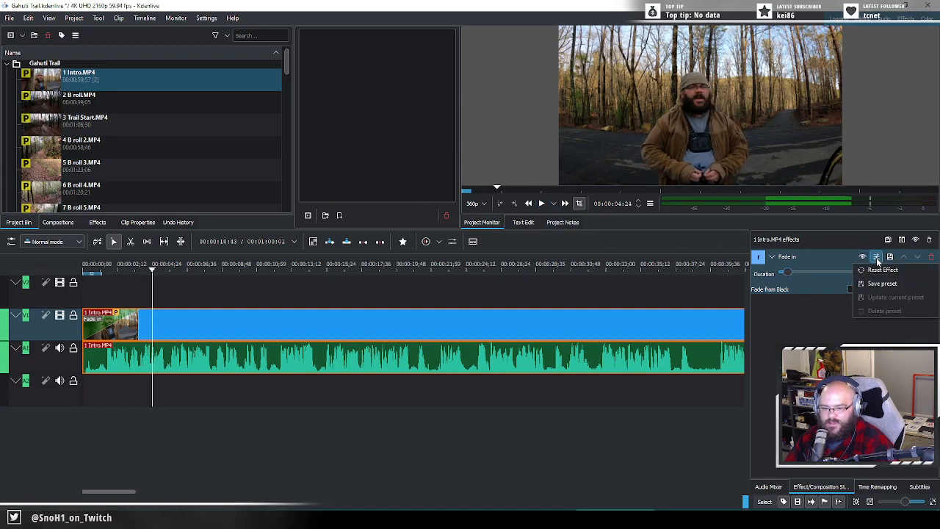
click(876, 259)
click(851, 290)
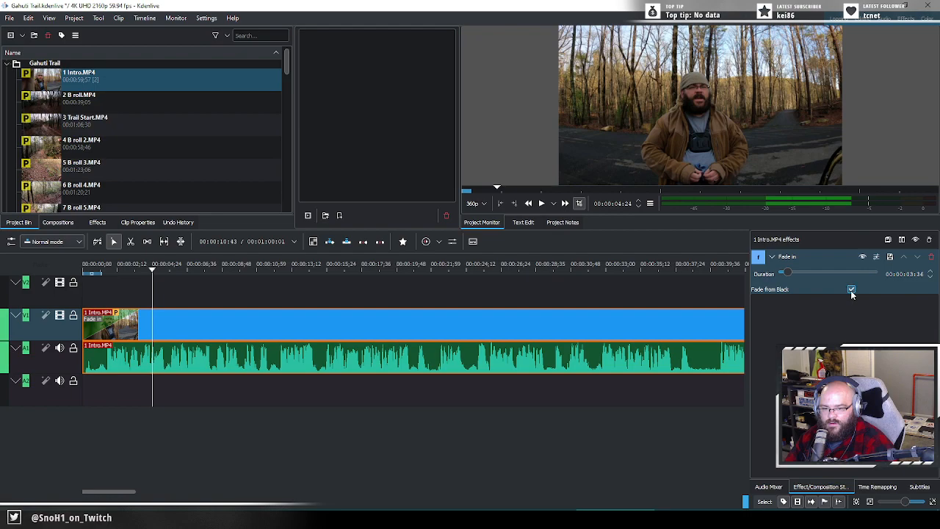
drag(152, 294, 67, 290)
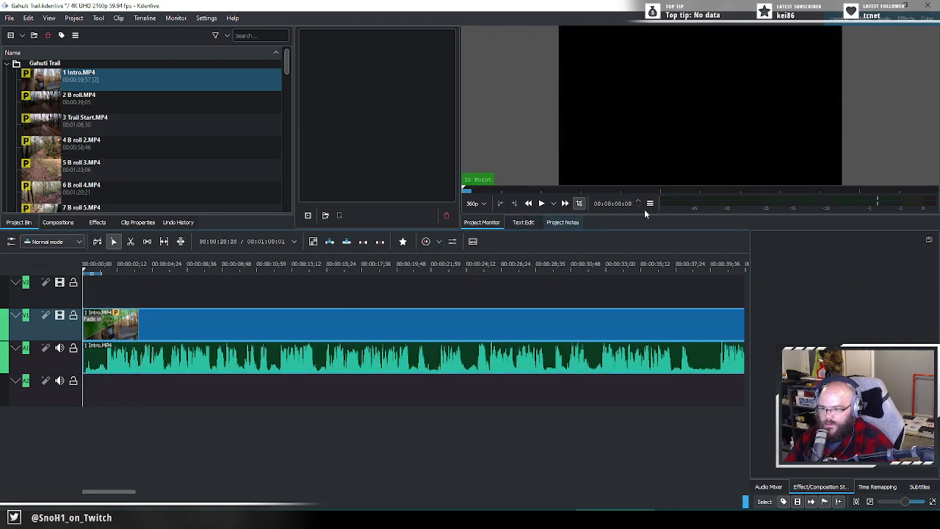
click(541, 203)
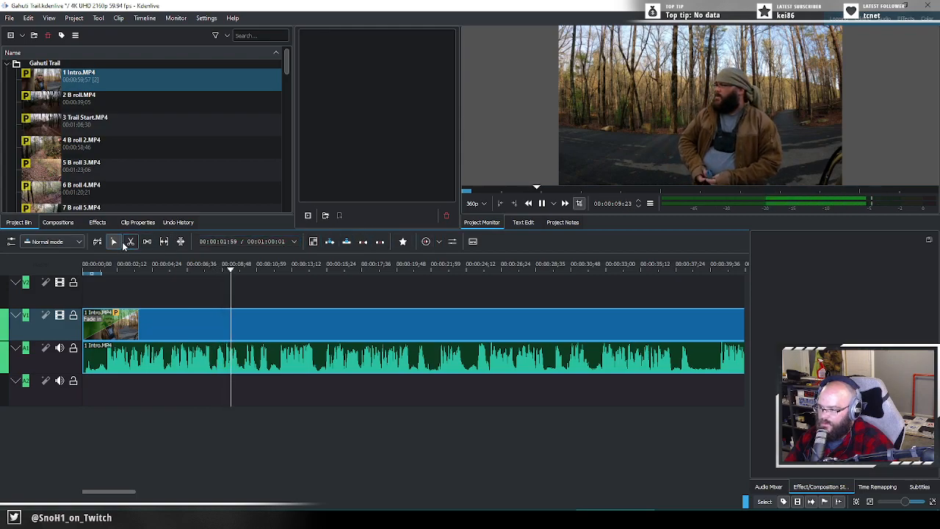
click(540, 204)
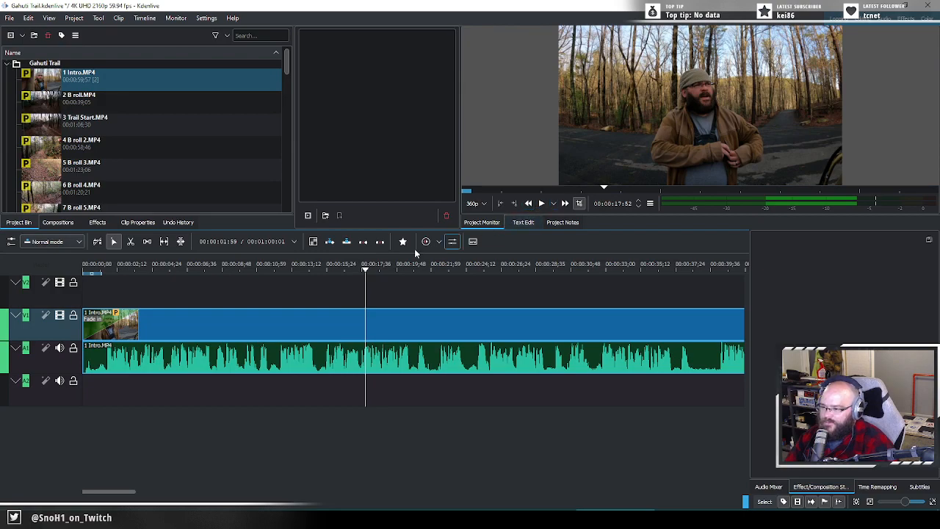
click(83, 395)
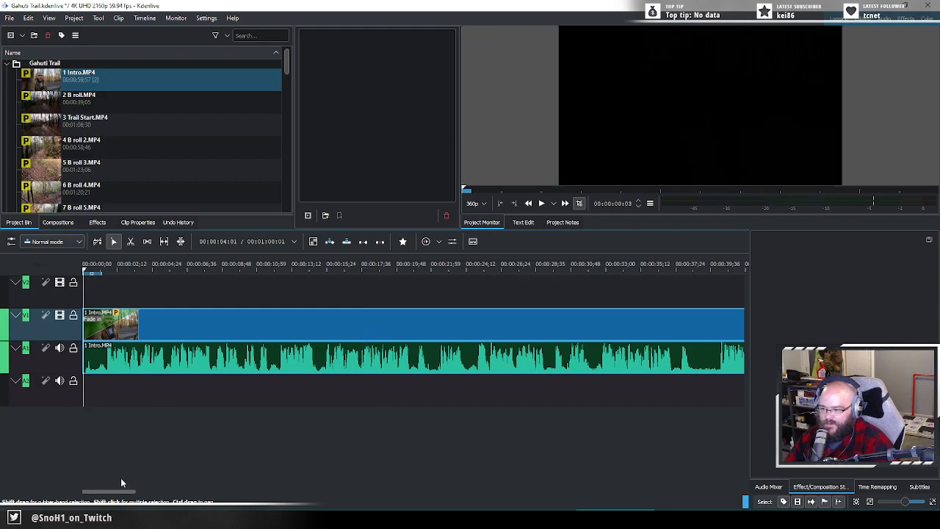
Step: Zoom the timeline out to show the whole intro and place 2 B roll.MP4 directly after it on V1
drag(136, 492, 197, 490)
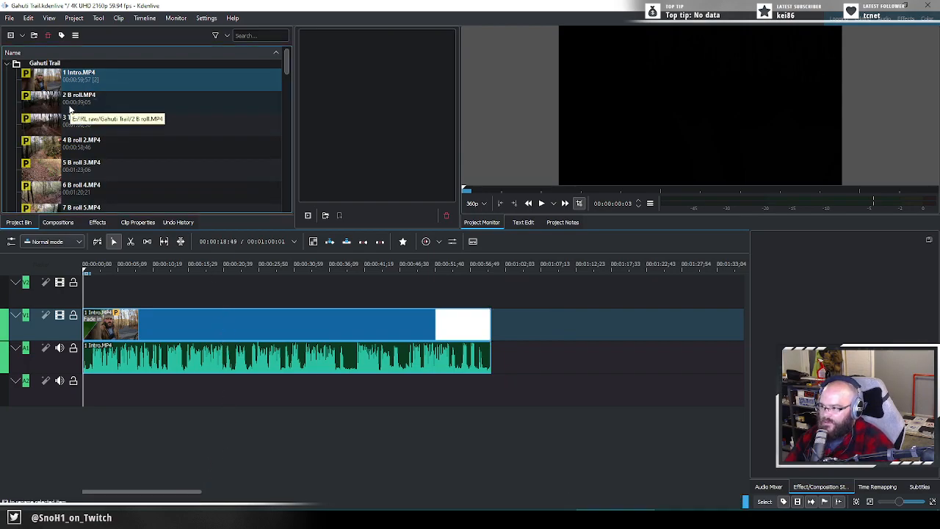
drag(69, 108, 493, 328)
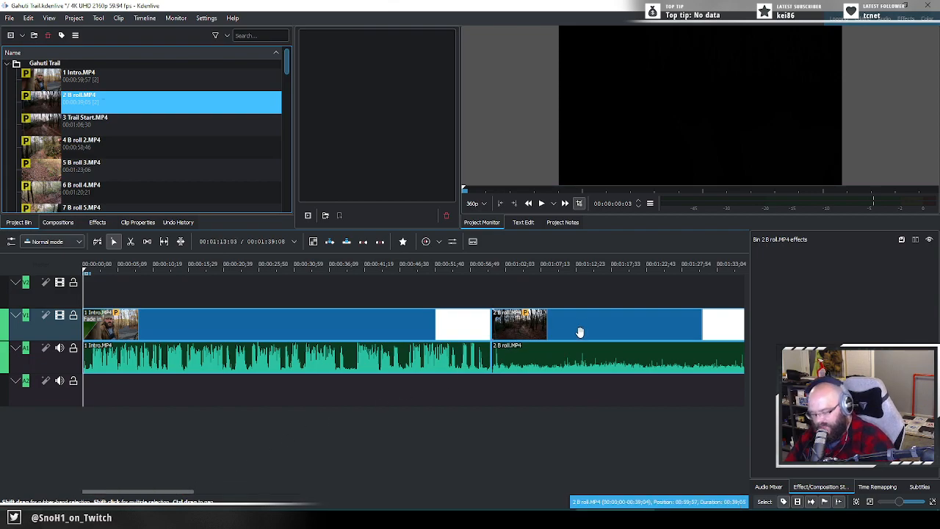
Step: Delete 2 B roll.MP4 from the project bin together with its clip on the timeline
key(Delete)
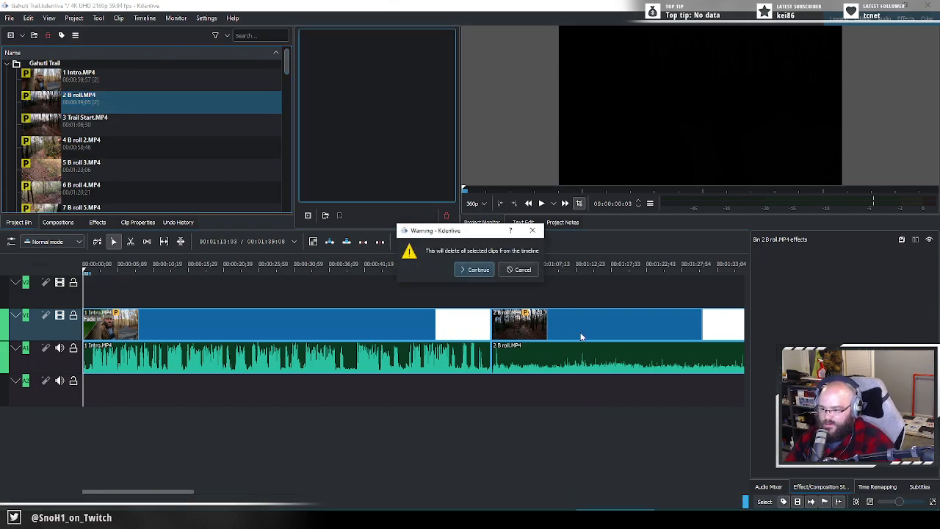
click(478, 270)
scroll(183, 152, down, 5)
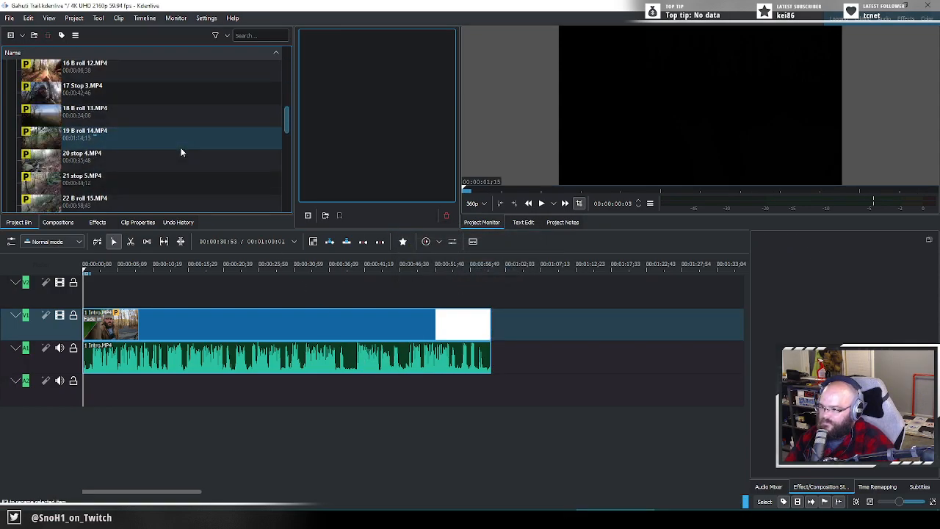
scroll(187, 157, down, 3)
scroll(194, 158, up, 10)
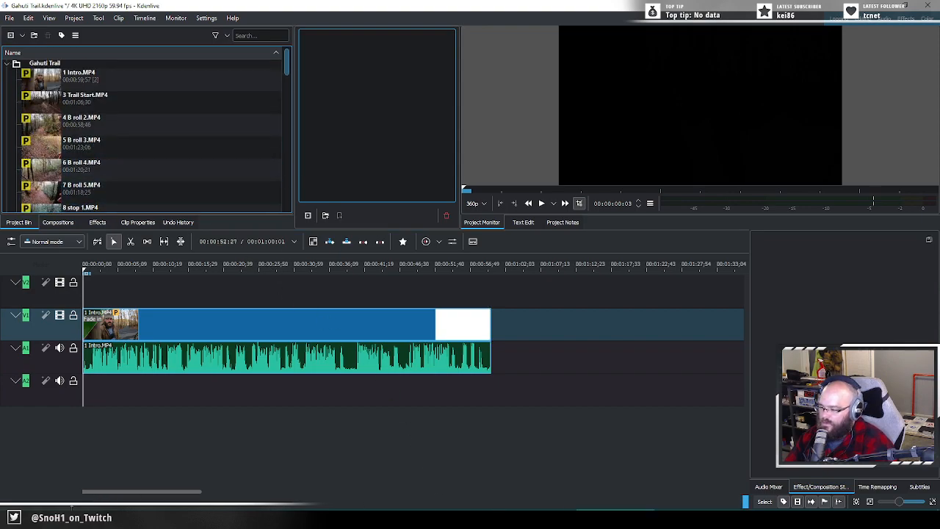
Step: Import Gahuti Trail map.png from the file explorer and place it on V2 above the early part of the intro clip
click(12, 519)
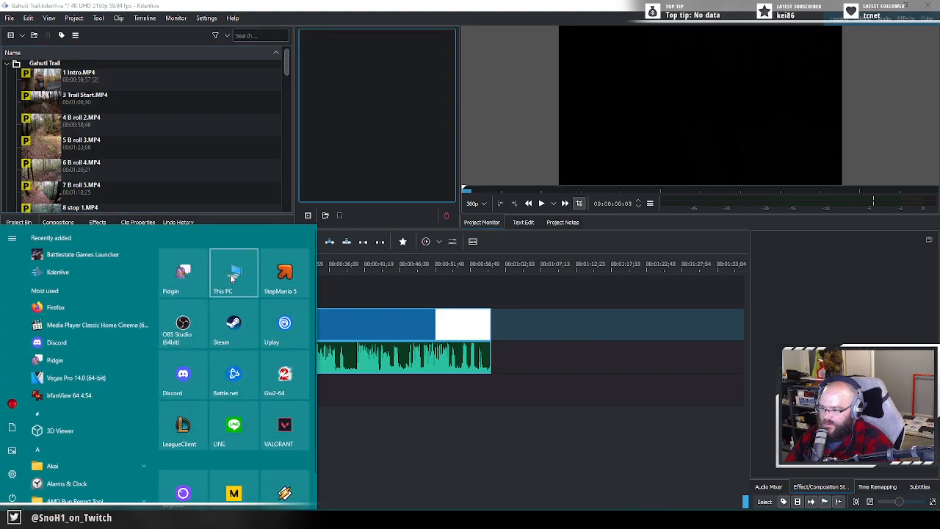
click(233, 276)
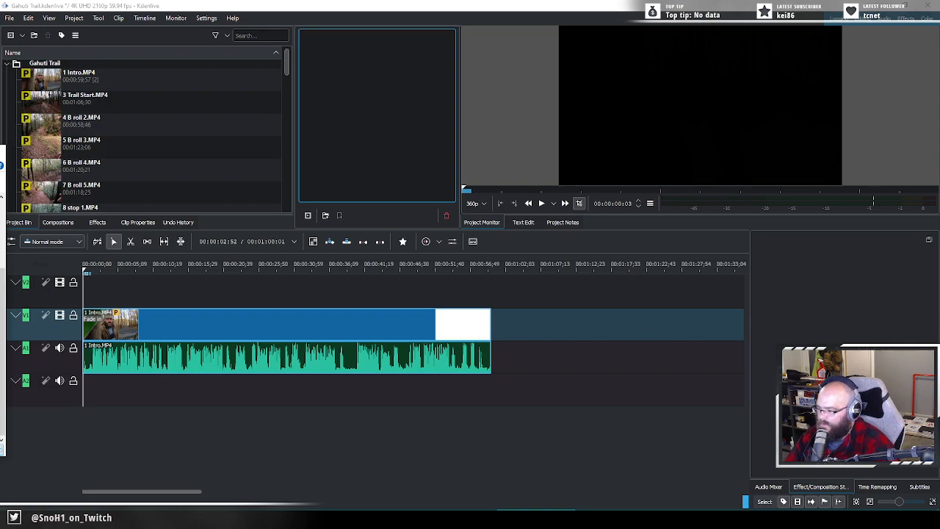
drag(2, 356, 185, 296)
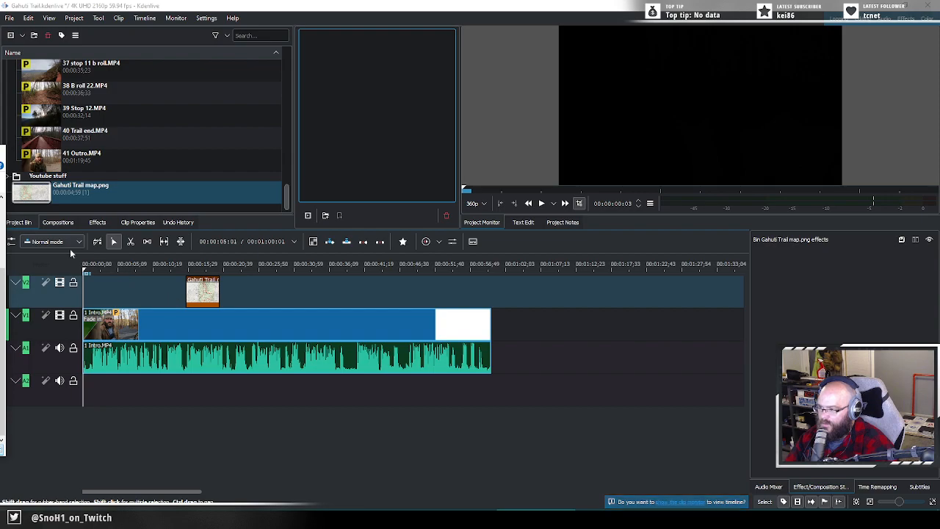
drag(196, 295, 164, 292)
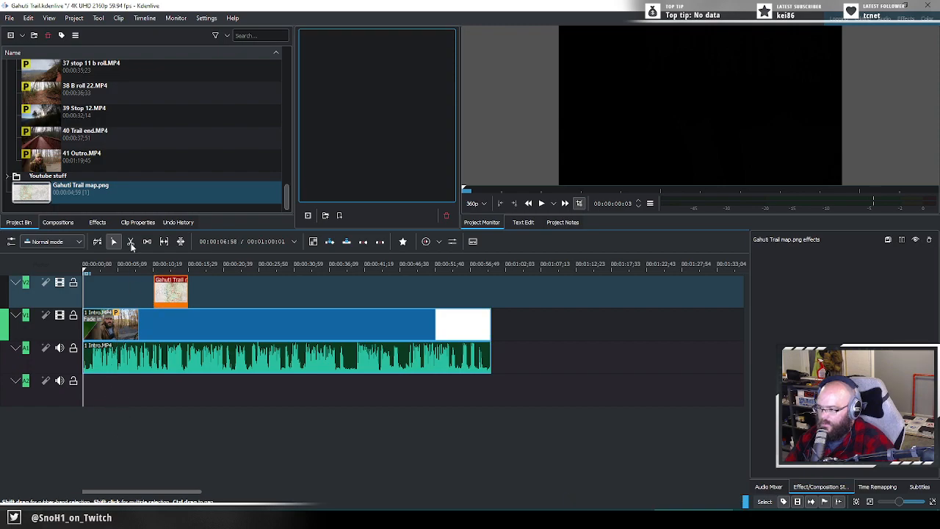
Step: Try the intro clip on V2 with the map image beneath it on V1 at 00:00:09;25, and play the overlap
drag(160, 291, 550, 346)
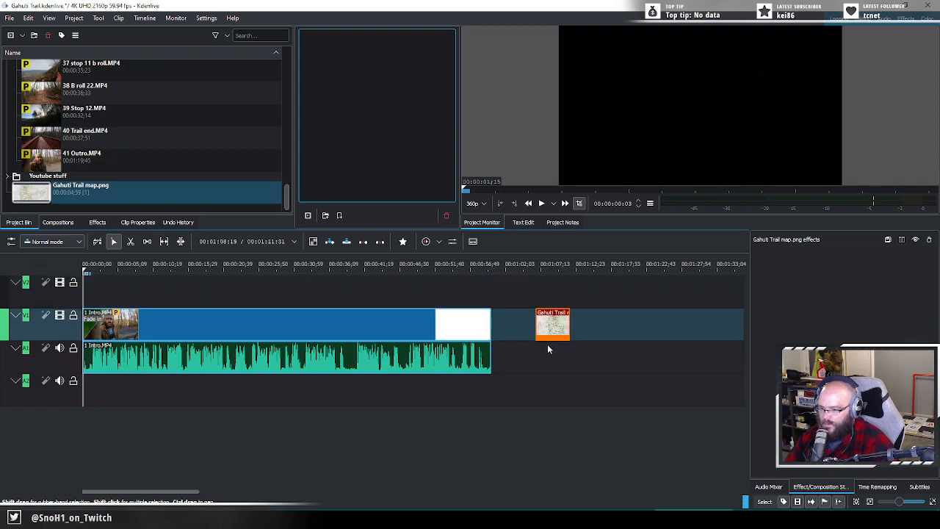
drag(187, 325, 186, 298)
drag(548, 317, 158, 316)
click(539, 204)
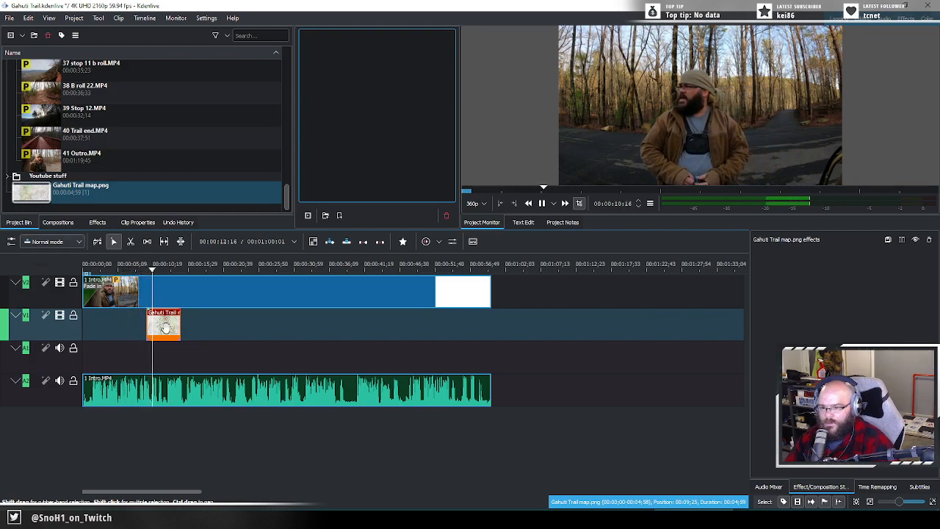
click(541, 204)
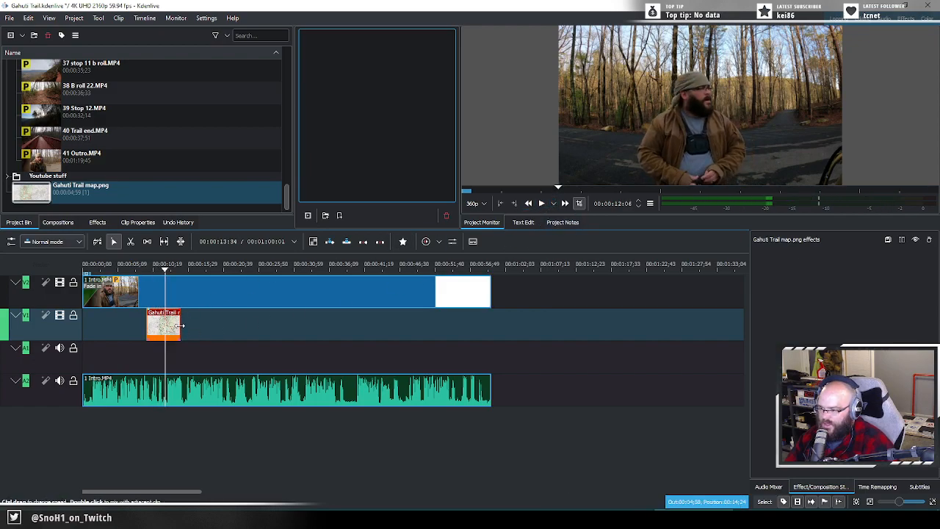
Step: Move the map image on V1 earlier so it ends at the playhead, and check which compositions can be inserted on it
drag(176, 317, 156, 328)
right_click(148, 330)
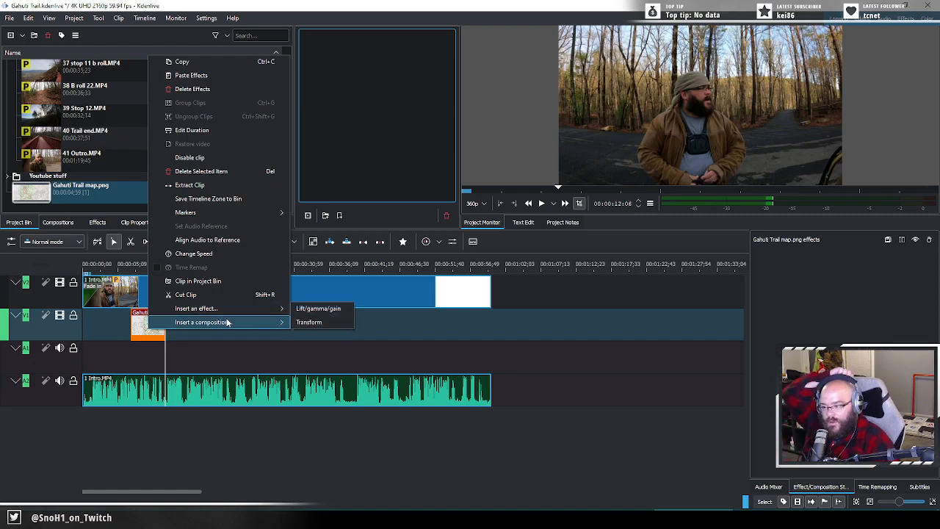
mouse_move(228, 323)
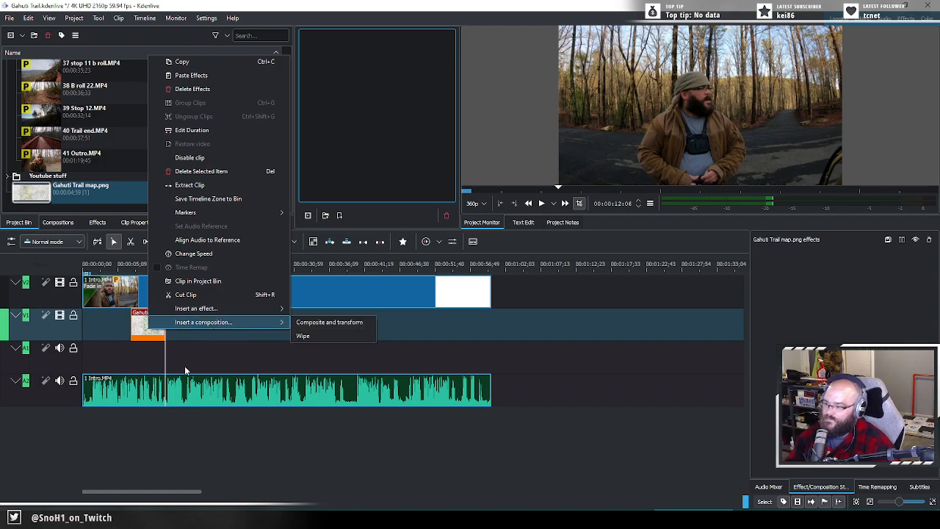
click(144, 358)
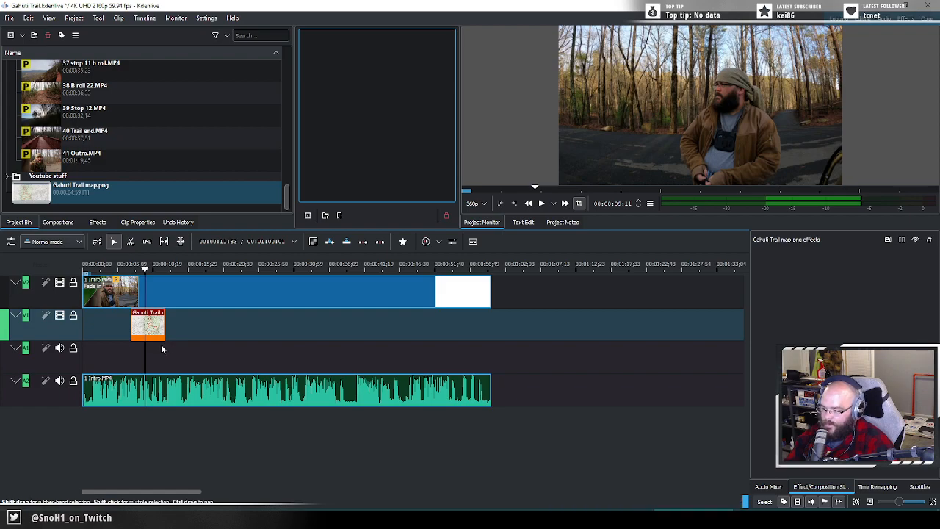
Step: Return the intro clip to V1 and place the map image above it on V2 at 00:00:08;50
drag(154, 325, 557, 292)
drag(419, 292, 304, 320)
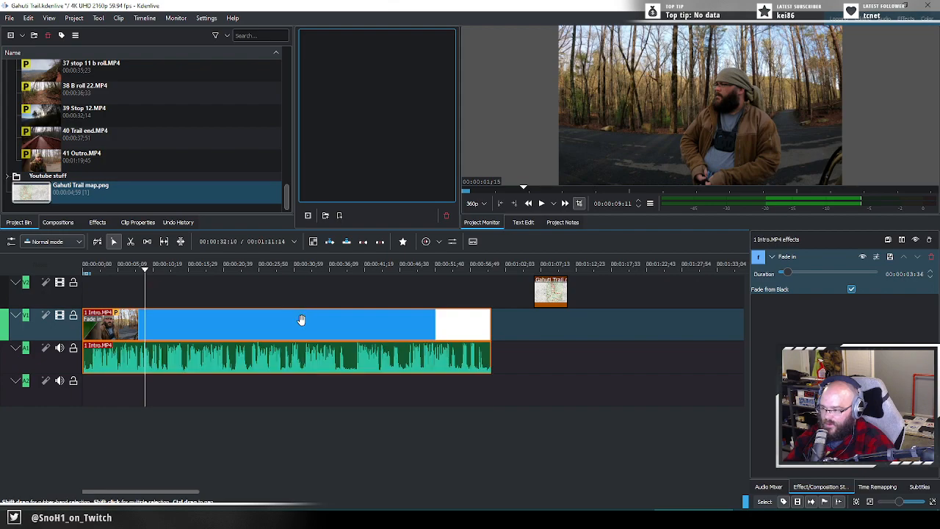
drag(549, 292, 174, 291)
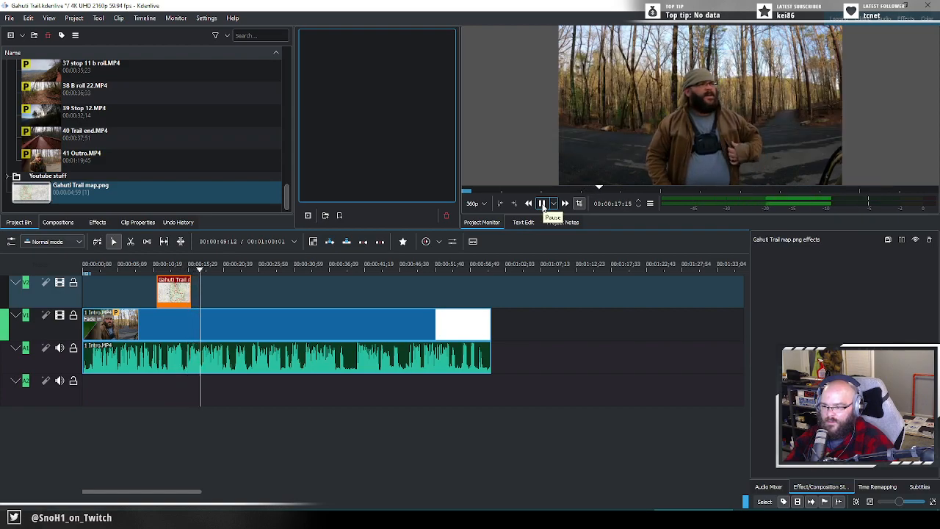
click(542, 204)
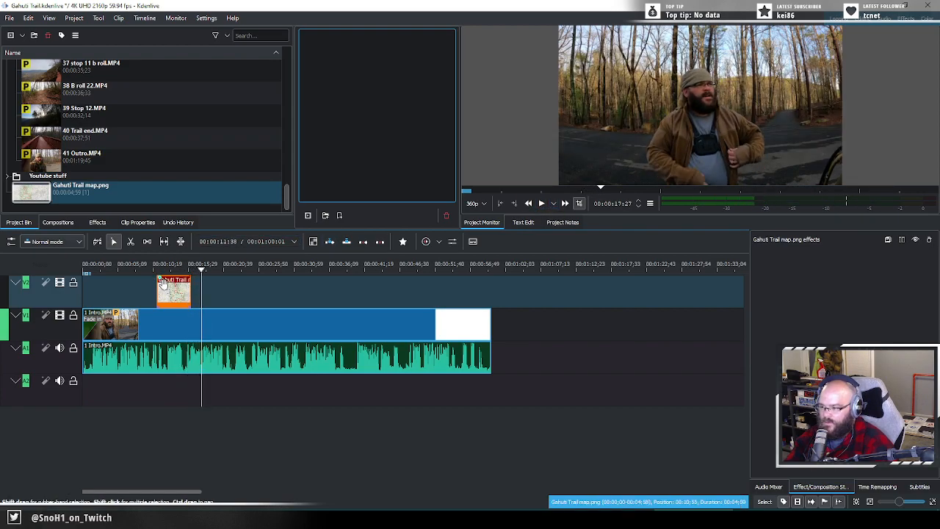
drag(169, 290, 155, 290)
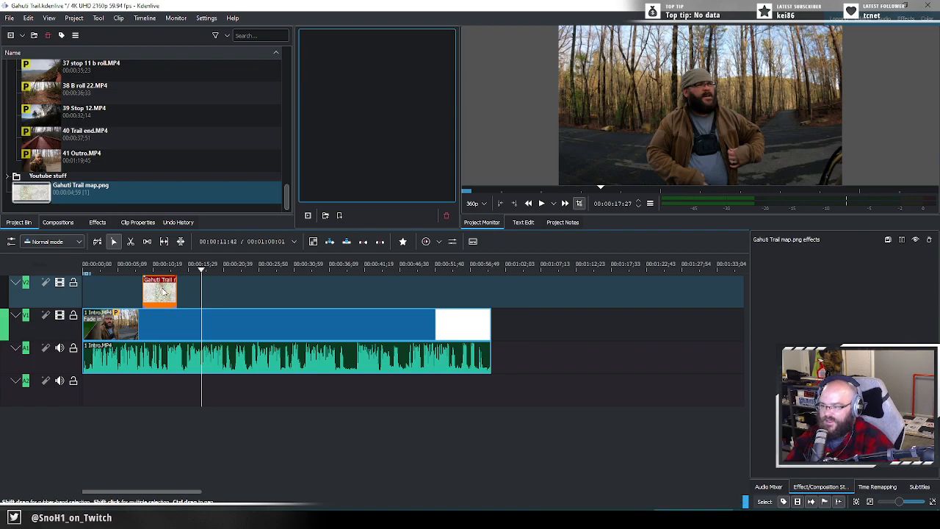
click(145, 411)
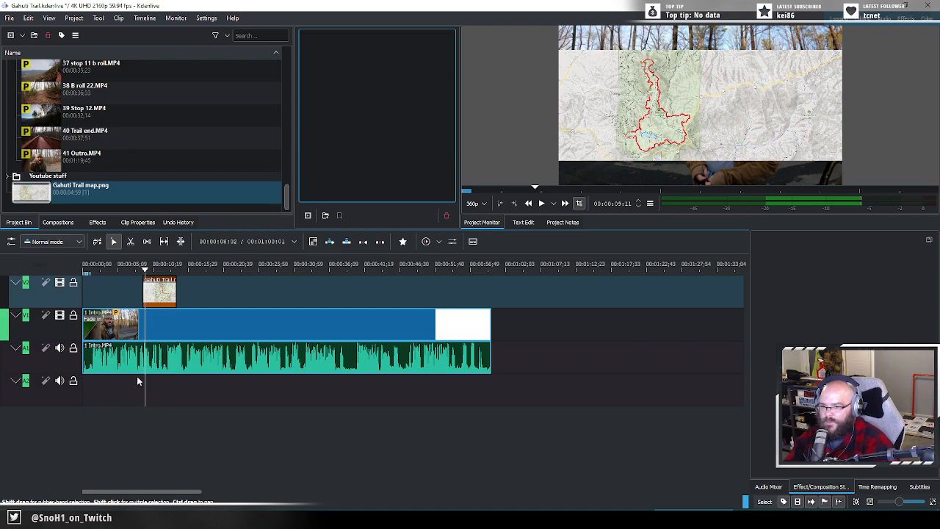
Step: Add a Wipe composition to the map image and play the timeline through it
click(175, 311)
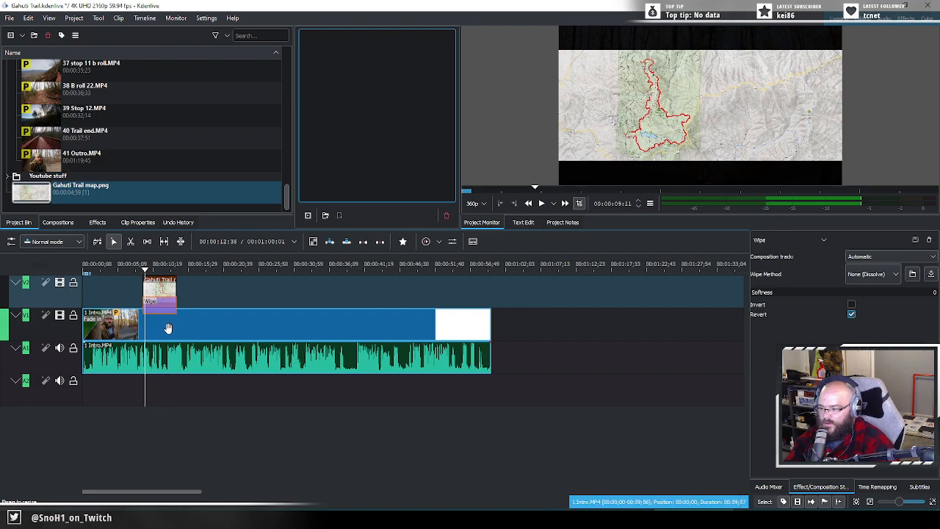
click(134, 394)
click(542, 206)
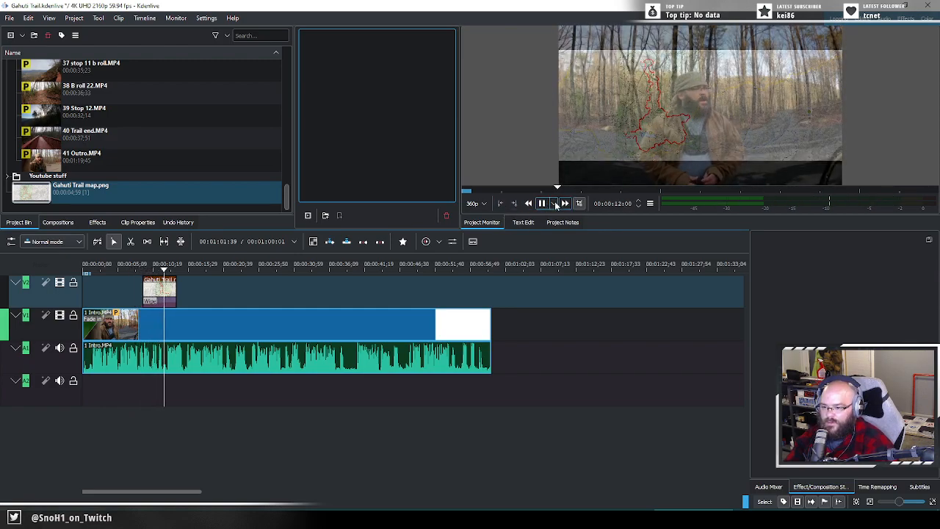
click(543, 204)
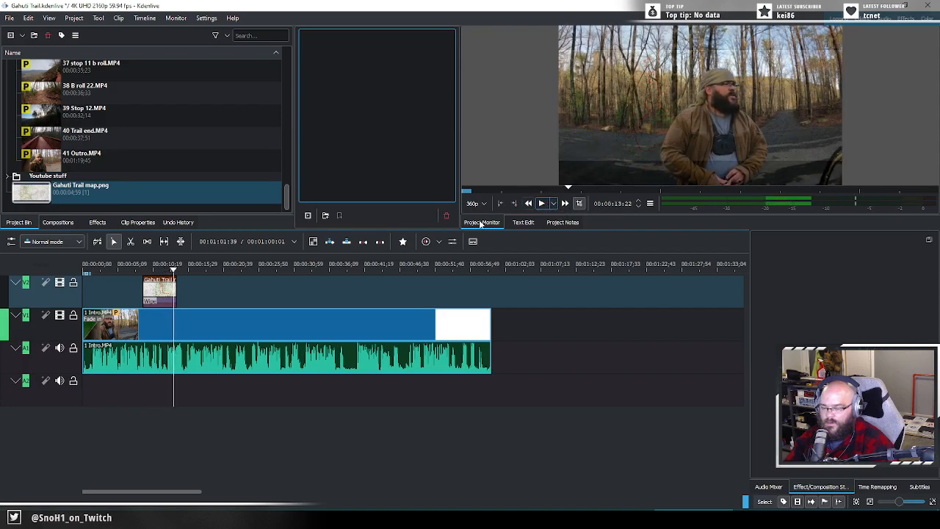
Step: Try the Wipe composition past the end of the map image, and undo both its move and its insertion
click(158, 302)
drag(162, 302, 212, 304)
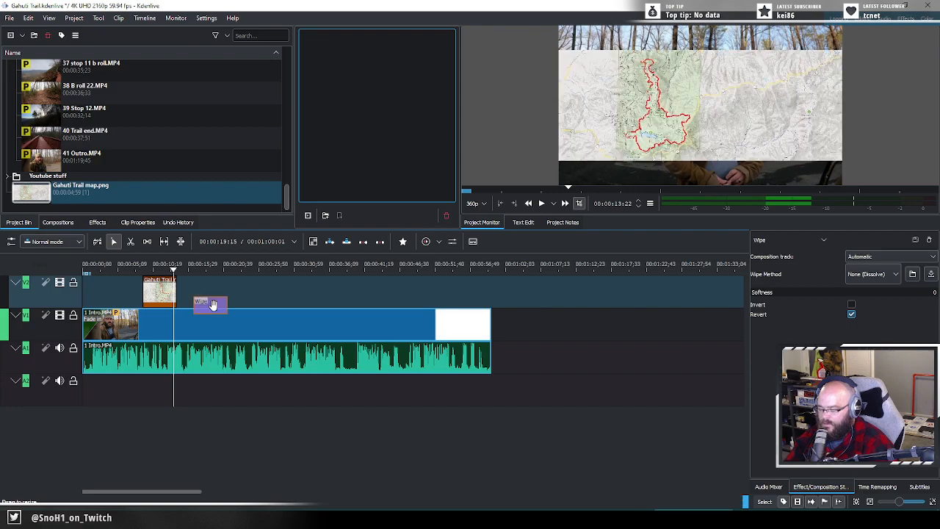
key(ctrl+z)
key(ctrl+z)
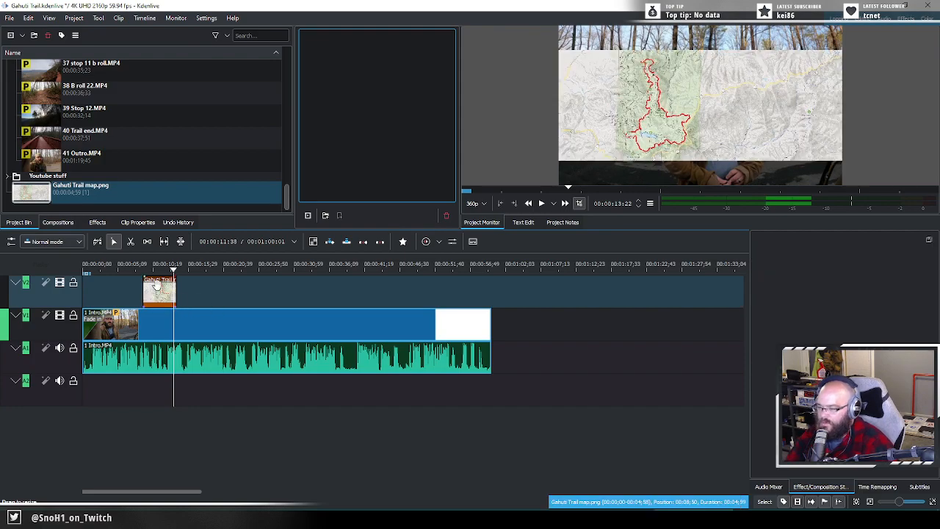
Step: Extend the map image's end to a duration of about 00:00:10;22 and play the timeline from before the map
drag(176, 288, 212, 288)
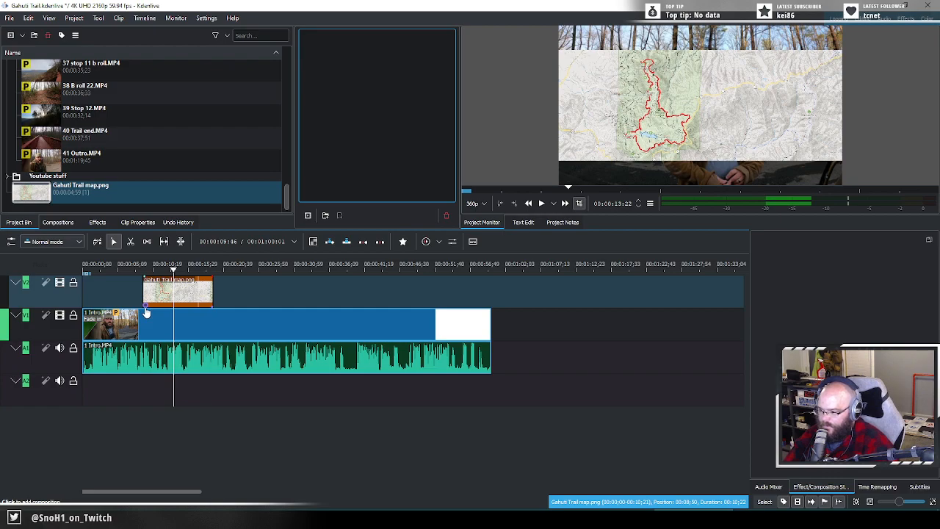
click(150, 291)
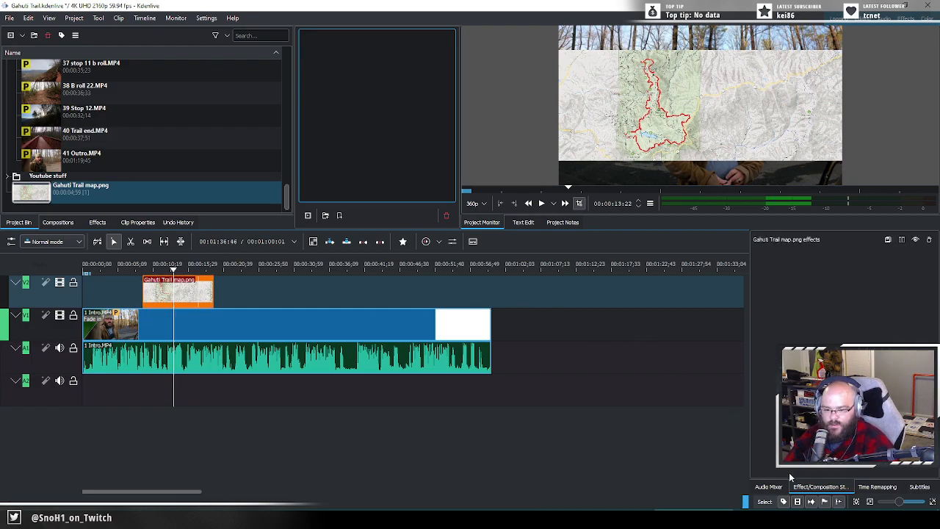
click(144, 395)
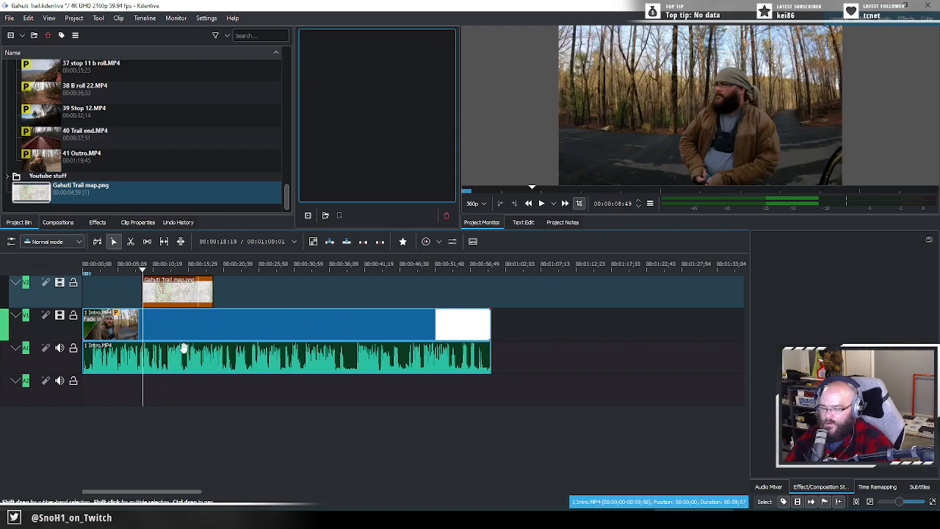
click(117, 395)
click(541, 204)
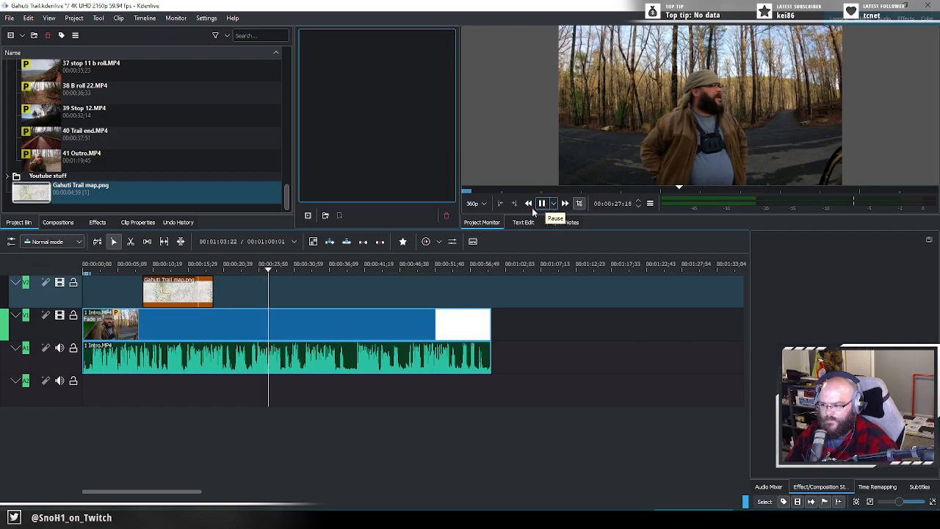
Step: Extend the map image to a duration of about 00:00:14;53 and play the intro from the map's start to near its end
drag(212, 293, 243, 293)
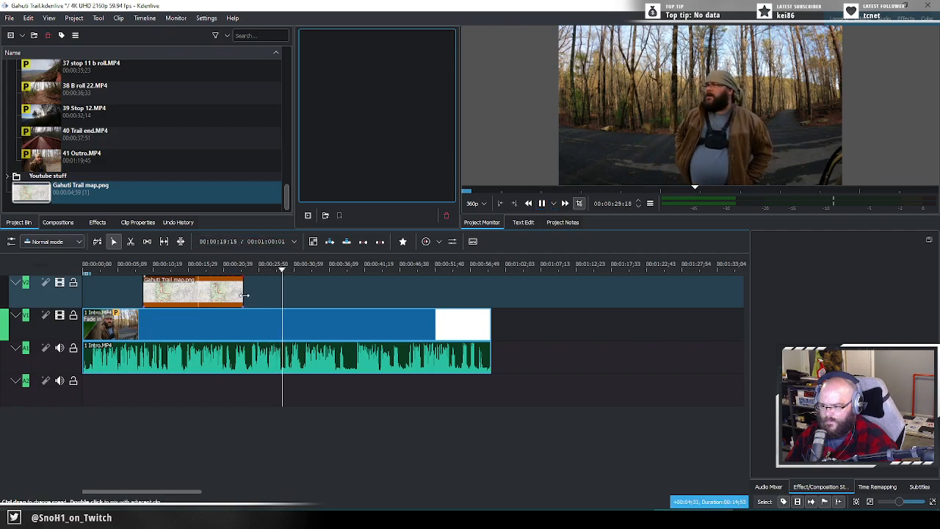
click(168, 392)
click(146, 390)
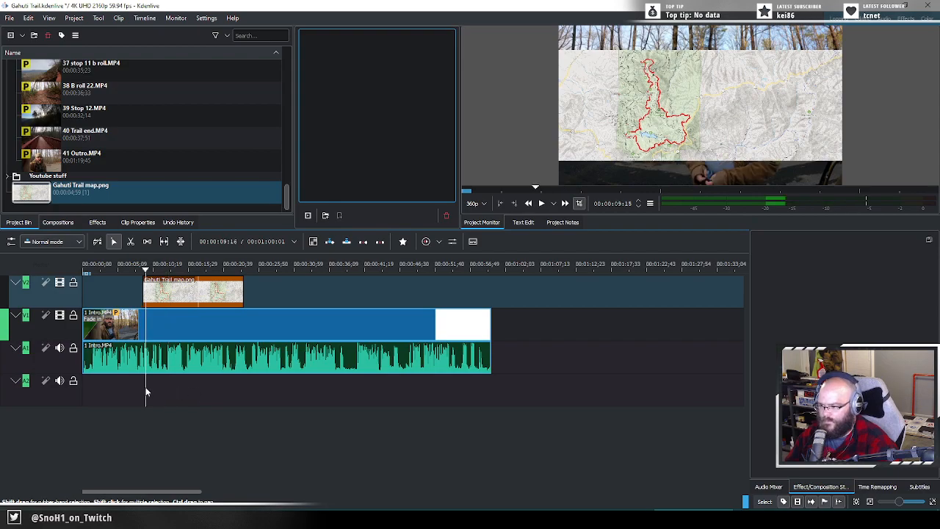
click(541, 203)
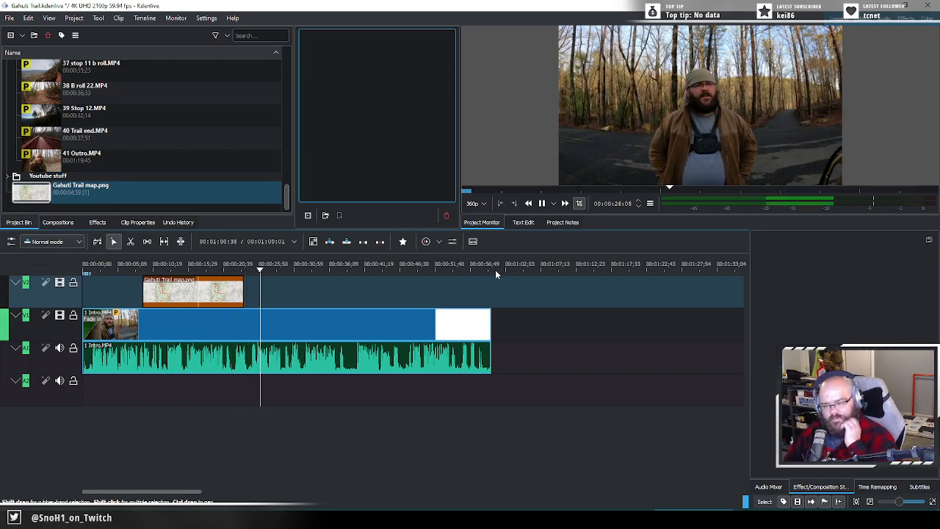
click(541, 204)
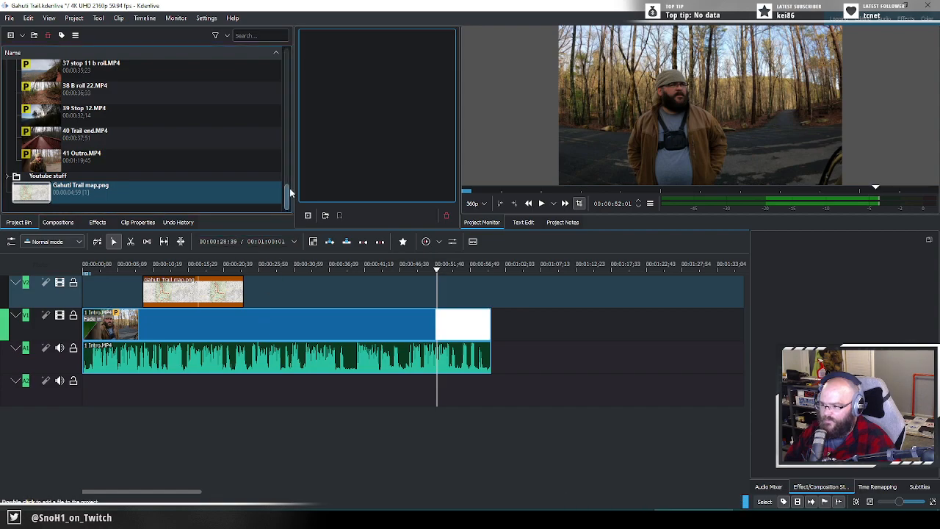
Step: Look through the clips in the project bin's Gahuti Trail folder and select the folder
drag(287, 195, 289, 55)
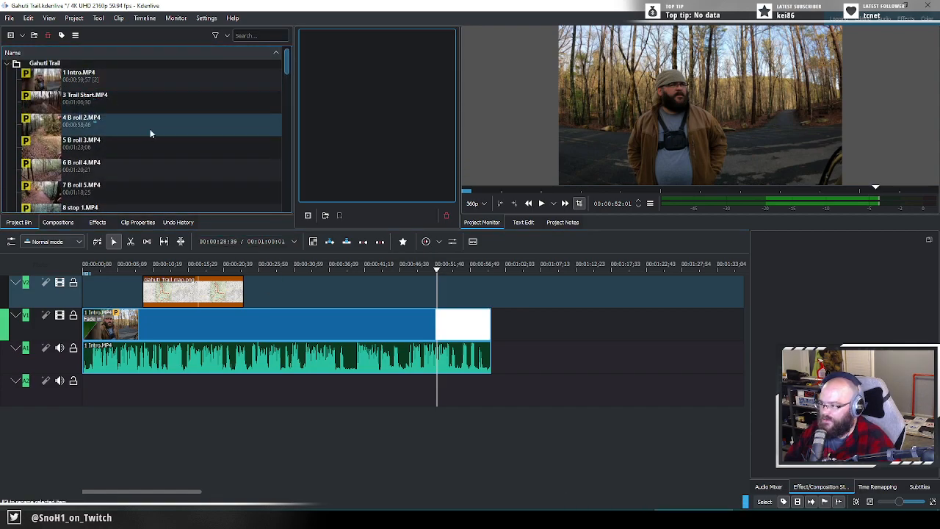
scroll(163, 133, down, 5)
scroll(163, 133, down, 8)
scroll(166, 137, up, 12)
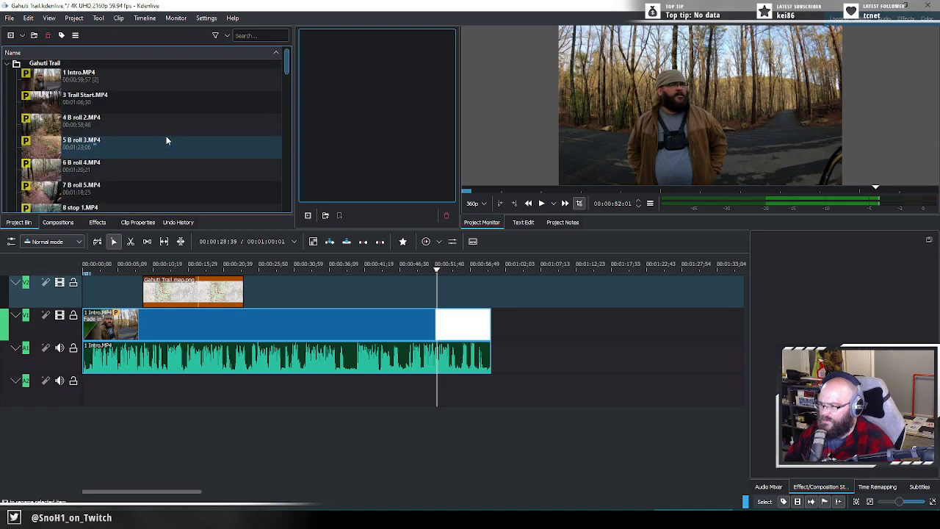
right_click(44, 65)
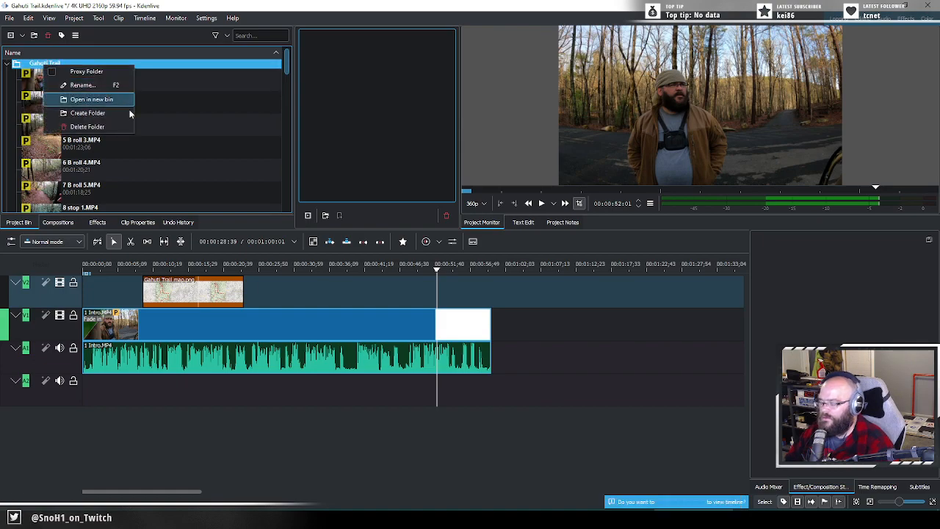
click(178, 67)
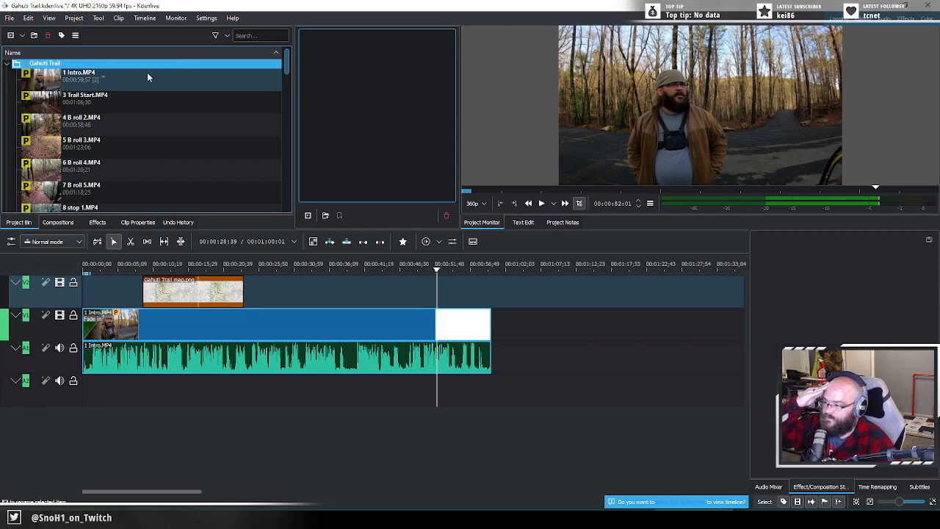
Step: Import 2 B roll.MP4 from the IRL raw/Gahuti Trail folder on drive E: into the Gahuti Trail bin folder
click(10, 35)
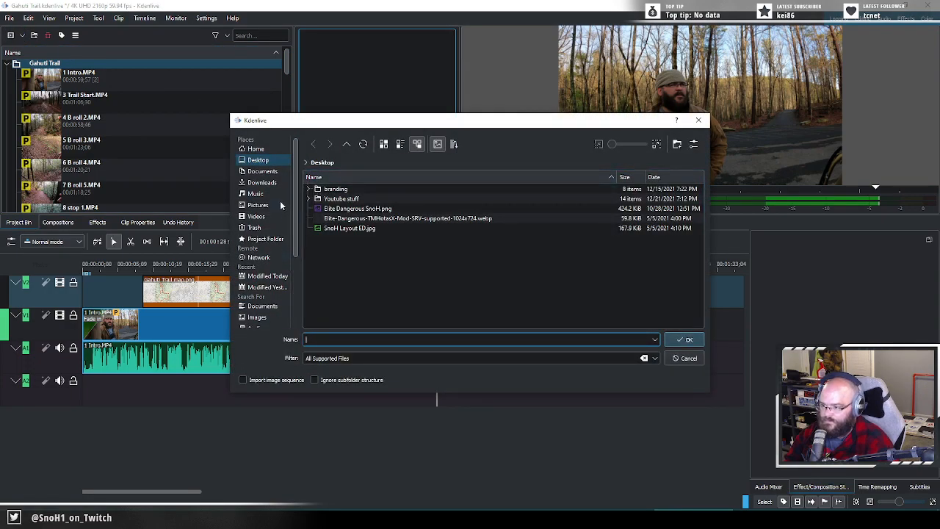
drag(295, 239, 299, 309)
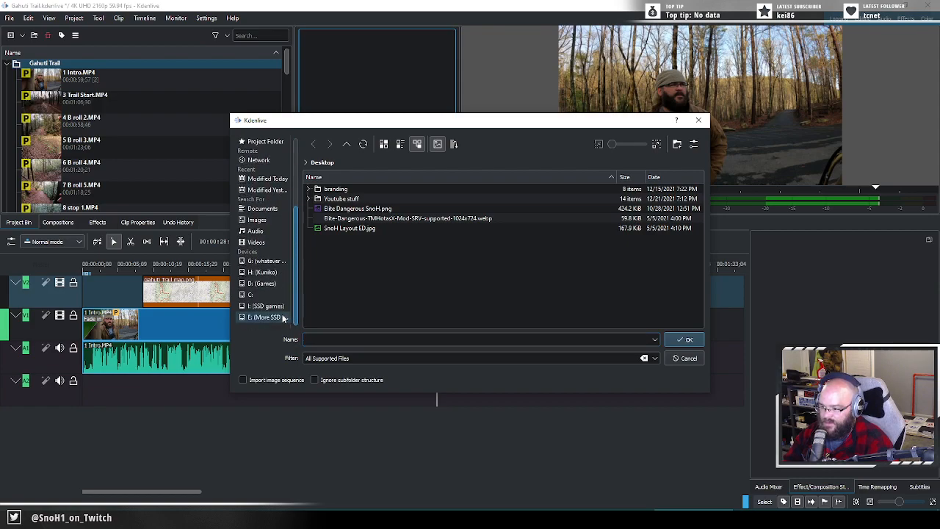
click(265, 317)
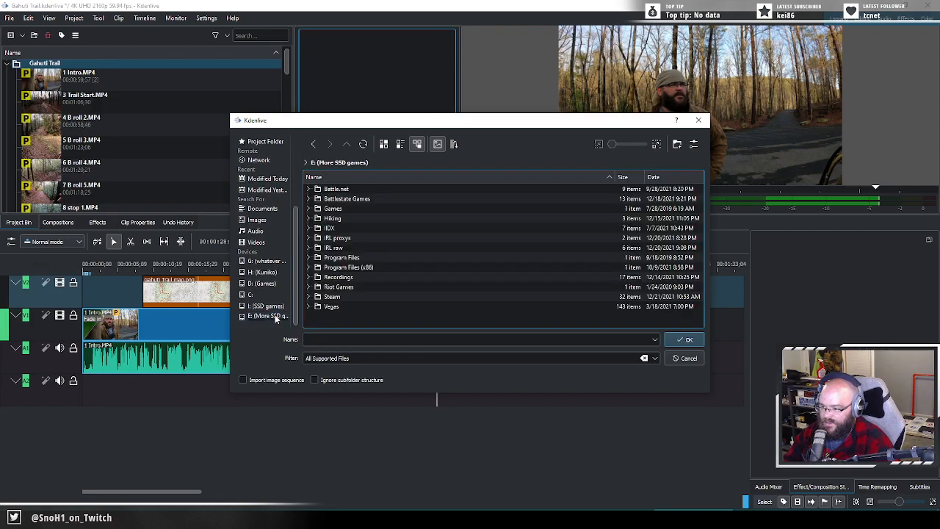
click(308, 247)
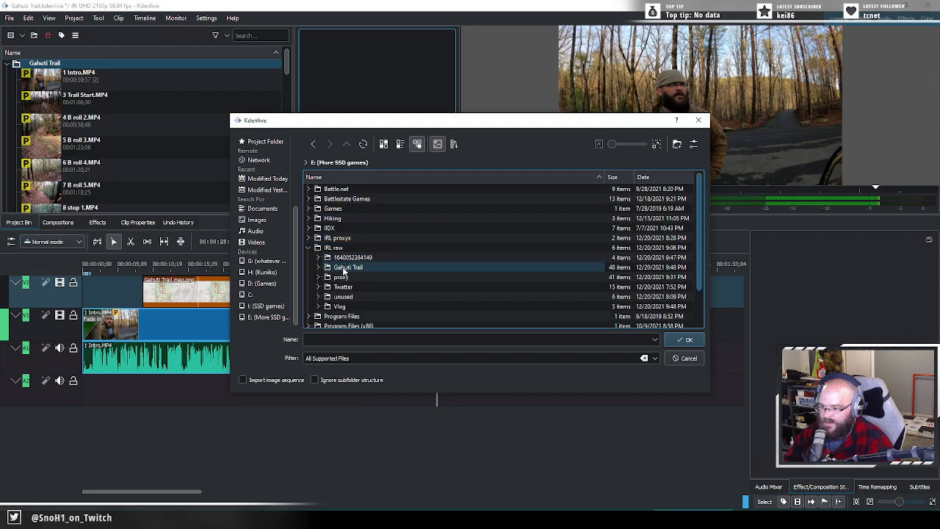
double_click(343, 267)
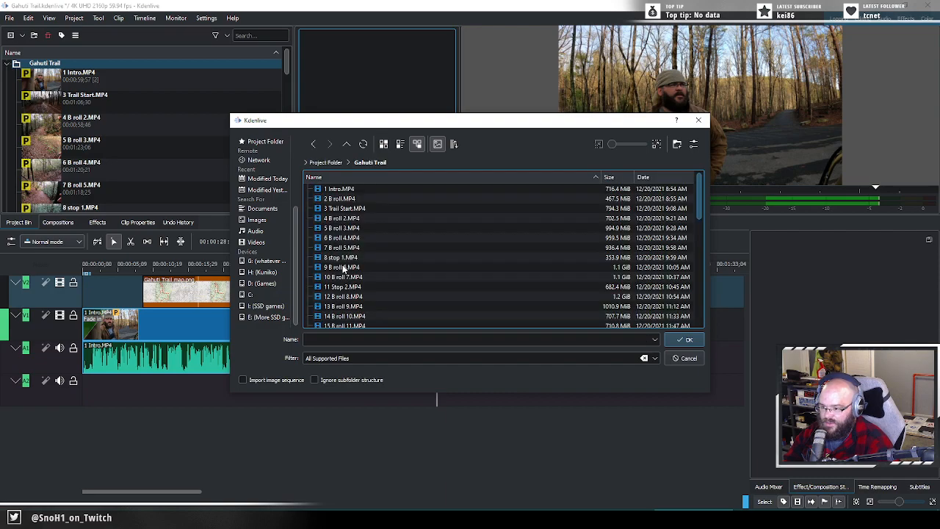
click(338, 198)
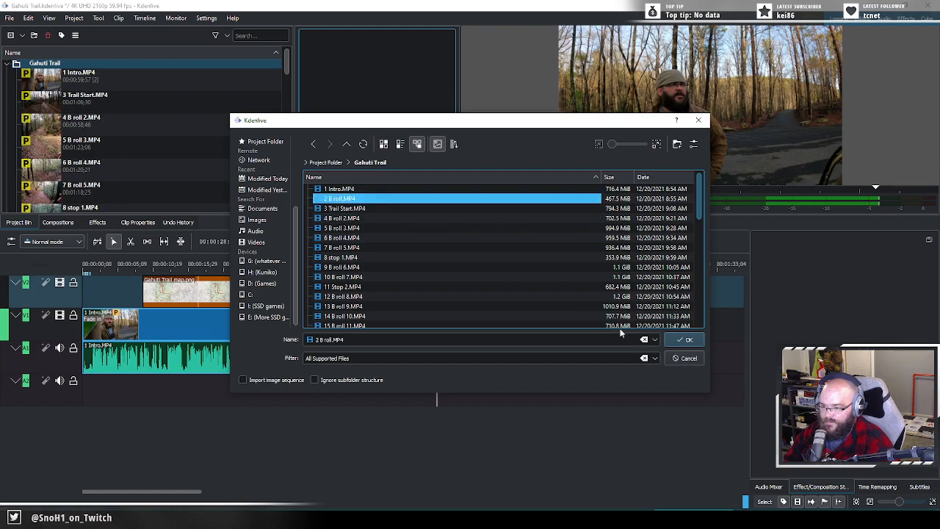
click(683, 339)
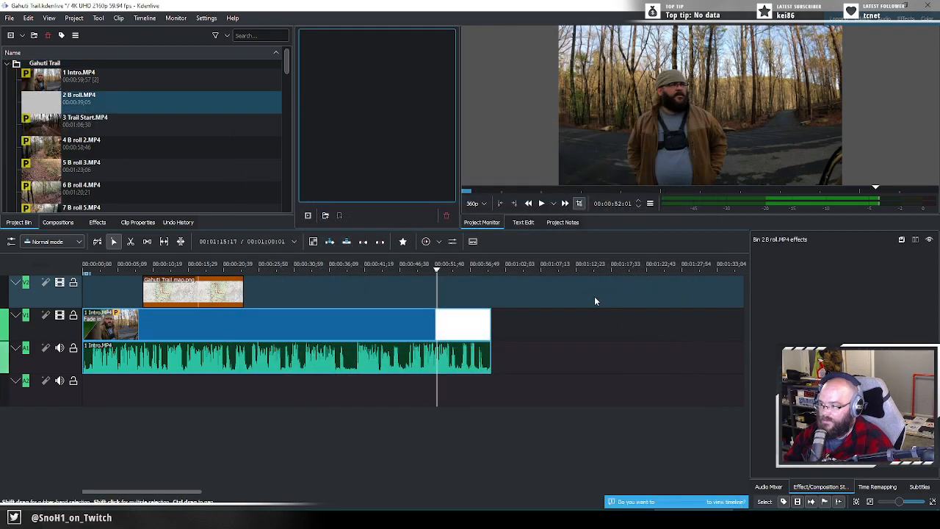
Step: Turn the proxy off and on again for 2 B roll.MP4 in the project bin to regenerate it
right_click(47, 103)
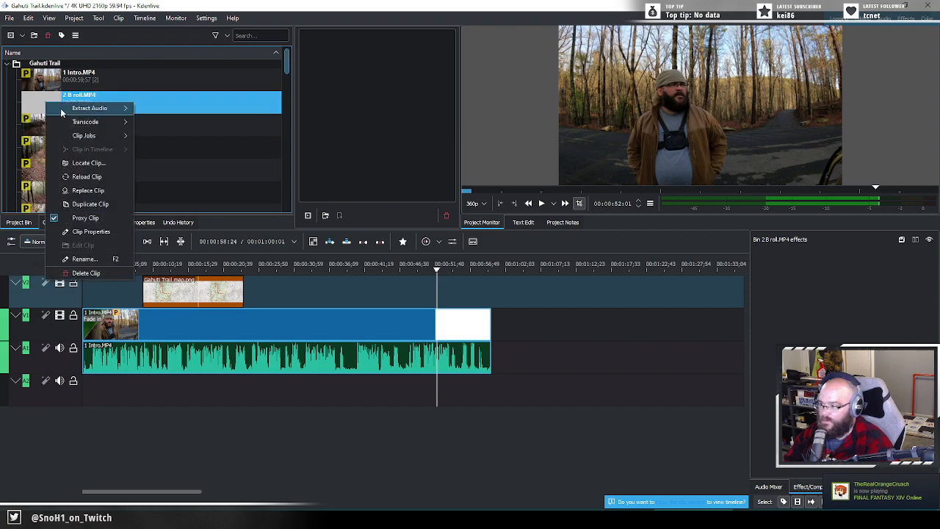
click(185, 108)
scroll(129, 112, down, 10)
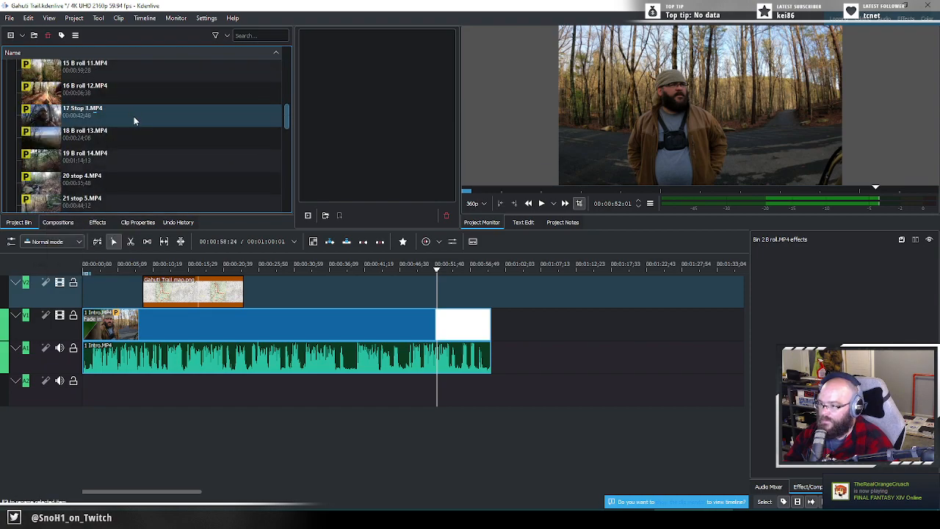
scroll(135, 122, up, 10)
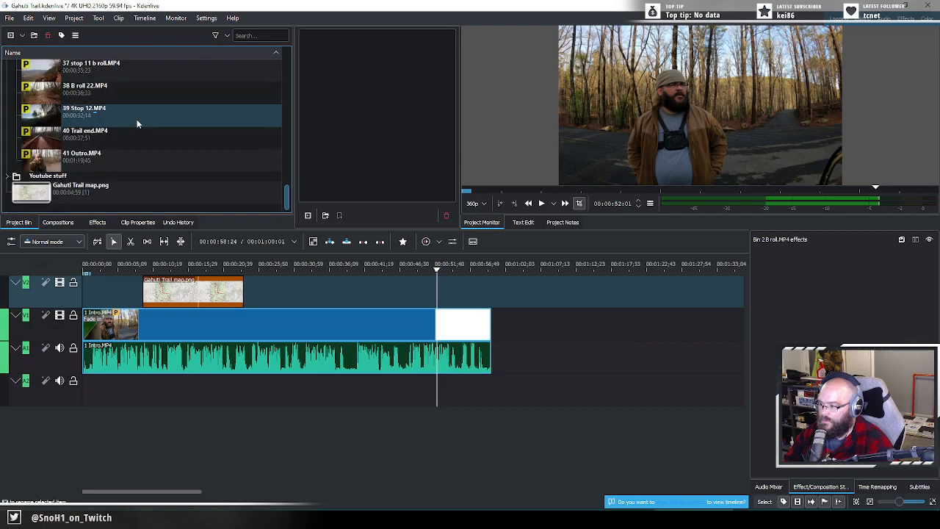
right_click(37, 101)
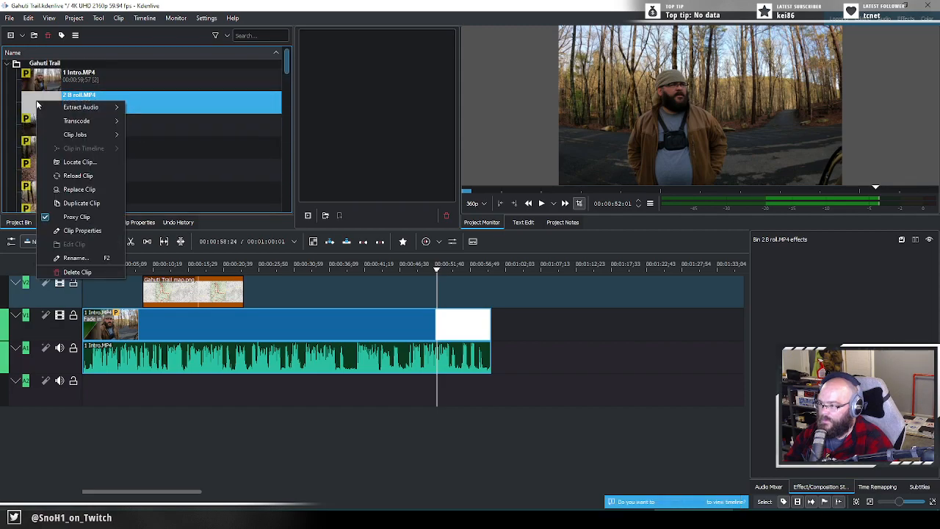
click(44, 218)
right_click(43, 104)
click(53, 218)
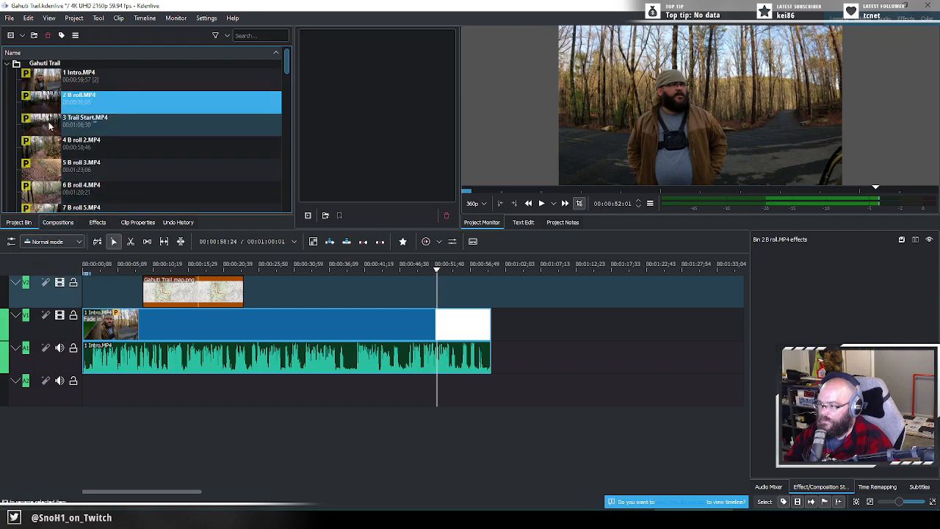
Step: Place 2 B roll.MP4 directly after the intro on V1 and add a fade-out to the end of the intro clip
drag(38, 105, 498, 322)
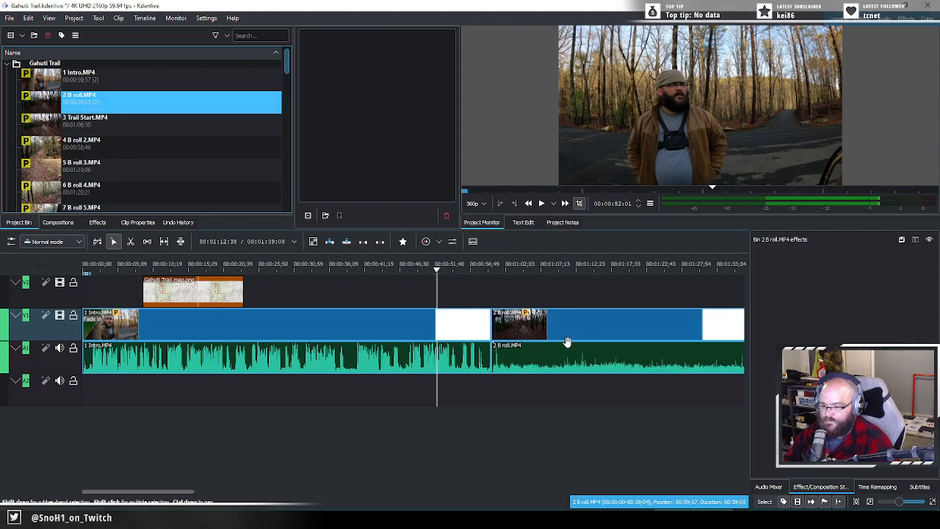
drag(489, 315, 462, 319)
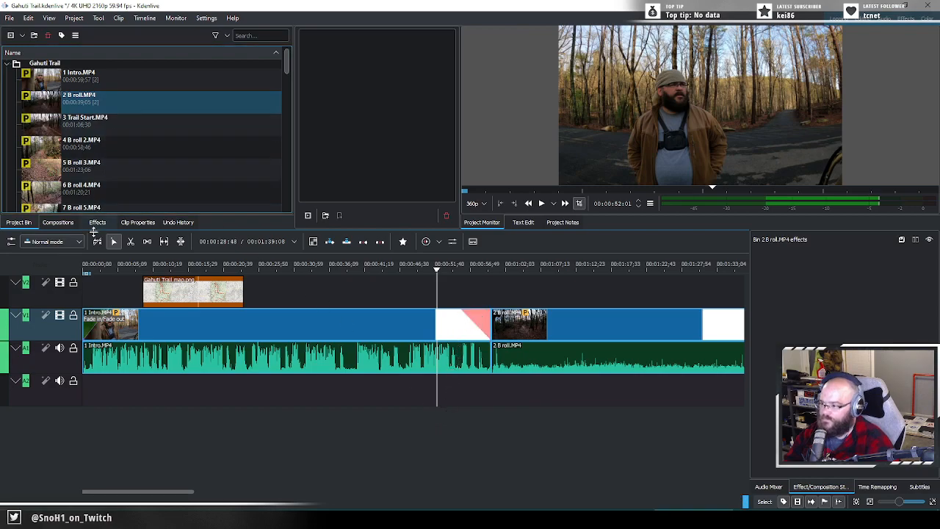
Step: Play the intro's fade-out into the B roll clip and return the playhead to about 00:00:57;32
click(542, 205)
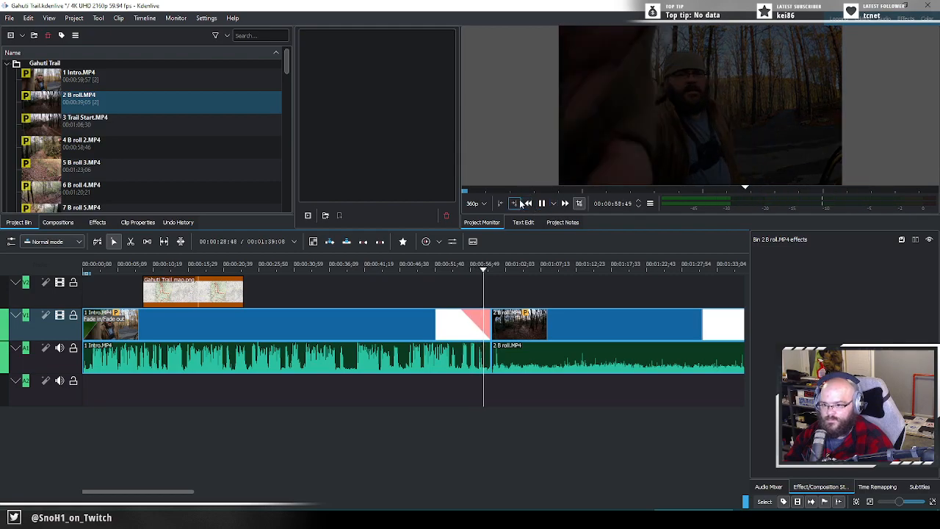
click(541, 203)
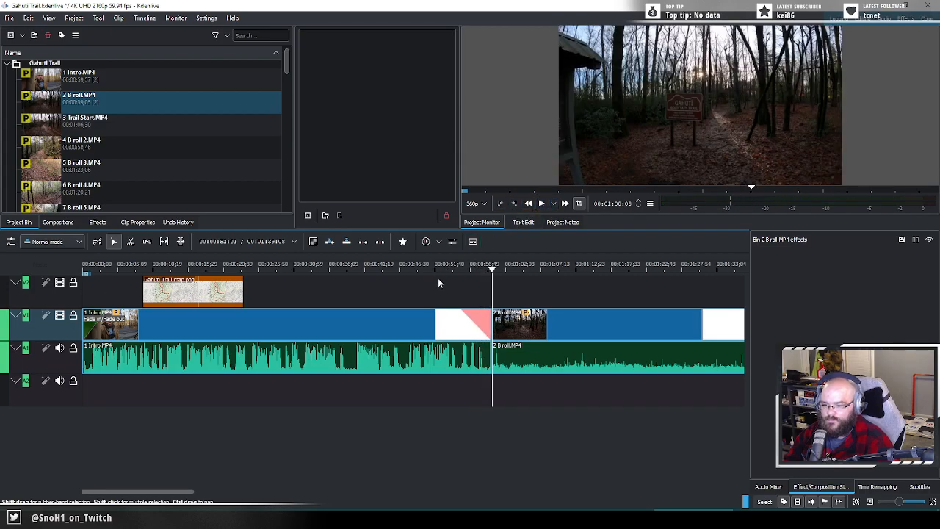
drag(494, 286, 474, 276)
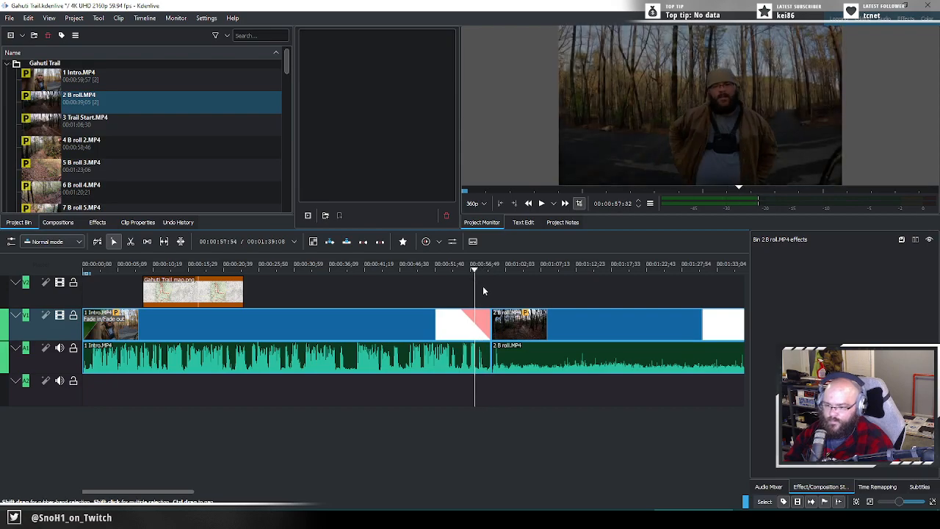
Step: Examine the timeline options of the 2 B roll clip and the audio mixer for a way to silence its audio
click(588, 332)
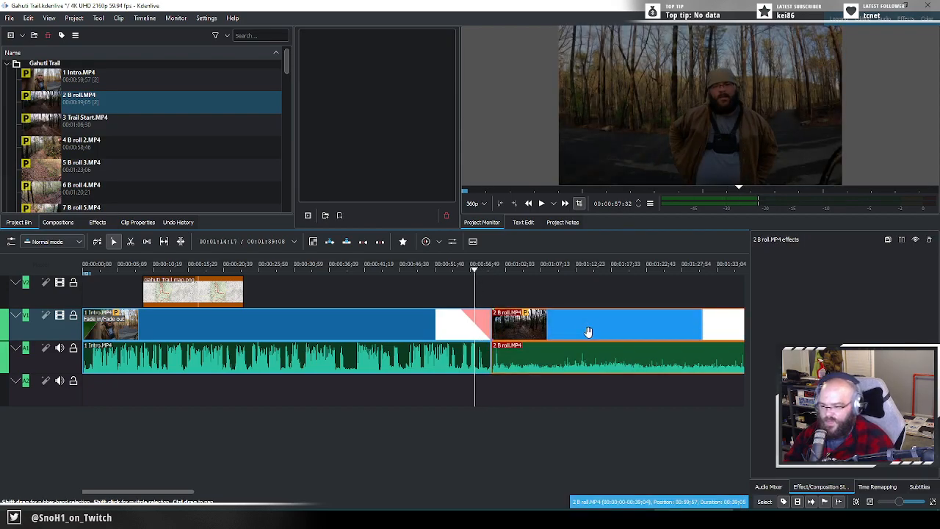
click(571, 367)
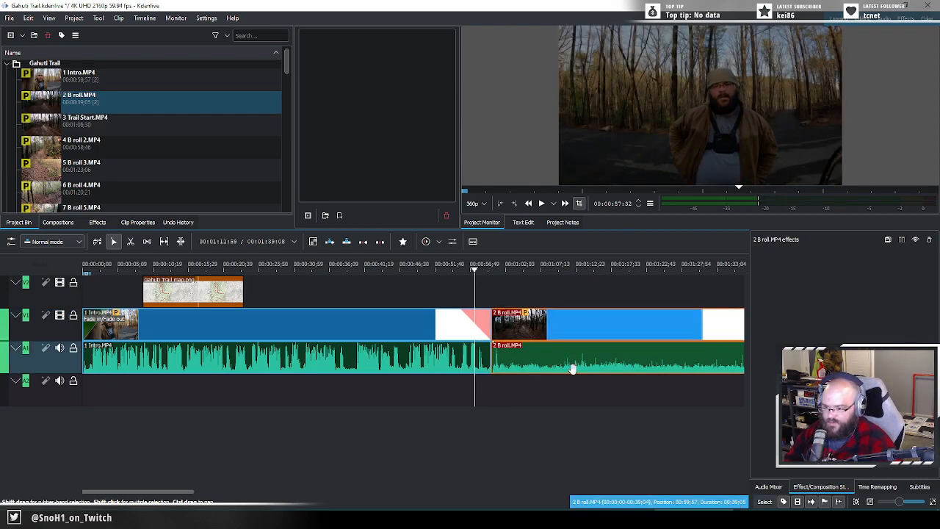
click(590, 391)
right_click(540, 366)
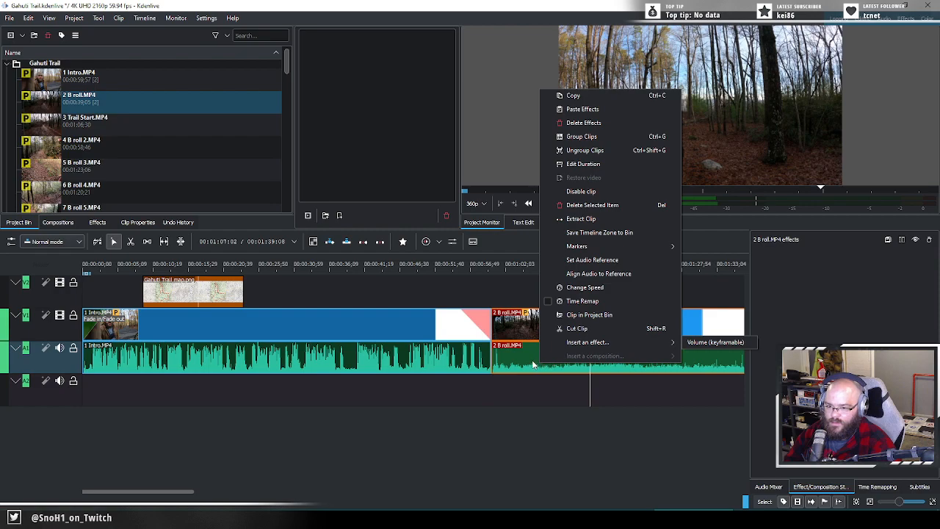
click(532, 365)
click(770, 488)
click(564, 365)
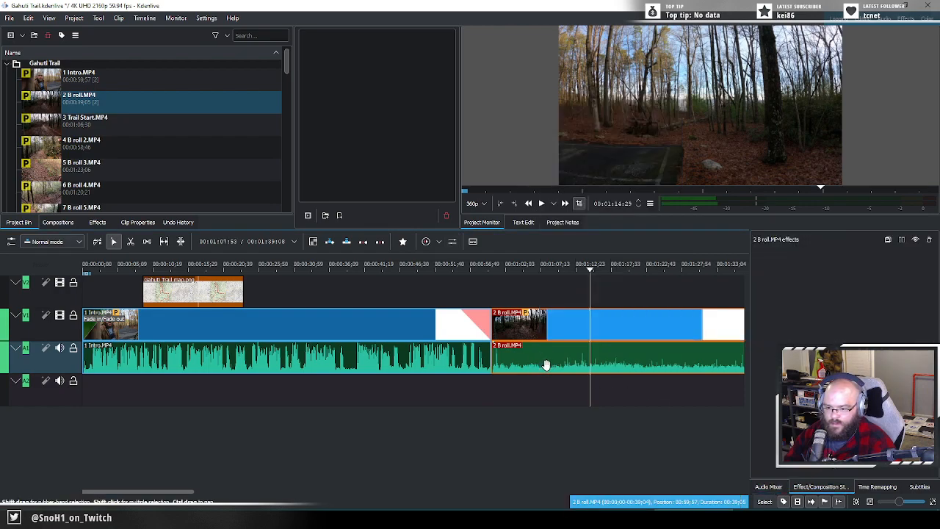
click(768, 487)
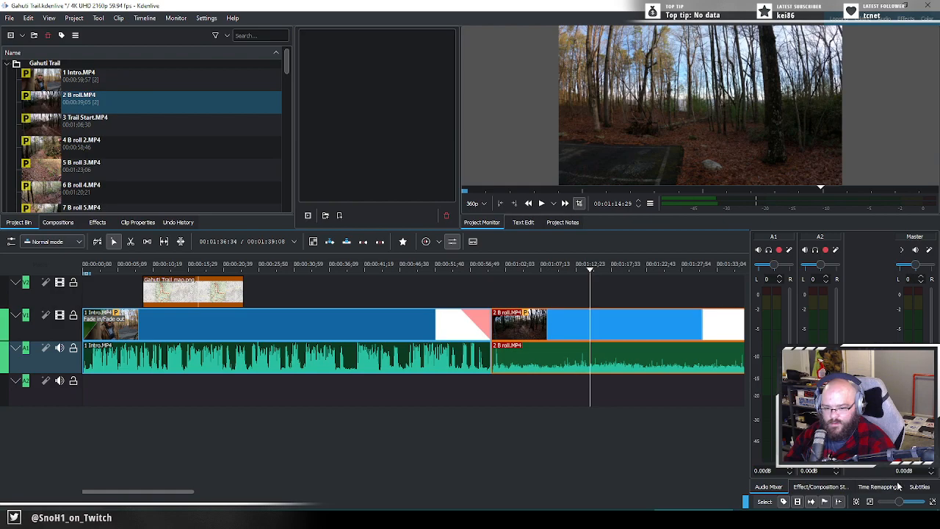
Step: Delete the 2 B roll clip from the timeline and insert it again directly after the intro on V1
click(527, 357)
right_click(548, 363)
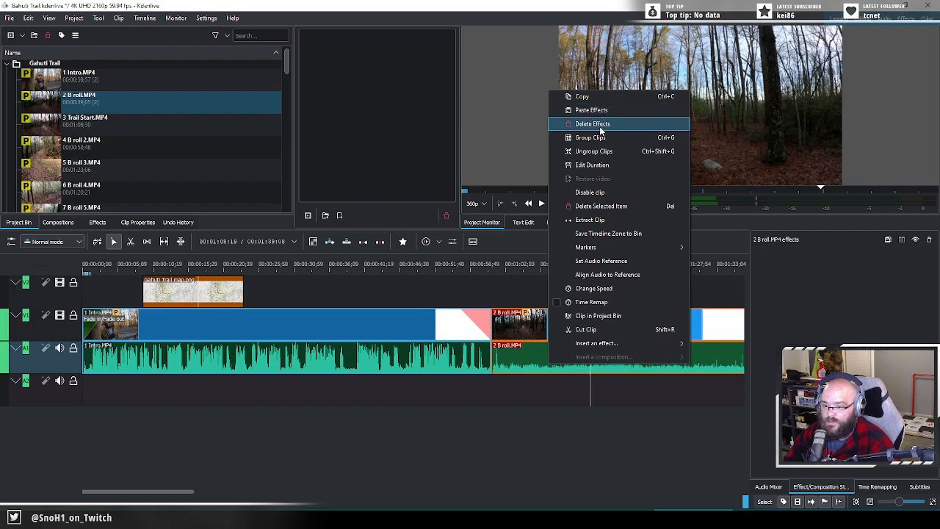
click(601, 206)
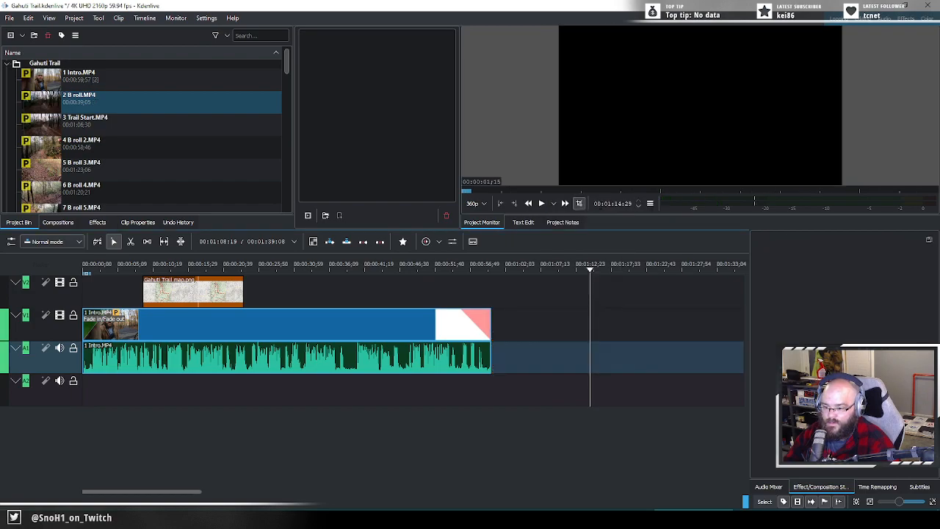
drag(136, 105, 492, 334)
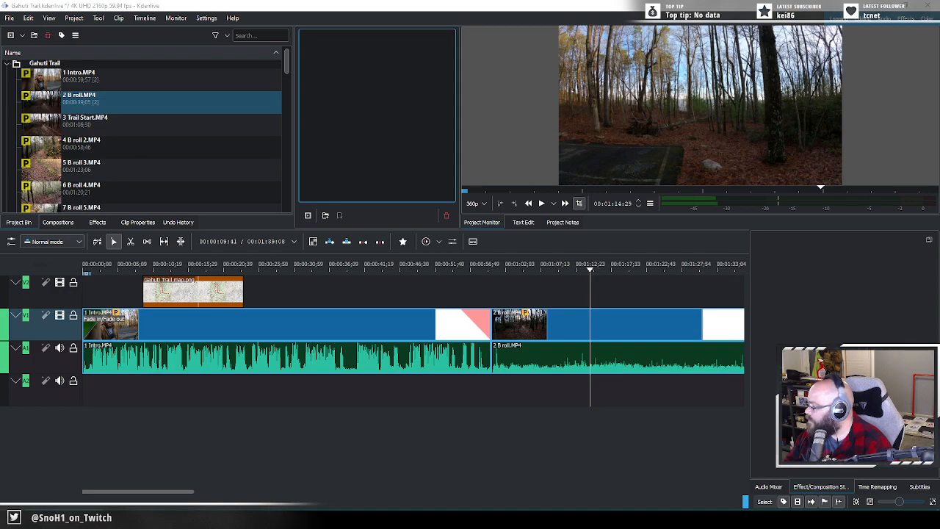
Step: Dock the effects list as its own pane and apply the Volume and Dynamics effect Mute to the 2 B roll audio
click(148, 107)
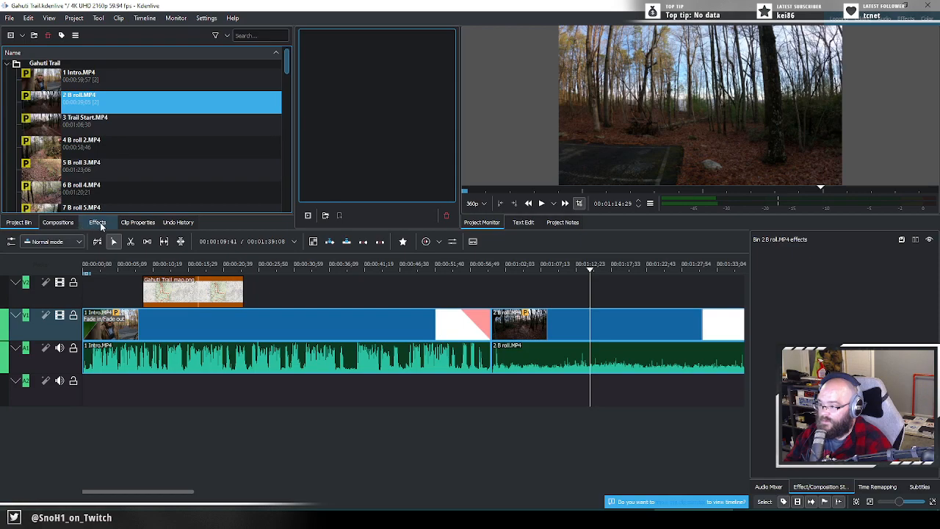
click(128, 224)
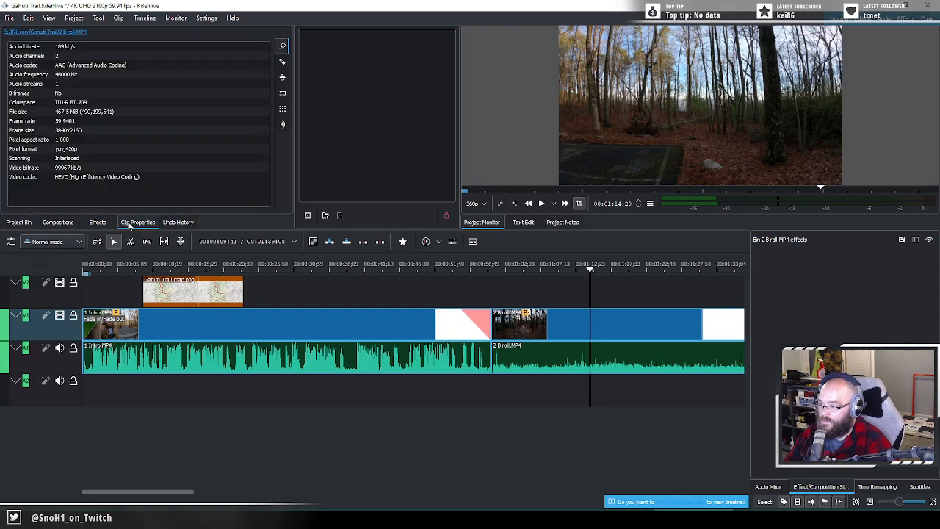
click(105, 226)
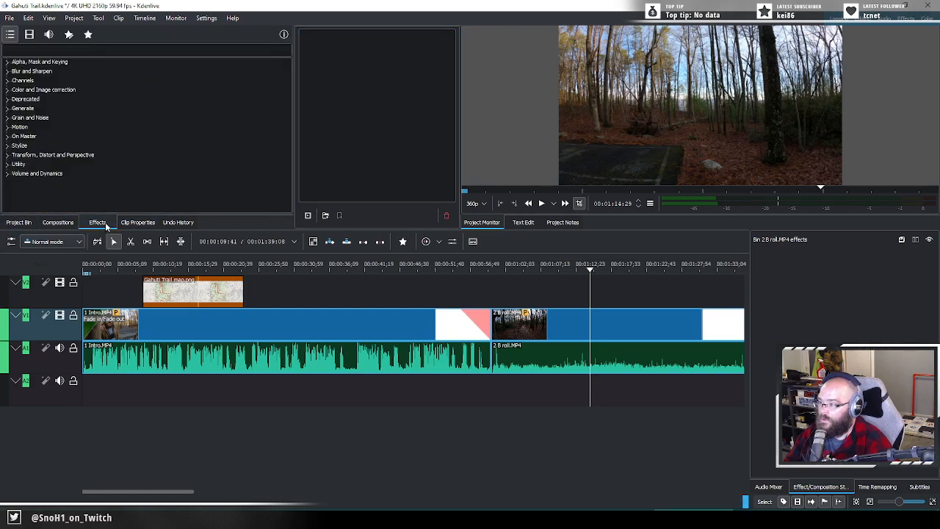
click(7, 175)
scroll(7, 178, down, 1)
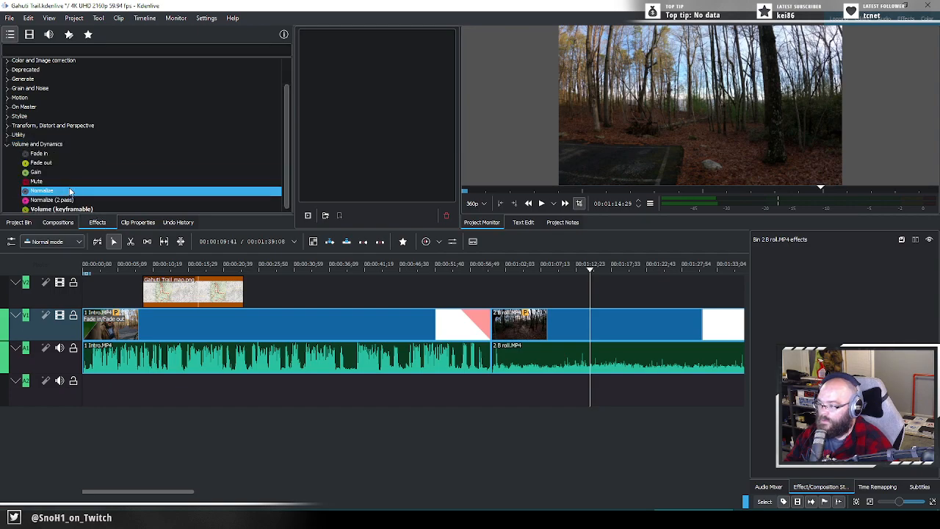
drag(97, 222, 313, 130)
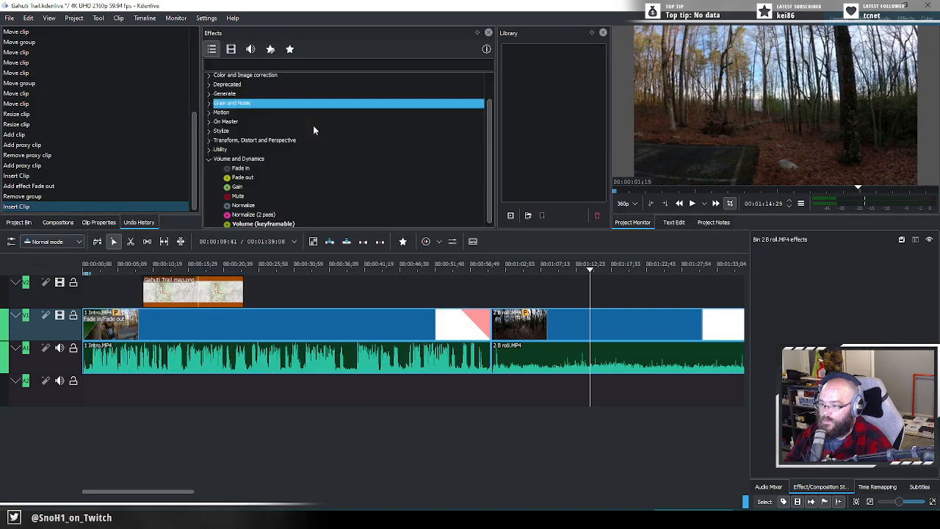
drag(237, 196, 535, 368)
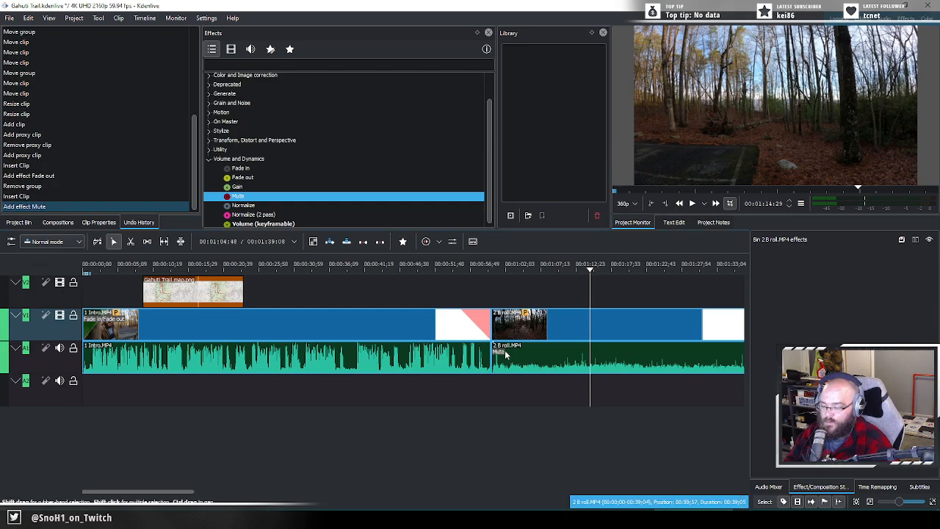
Step: Play the muted 2 B roll clip from about 00:01:02;13 to its end with the audio mixer displayed
click(506, 399)
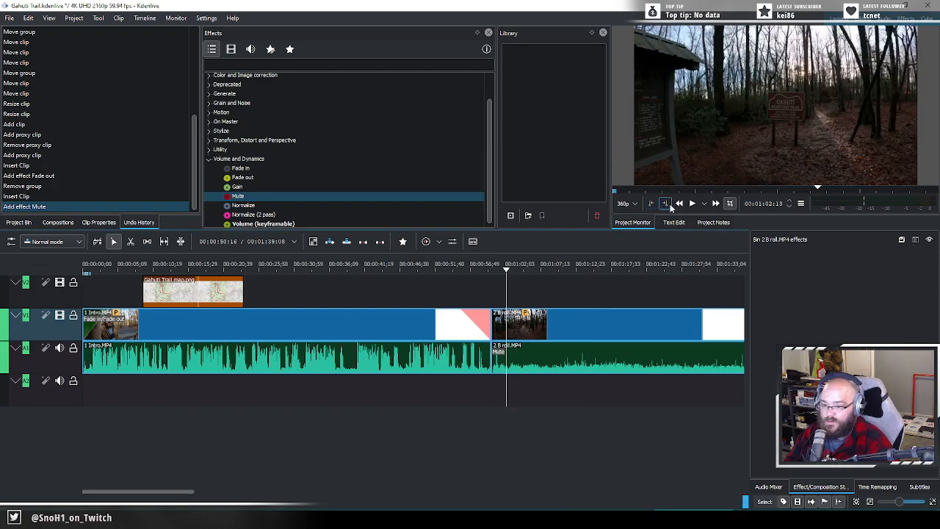
click(691, 205)
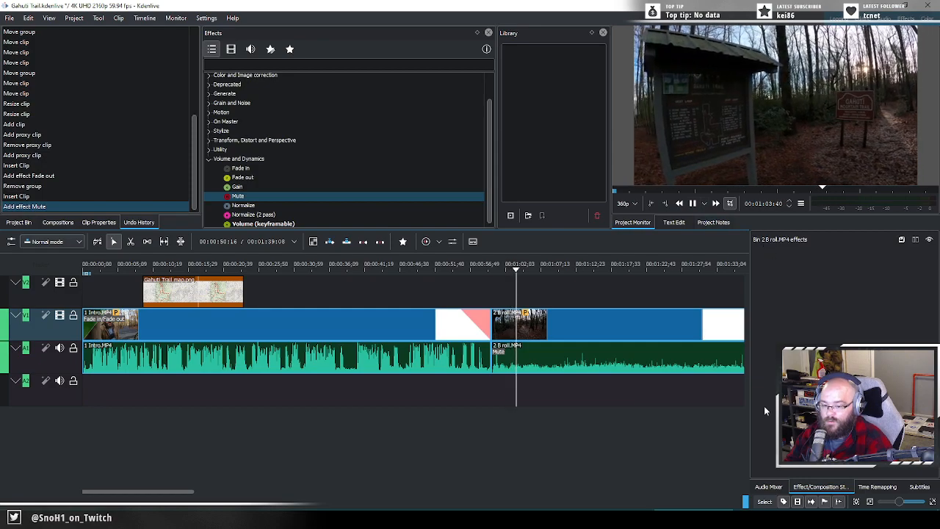
click(769, 487)
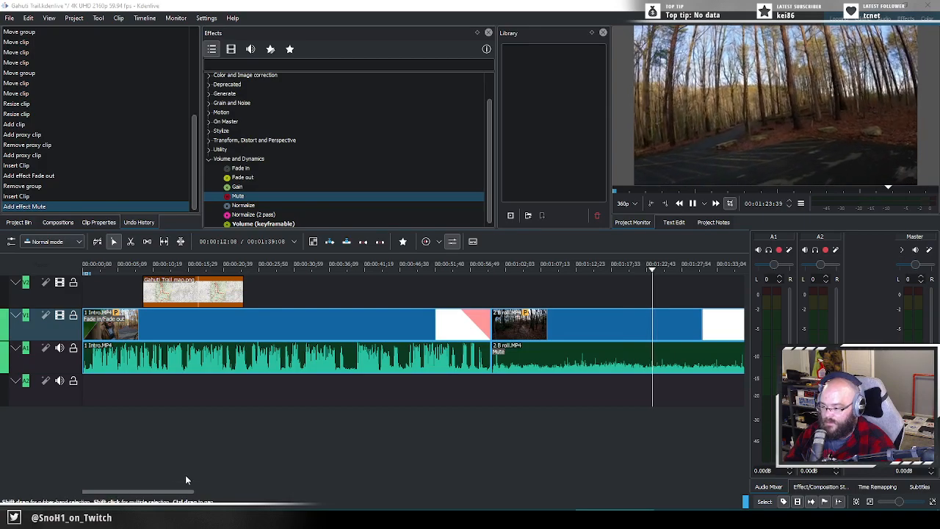
drag(171, 492, 206, 492)
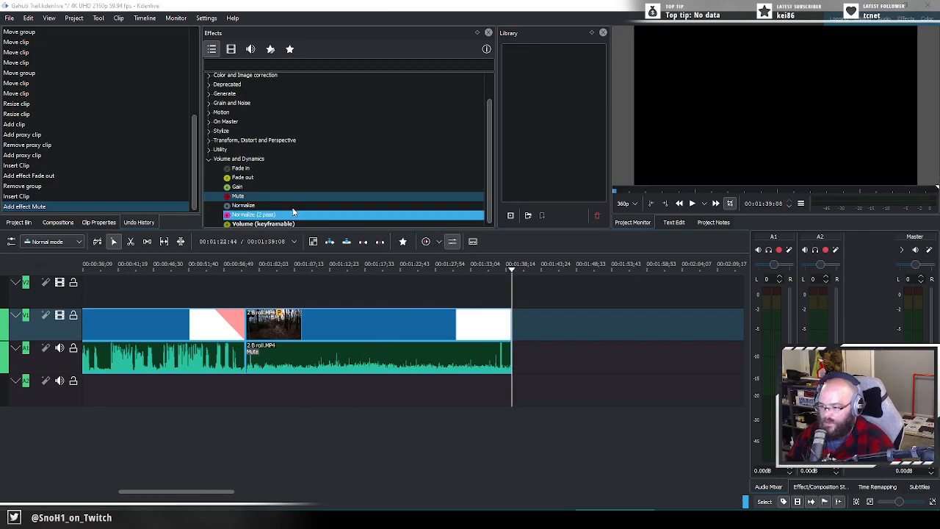
Step: Show the project bin again and add a fade in and a fade out to the 2 B roll video clip on V1
click(18, 224)
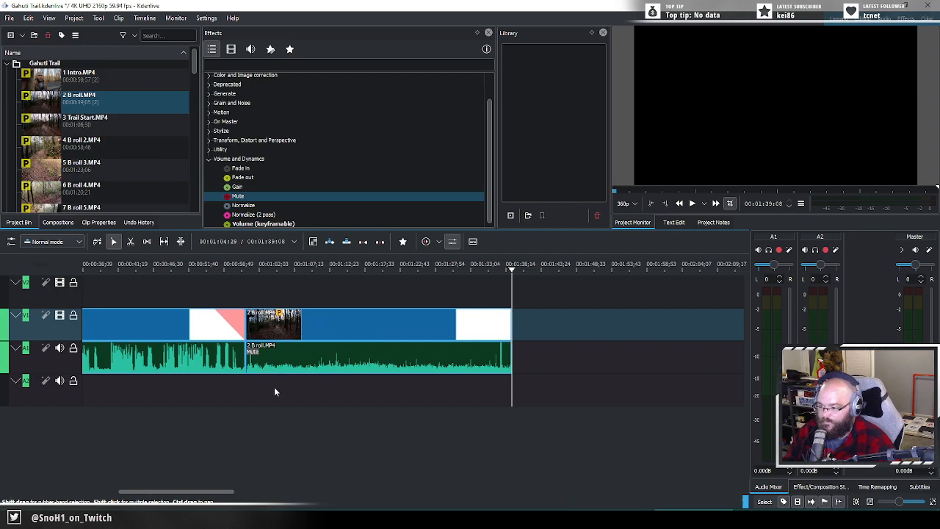
drag(249, 313, 273, 316)
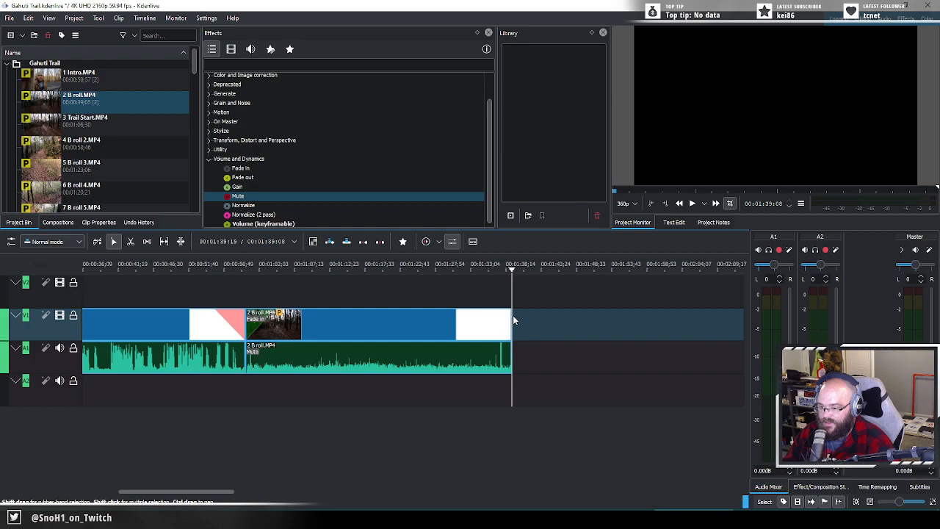
drag(510, 312, 494, 313)
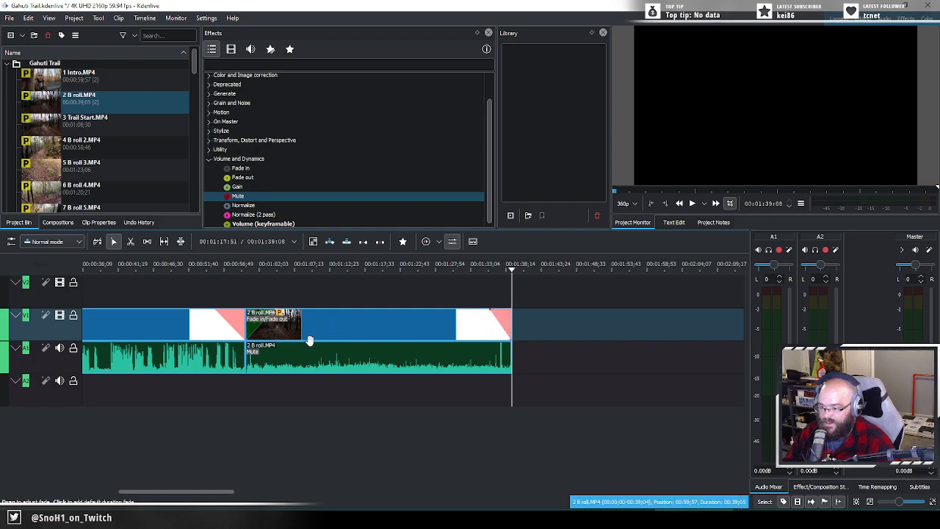
Step: Play the transition from the end of the intro into the muted 2 B roll clip, stopping at about 00:01:10;44
click(238, 400)
click(219, 400)
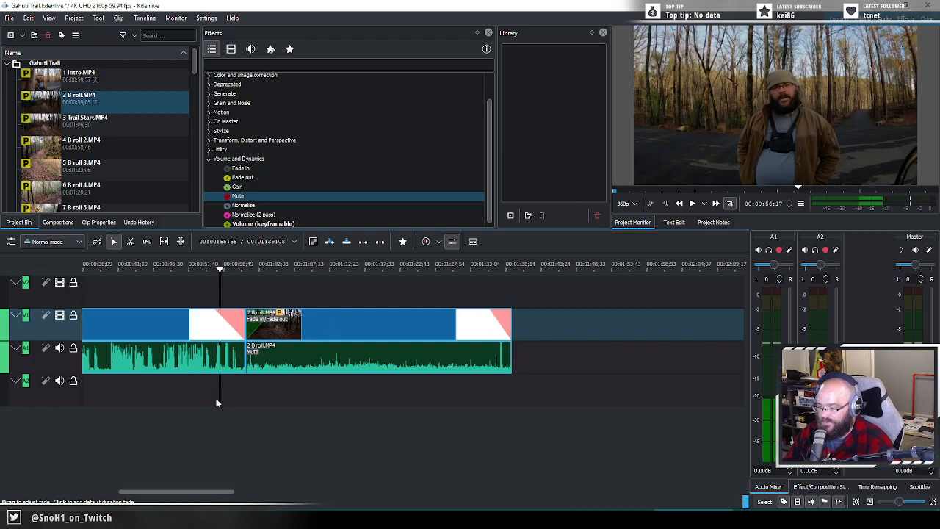
click(691, 204)
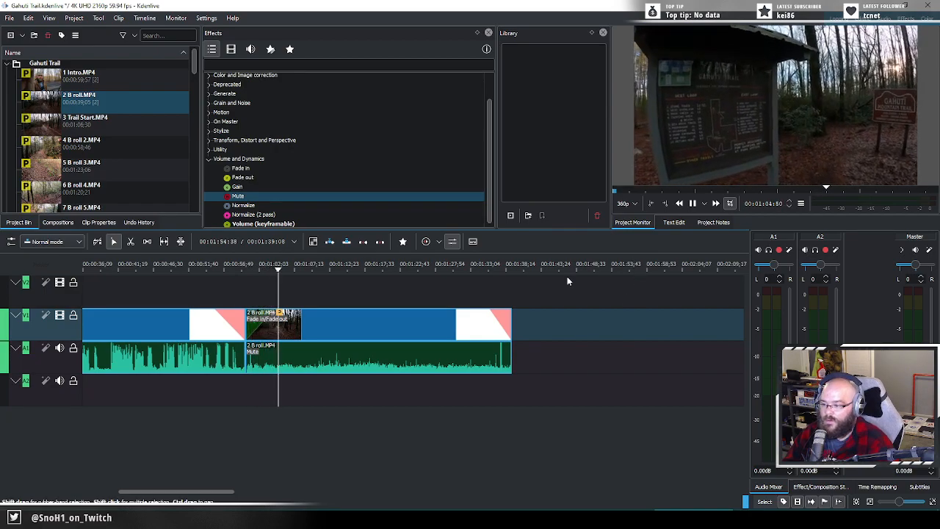
click(311, 132)
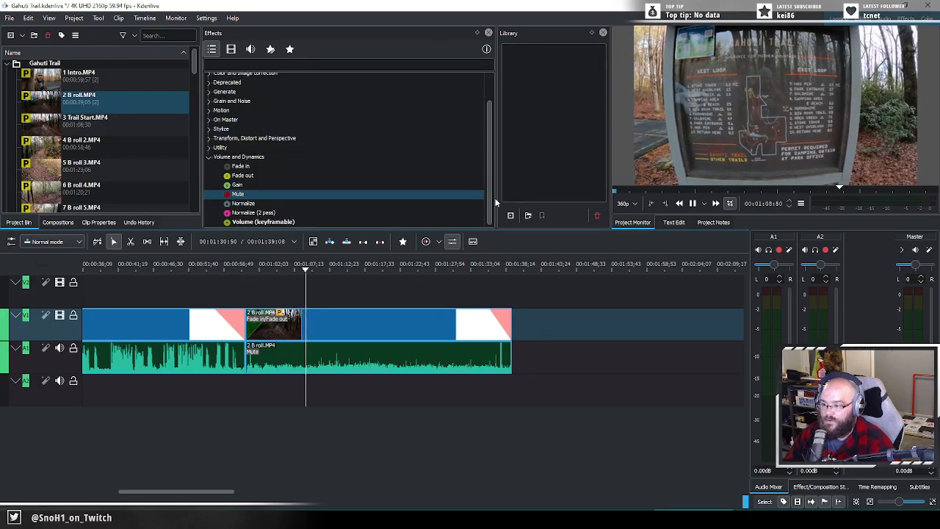
click(693, 204)
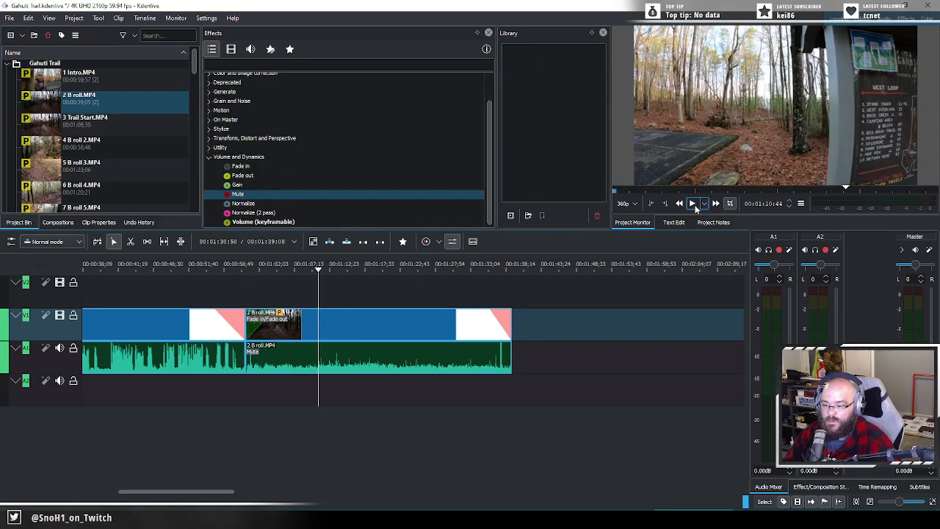
Step: Insert 3 Trail Start.MP4 from the project bin directly after the 2 B roll clip on V1
drag(79, 129, 516, 329)
drag(194, 487, 251, 487)
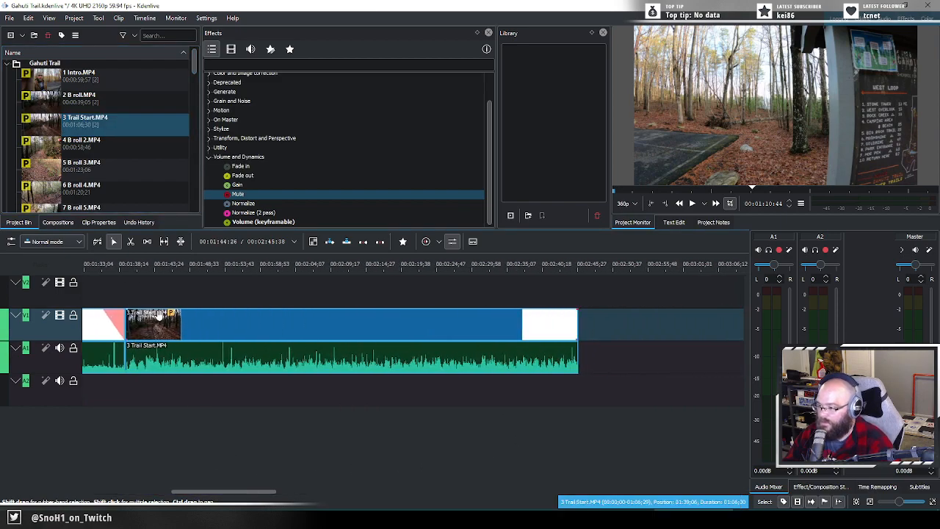
Step: Give the 3 Trail Start clip a fade in of about 3;14 and a fade out of about 3;36, and apply the Mute effect to its audio
drag(130, 314, 147, 317)
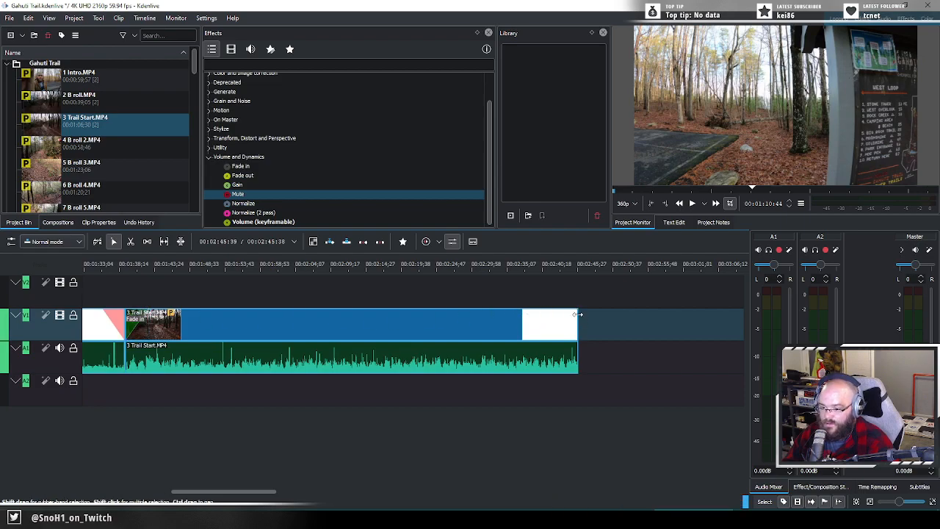
drag(576, 311, 558, 314)
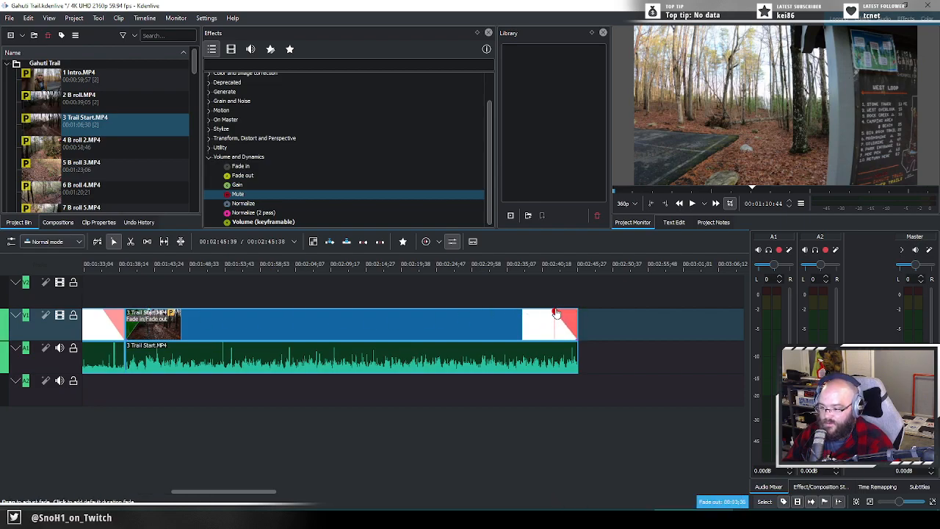
drag(237, 194, 226, 364)
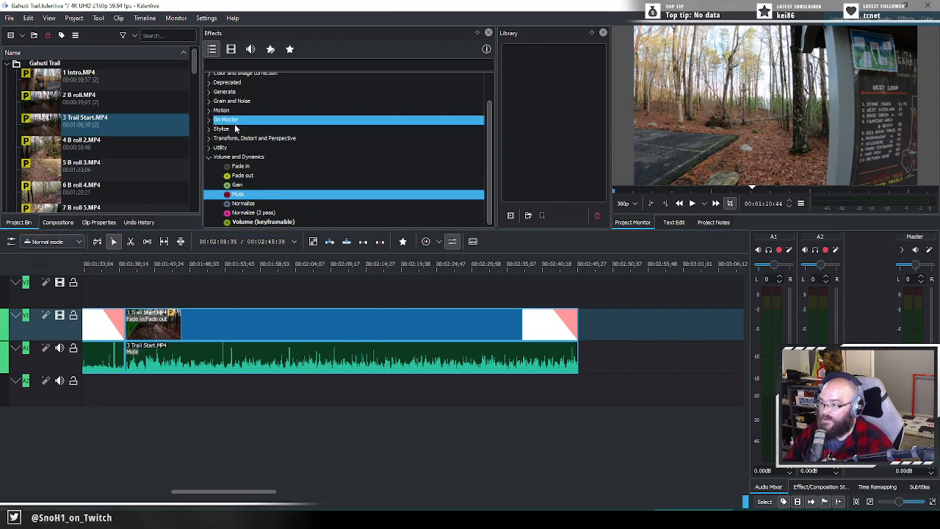
Step: Examine the clip options, time remapping settings and Motion effects for a way to speed up the 3 Trail Start clip
scroll(238, 127, up, 2)
click(306, 328)
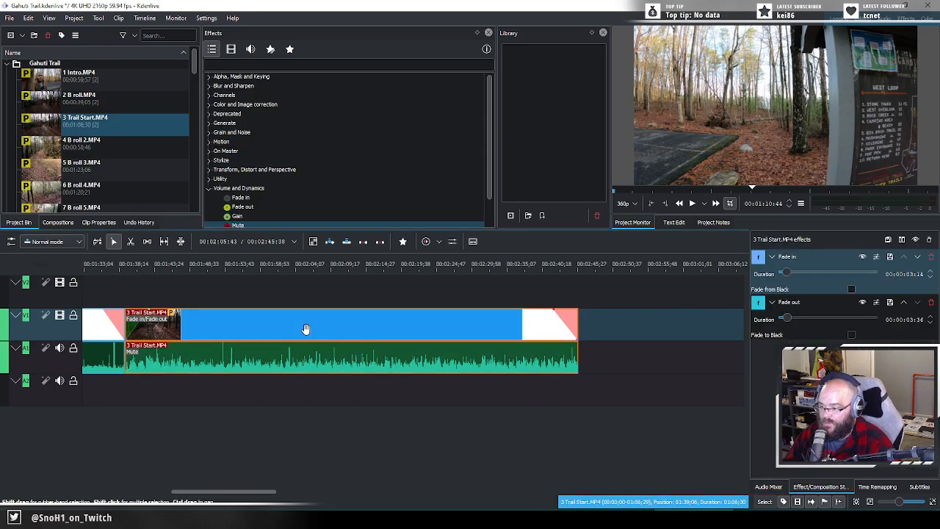
right_click(309, 328)
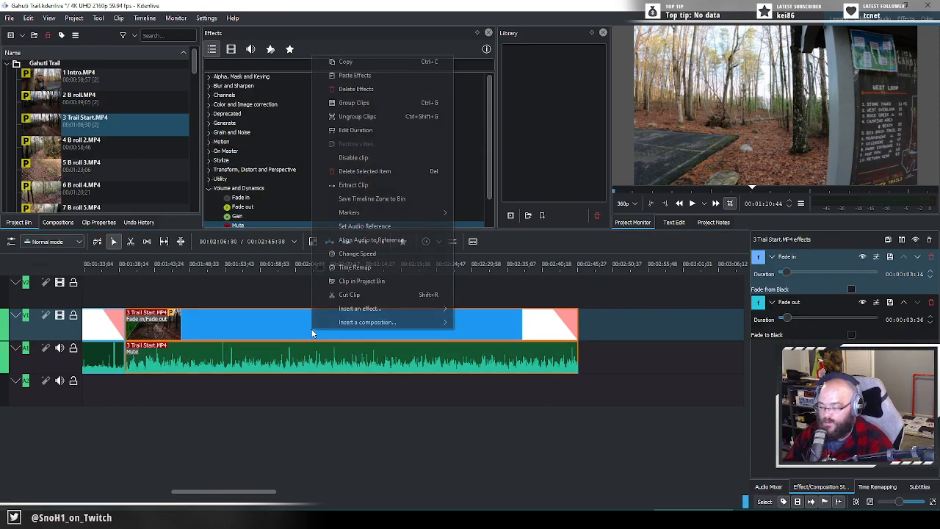
click(878, 488)
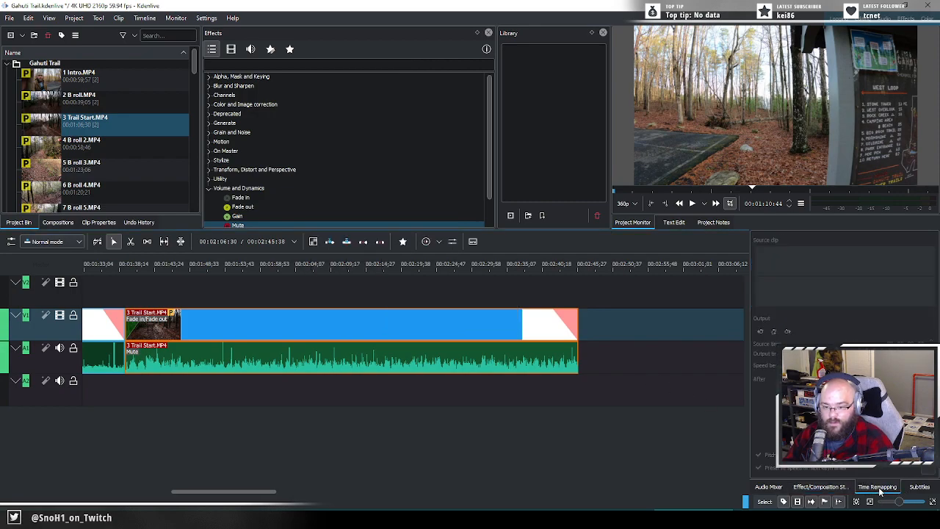
click(343, 324)
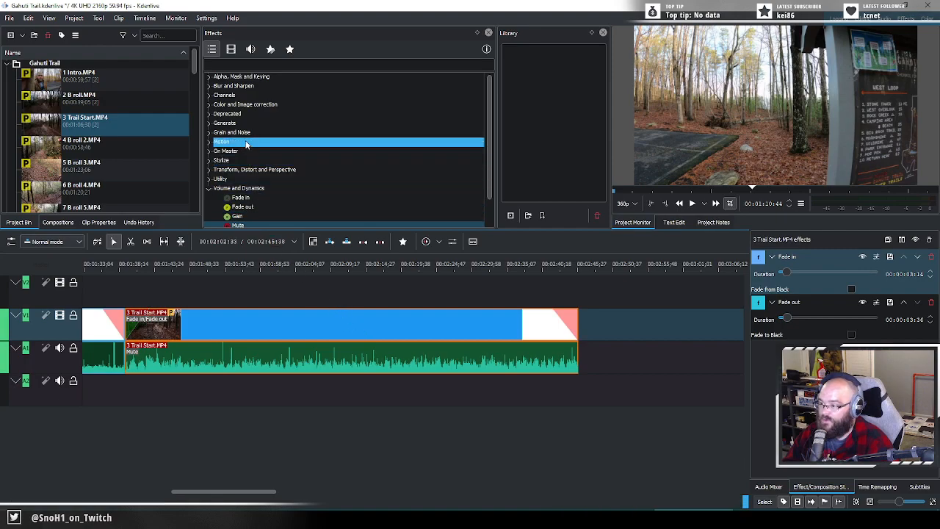
click(209, 143)
click(209, 142)
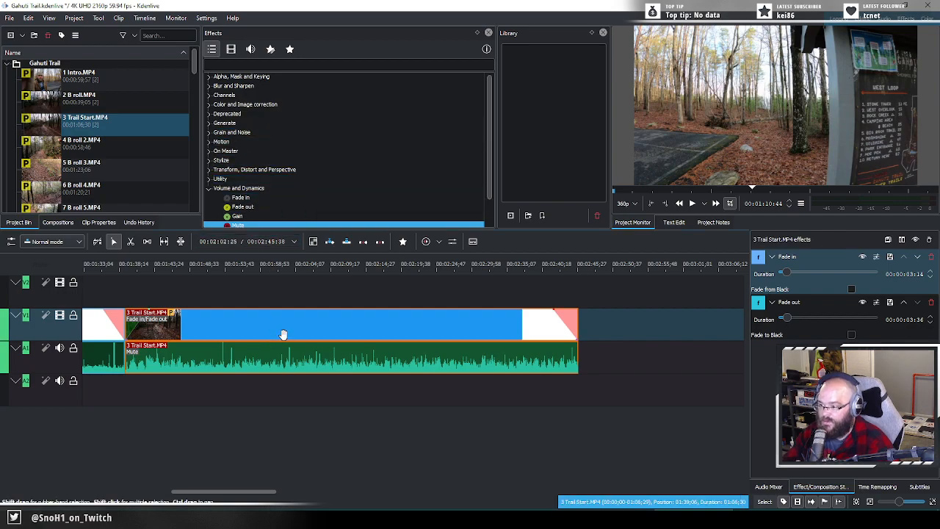
Step: Change the speed of the 3 Trail Start clip to 400%
right_click(258, 331)
mouse_move(323, 324)
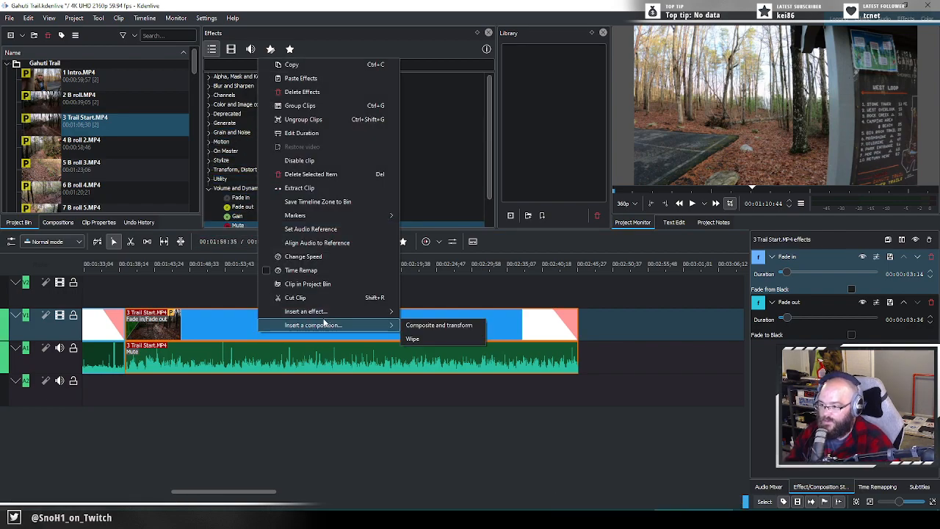
click(318, 259)
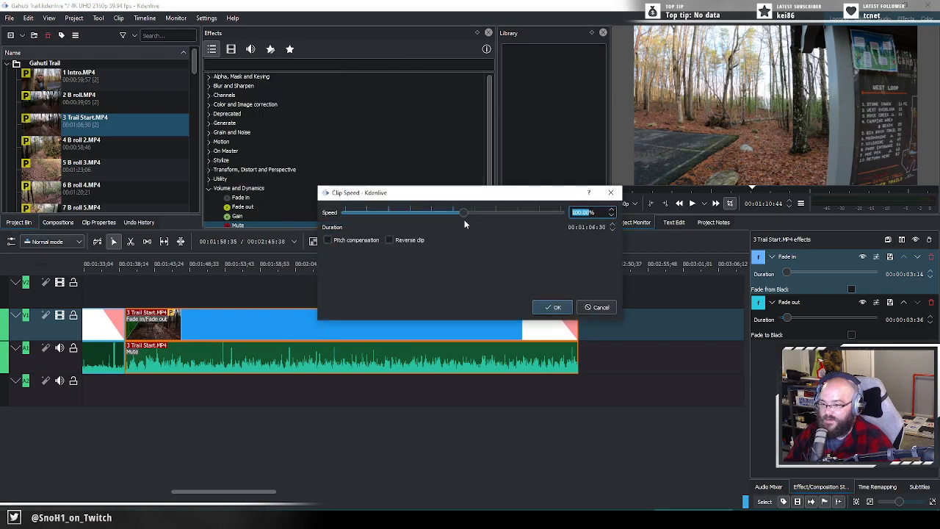
drag(464, 212, 510, 217)
drag(596, 213, 572, 212)
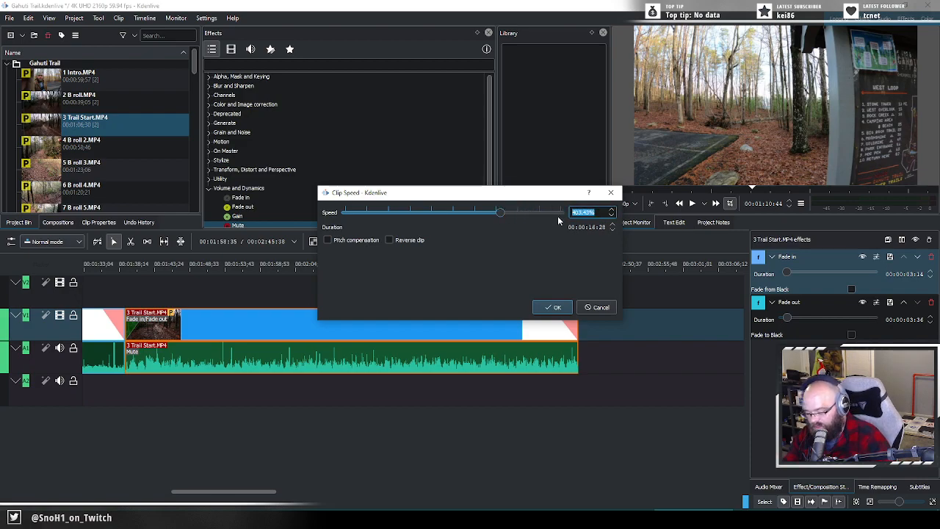
text(400)
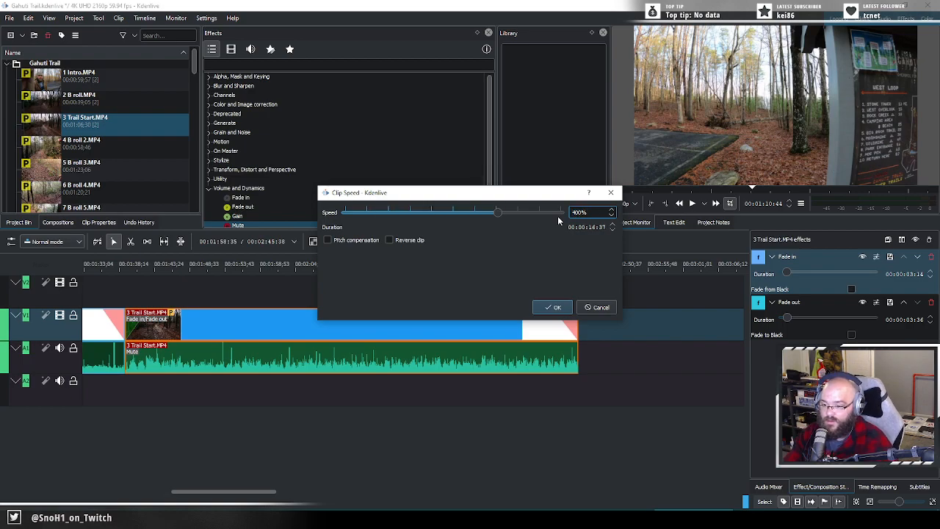
click(552, 307)
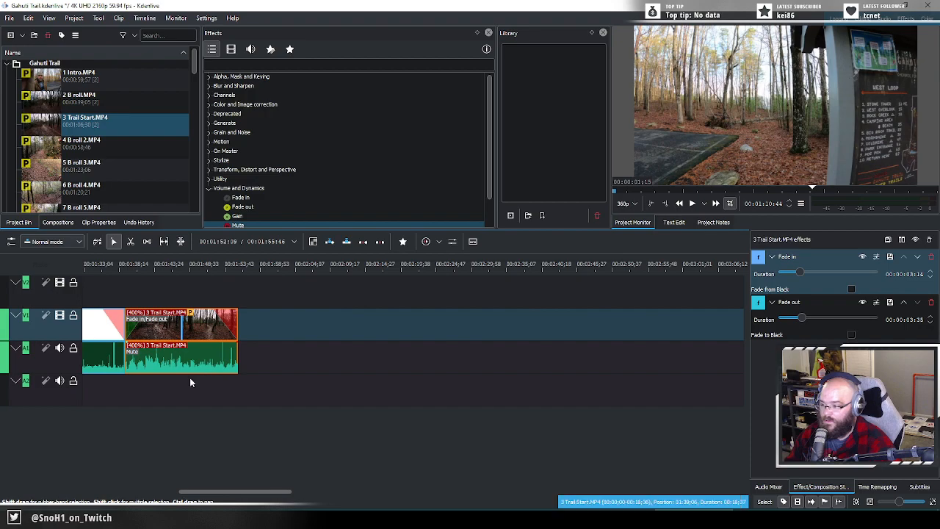
Step: Play the timeline from just before the sped-up 3 Trail Start clip through to its end
click(126, 401)
click(110, 399)
click(248, 208)
click(692, 204)
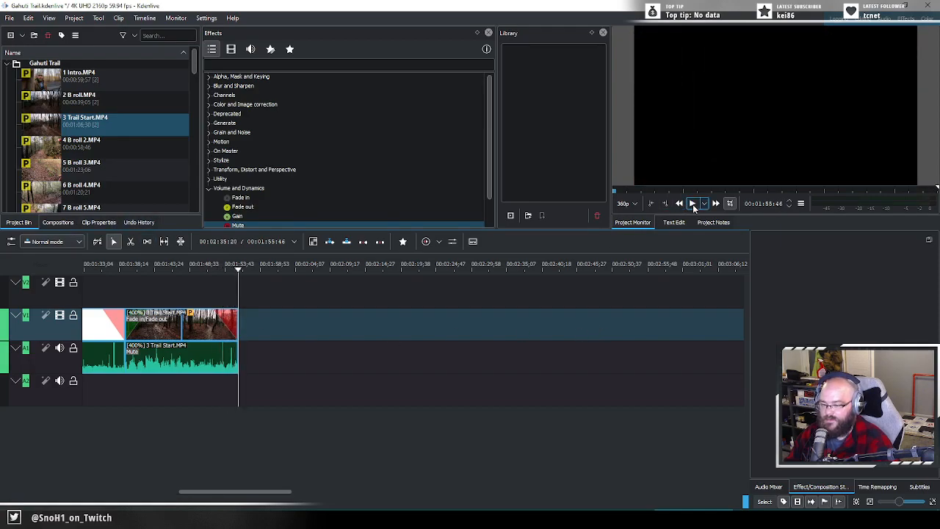
Step: Insert 4 B roll 2.MP4 directly after 3 Trail Start on V1, with a fade in of about 2 seconds and a fade out
click(79, 150)
drag(78, 150, 243, 332)
click(250, 314)
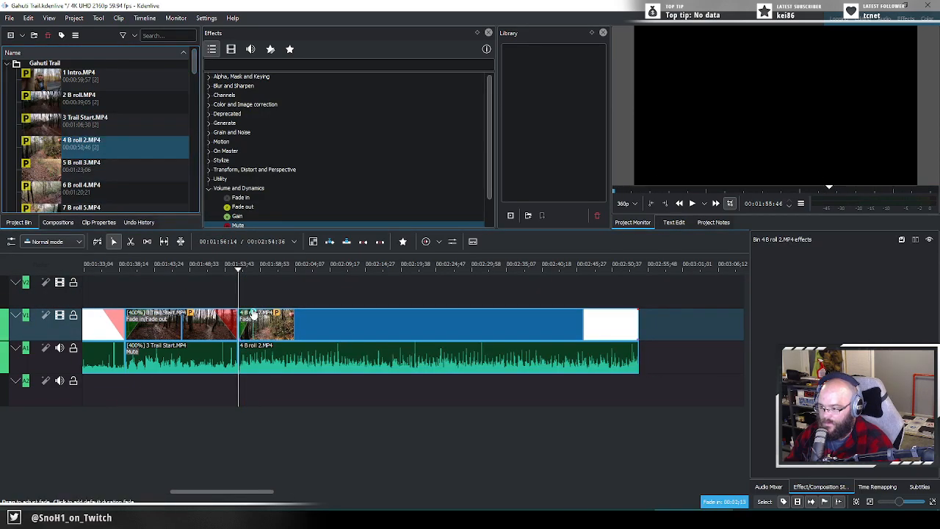
click(635, 311)
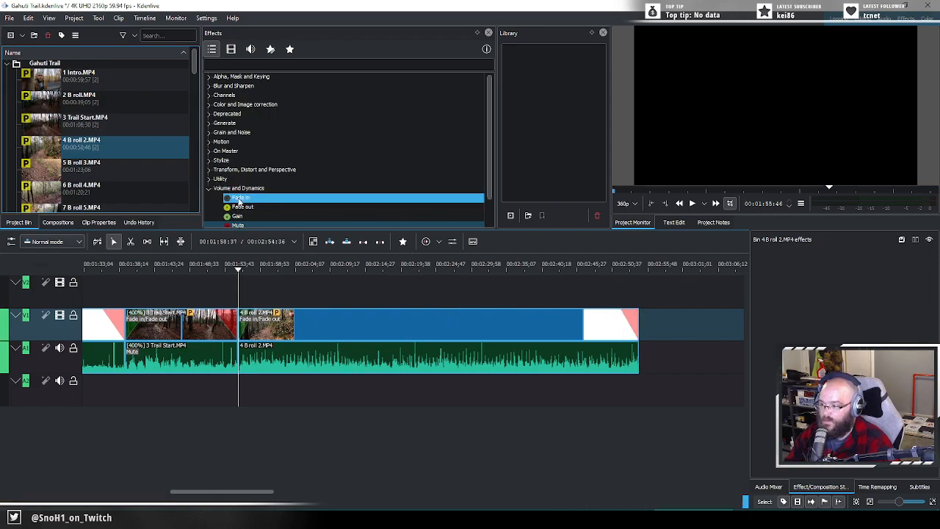
Step: Apply the Mute effect to the 4 B roll 2 audio and change the clip's speed to 400%
drag(285, 361, 286, 360)
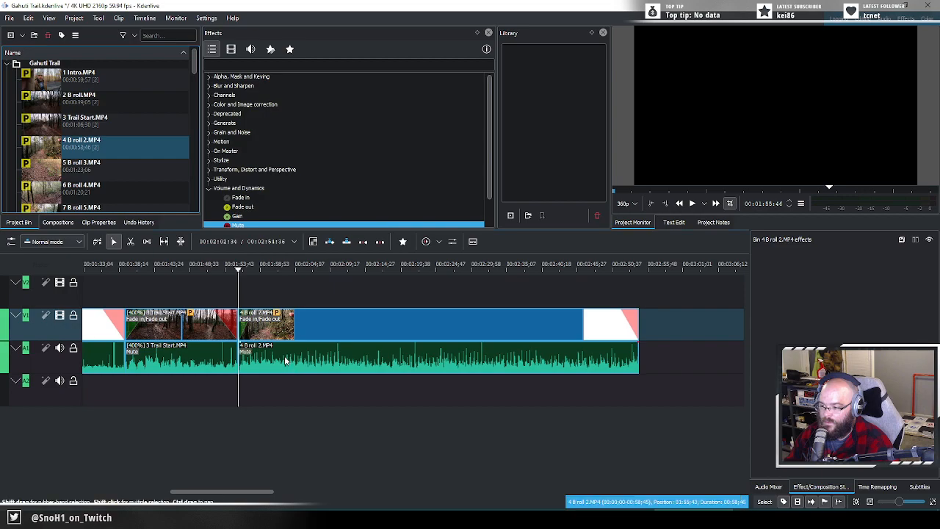
right_click(331, 324)
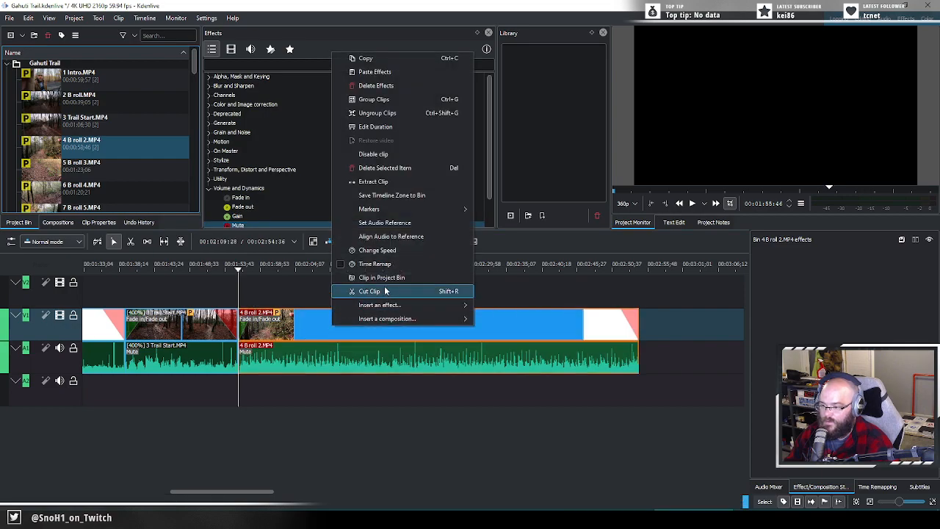
click(401, 253)
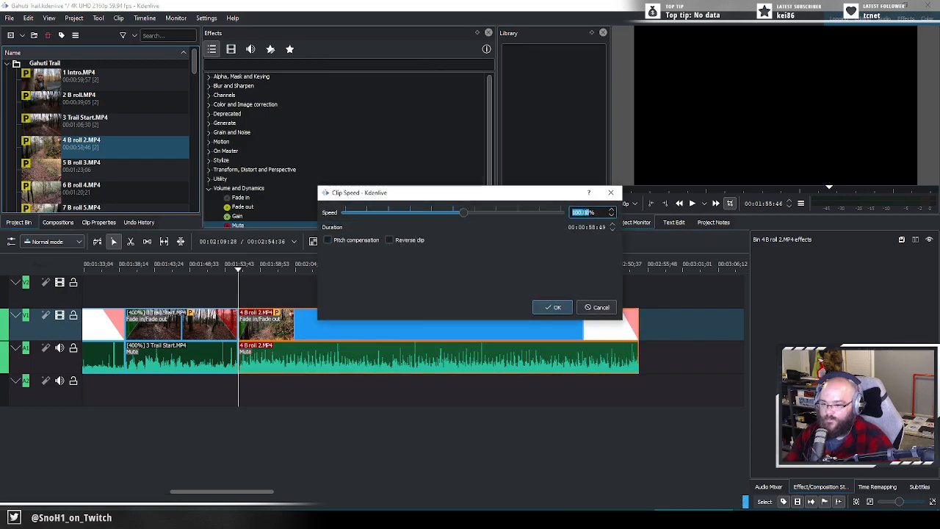
text(400)
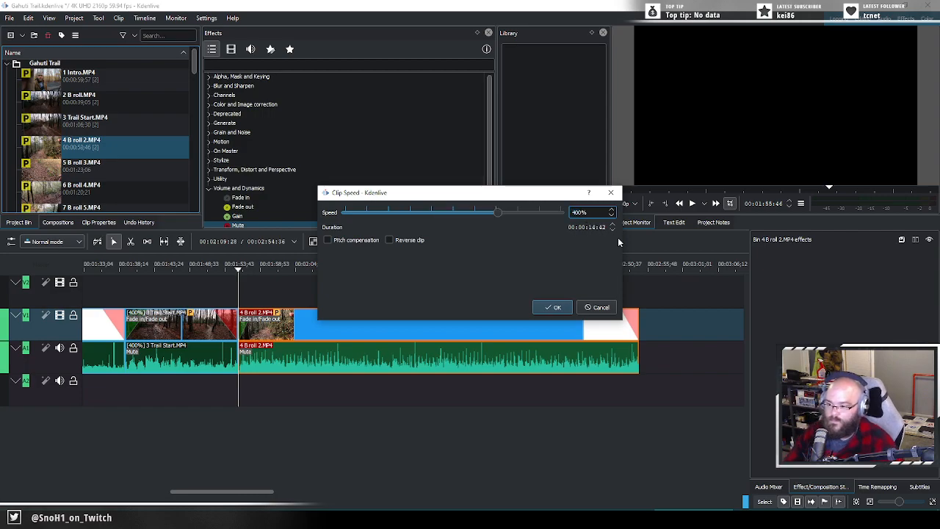
click(556, 308)
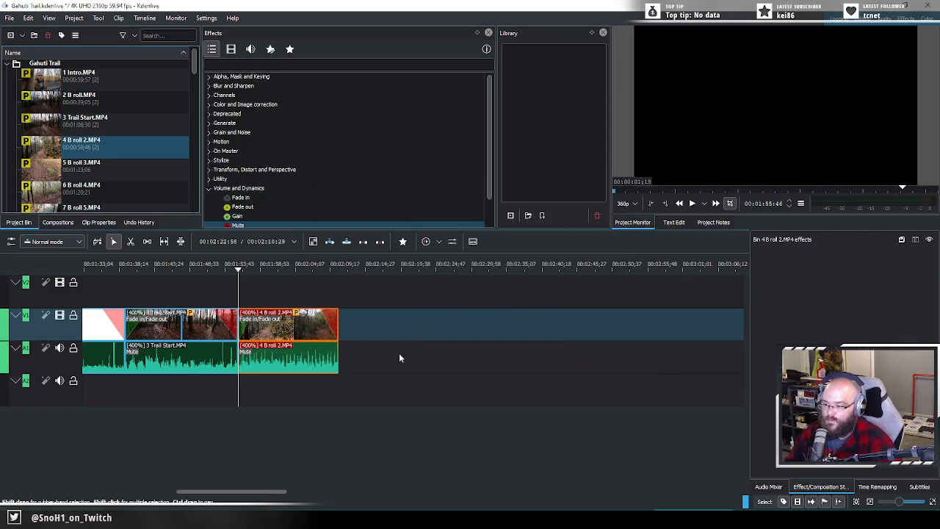
Step: Play the sped-up 4 B roll 2 clip from its start to about 00:02:03;28
click(692, 205)
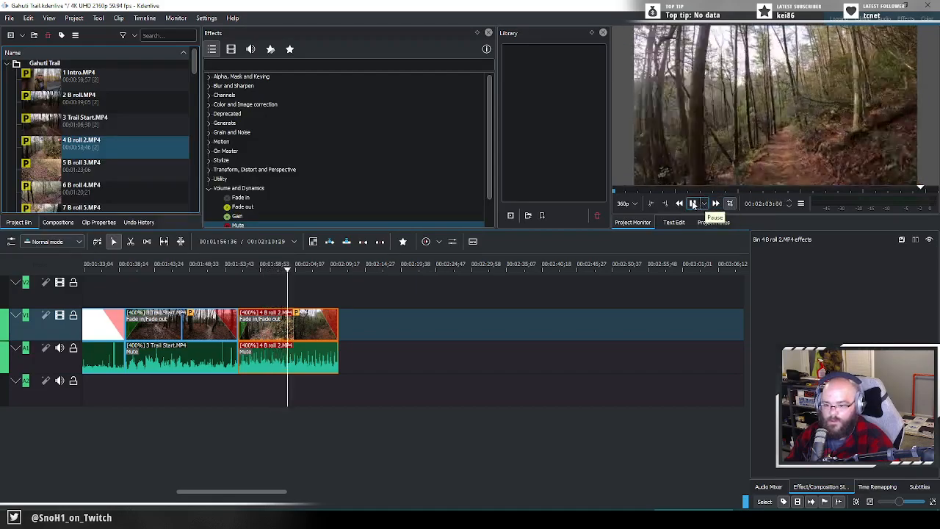
click(693, 205)
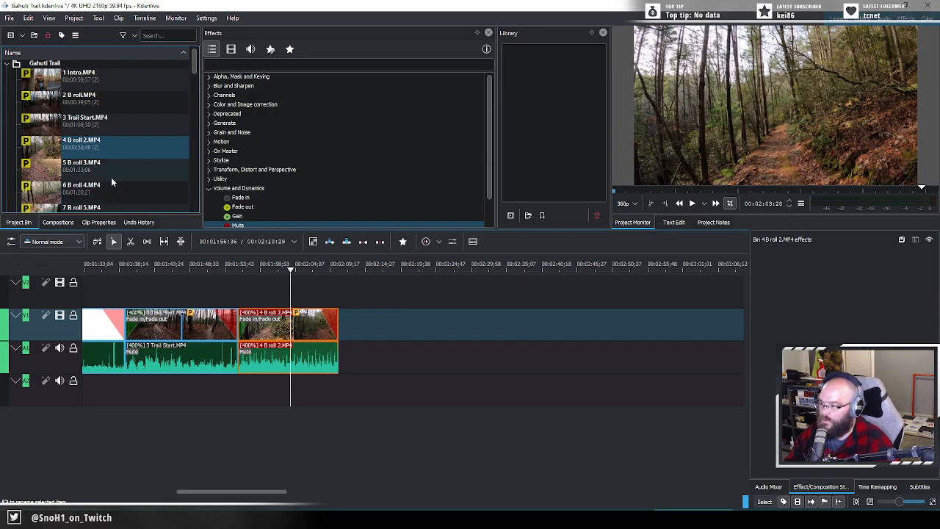
Step: Insert 5 B roll 3.MP4 directly after the 4 B roll 2 clip on V1 and apply the Mute effect to its audio
drag(78, 175, 346, 328)
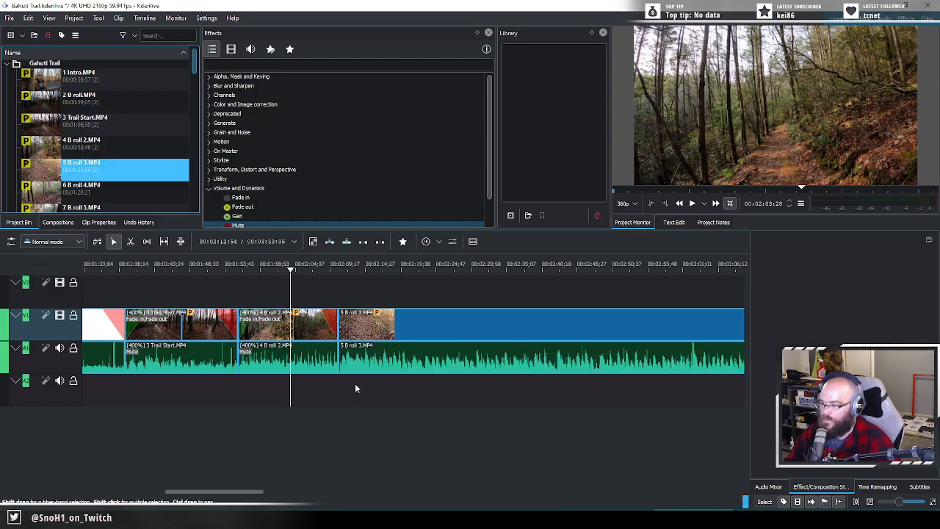
click(266, 219)
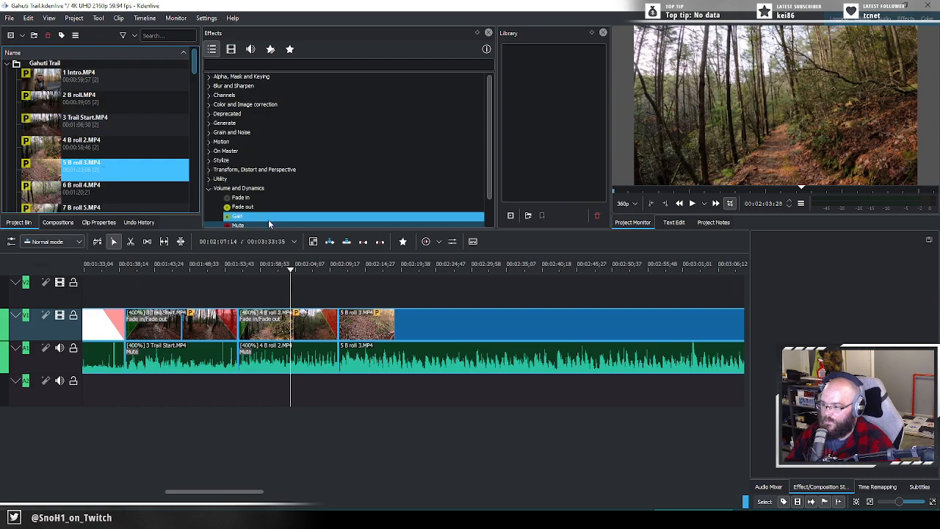
drag(261, 223, 254, 230)
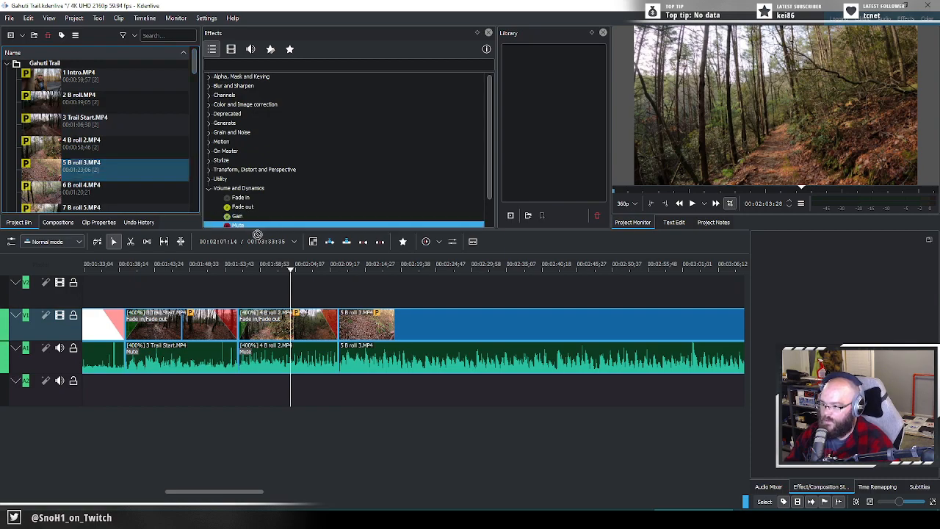
drag(347, 359, 358, 362)
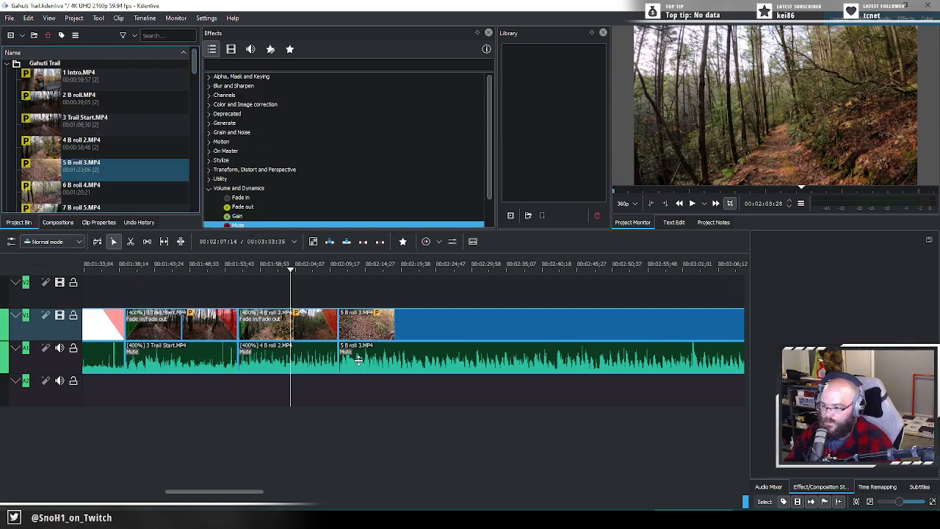
Step: Add a fade in and a fade out of about 3.7 seconds to the 5 B roll 3 clip on V1
click(343, 317)
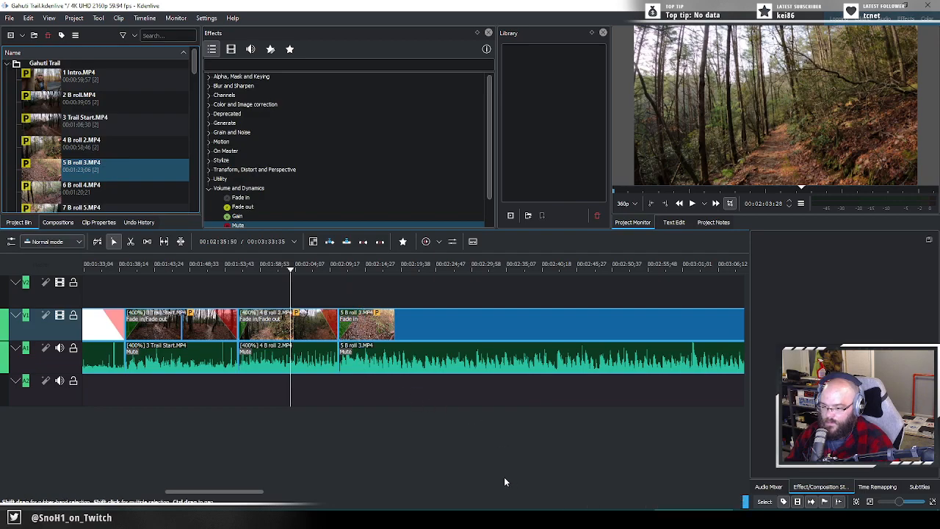
drag(239, 494, 286, 494)
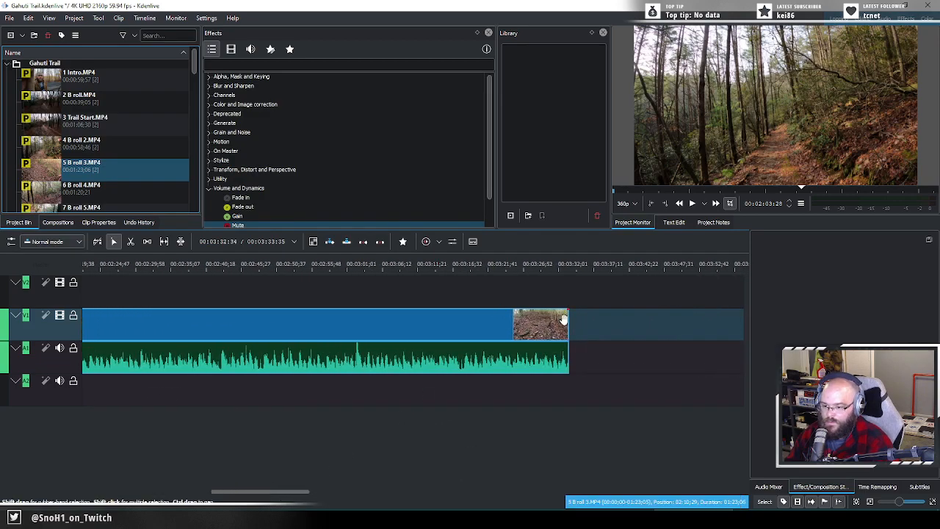
drag(569, 317, 561, 311)
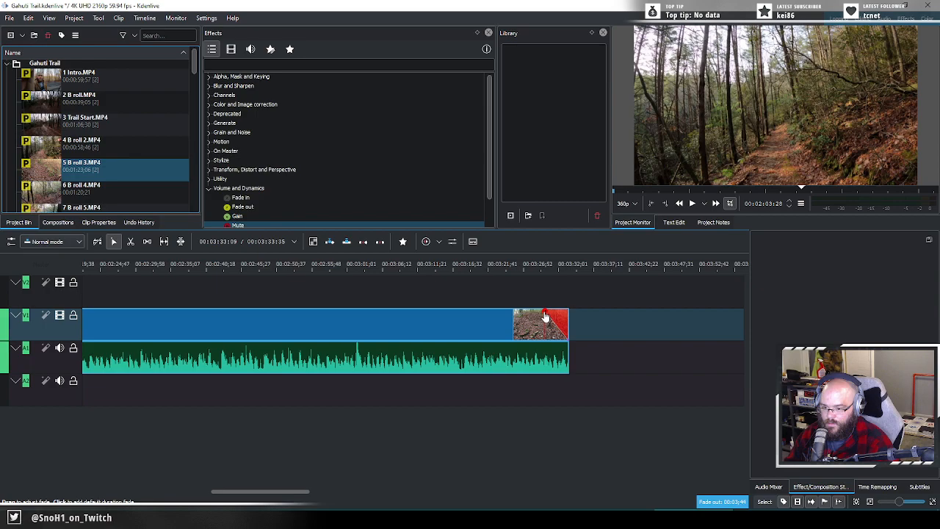
Step: Change the speed of the 5 B roll 3 clip to 400%
right_click(545, 316)
click(477, 253)
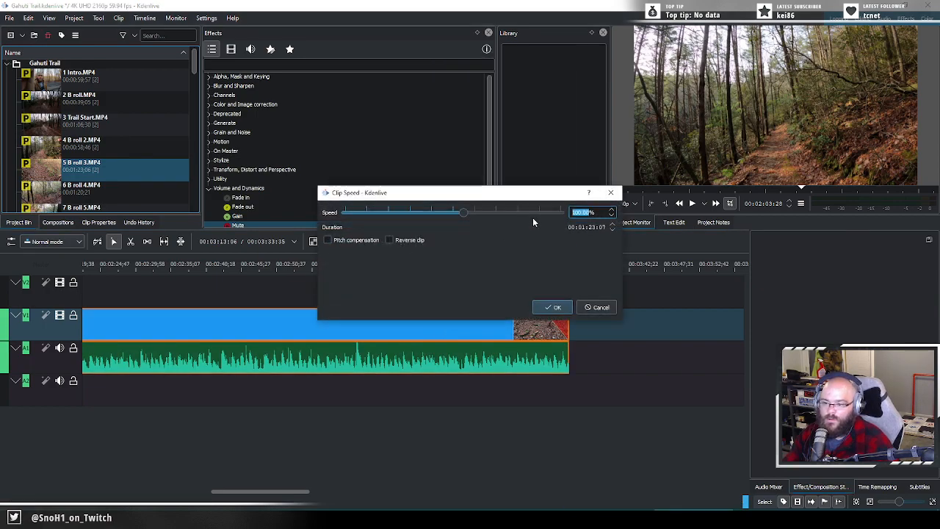
text(400)
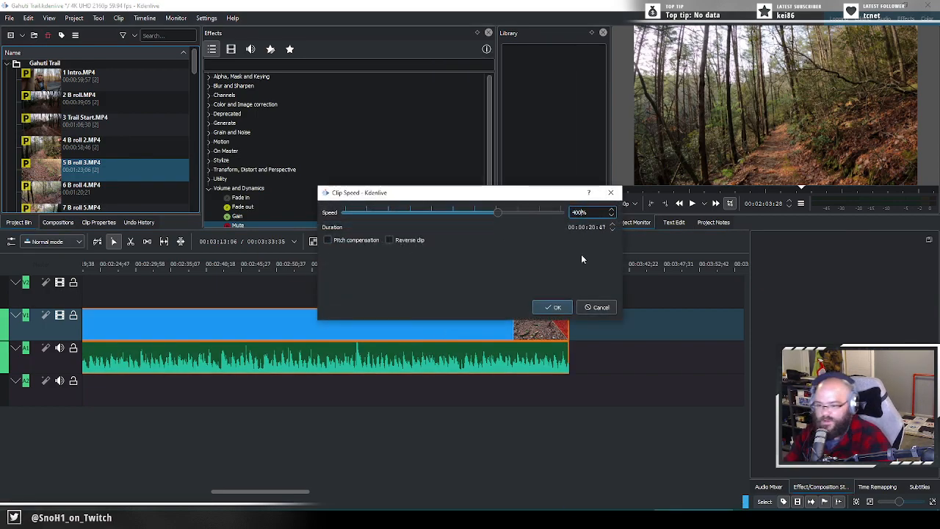
click(547, 306)
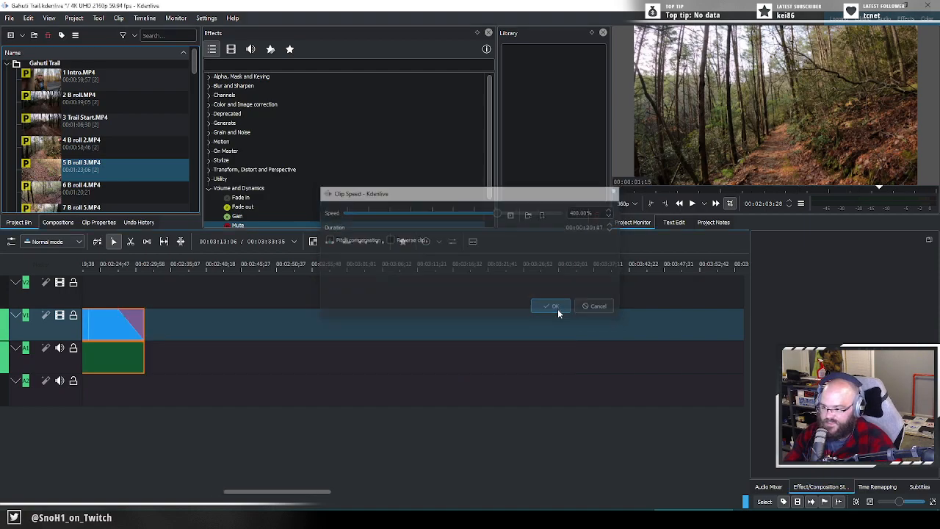
Step: Add Gahuti 1.mp3 from the Youtube stuff folder to A2, starting about 3 seconds into the 2 B roll clip
drag(294, 493, 133, 494)
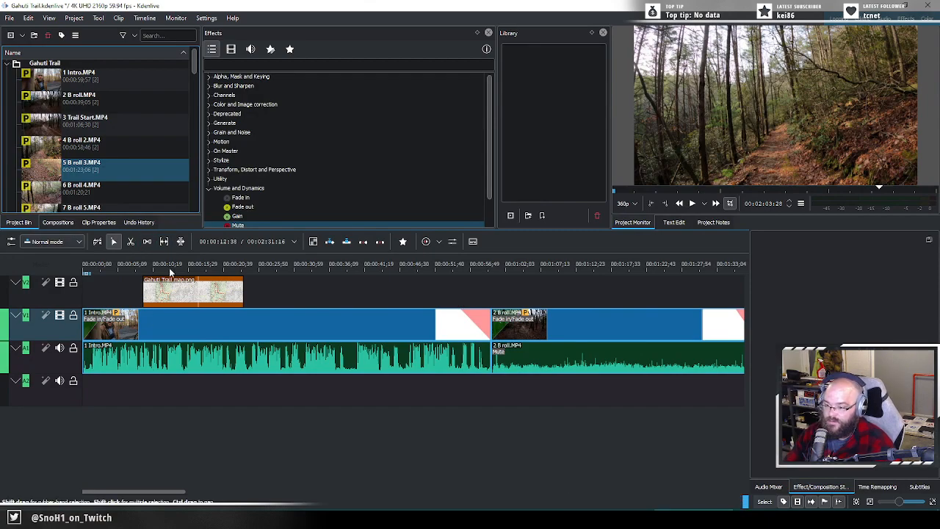
mouse_move(156, 494)
mouse_down()
mouse_move(167, 497)
mouse_move(158, 492)
mouse_up()
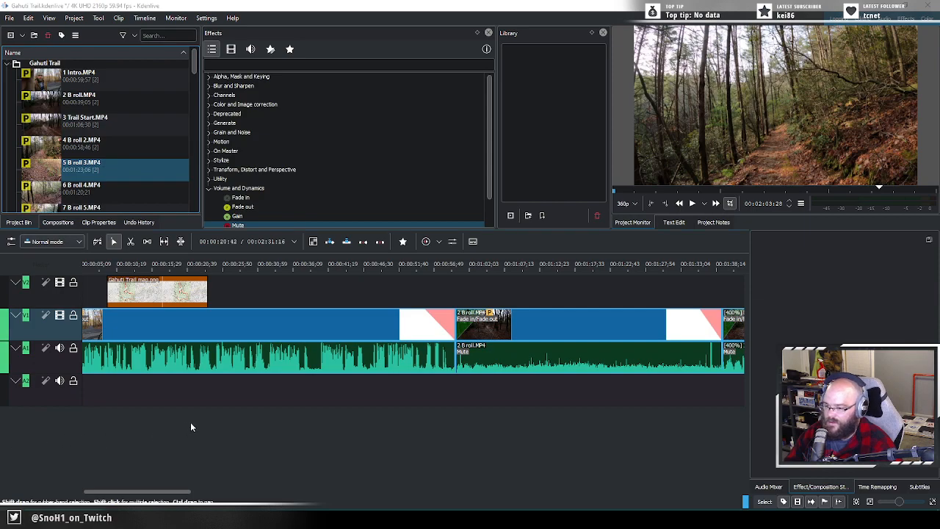
click(156, 487)
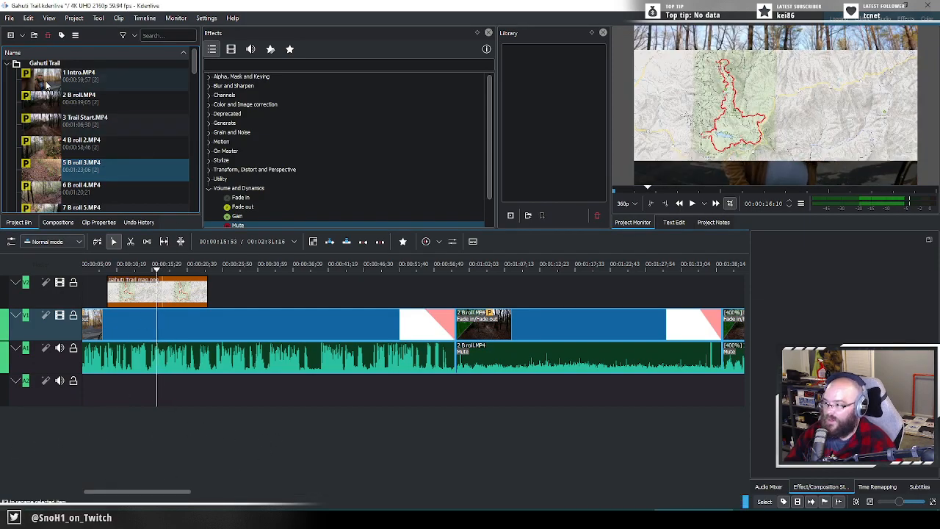
scroll(12, 86, down, 12)
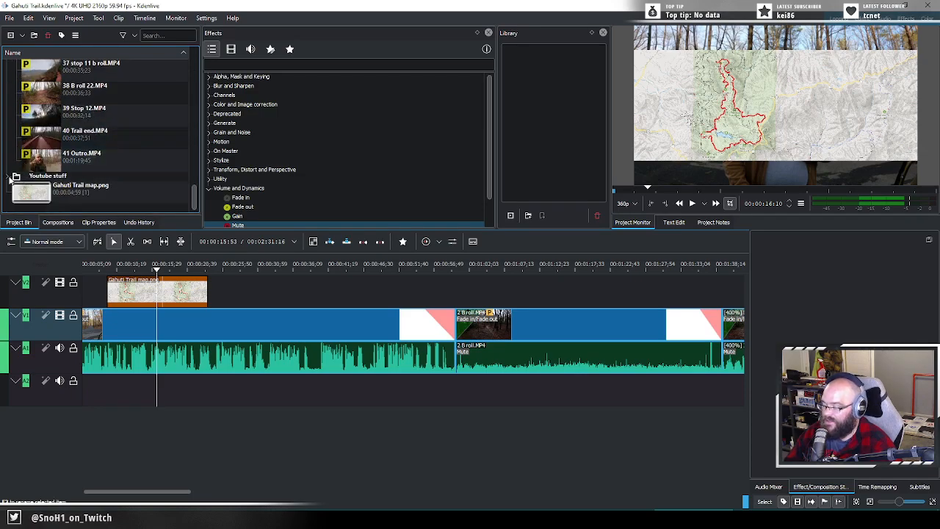
click(10, 177)
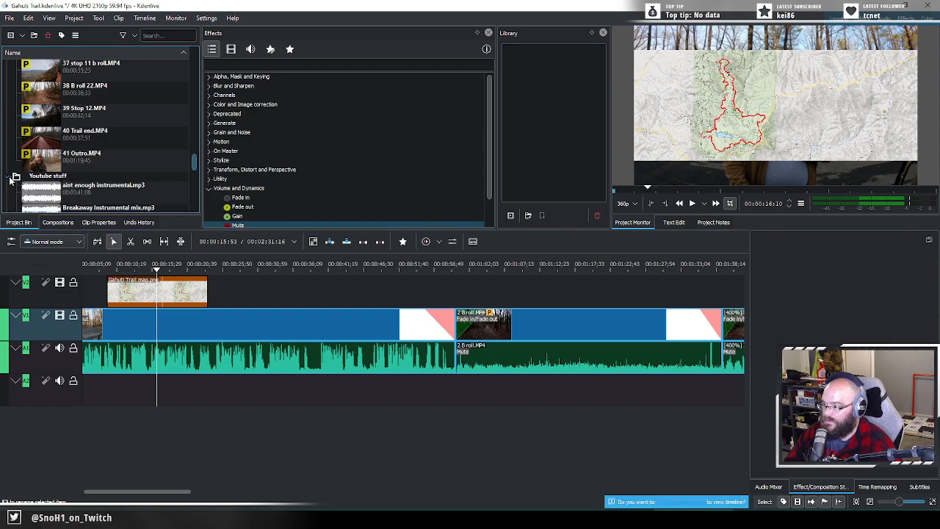
scroll(22, 184, down, 3)
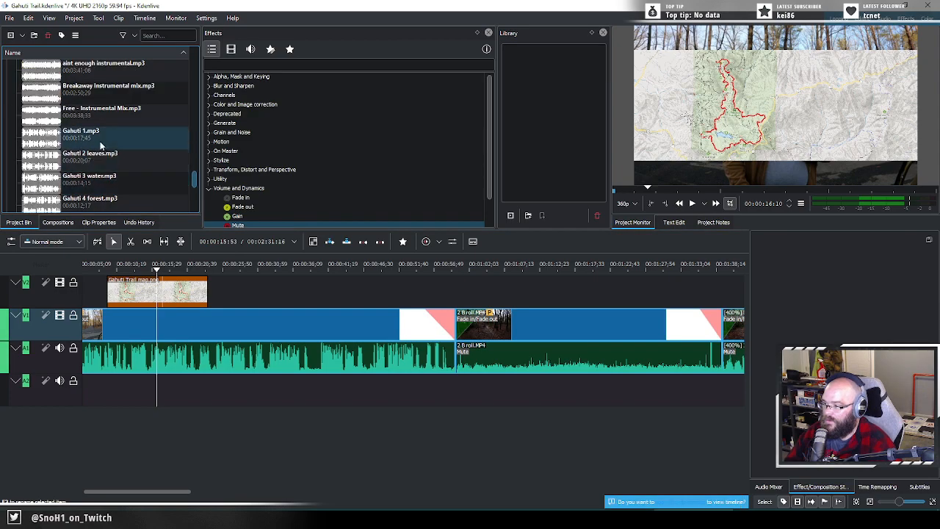
drag(53, 140, 480, 397)
Step: Play the 2 B roll section with the Gahuti 1.mp3 narration through to about 00:01:26;09
click(450, 434)
click(428, 438)
click(690, 203)
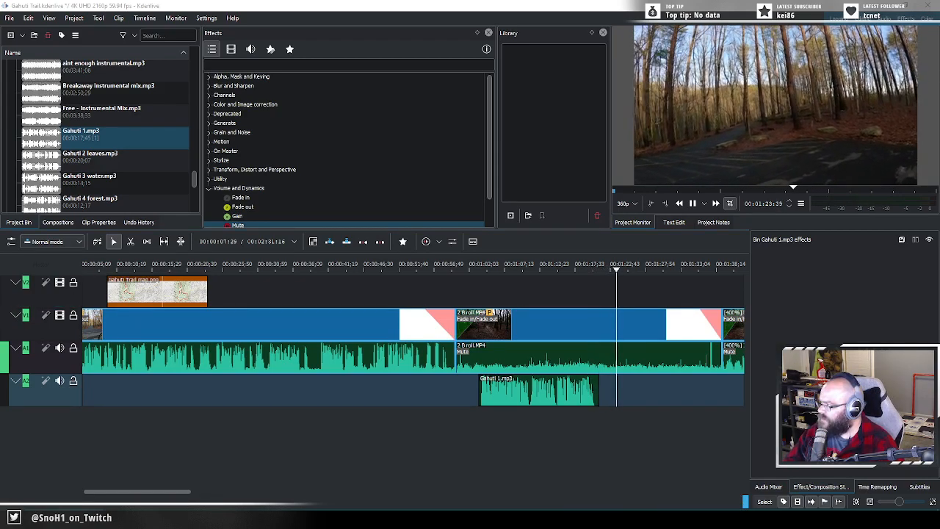
click(691, 203)
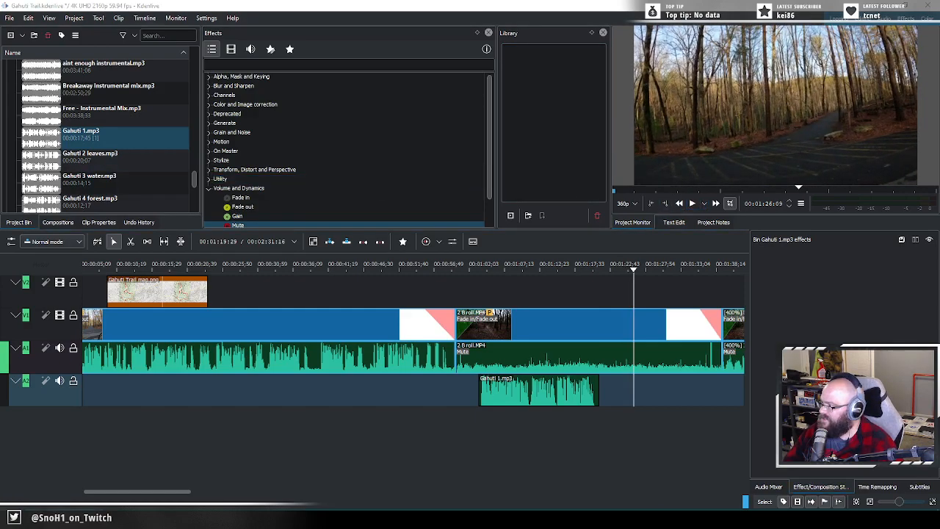
Step: Review the timeline's sped-up clips and play the transition from 4 B roll 2 into 5 B roll 3, from 00:02:09;10 to 00:02:16;34
drag(117, 492, 139, 491)
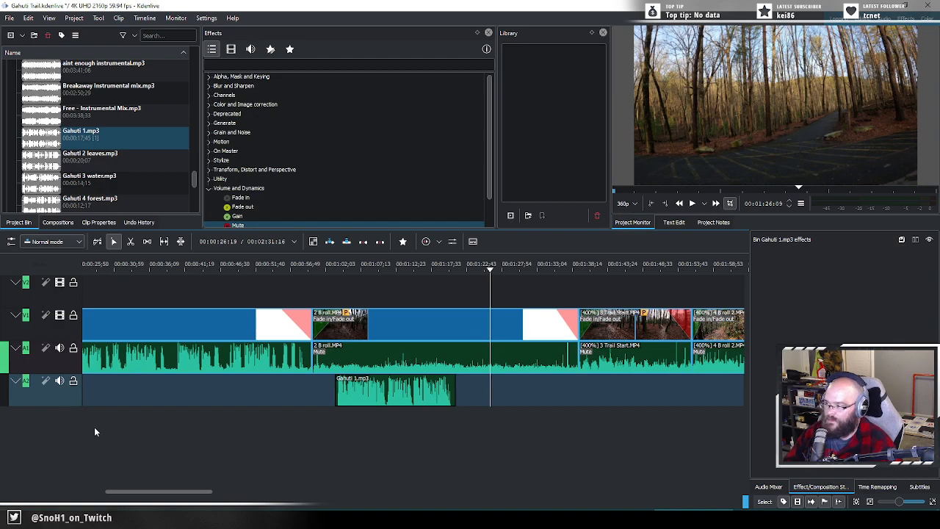
drag(185, 497, 210, 496)
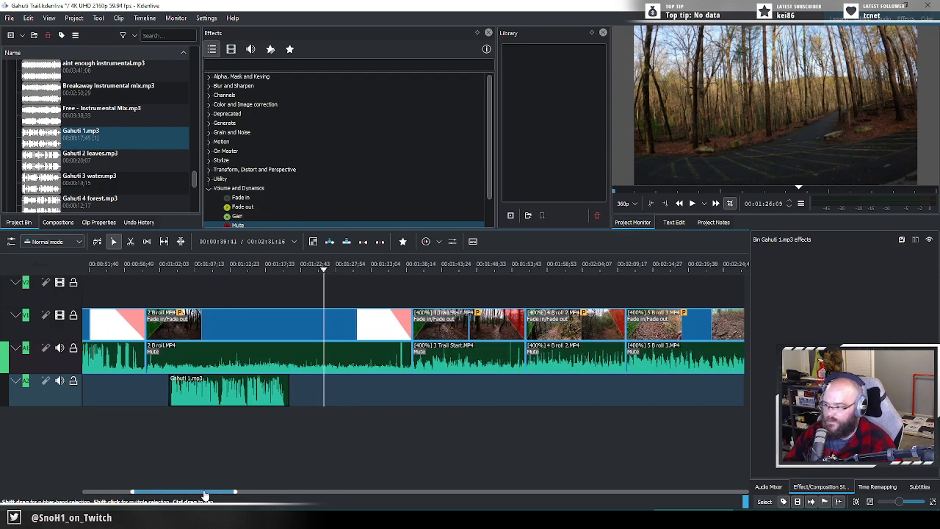
click(53, 263)
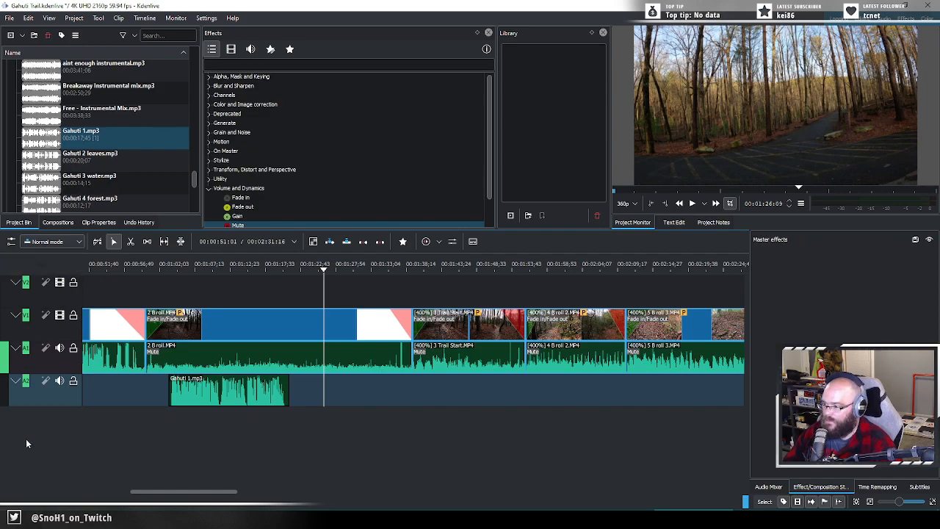
click(388, 398)
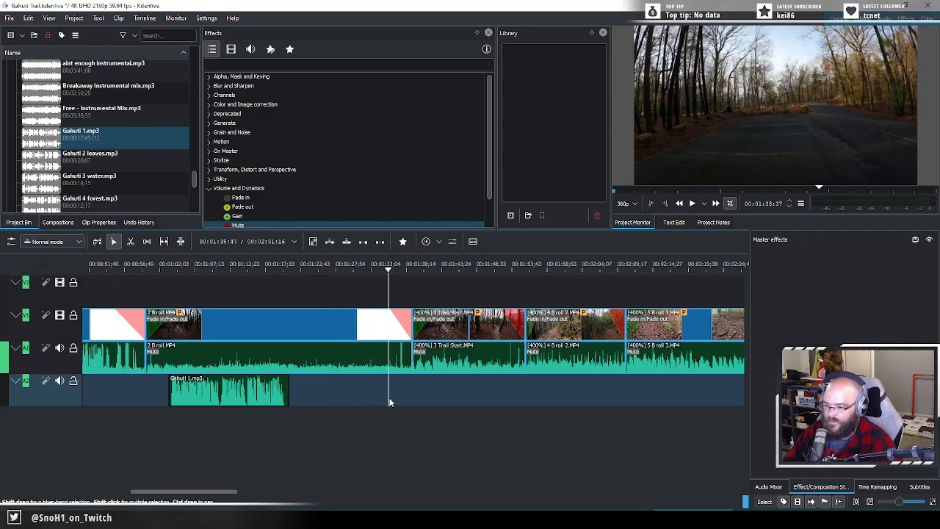
drag(206, 497, 239, 497)
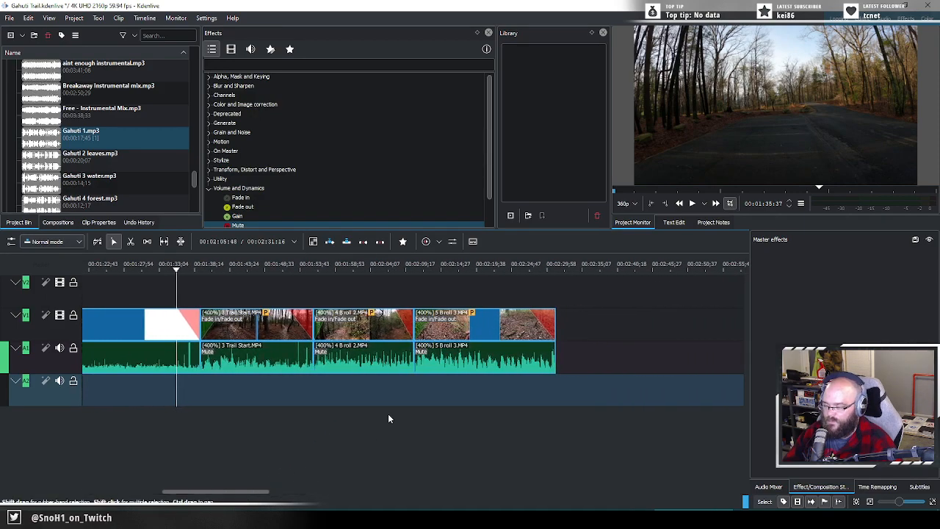
click(420, 400)
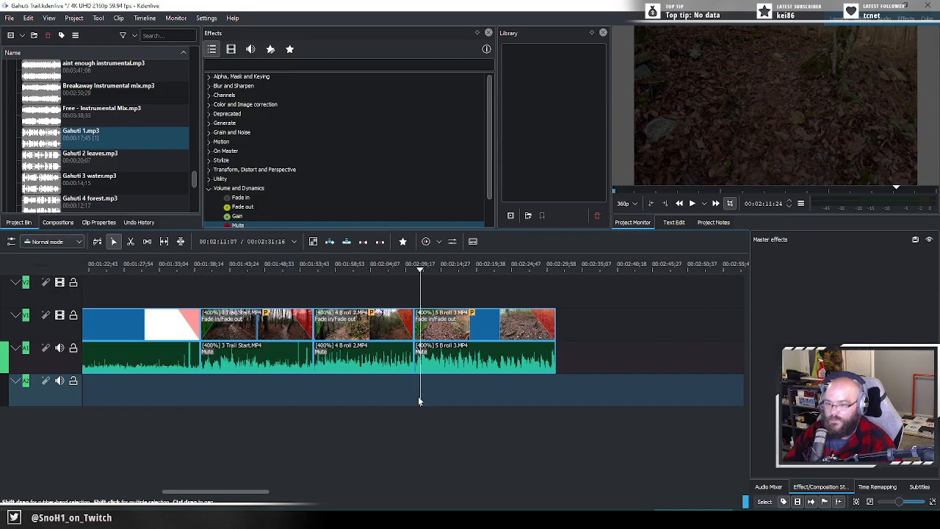
click(405, 397)
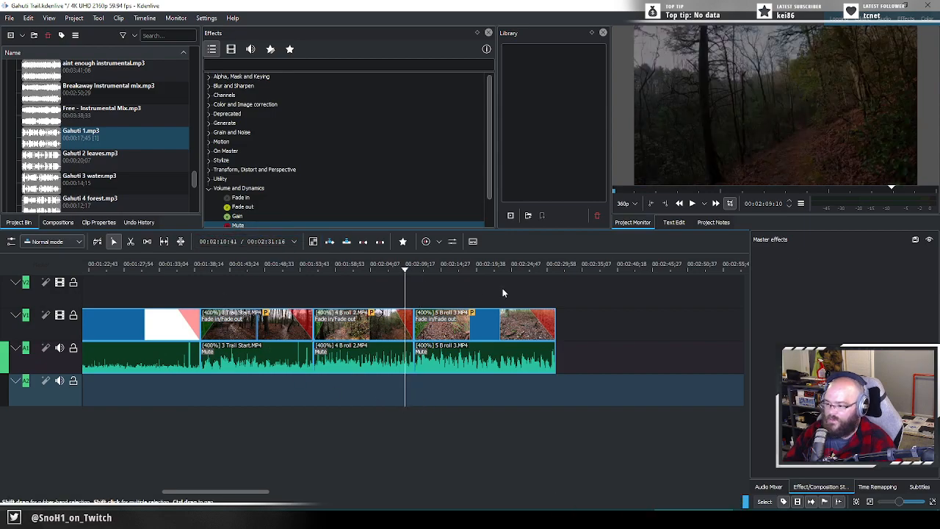
click(691, 204)
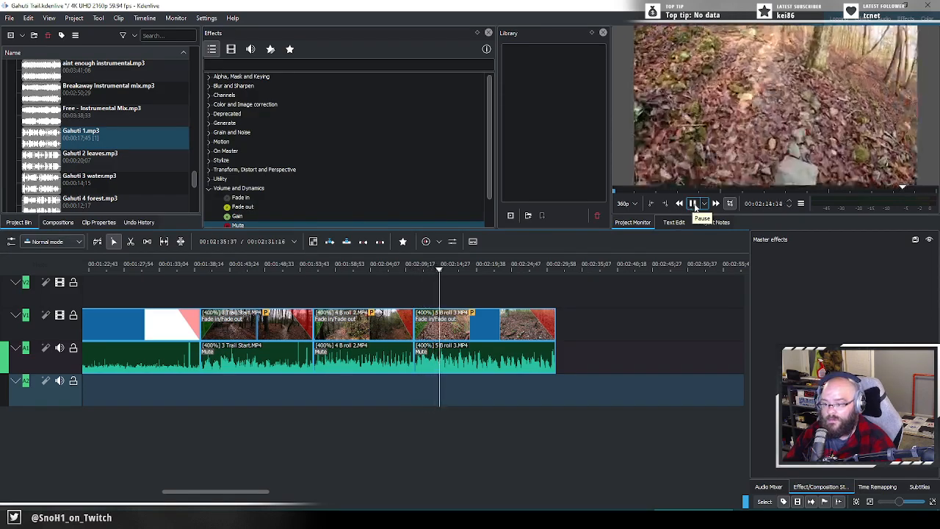
click(693, 204)
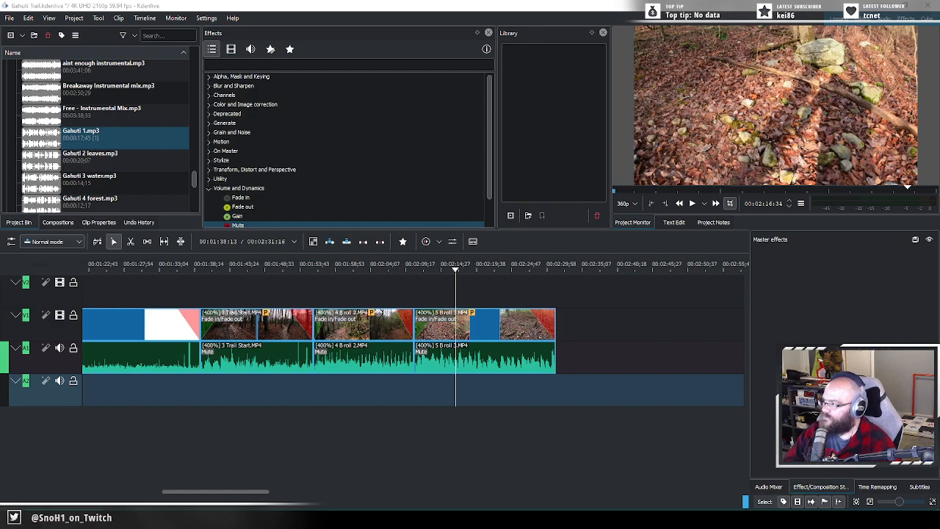
Step: Try 8 stop 1.MP4 on V1 beyond the end of 5 B roll 3, preview its start, and delete it again
drag(194, 184, 196, 111)
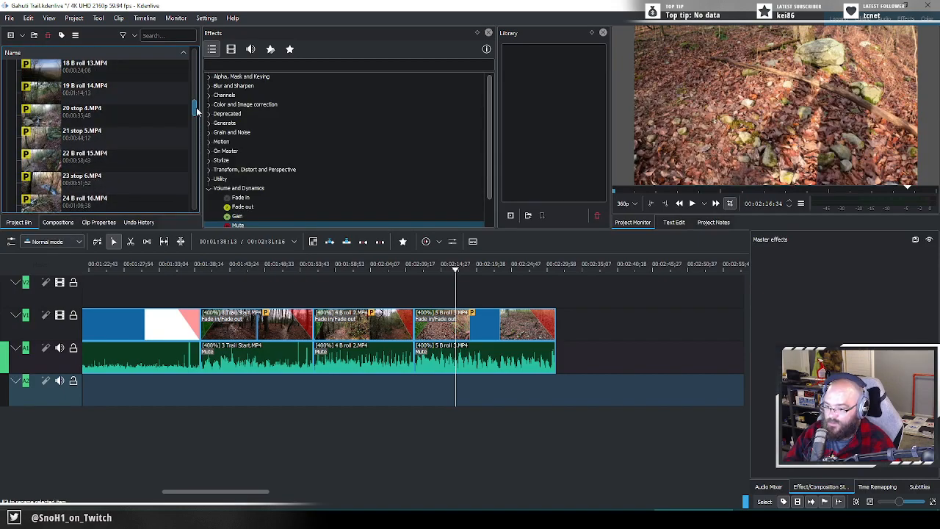
drag(196, 111, 197, 74)
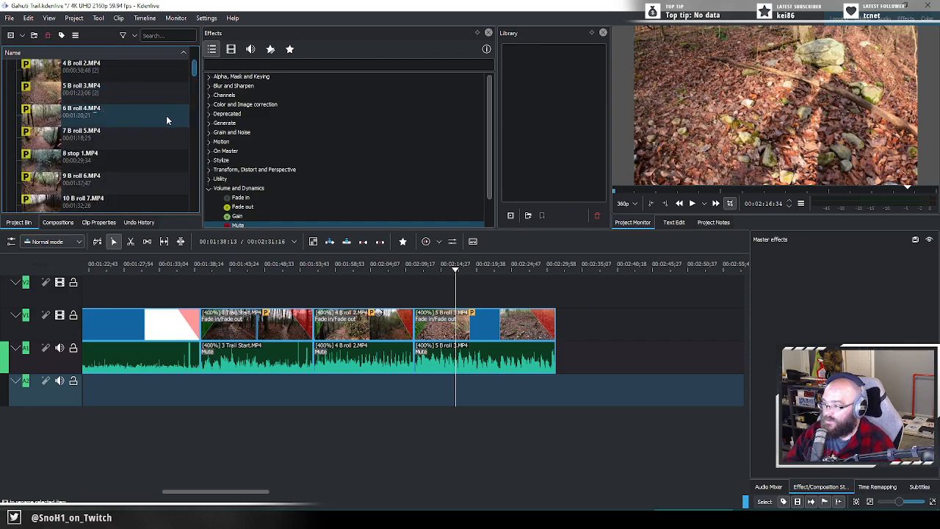
click(49, 166)
drag(50, 166, 625, 330)
click(638, 403)
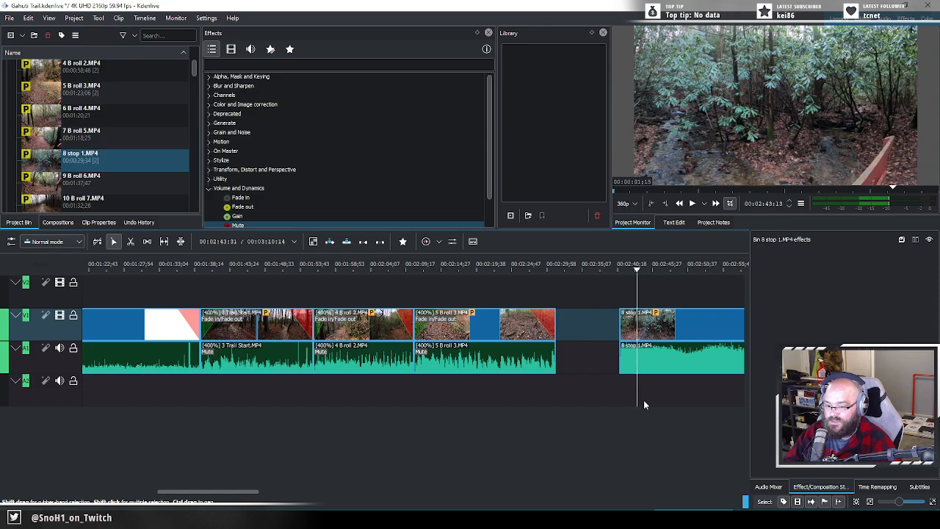
right_click(676, 327)
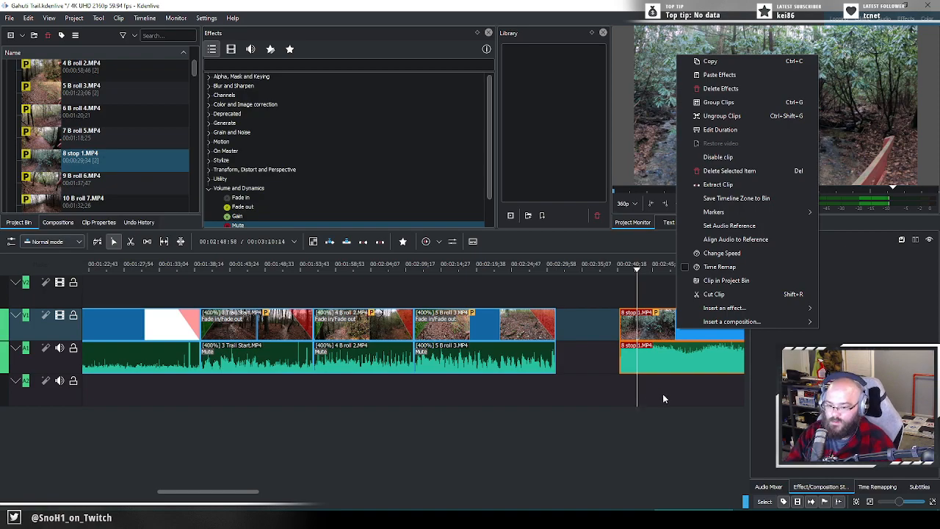
click(659, 366)
key(Delete)
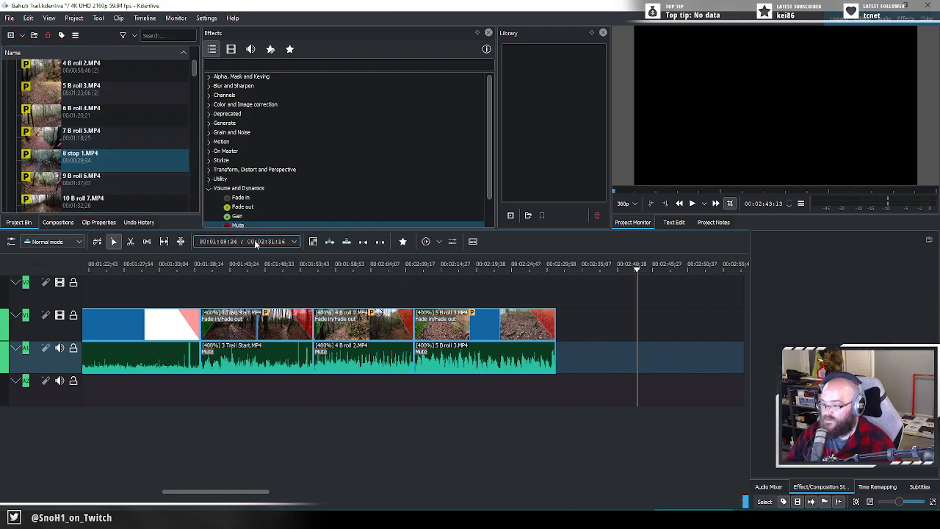
Step: Add Gahuti 2 leaves.mp3 to A2 beneath the 4 B roll 2 and 5 B roll 3 clips, starting at about 00:02:01
scroll(130, 184, down, 12)
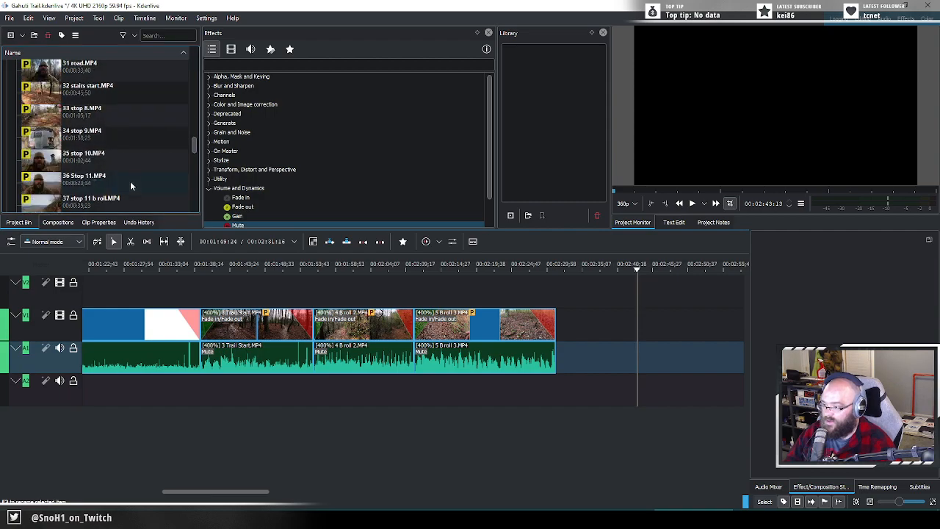
scroll(130, 181, down, 5)
scroll(134, 175, up, 4)
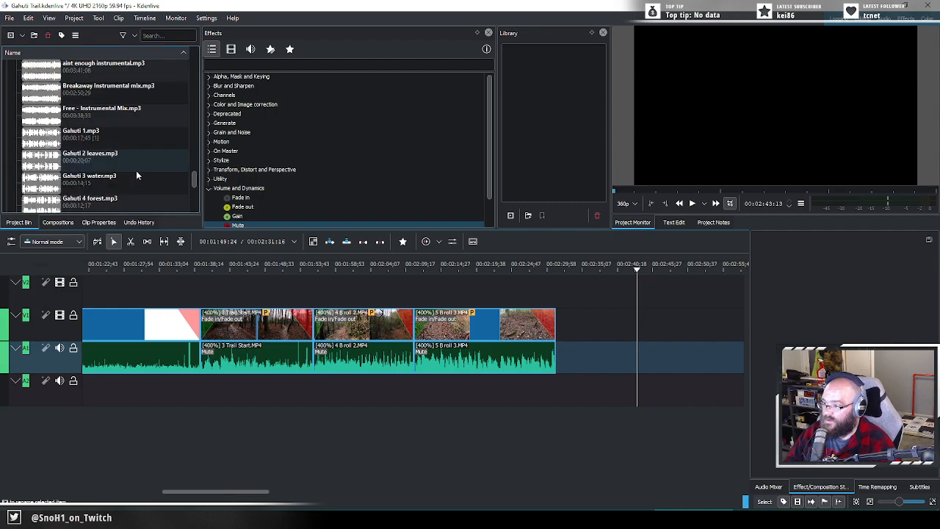
drag(133, 170, 350, 395)
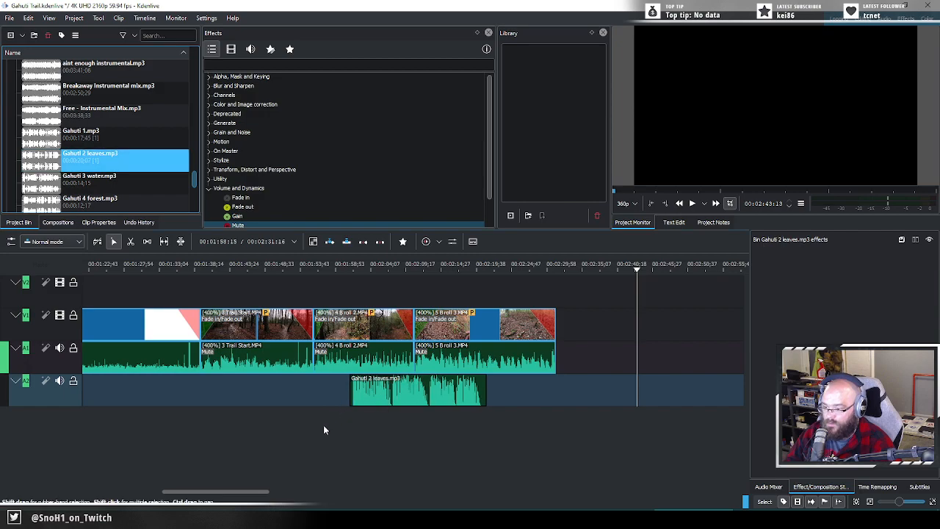
Step: Play the Gahuti 2 leaves.mp3 section from 00:01:56;48 to 00:02:26;48 and return to the early trail clips in the project bin
click(321, 434)
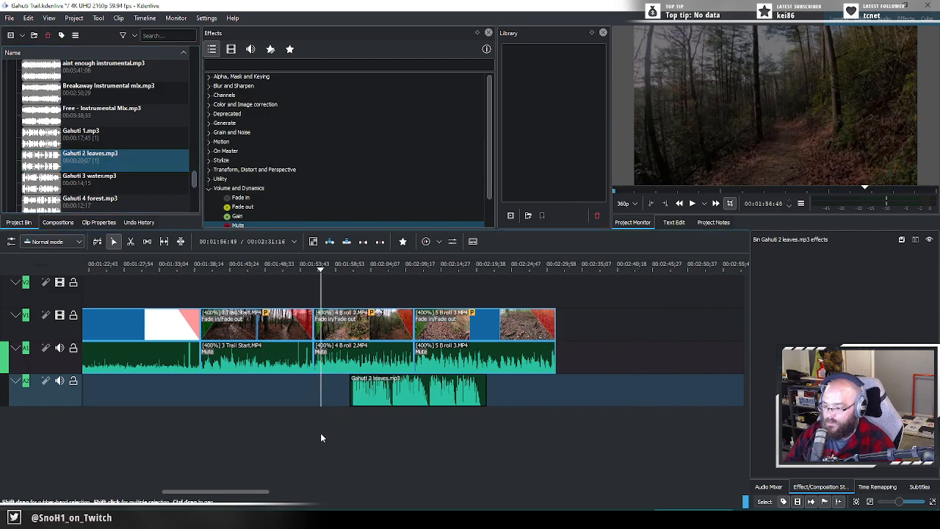
click(693, 206)
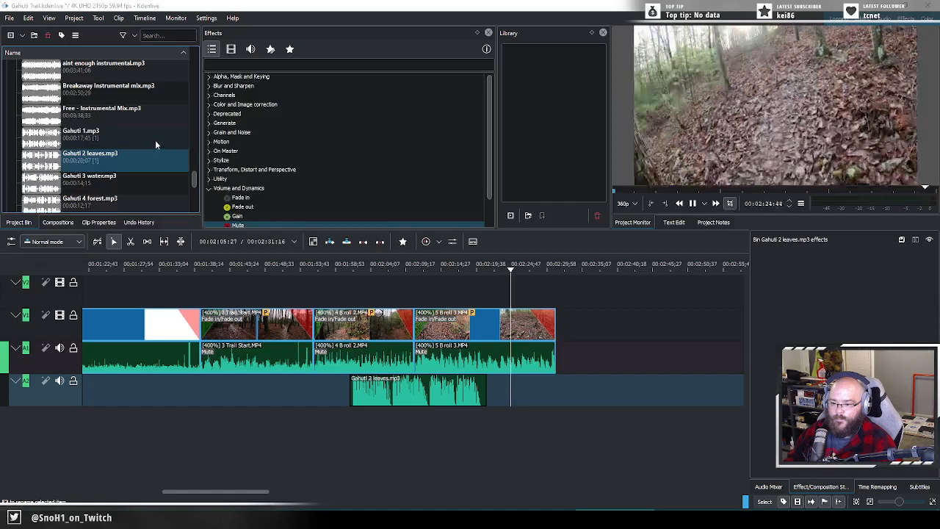
key(space)
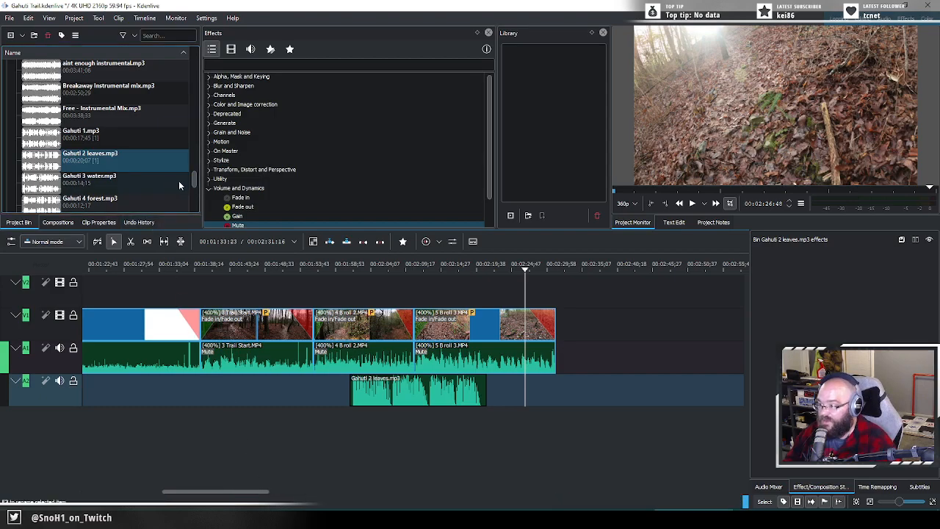
drag(194, 179, 208, 67)
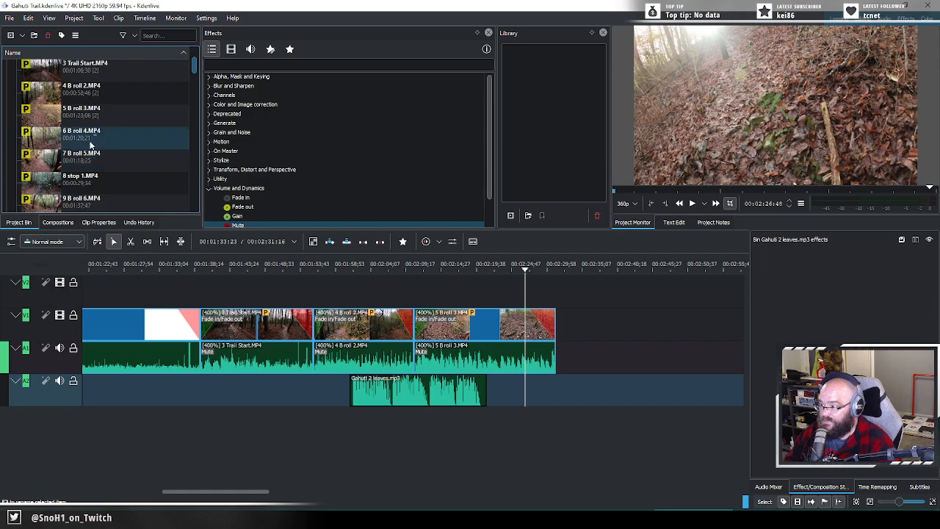
Step: Append 6 B roll 4.MP4 to V1 directly after 5 B roll 3, muted, with a fade in of about 4 seconds and a fade out
drag(55, 146, 562, 326)
click(263, 226)
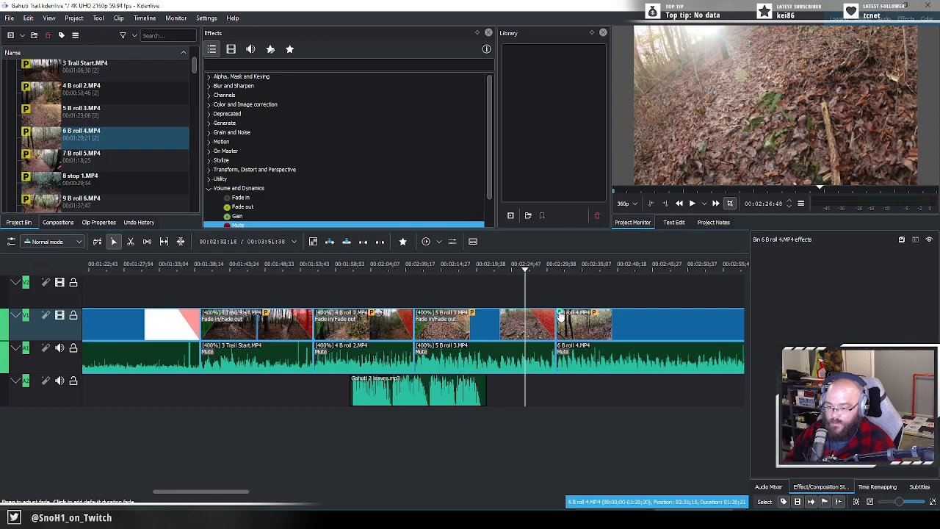
drag(558, 310, 563, 310)
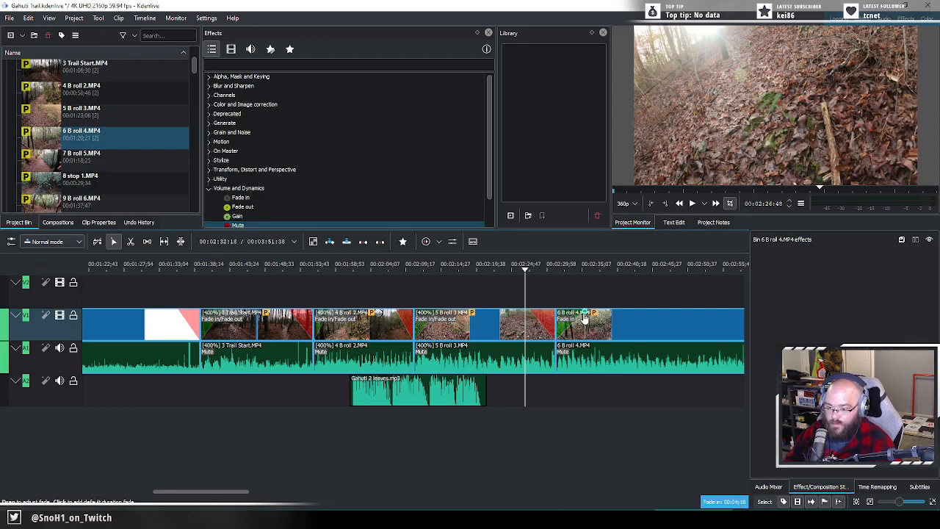
drag(241, 493, 303, 499)
drag(621, 314, 614, 316)
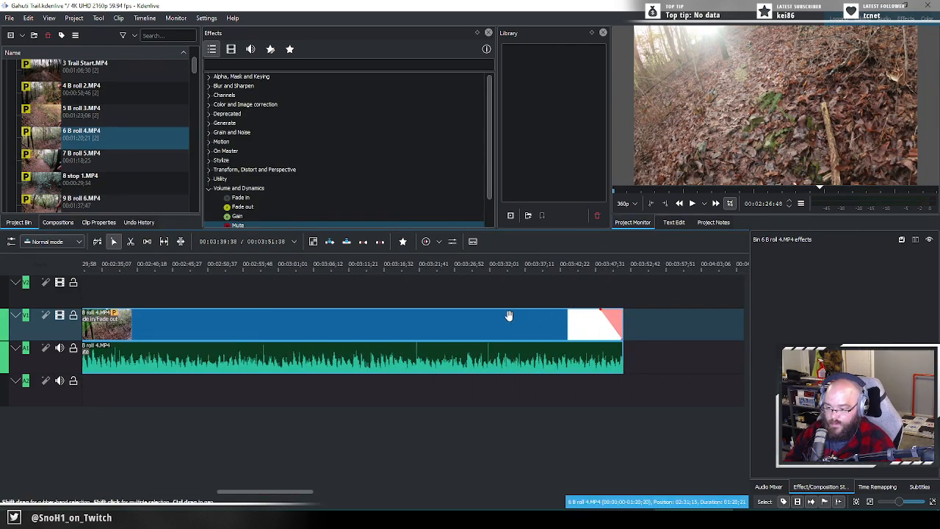
Step: Set the speed of the 6 B roll 4 clip to 400%
right_click(437, 322)
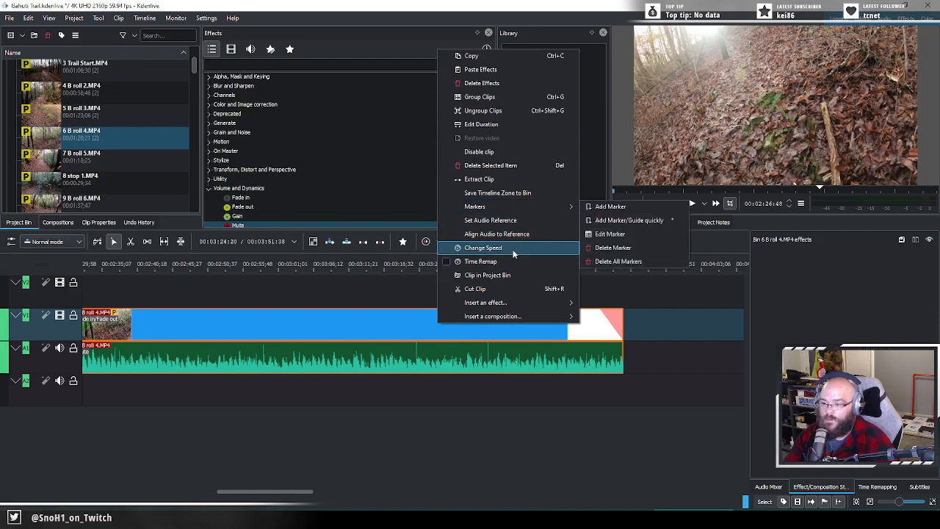
click(541, 248)
text(400)
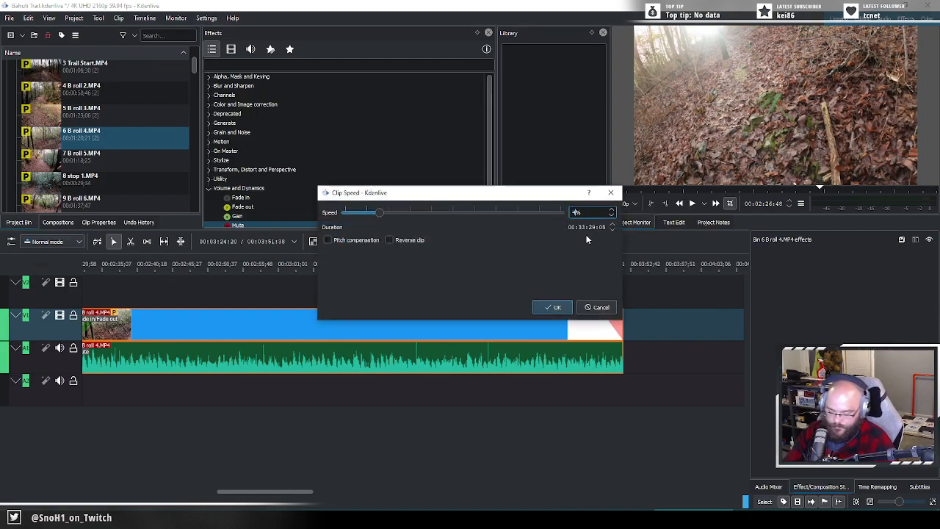
click(547, 306)
Step: Append 7 B roll 5.MP4 to V1 directly after 6 B roll 4 and mute its audio
drag(278, 494, 256, 494)
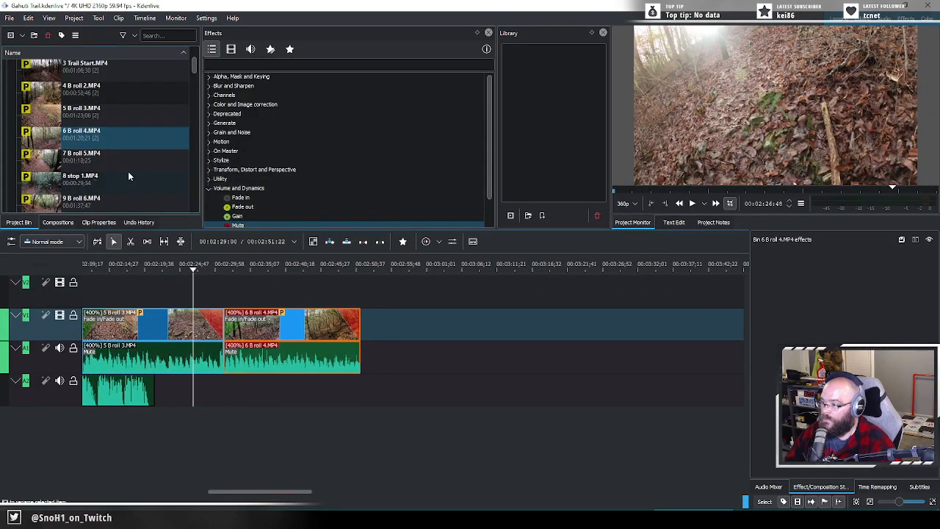
drag(42, 160, 351, 319)
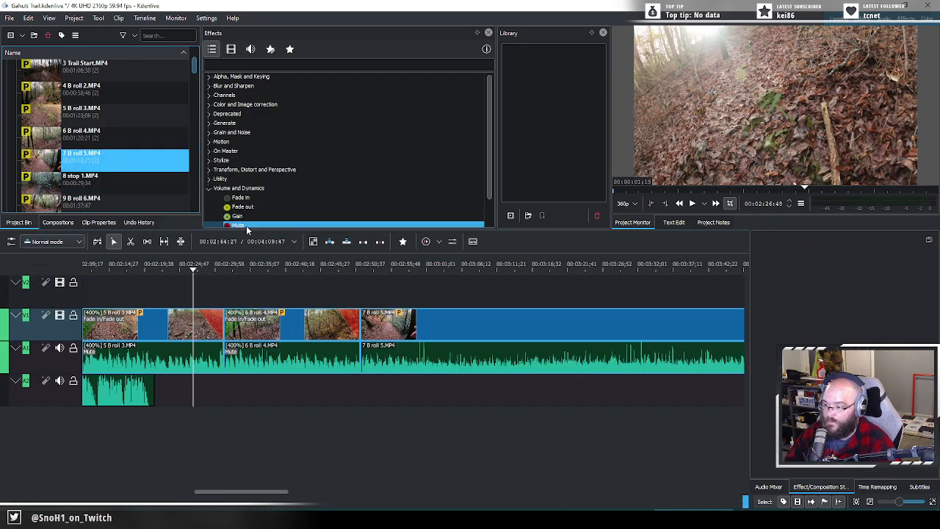
drag(245, 225, 382, 308)
drag(405, 359, 405, 360)
Step: Set the 7 B roll 5 clip's speed to 400% and give it a fade in and a fade out
right_click(458, 318)
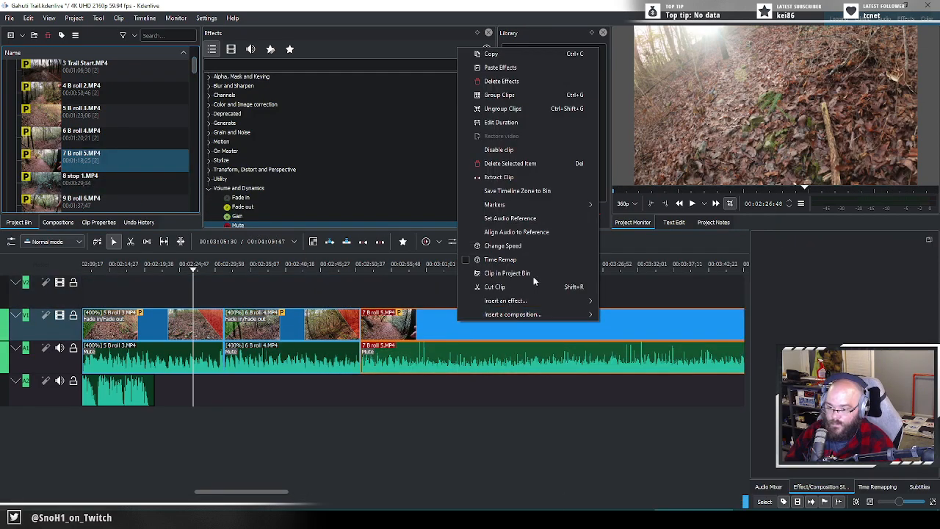
click(545, 246)
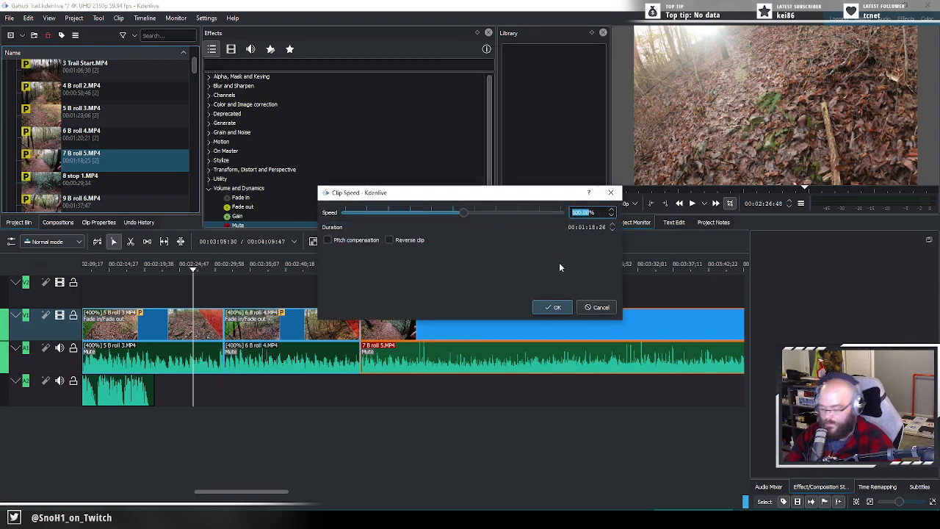
text(400)
click(554, 306)
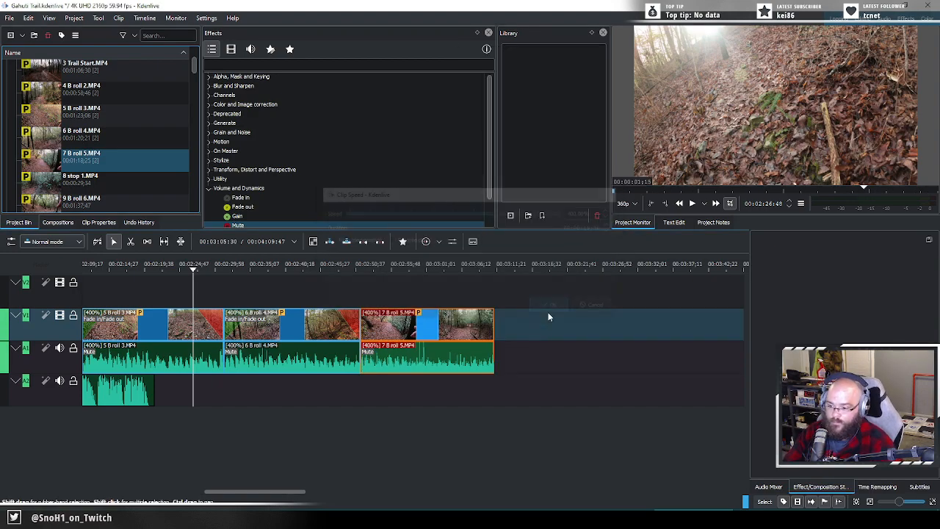
drag(364, 314, 378, 316)
drag(492, 311, 477, 317)
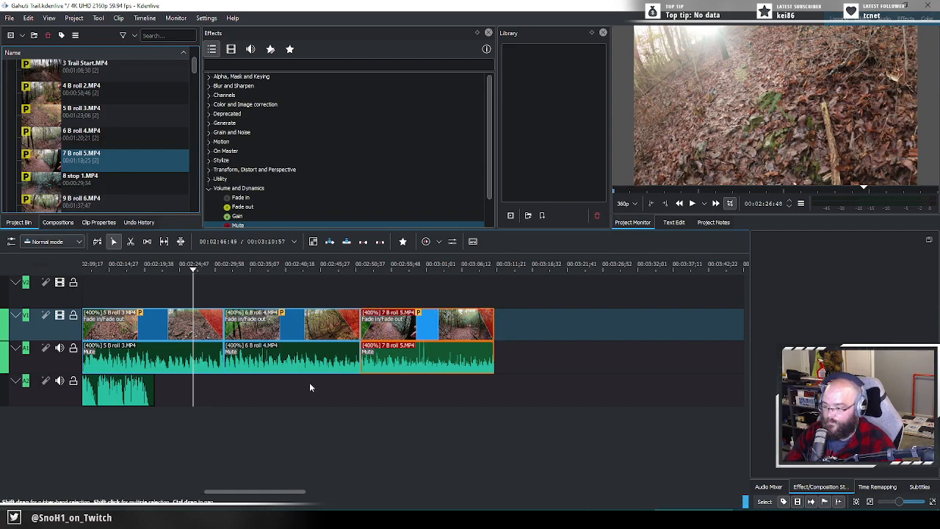
Step: Play the timeline from within the 6 B roll 4 clip into 7 B roll 5, stopping at 00:02:56;12
click(262, 394)
click(693, 206)
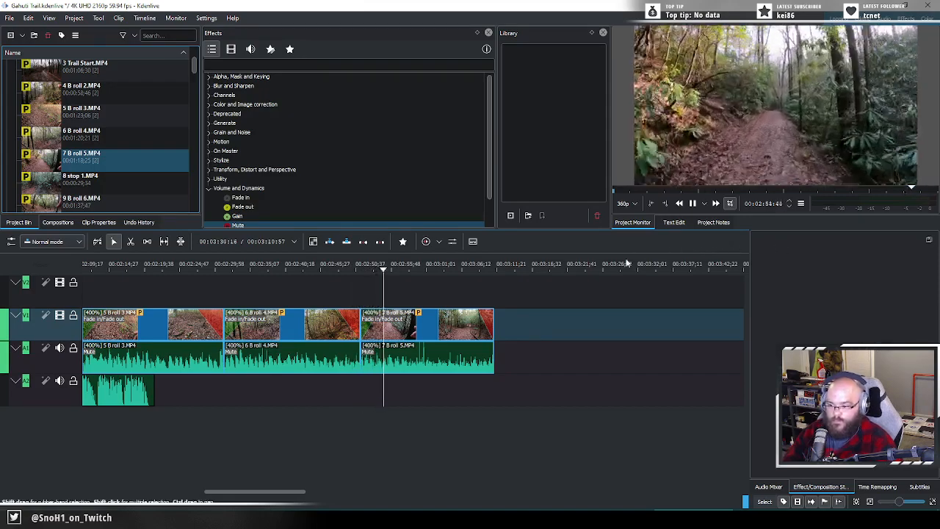
click(692, 204)
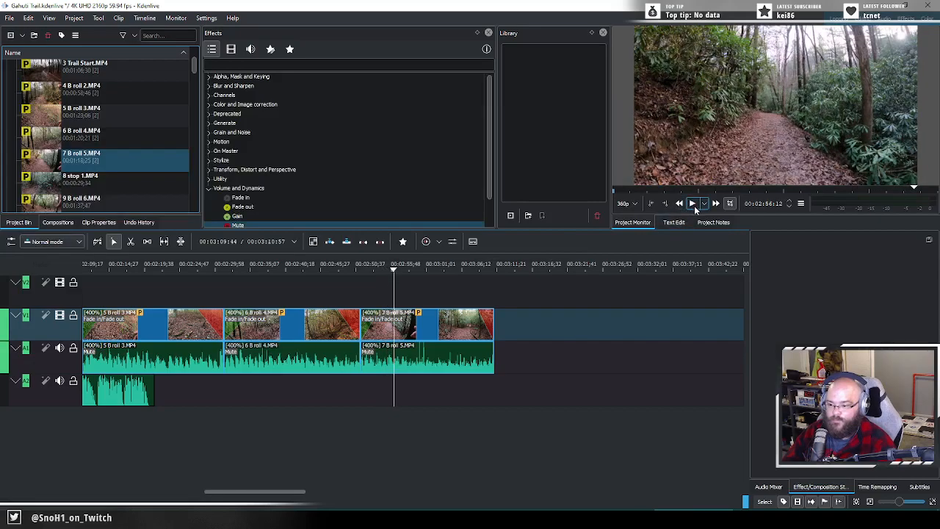
Step: Append 8 stop 1.MP4 to V1 directly after 7 B roll 5 and give it a fade in and a fade out
drag(42, 189, 492, 328)
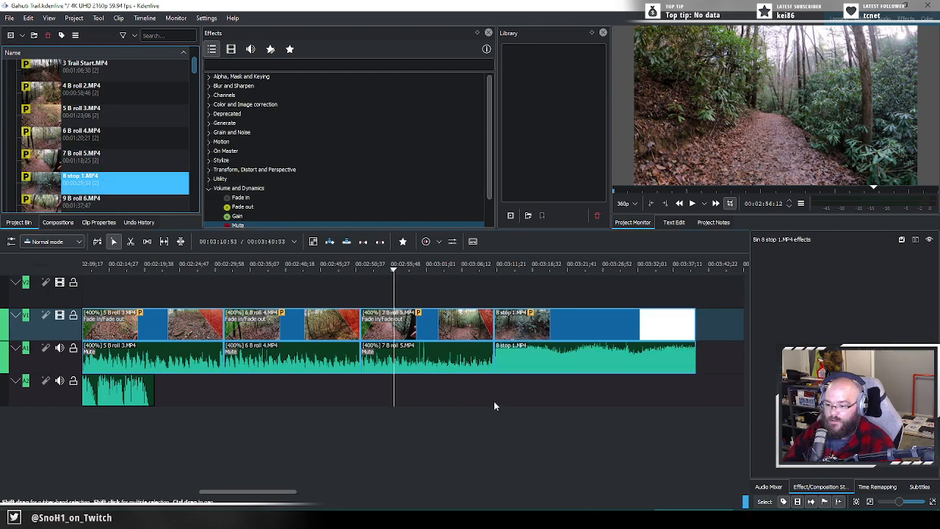
drag(499, 316, 507, 316)
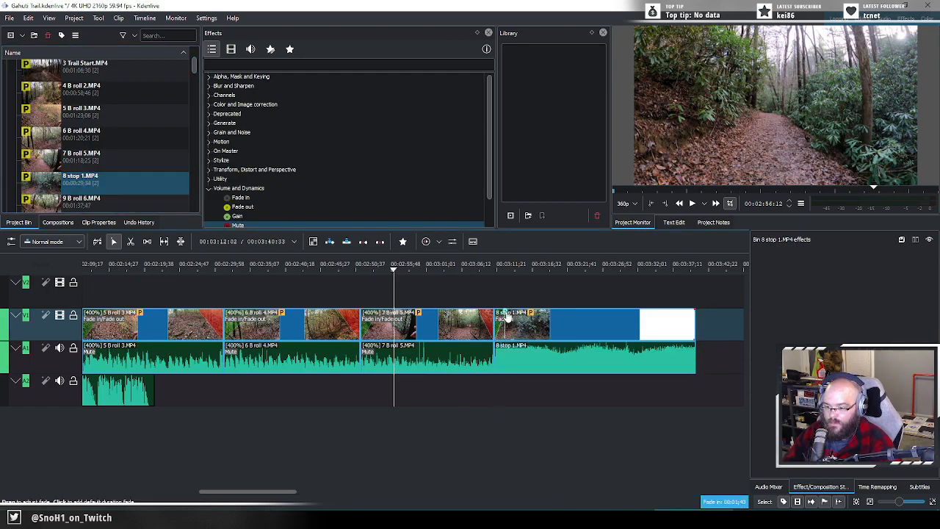
drag(694, 315, 680, 315)
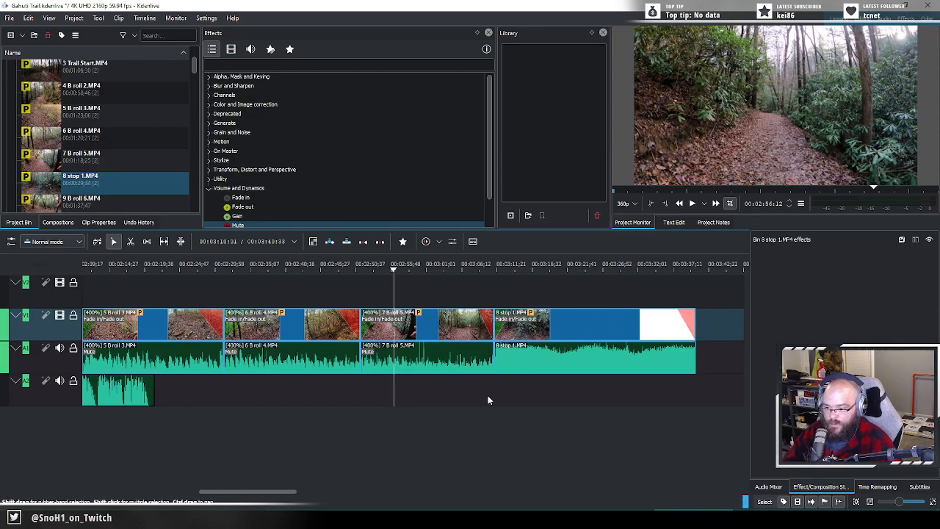
Step: Play from the end of 7 B roll 5 through the 8 stop 1 clip while looking over the remaining trail clips in the bin
click(483, 400)
click(692, 203)
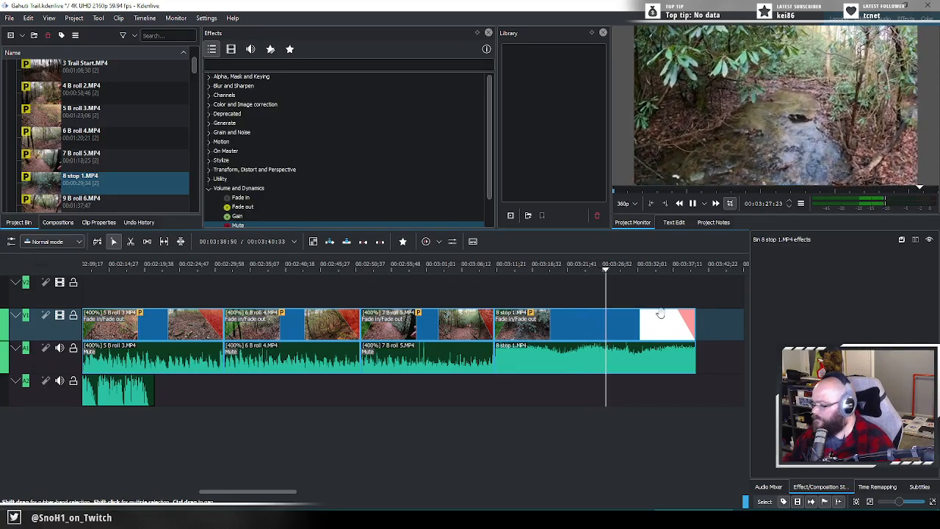
scroll(146, 169, down, 4)
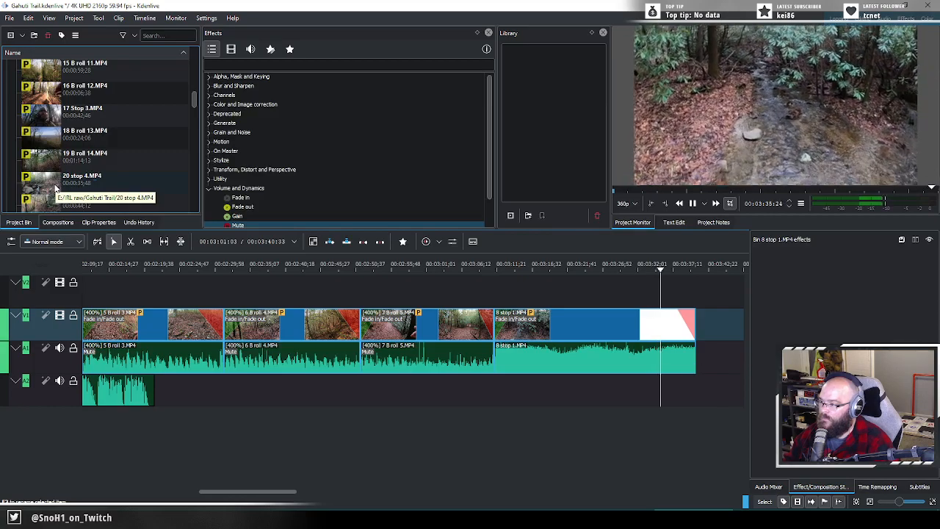
scroll(126, 156, up, 3)
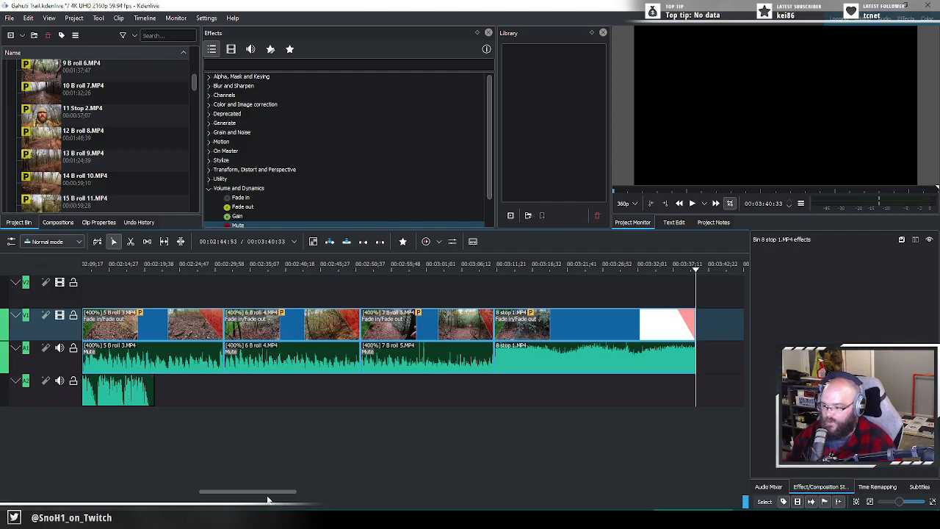
Step: Append 9 B roll 6.MP4 to V1 directly after 8 stop 1, with a fade in of about 3 seconds and a fade out
drag(269, 491, 304, 493)
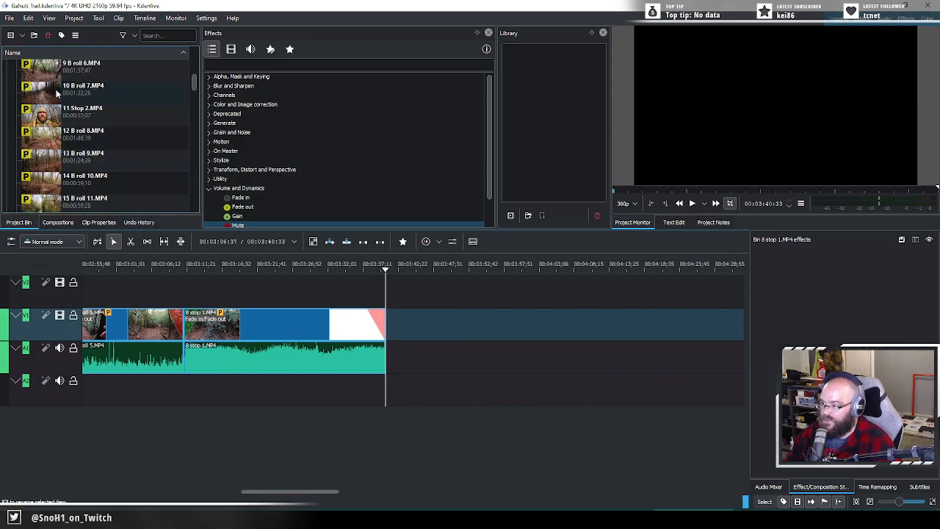
drag(46, 71, 391, 327)
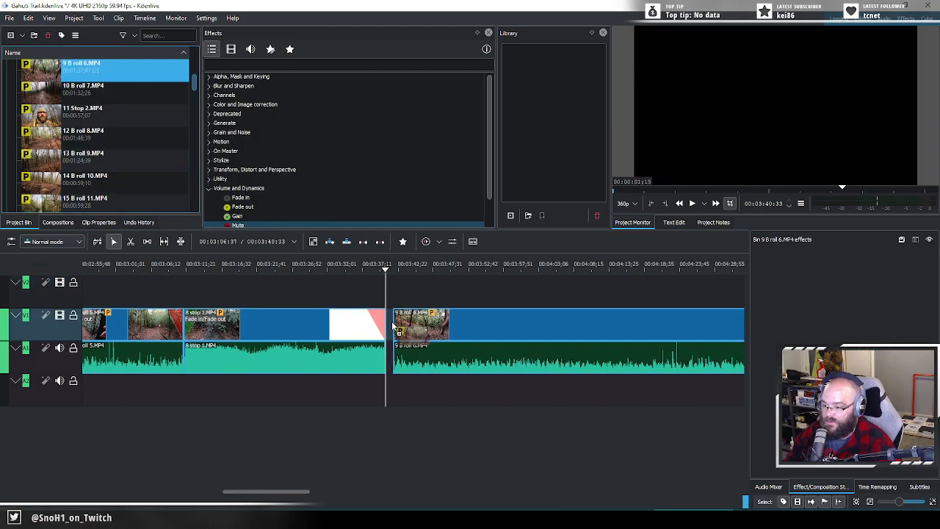
drag(389, 314, 405, 318)
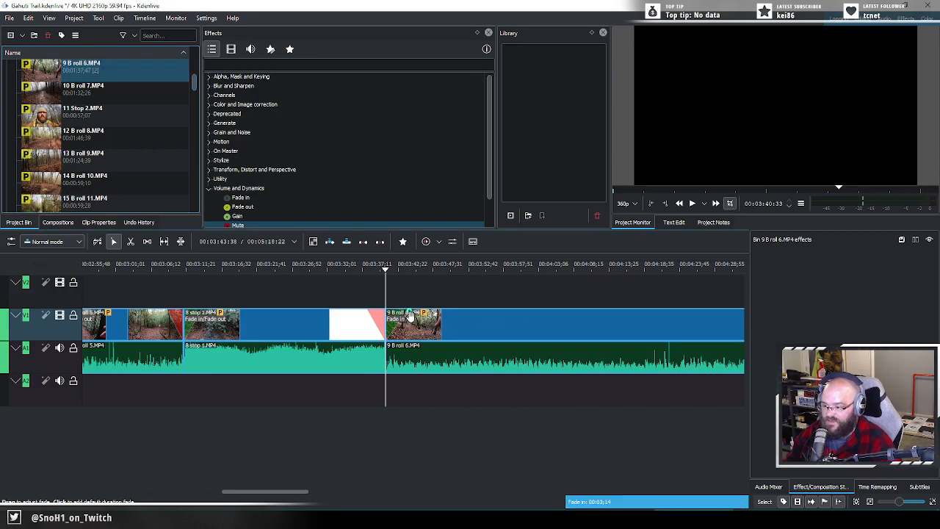
drag(286, 492, 348, 495)
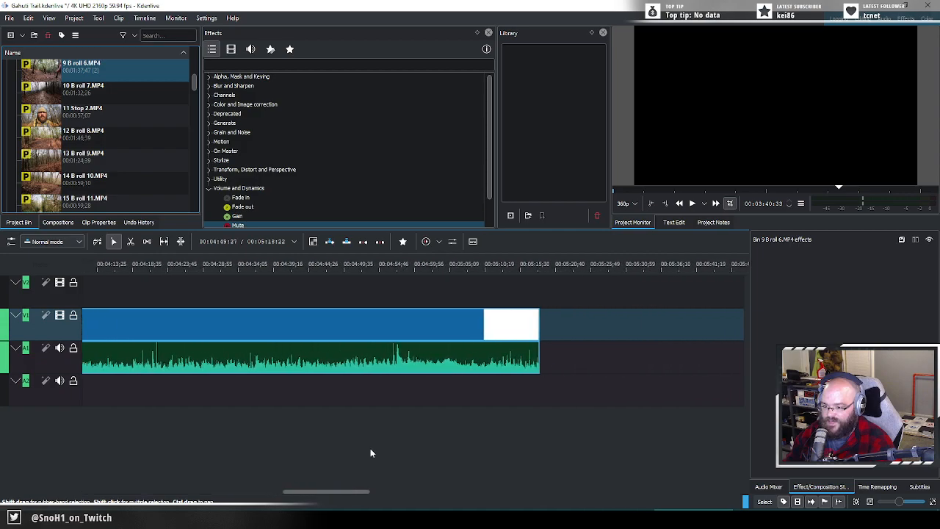
drag(537, 312, 518, 314)
Step: Set the 9 B roll 6 clip's speed to 400% and mute its audio
click(354, 327)
right_click(354, 326)
click(429, 254)
text(4)
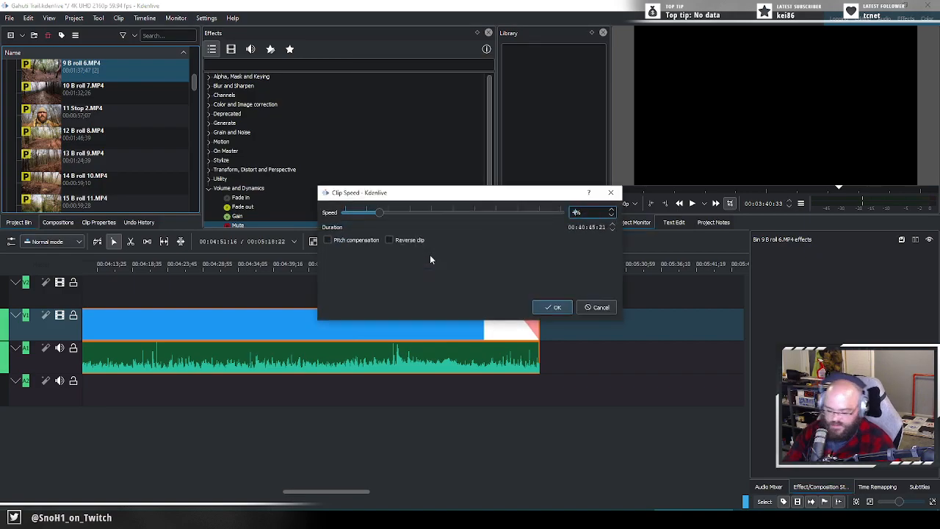
text(00)
click(534, 311)
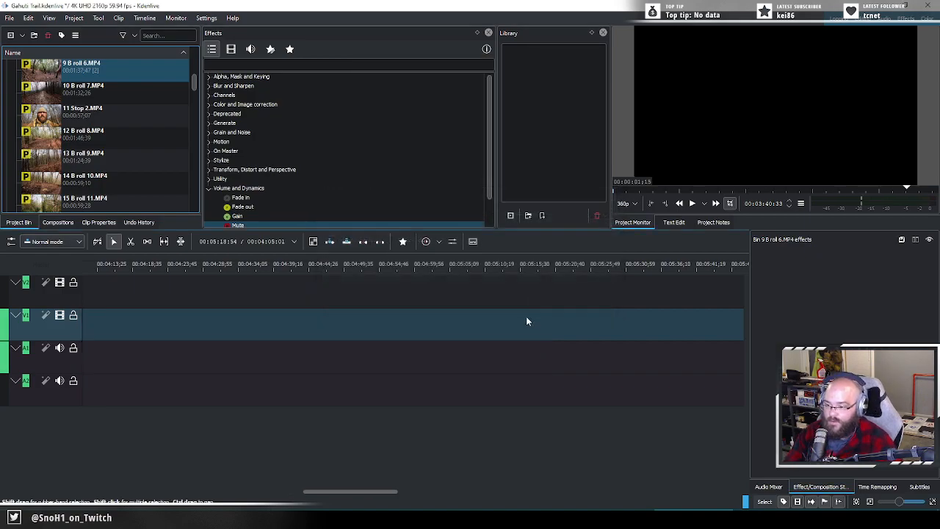
drag(349, 491, 281, 488)
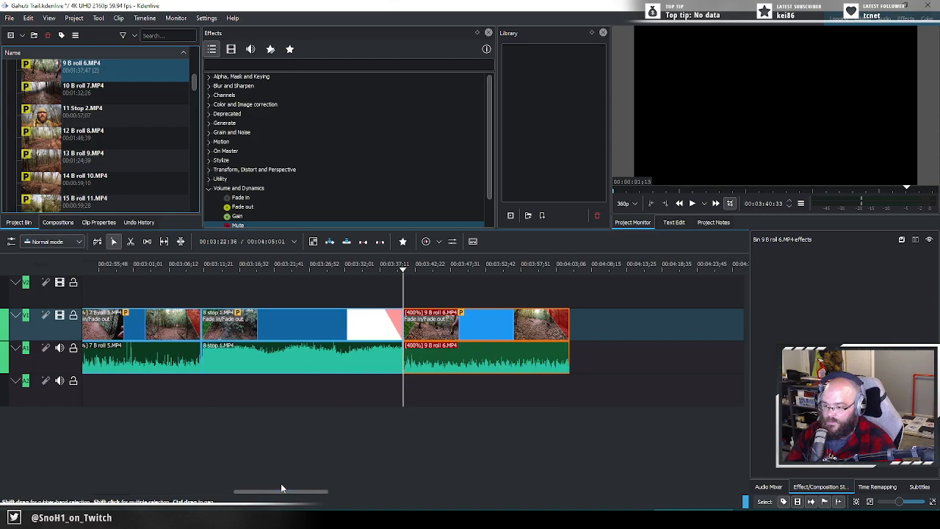
click(248, 225)
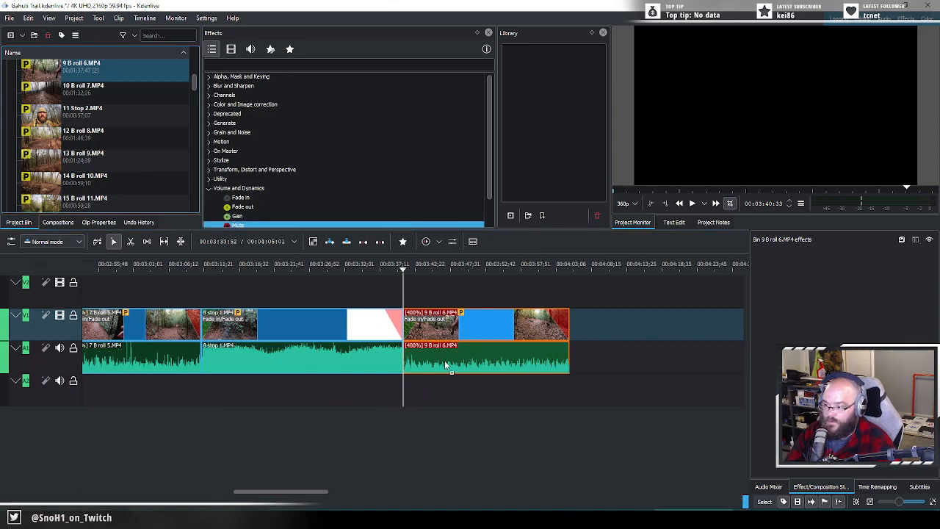
drag(445, 364, 445, 364)
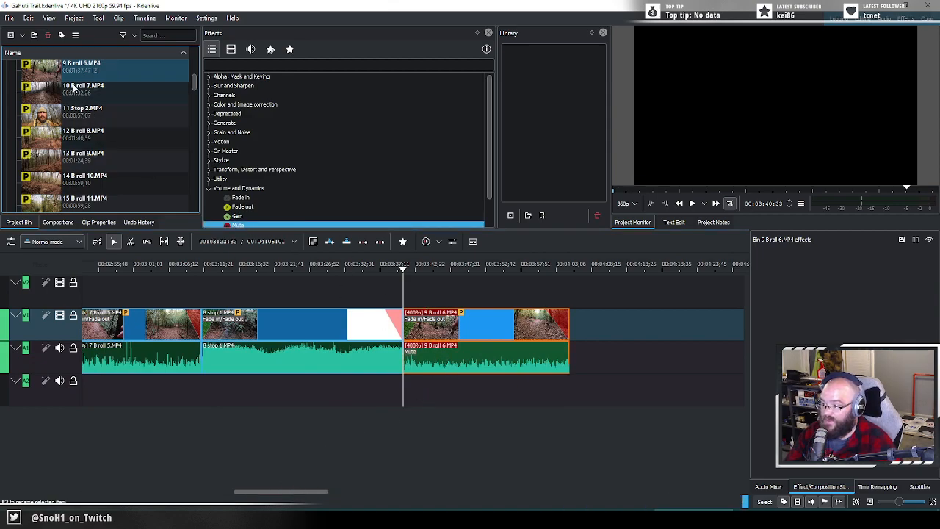
Step: Append 10 B roll 7.MP4 to V1 directly after 9 B roll 6, muted, with a fade in and a fade out
drag(75, 93, 572, 335)
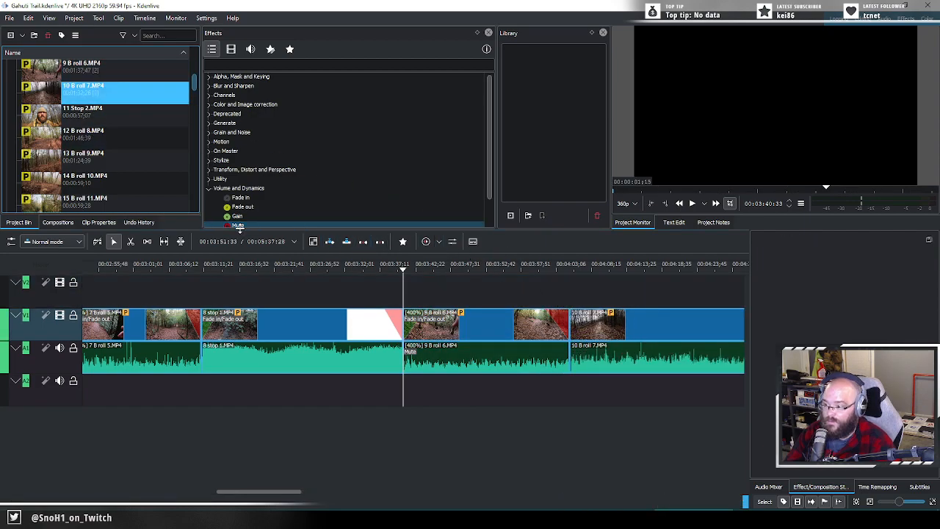
drag(237, 224, 470, 329)
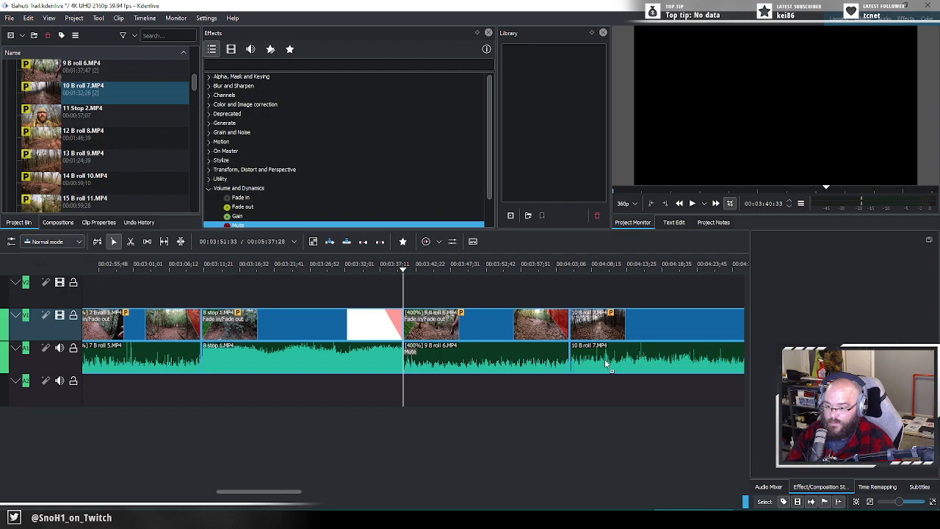
drag(606, 364, 605, 363)
drag(573, 313, 589, 318)
drag(271, 490, 335, 490)
mouse_move(666, 317)
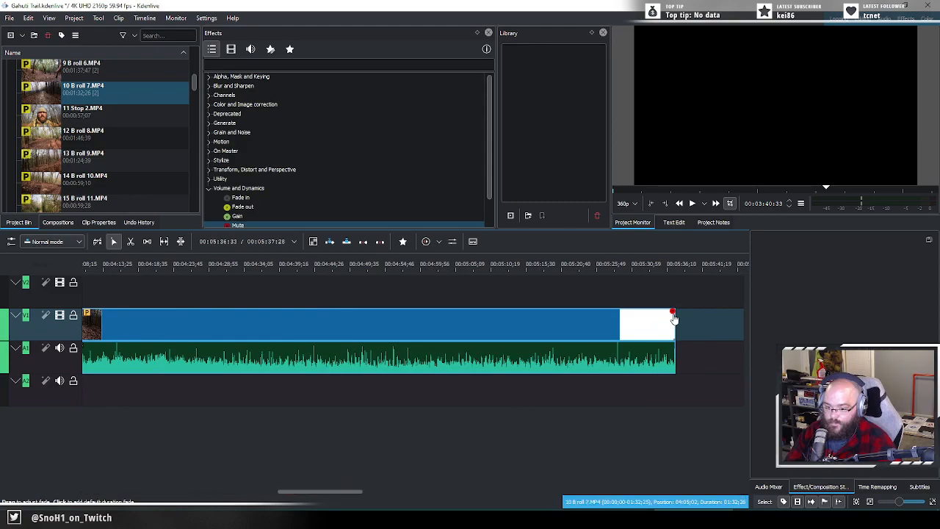
Step: Set the speed of the 10 B roll 7 clip to 400%
right_click(474, 321)
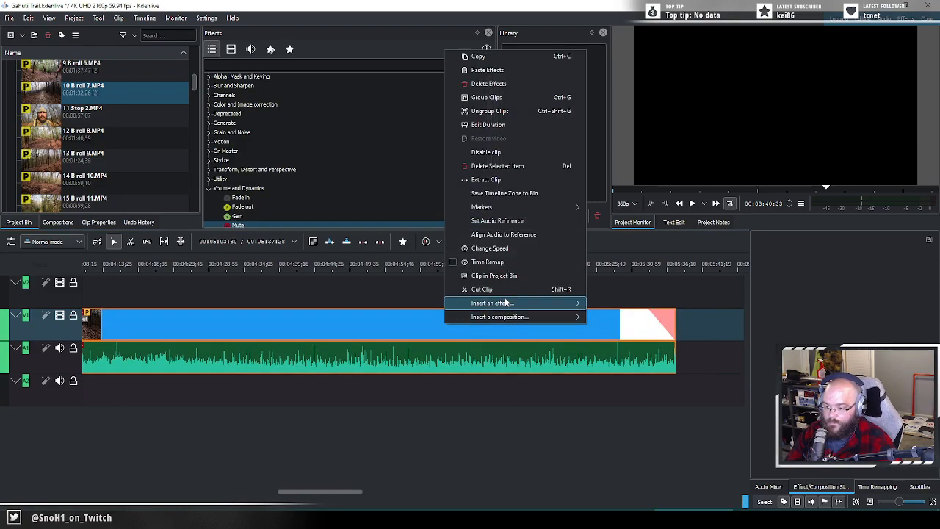
click(514, 247)
text(400)
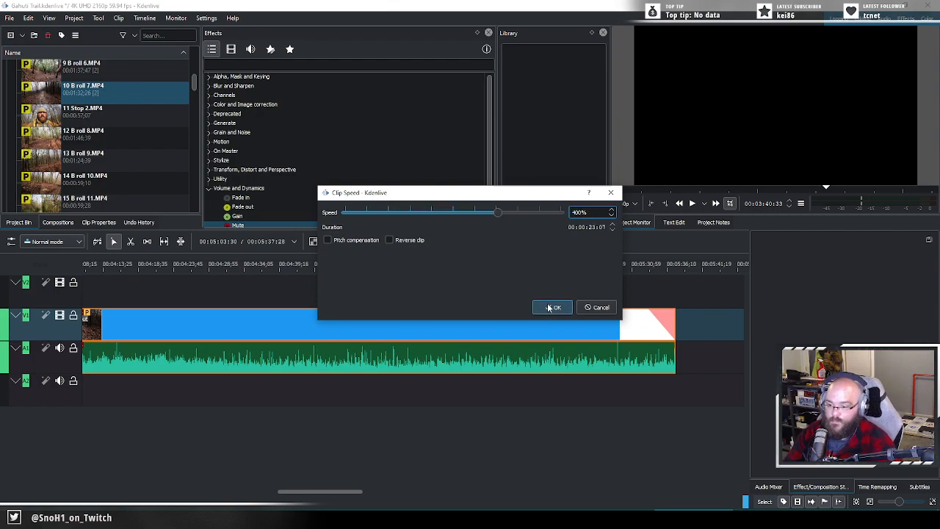
click(552, 308)
Step: Append 11 Stop 2.MP4 to V1 directly after 10 B roll 7, with a fade in and a fade out
drag(330, 489, 241, 483)
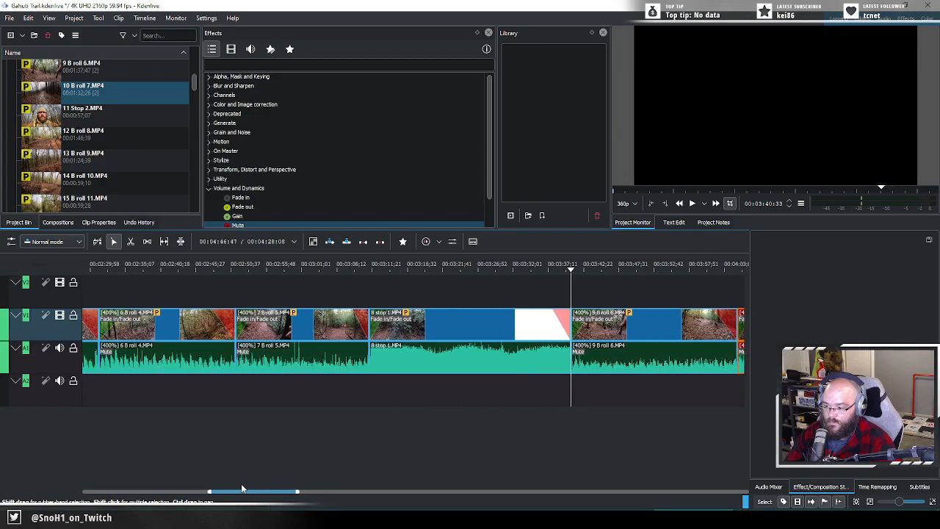
drag(44, 123, 116, 120)
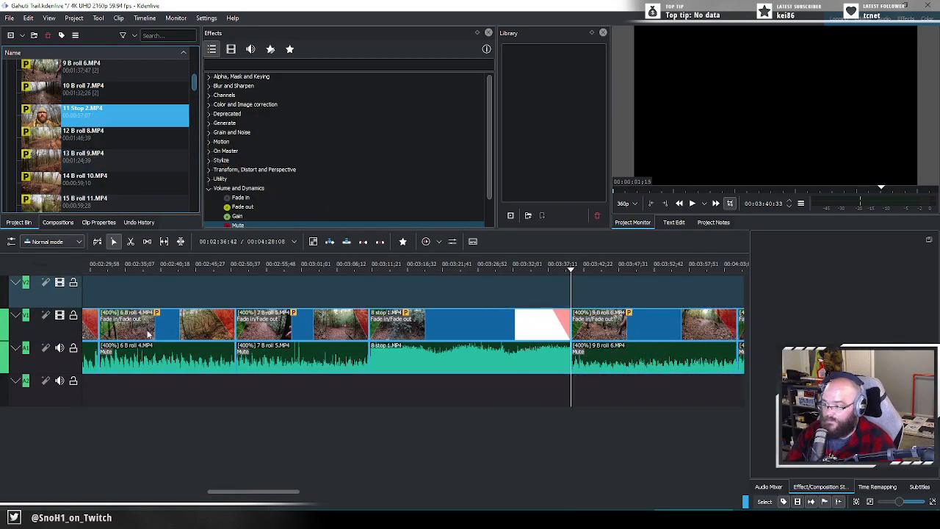
drag(257, 490, 332, 497)
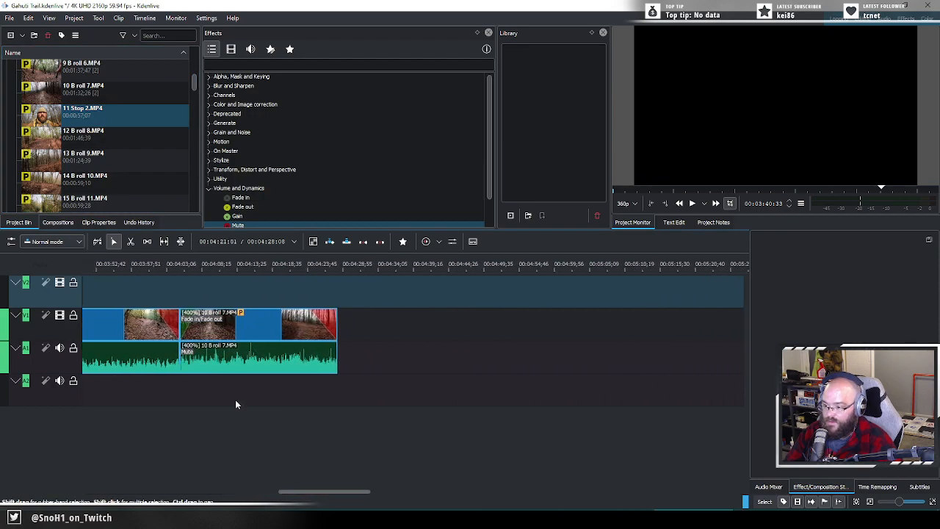
drag(110, 116, 340, 323)
click(340, 312)
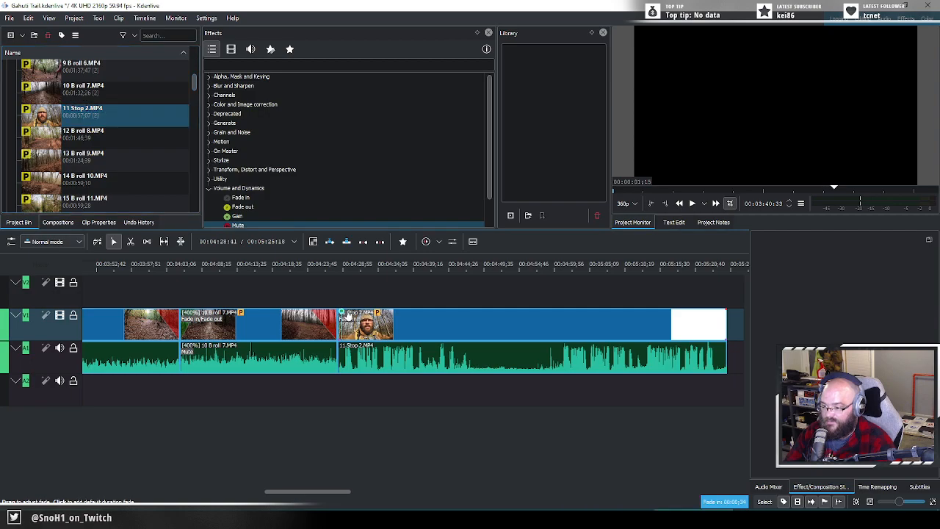
drag(318, 495, 351, 495)
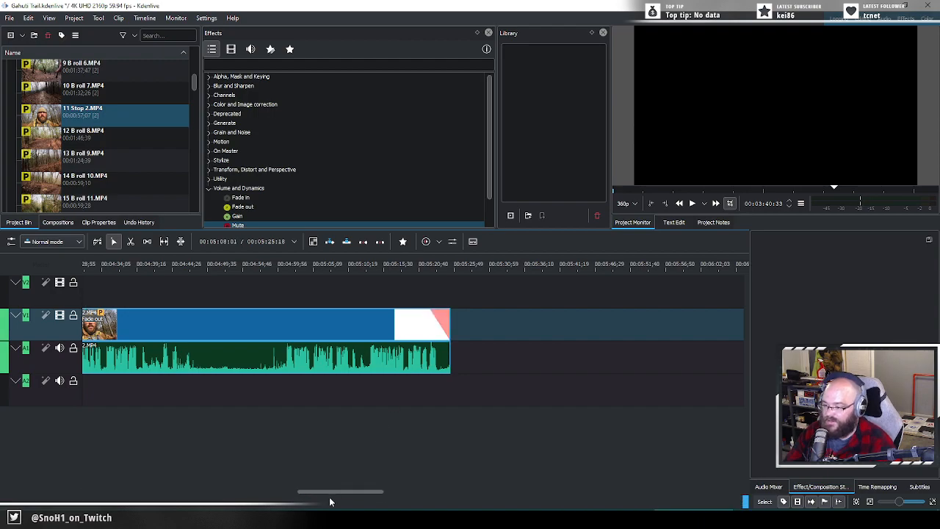
drag(325, 493, 314, 493)
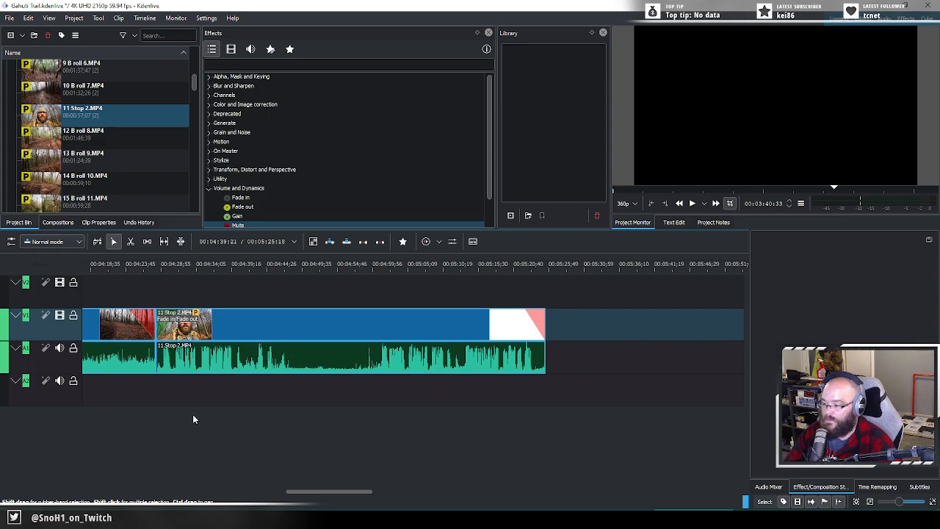
Step: Play the timeline from the end of 10 B roll 7 into the 11 Stop 2 clip to check its speech and scenery
click(137, 400)
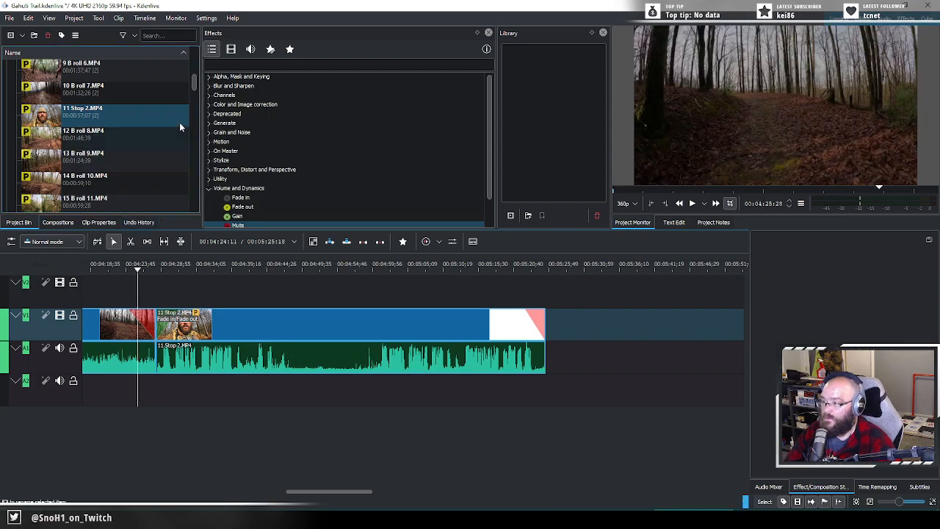
click(691, 205)
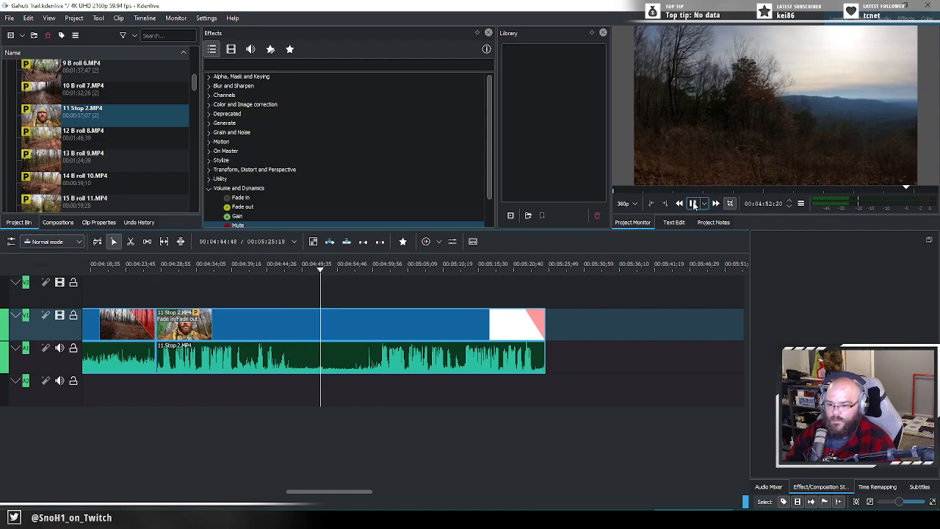
key(space)
Step: Move the Gahuti 2 leaves.mp3 narration along A2 so that it lies beneath the middle of the 11 Stop 2 clip
drag(327, 488, 194, 489)
click(244, 397)
drag(245, 398, 738, 393)
drag(234, 489, 308, 490)
drag(176, 404, 645, 414)
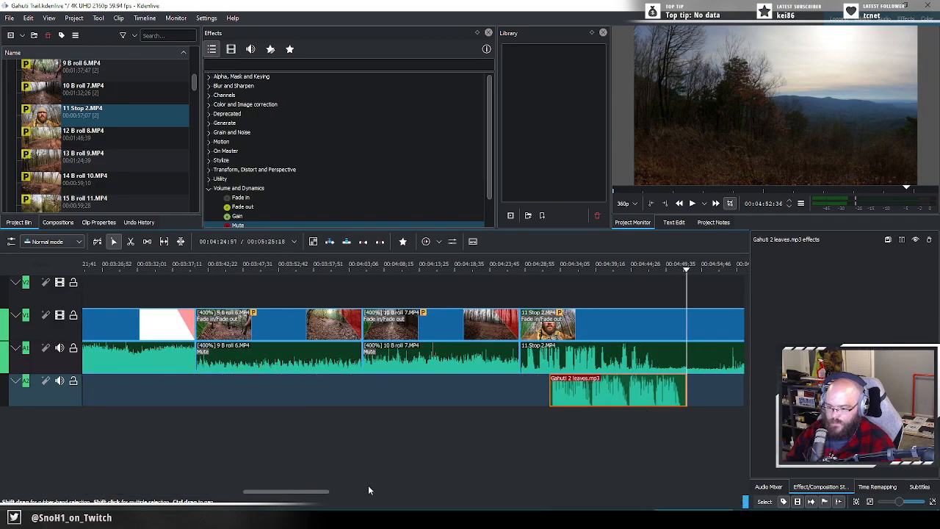
drag(293, 490, 334, 491)
drag(301, 401, 370, 400)
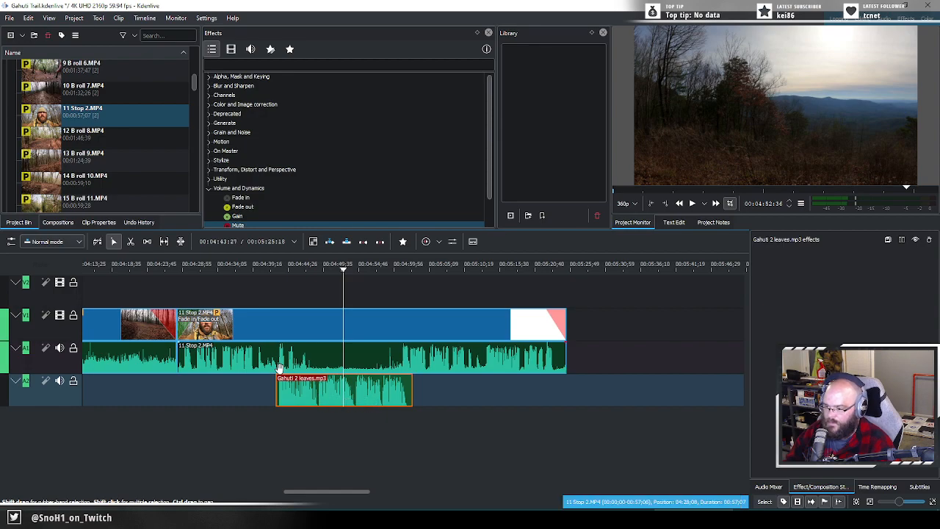
Step: Play from just before the Gahuti 2 leaves.mp3 narration to check how it overlaps the speech in 11 Stop 2
click(269, 446)
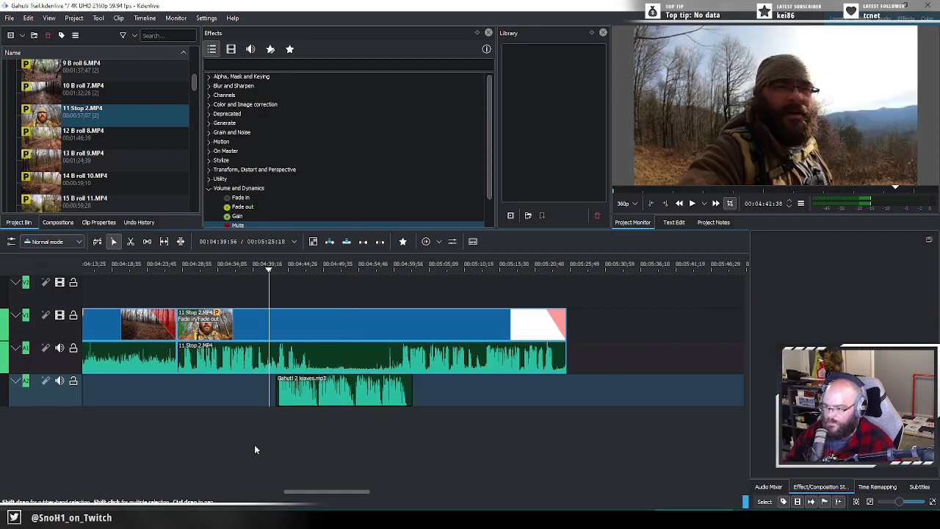
click(255, 444)
click(692, 203)
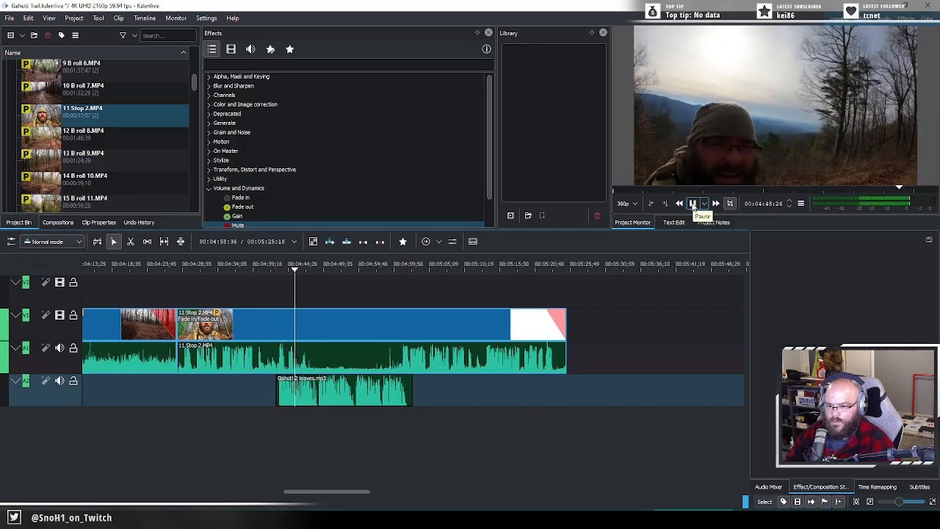
click(692, 204)
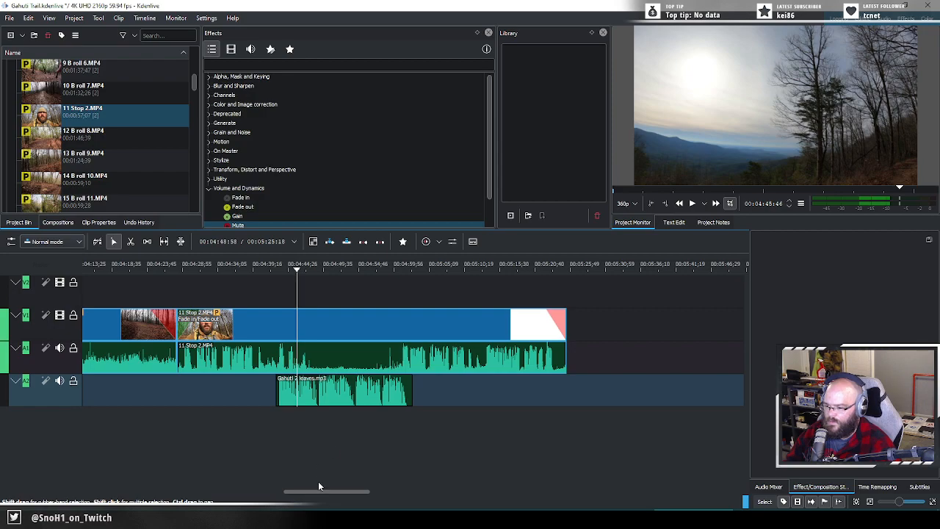
Step: Move the Gahuti 2 leaves.mp3 narration back to start with the 10 B roll 7 clip, and play that section
drag(315, 493, 297, 494)
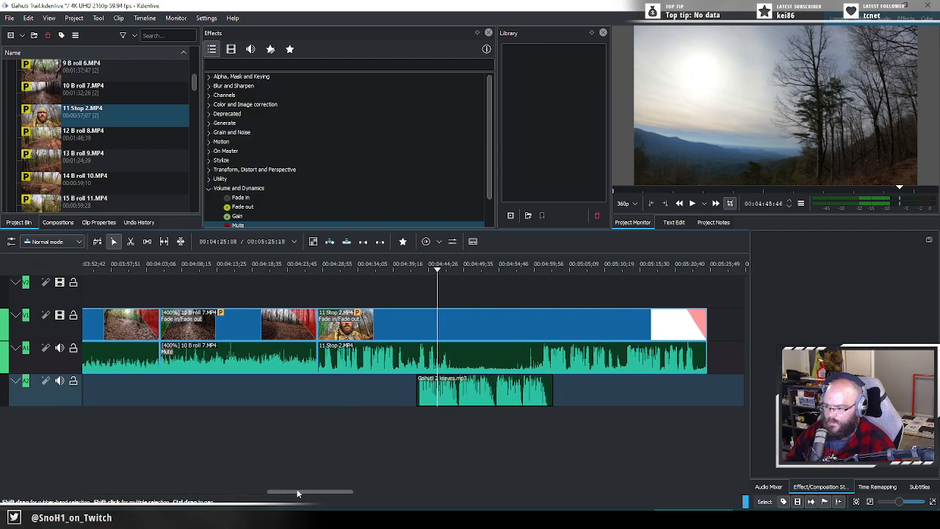
drag(481, 405, 230, 388)
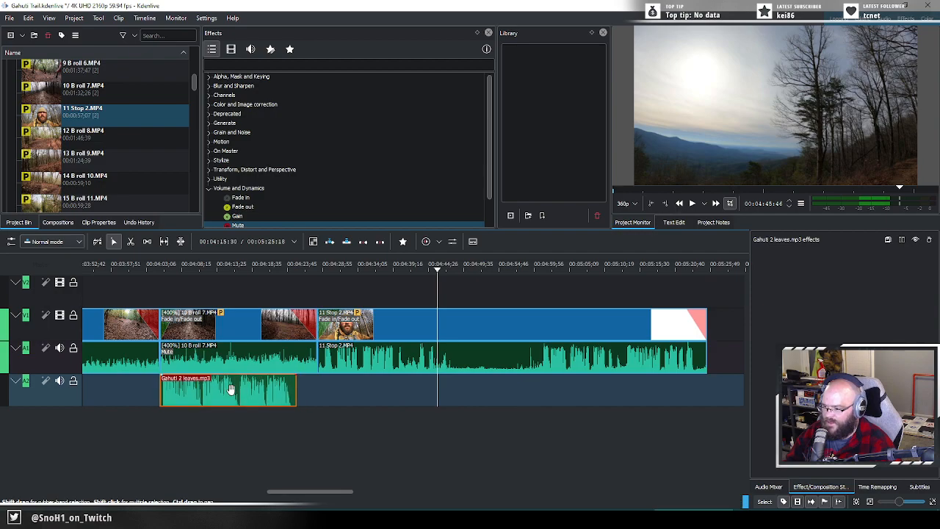
click(126, 444)
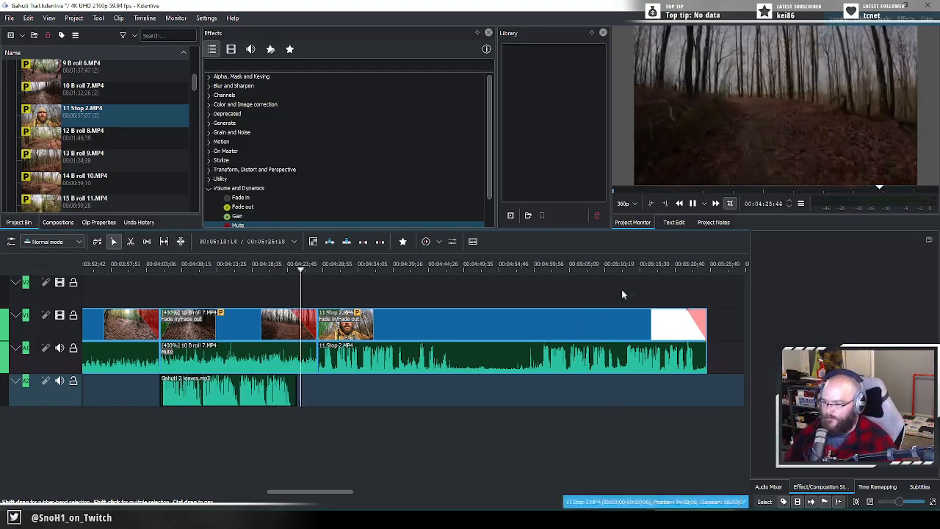
click(693, 203)
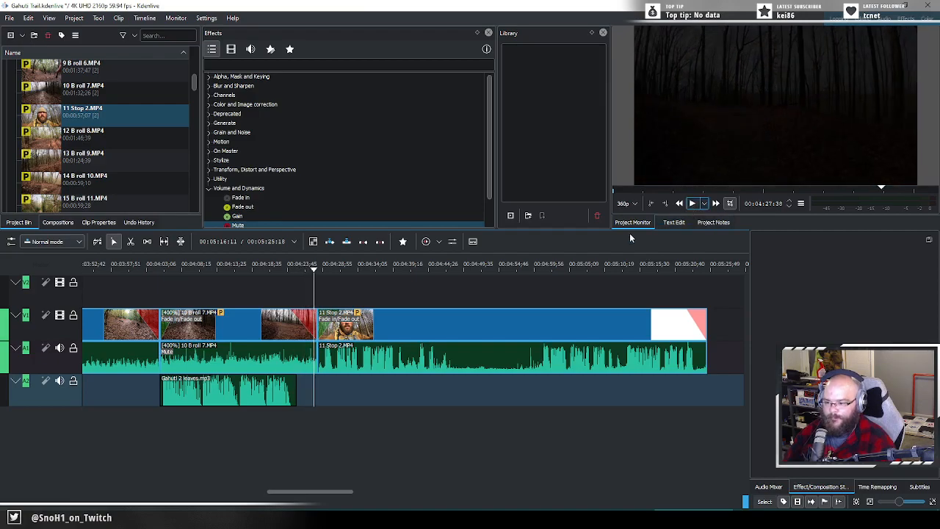
Step: Shift the Gahuti 2 leaves.mp3 narration so that it ends together with 10 B roll 7, and play the transition
drag(270, 396, 290, 396)
click(275, 435)
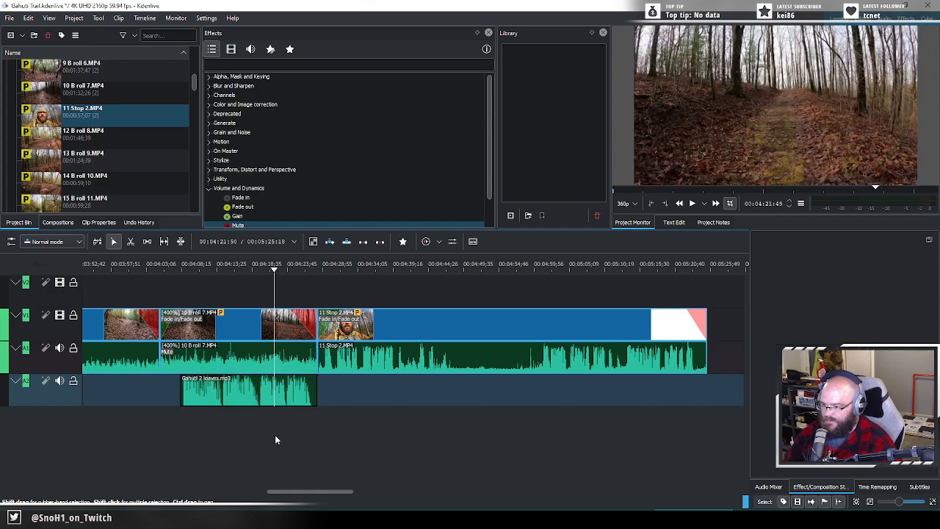
click(692, 203)
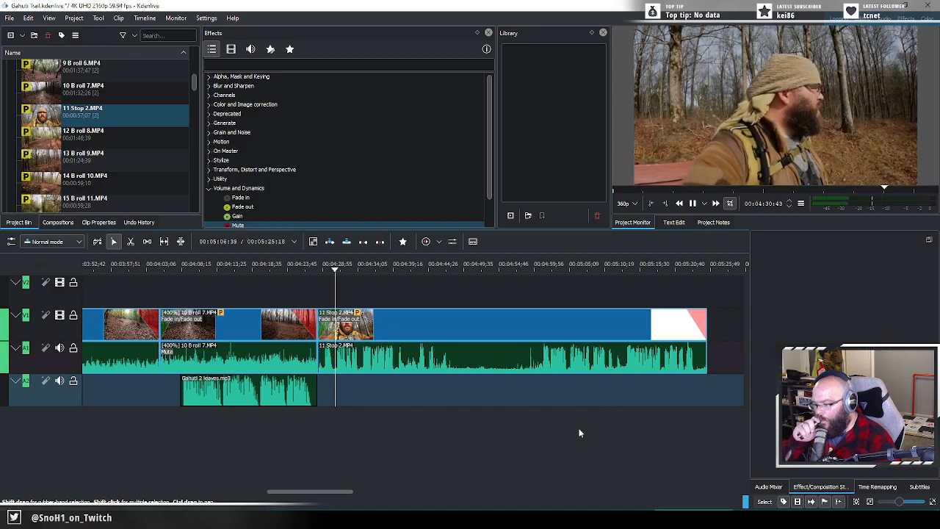
Step: Play the last part of the 11 Stop 2 clip and lengthen its fade out
click(526, 393)
click(692, 204)
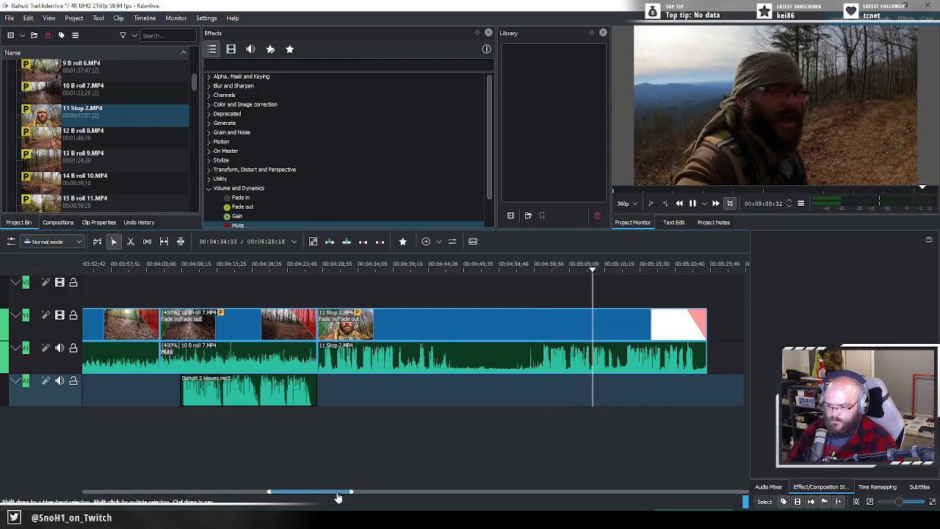
drag(337, 493, 369, 496)
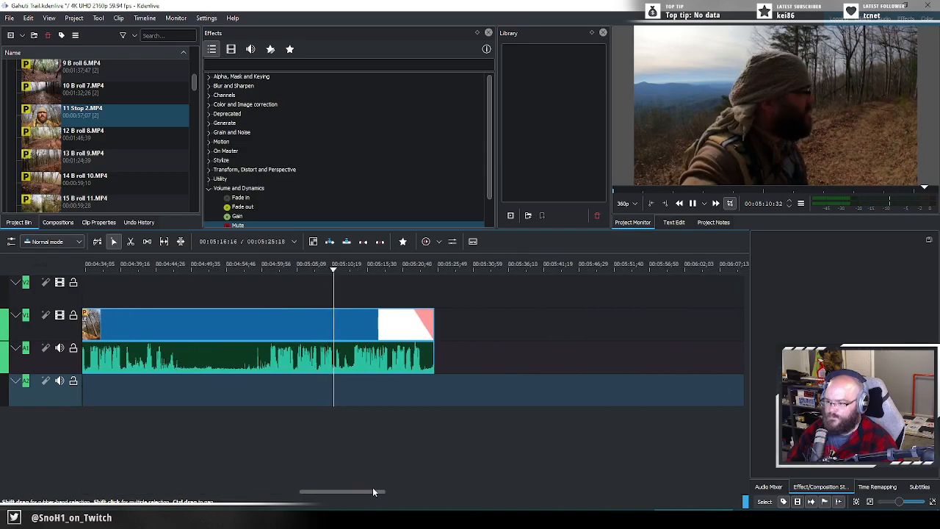
drag(415, 314, 402, 314)
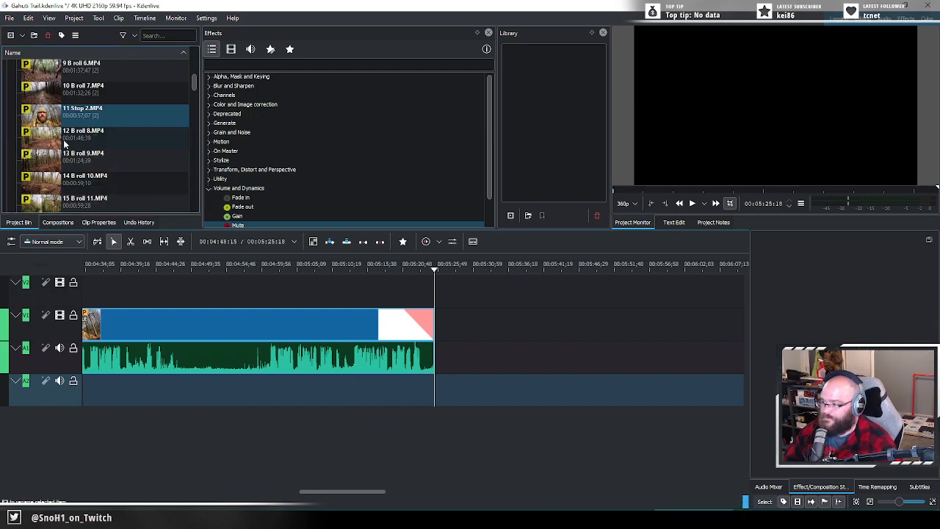
Step: Append 12 B roll 8.MP4 to V1 directly after 11 Stop 2, muted, with a fade in and a fade out
drag(47, 143, 436, 315)
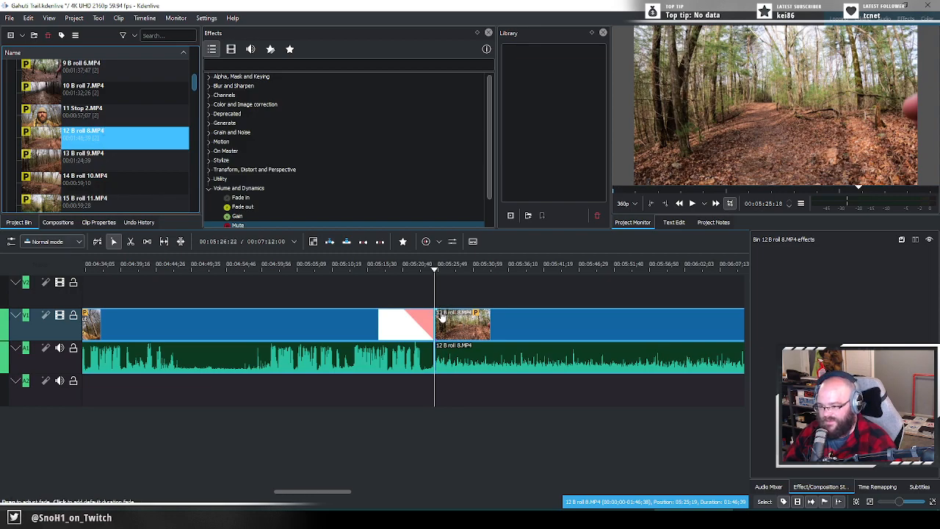
drag(438, 315, 460, 315)
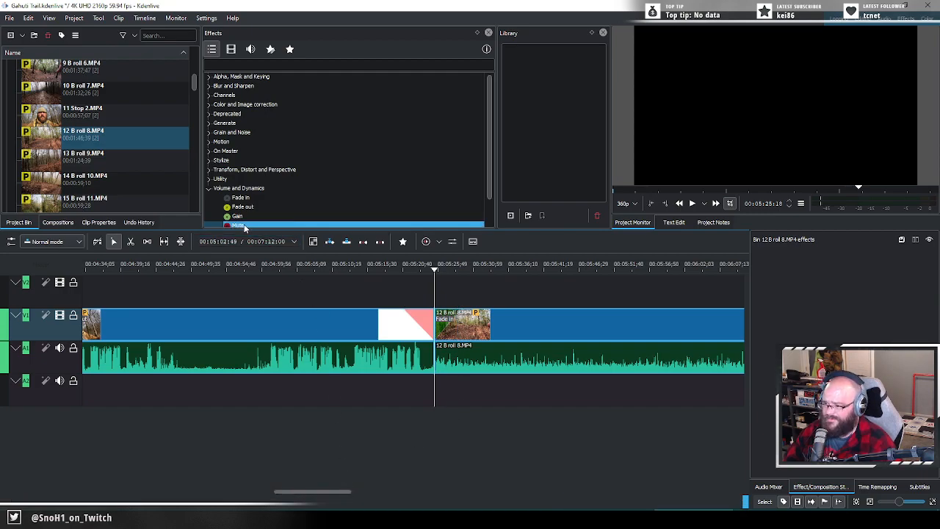
drag(331, 493, 398, 493)
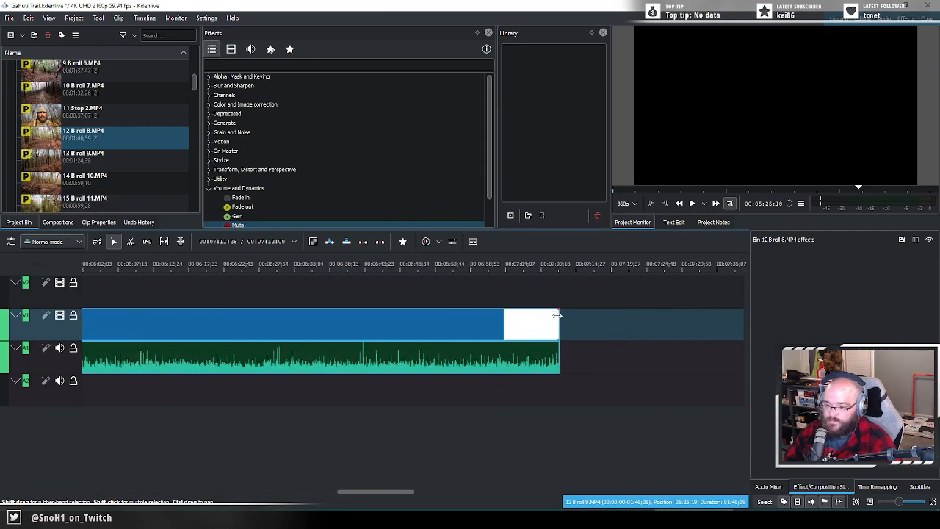
drag(550, 311, 534, 317)
Step: Set the speed of the 12 B roll 8 clip to 400% and play its beginning
right_click(367, 325)
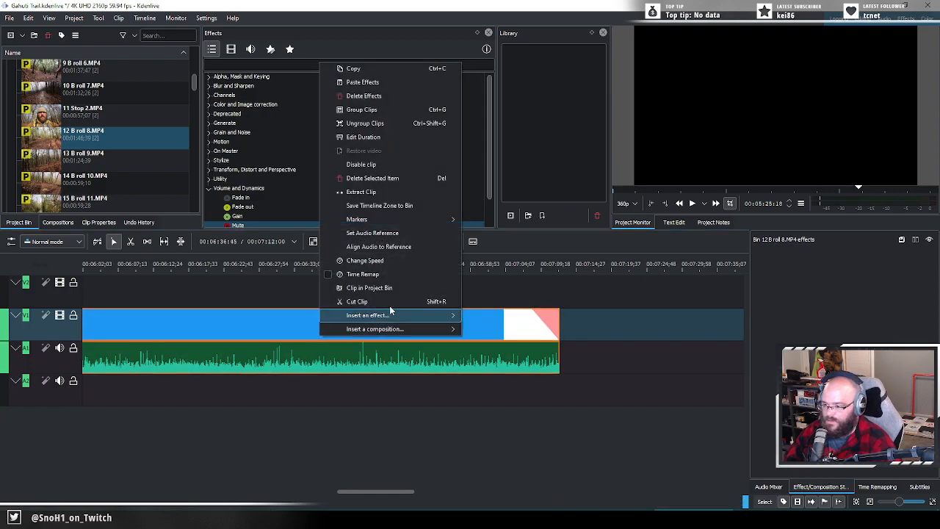
click(402, 261)
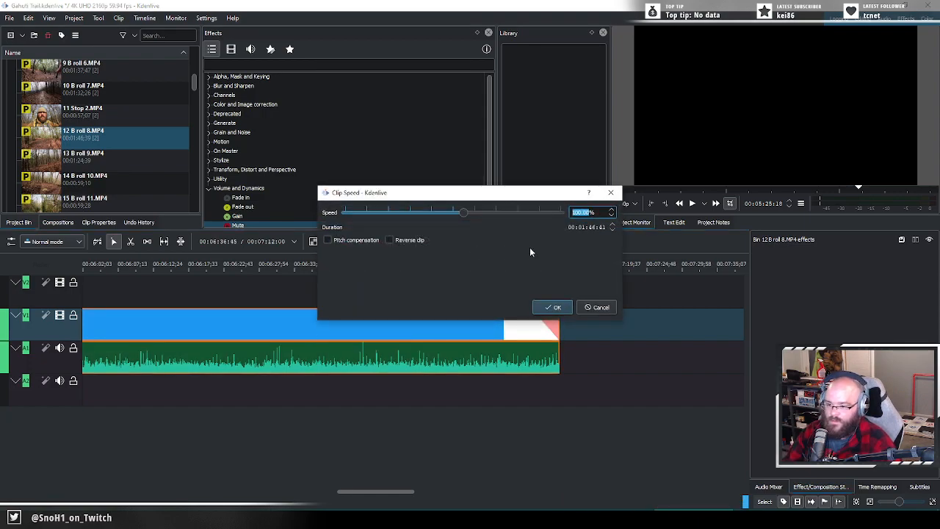
text(400)
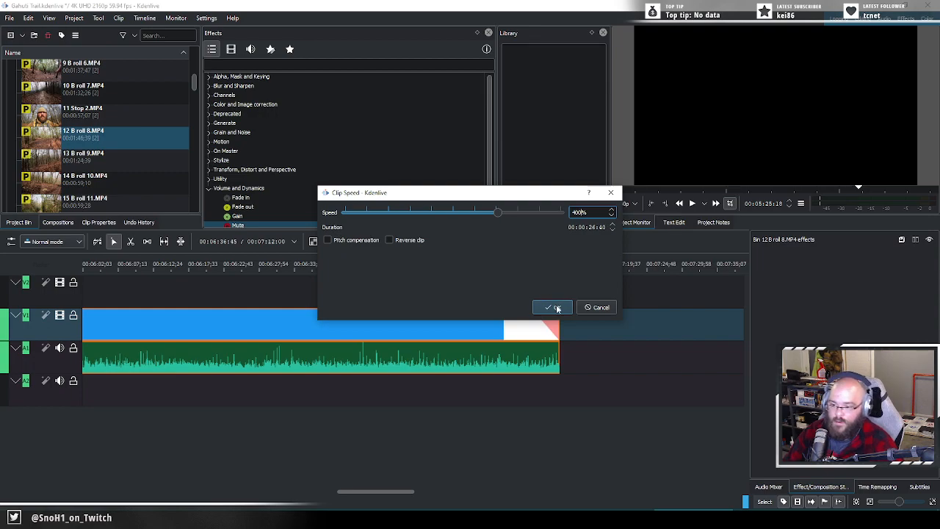
click(556, 306)
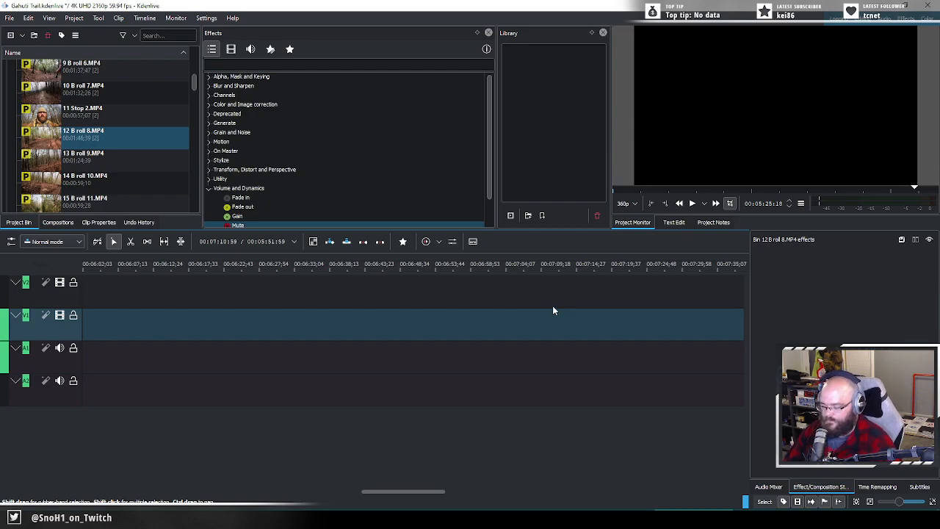
drag(405, 491, 331, 492)
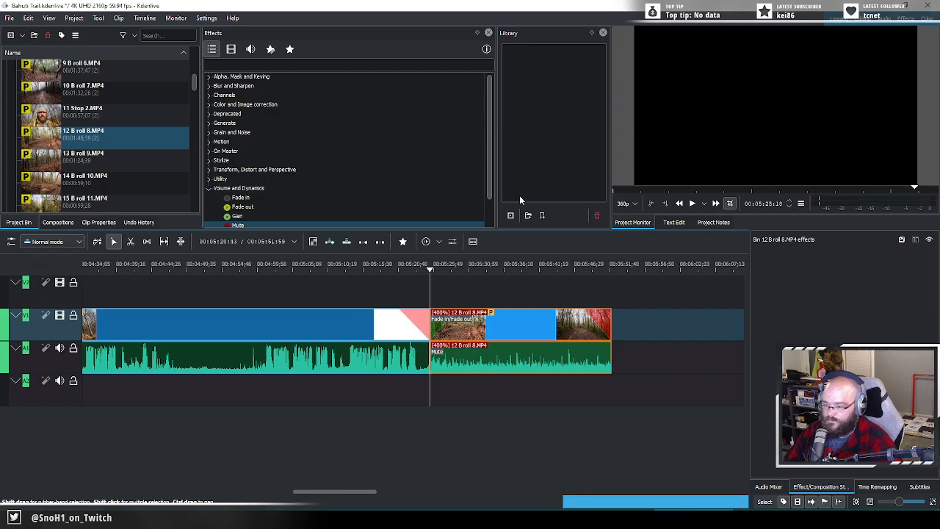
click(692, 204)
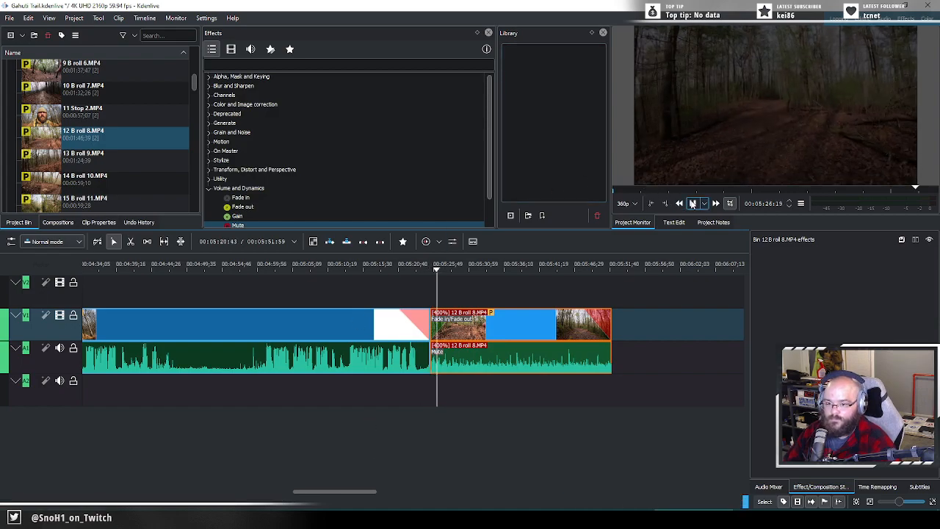
click(693, 204)
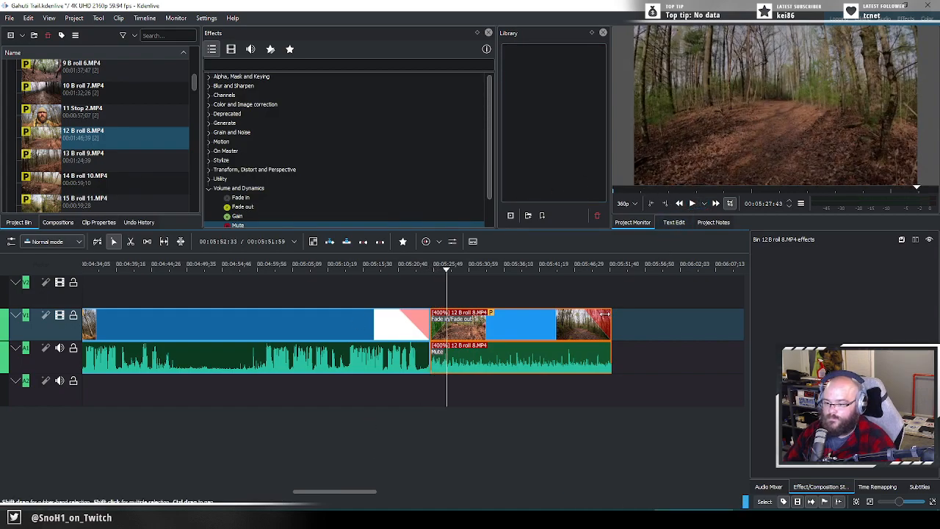
Step: Append 13 B roll 9.MP4 to V1 directly after 12 B roll 8, muted, with a fade in and a fade out
drag(103, 158, 624, 330)
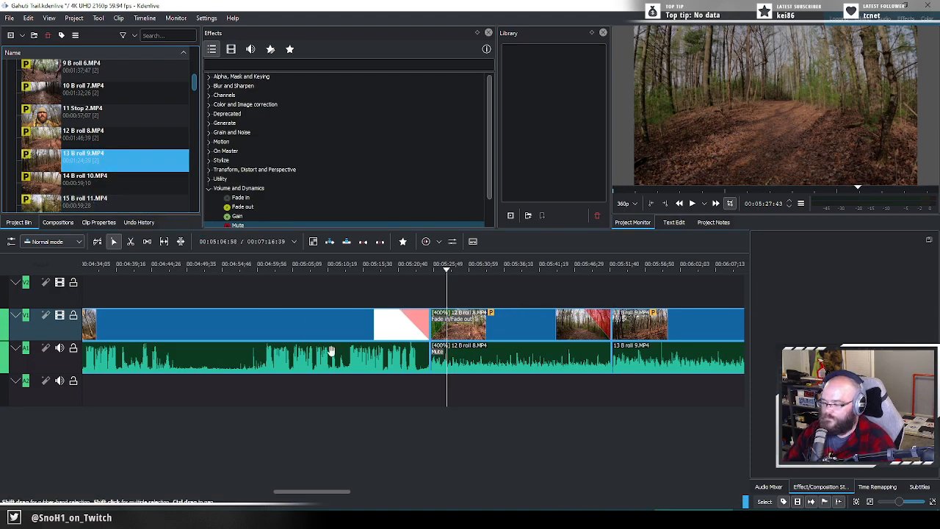
drag(616, 314, 636, 315)
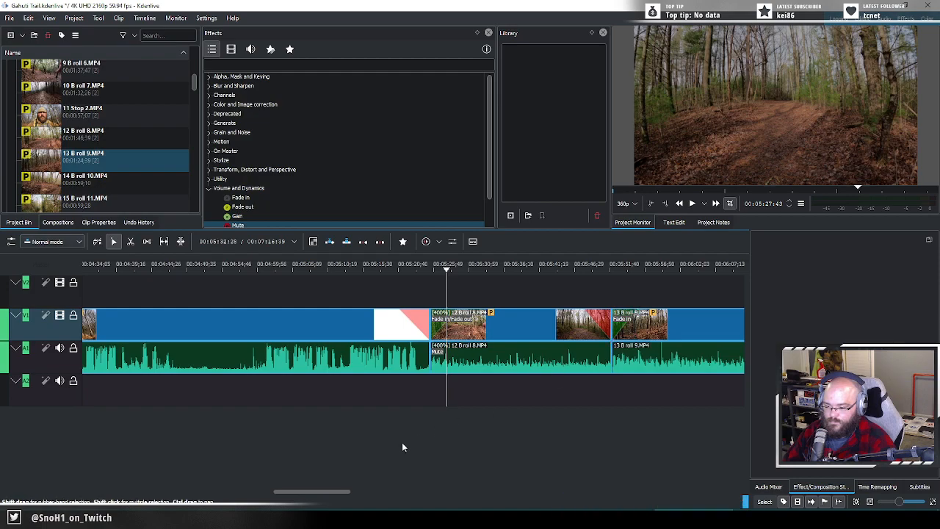
drag(325, 495, 365, 495)
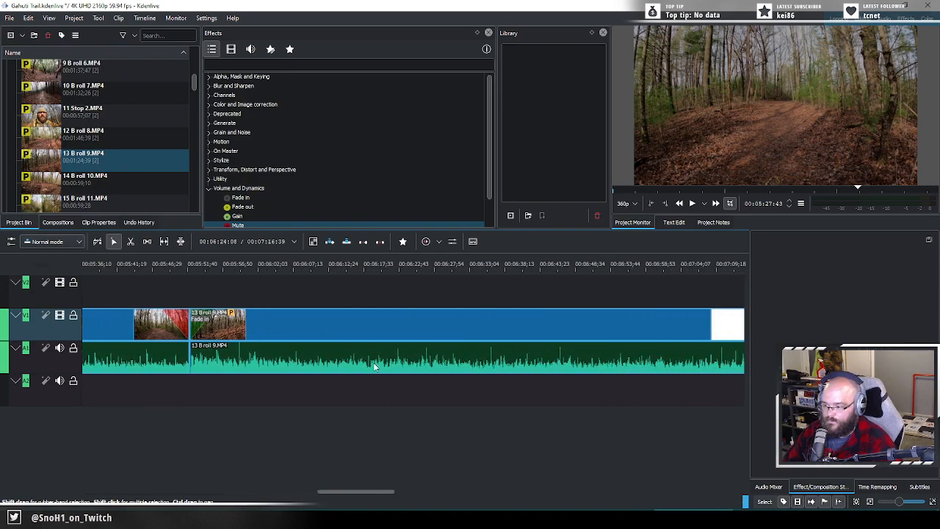
drag(267, 224, 316, 338)
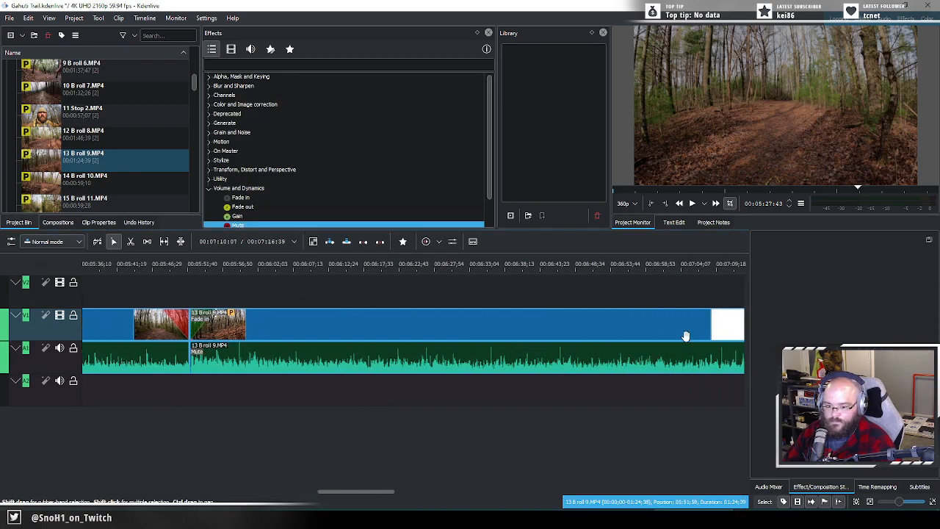
drag(346, 495, 385, 489)
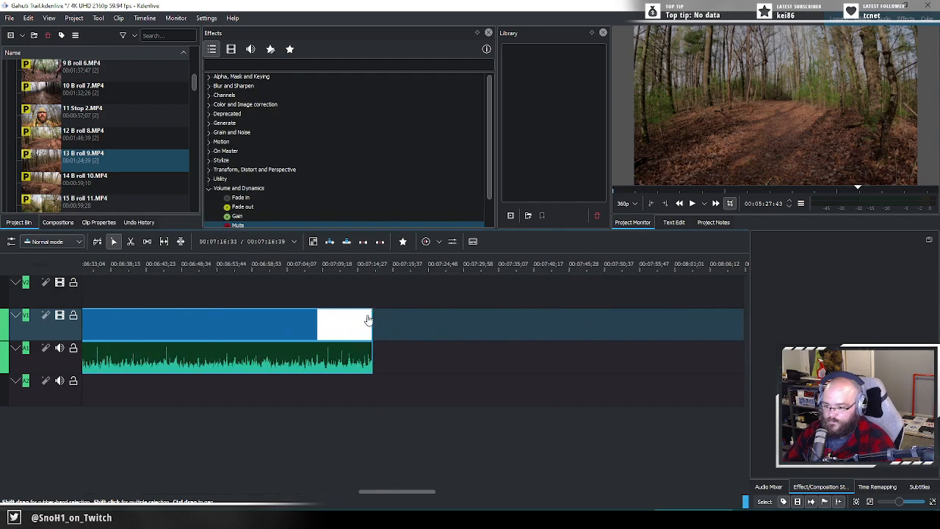
drag(370, 311, 348, 318)
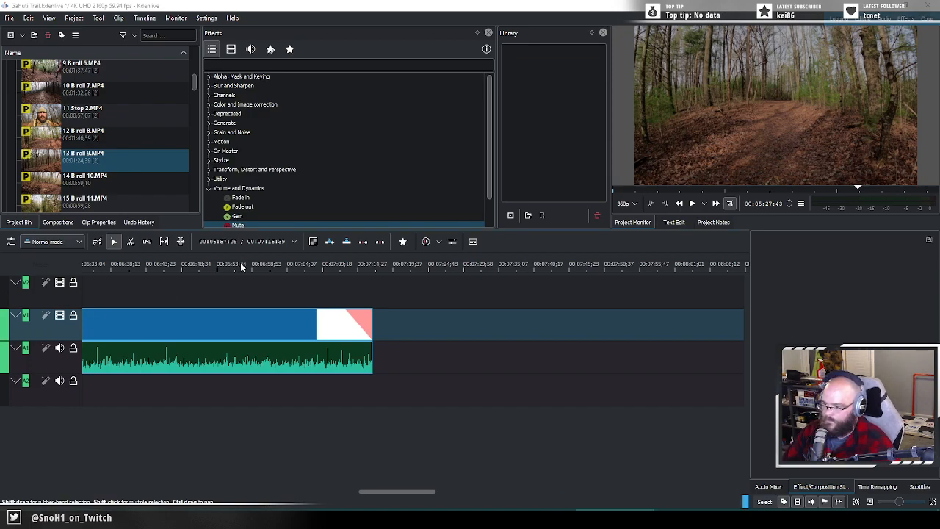
Step: Set the speed of the 13 B roll 9 clip to 400%
right_click(221, 330)
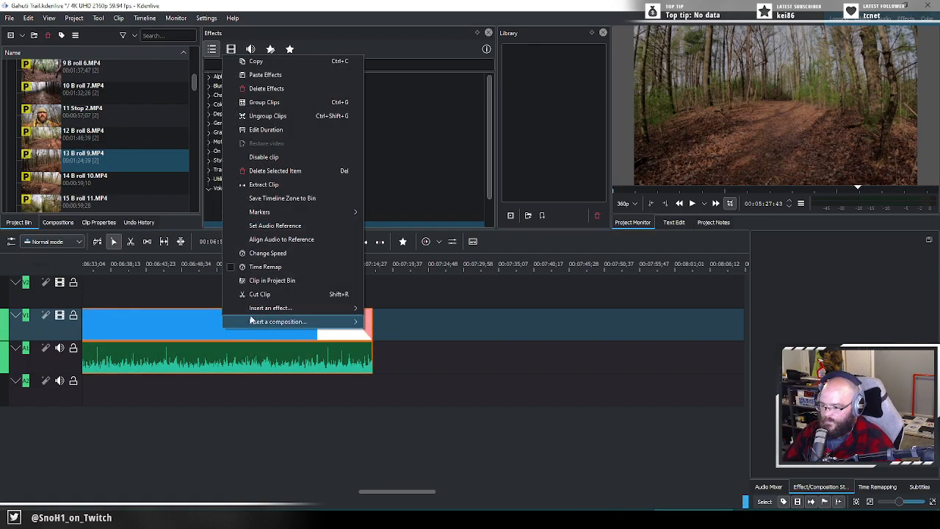
click(304, 256)
text(400)
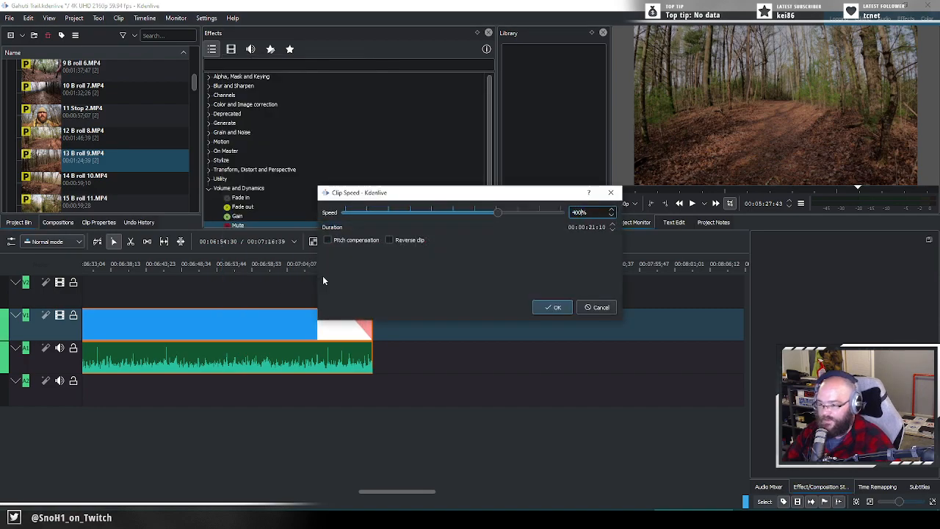
click(550, 306)
Step: Play the transition from 12 B roll 8 into 13 B roll 9
drag(409, 487, 325, 495)
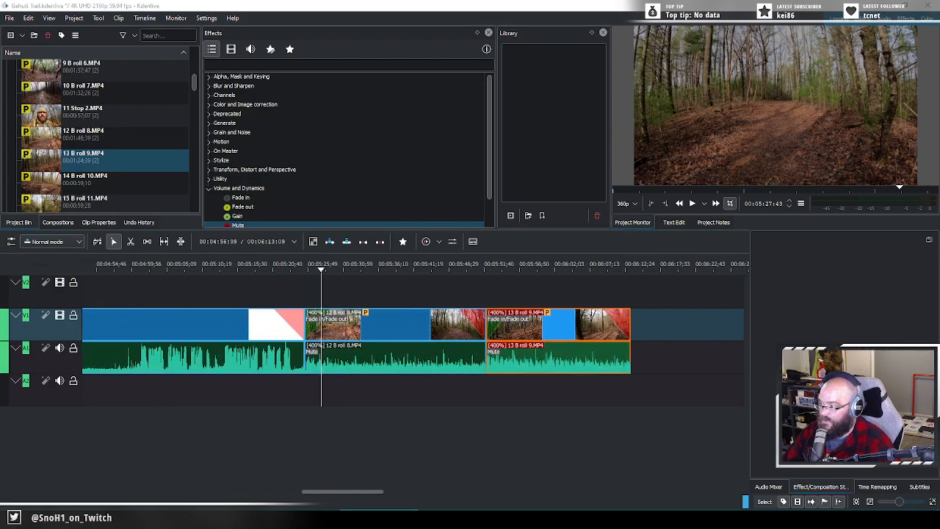
click(468, 396)
click(691, 203)
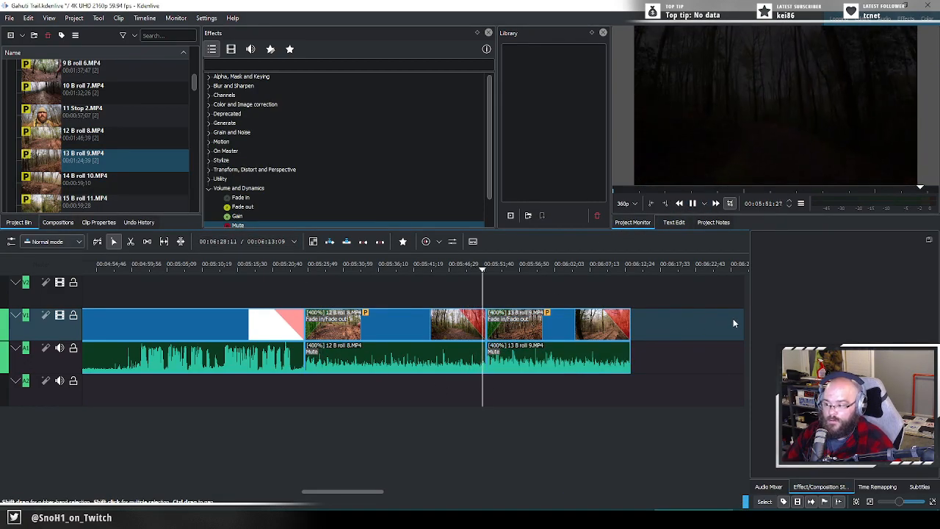
click(300, 190)
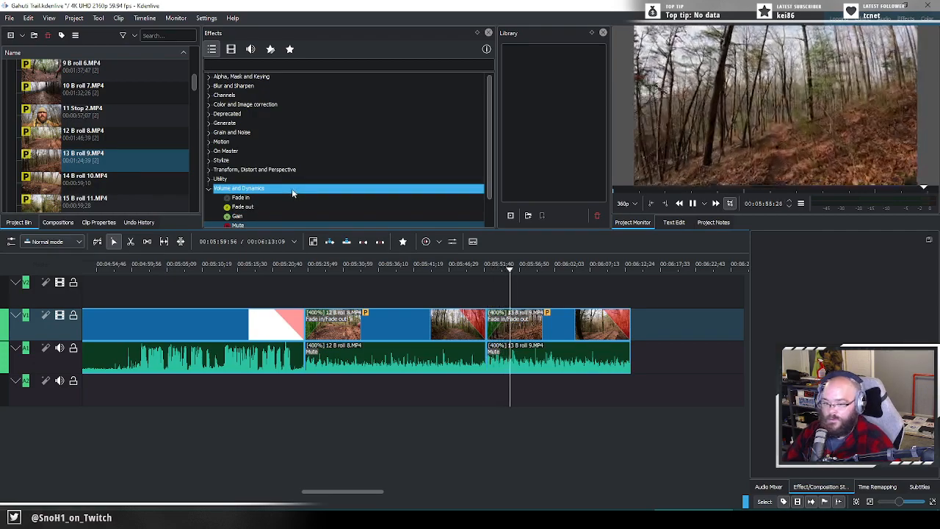
click(247, 198)
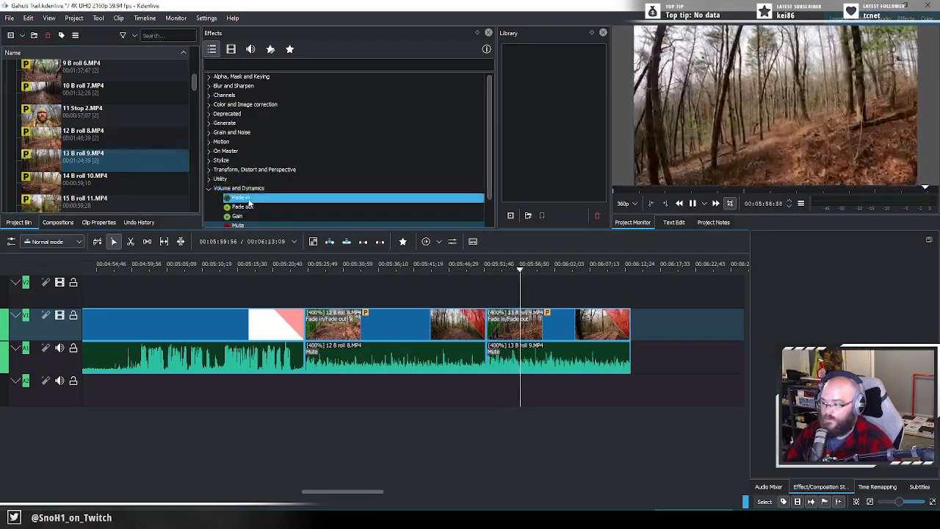
click(693, 204)
Step: Append 14 B roll 10.MP4 to V1 directly after 13 B roll 9, muted, with a fade in and a fade out
scroll(165, 170, down, 1)
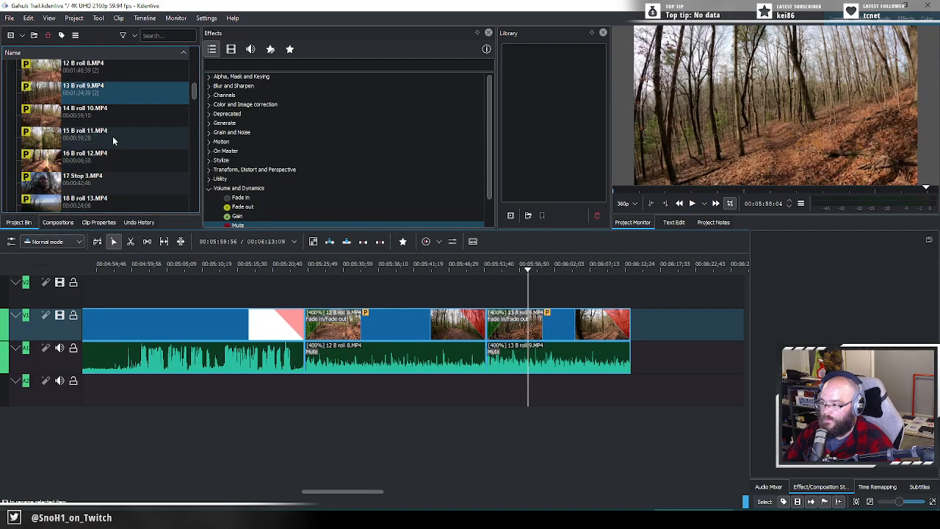
drag(55, 118, 628, 325)
drag(345, 491, 390, 492)
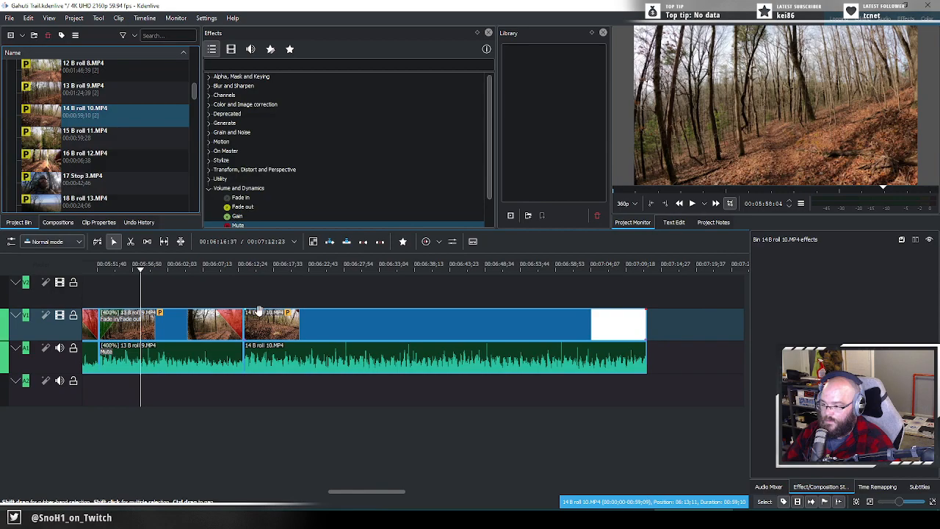
drag(247, 316, 269, 318)
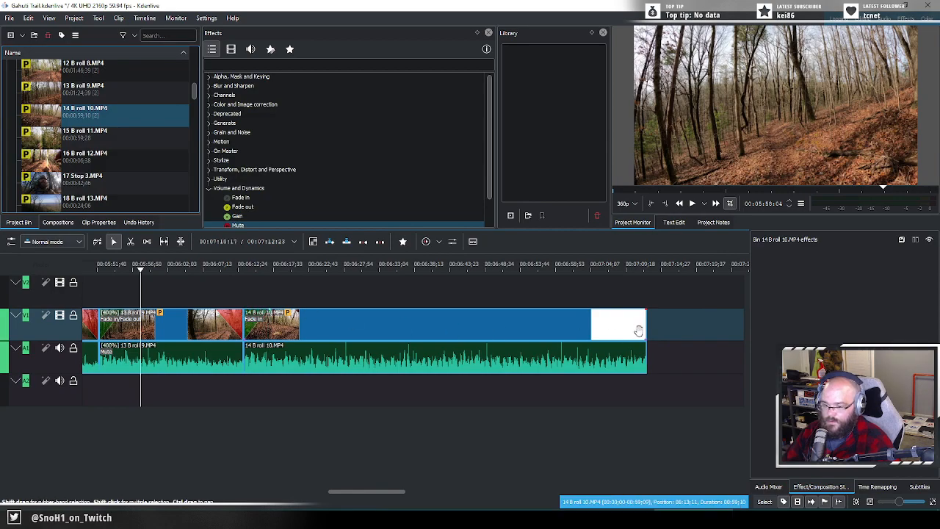
drag(644, 312, 619, 313)
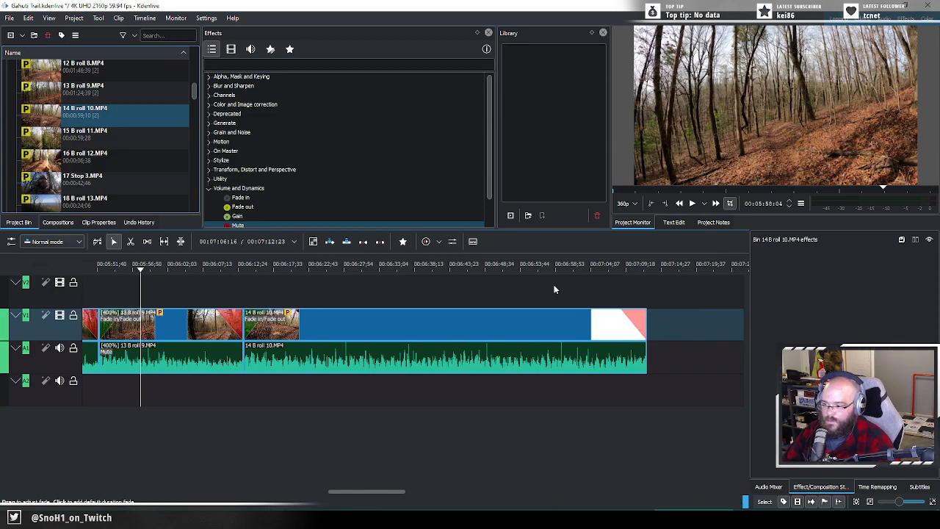
click(249, 225)
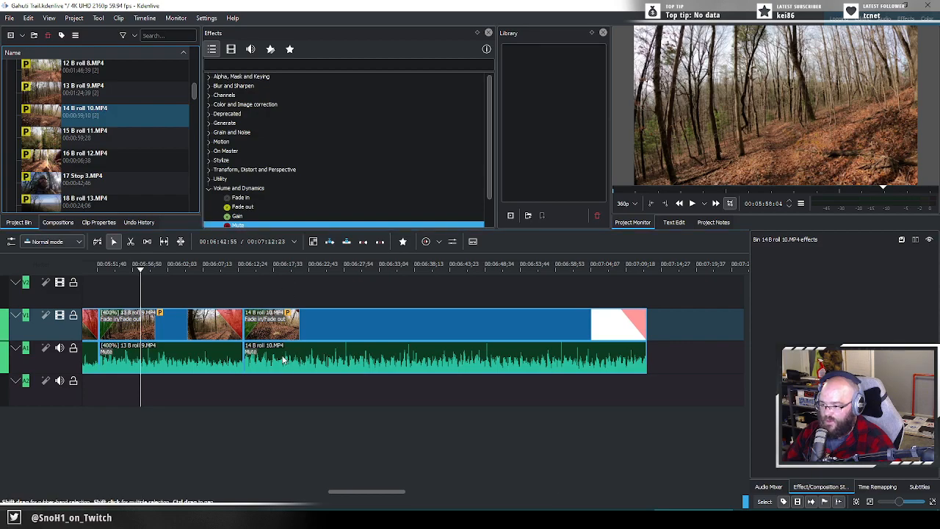
Step: Set the speed of the 14 B roll 10 clip to 400% and play the transition into it from 13 B roll 9
right_click(483, 322)
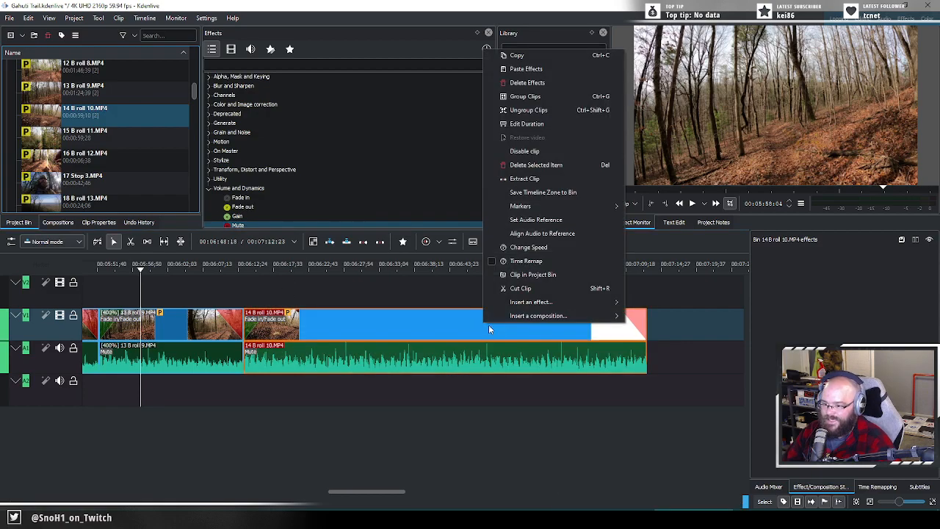
click(564, 247)
text(400)
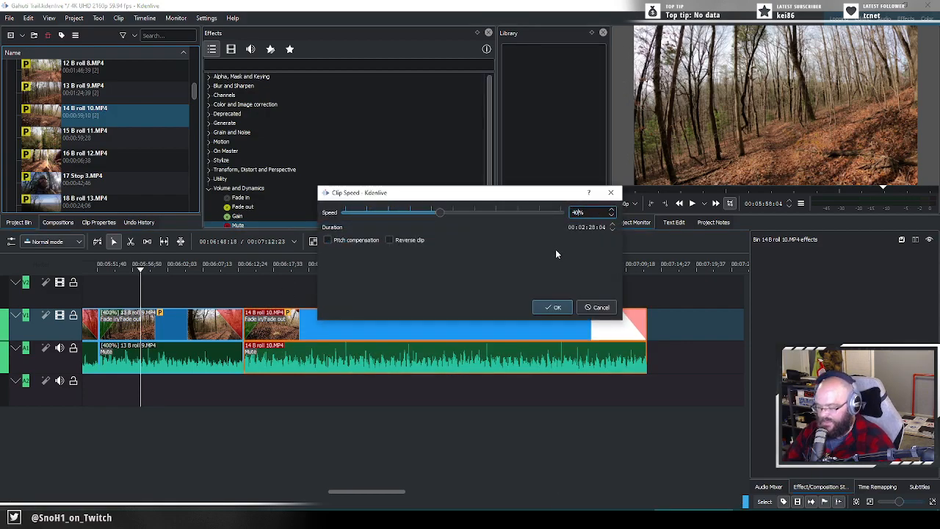
click(550, 307)
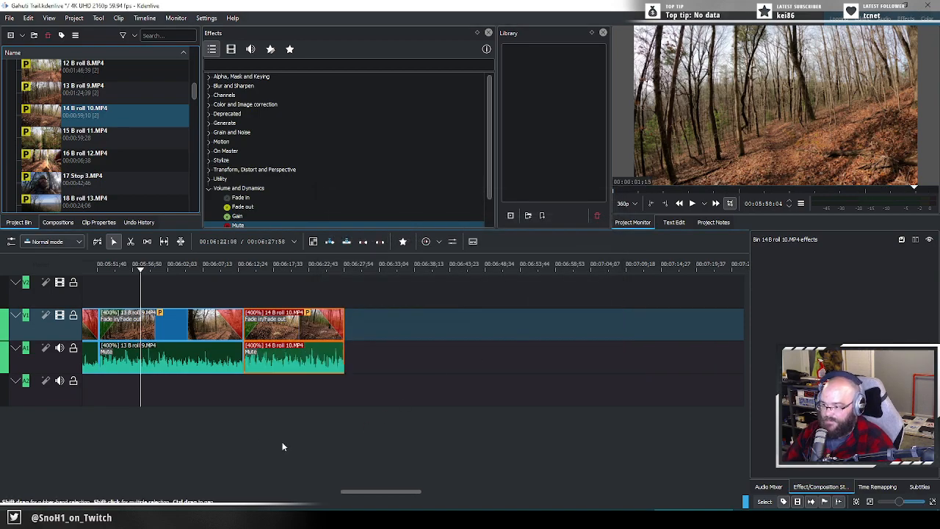
click(232, 403)
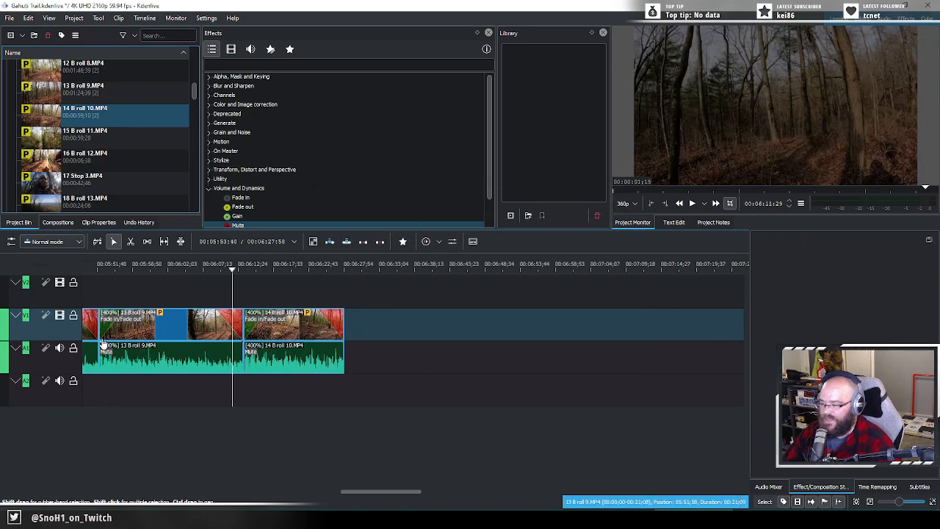
click(691, 204)
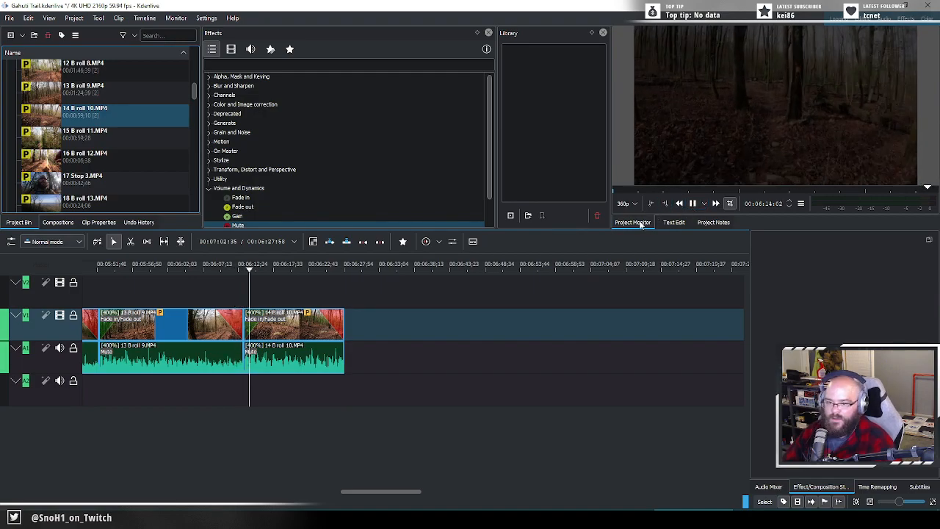
click(693, 204)
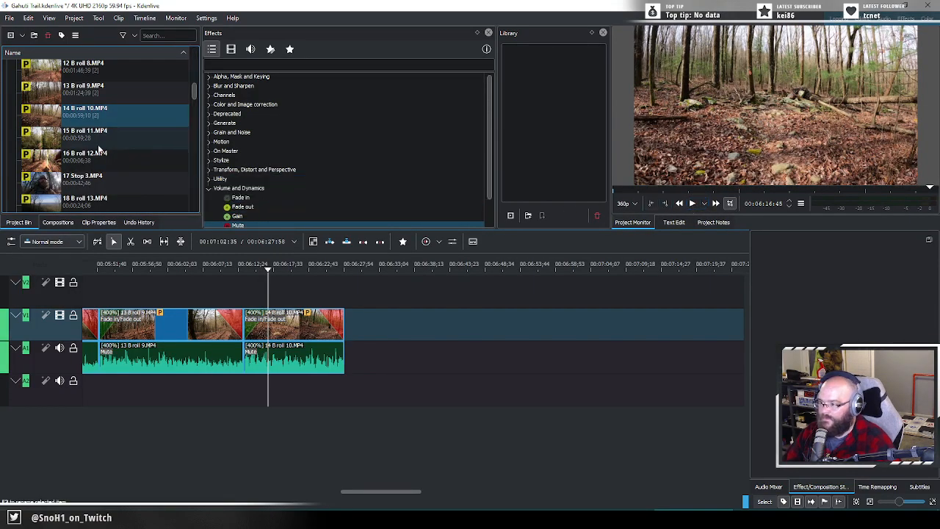
Step: Append 15 B roll 11.MP4 to V1 directly after 14 B roll 10, muted, with a fade in of about 3 seconds and a fade out
drag(46, 141, 356, 327)
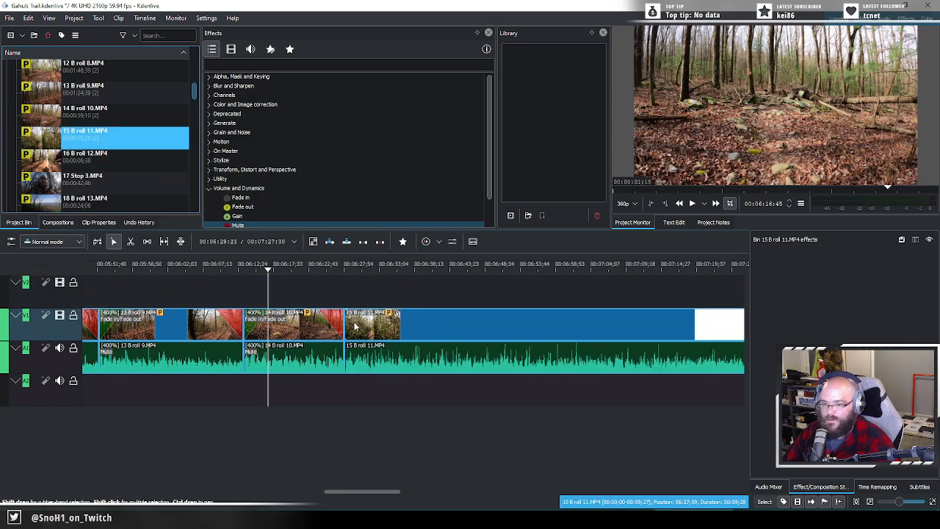
click(369, 314)
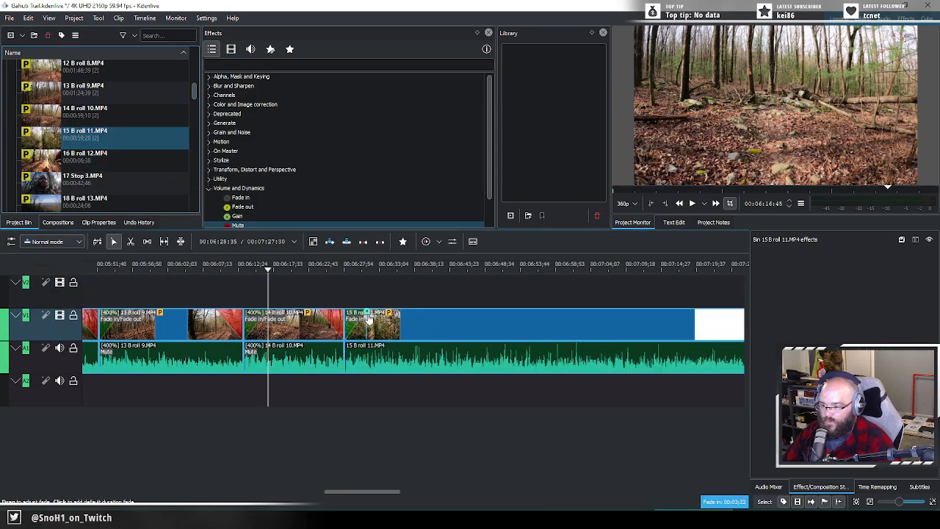
drag(365, 492, 383, 493)
drag(583, 314, 563, 315)
click(250, 224)
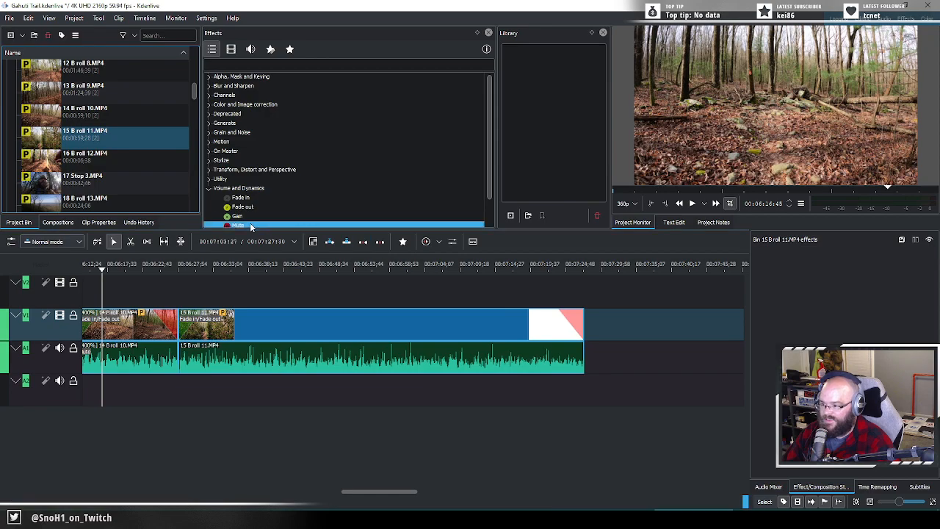
Step: Set the speed of the 15 B roll 11 clip to 400% and play the transition into it from 14 B roll 10
right_click(338, 325)
click(397, 248)
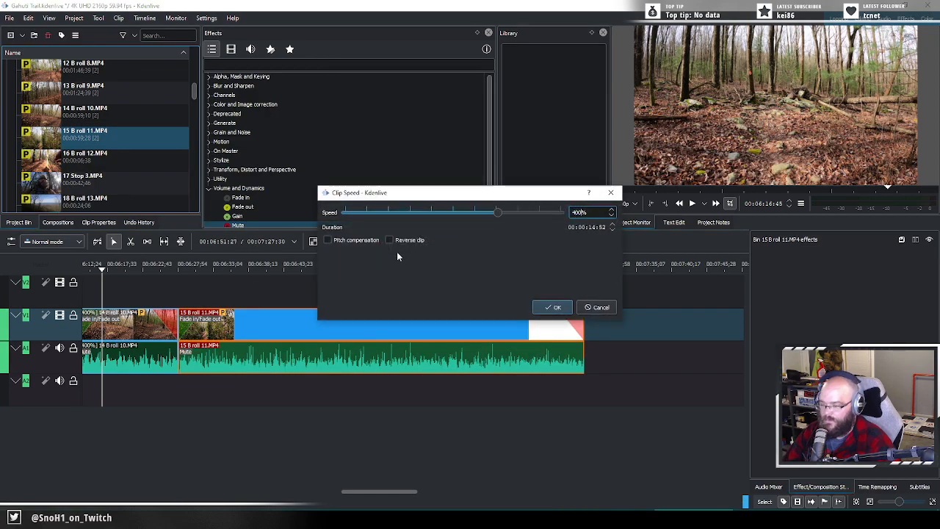
click(553, 307)
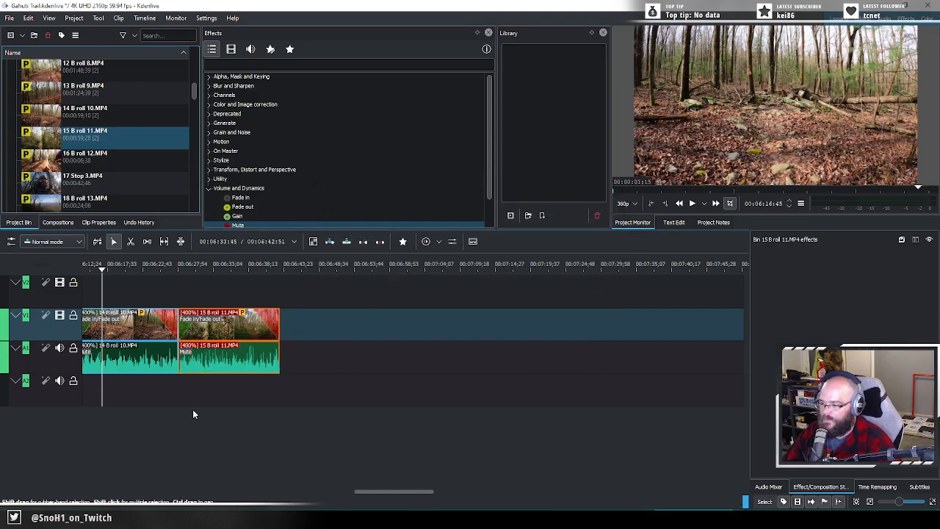
click(152, 386)
click(691, 203)
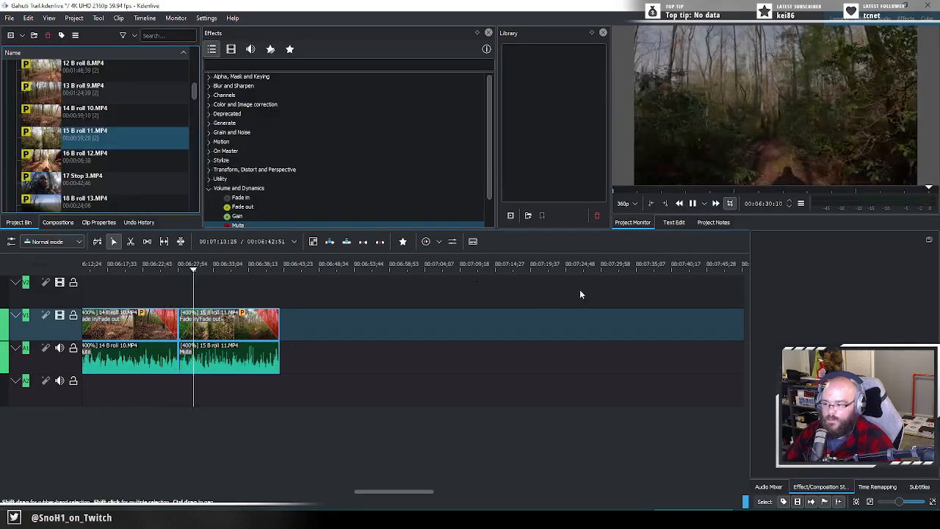
click(690, 205)
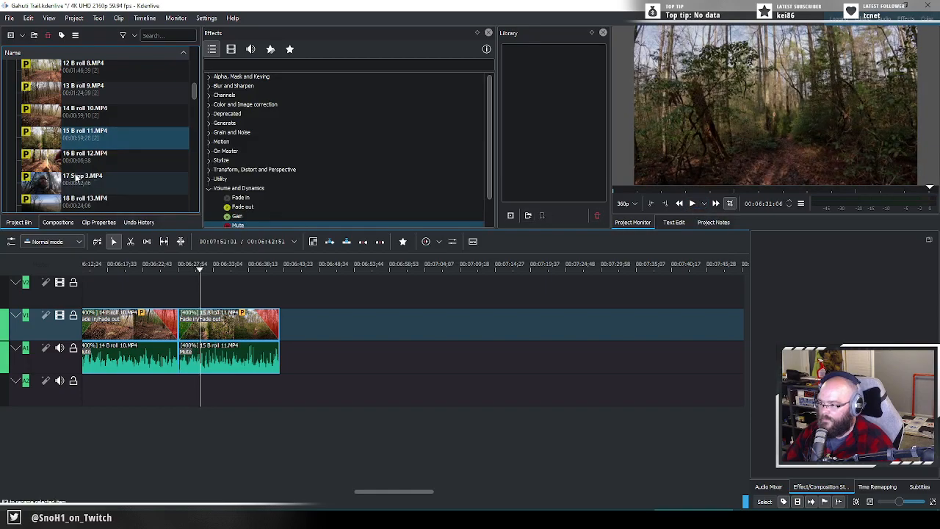
click(47, 160)
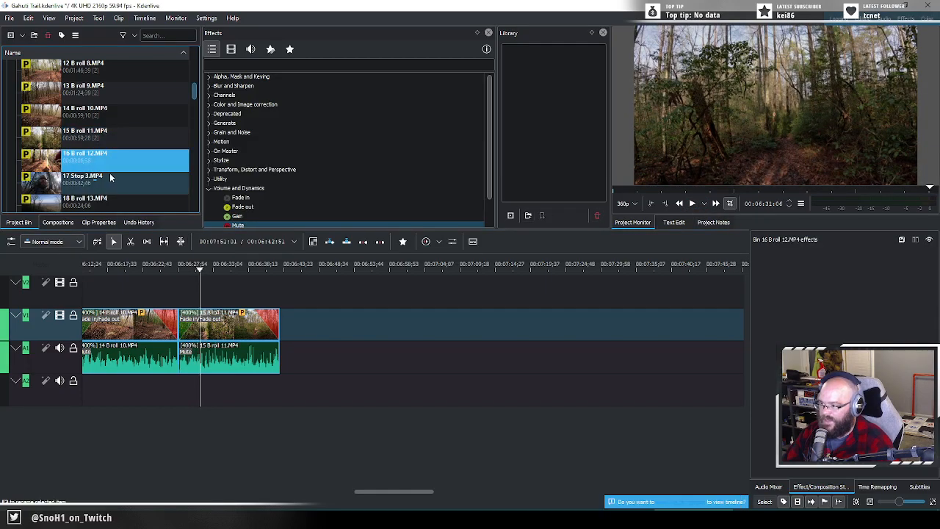
mouse_move(194, 89)
mouse_down()
mouse_move(195, 173)
mouse_move(190, 93)
mouse_up()
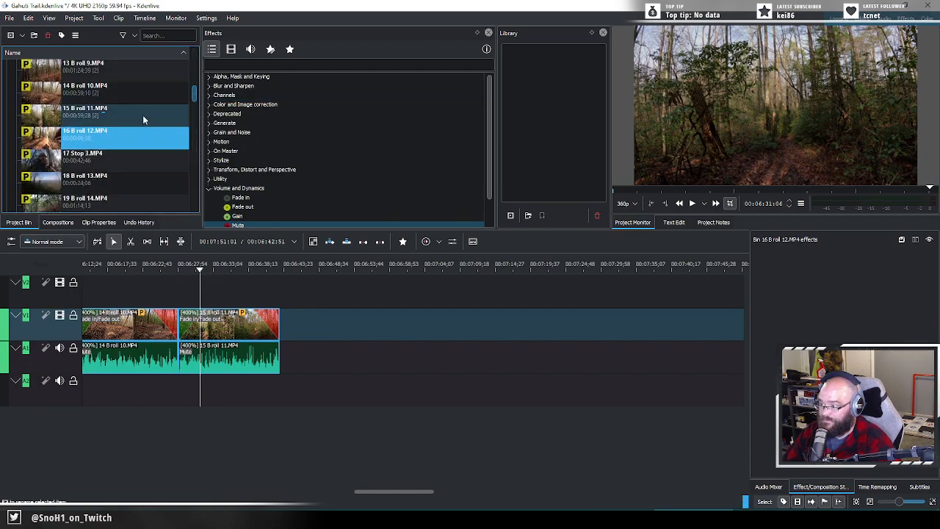
drag(110, 138, 287, 327)
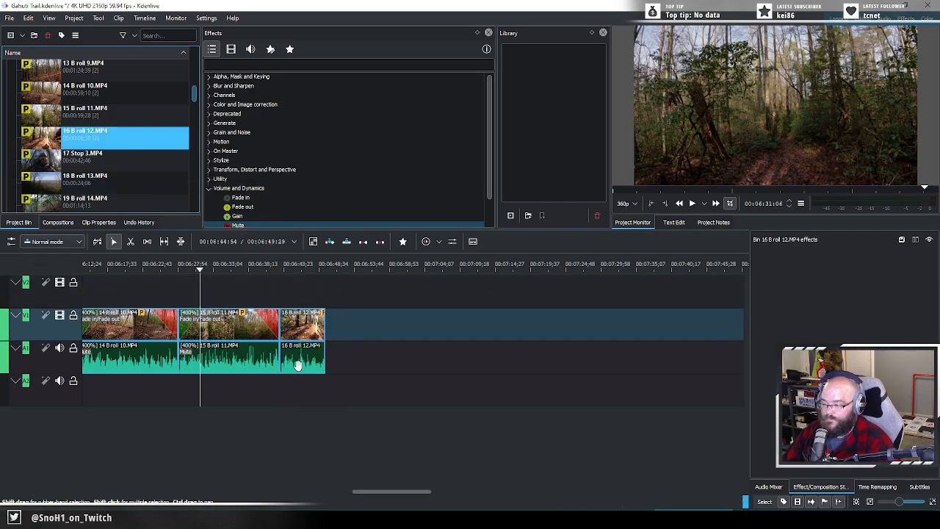
click(281, 407)
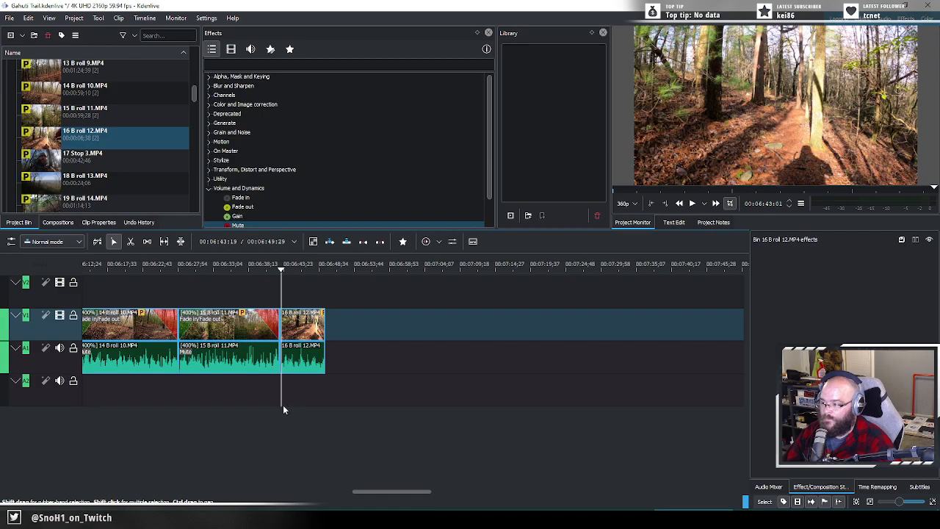
drag(304, 327, 318, 331)
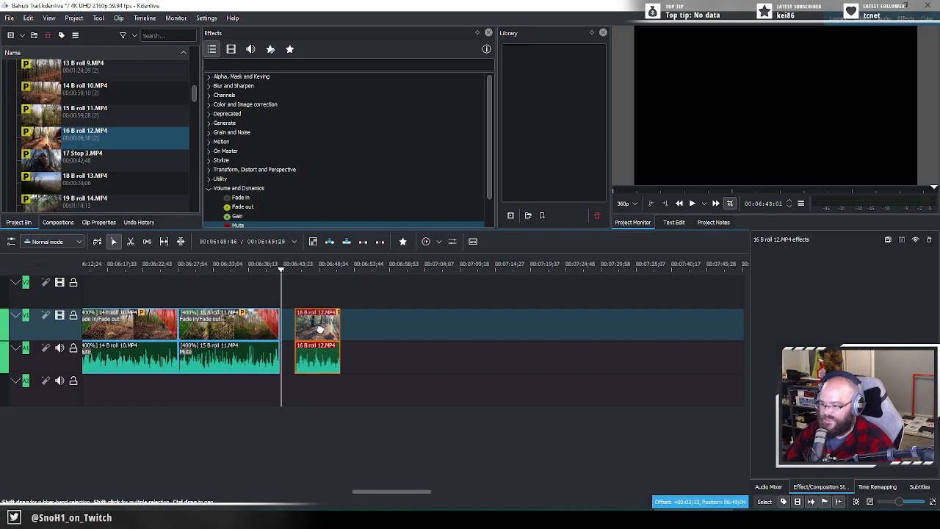
key(Delete)
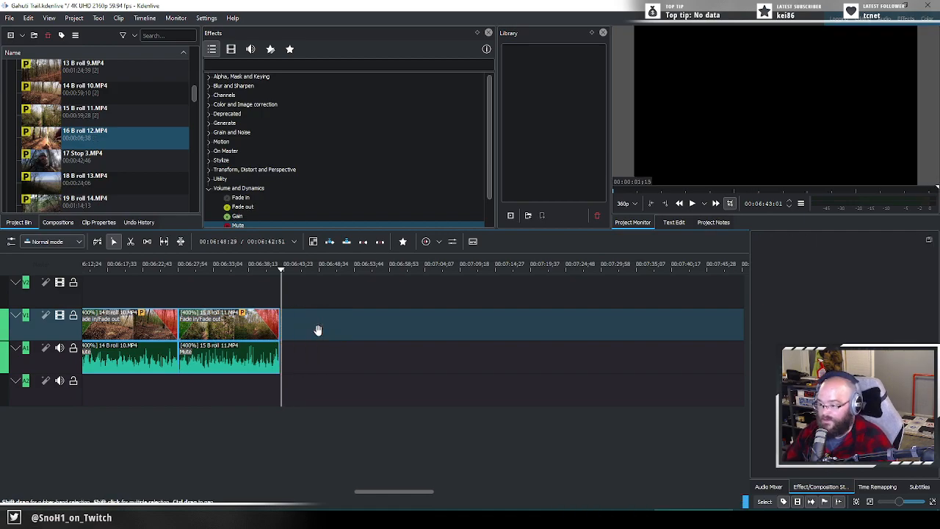
Step: Try 16 B roll 12.MP4 on V1 after 15 B roll 11, play it at normal speed, and delete it from the timeline
drag(81, 156, 110, 163)
drag(73, 135, 276, 323)
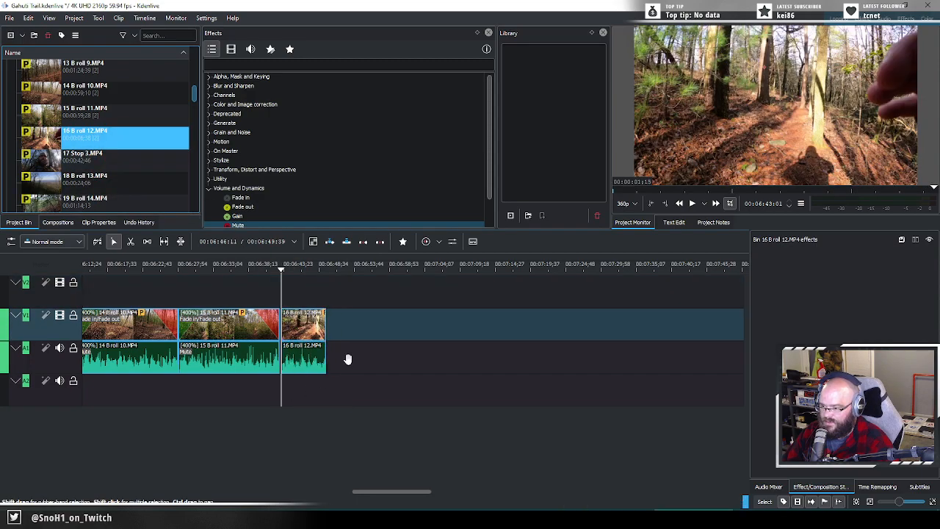
click(691, 203)
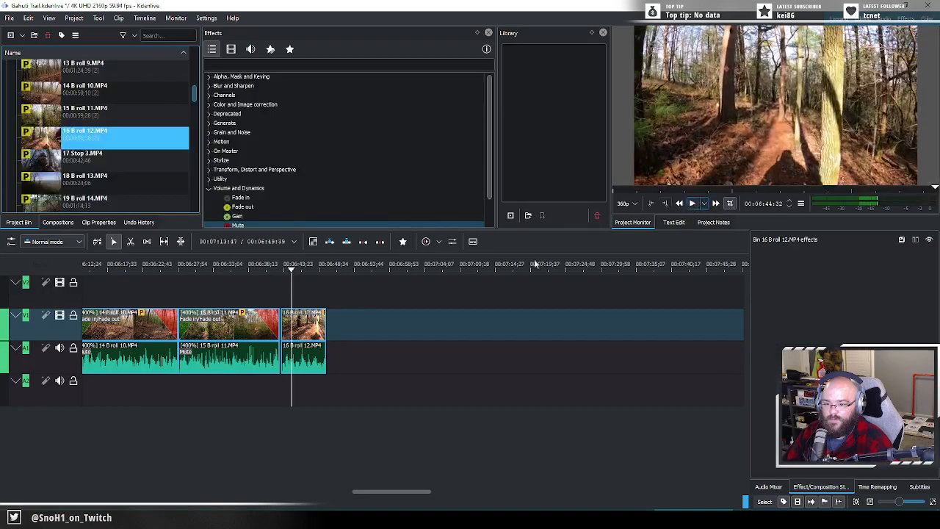
click(319, 387)
click(690, 204)
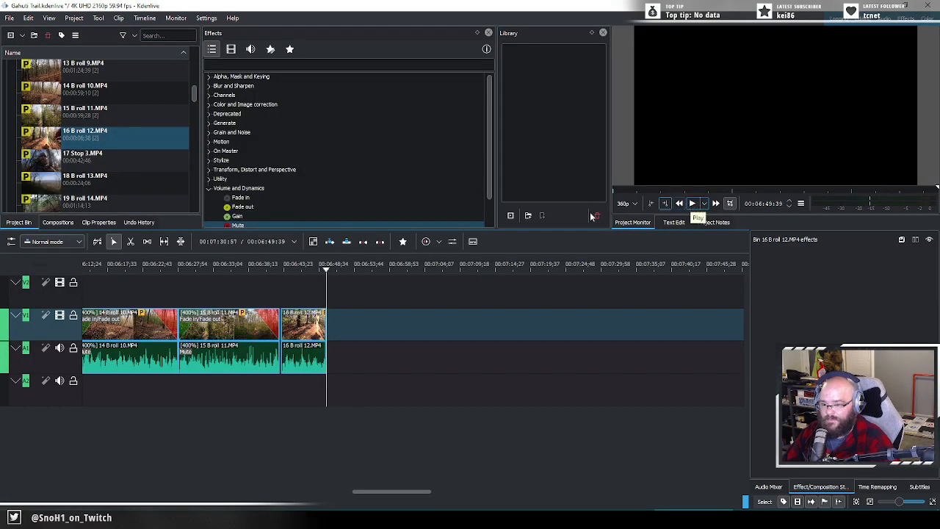
click(301, 329)
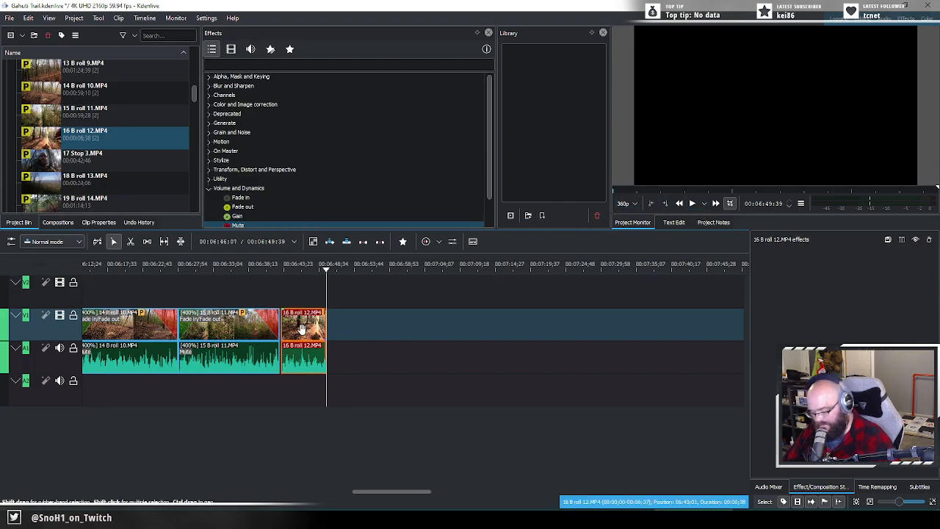
key(Delete)
Step: Append 17 Stop 3.MP4 to V1 directly after 15 B roll 11 with about 3-second fades in and out, and play its opening
drag(81, 155, 286, 329)
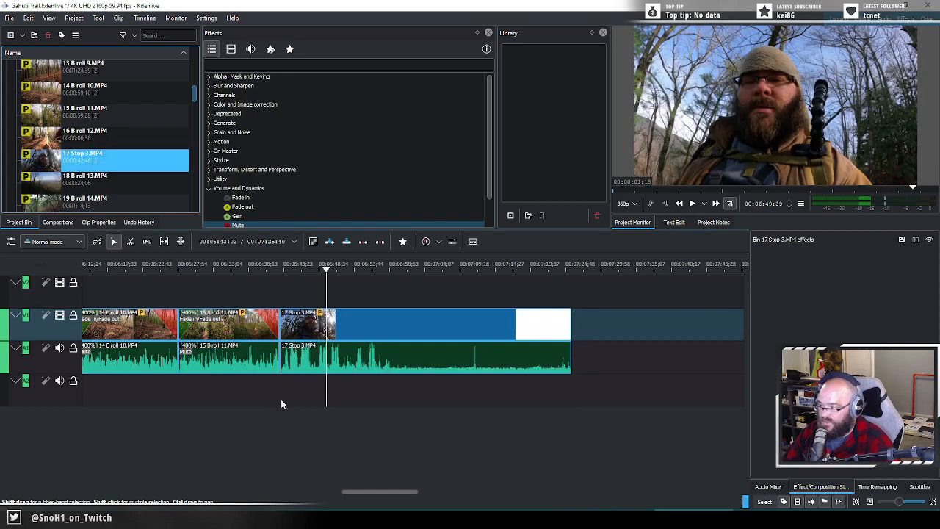
click(286, 311)
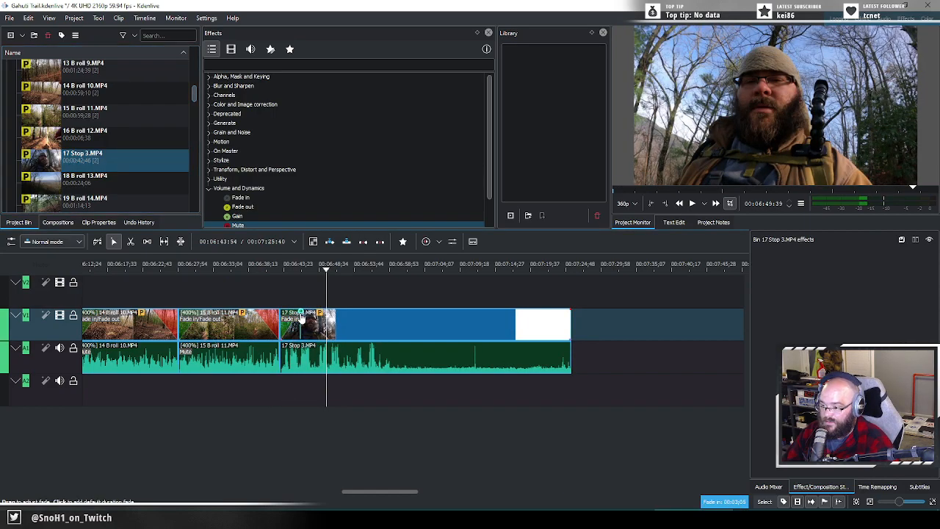
click(561, 315)
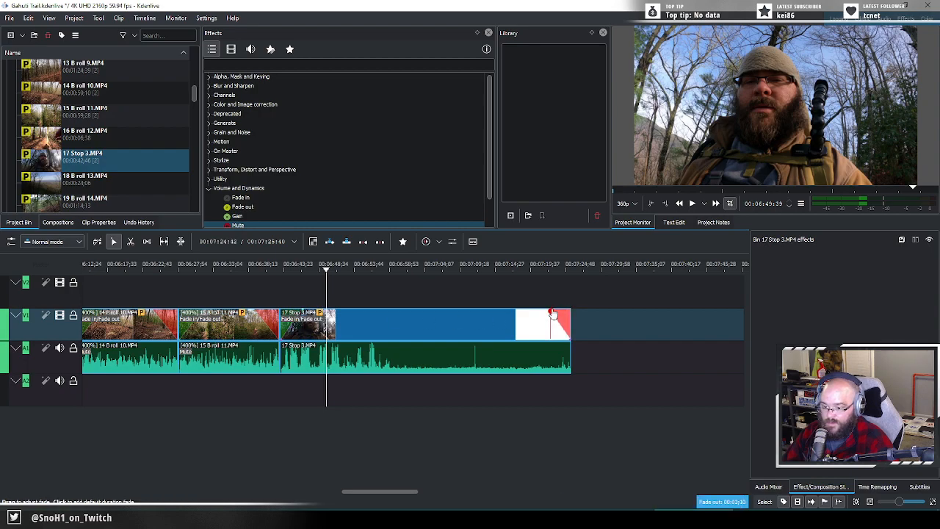
click(283, 431)
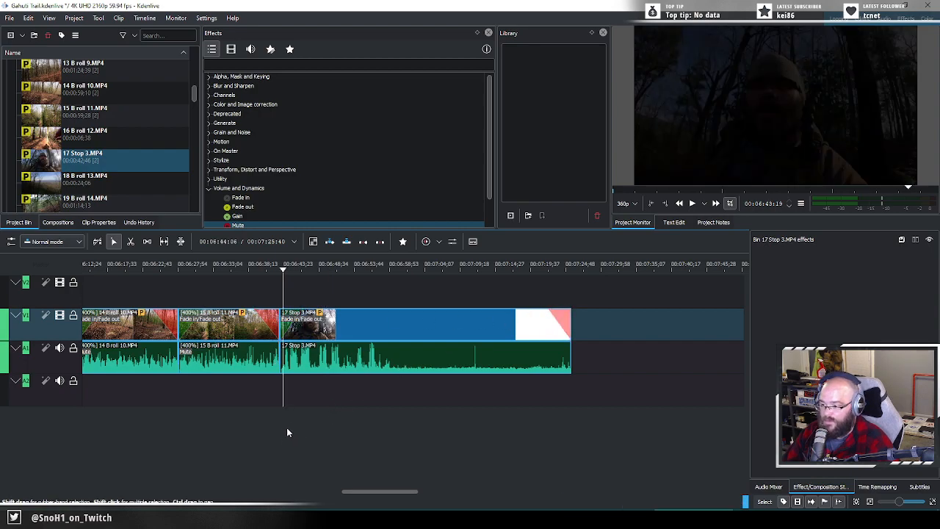
click(691, 203)
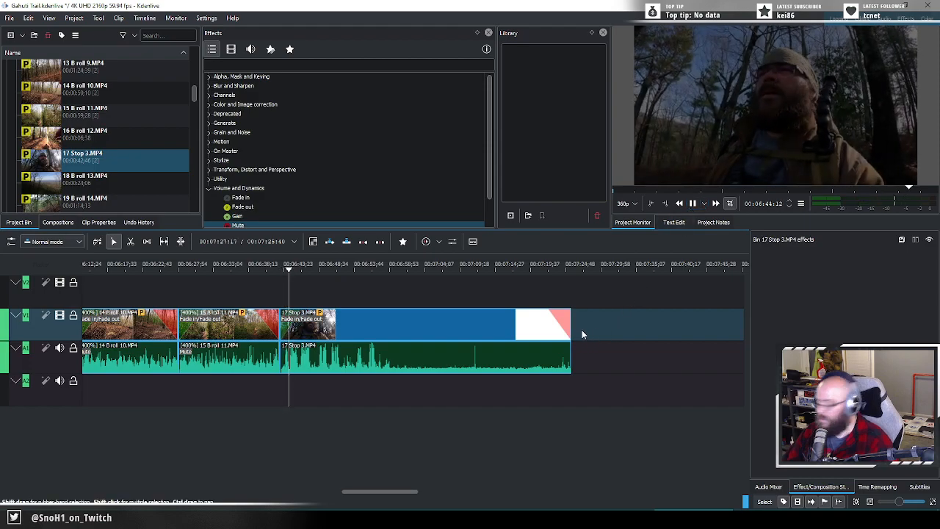
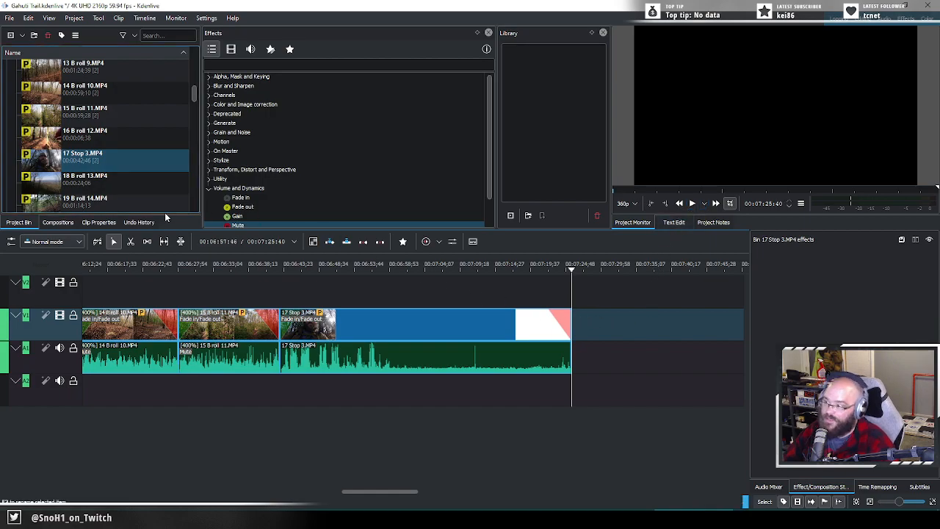
Step: Append 18 B roll 13.MP4 to V1 directly after 17 Stop 3, muted, with fades in and out, and play the transition into it
drag(52, 190, 584, 315)
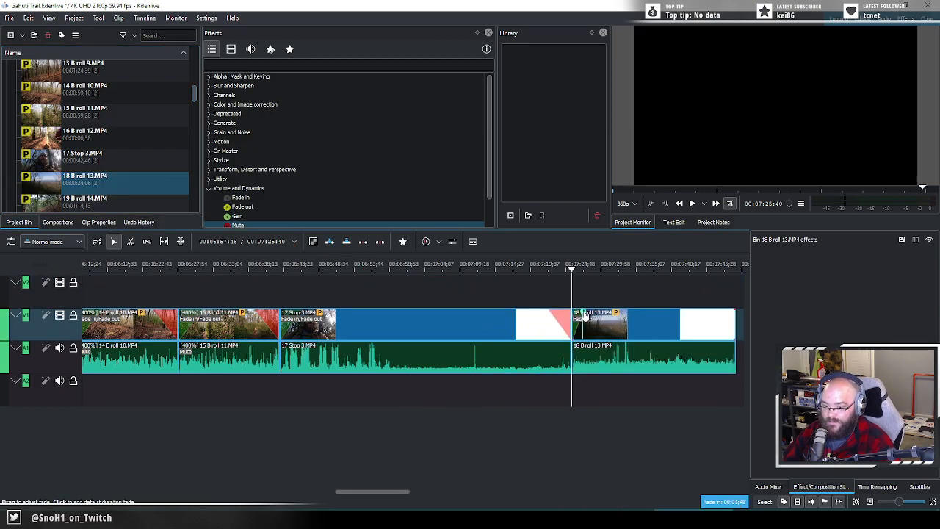
drag(384, 492, 423, 491)
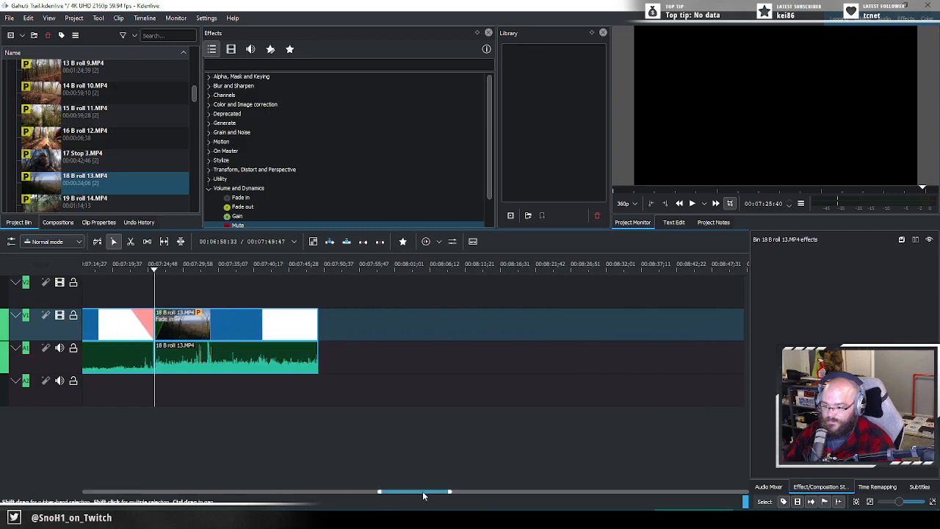
drag(316, 309, 301, 310)
click(235, 217)
click(235, 225)
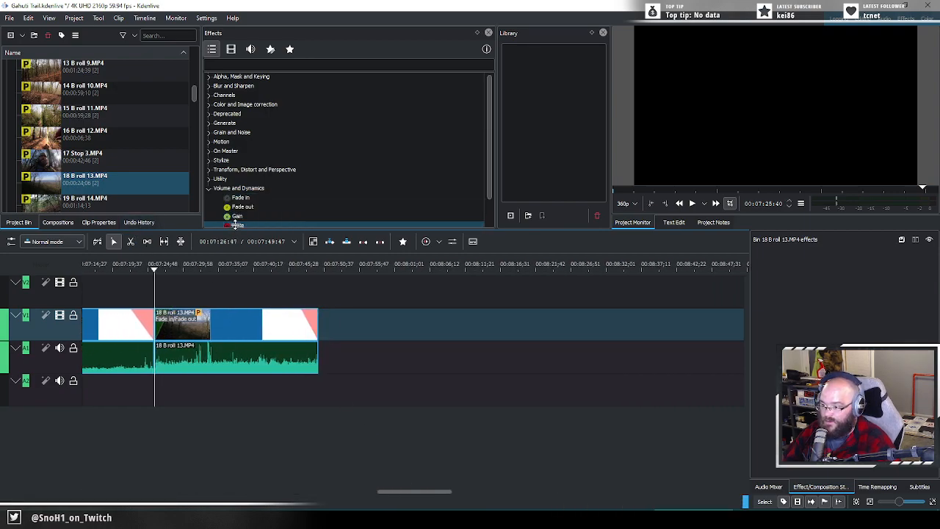
drag(236, 227, 219, 335)
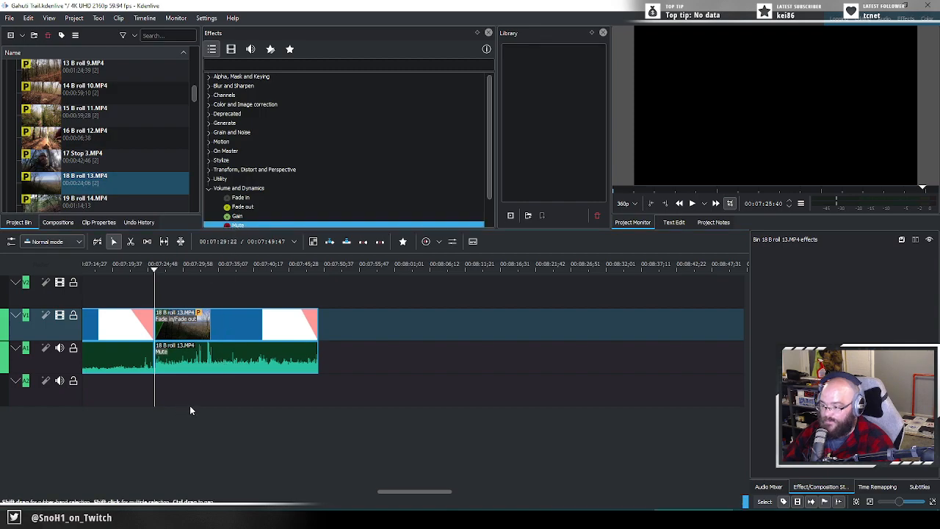
click(141, 393)
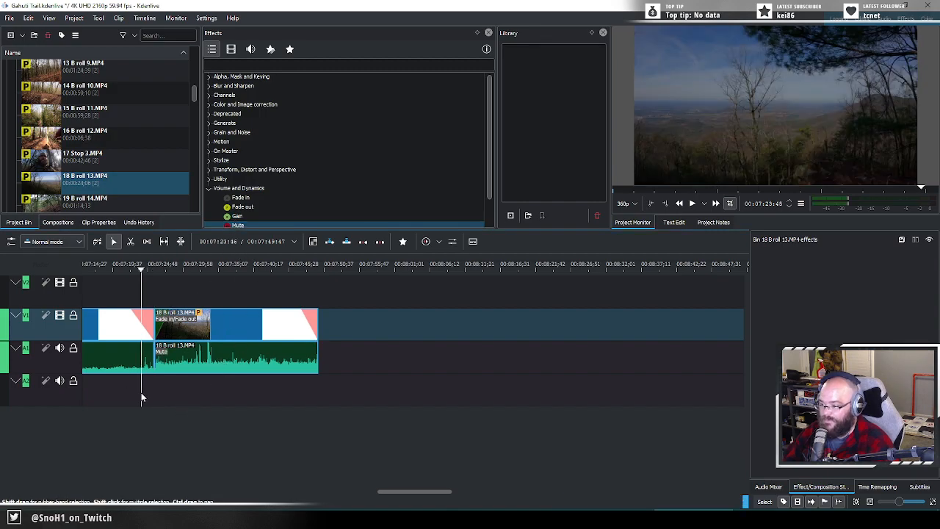
click(690, 205)
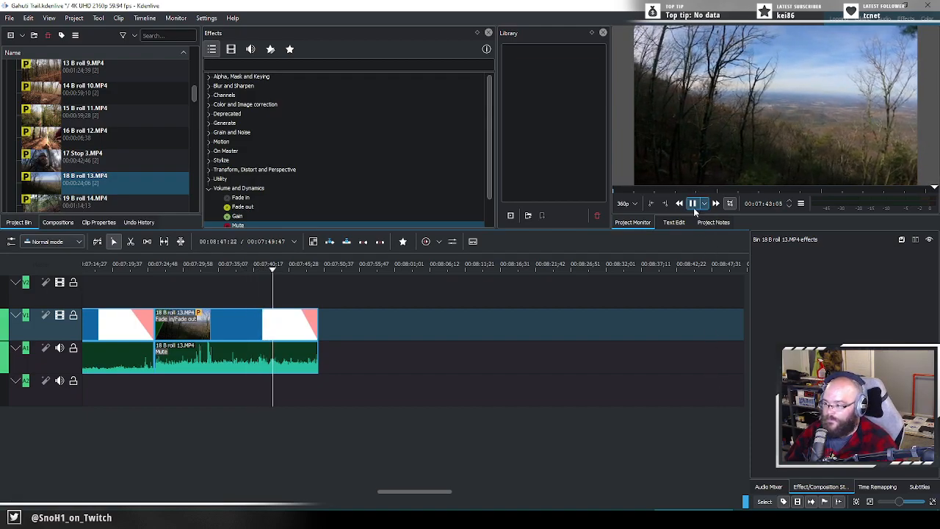
Step: Append 19 B roll 14.MP4 to V1 directly after 18 B roll 13, muted, with a fade in and a fade out
scroll(154, 172, down, 1)
drag(52, 134, 322, 334)
drag(239, 225, 244, 233)
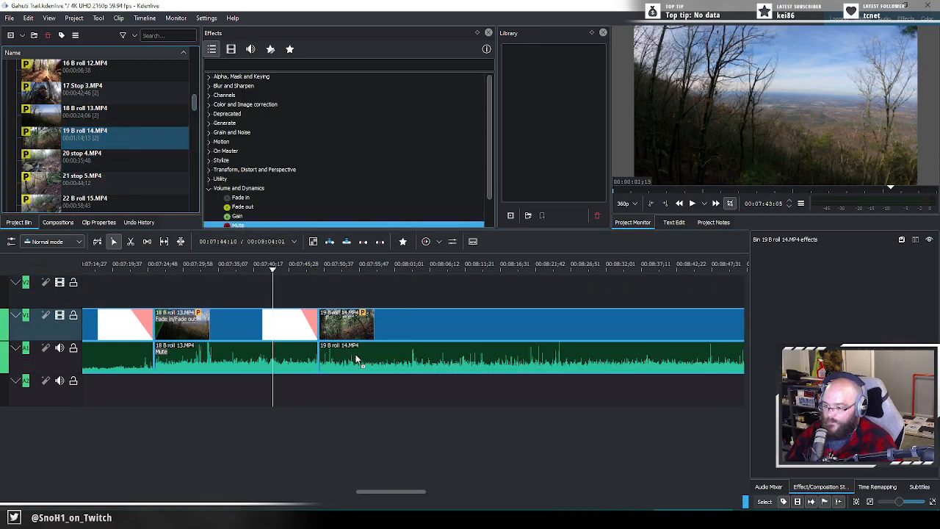
drag(356, 357, 355, 357)
drag(322, 313, 342, 319)
drag(388, 498, 414, 498)
drag(551, 312, 530, 317)
Step: Try a speed of 4400% on the 19 B roll 14 clip
right_click(397, 327)
click(446, 248)
text(4400)
click(553, 307)
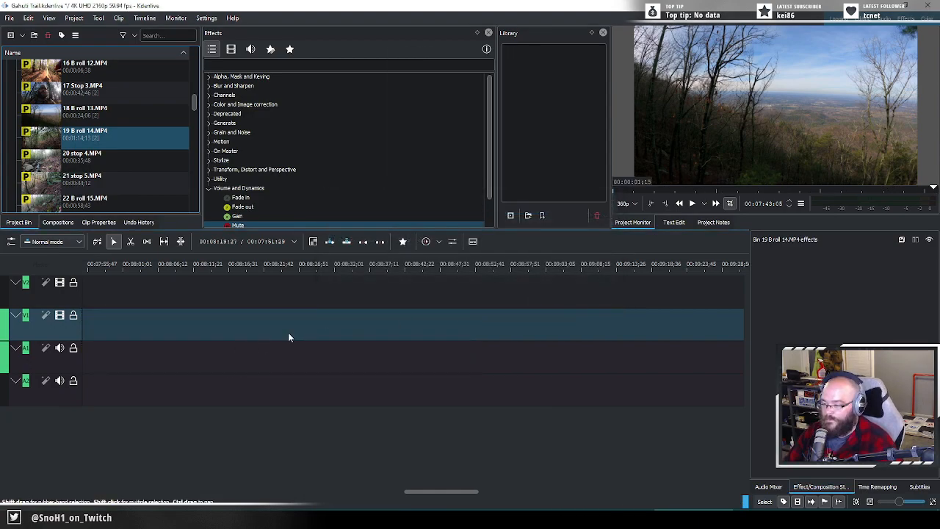
Step: Set the speed of the 19 B roll 14 clip to 400% and play the transition into it from 18 B roll 13
drag(444, 492, 412, 491)
right_click(369, 327)
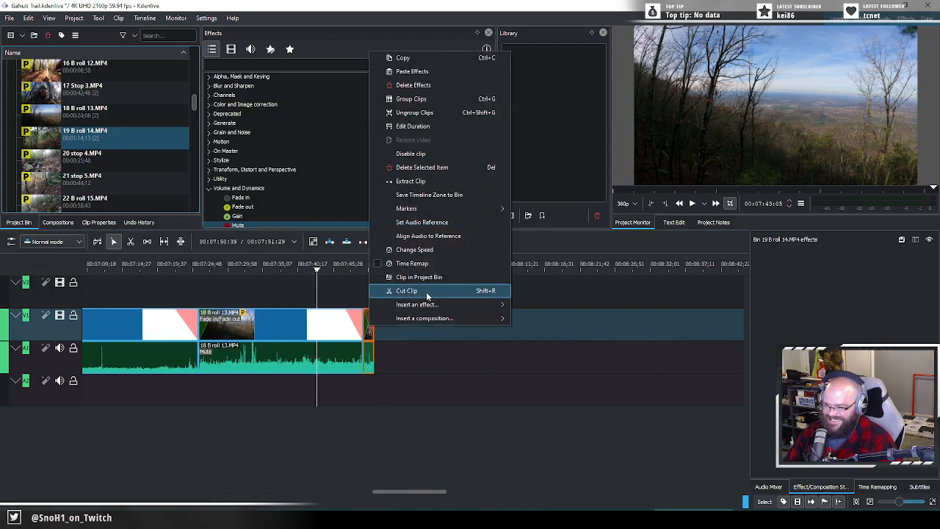
click(415, 249)
text(400)
click(552, 307)
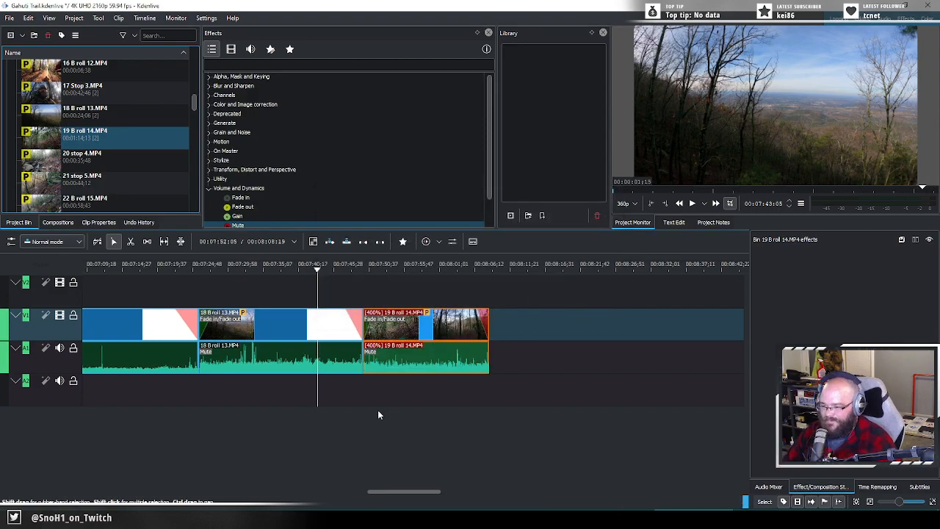
click(358, 445)
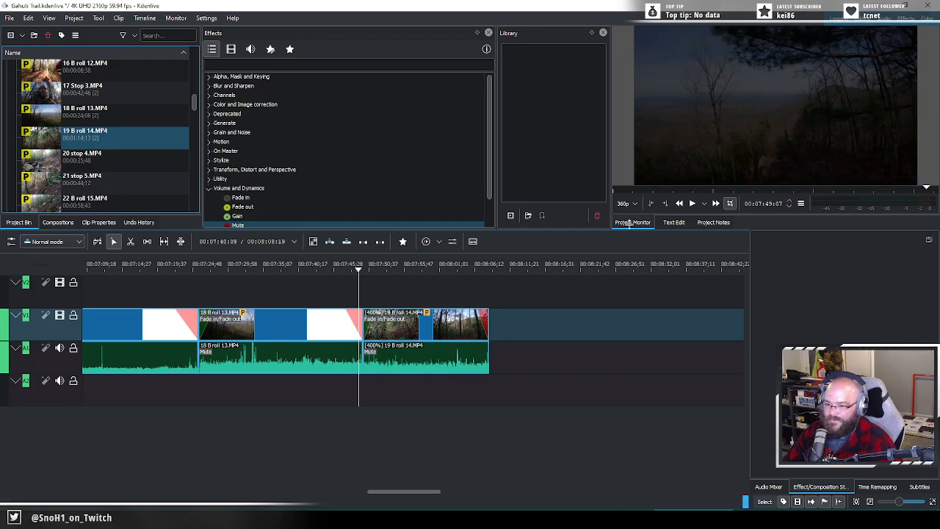
click(692, 204)
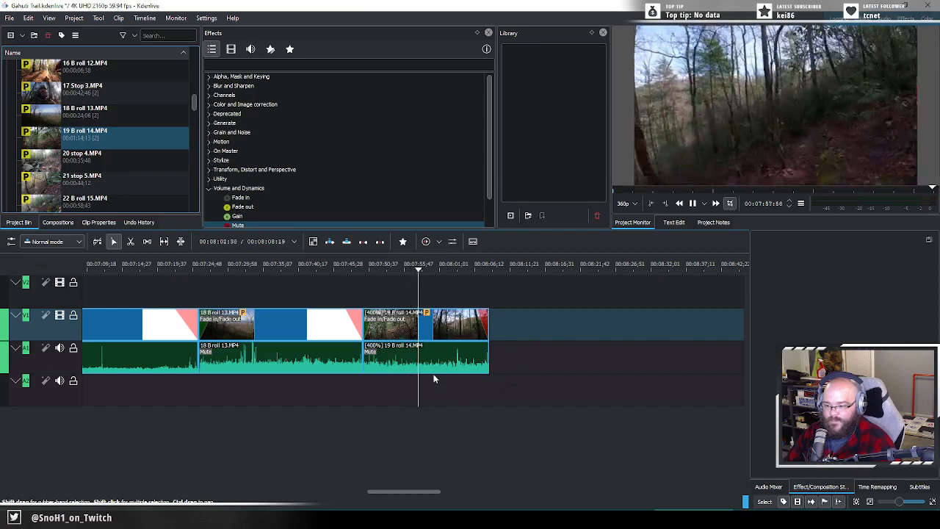
click(692, 203)
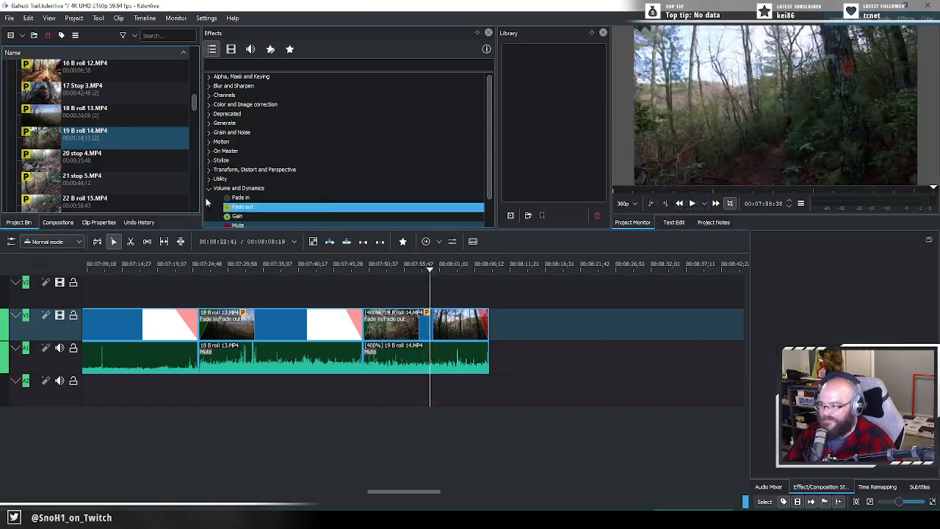
Step: Append 20 stop 4.MP4 to V1 directly after 19 B roll 14 with fades in and out, and play it nearly to its end
click(125, 157)
drag(195, 200, 506, 317)
drag(394, 493, 410, 495)
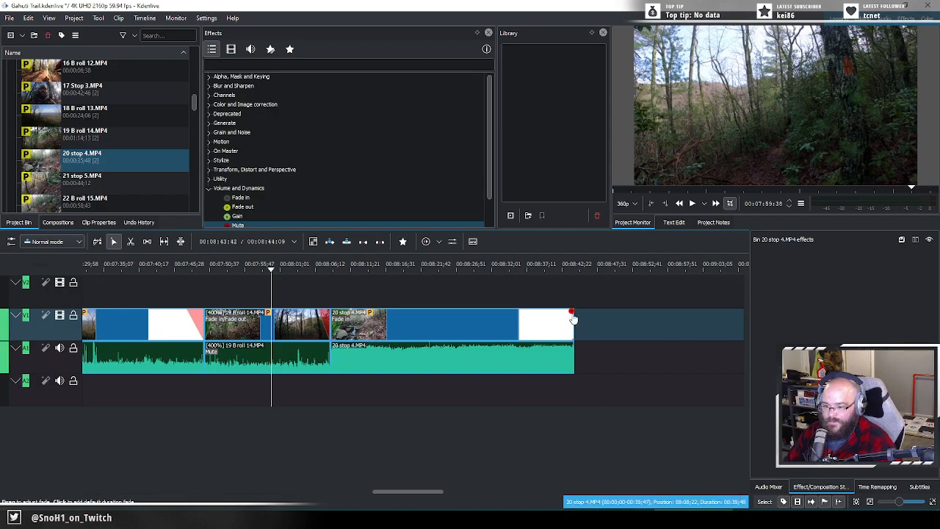
click(330, 396)
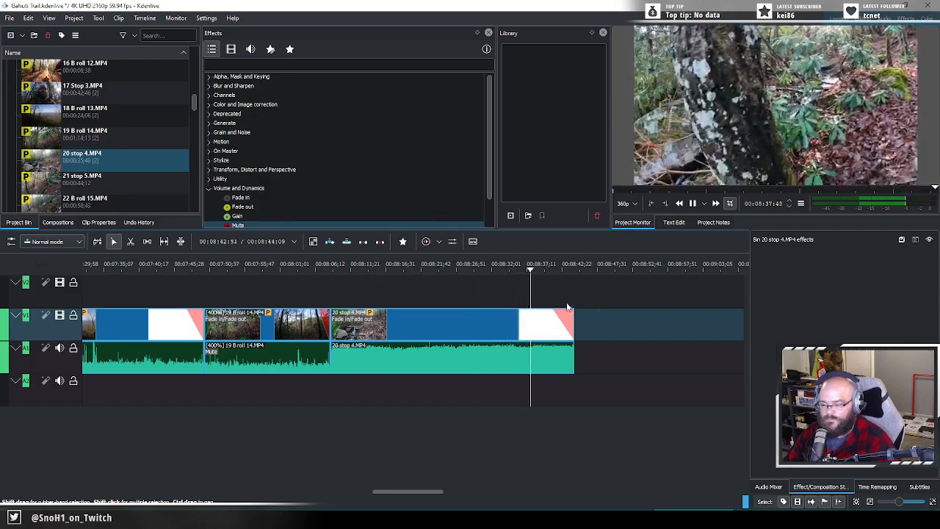
click(692, 205)
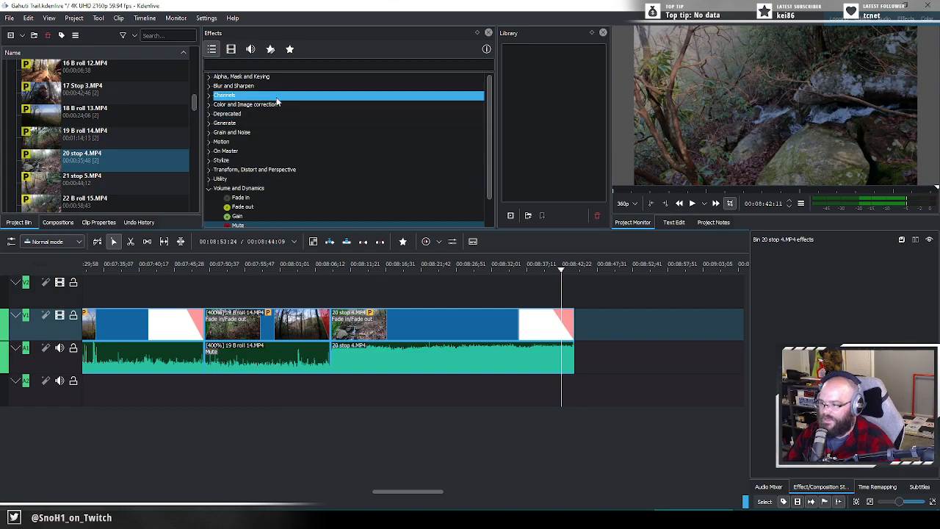
Step: Add the Volume (keyframable) effect to the audio of 20 stop 4 and set its gain to -35 dB
scroll(255, 187, down, 1)
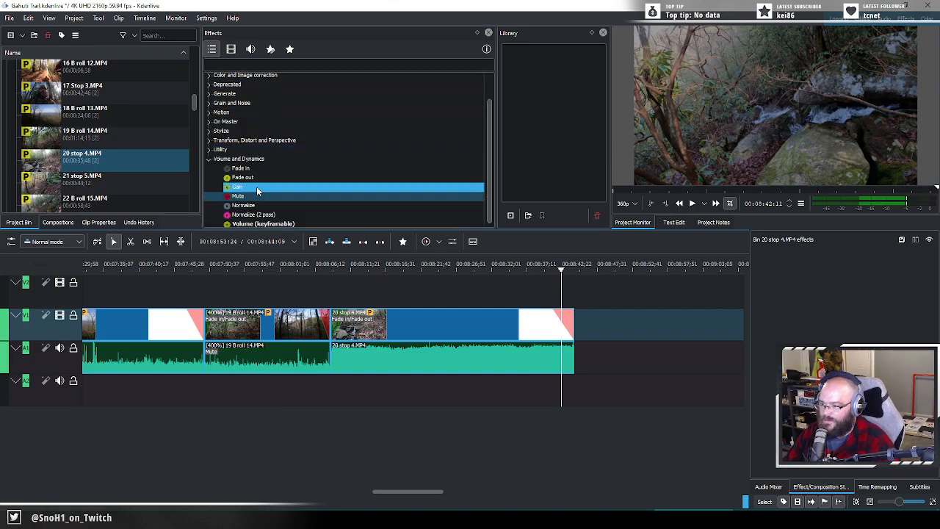
scroll(256, 186, down, 1)
drag(240, 226, 390, 358)
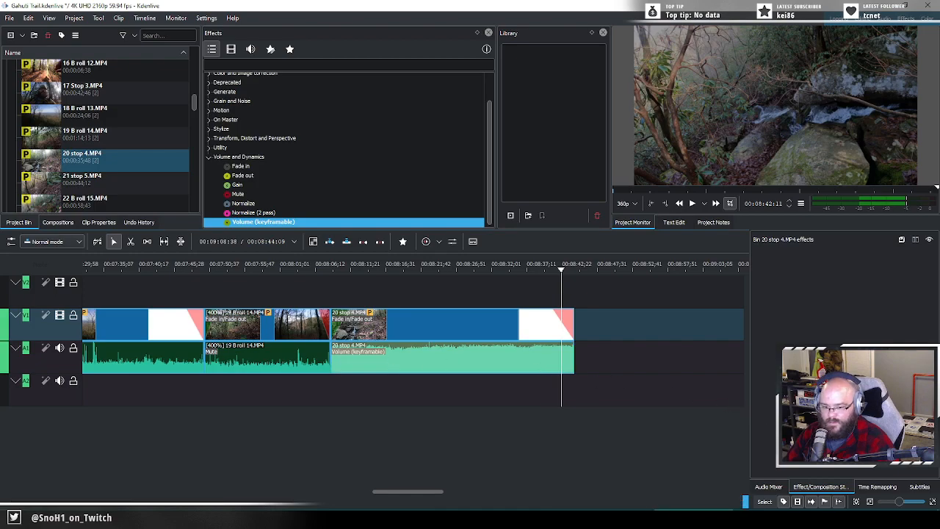
click(422, 359)
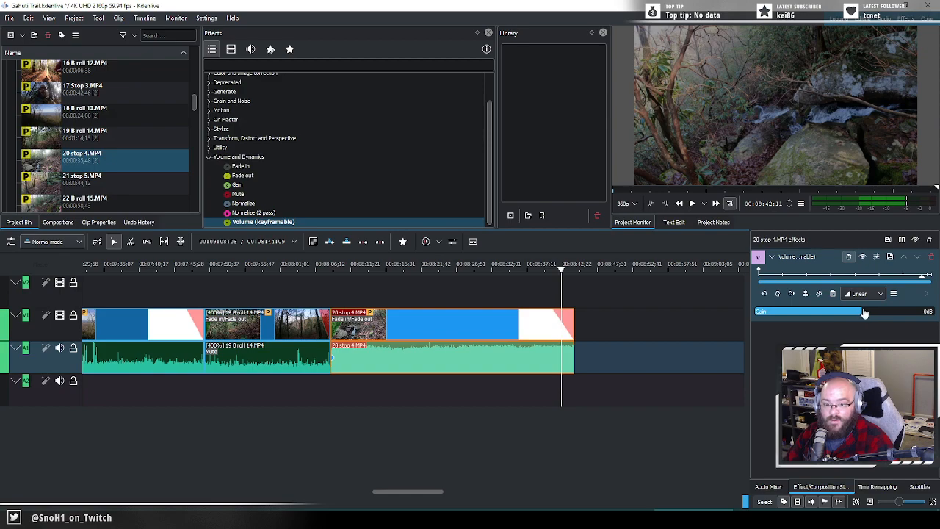
drag(859, 316, 839, 316)
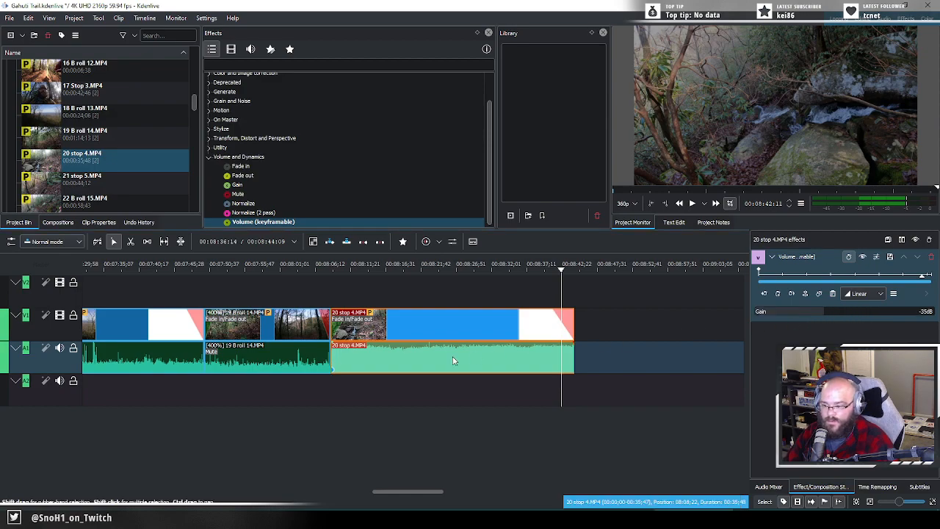
Step: Play the transition into 20 stop 4 and set the gain of its volume effect to -11 dB while listening
click(322, 389)
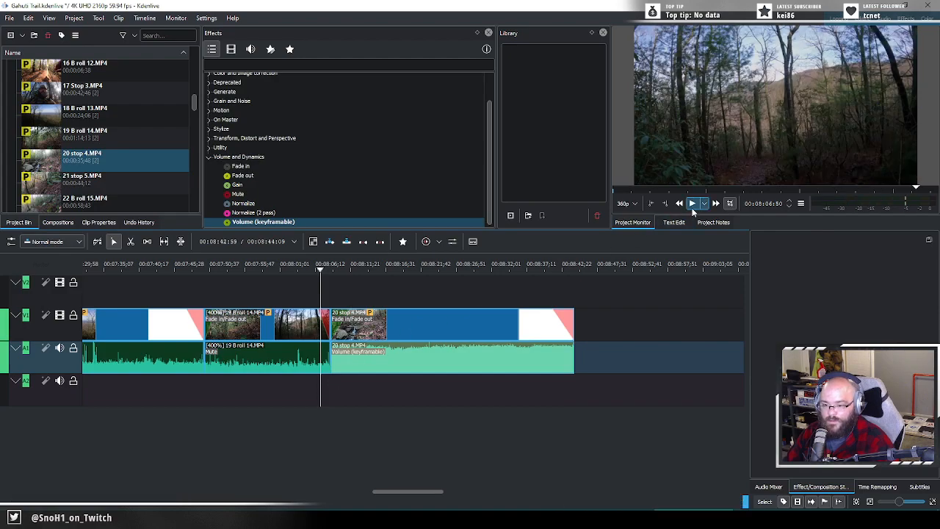
click(691, 203)
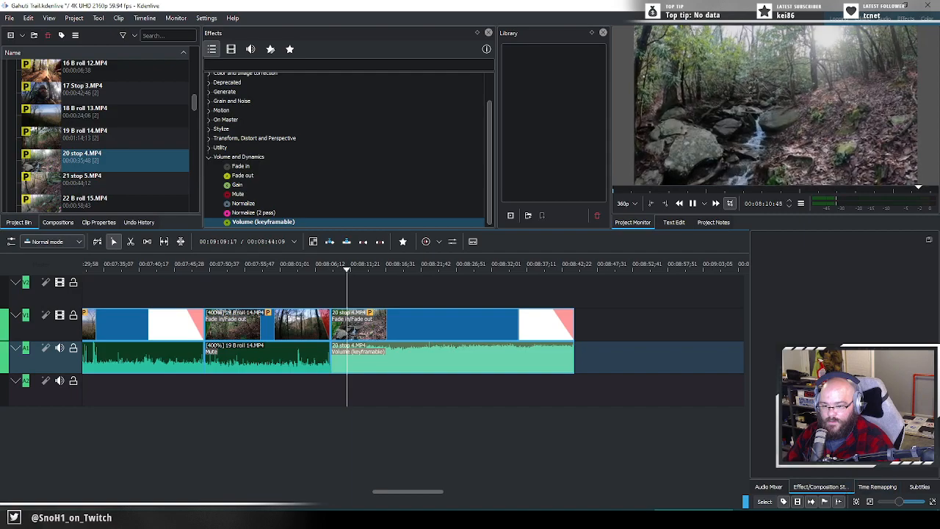
click(453, 356)
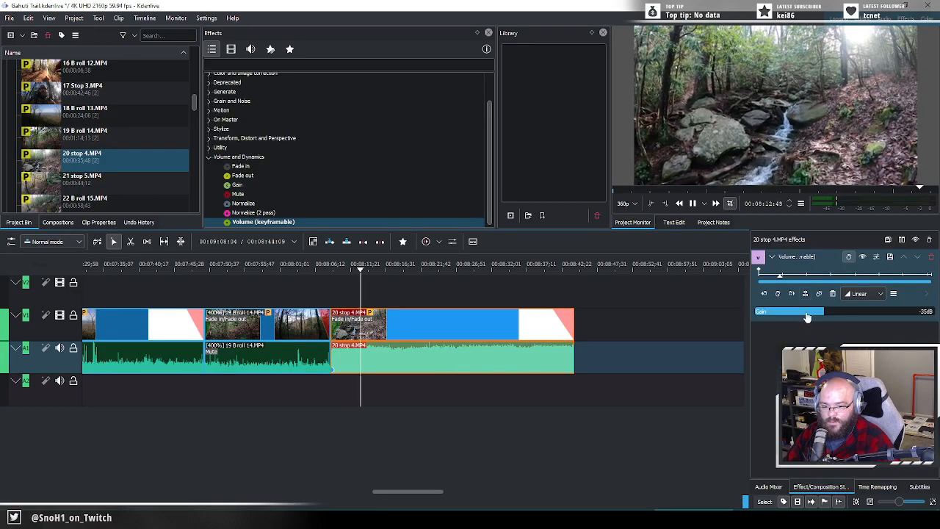
drag(798, 314, 851, 316)
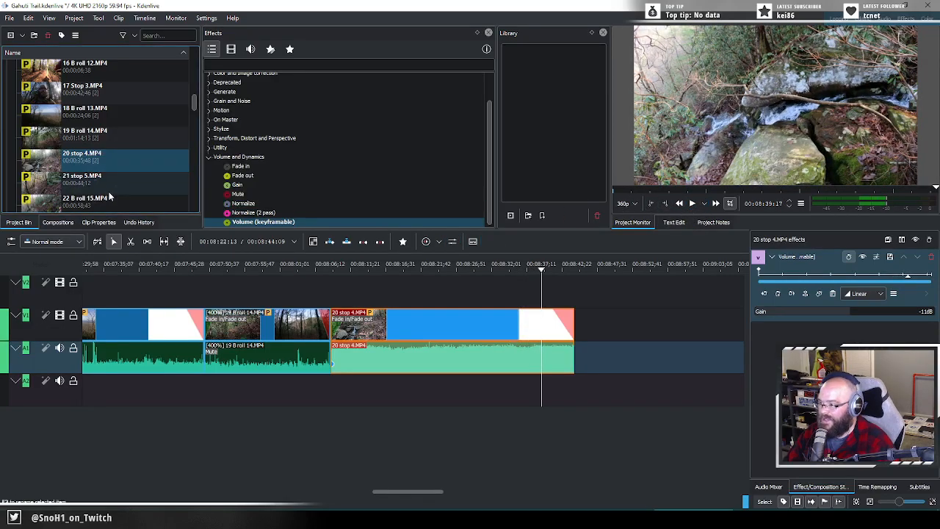
Step: Append 21 stop 5.MP4 to V1 directly after 20 stop 4 and scrub through its footage from the opening to near the end
drag(53, 189, 585, 330)
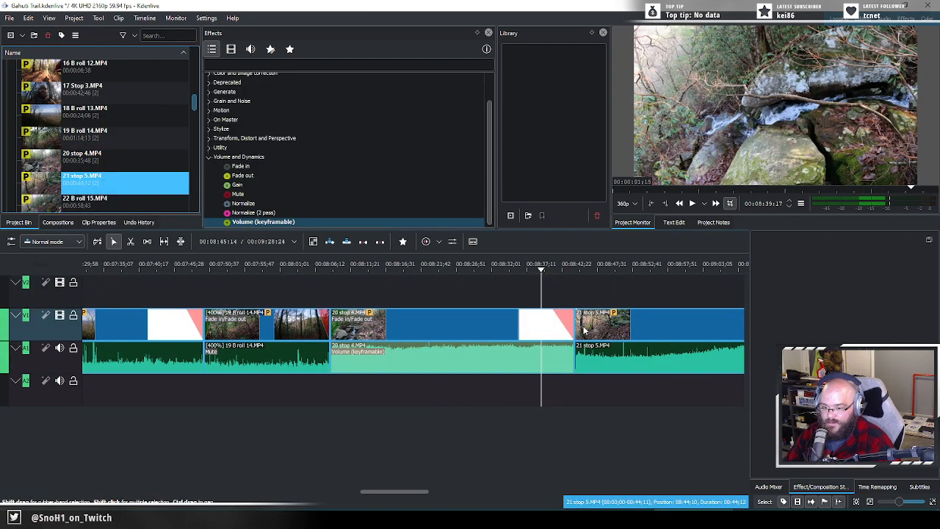
click(590, 390)
drag(596, 393, 608, 393)
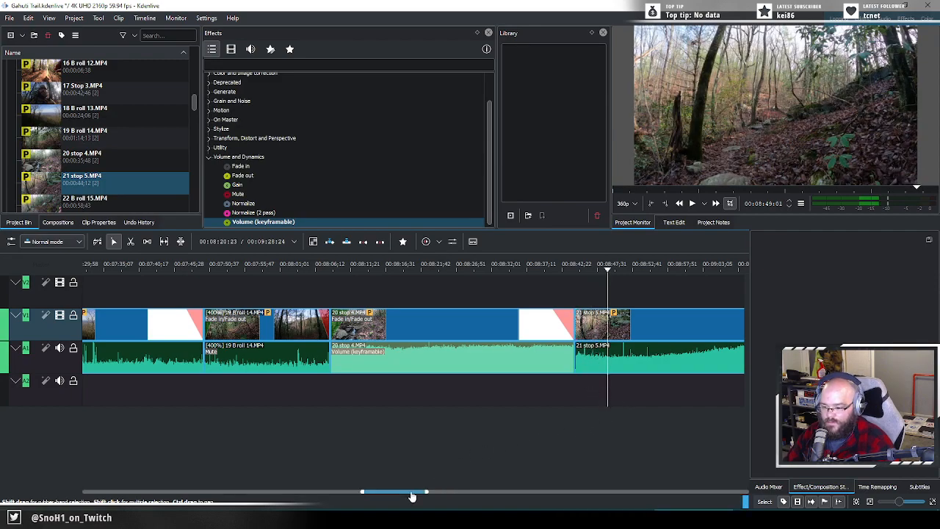
scroll(423, 474, down, 4)
click(434, 363)
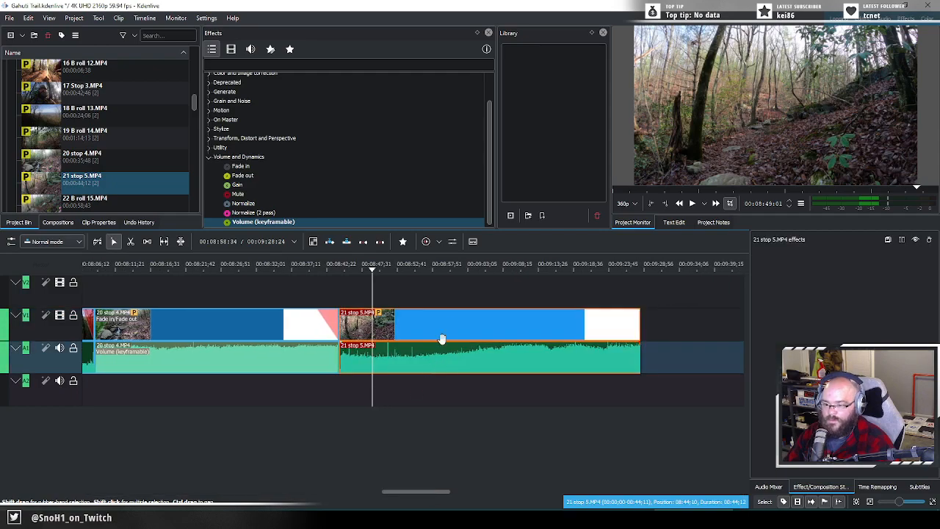
click(440, 399)
click(470, 399)
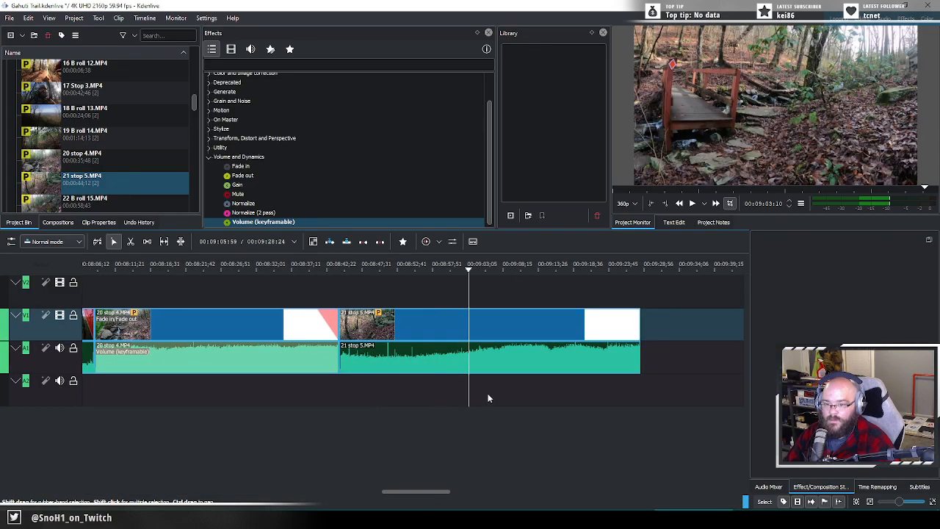
click(489, 397)
drag(515, 381, 576, 395)
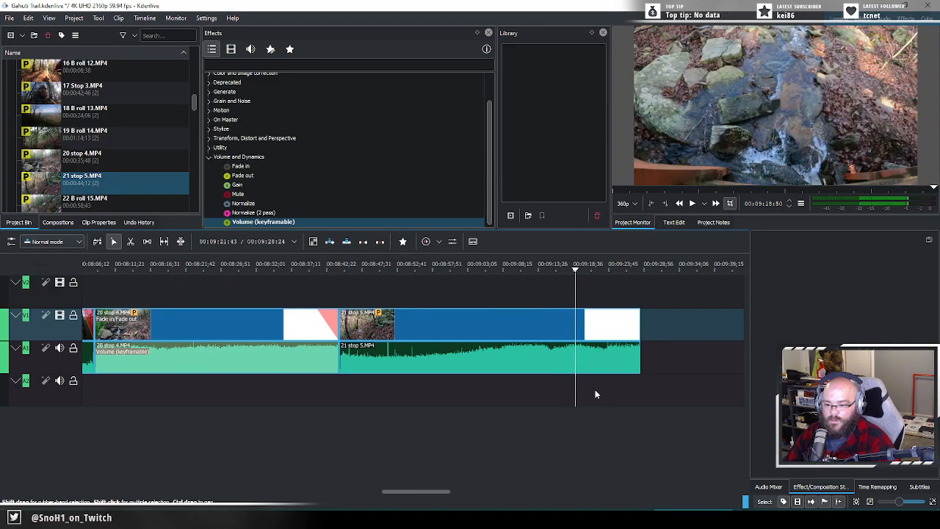
click(595, 394)
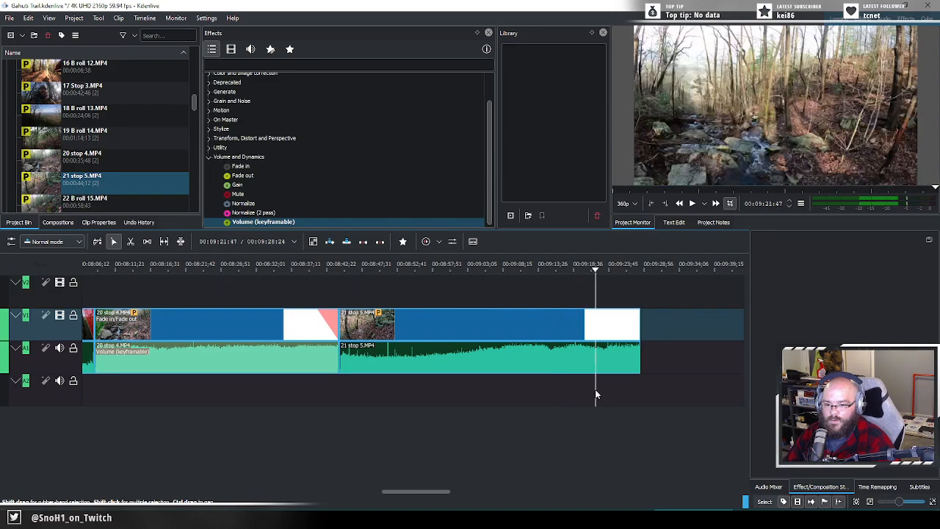
Step: Find the bridge in 21 stop 5 at about 00:09:04 and cut the clip there with the Razor tool
click(445, 386)
click(461, 392)
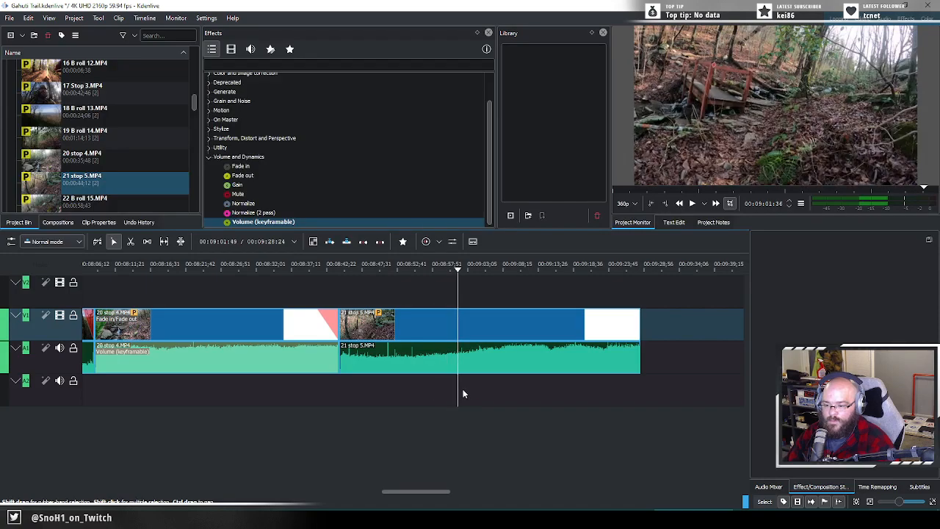
click(477, 397)
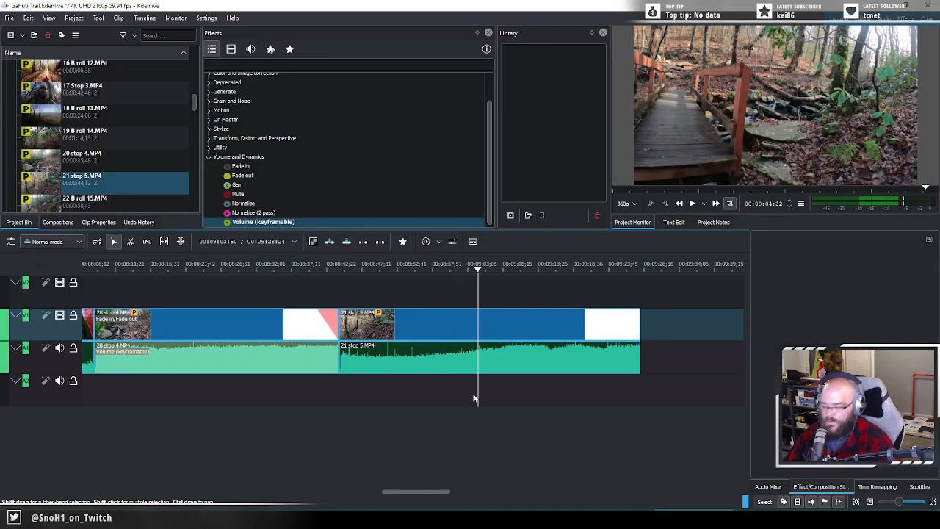
click(132, 243)
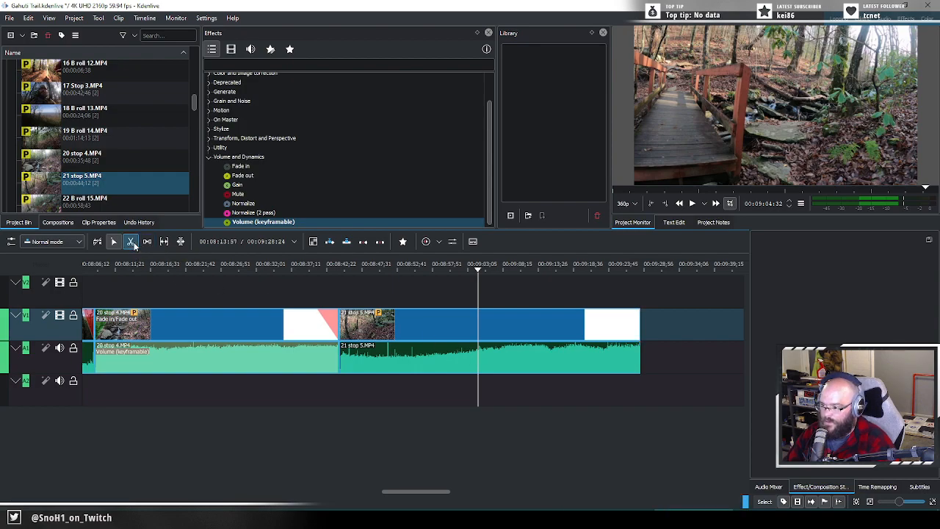
click(114, 241)
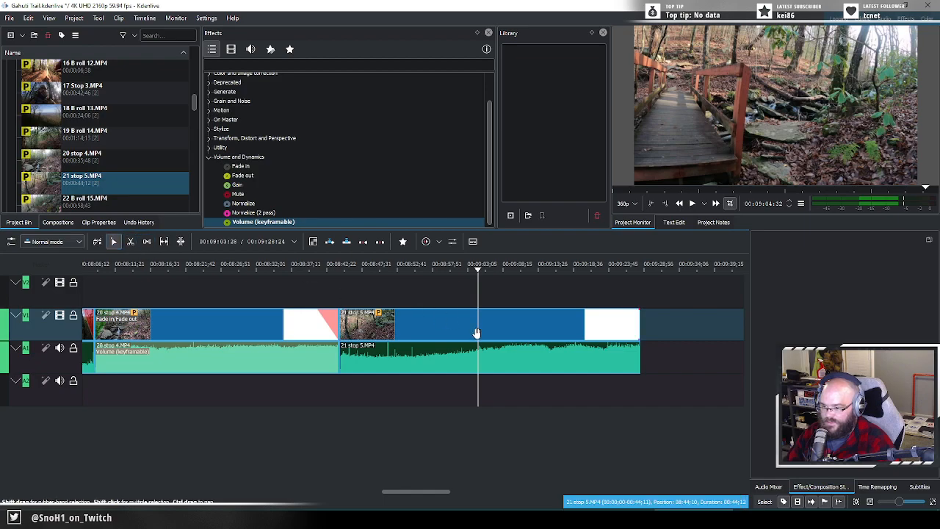
key(x)
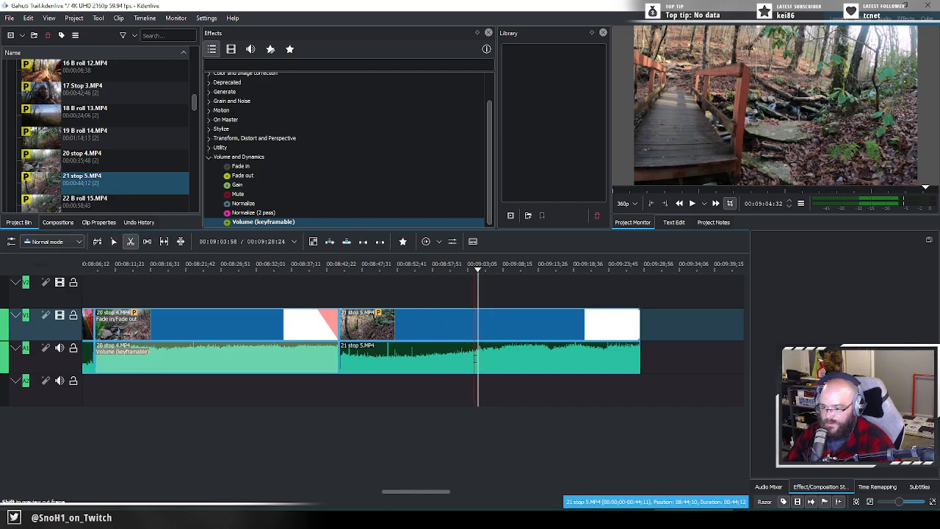
click(478, 358)
right_click(513, 409)
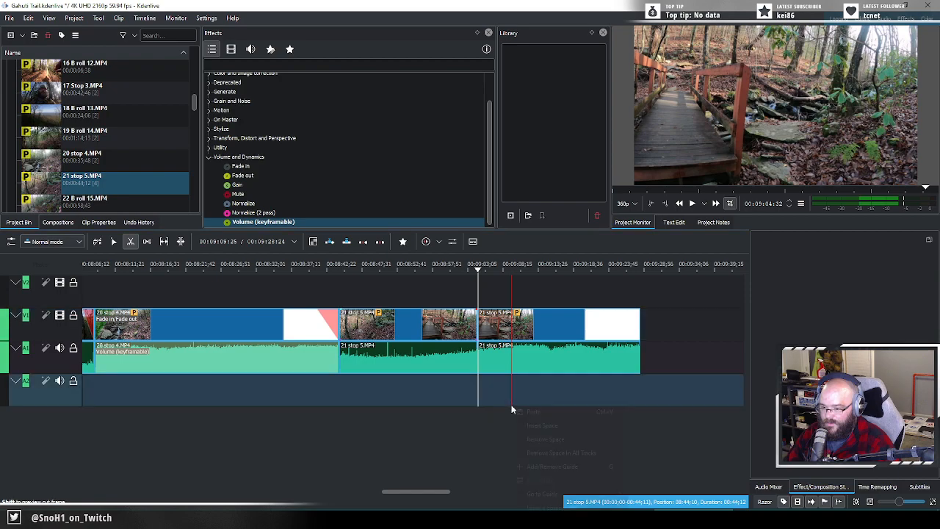
click(440, 361)
click(431, 361)
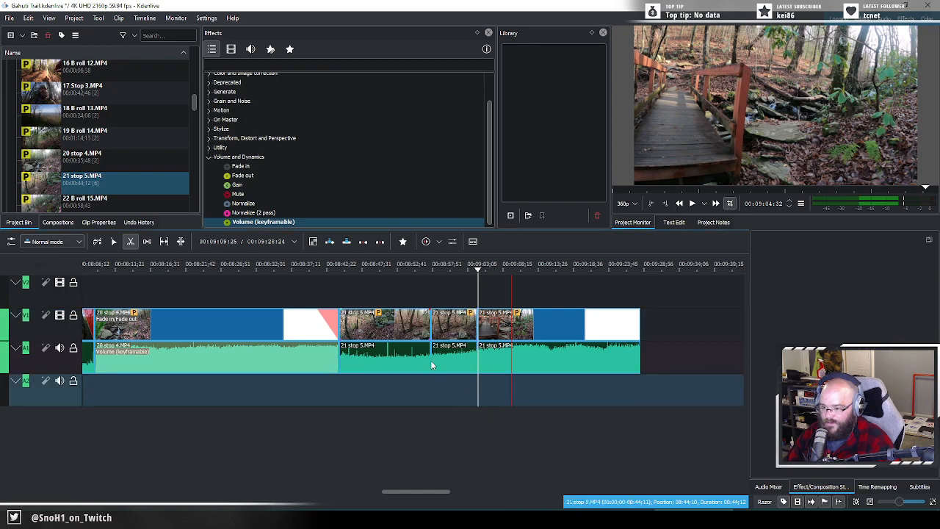
key(ctrl+z)
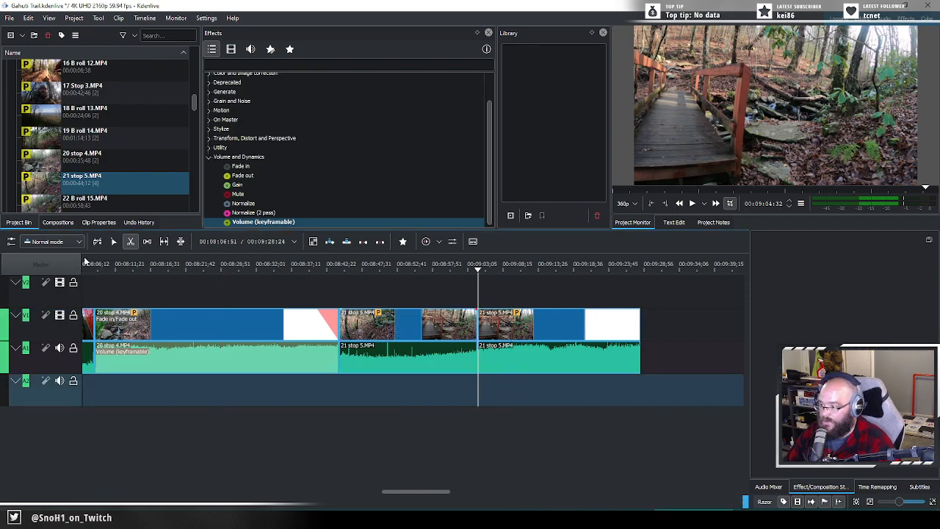
Step: Fade in the first part of 21 stop 5 and add the Mute effect to its audio
click(114, 245)
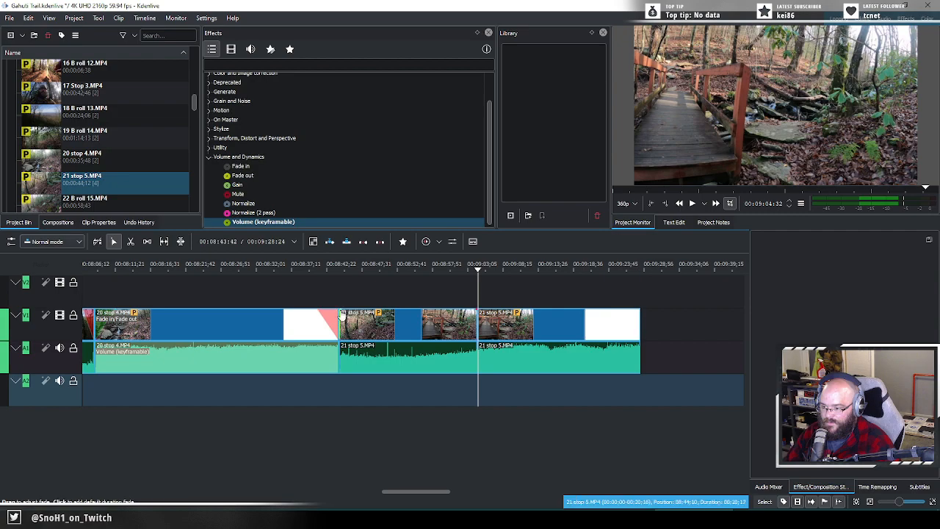
drag(341, 314, 354, 314)
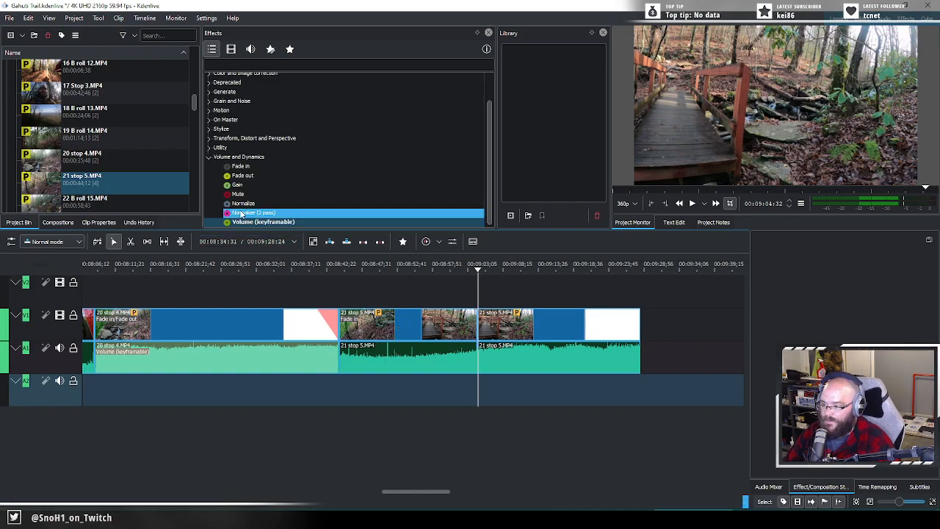
drag(237, 194, 328, 294)
drag(387, 357, 387, 357)
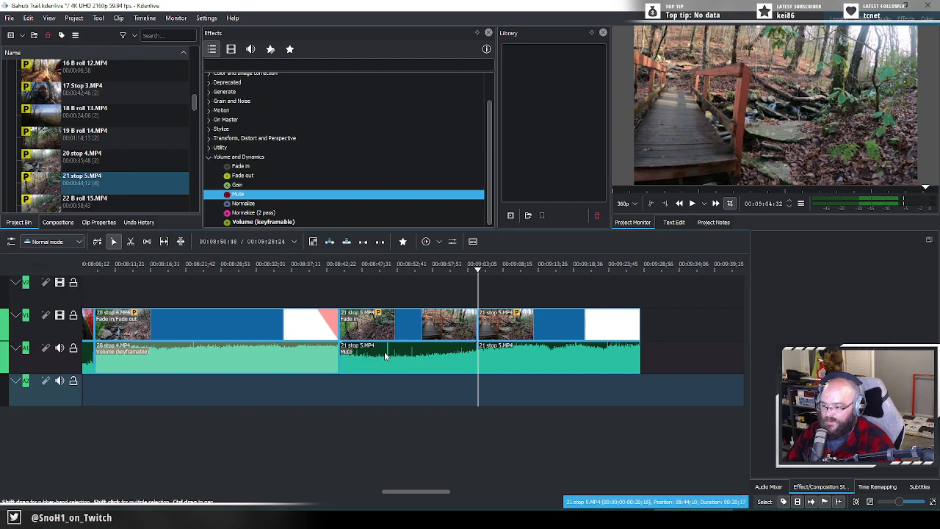
Step: Set the speed of the first part of 21 stop 5 to 400% and move the second part directly behind it
right_click(412, 323)
click(460, 251)
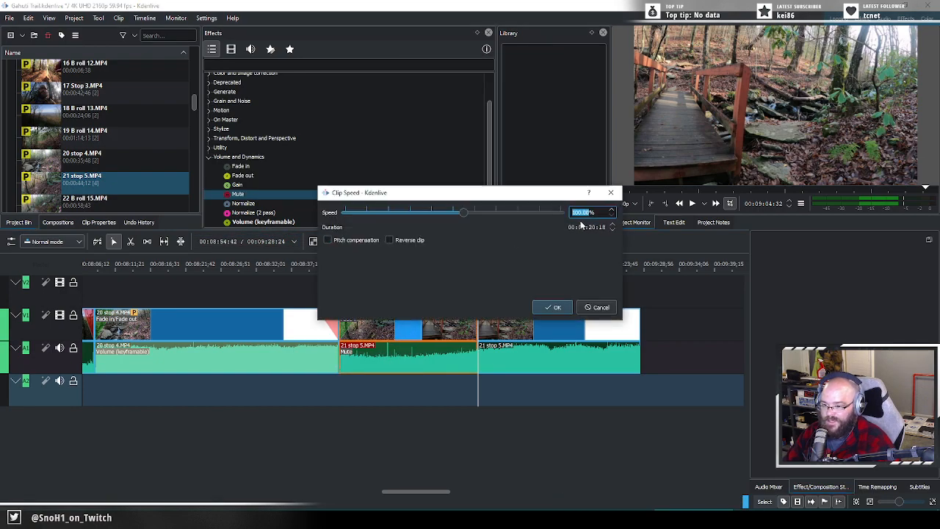
click(557, 307)
drag(560, 324, 462, 333)
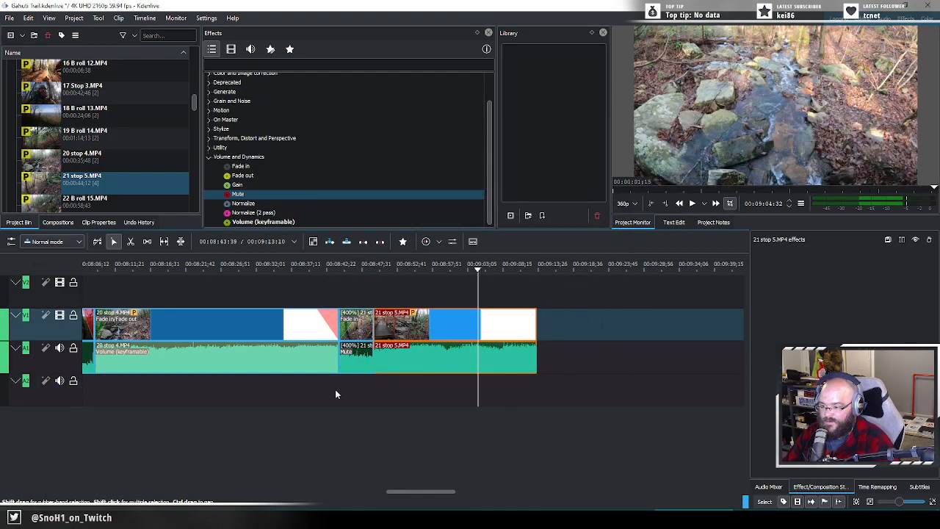
Step: Play the transition from 20 stop 4 and add the Volume (keyframable) effect to the second part of 21 stop 5
click(335, 389)
click(690, 204)
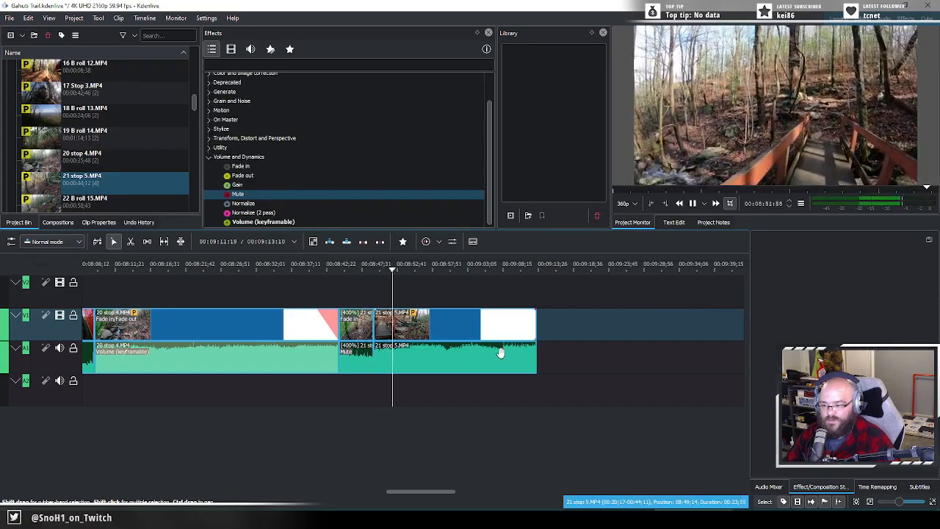
drag(259, 223, 429, 352)
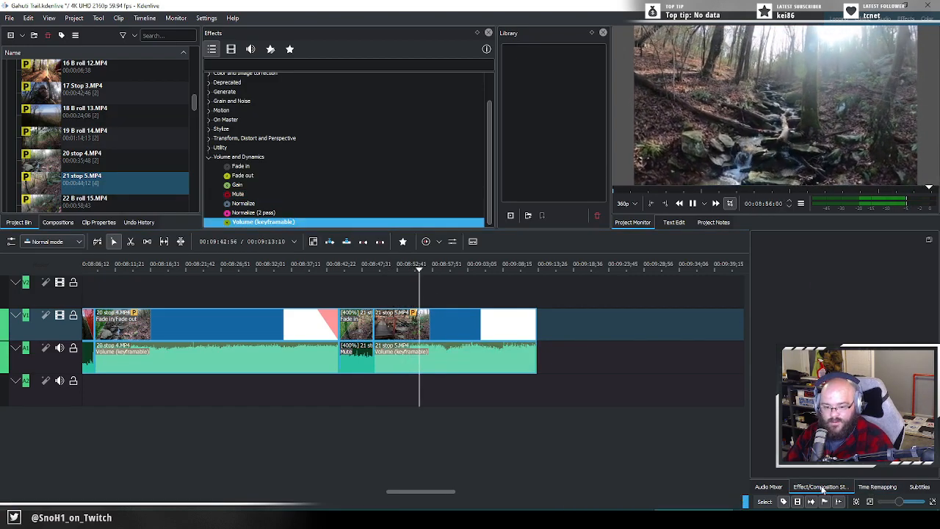
click(431, 351)
Step: Set the gain of the second part of 21 stop 5 to -11 dB while listening, and fade out its end
click(851, 314)
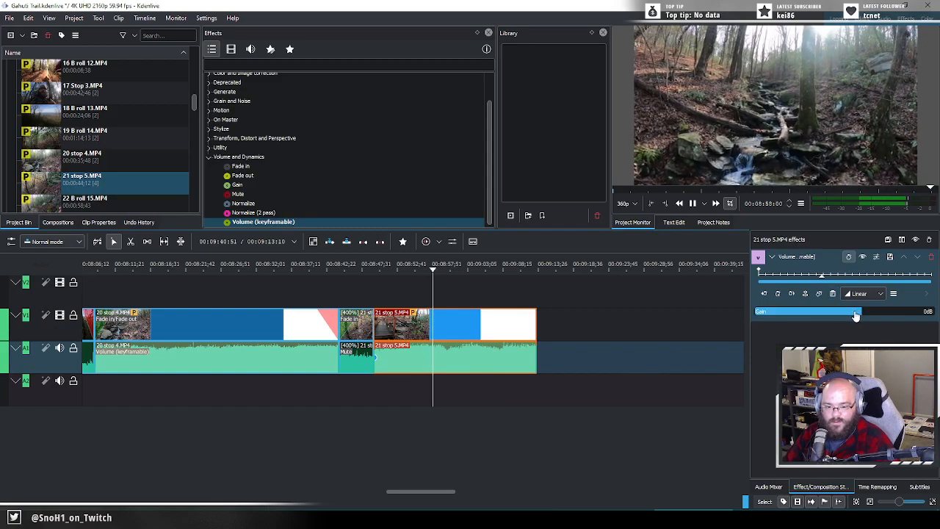
drag(851, 315, 854, 315)
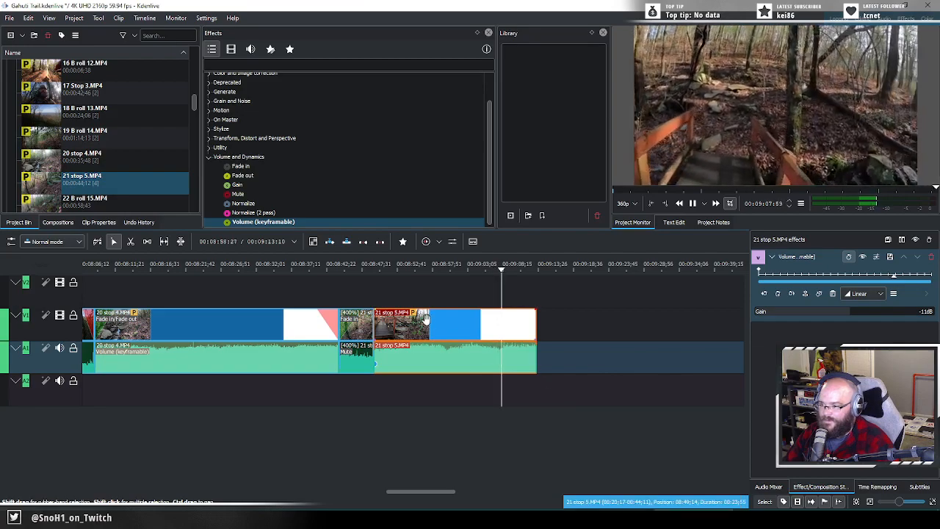
click(692, 205)
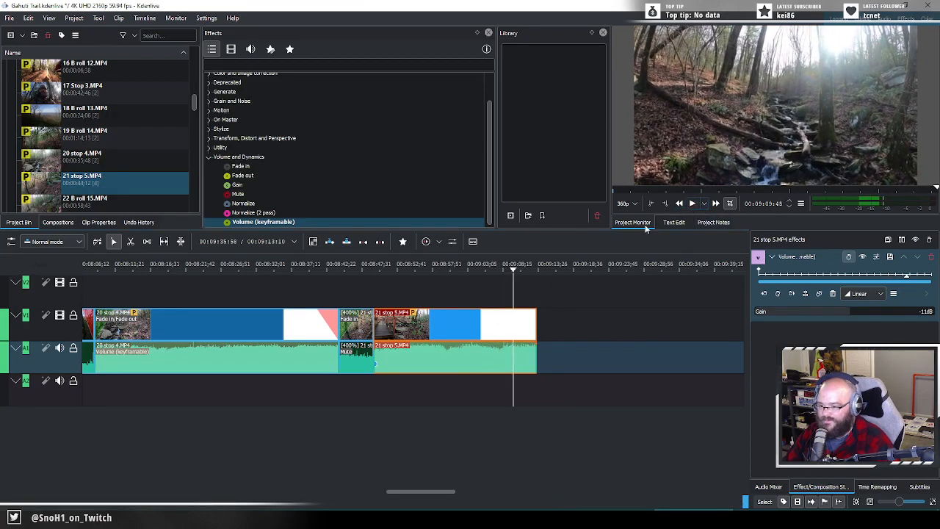
drag(533, 313, 511, 316)
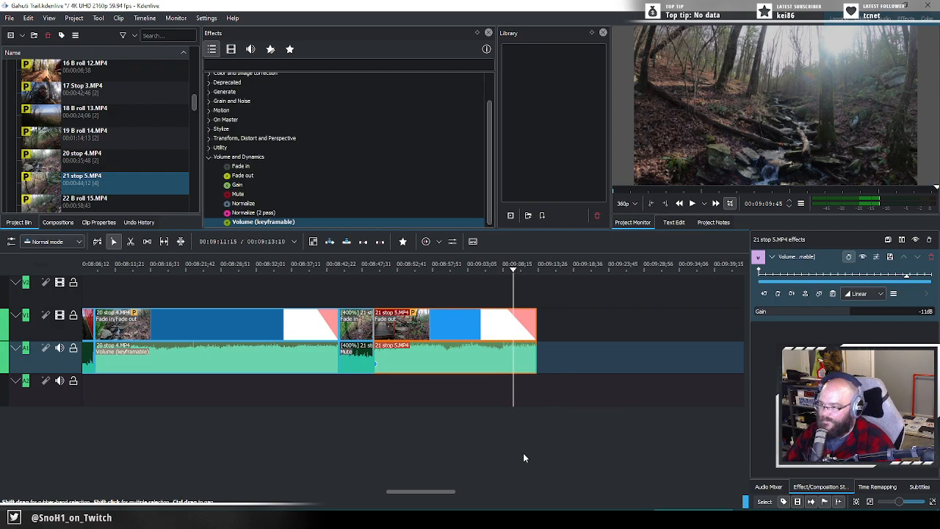
Step: Append 22 B roll 15.MP4 to V1 directly after 21 stop 5, muted and with fades in and out
drag(81, 202, 542, 334)
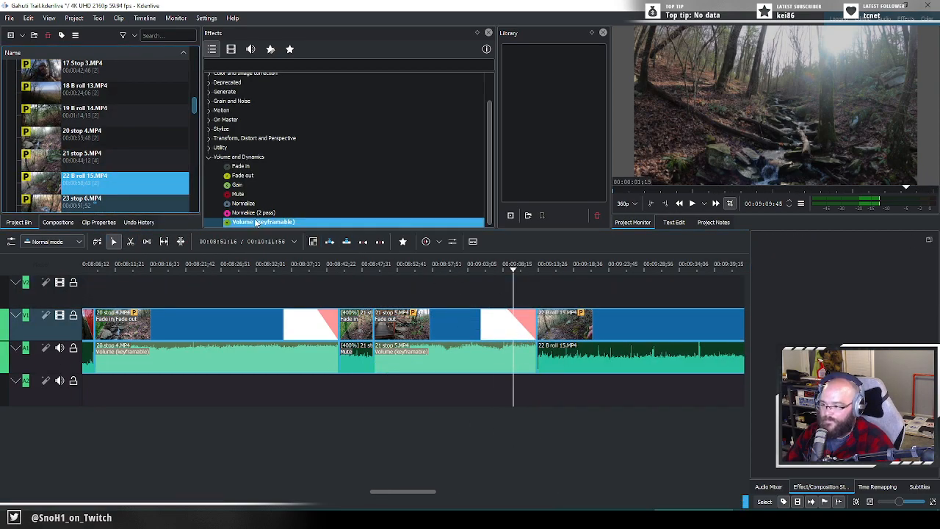
drag(240, 195, 542, 327)
drag(569, 360, 569, 360)
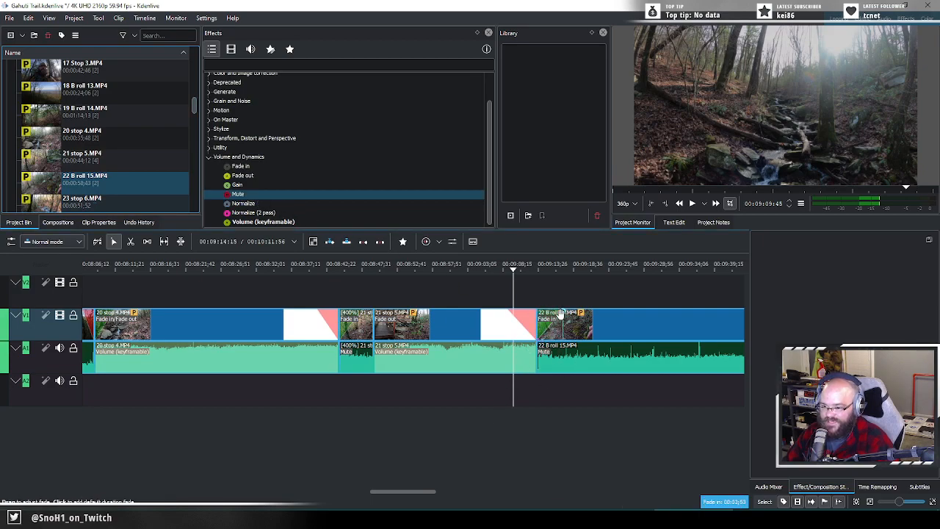
drag(402, 491, 433, 491)
drag(601, 313, 581, 314)
Step: Set the speed of 22 B roll 15 to 400%
right_click(328, 330)
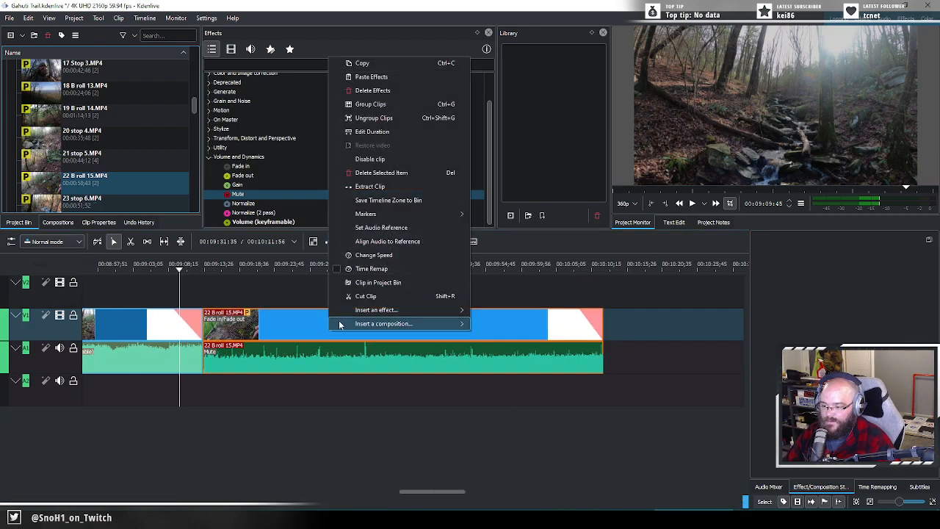
click(394, 255)
text(400)
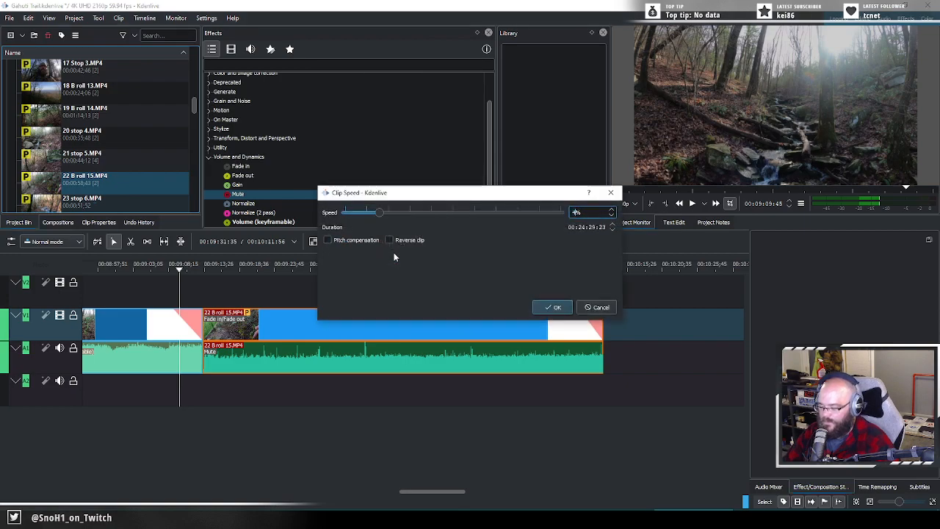
click(556, 308)
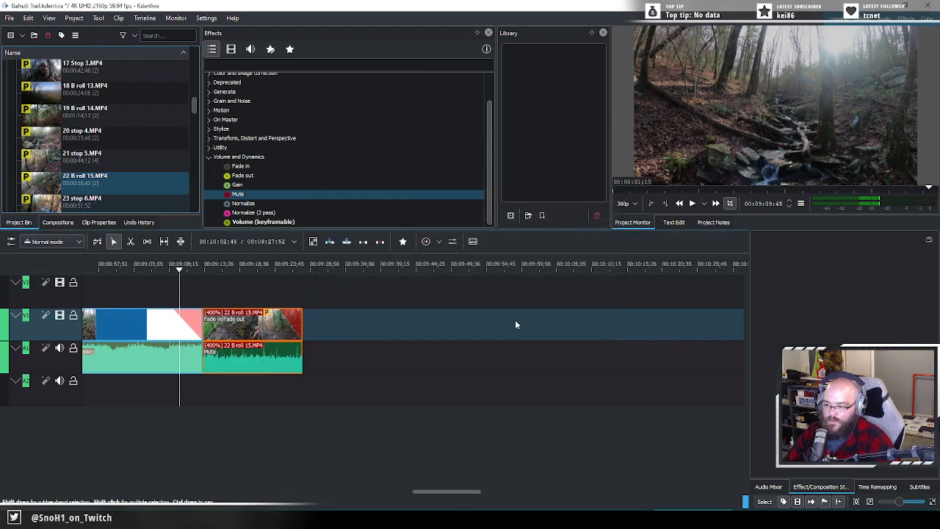
Step: Play the transition from 21 stop 5 into 22 B roll 15
click(196, 436)
click(692, 204)
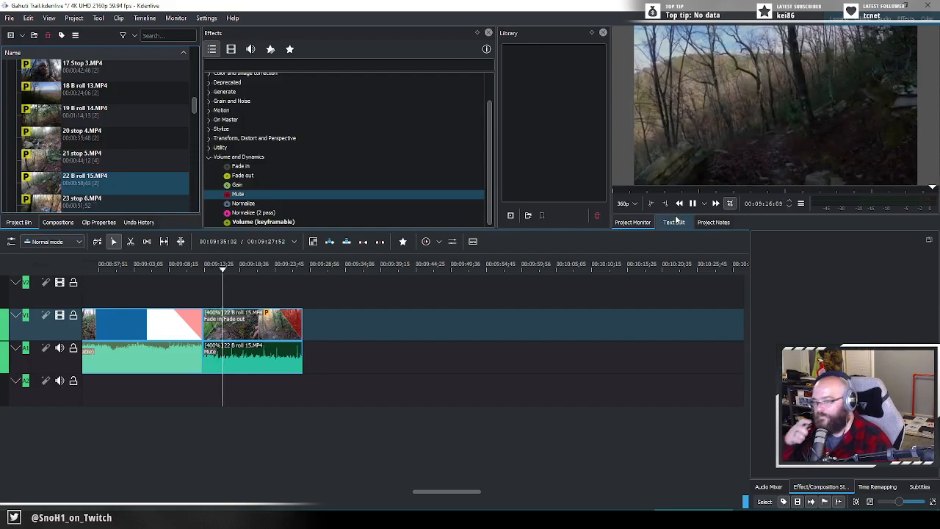
scroll(129, 161, down, 1)
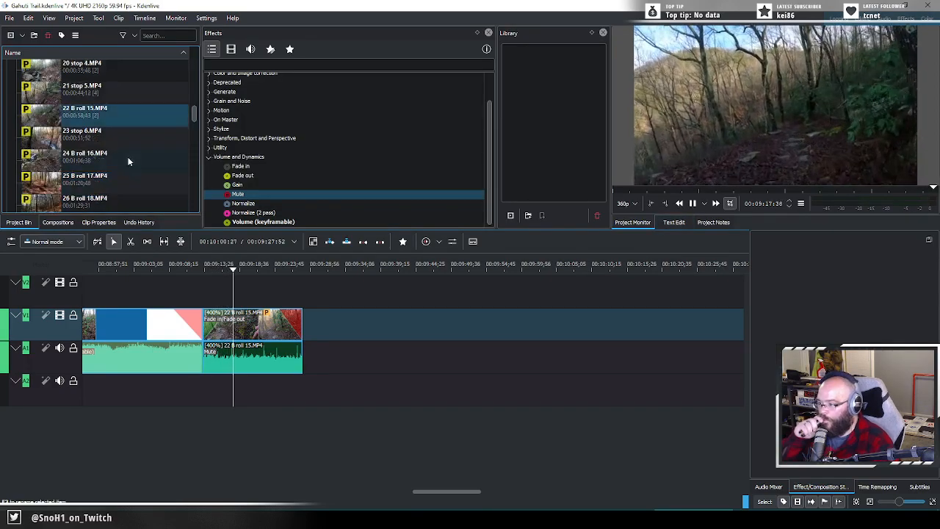
click(692, 203)
Step: Append 23 stop 6.MP4 to V1 directly after 22 B roll 15 and scrub through its footage
drag(71, 146, 311, 336)
click(351, 399)
drag(351, 399, 373, 401)
click(423, 400)
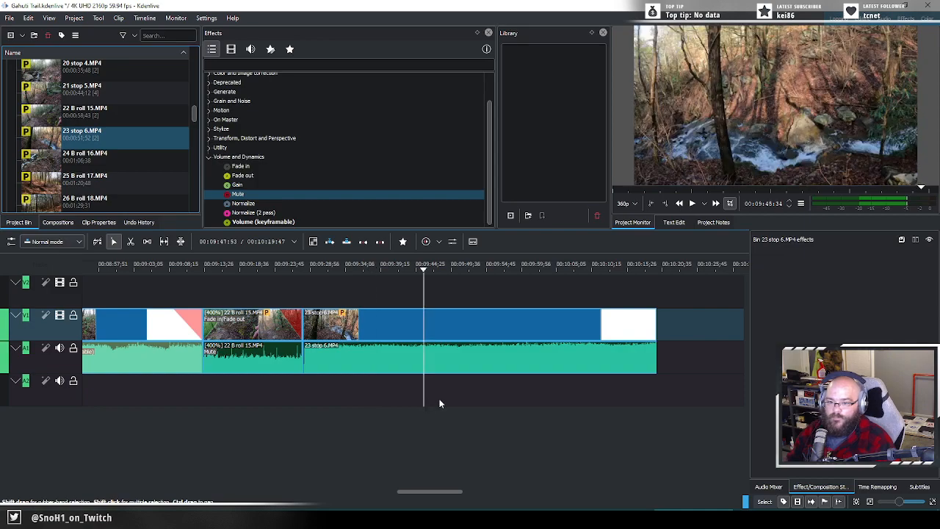
click(440, 401)
click(494, 402)
click(497, 403)
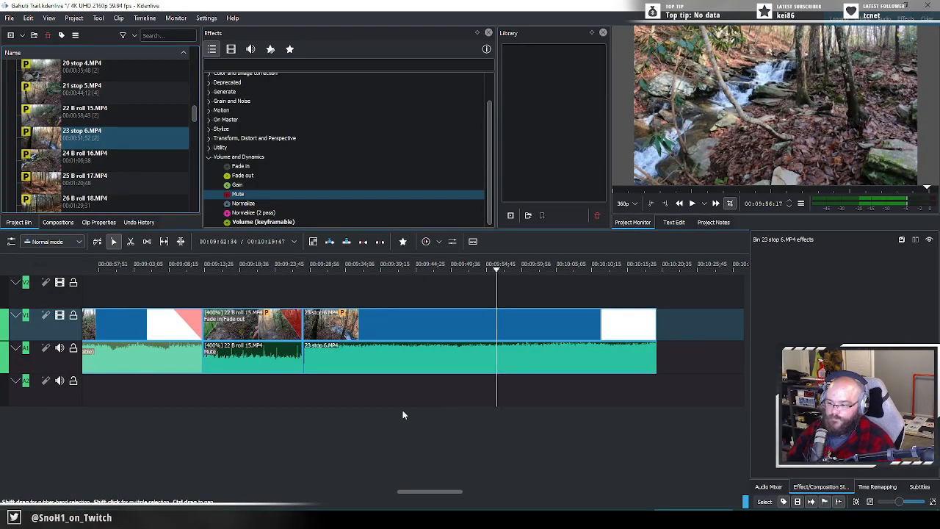
click(306, 399)
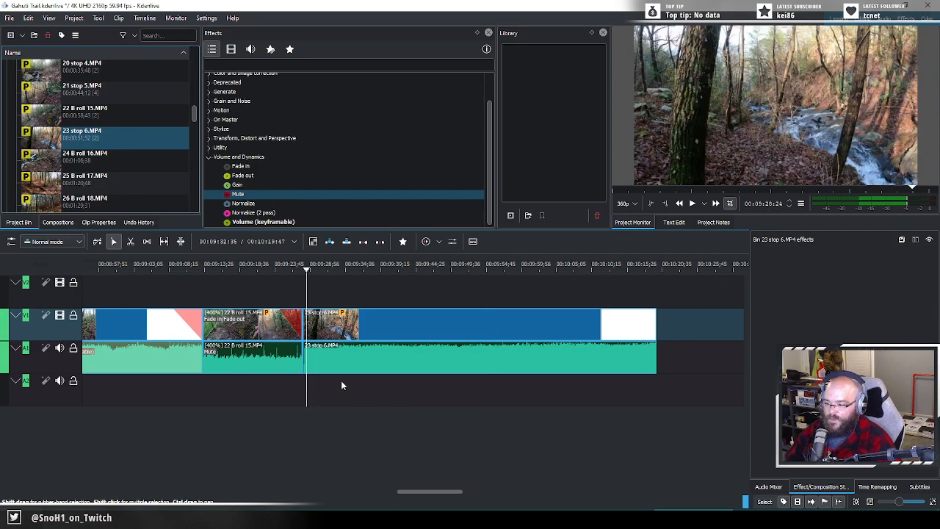
Step: Add the Volume (keyframable) effect to the audio of 23 stop 6 with a gain of -11 dB
drag(262, 222, 360, 366)
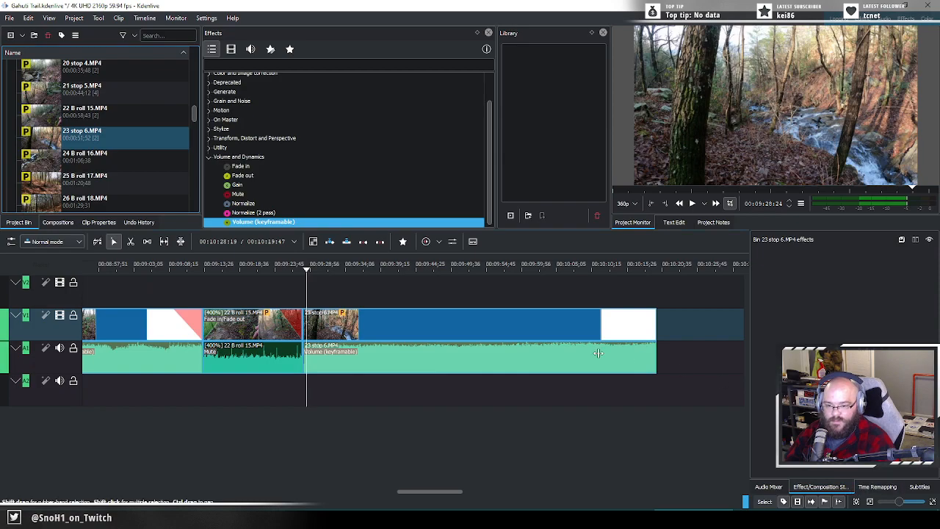
click(489, 357)
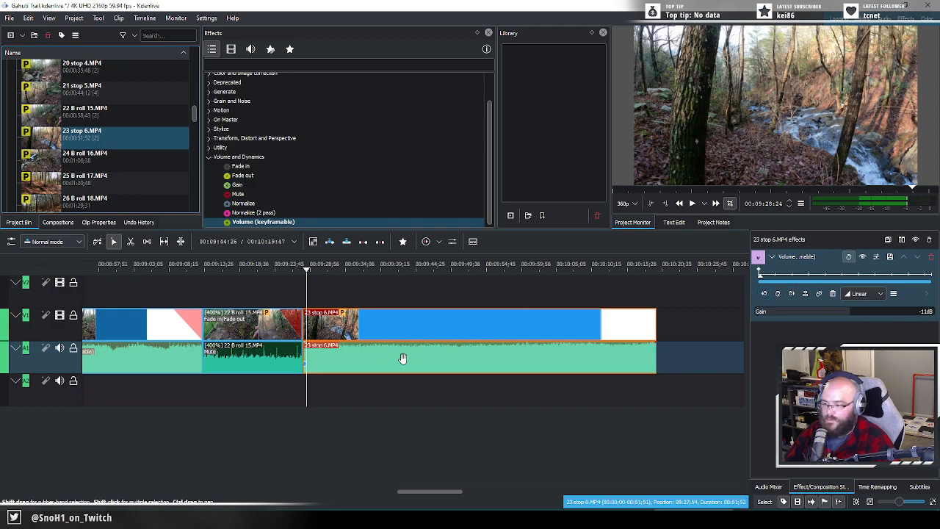
click(406, 417)
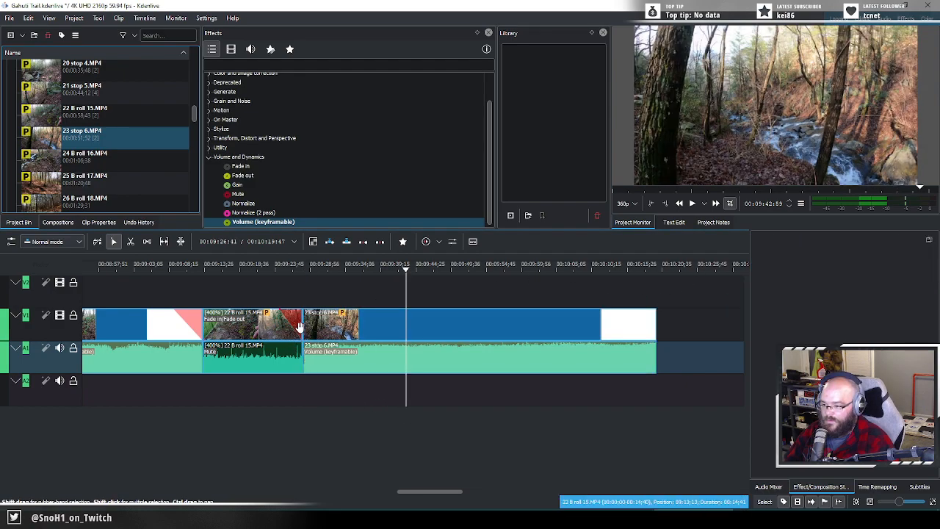
Step: Add fades in and out to 23 stop 6 and play it from its beginning
drag(308, 316, 319, 317)
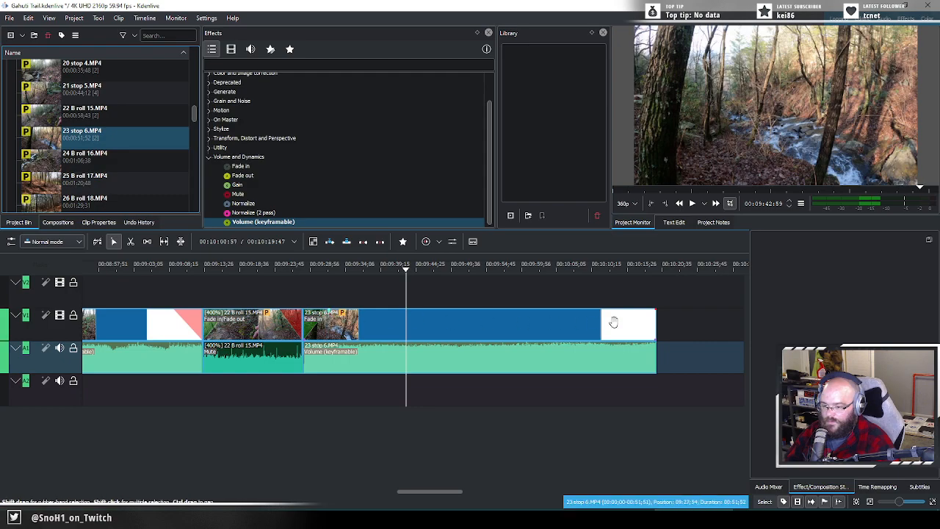
drag(655, 310, 648, 314)
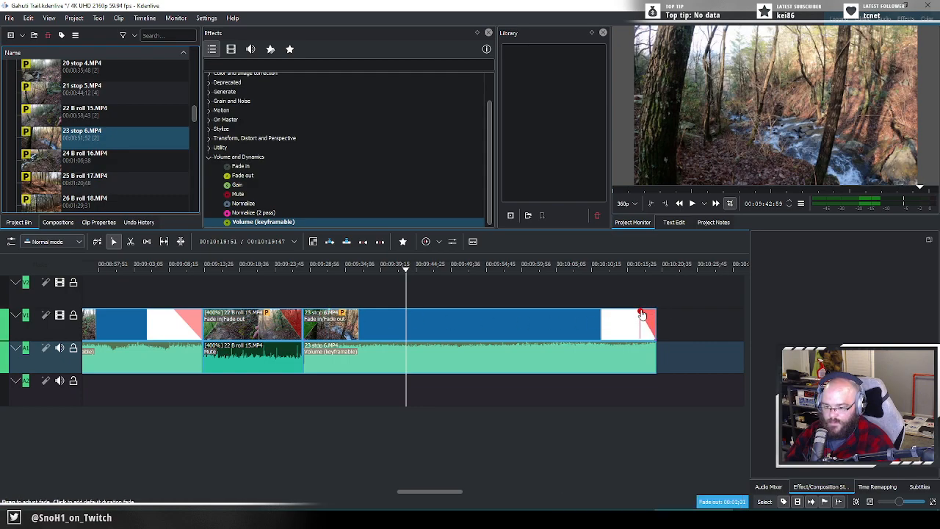
click(309, 395)
click(692, 204)
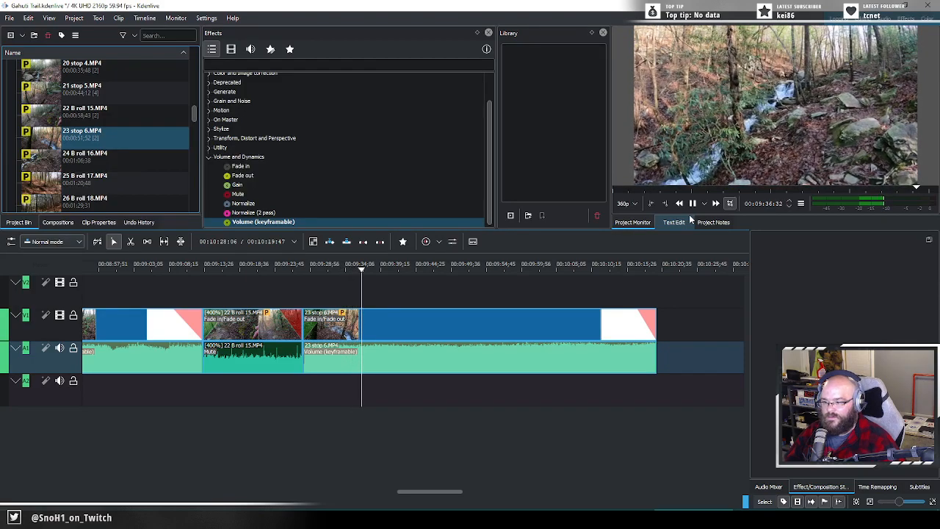
Step: Stop playback and place Gahuti 3 water.mp3 on A2 beneath 23 stop 6, starting shortly after that clip's opening fade
click(692, 204)
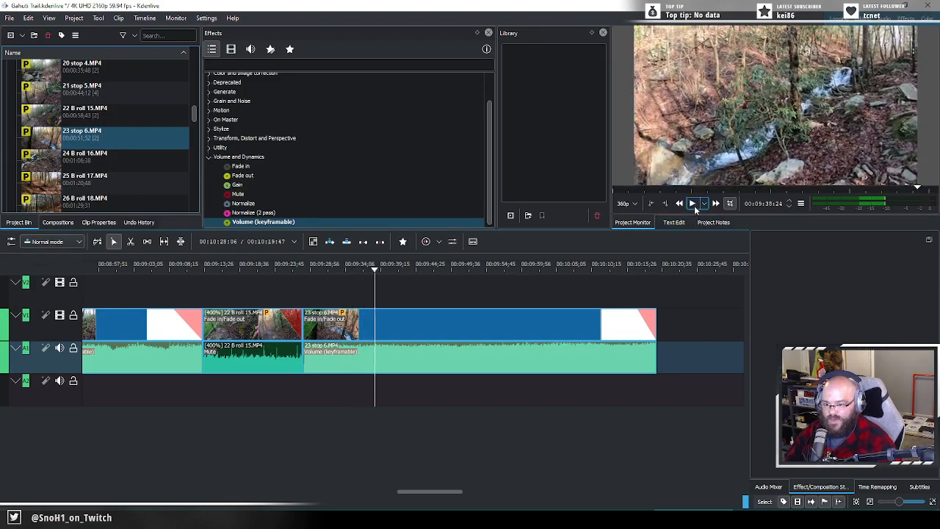
scroll(146, 156, down, 10)
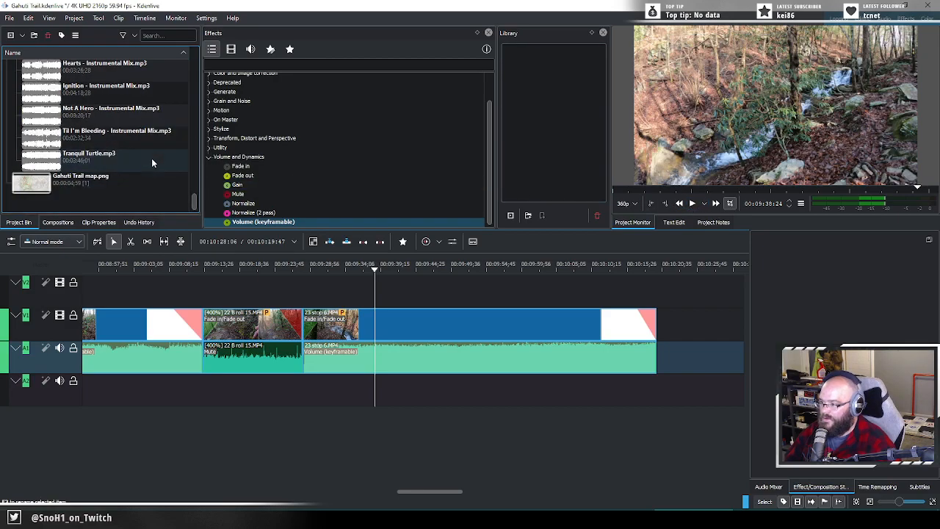
scroll(144, 172, up, 1)
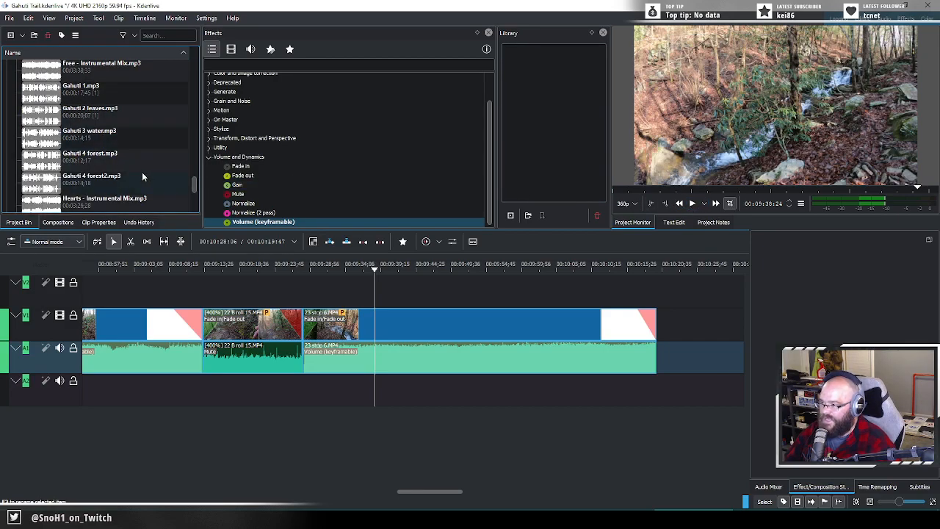
drag(45, 143, 347, 388)
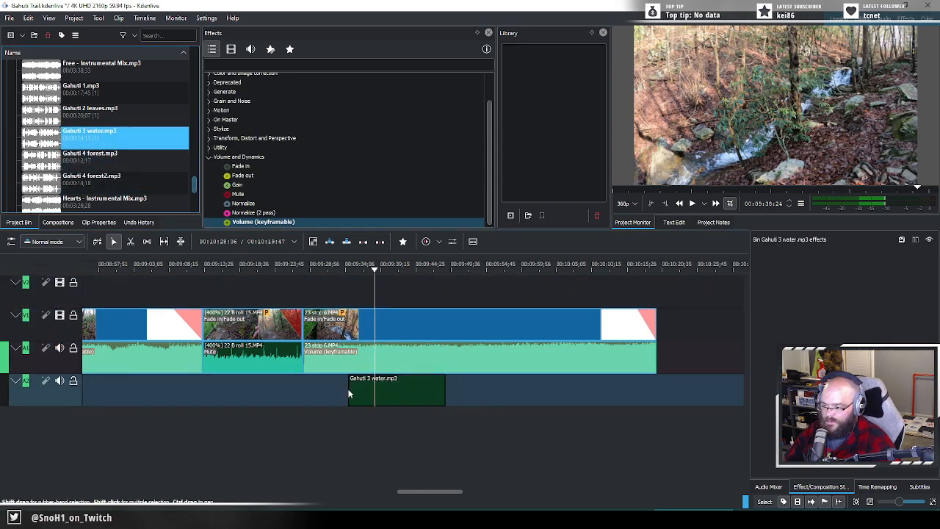
Step: Play from the end of 22 B roll 15 into 23 stop 6 to check the water narration against the clip's audio
click(326, 422)
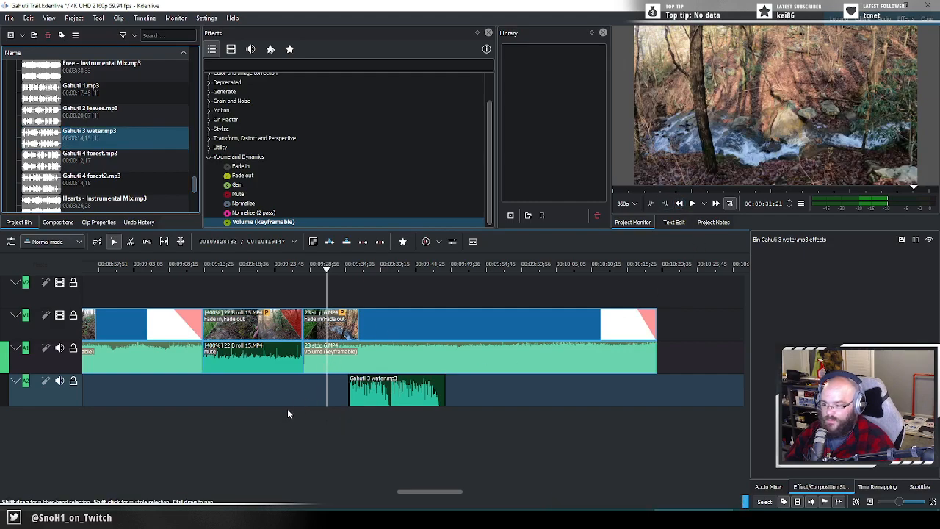
click(273, 422)
click(692, 204)
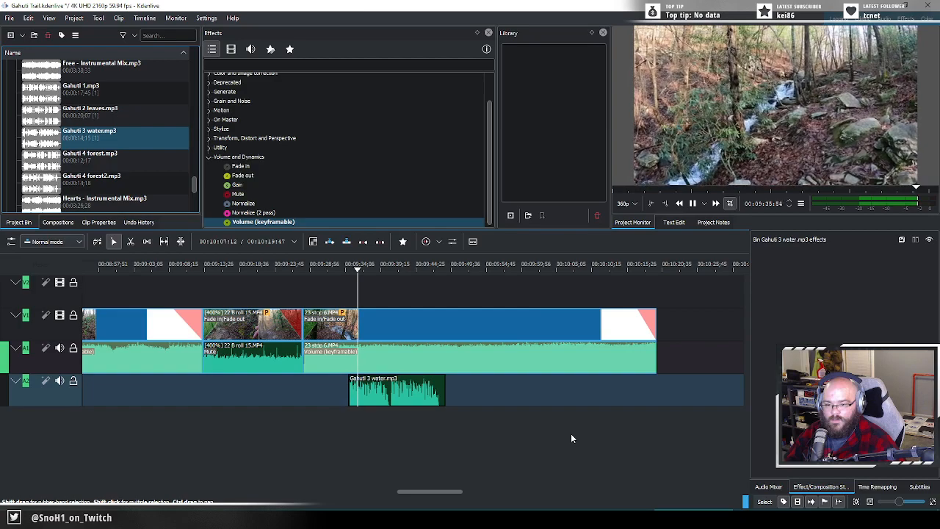
Step: Set the volume gain of 23 stop 6 to -17 dB and replay the section with the water narration
click(553, 368)
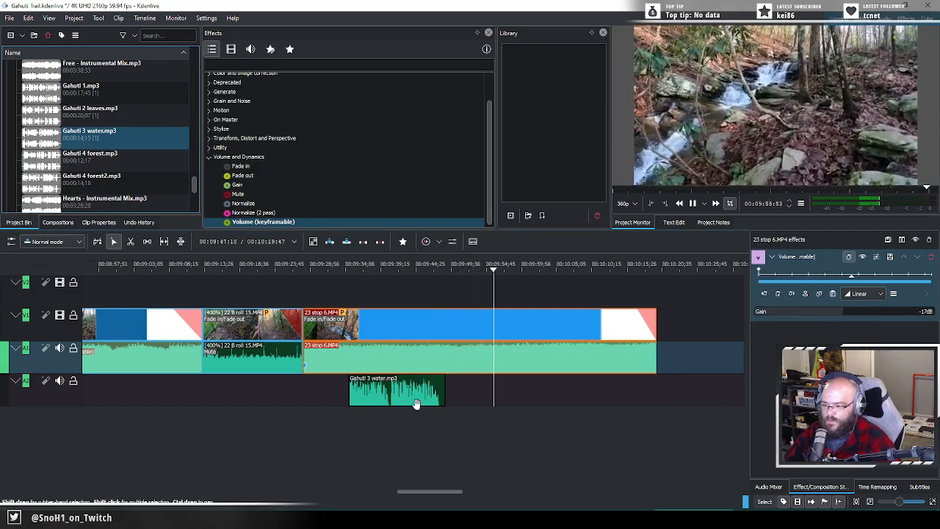
click(346, 430)
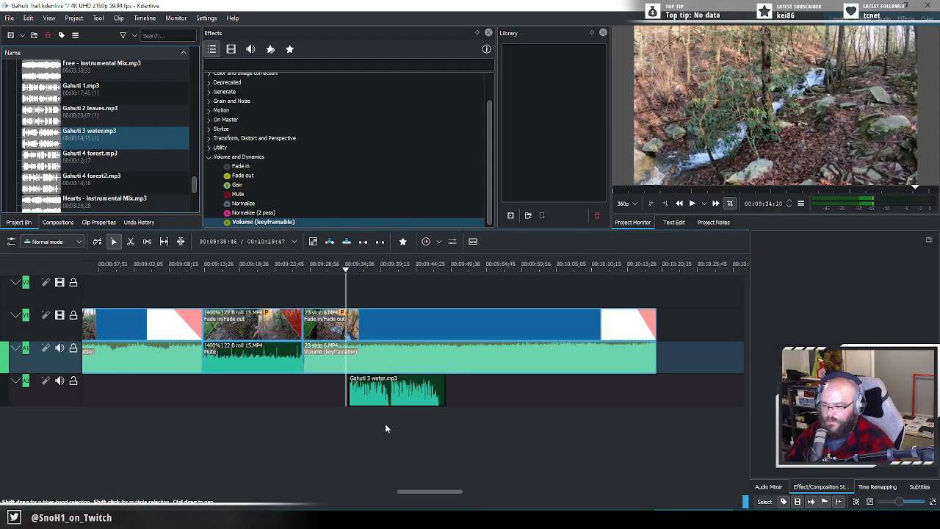
click(691, 204)
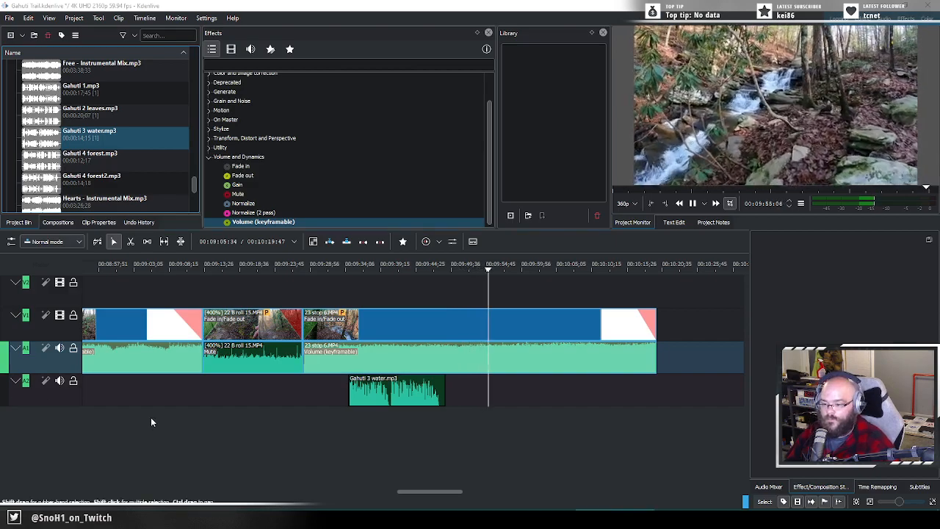
click(692, 203)
Step: Append 24 B roll 16.MP4 to V1 directly after 23 stop 6
scroll(193, 185, up, 2)
drag(193, 185, 203, 123)
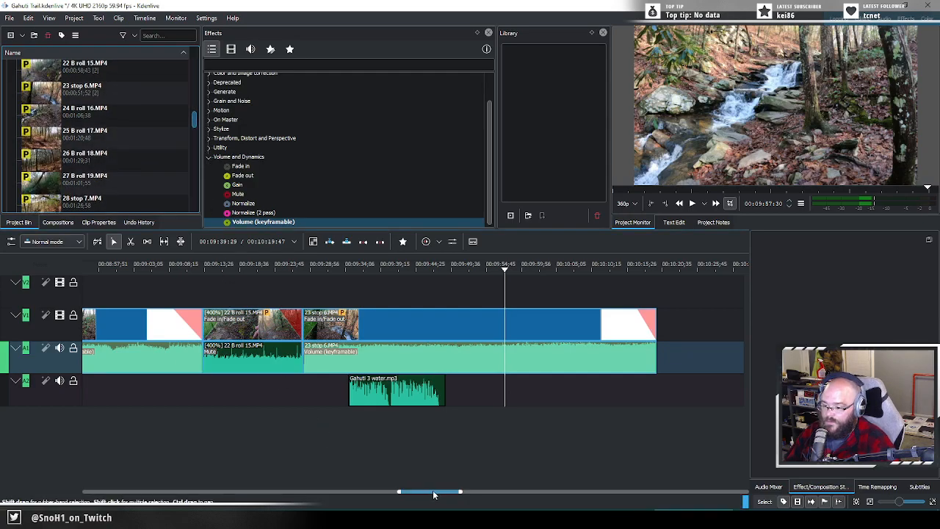
scroll(390, 493, right, 3)
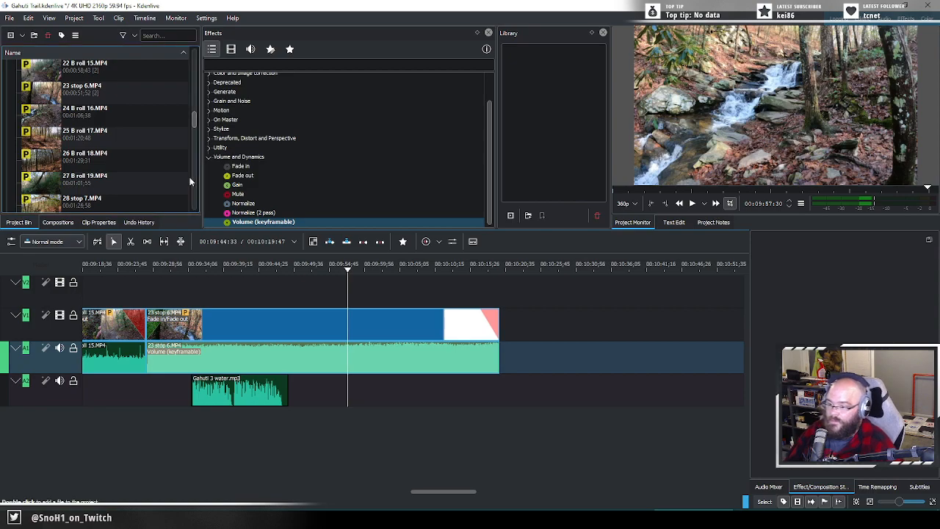
drag(46, 115, 505, 323)
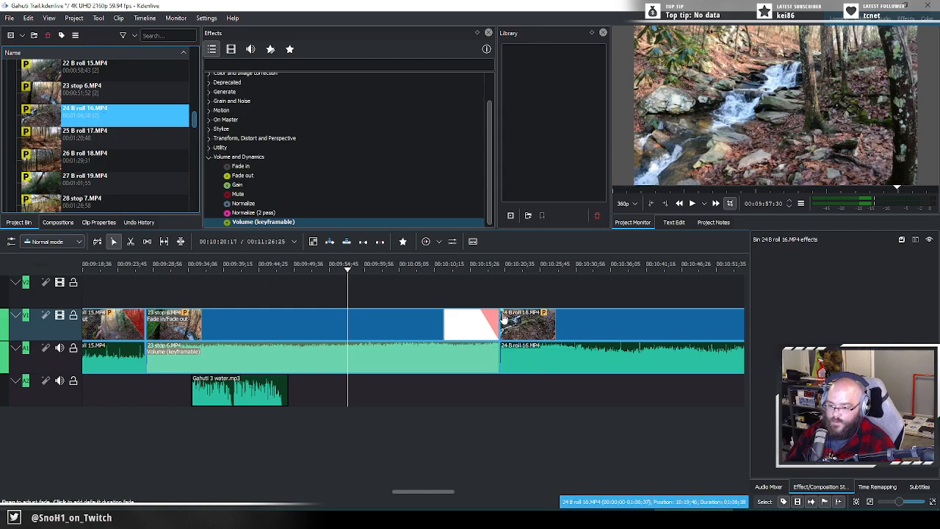
Step: Mute 24 B roll 16 and give it a fade in plus a fade out of about 3.5 seconds
click(503, 316)
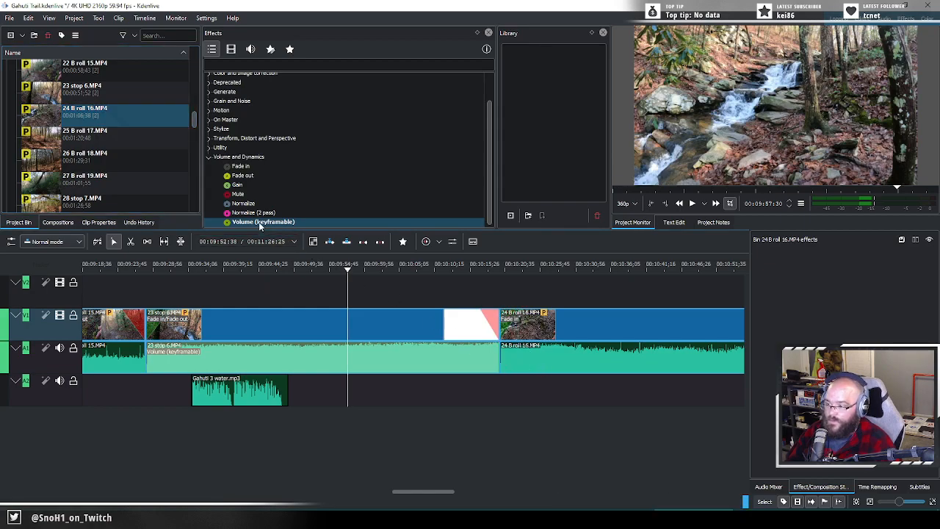
drag(238, 193, 527, 357)
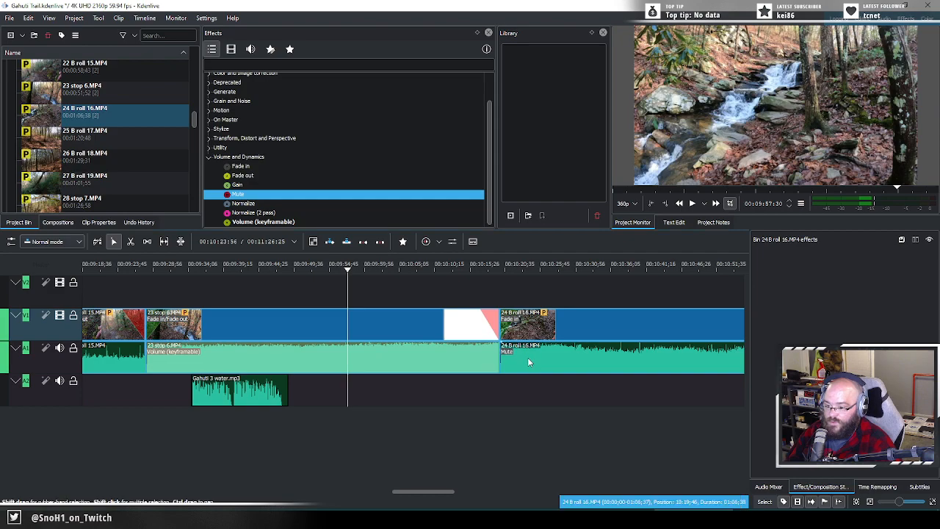
drag(426, 491, 452, 491)
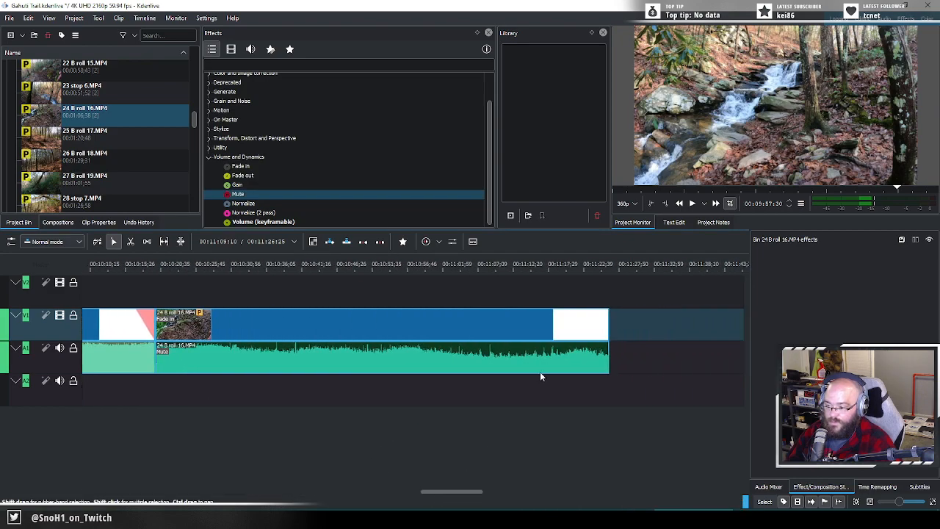
drag(609, 312, 590, 313)
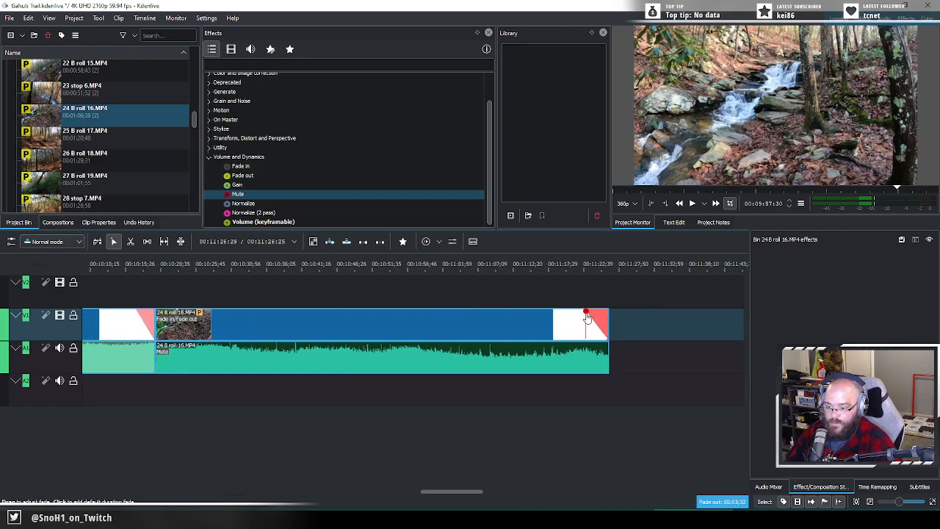
Step: Set the speed of 24 B roll 16 to 400%
right_click(466, 323)
click(540, 247)
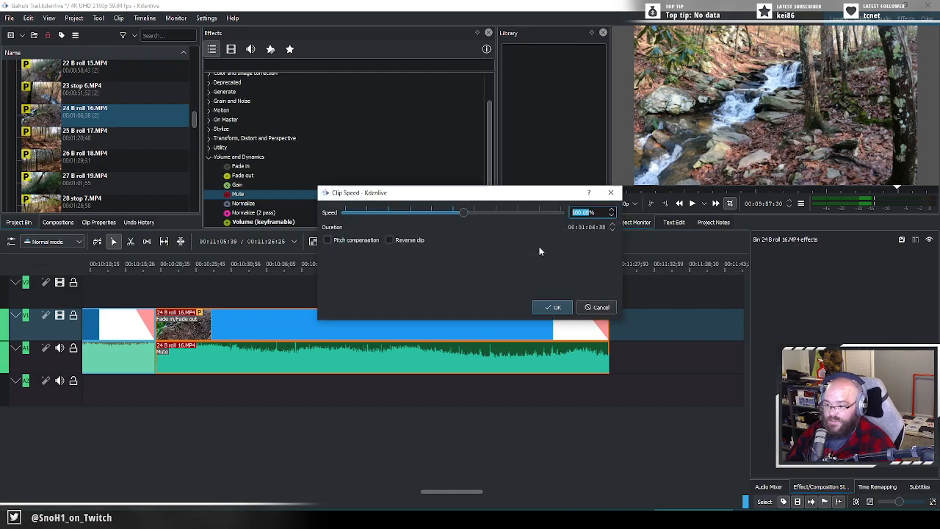
text(400)
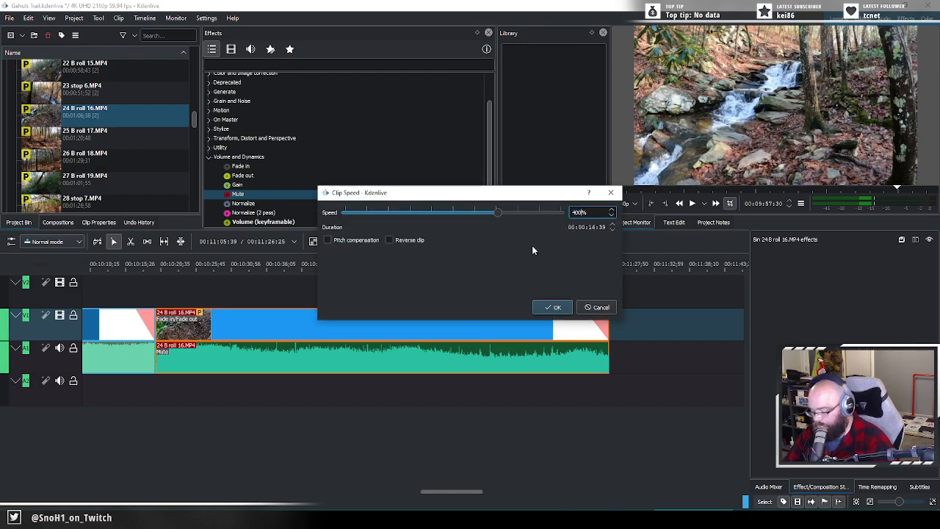
key(Return)
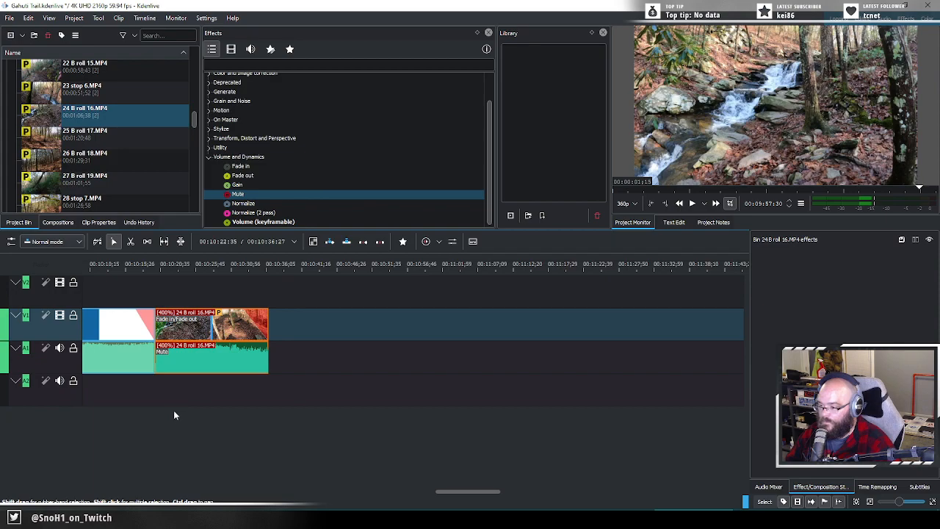
Step: Play 24 B roll 16 from its opening fade to check the sped-up footage
click(169, 439)
click(693, 203)
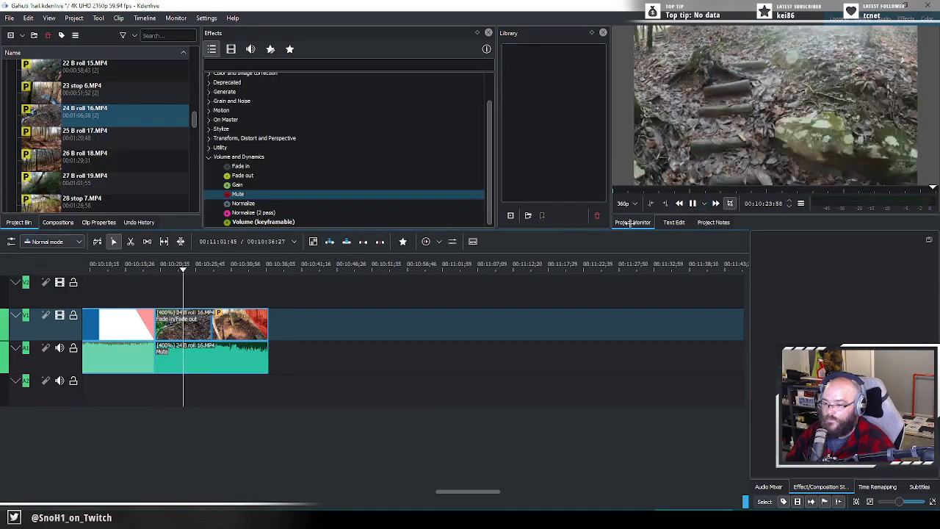
click(693, 204)
Step: Append 25 B roll 17.MP4 to V1 directly after 24 B roll 16 and add fades in and out of about 4 seconds each
drag(46, 139, 274, 327)
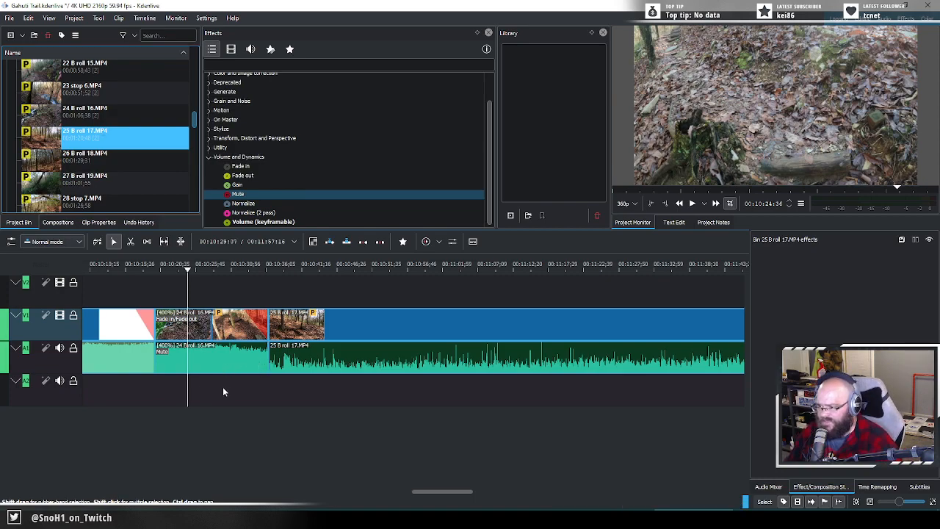
drag(273, 316, 292, 317)
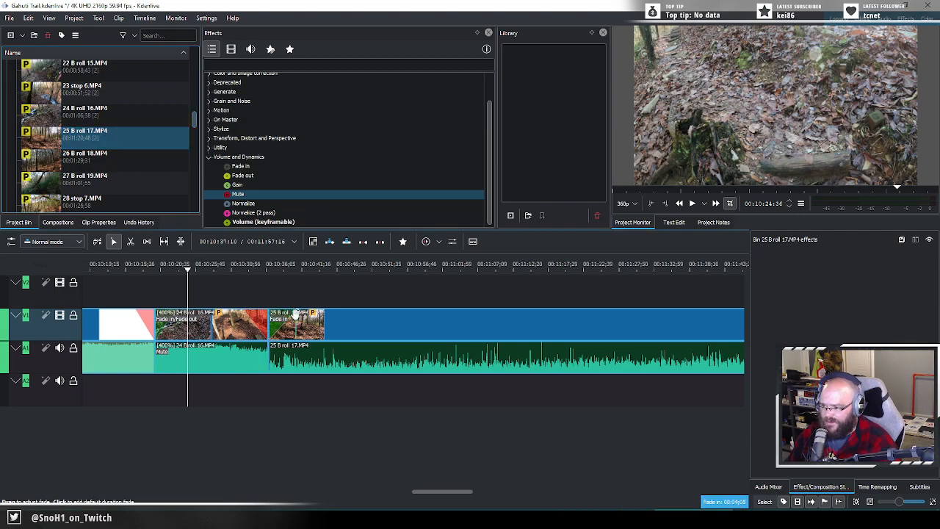
drag(452, 492, 482, 498)
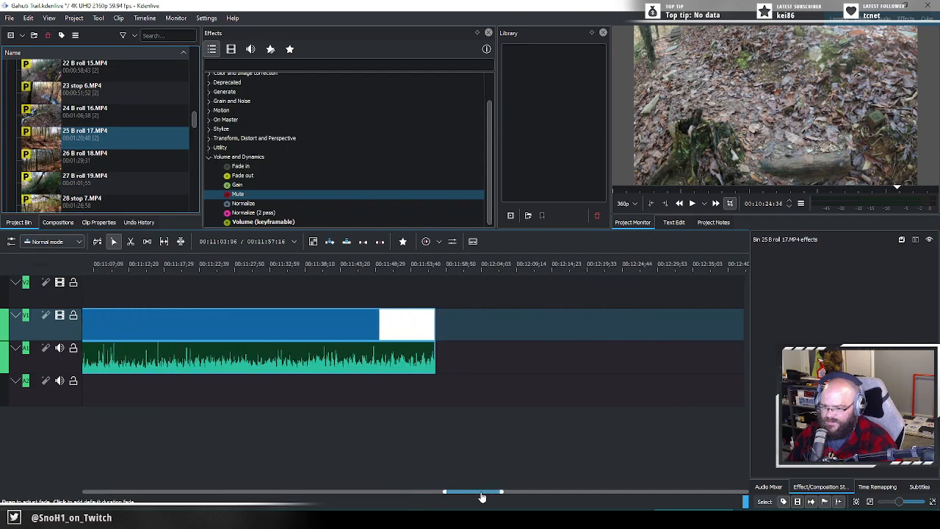
drag(433, 310, 426, 311)
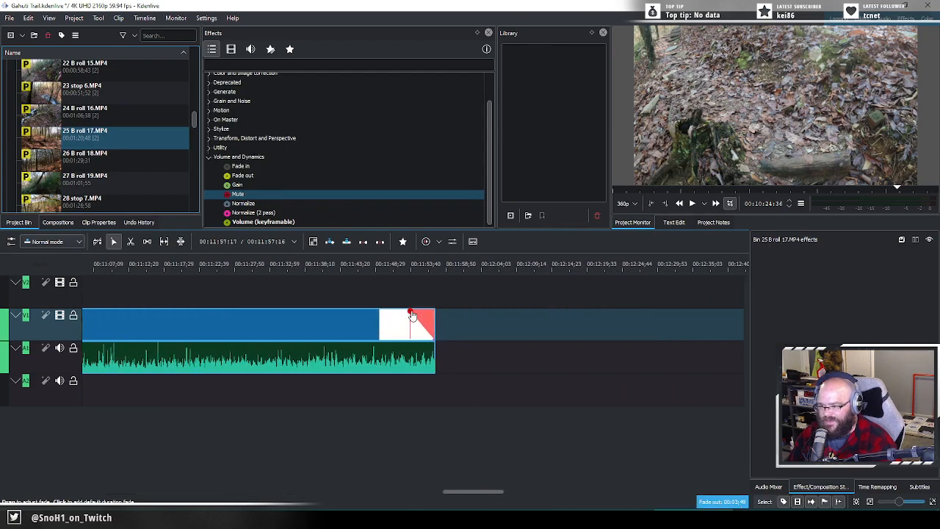
Step: Add the Mute effect to 25 B roll 17 and set its speed to 400%
right_click(282, 325)
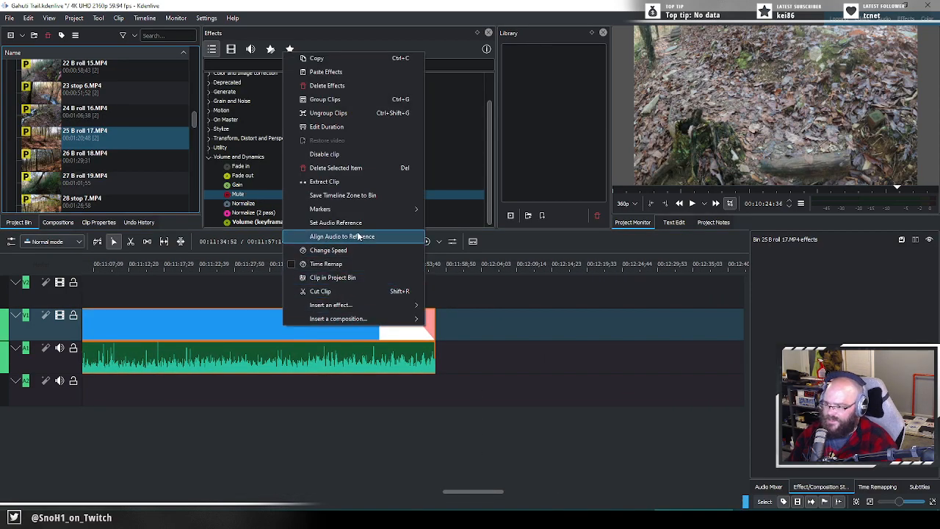
mouse_move(361, 213)
click(241, 198)
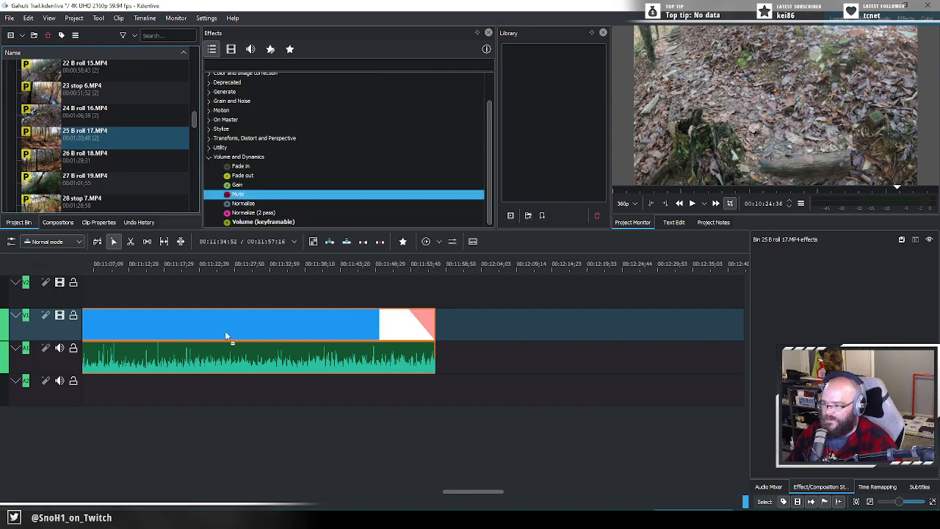
drag(484, 494, 456, 498)
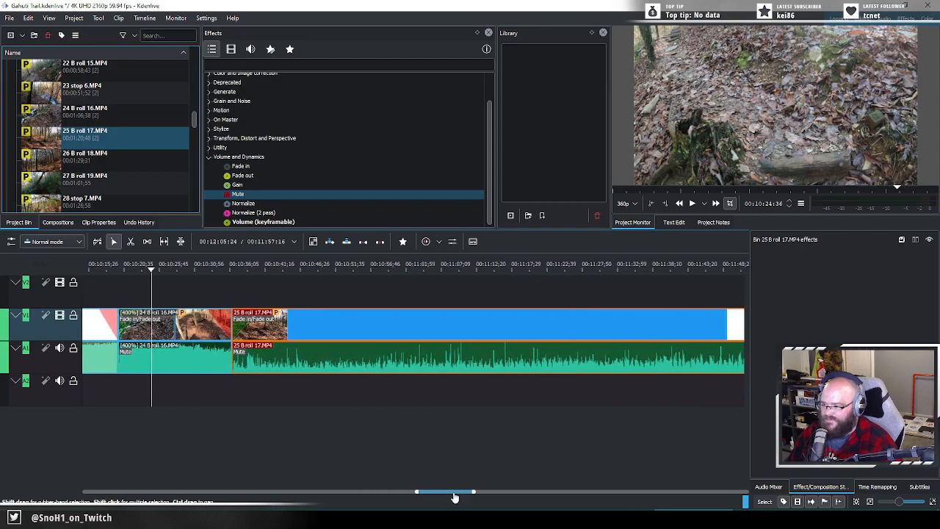
right_click(322, 321)
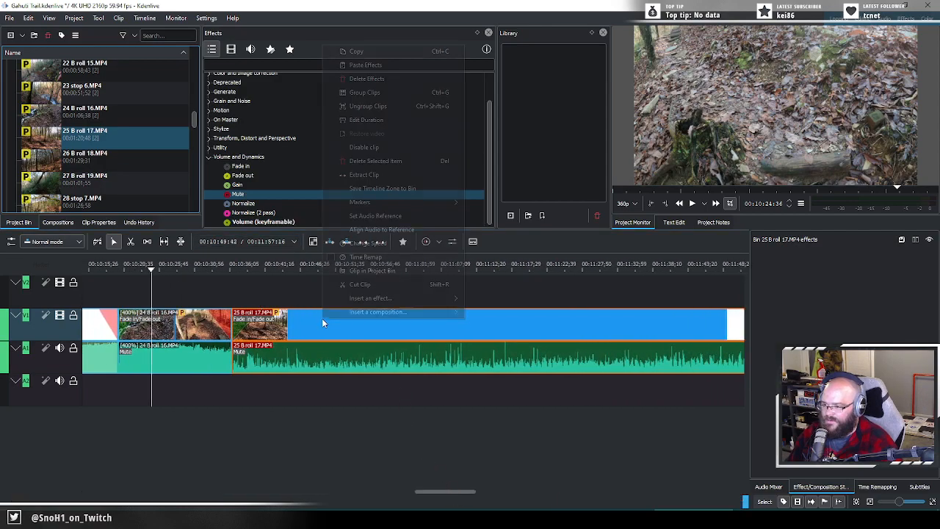
click(391, 243)
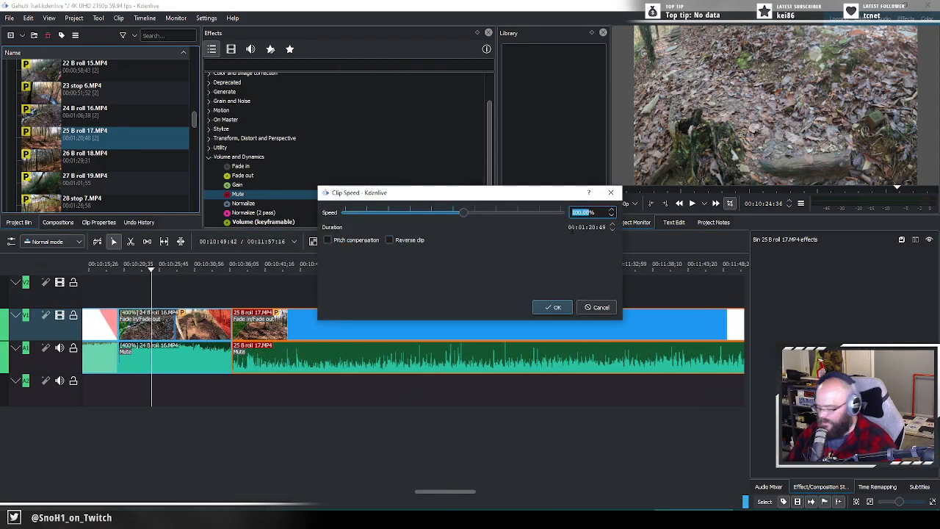
click(549, 308)
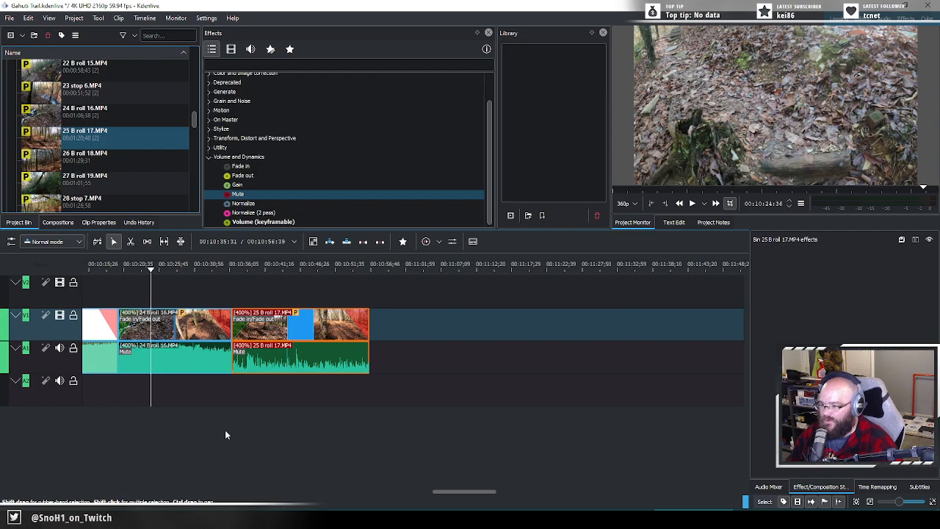
Step: Play 25 B roll 17 from its opening fade to check the sped-up footage
click(242, 439)
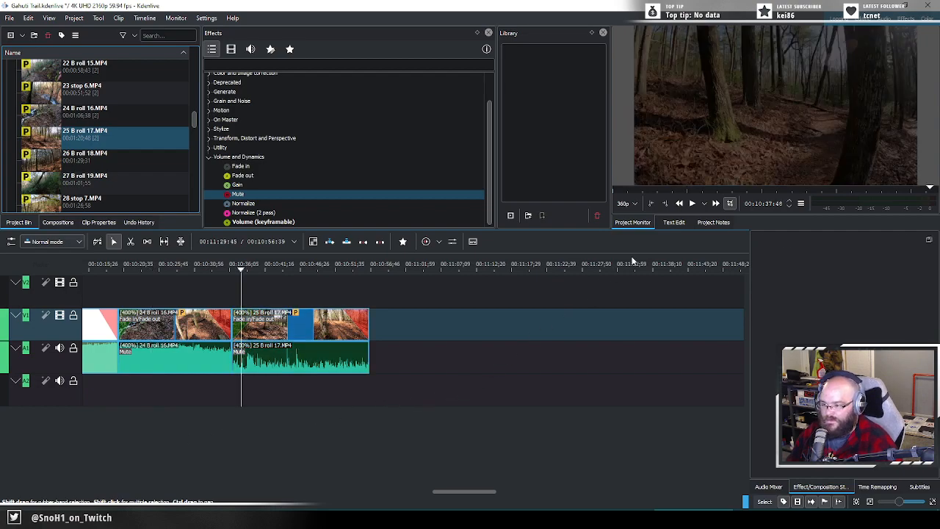
click(692, 204)
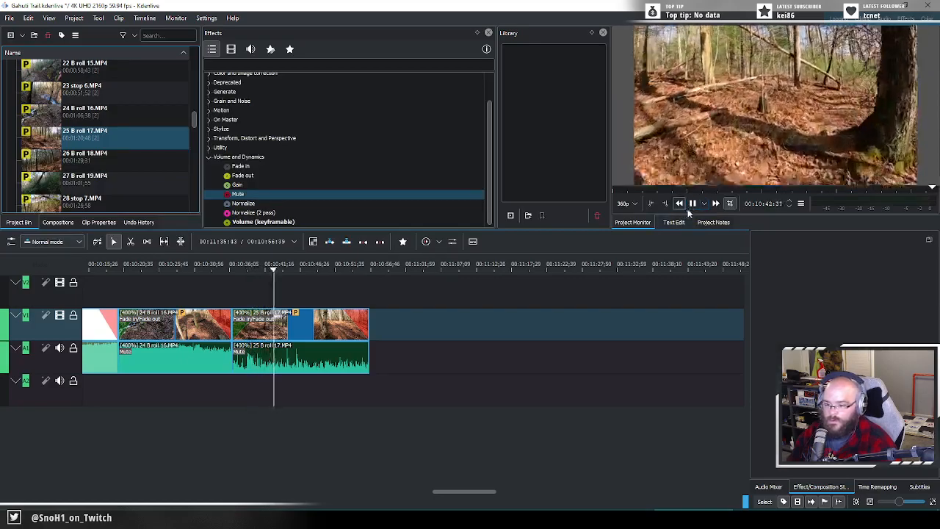
key(space)
Step: Append 26 B roll 18.MP4 to V1 directly after 25 B roll 17 with the Mute effect, and add a fade in and a fade out
drag(42, 166, 376, 330)
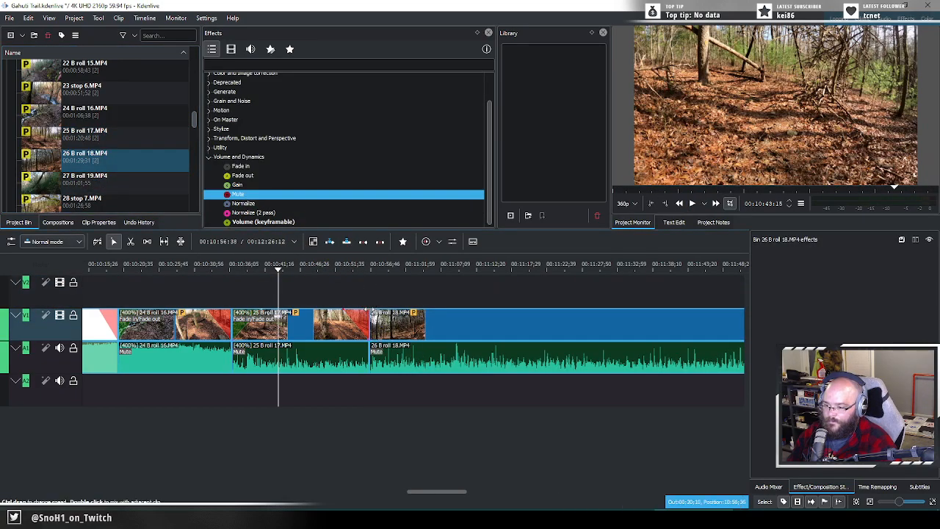
click(382, 316)
drag(389, 316, 390, 317)
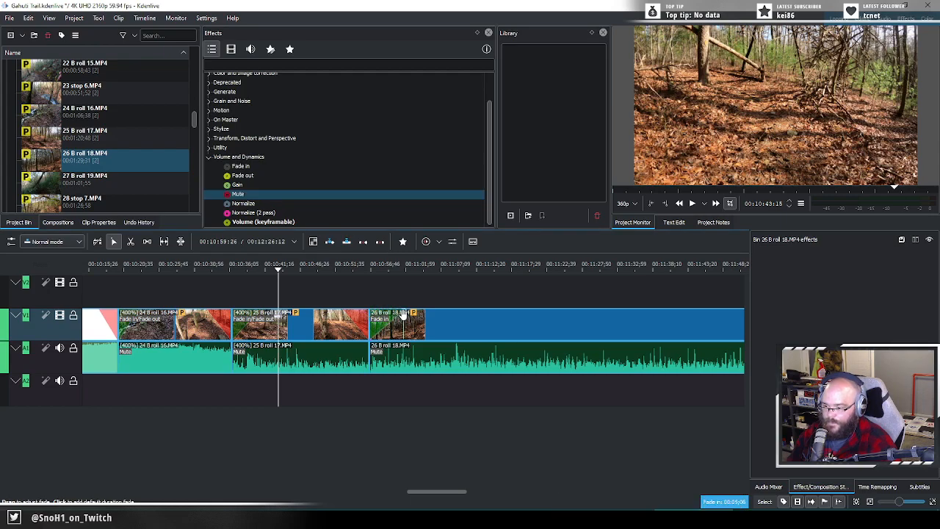
drag(435, 491, 465, 492)
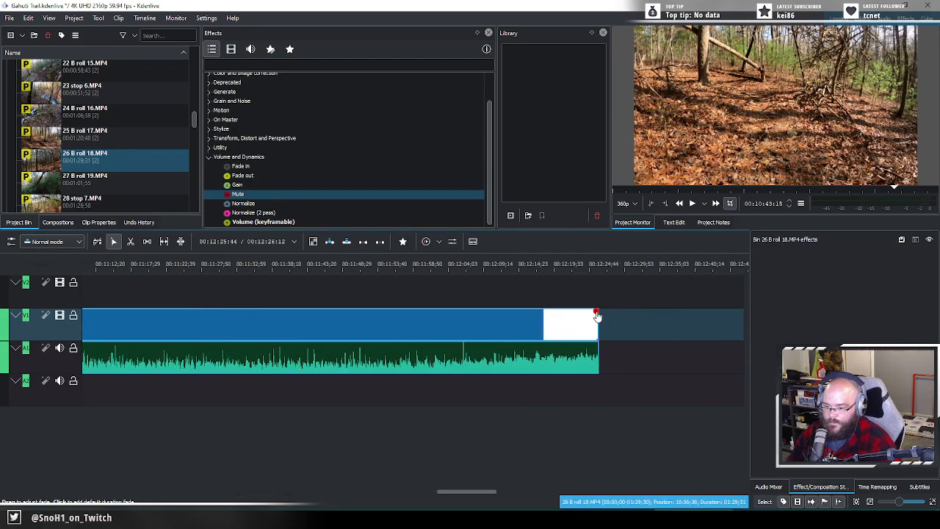
drag(596, 312, 580, 316)
Step: Set the speed of the 26 B roll 18 clip to 400%
right_click(437, 323)
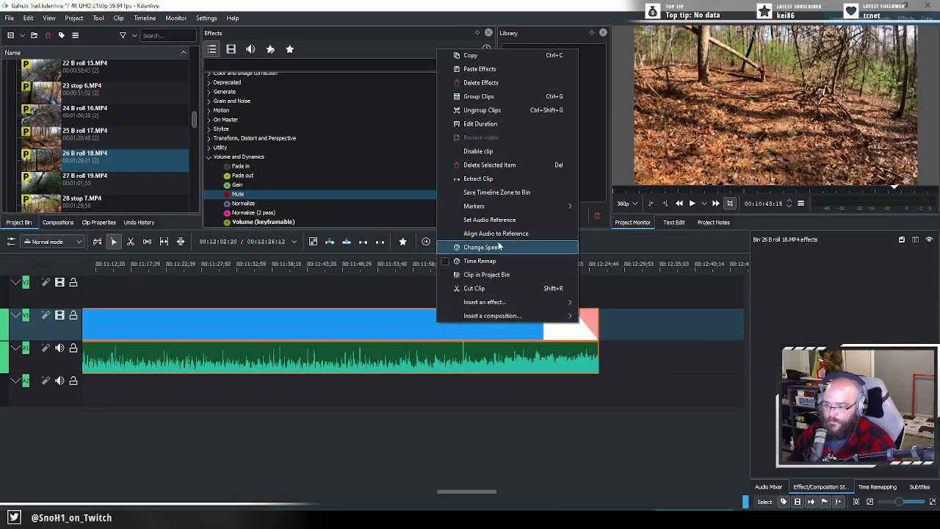
mouse_move(497, 207)
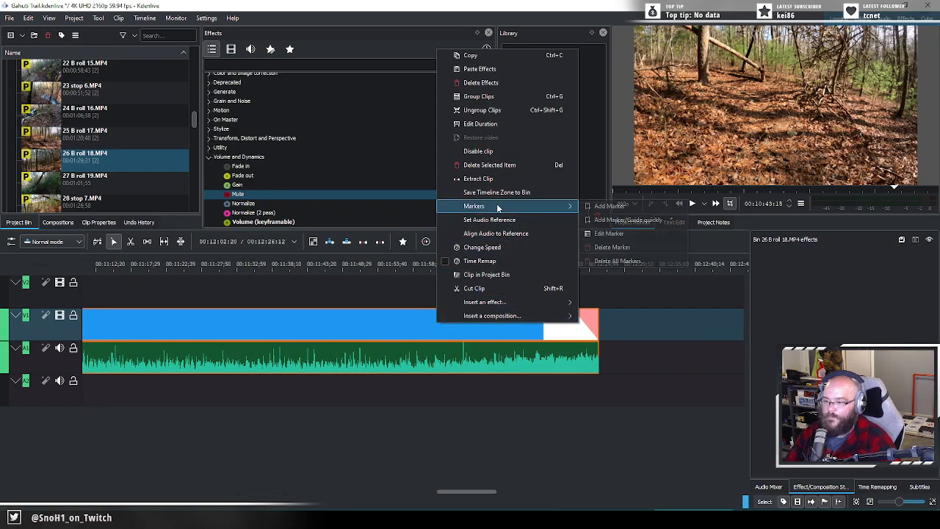
click(492, 247)
text(1000)
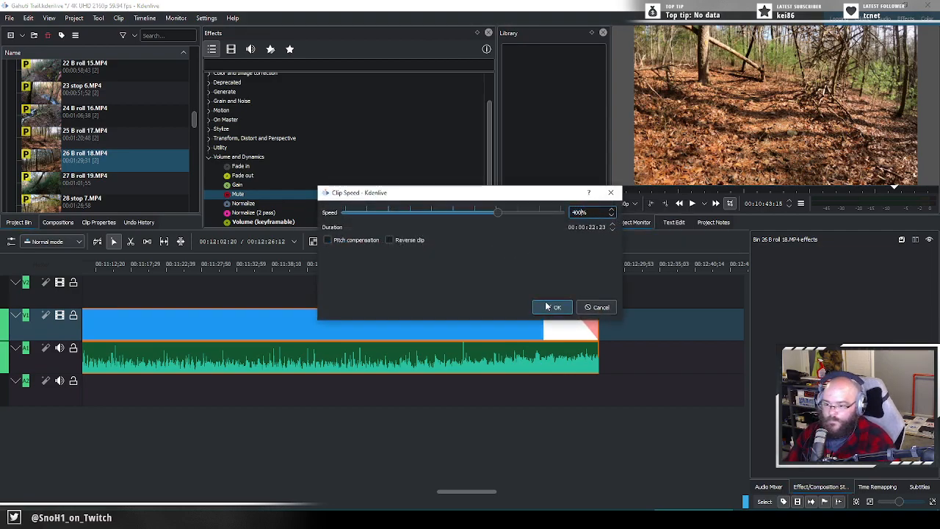
click(551, 306)
drag(485, 497, 466, 496)
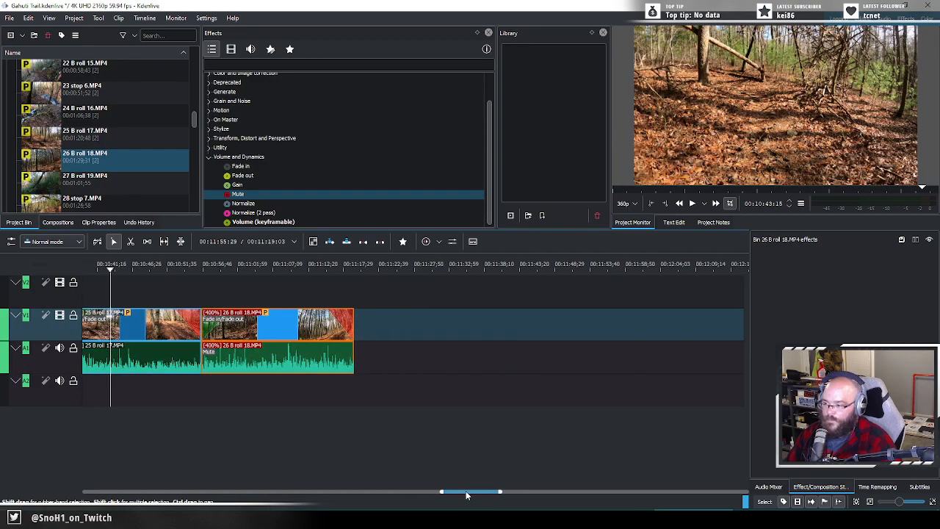
Step: Append 27 B roll 19.MP4 to V1 directly after 26 B roll 18 and add a fade in and a fade out
drag(55, 185, 352, 336)
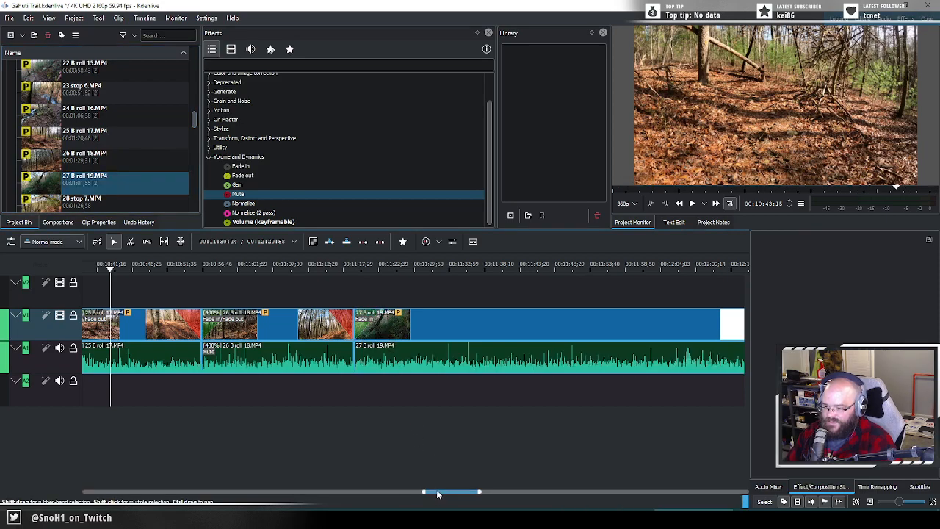
scroll(514, 318, right, 4)
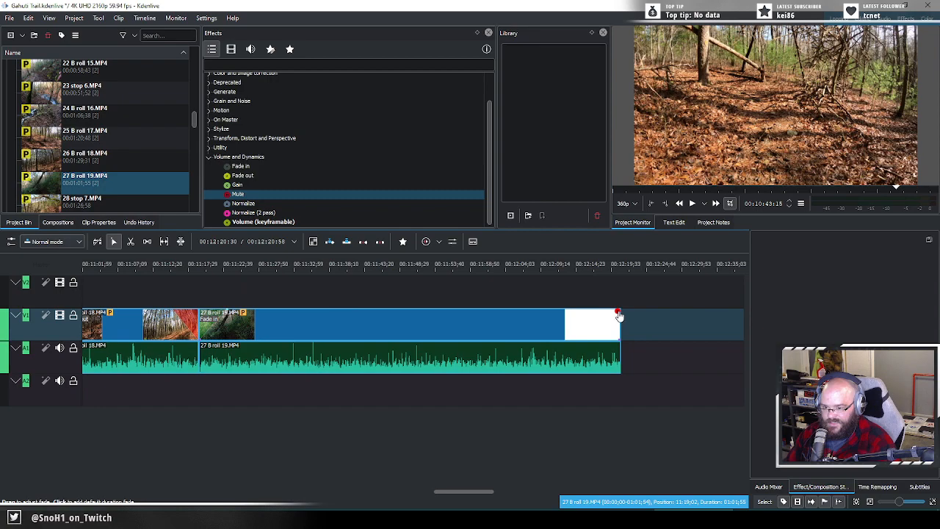
drag(619, 315, 602, 316)
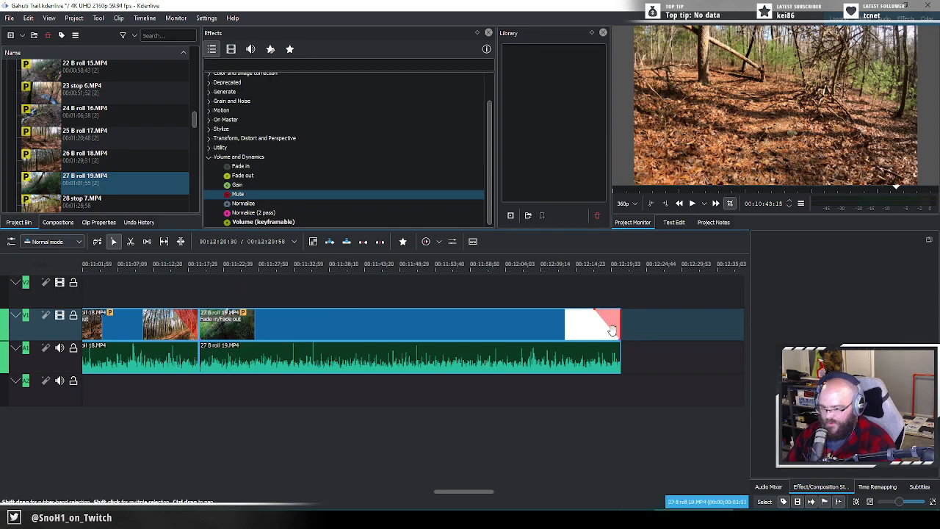
Step: Add the Mute effect to 27 B roll 19 and set its speed to 400%
click(238, 195)
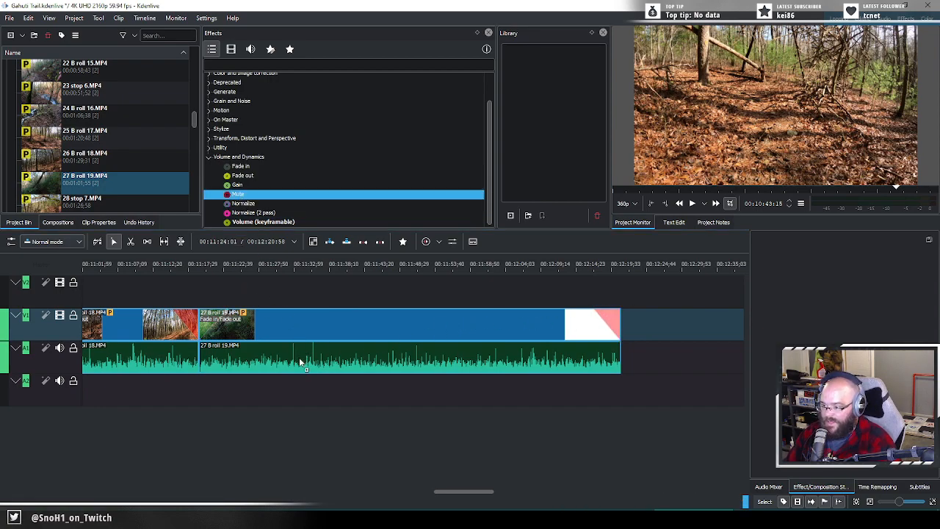
drag(299, 360, 300, 362)
right_click(300, 325)
click(356, 250)
text(400)
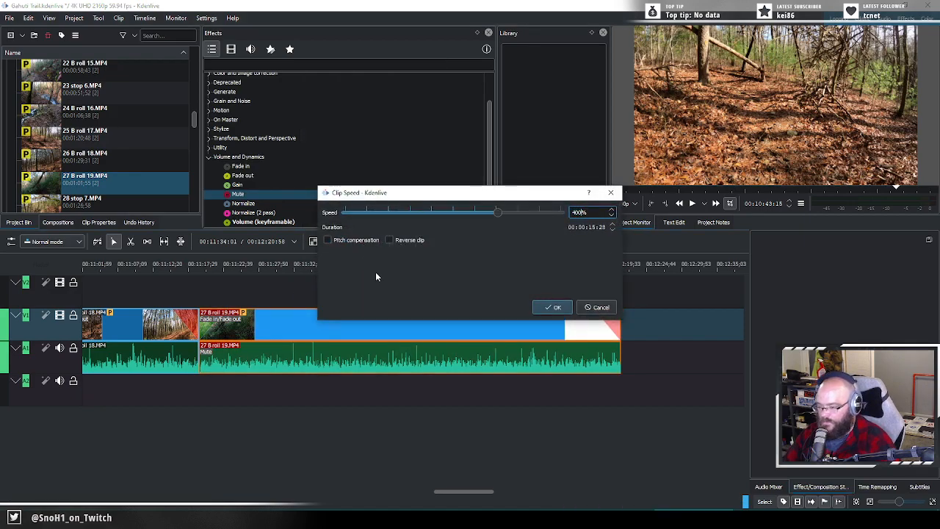
click(552, 307)
Step: Play 27 B roll 19 from its opening fade to check the sped-up footage
click(202, 430)
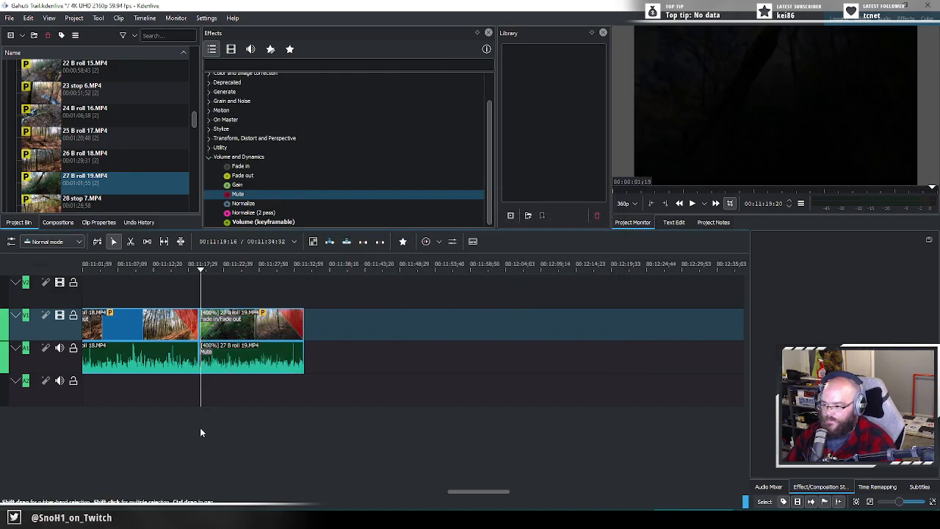
click(692, 204)
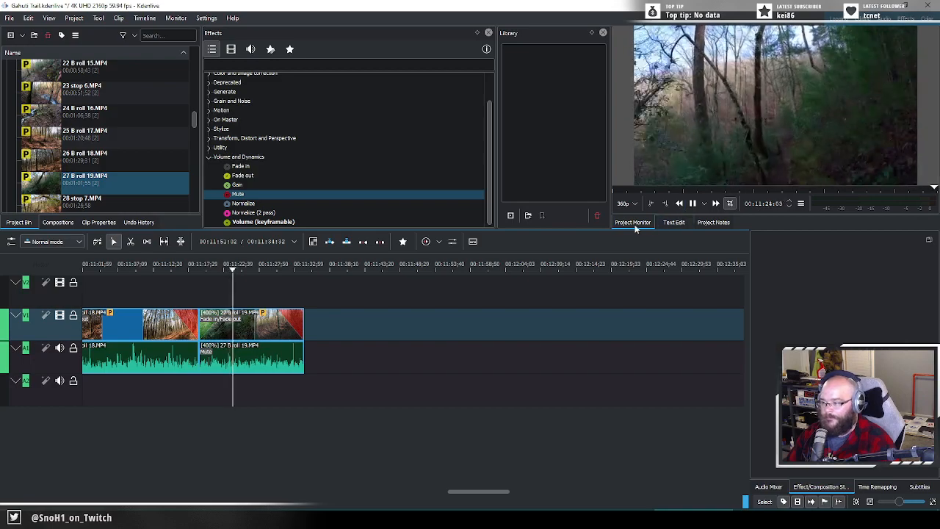
scroll(114, 168, down, 1)
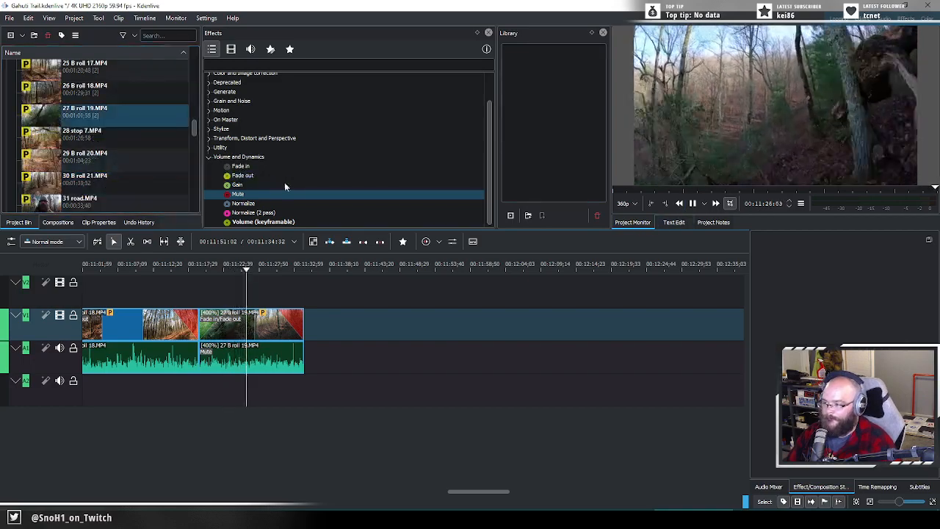
click(692, 203)
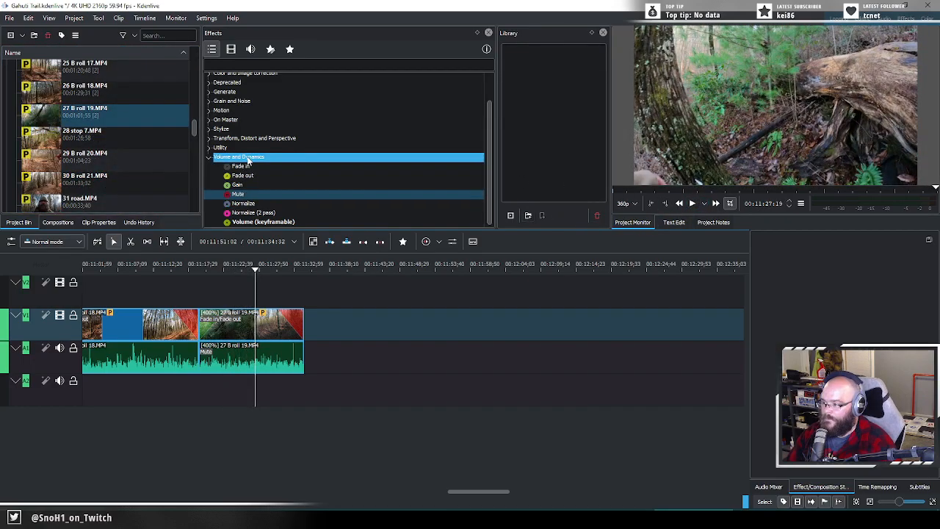
Step: Append 28 stop 7.MP4 to V1 directly after 27 B roll 19 and add a fade in and a fade out of about 4.5 seconds
click(47, 138)
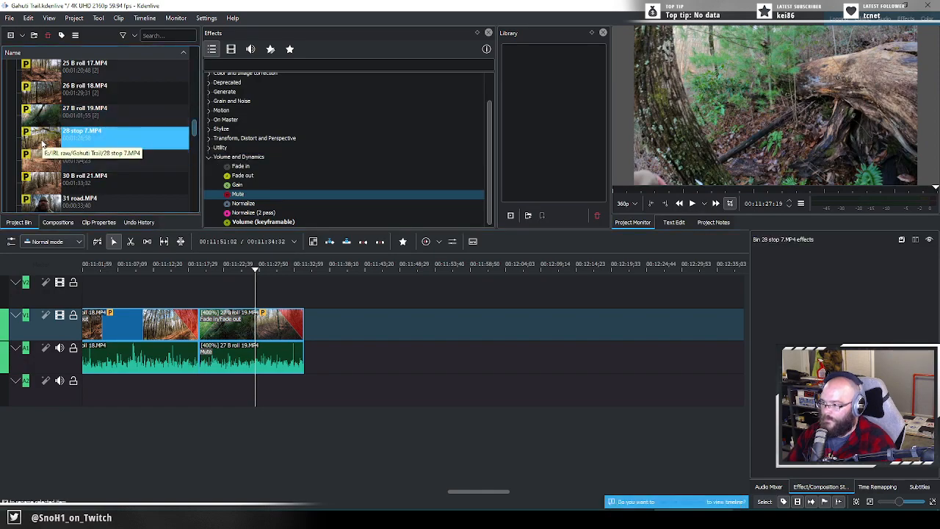
drag(47, 144, 312, 321)
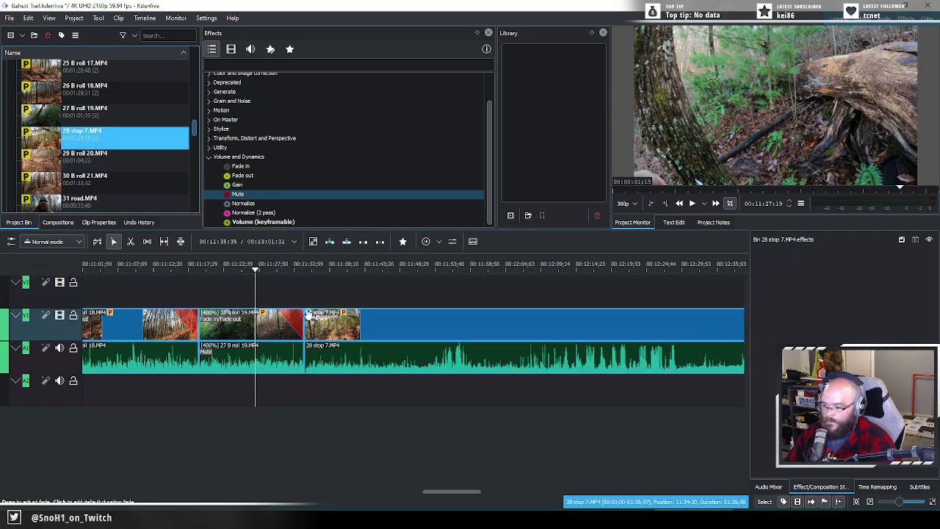
click(308, 314)
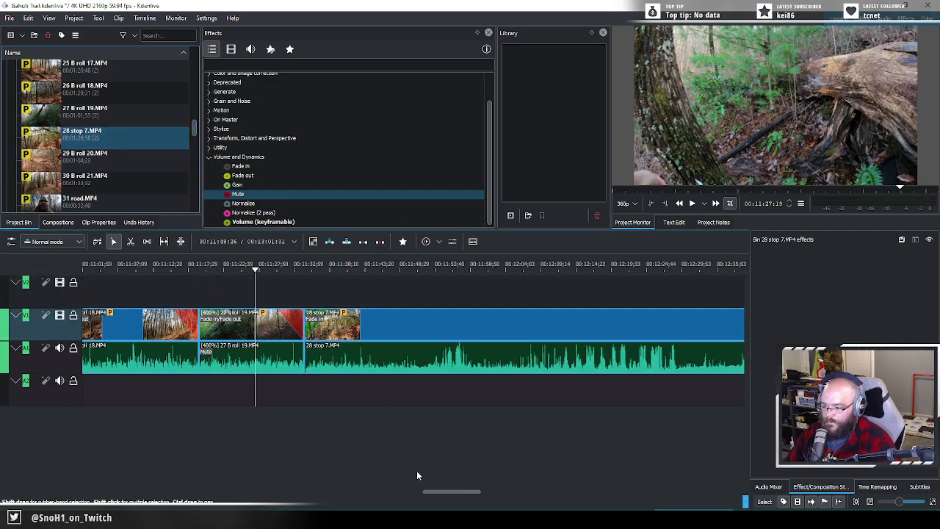
drag(438, 492, 461, 499)
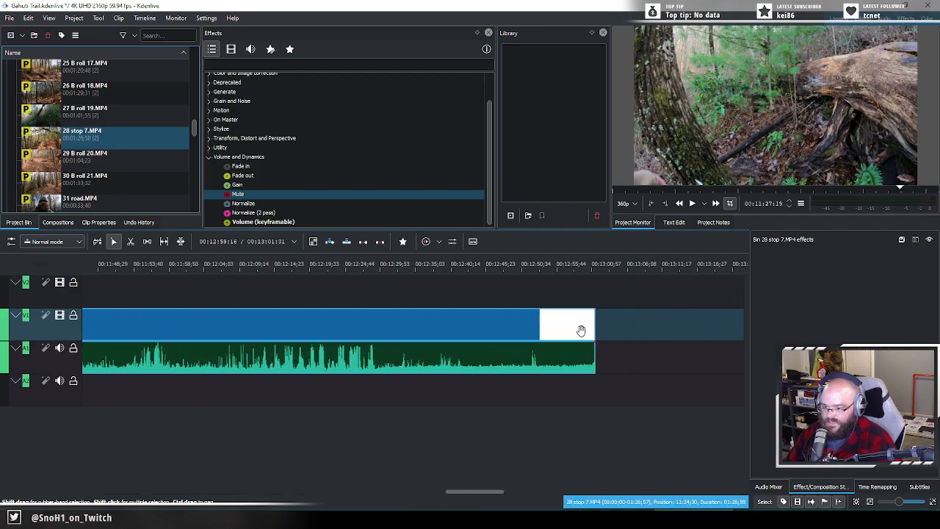
drag(593, 314, 566, 317)
Step: Play 28 stop 7 from its beginning to find where its opening walking footage should be cut
drag(471, 497, 436, 497)
click(463, 440)
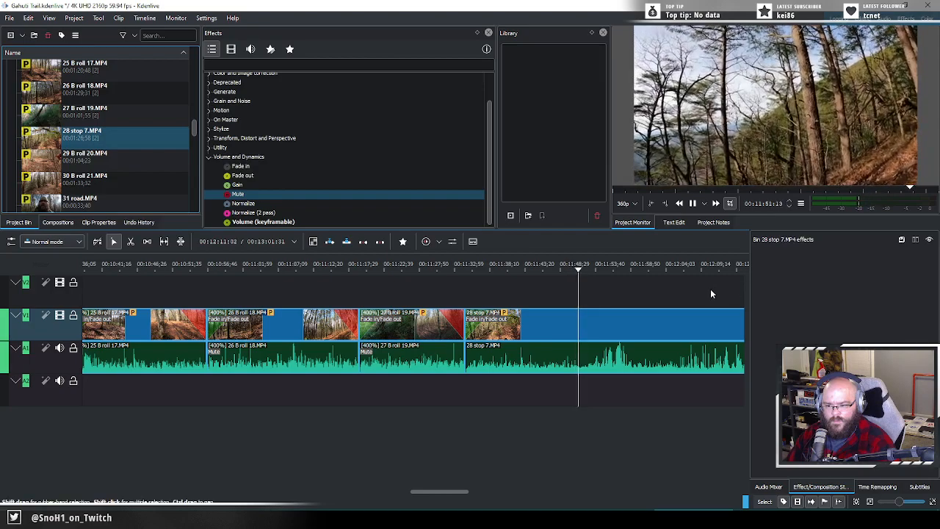
click(692, 204)
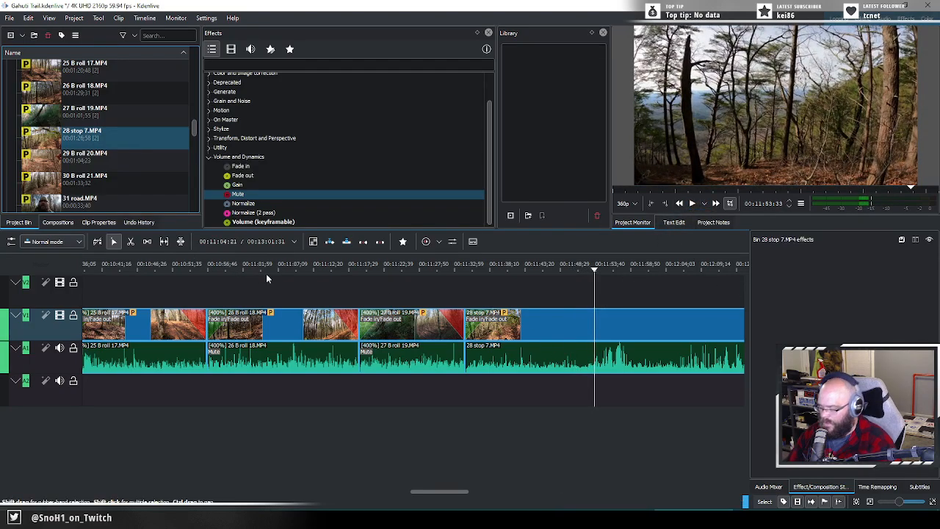
Step: Split 28 stop 7 at about 00:11:51 and set the speed of the opening piece to 400%
key(x)
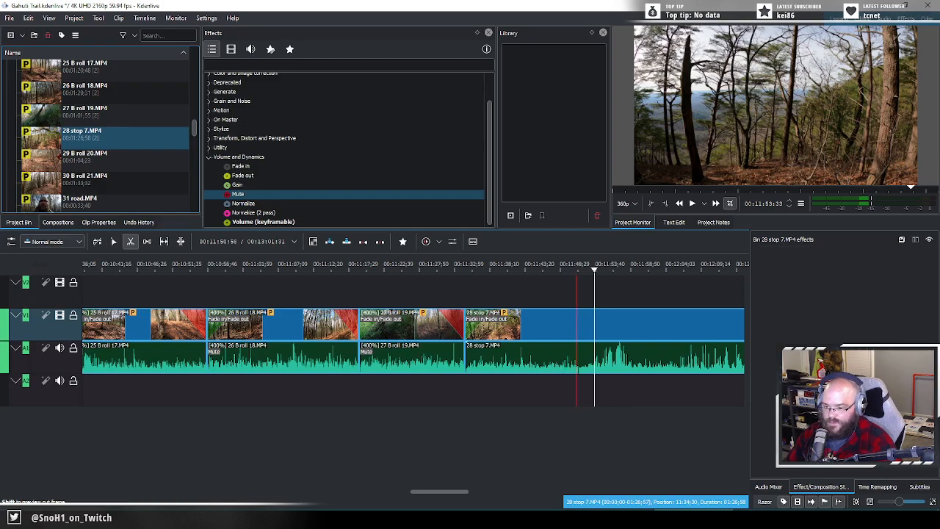
click(579, 368)
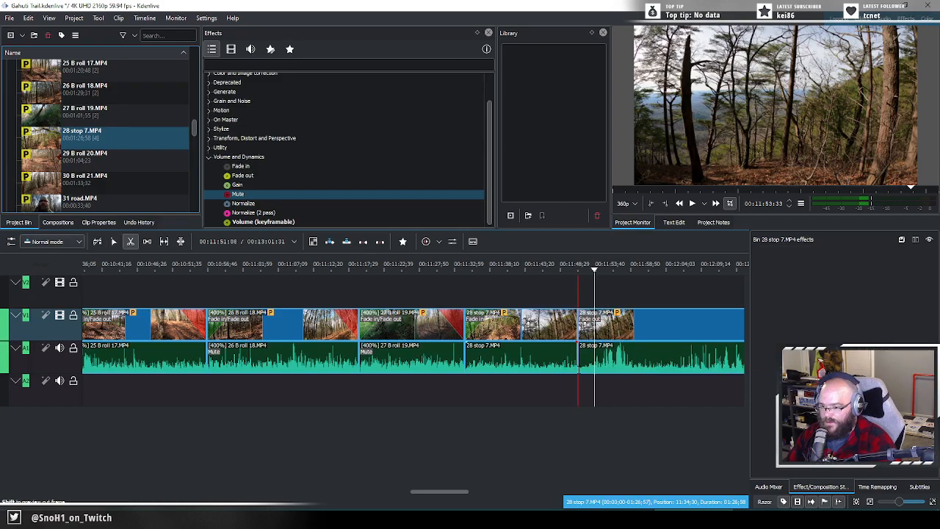
click(114, 242)
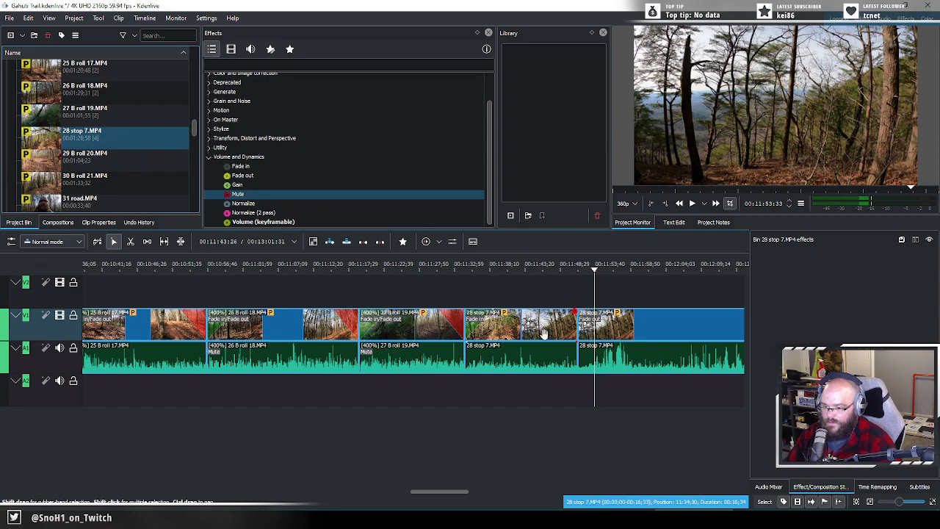
right_click(540, 328)
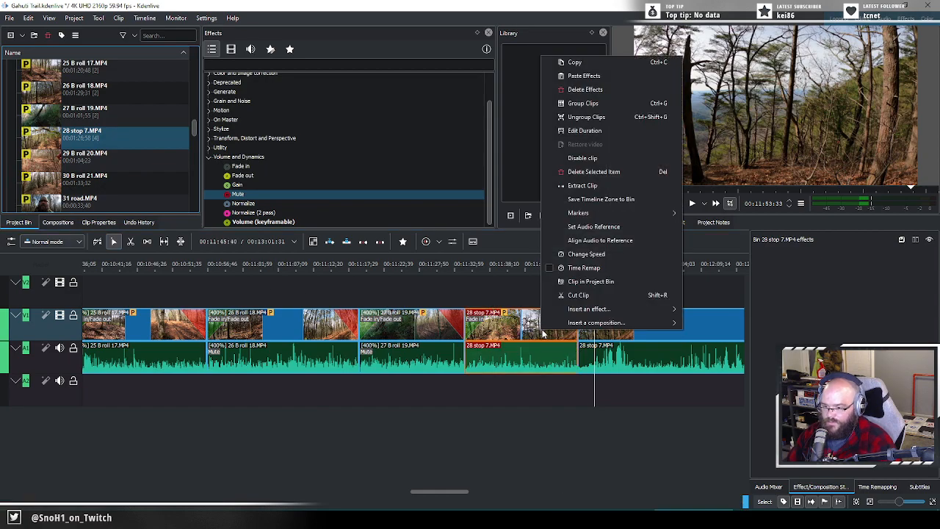
click(584, 257)
text(400)
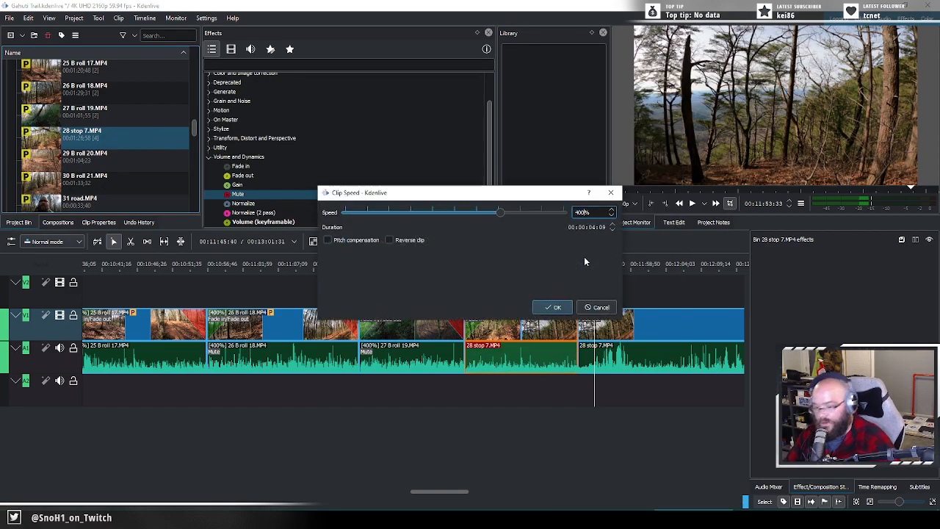
click(552, 307)
Step: Move the rest of 28 stop 7 flush against its sped-up opening piece and add the Mute effect to that opening piece
drag(645, 337, 570, 335)
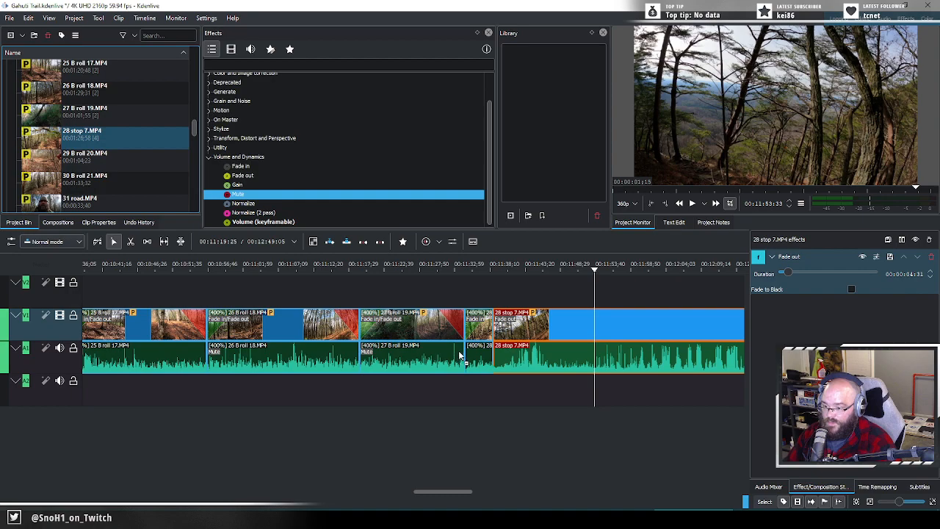
drag(478, 361, 478, 359)
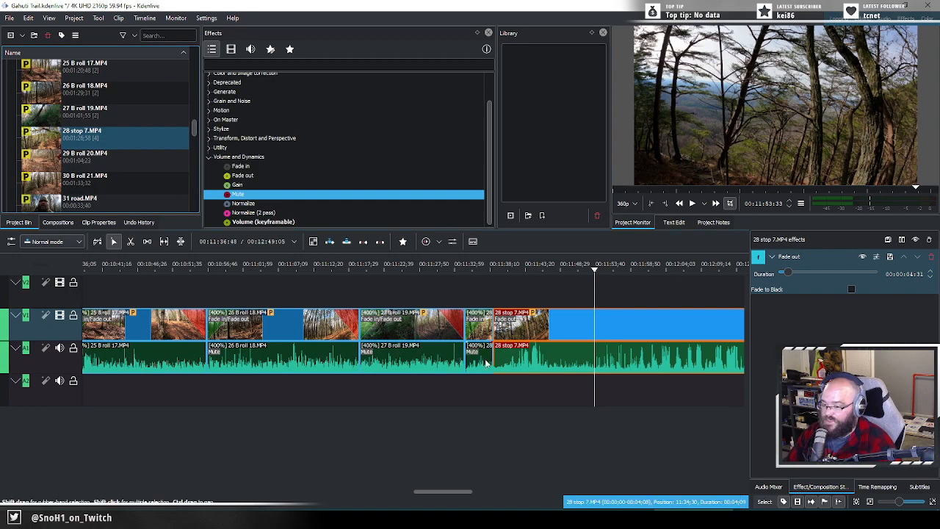
Step: Play 28 stop 7 from its sped-up opening through to the closing overlook shot to check the footage and audio
click(473, 397)
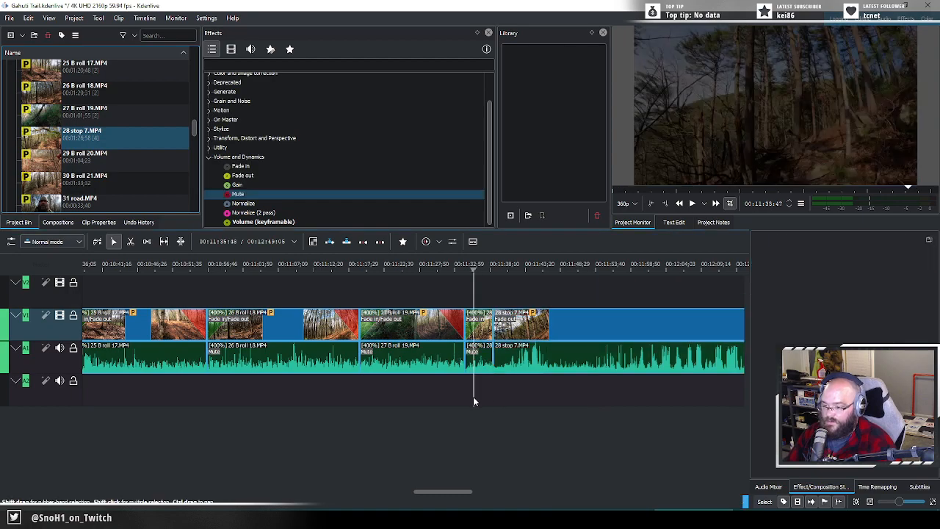
click(694, 206)
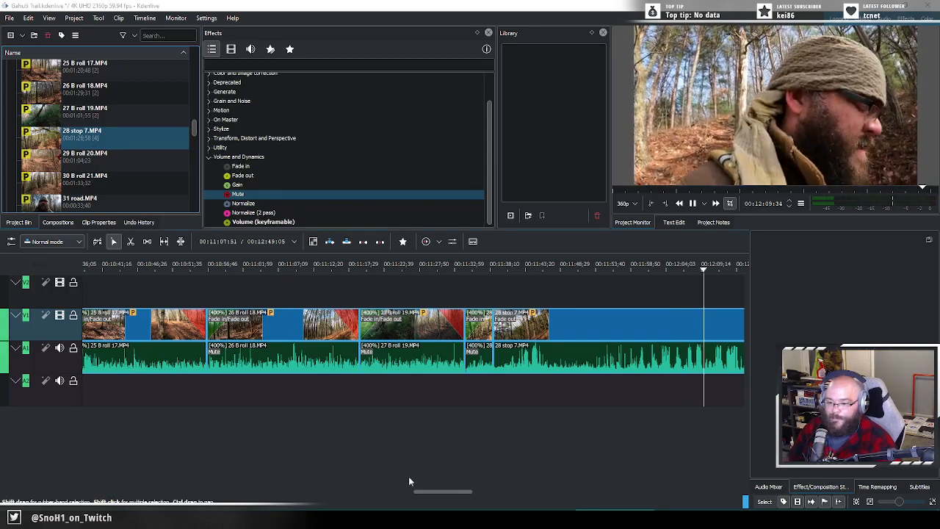
drag(445, 493, 468, 495)
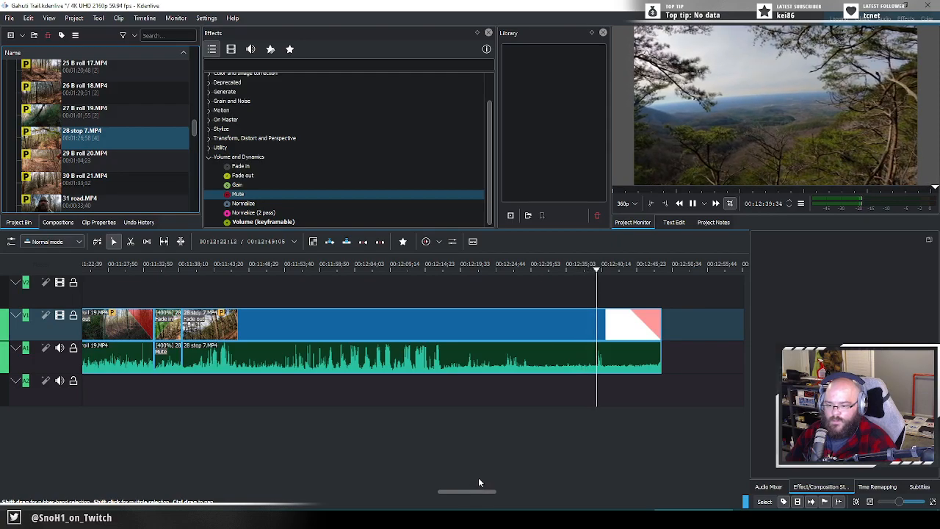
click(693, 205)
mouse_move(193, 133)
mouse_down()
mouse_move(200, 167)
mouse_move(200, 132)
mouse_up()
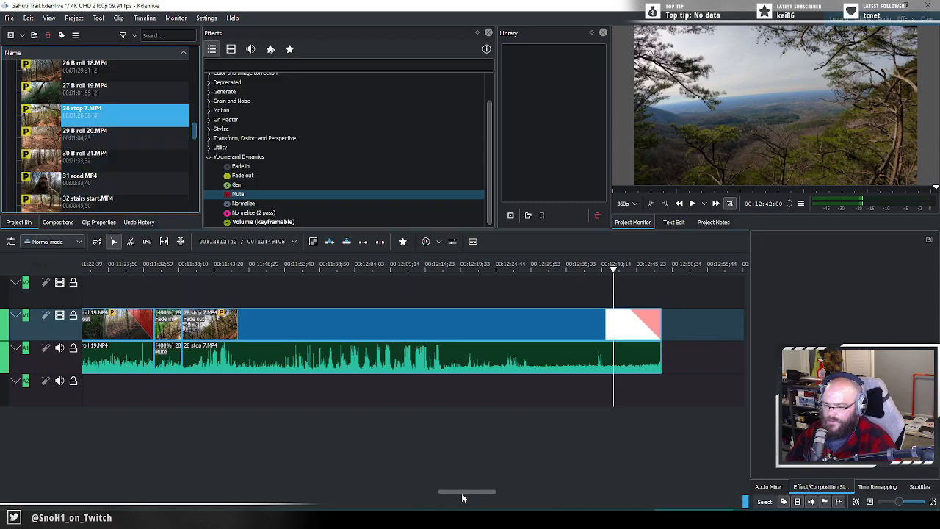
drag(469, 493, 486, 495)
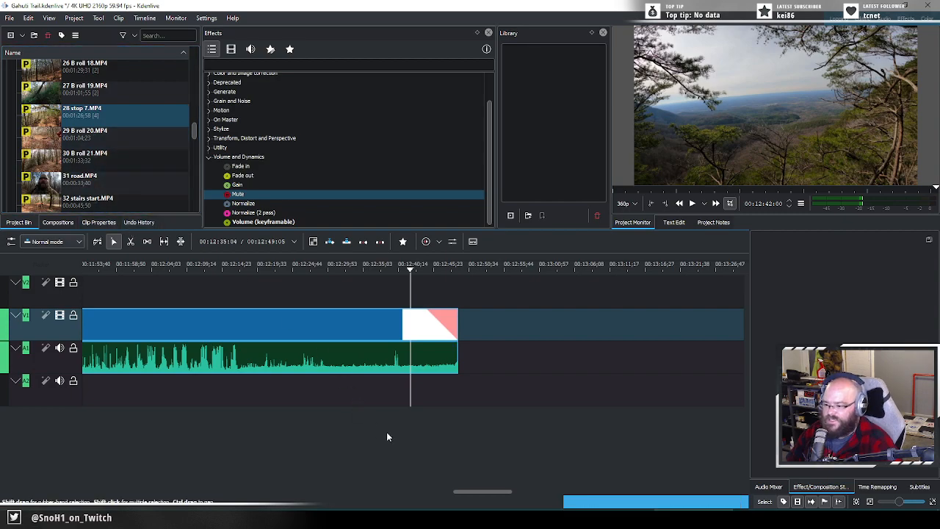
drag(495, 494, 485, 496)
drag(478, 497, 499, 497)
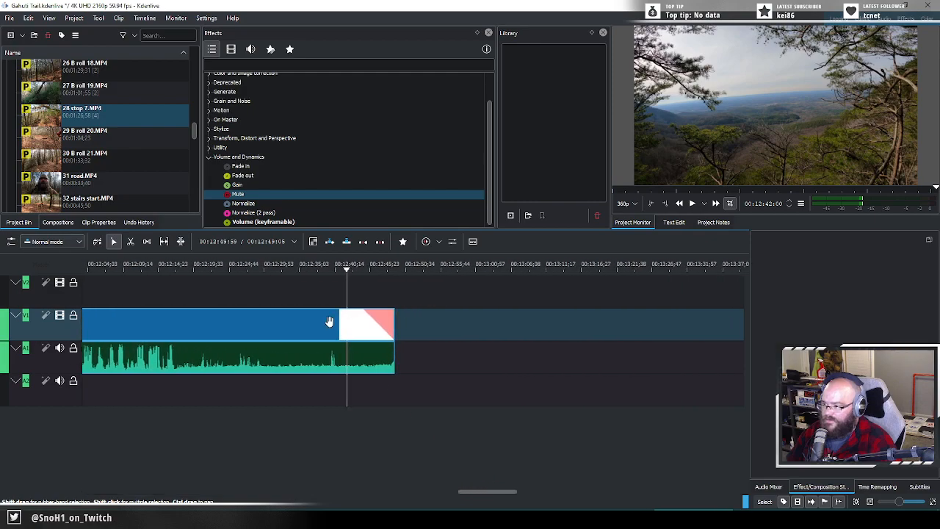
Step: Append 29 B roll 20 to the main video track directly after 28 stop 7 and add the Mute effect to it
drag(84, 134, 395, 334)
click(268, 198)
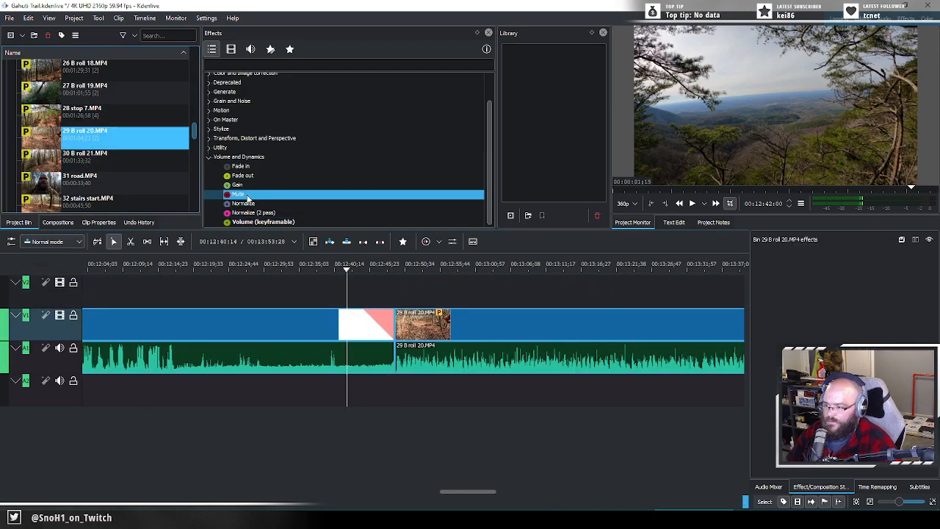
drag(248, 198, 417, 359)
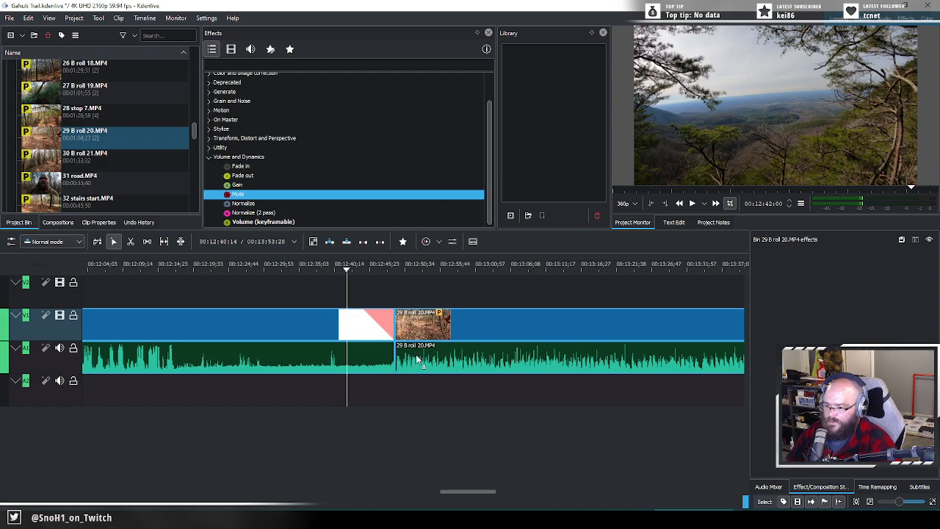
Step: Give 29 B roll 20 a fade in and a fade out and set its speed to 400%
click(412, 315)
drag(453, 491, 484, 491)
drag(591, 312, 584, 309)
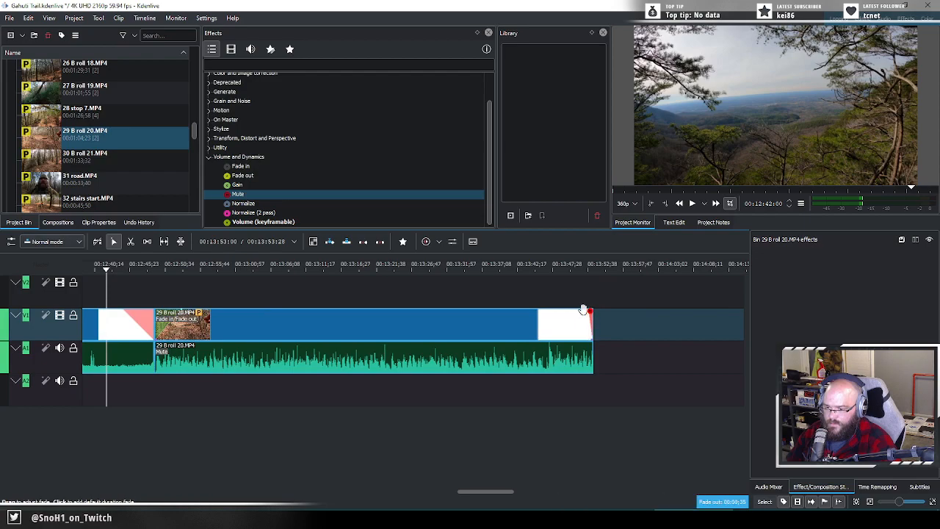
right_click(452, 314)
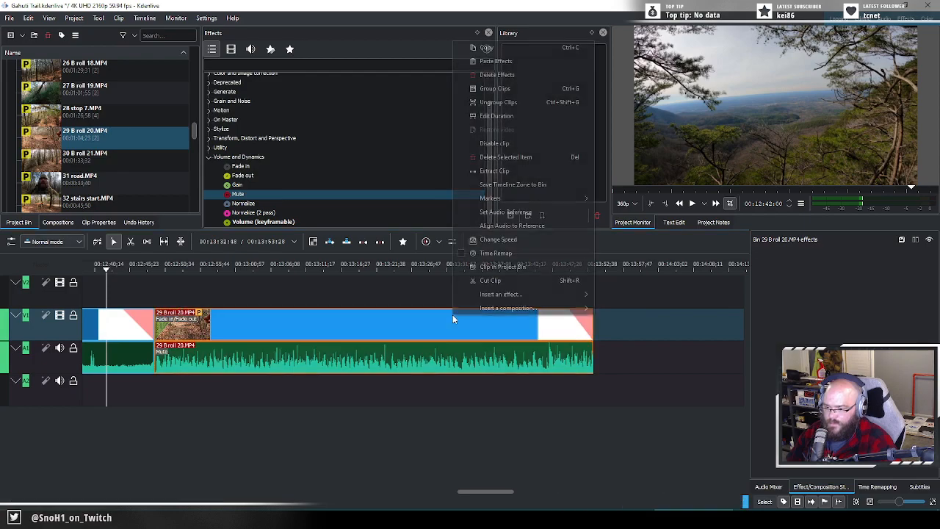
click(516, 239)
text(400)
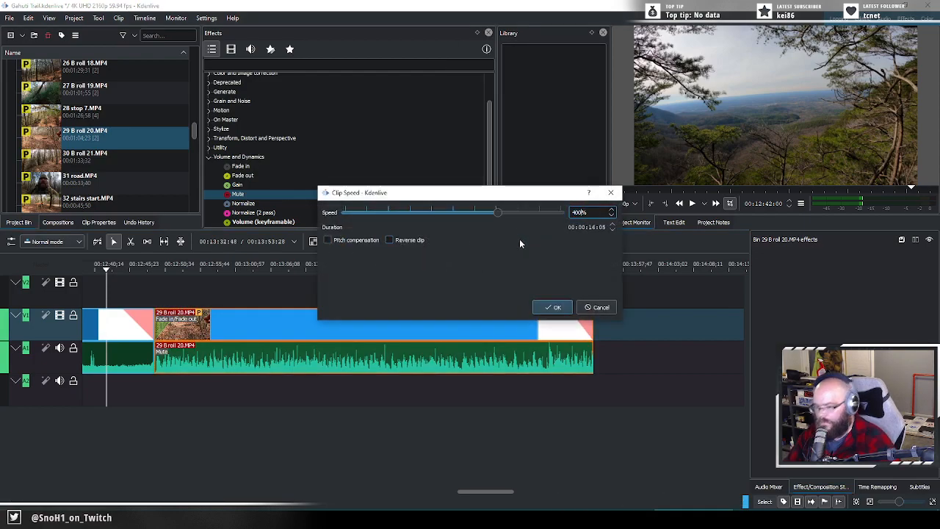
click(557, 306)
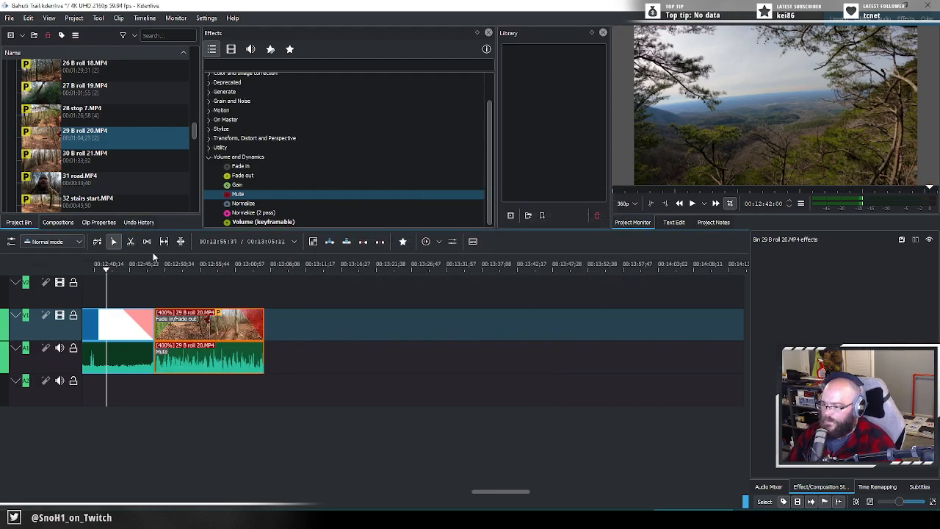
Step: Place Gahuti 4 forest2.mp3 on audio track A2 beneath 29 B roll 20 and play that section to check the narration
scroll(154, 155, down, 5)
scroll(155, 159, down, 3)
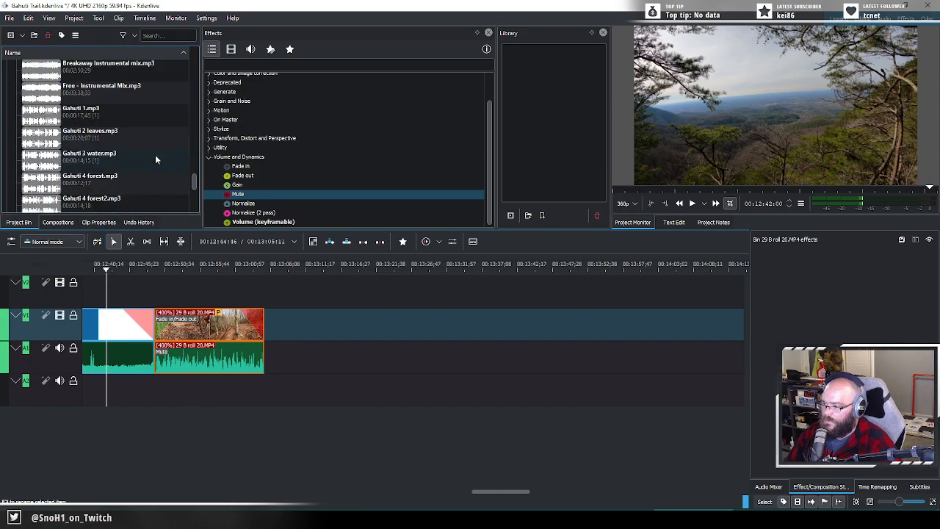
scroll(83, 183, down, 1)
drag(46, 145, 163, 390)
click(144, 428)
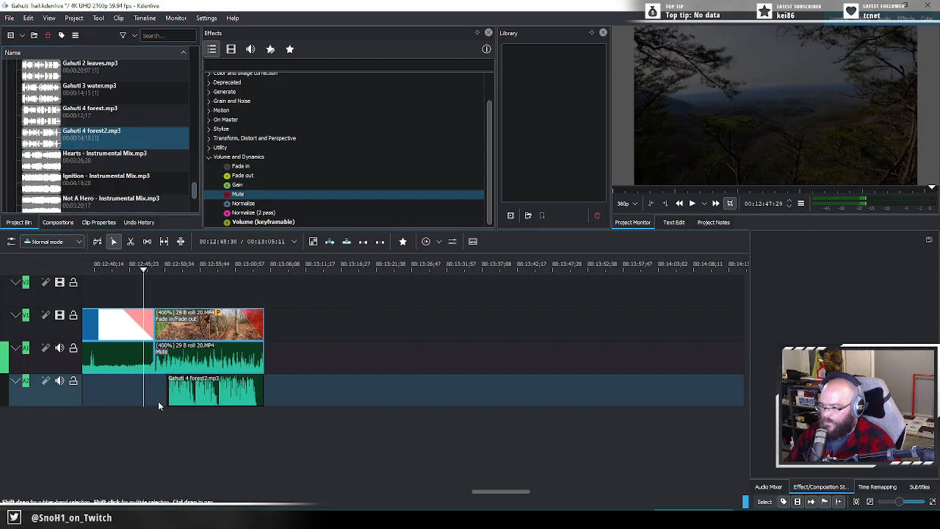
click(690, 206)
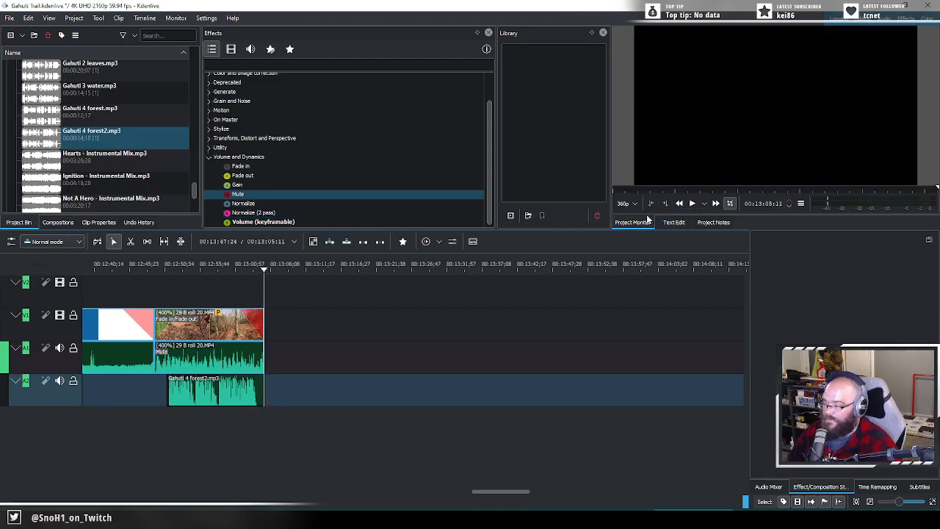
Step: Append 30 B roll 21 directly after 29 B roll 20 and give it a fade in and a fade out of about 4 seconds each
drag(195, 189, 198, 152)
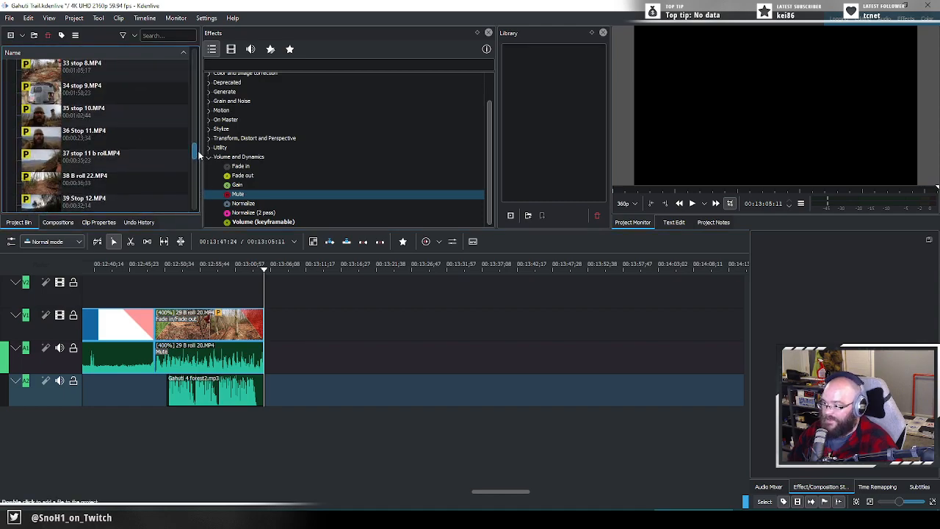
drag(199, 154, 197, 143)
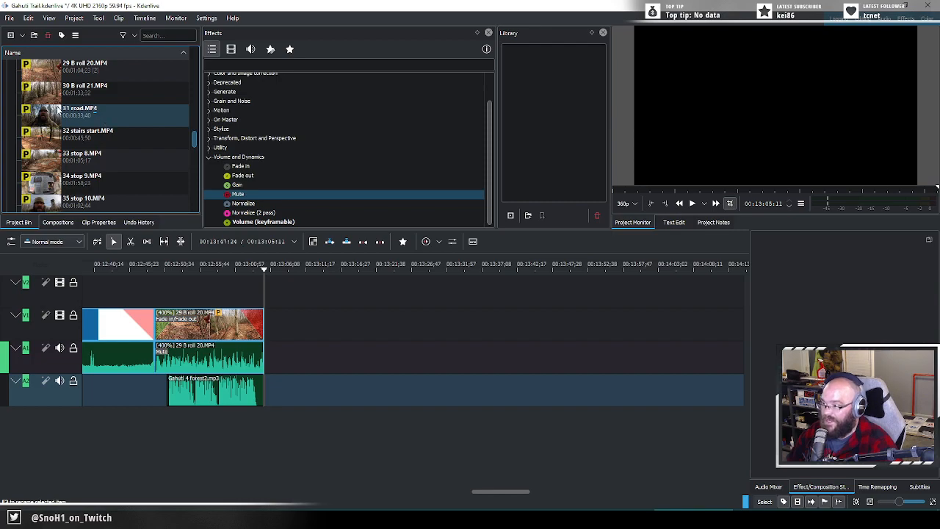
drag(59, 92, 274, 334)
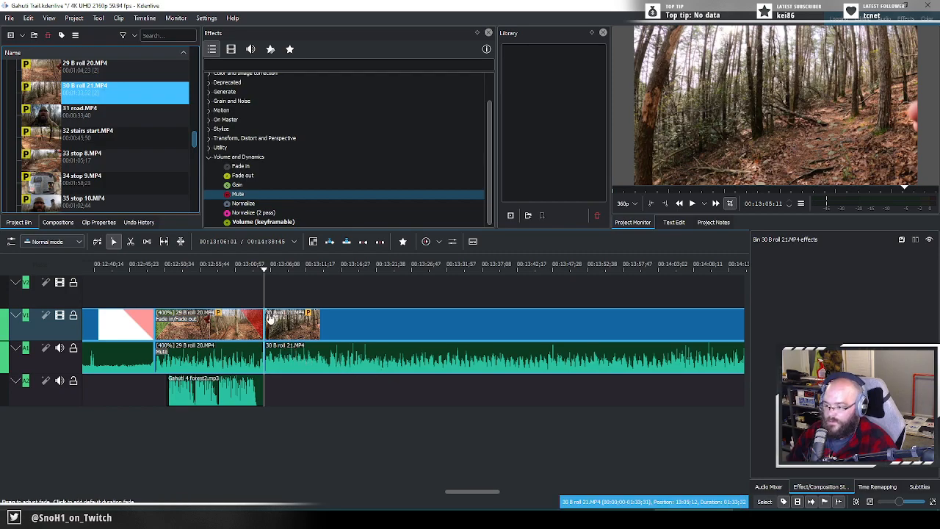
drag(269, 317, 293, 317)
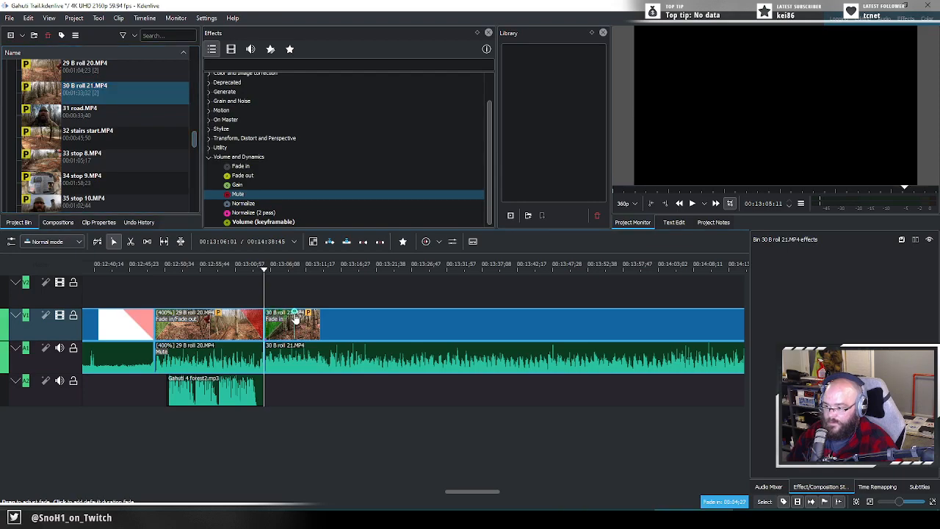
drag(467, 493, 492, 493)
drag(542, 309, 519, 316)
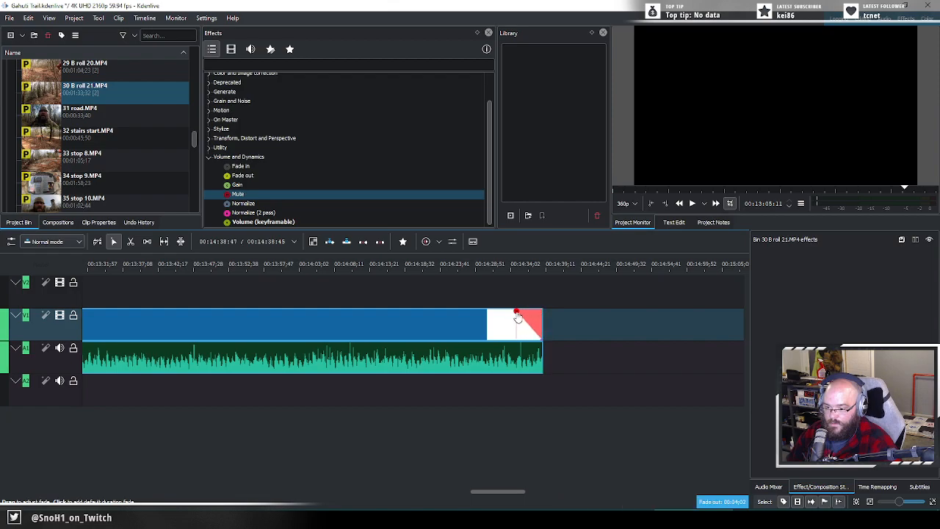
Step: Set the speed of 30 B roll 21 to 400% and add the Mute effect to it
right_click(398, 317)
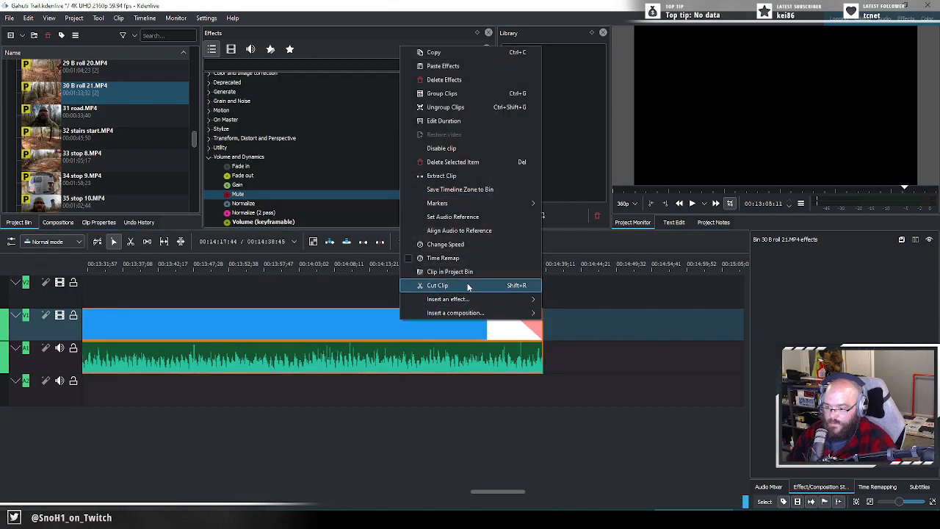
click(479, 245)
text(400)
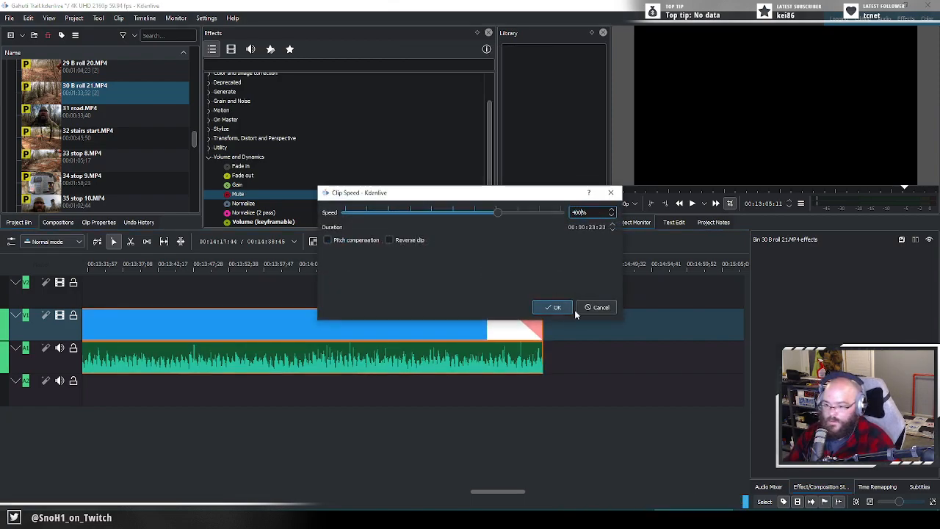
click(553, 305)
drag(508, 495, 469, 494)
click(246, 195)
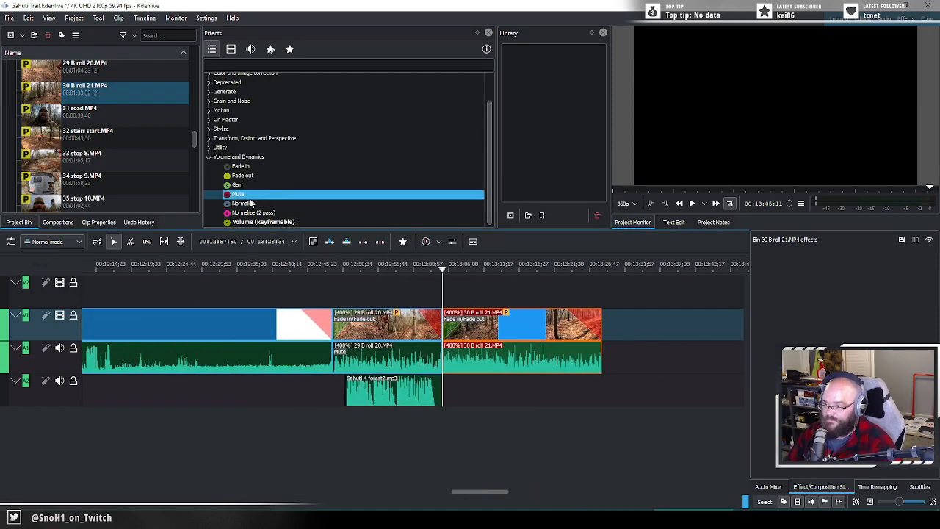
drag(479, 369, 467, 376)
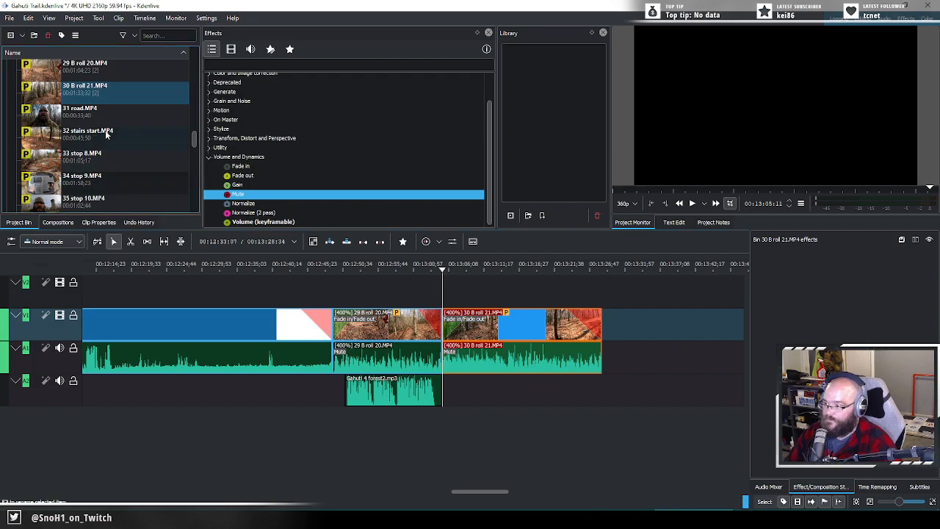
Step: Append 31 road directly after 30 B roll 21 and give it a fade in and a fade out
drag(50, 116, 606, 334)
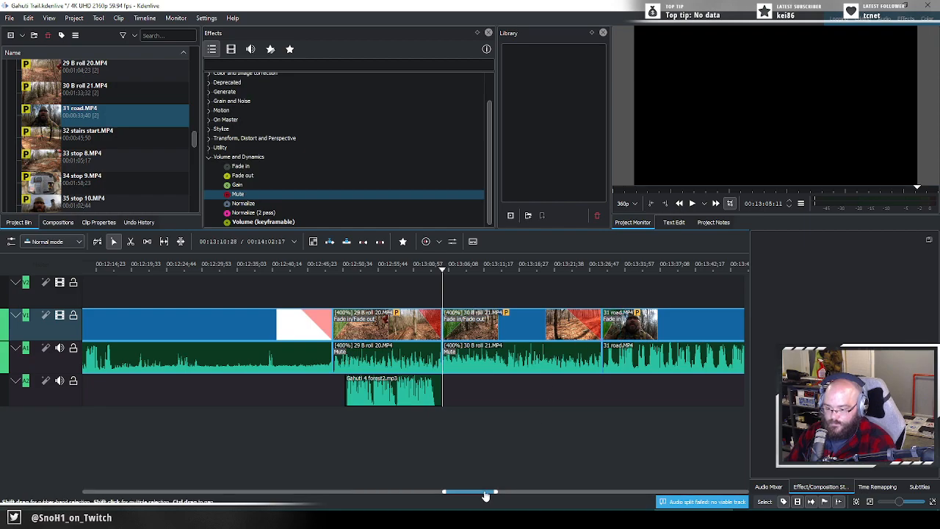
drag(480, 488, 505, 488)
drag(439, 312, 425, 315)
Step: Play from the end of 30 B roll 21 through 31 road to check the transition and audio
click(202, 400)
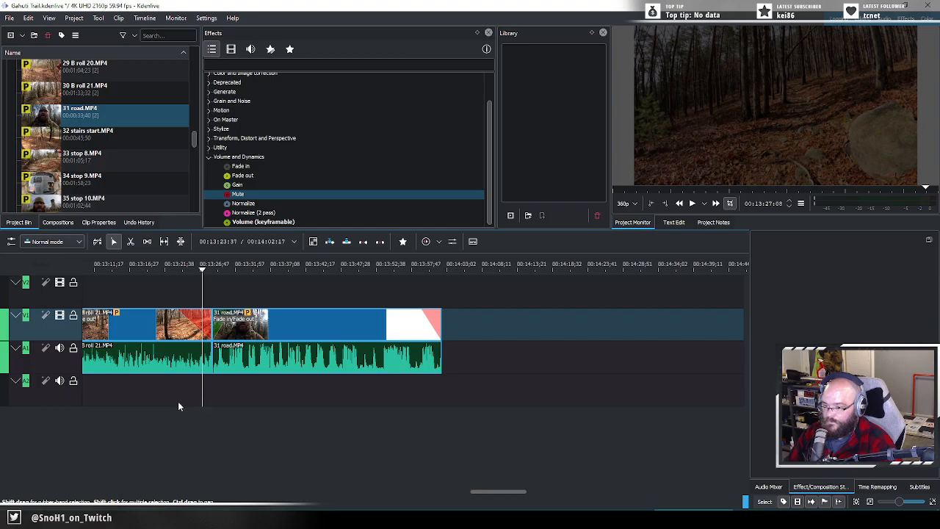
click(177, 401)
click(691, 203)
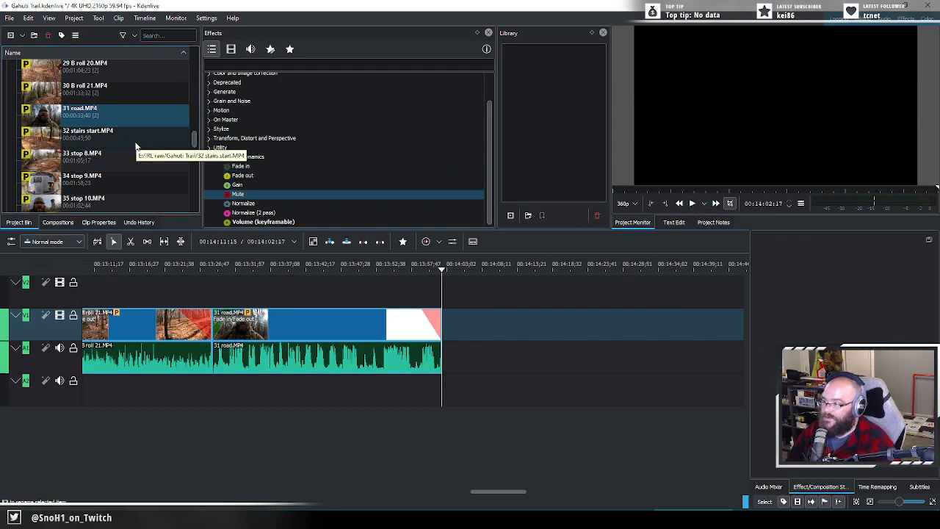
Step: Append 32 stairs start directly after 31 road and give it a fade in and a fade out
drag(55, 145, 451, 334)
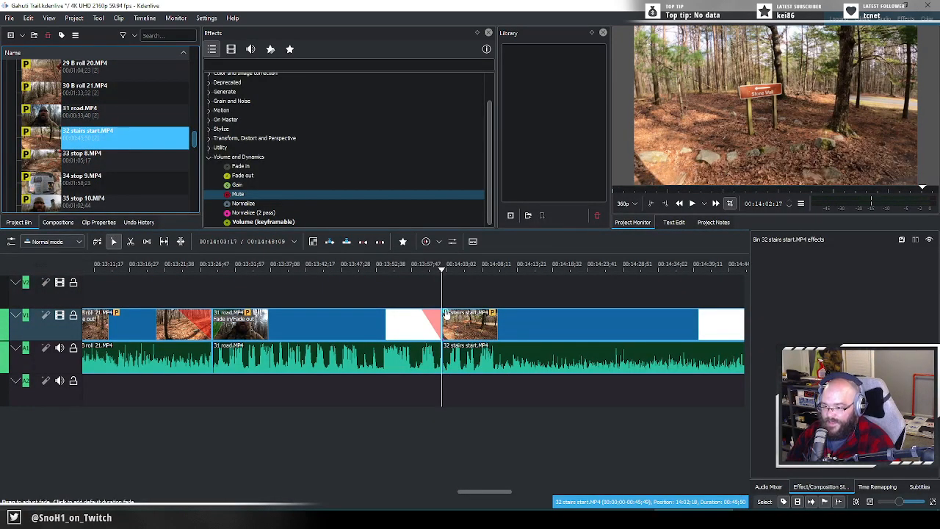
click(455, 315)
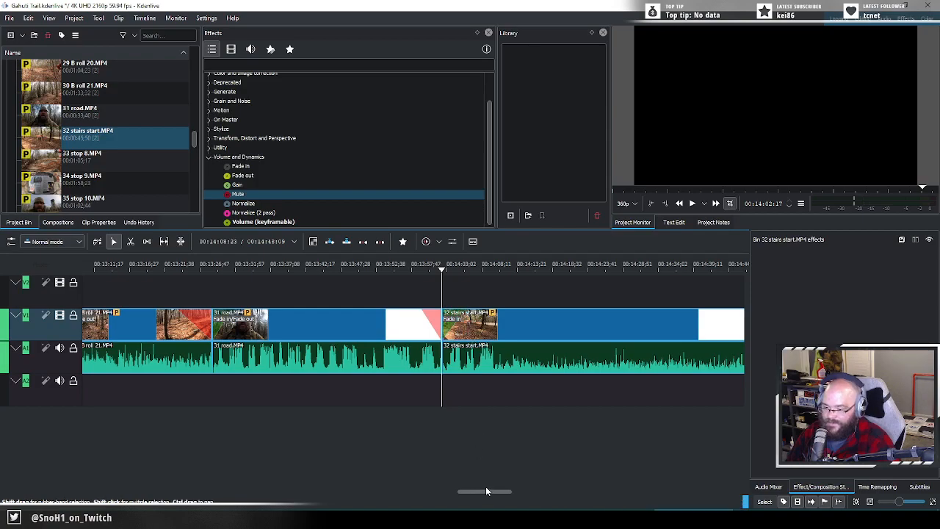
drag(485, 491, 499, 488)
drag(516, 311, 505, 314)
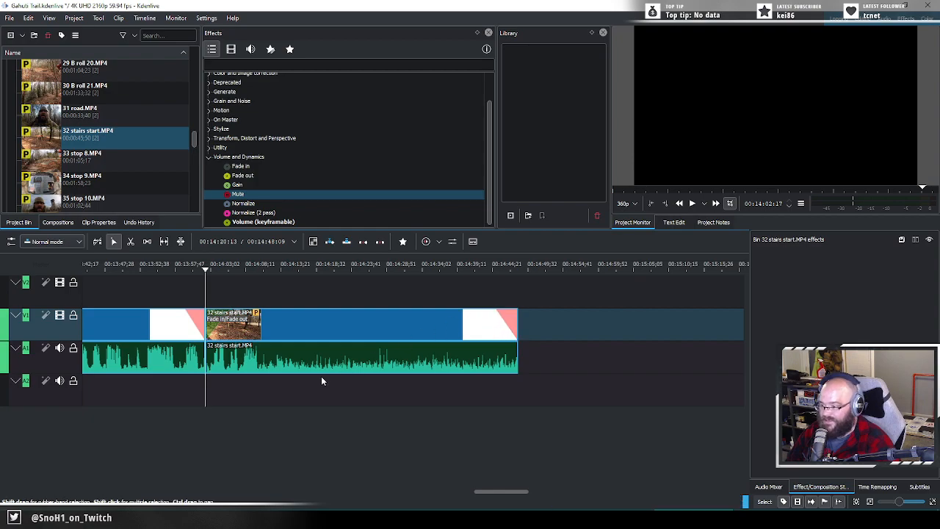
Step: Play the opening of 32 stairs start to find the cut point and split the clip at about 00:14:11
click(694, 203)
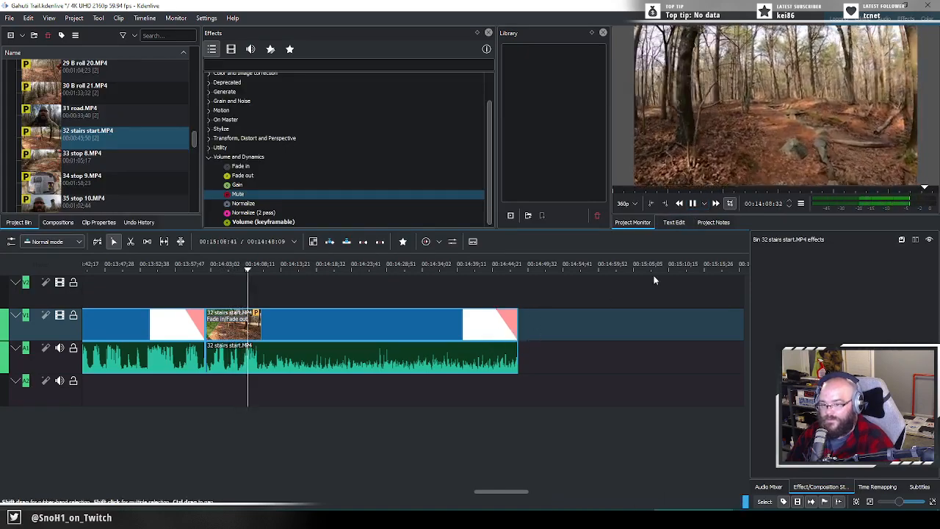
click(693, 204)
click(130, 240)
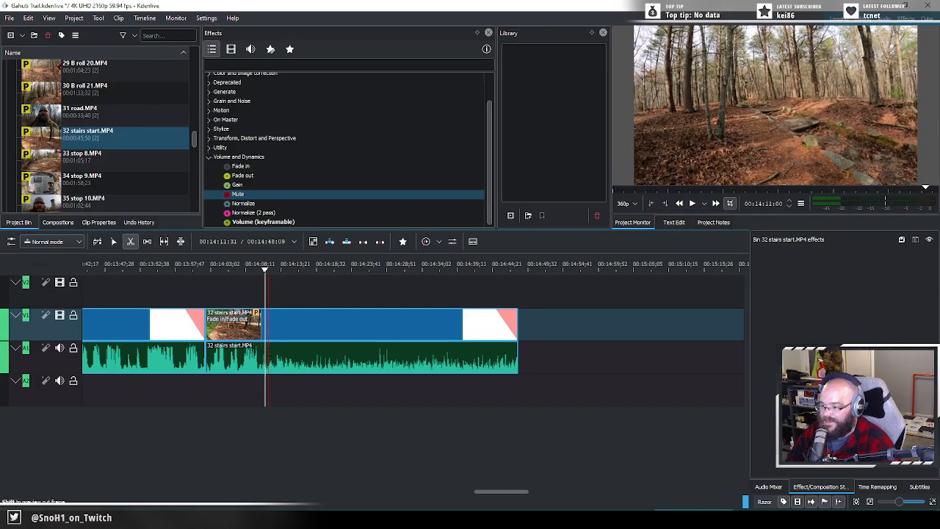
click(267, 323)
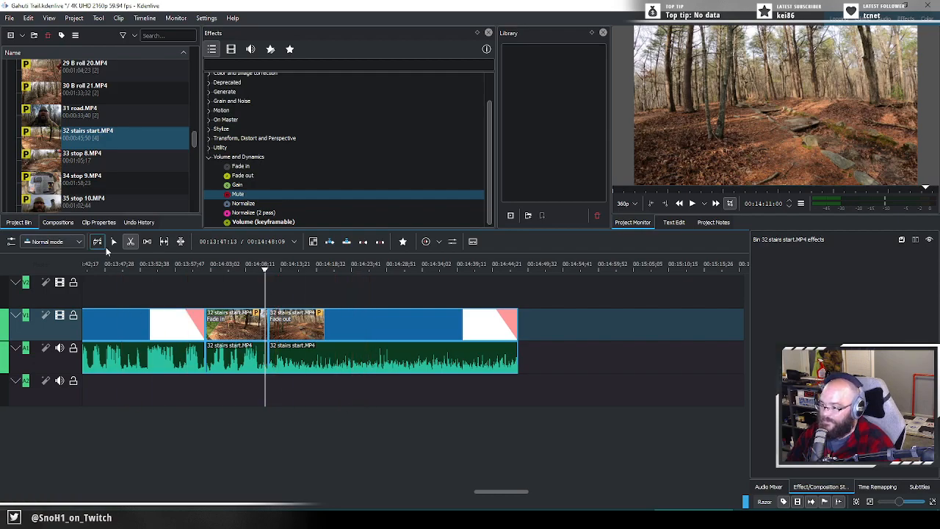
click(114, 241)
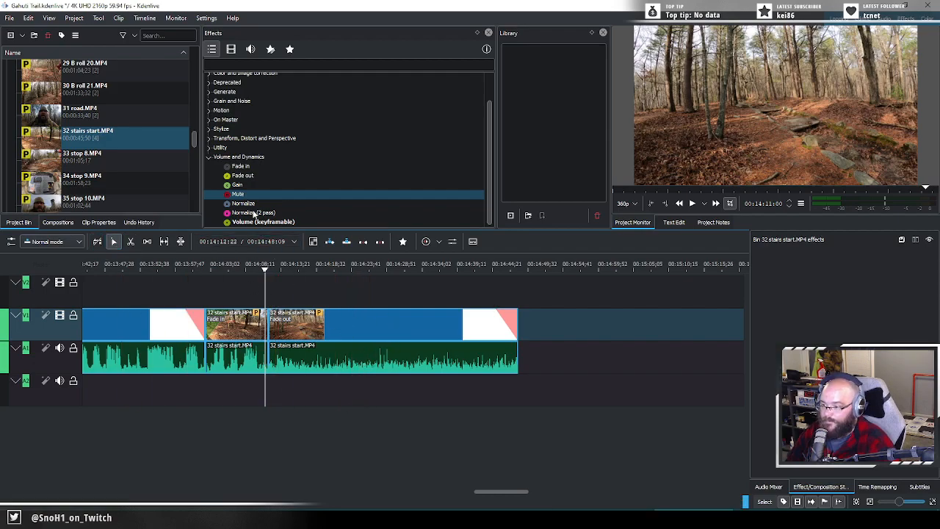
Step: Add the Mute effect to the second piece of 32 stairs start and set that piece's speed to 400%
click(239, 197)
drag(344, 359, 345, 362)
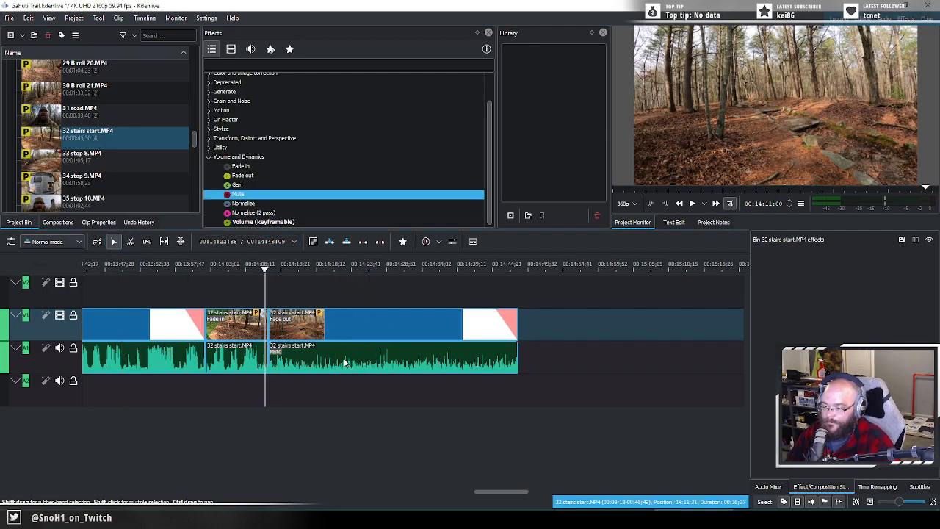
right_click(360, 324)
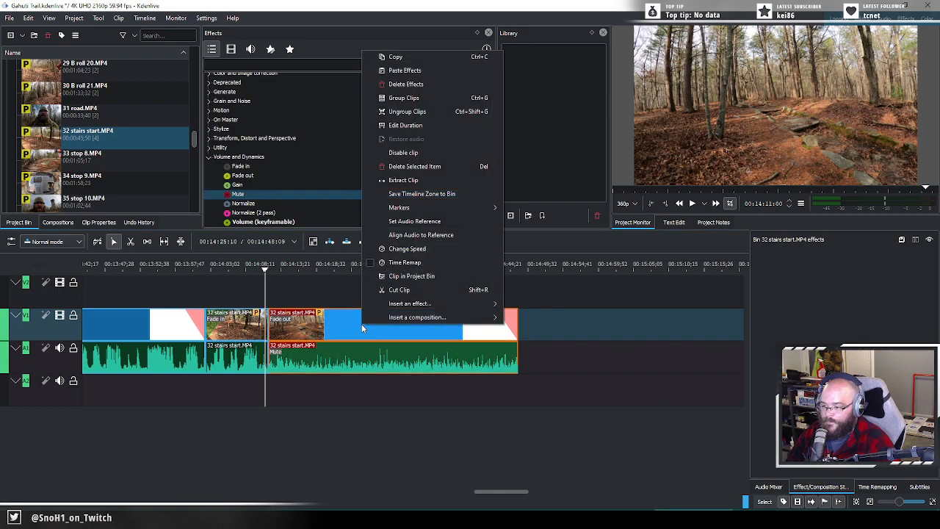
click(430, 245)
text(400)
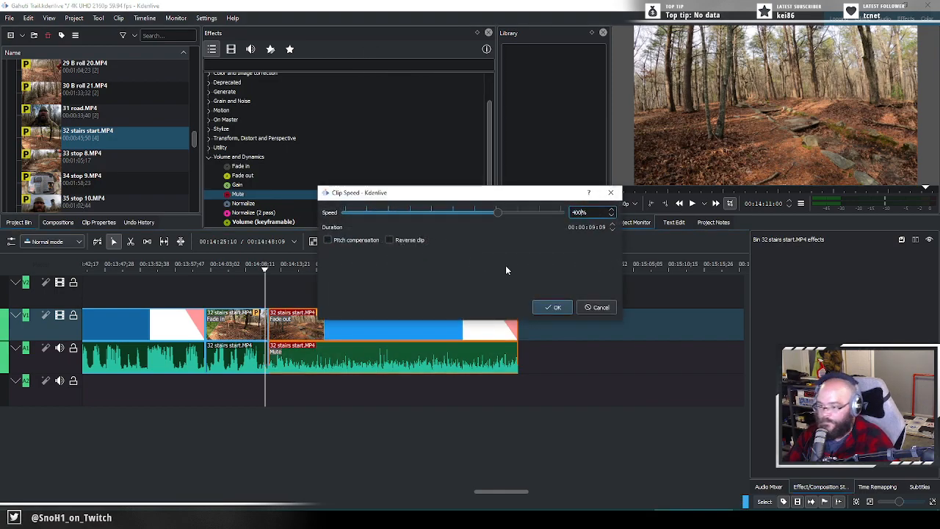
click(547, 308)
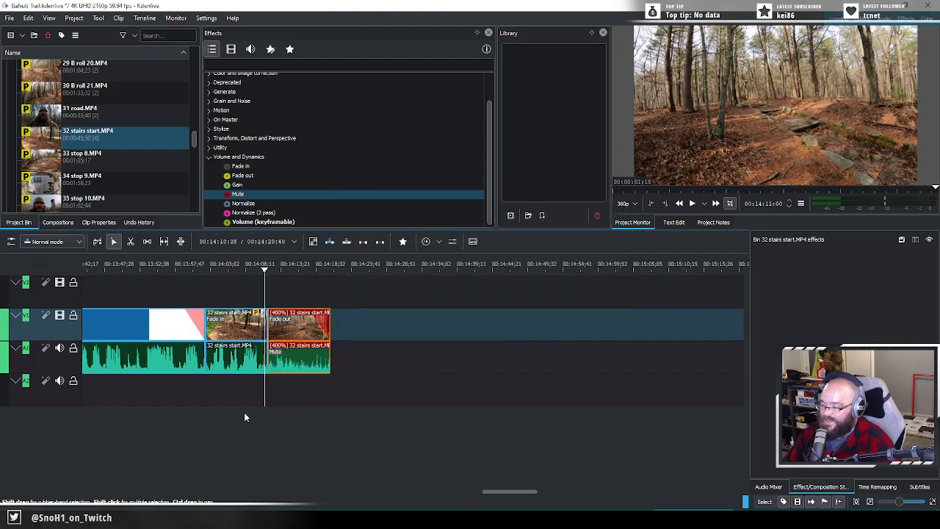
Step: Play from the end of 31 road through both pieces of 32 stairs start to check the footage and audio
click(198, 434)
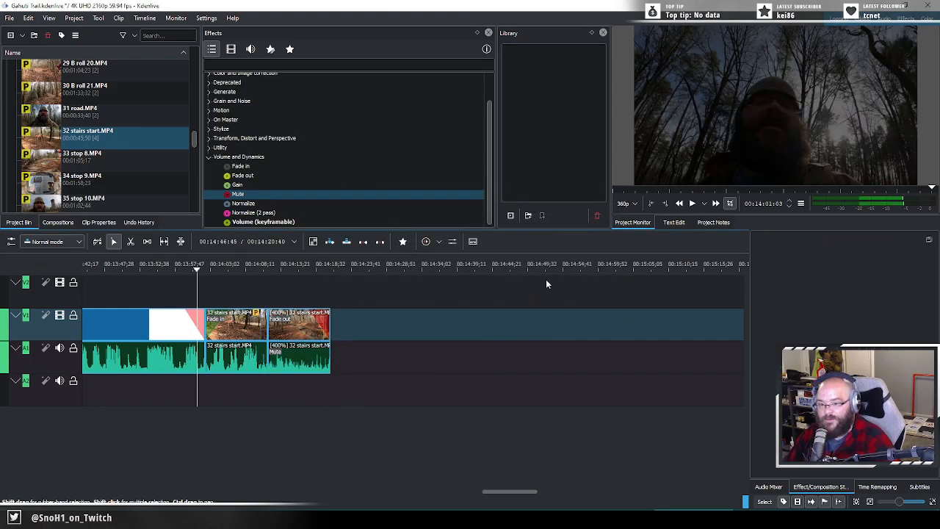
click(691, 206)
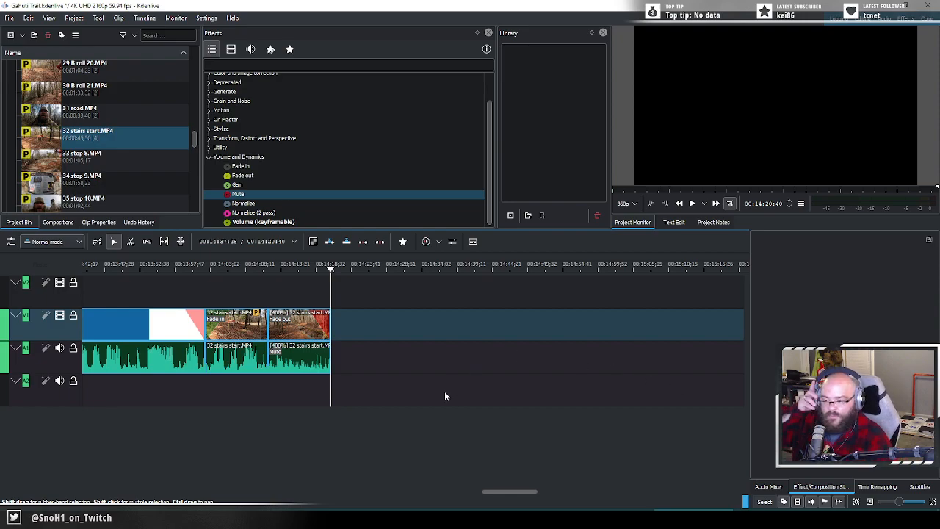
Step: Append 33 stop 8 directly after 32 stairs start and give it a fade in and a fade out of about 2.7 seconds
drag(83, 156, 351, 317)
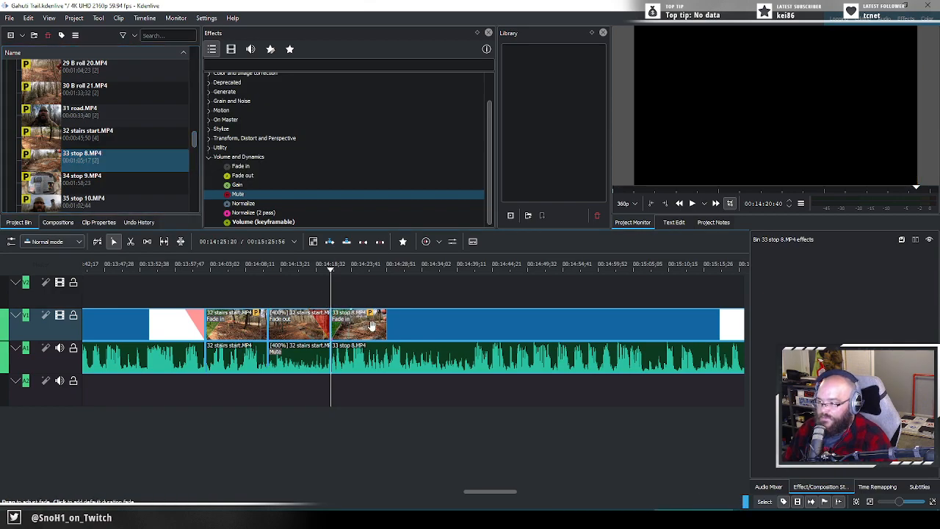
drag(493, 496, 506, 495)
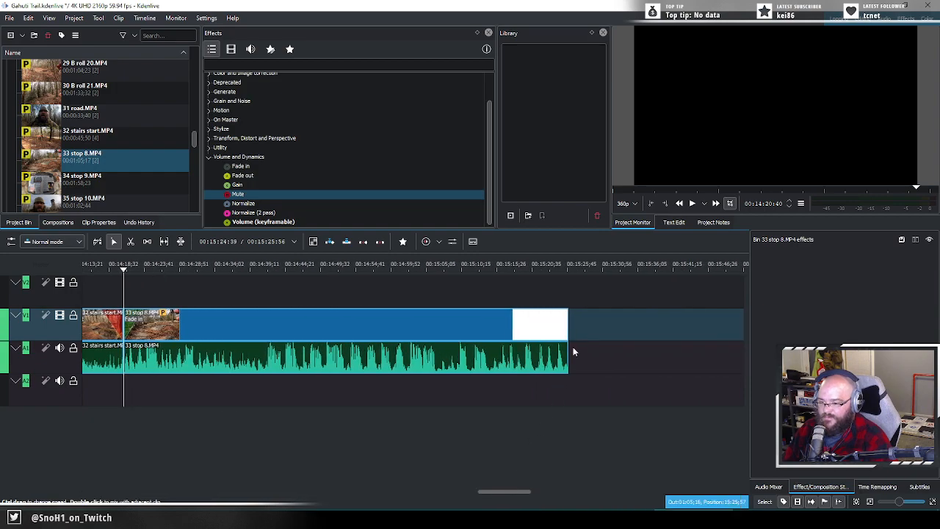
drag(567, 316, 547, 316)
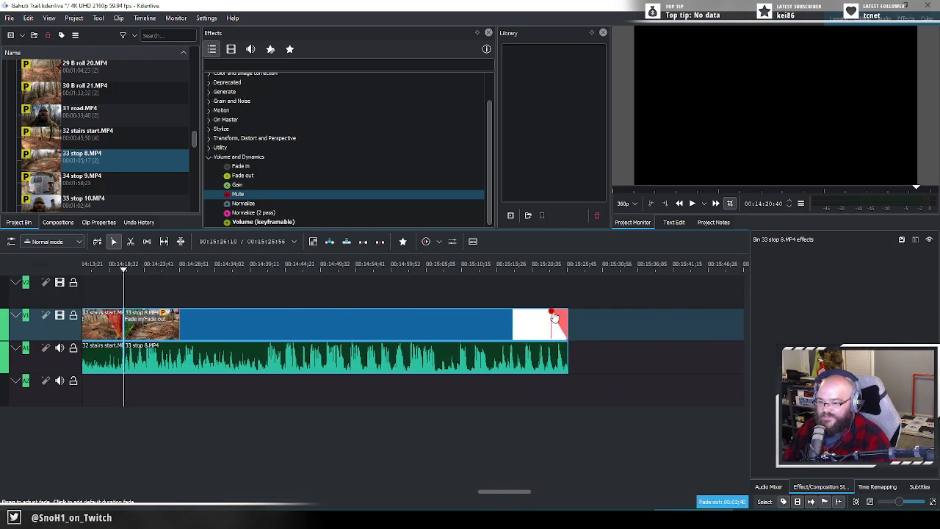
Step: Play 33 stop 8 from its start to check footage and audio, and spot-check the frame near its end
drag(500, 497, 481, 494)
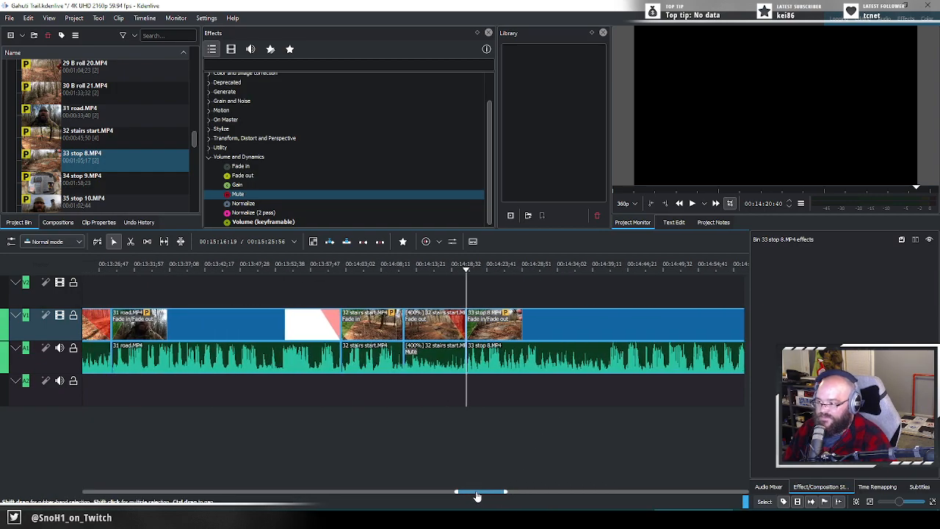
click(691, 204)
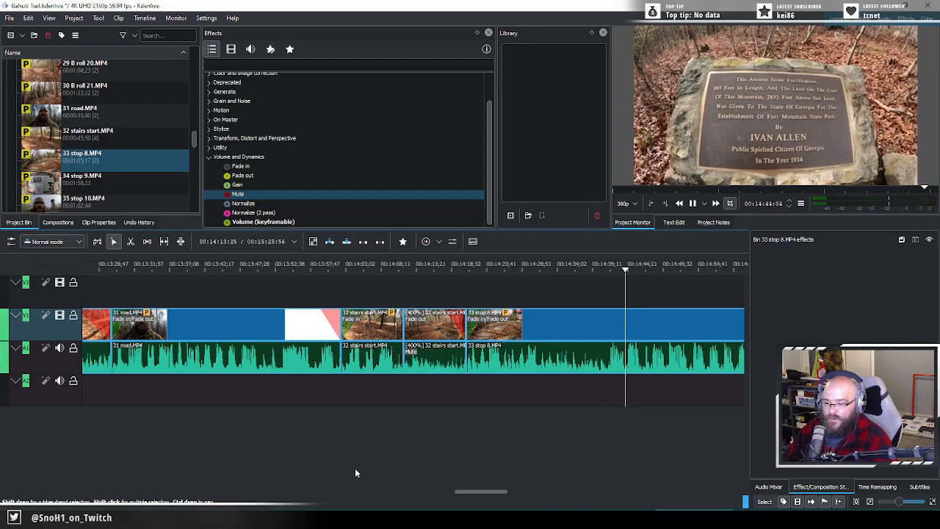
click(692, 204)
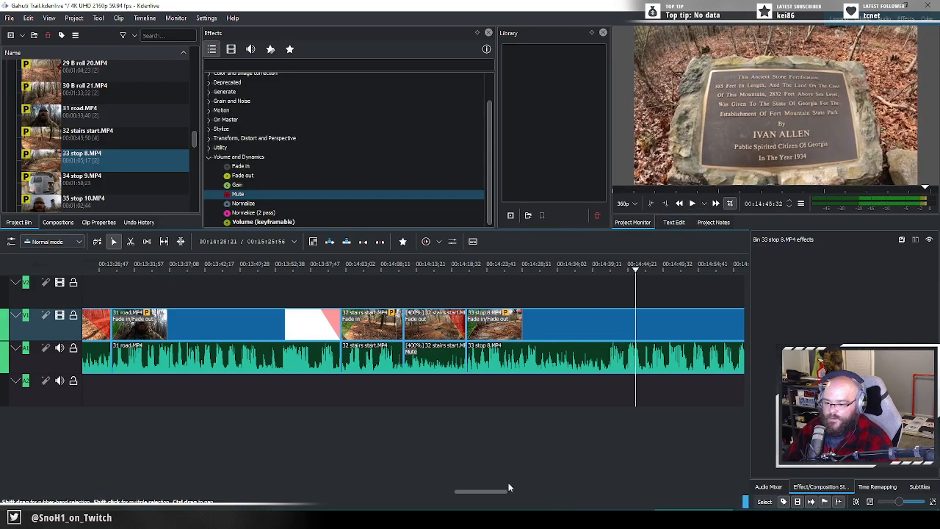
drag(482, 495, 511, 499)
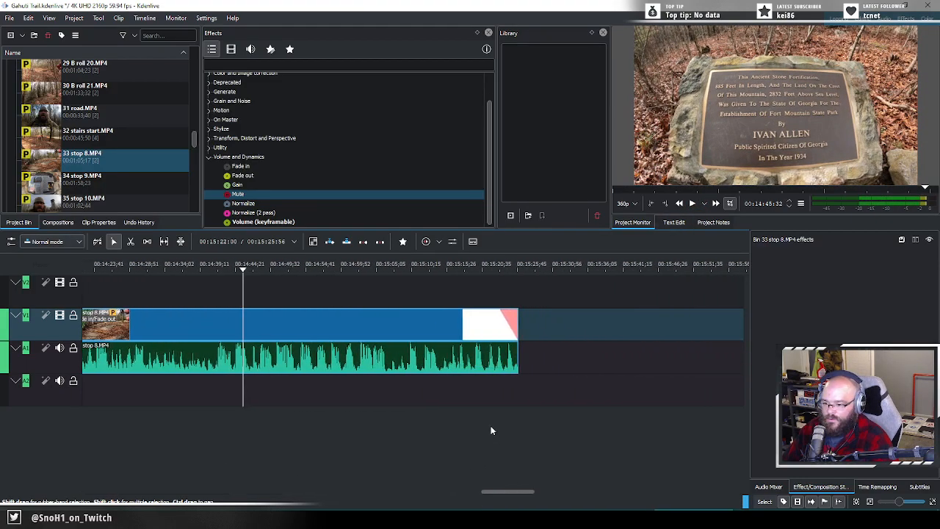
click(489, 400)
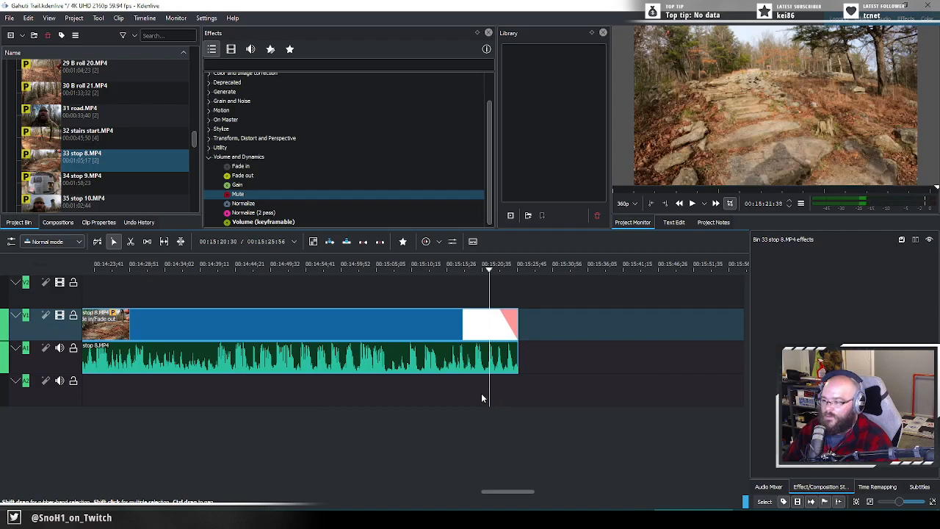
Step: Append 34 stop 9 directly after 33 stop 8 and give it a fade in of about 3.3 seconds and a fade out
drag(81, 179, 537, 317)
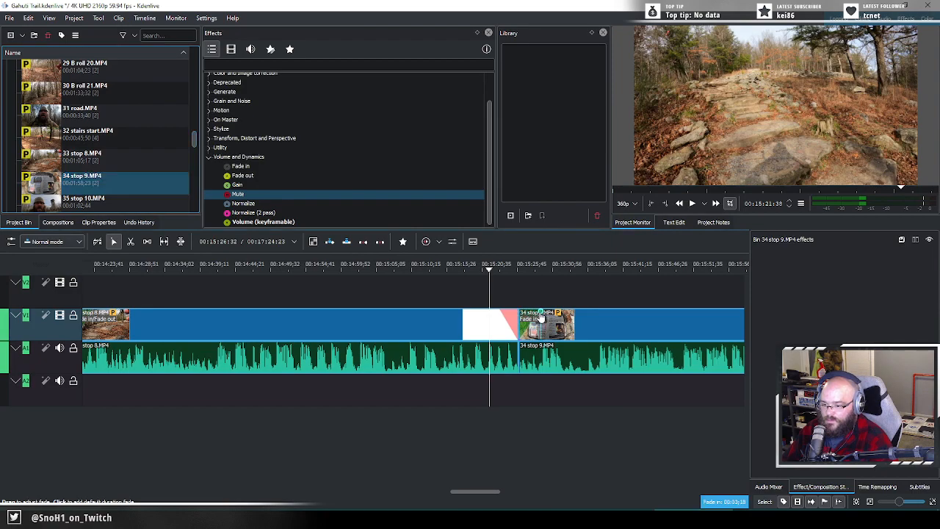
drag(479, 492, 524, 484)
drag(566, 310, 547, 311)
Step: Play the quiet passage late in 34 stop 9 and the section around its fade out to check the audio
click(397, 433)
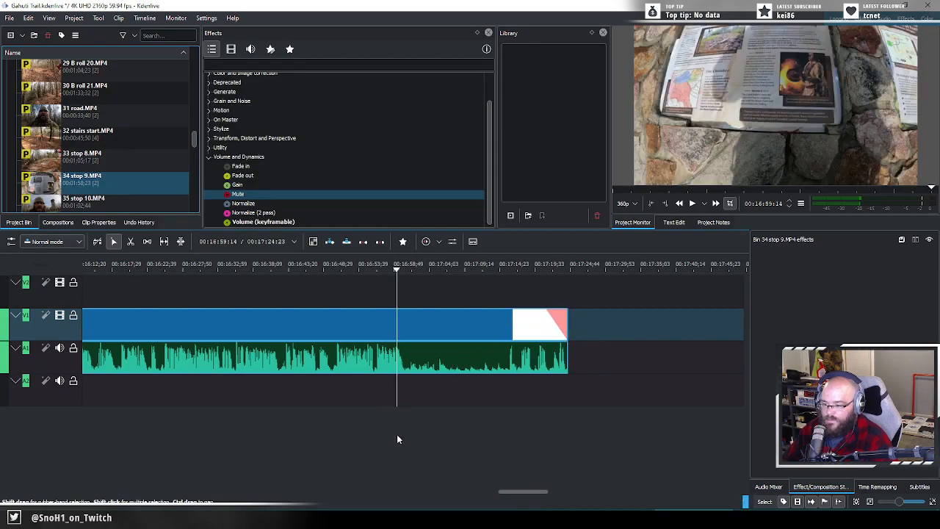
click(692, 204)
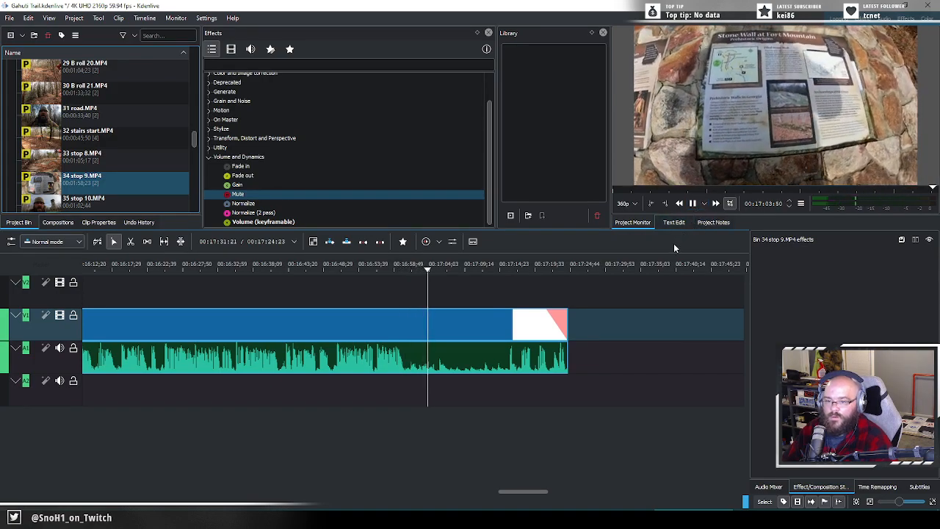
click(516, 397)
click(691, 204)
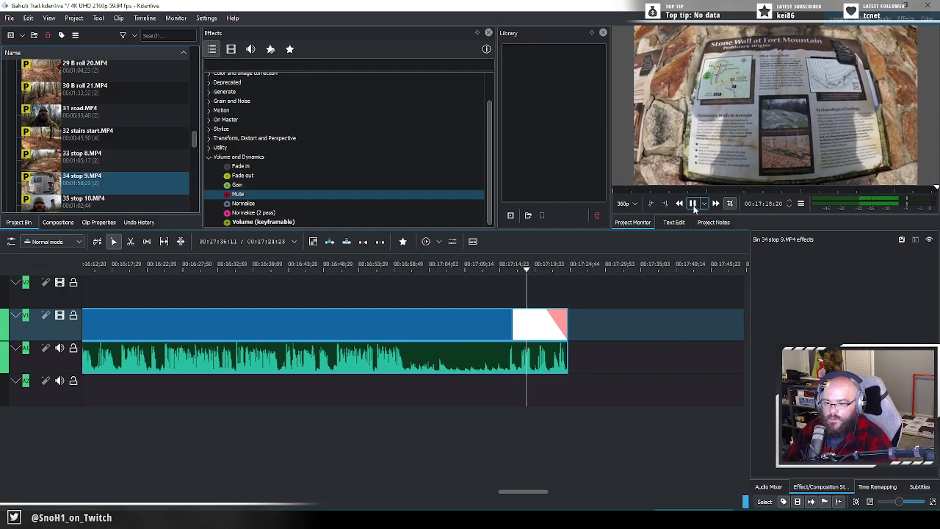
click(692, 204)
Step: Append 35 stop 10 directly after 34 stop 9 and give it a fade in of about 3.3 seconds and a fade out
scroll(120, 167, down, 3)
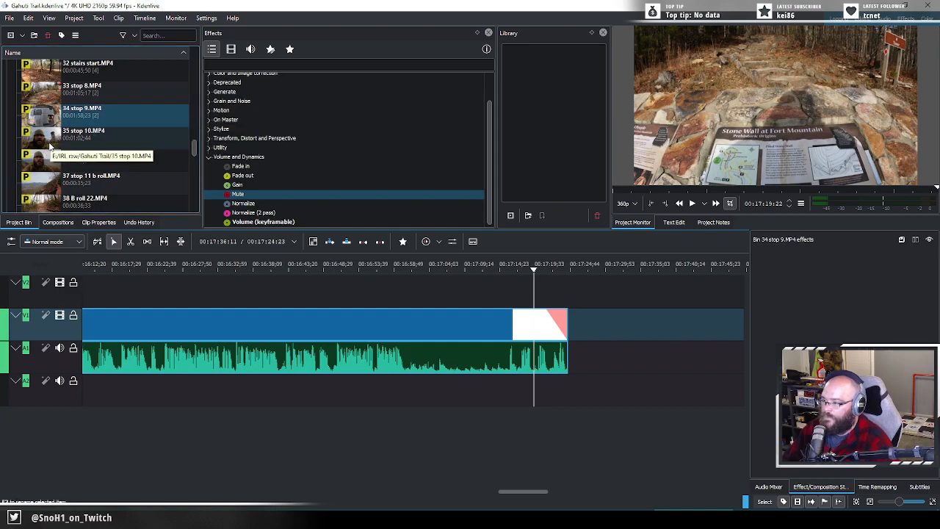
drag(50, 141, 572, 315)
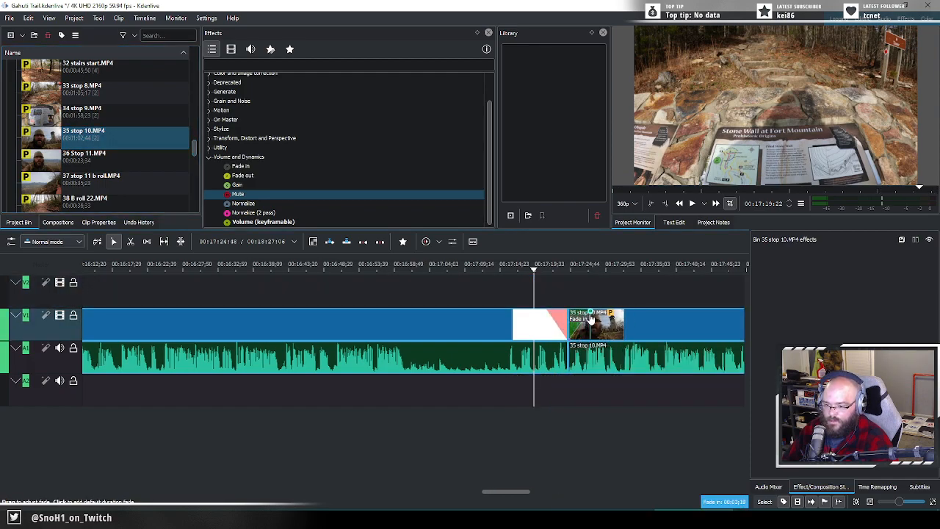
drag(510, 490, 534, 490)
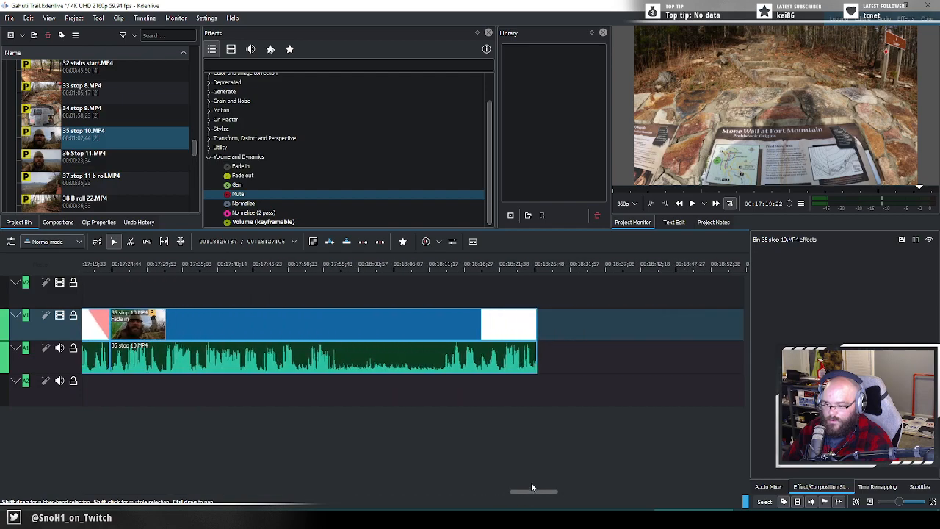
drag(535, 312, 513, 315)
Step: Play 35 stop 10 from its start to check the opening footage and audio
click(110, 392)
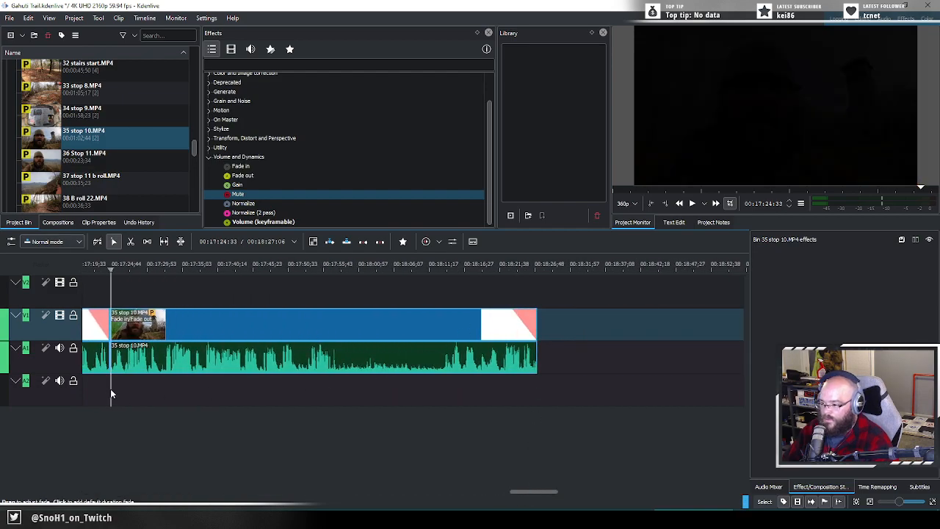
click(692, 204)
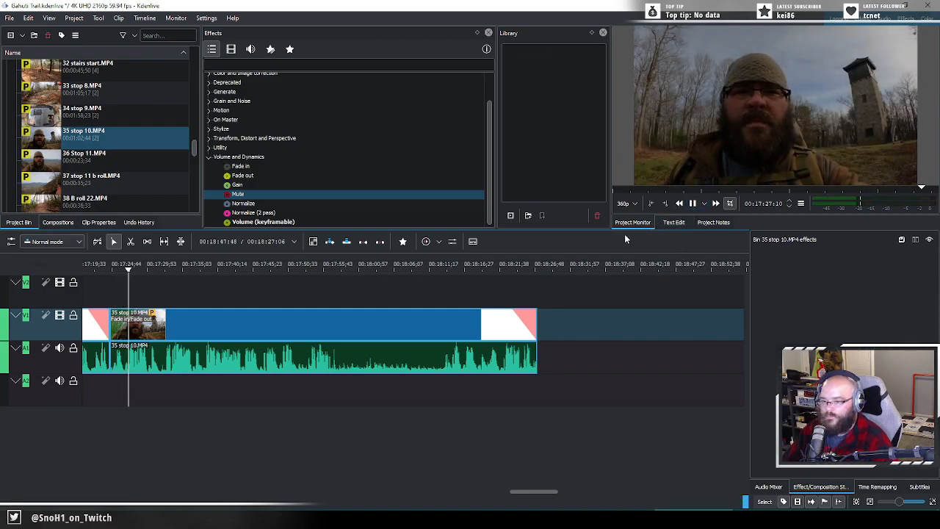
click(72, 19)
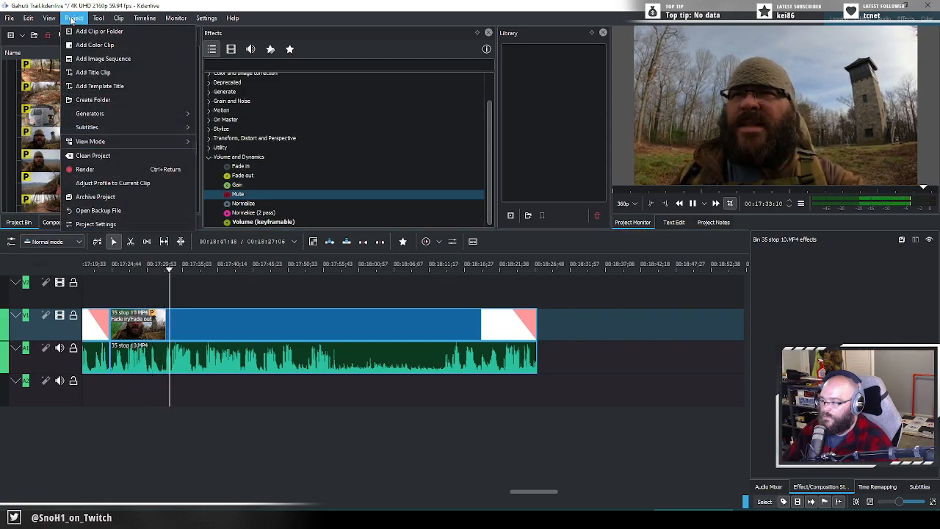
mouse_move(98, 18)
click(259, 9)
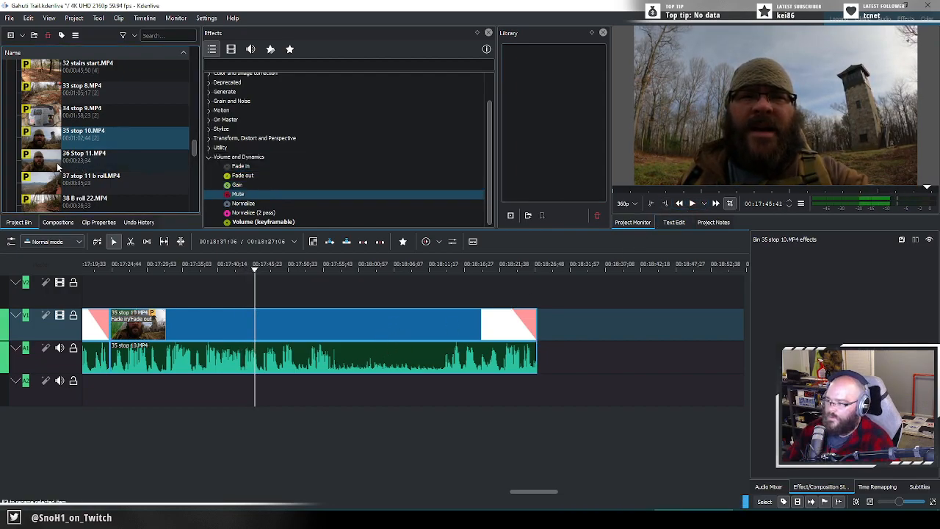
Step: Append 36 Stop 11 directly after 35 stop 10 and give it a short fade in and fade out
drag(58, 166, 539, 334)
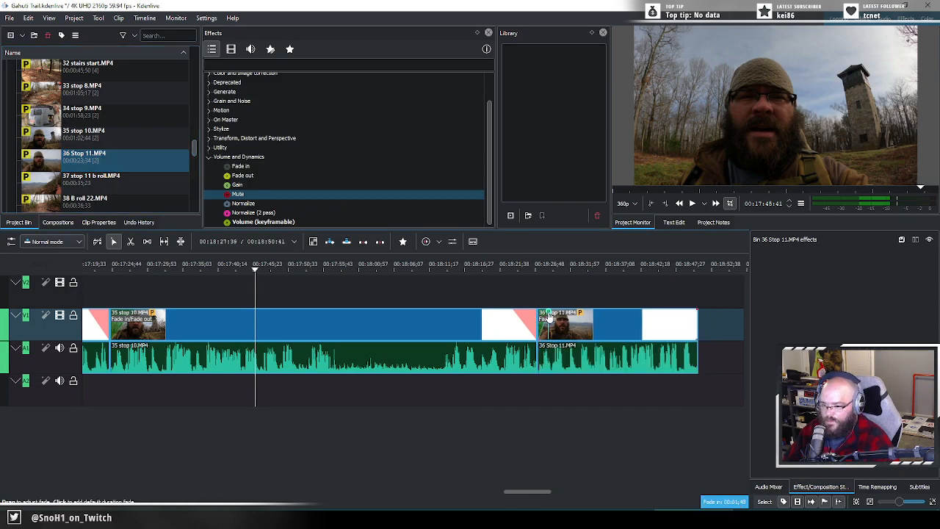
drag(529, 491, 536, 492)
drag(532, 314, 522, 315)
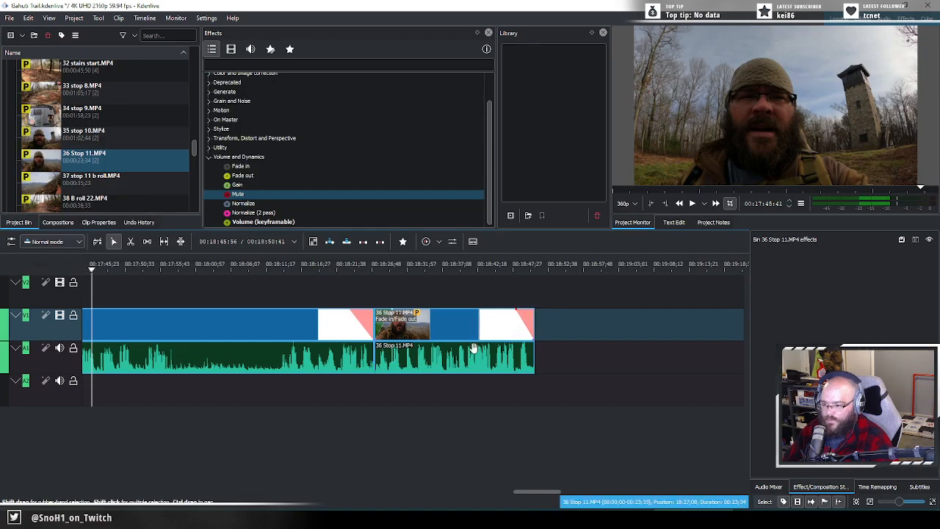
Step: Play 36 Stop 11 from its start to check the footage and audio
click(372, 397)
click(692, 204)
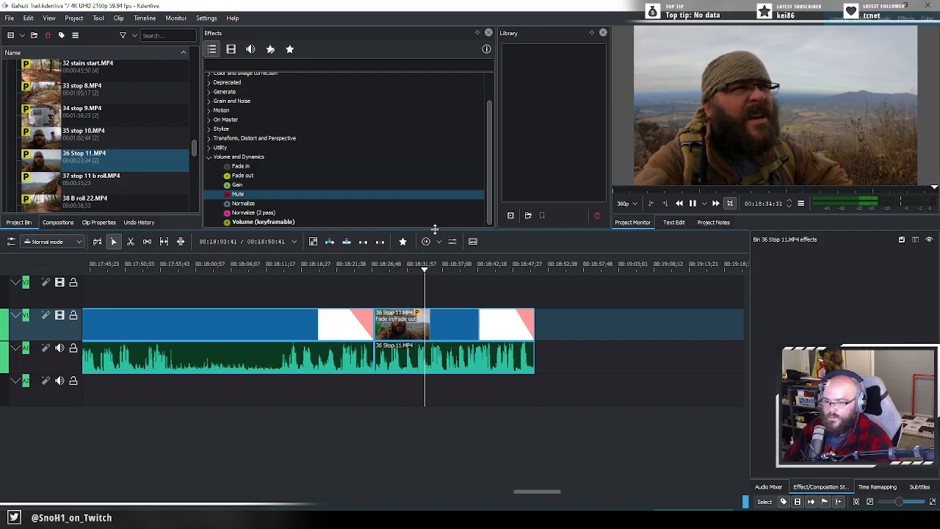
click(692, 205)
Step: Append 37 stop 11 b roll directly after 36 Stop 11 and give it a fade in and a fade out
drag(37, 189, 537, 326)
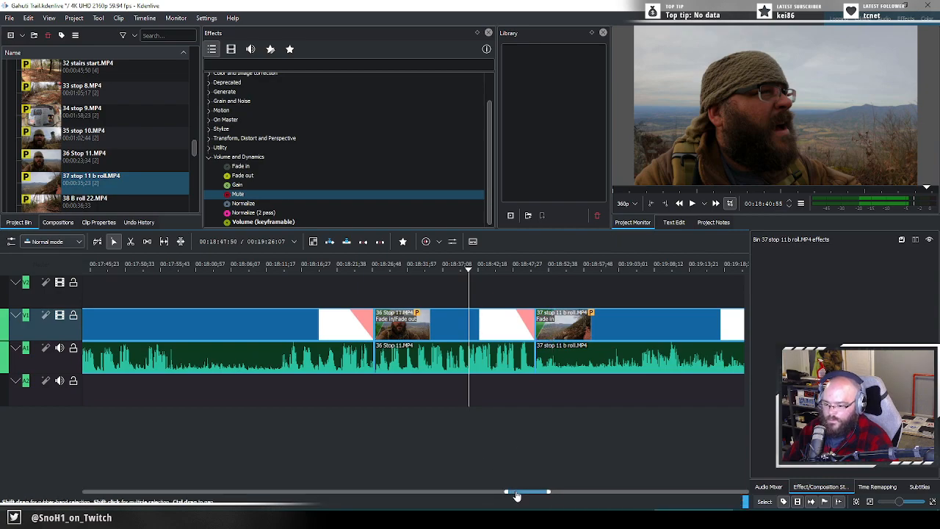
drag(518, 497, 527, 484)
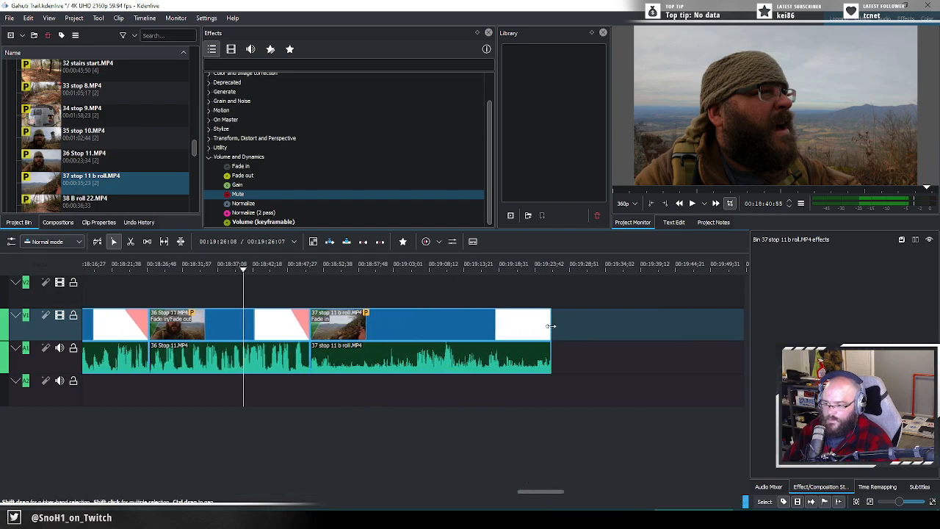
drag(549, 314, 538, 316)
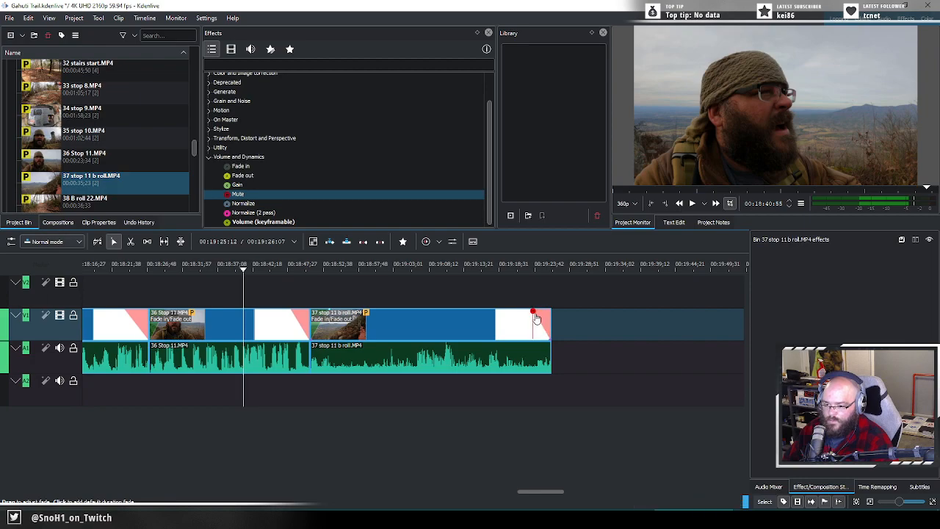
Step: Append 38 B roll 22 after 37 stop 11 b roll, add the Mute effect, and fade it in and out over about 3 seconds each
drag(526, 496, 541, 495)
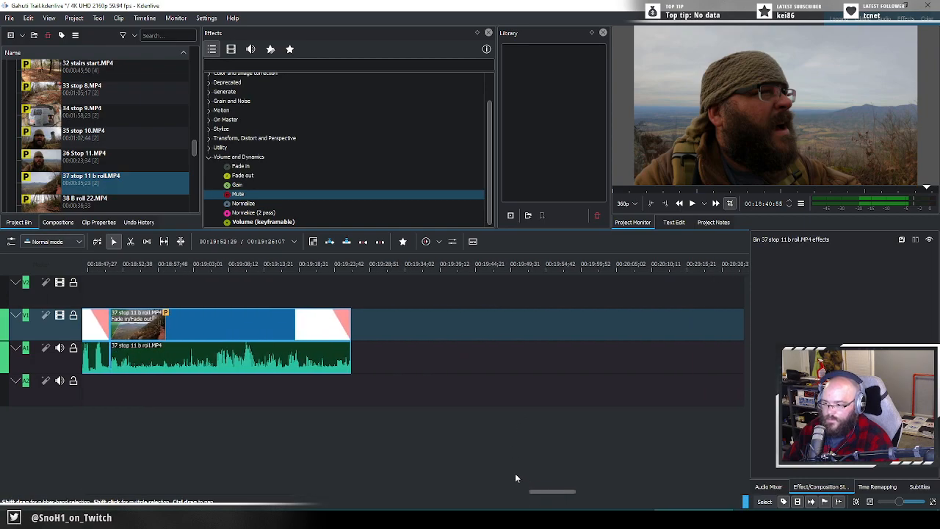
scroll(114, 181, down, 1)
drag(67, 144, 354, 334)
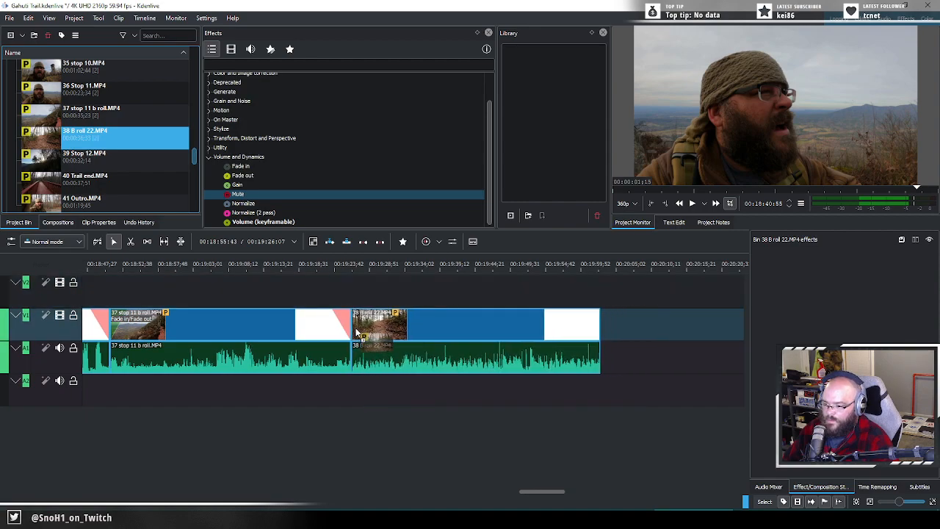
click(237, 194)
drag(237, 199, 408, 361)
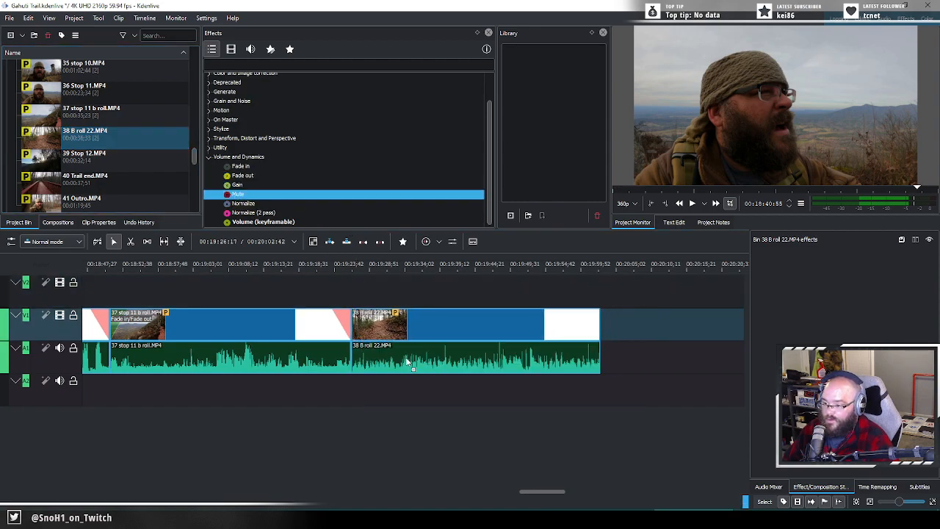
drag(356, 314, 373, 314)
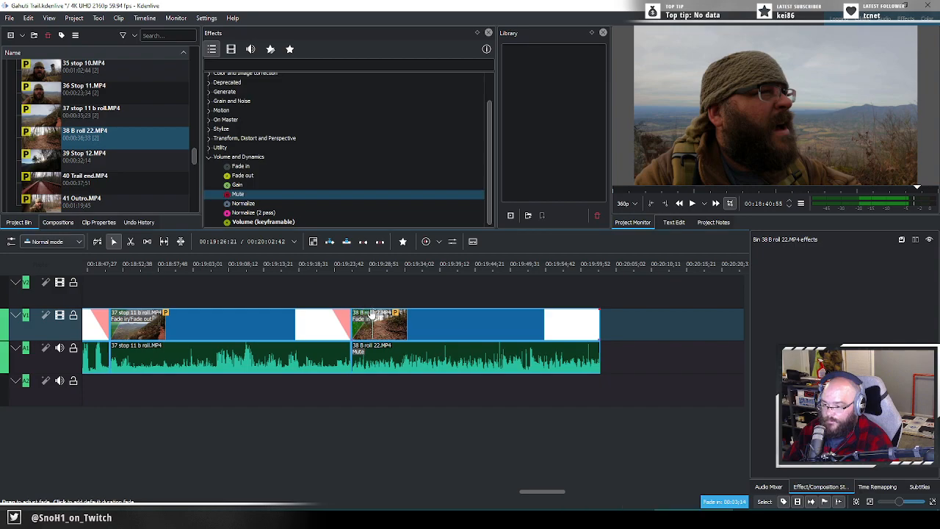
click(594, 314)
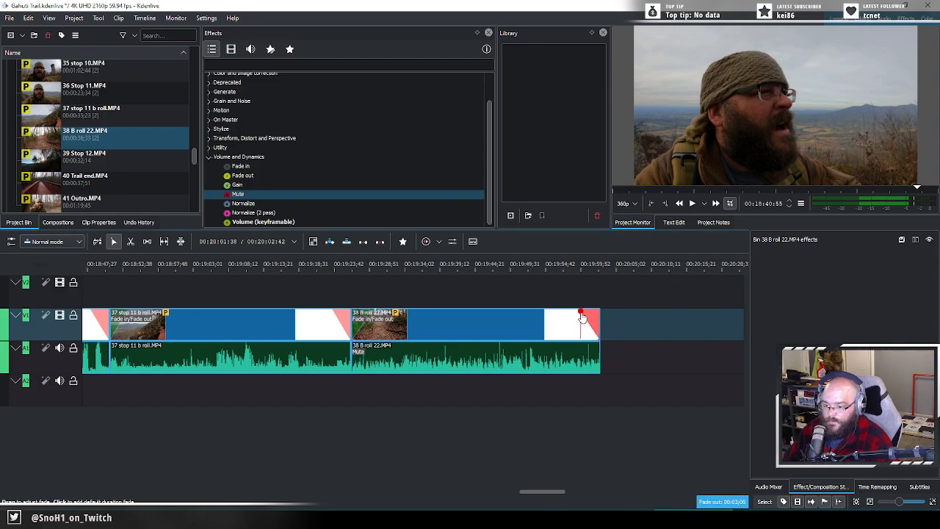
Step: Set the speed of 38 B roll 22 to 400%
right_click(529, 323)
click(585, 247)
text(400)
click(555, 310)
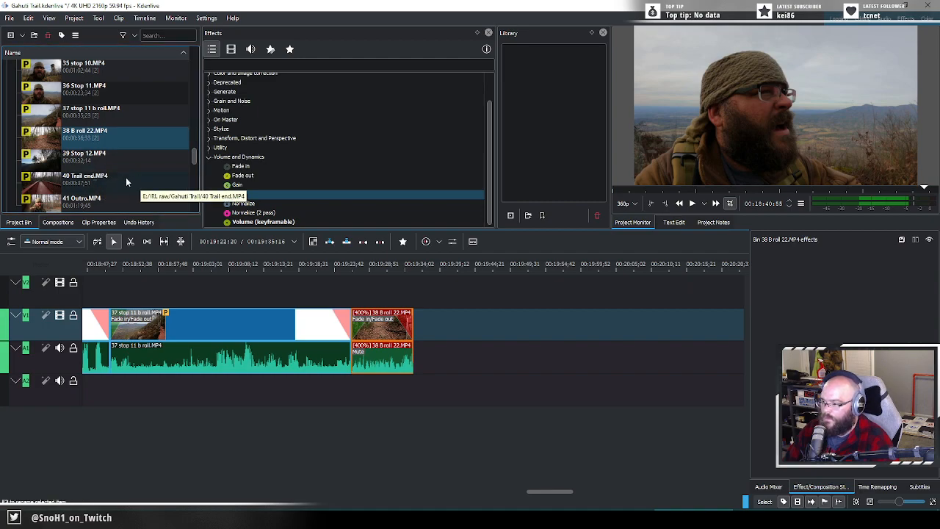
Step: Append 39 Stop 12 after 38 B roll 22, add a fade in and a fade out of about 2.7 seconds, and apply the Mute effect
drag(129, 162, 435, 317)
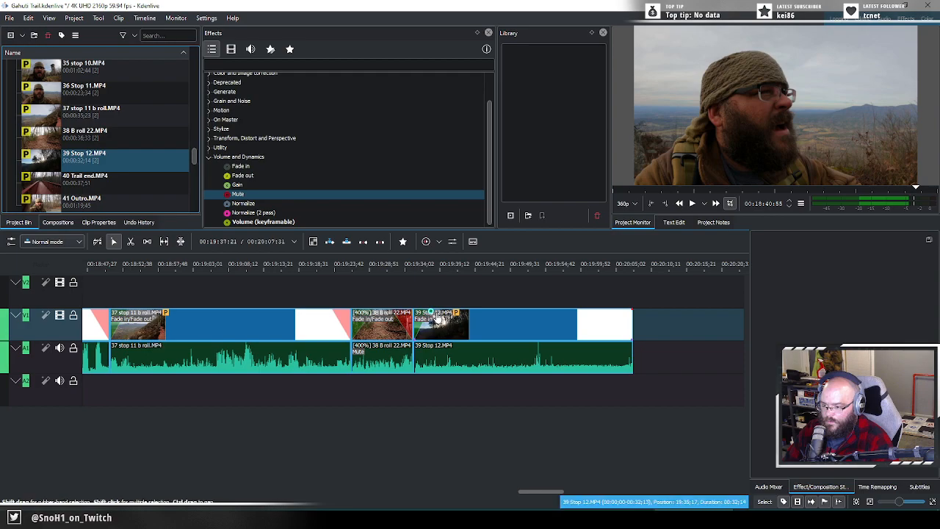
drag(632, 317, 622, 318)
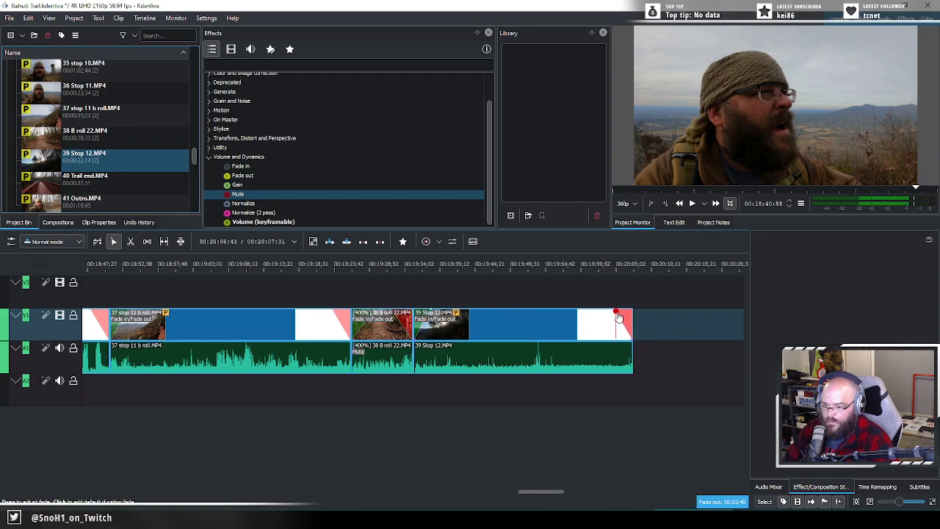
click(248, 197)
drag(454, 362, 454, 363)
Step: Play back the timeline from 38 B roll 22 through most of 39 Stop 12 to check the transition and muted audio
click(390, 401)
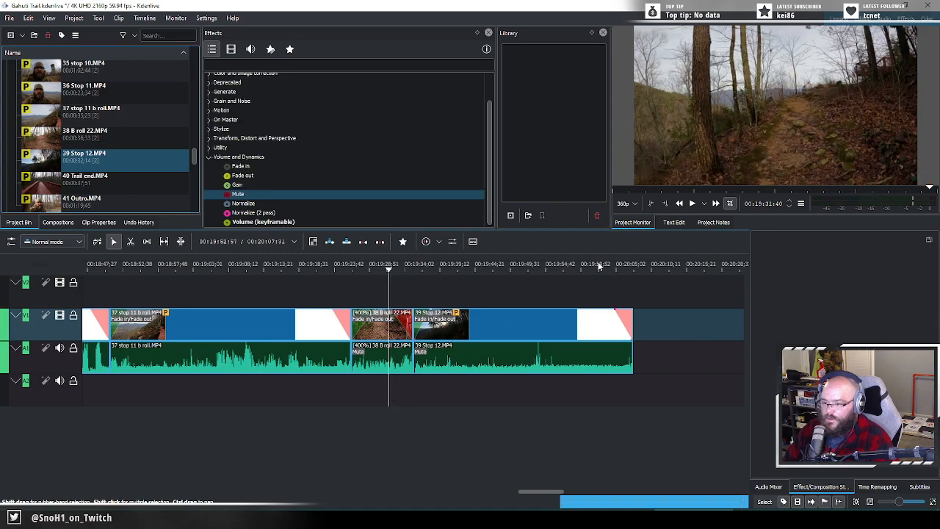
click(691, 205)
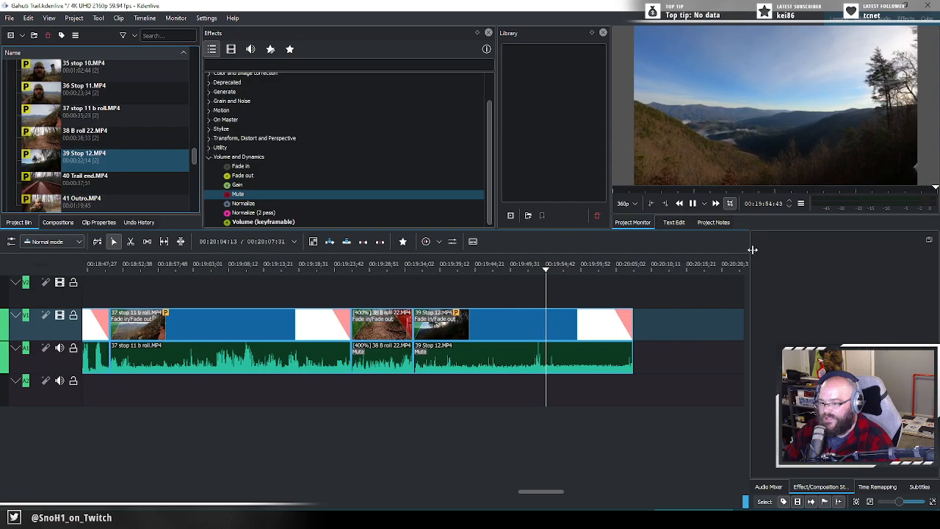
click(693, 203)
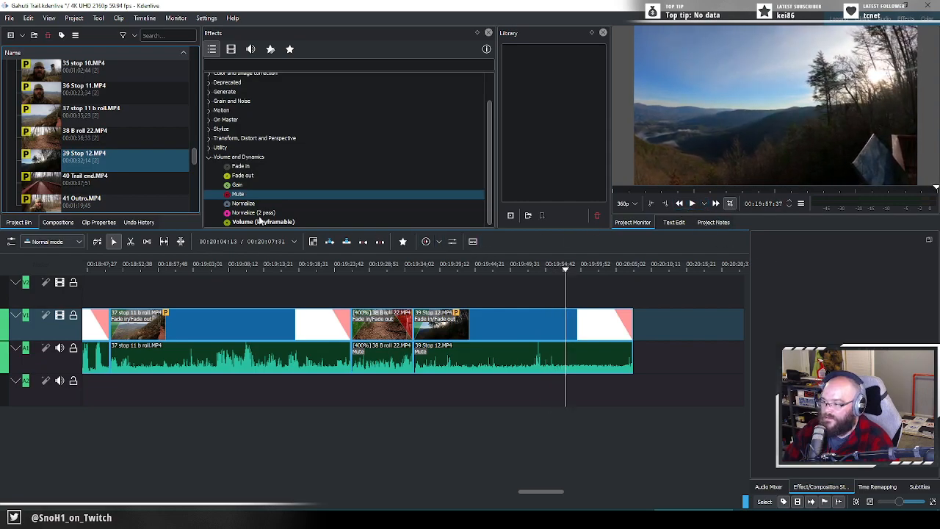
Step: Append 40 Trail end after 39 Stop 12, fade it in over about 3 seconds, add a fade out, and apply the Mute effect
drag(34, 187, 636, 327)
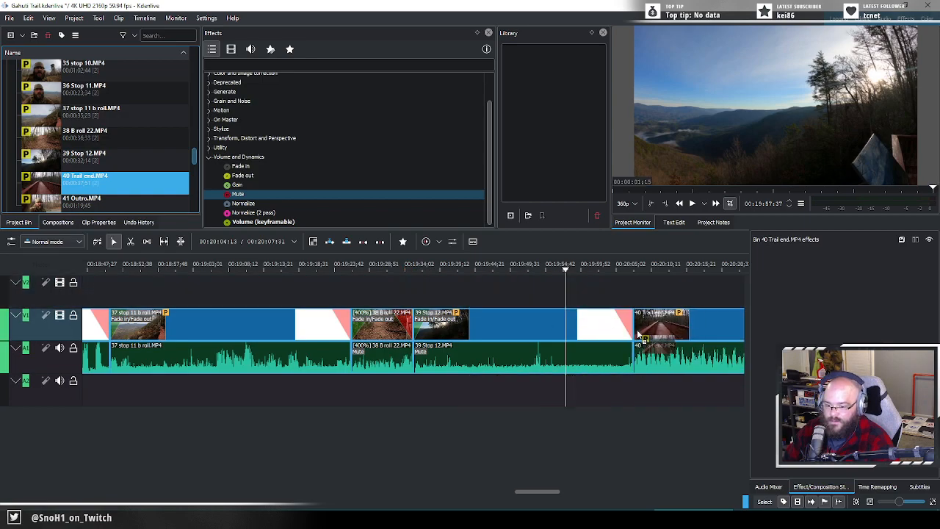
drag(547, 491, 562, 492)
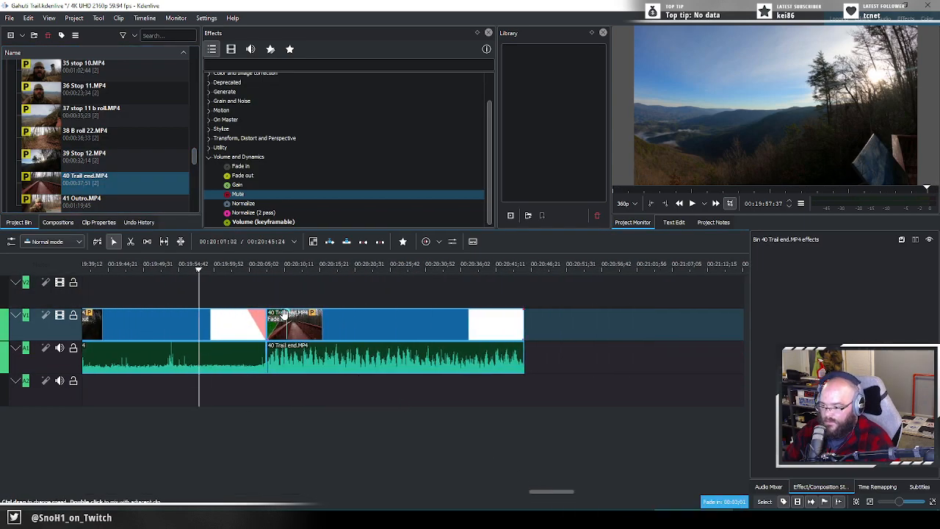
drag(521, 310, 508, 313)
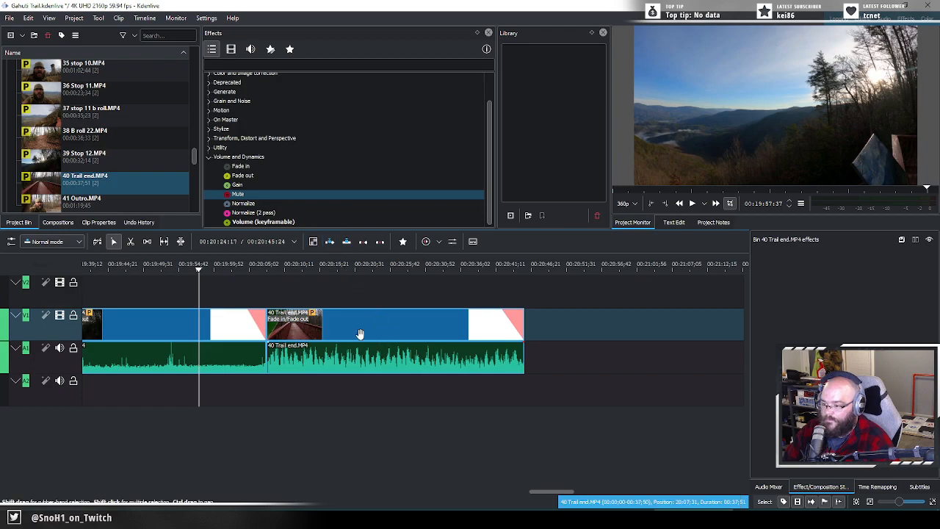
drag(324, 361, 325, 361)
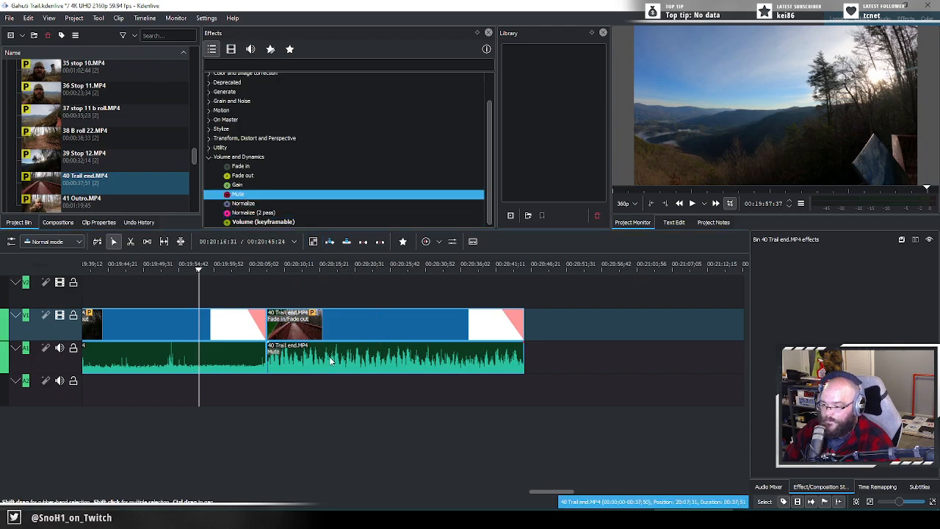
Step: Set the speed of 40 Trail end to 400%
right_click(355, 327)
click(412, 255)
text(400)
click(552, 307)
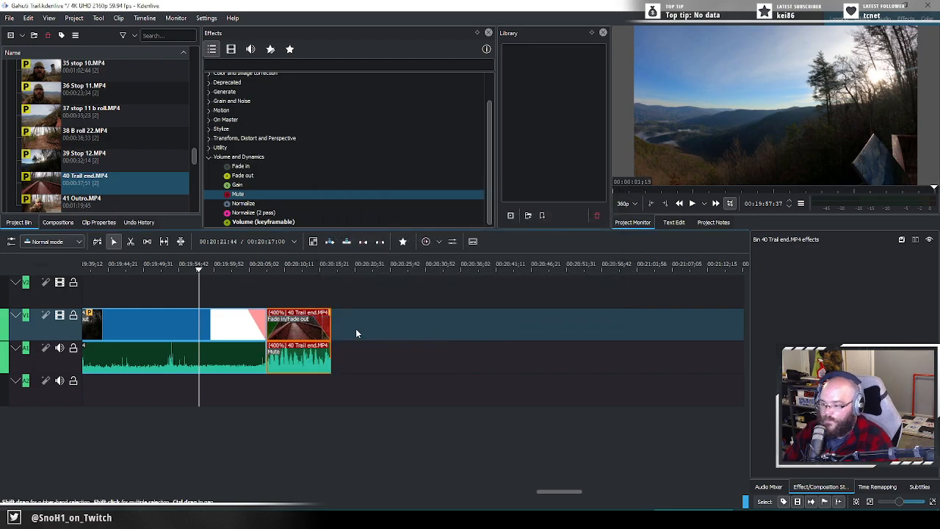
Step: Append 41 Outro after 40 Trail end and give it a fade in and a fade out of just under 4 seconds each
click(76, 209)
drag(76, 209, 335, 312)
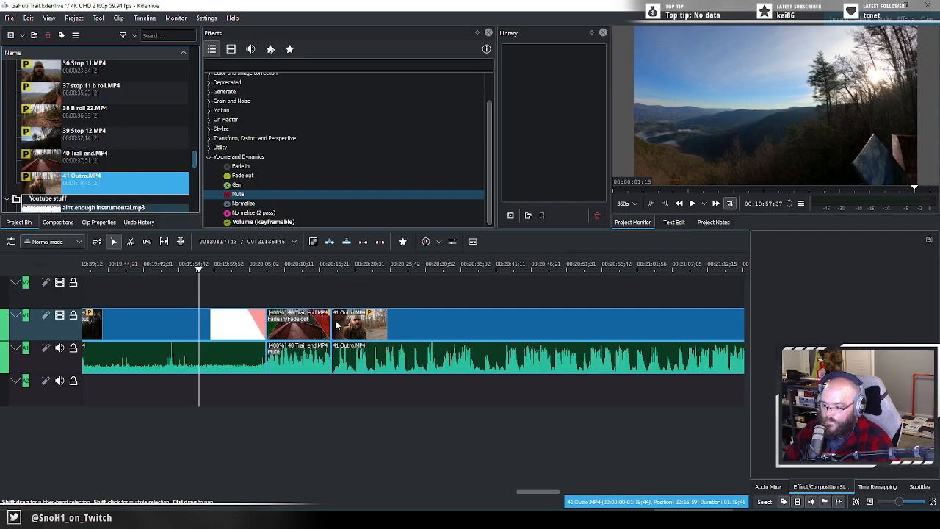
click(339, 312)
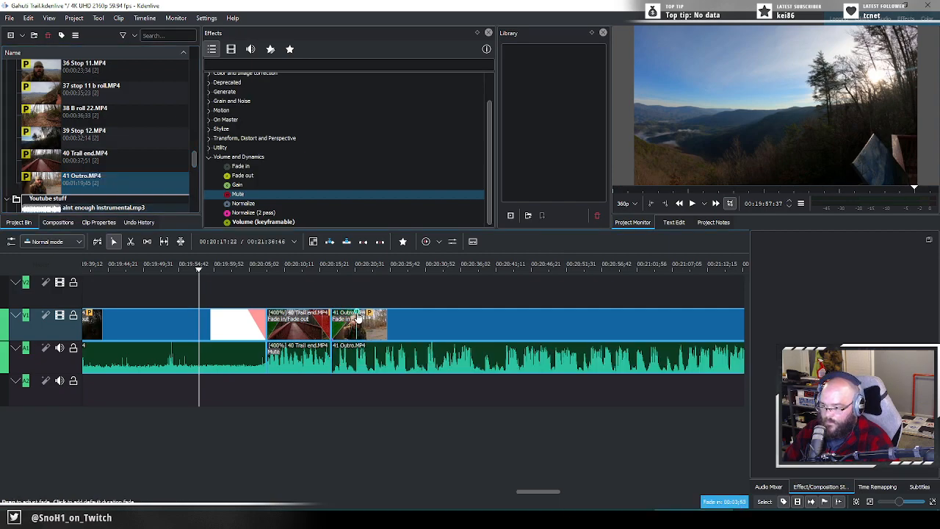
drag(536, 498, 550, 498)
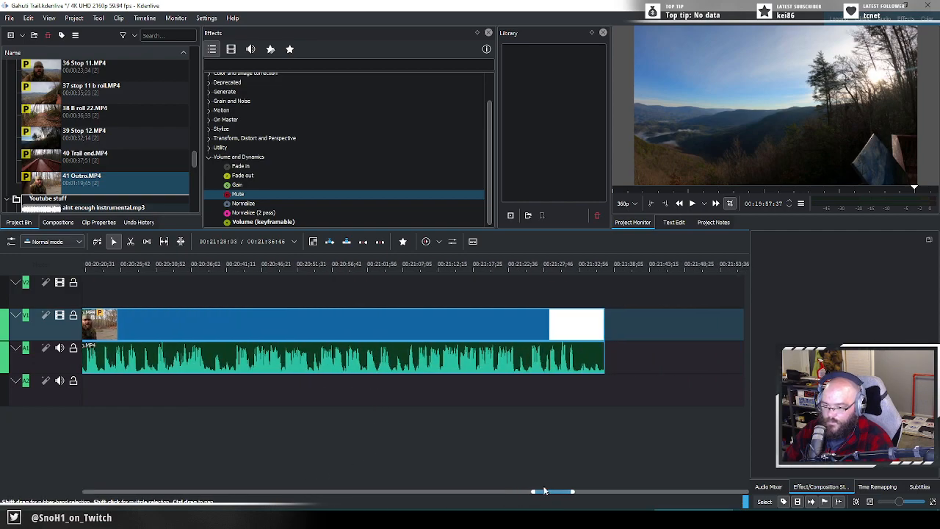
drag(602, 314, 590, 317)
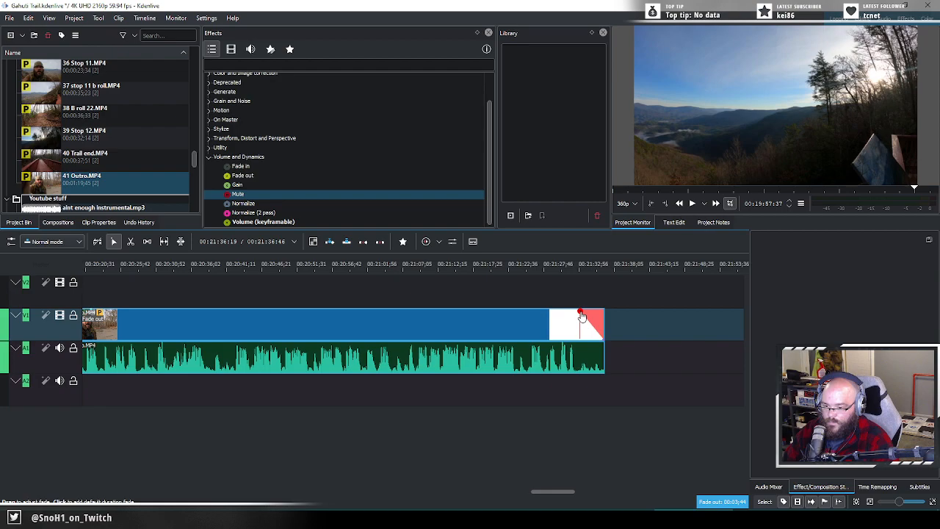
drag(581, 316, 581, 316)
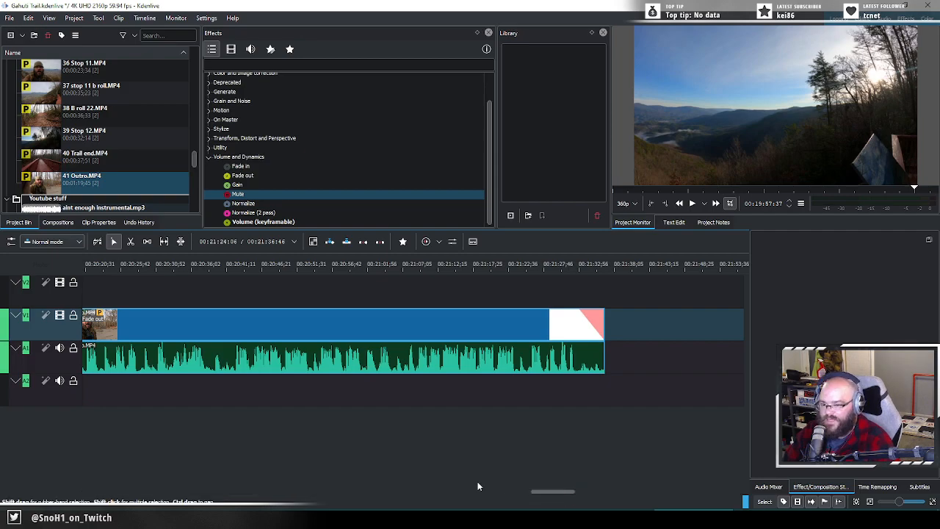
Step: Play back the end of 39 Stop 12 through 40 Trail end into the beginning of 41 Outro
drag(554, 492, 508, 459)
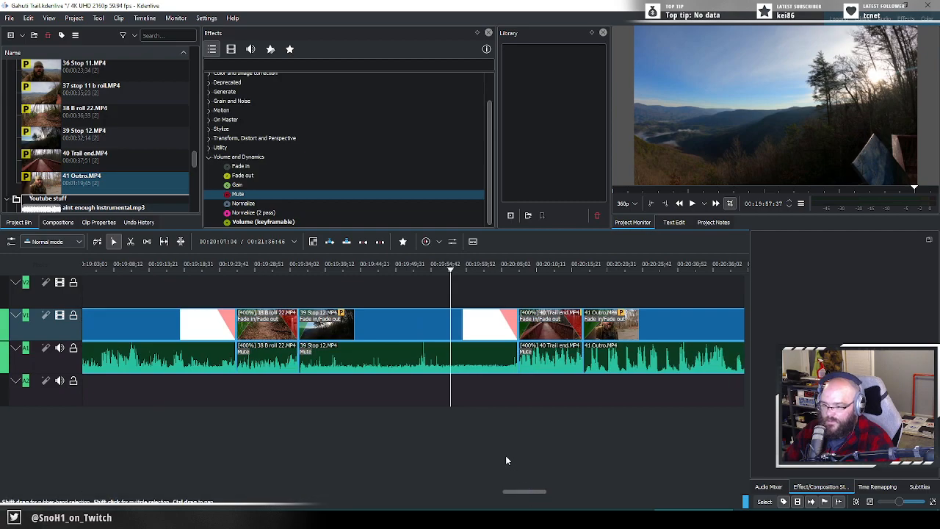
click(509, 448)
click(693, 204)
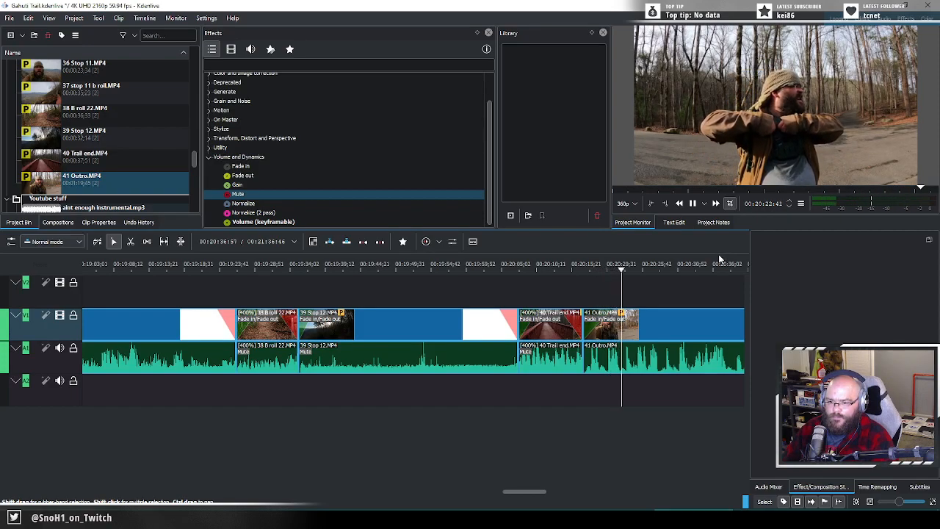
click(691, 203)
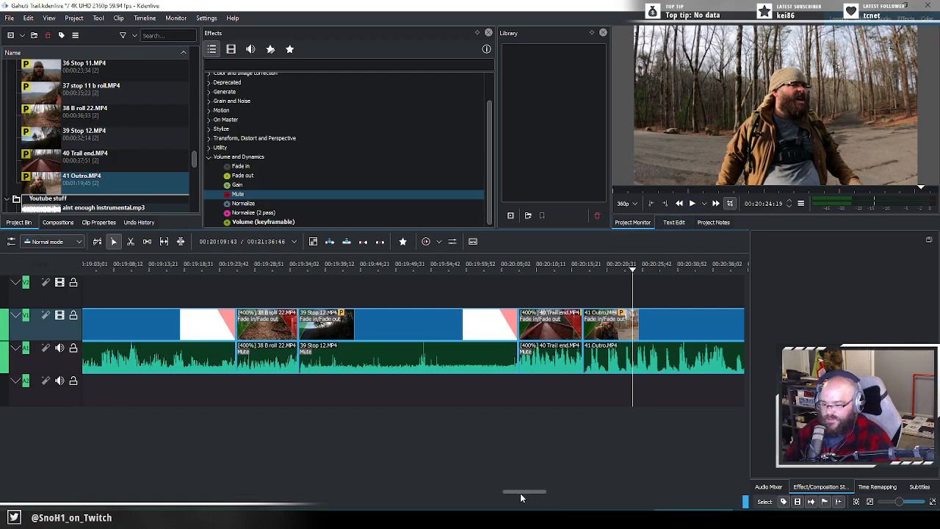
Step: Review the Gahuti 3 water narration over 23 stop 6 and place the playhead at its mid-clip pause, about 00:09:40
drag(521, 492, 362, 488)
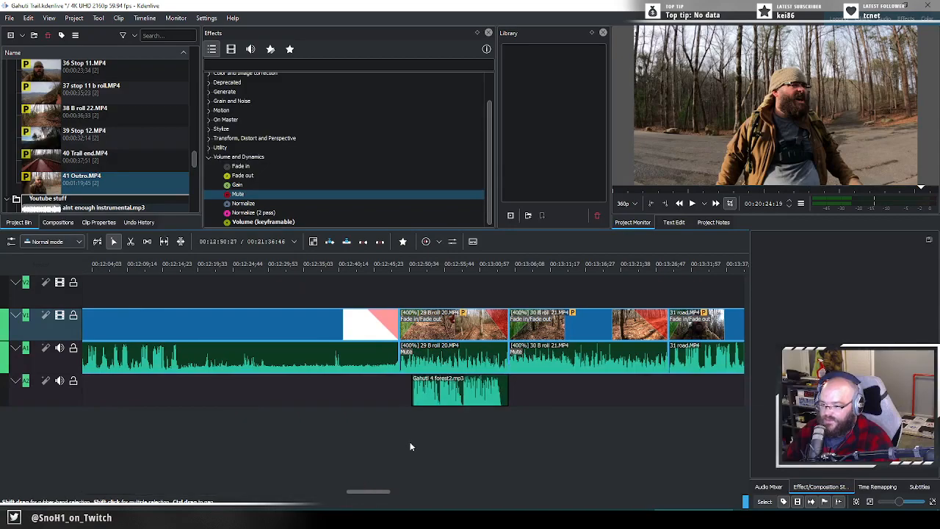
drag(365, 496, 302, 488)
click(290, 443)
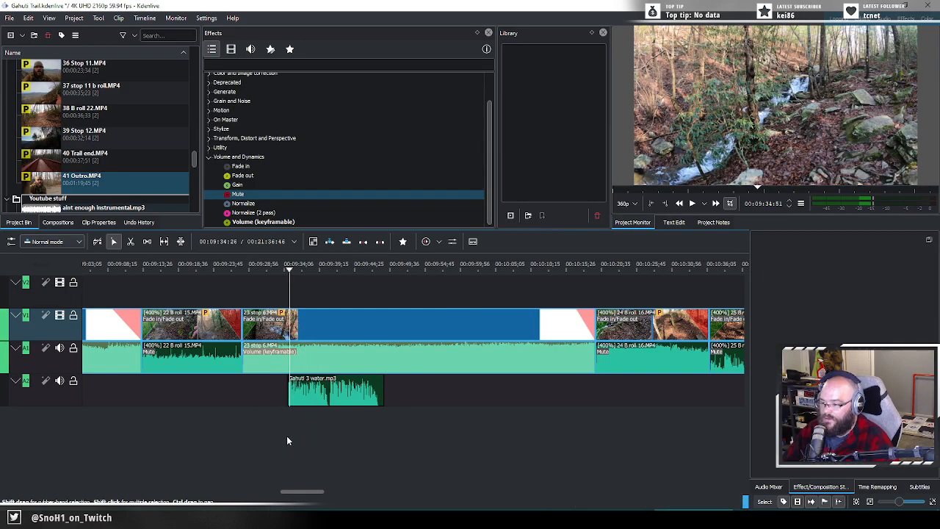
click(287, 442)
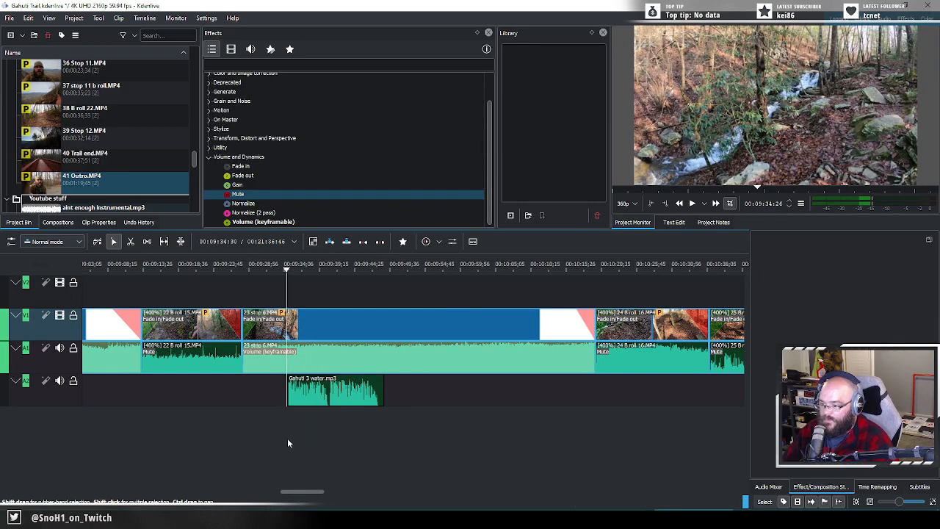
click(320, 442)
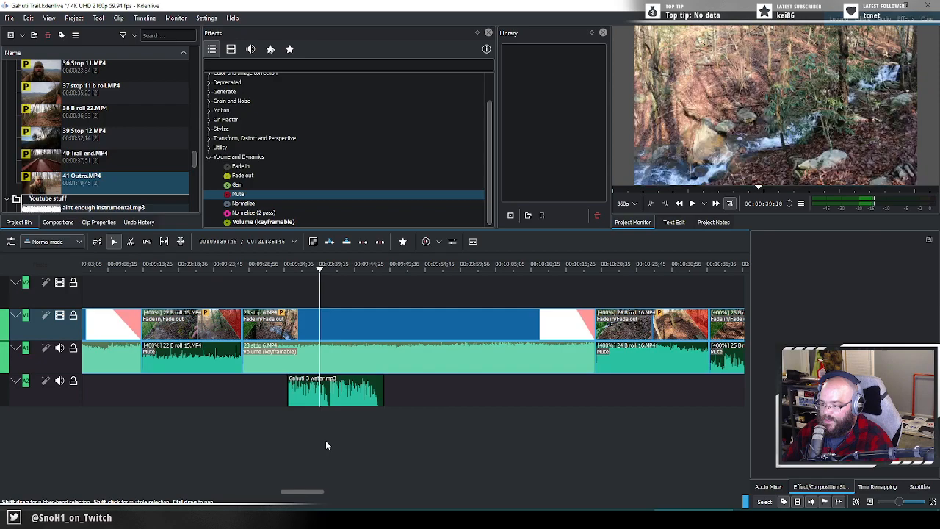
click(691, 207)
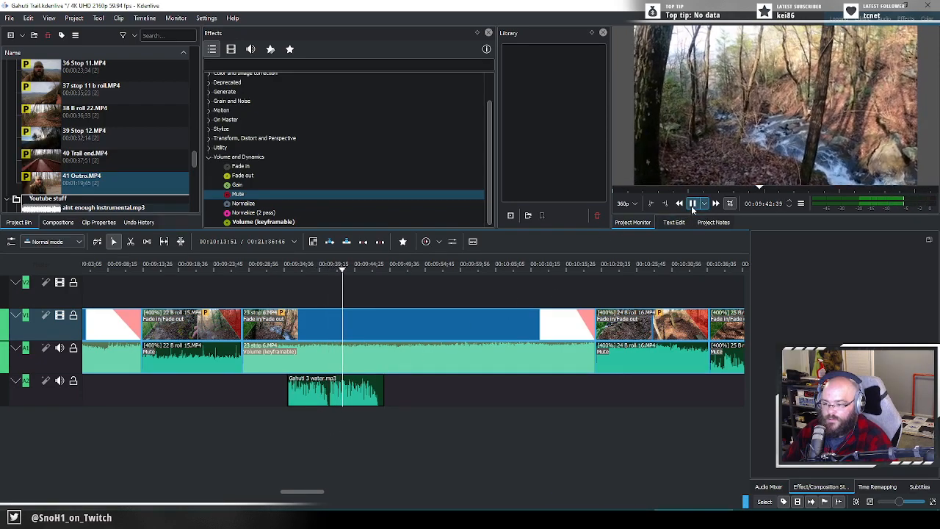
click(692, 205)
click(327, 433)
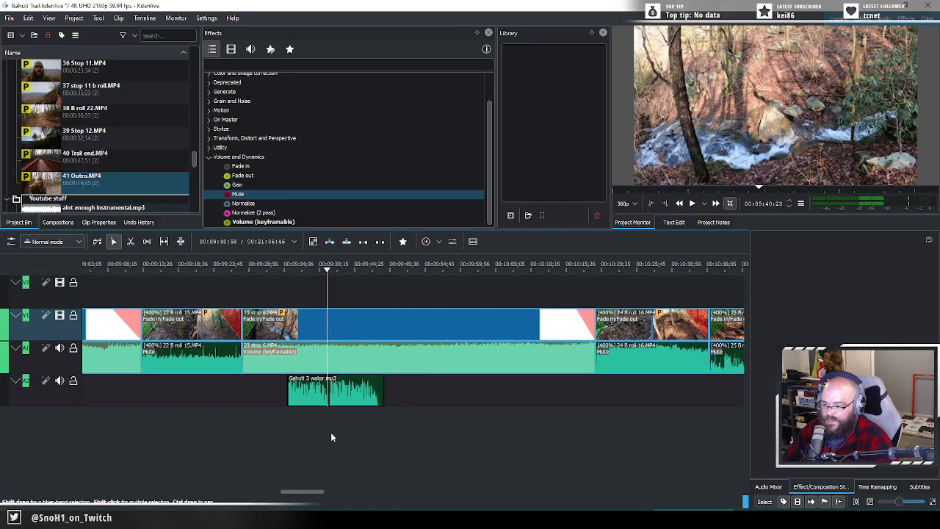
click(328, 434)
Step: Select the 23 stop 6 clip and look through the effect categories and the effects and compositions offered for it
click(345, 323)
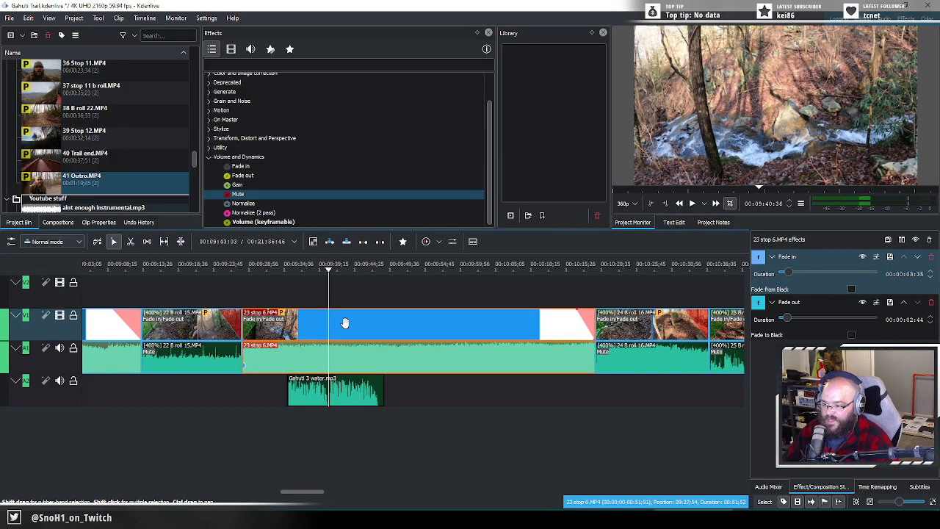
click(266, 160)
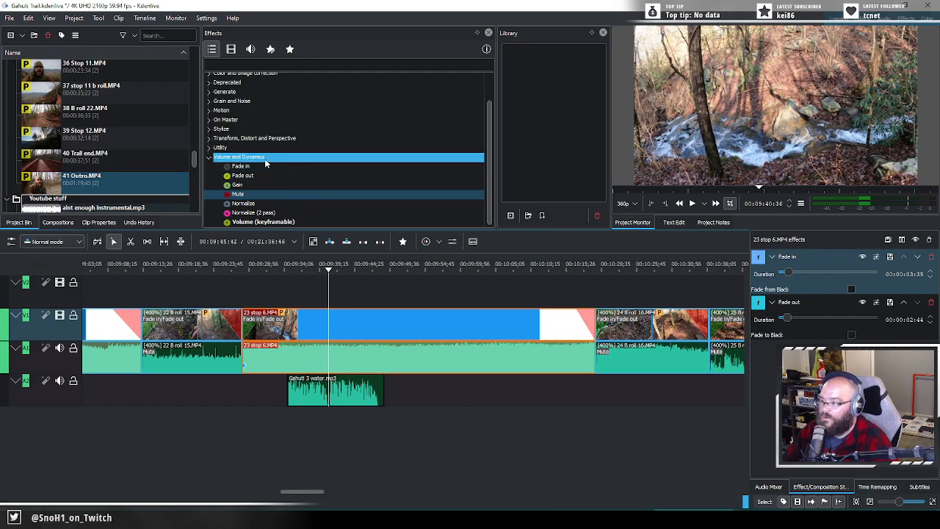
scroll(256, 140, up, 2)
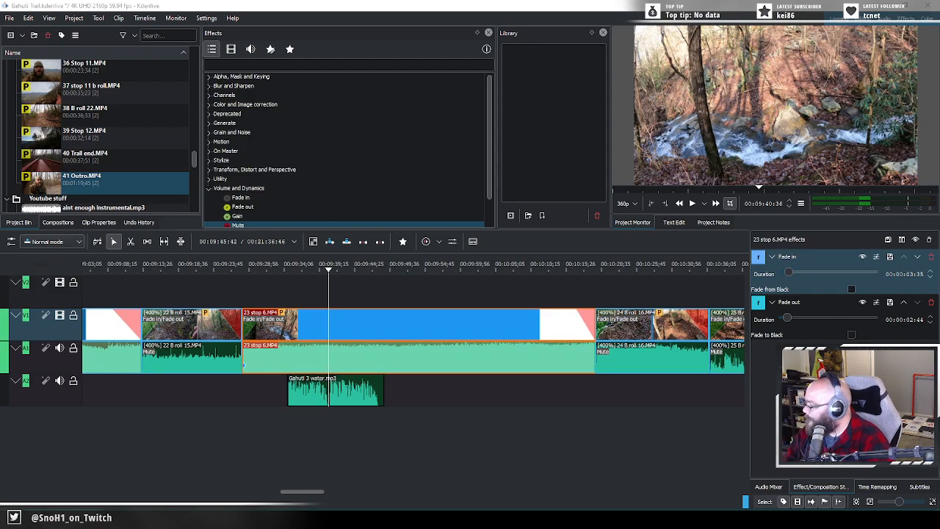
right_click(338, 324)
mouse_move(391, 305)
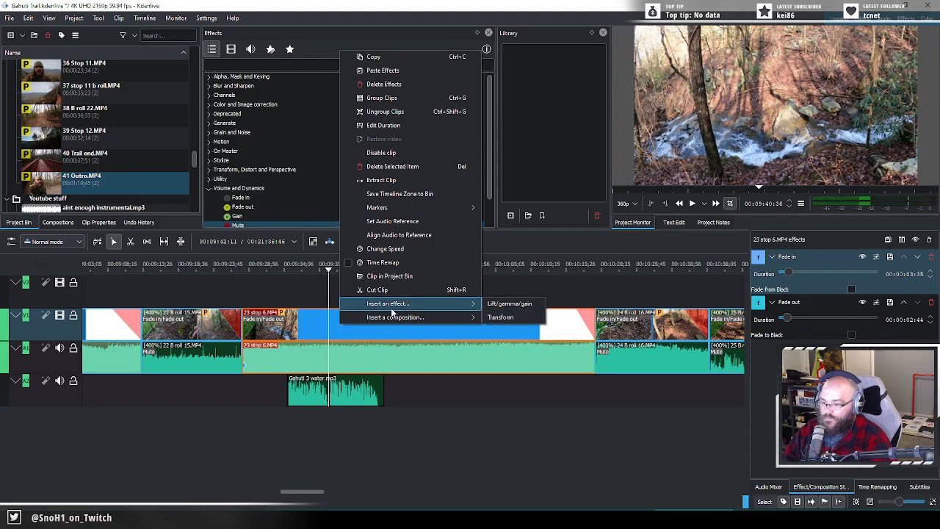
mouse_move(413, 322)
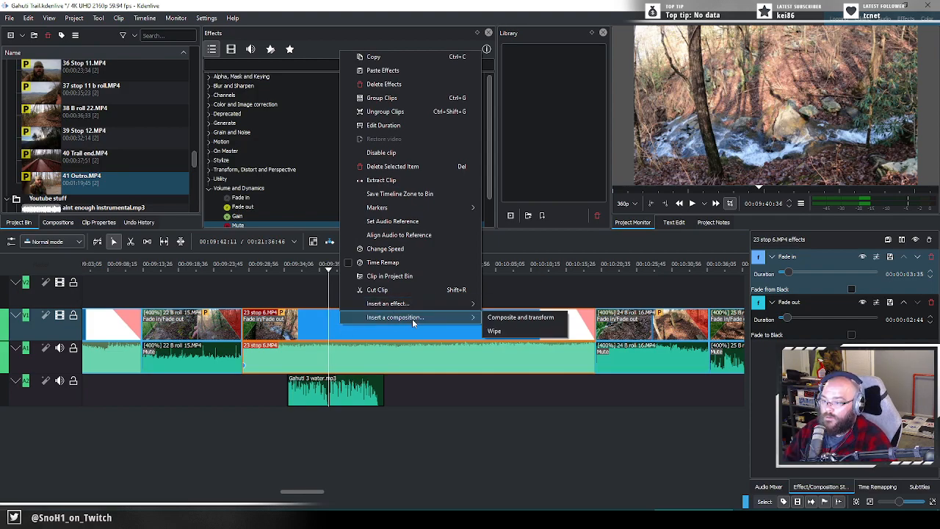
key(Escape)
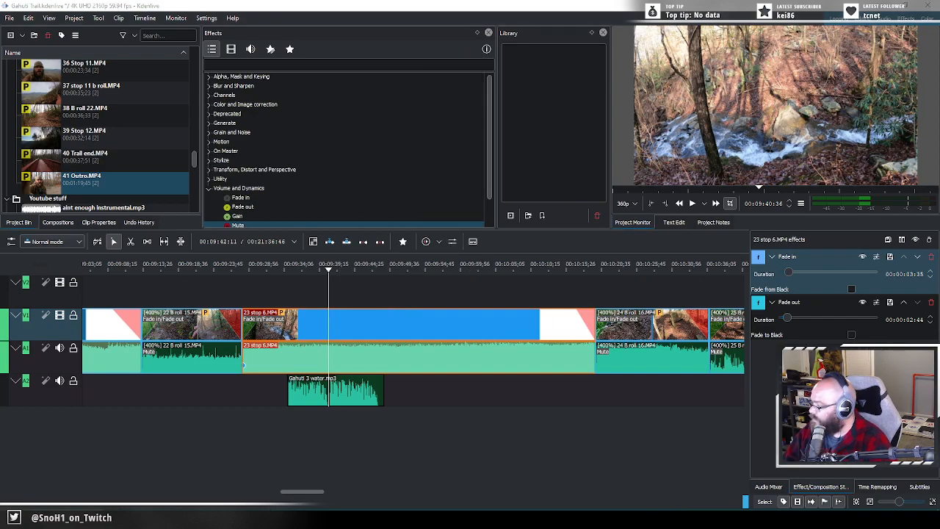
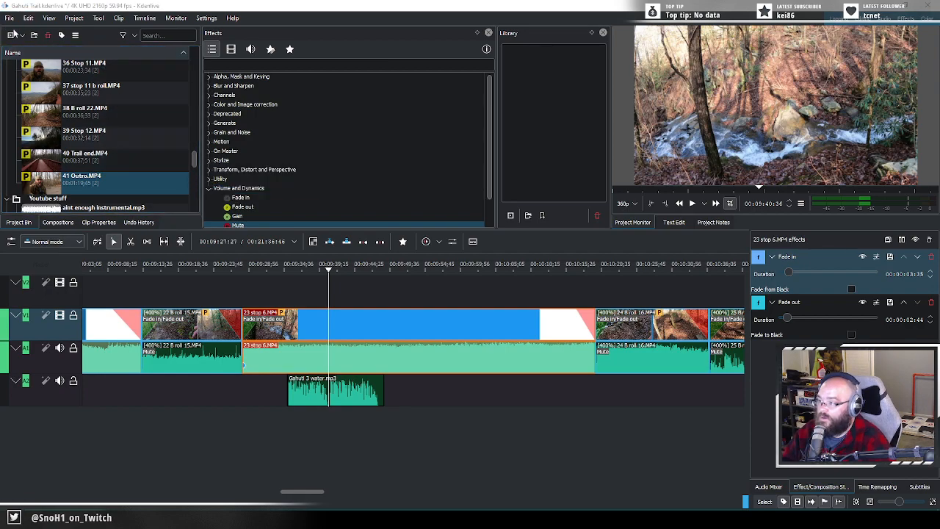
Step: Create a title clip containing the text "ALWAYS FILTER AND/OR BOIL WATER BEFORE CONSUMPTION"
click(10, 36)
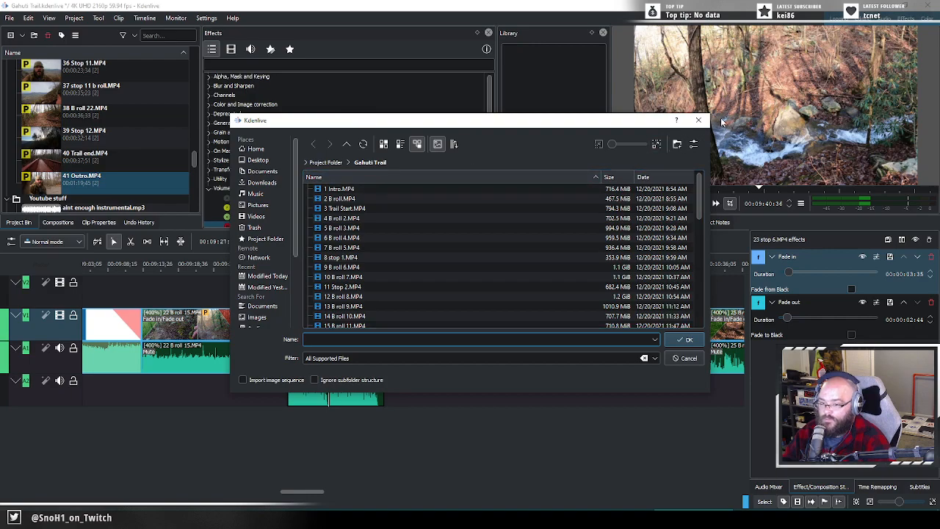
key(Escape)
click(23, 35)
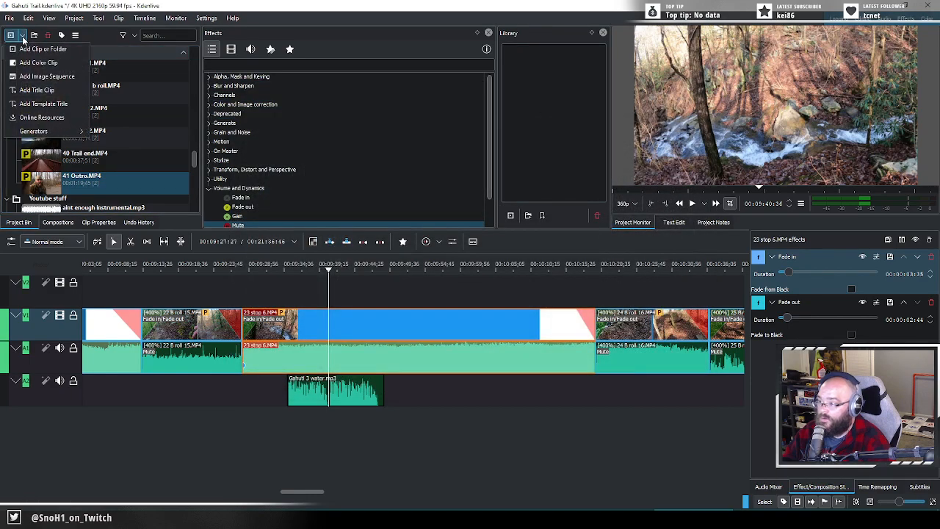
click(36, 91)
click(294, 231)
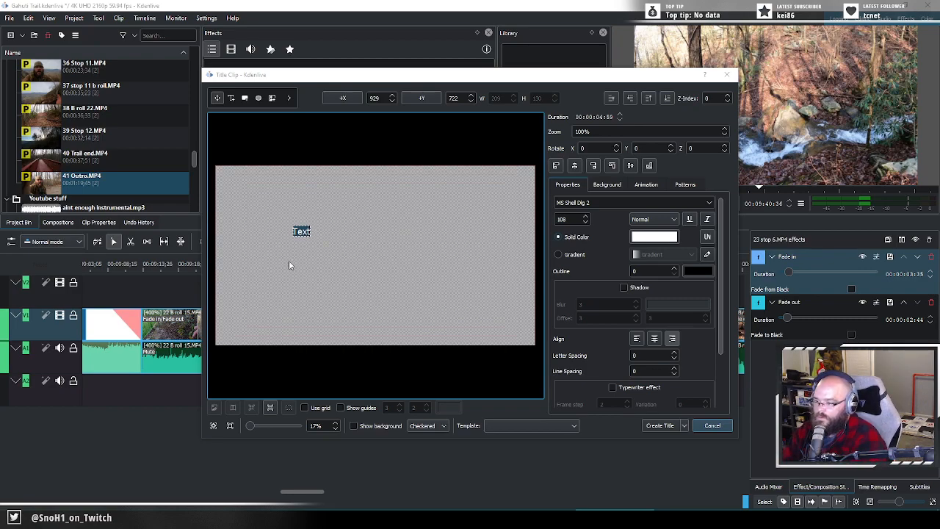
click(301, 232)
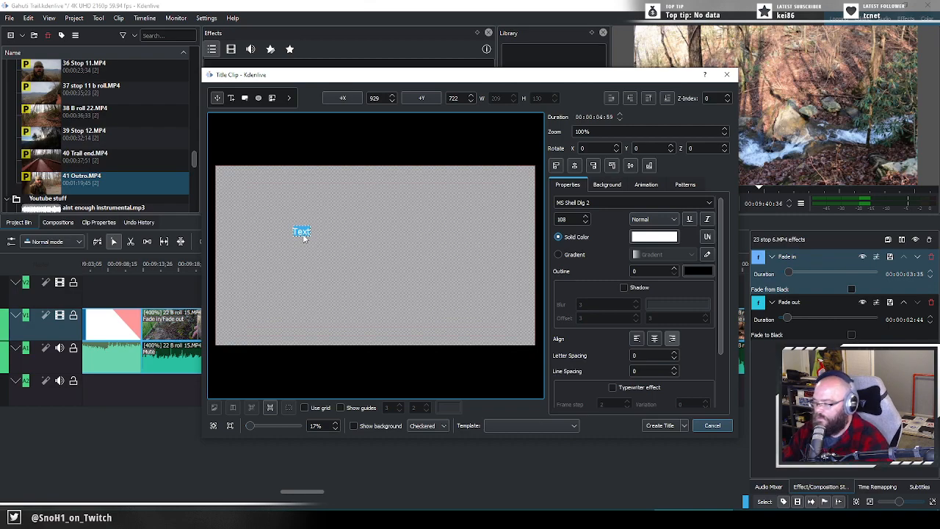
text(A)
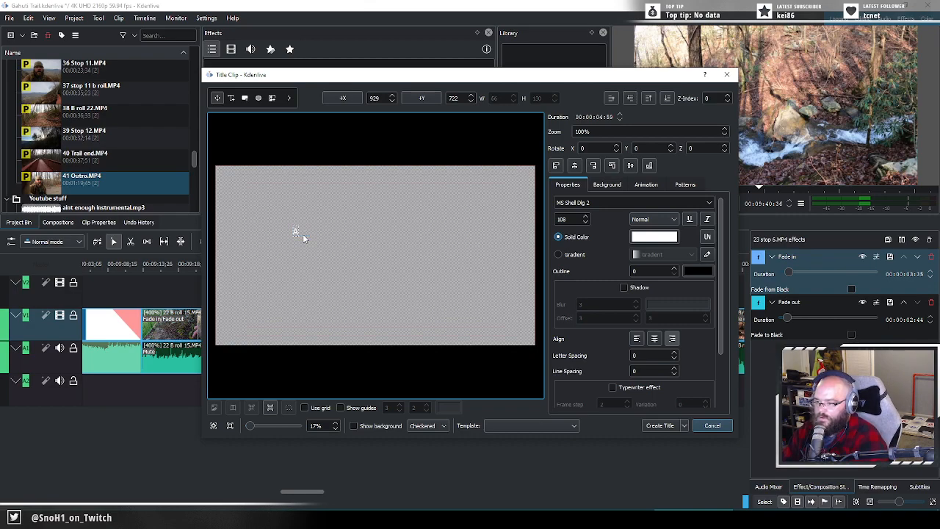
text(LWAYS FILTER)
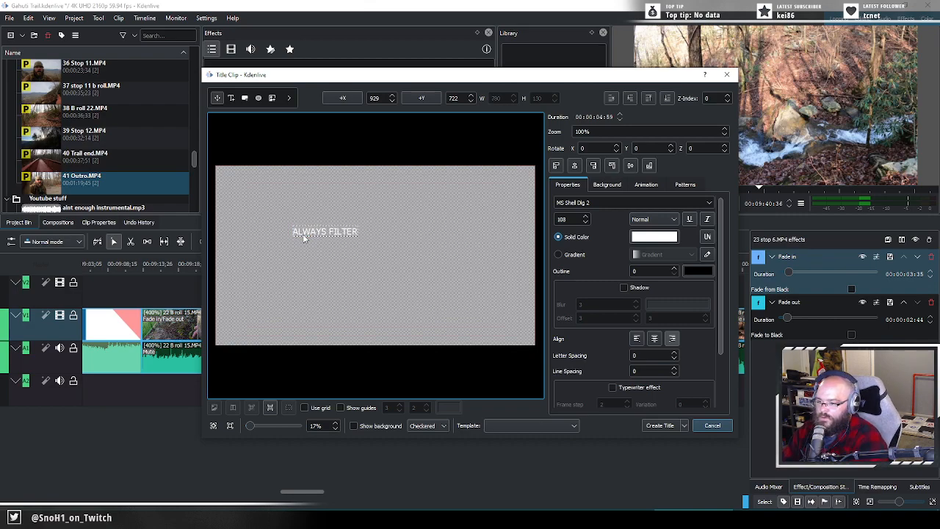
text( AND/OR BOIL WAT)
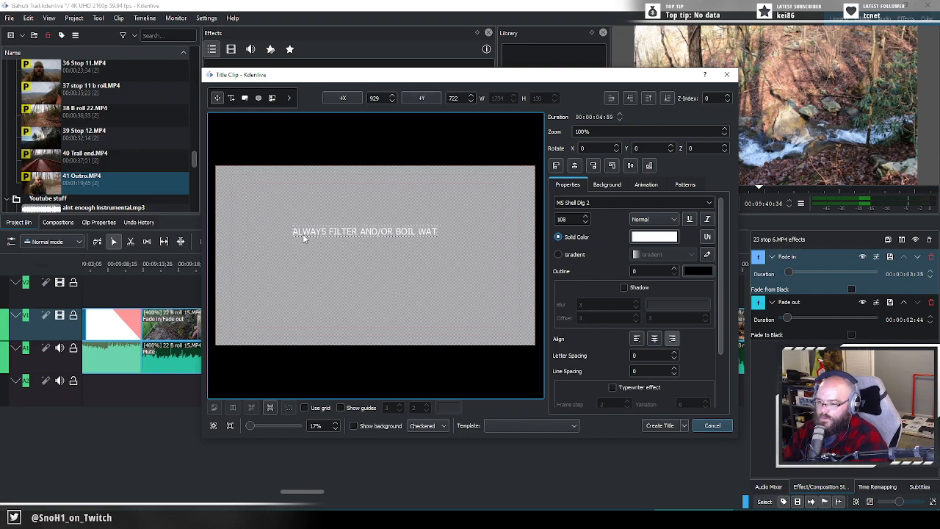
text(ER BEFORE CONSUMPTION)
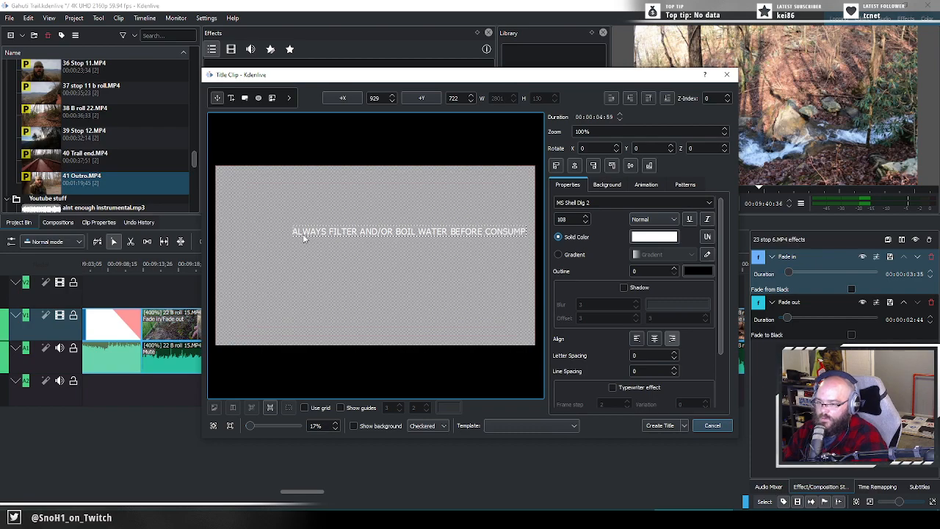
Step: Move the warning text to the lower part of the title frame, at about X 405, Y 1804
shift+click(332, 234)
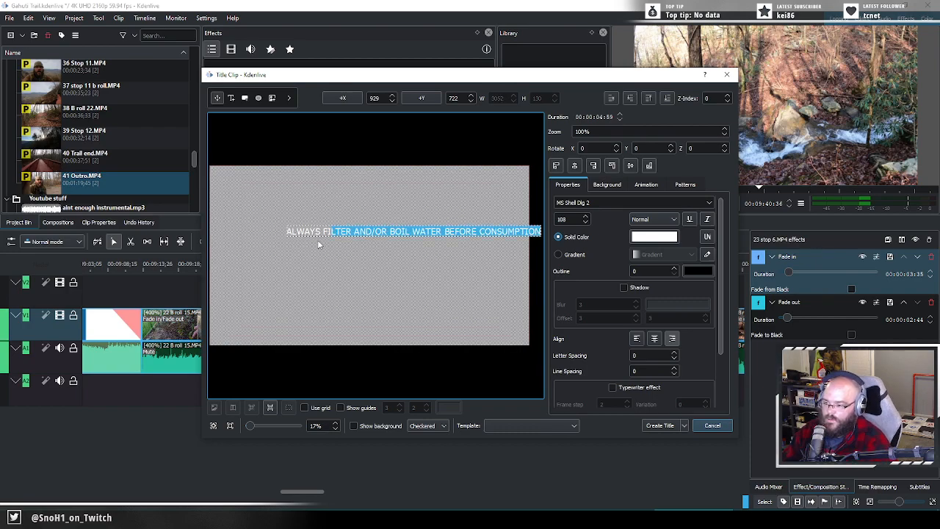
click(296, 230)
drag(294, 230, 260, 321)
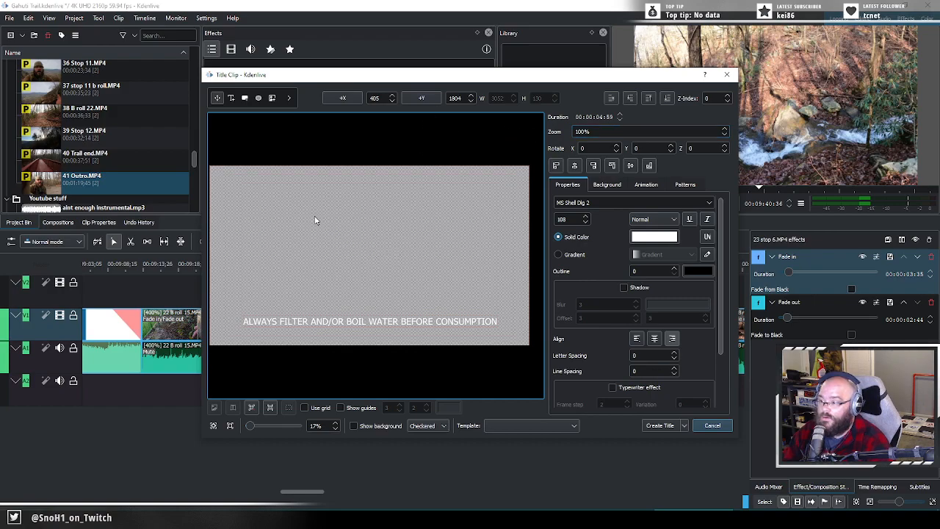
Step: Set the warning text's font size to 128 and reposition it along the frame's lower edge at about X 123, Y 1910
click(330, 321)
double_click(328, 321)
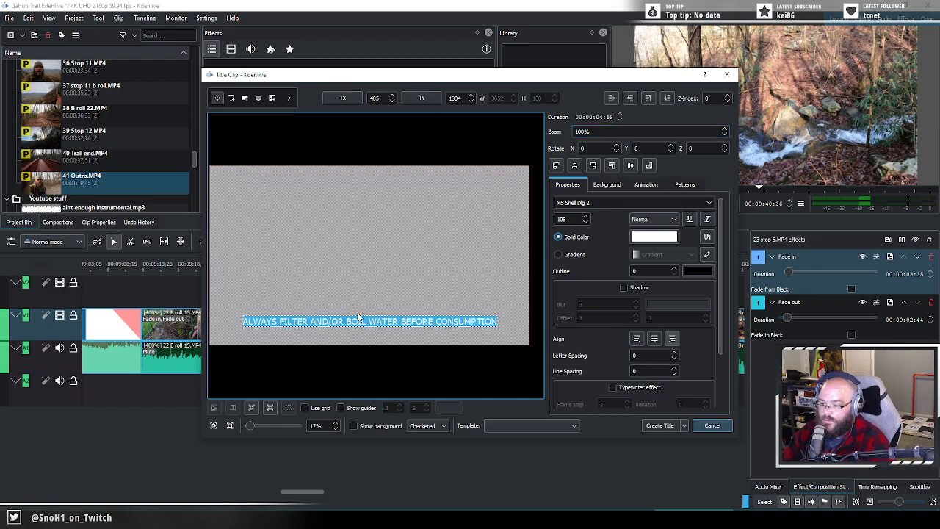
click(585, 218)
click(585, 217)
click(586, 217)
click(585, 217)
click(585, 218)
click(585, 217)
click(585, 217)
click(586, 218)
click(585, 217)
click(585, 217)
click(585, 218)
click(585, 218)
click(585, 219)
click(586, 218)
click(585, 218)
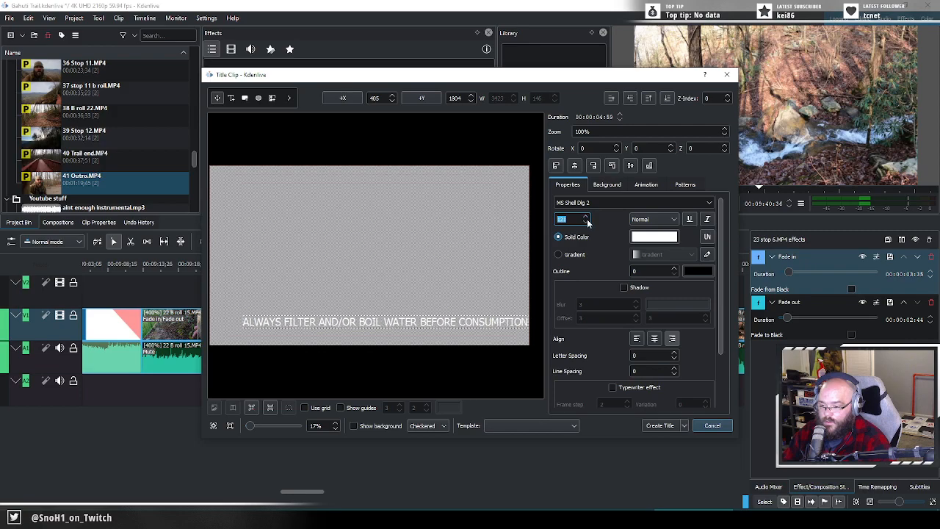
click(587, 218)
click(587, 218)
click(586, 217)
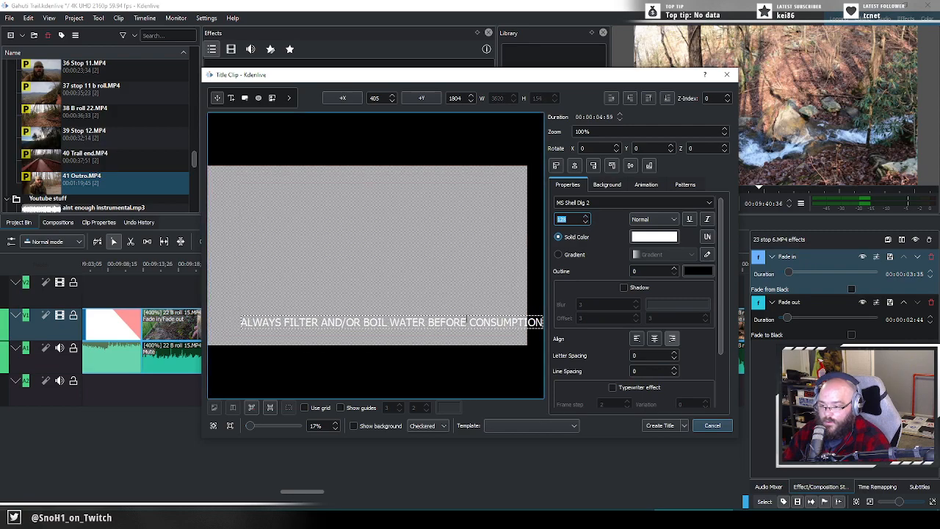
click(416, 296)
drag(413, 328, 389, 337)
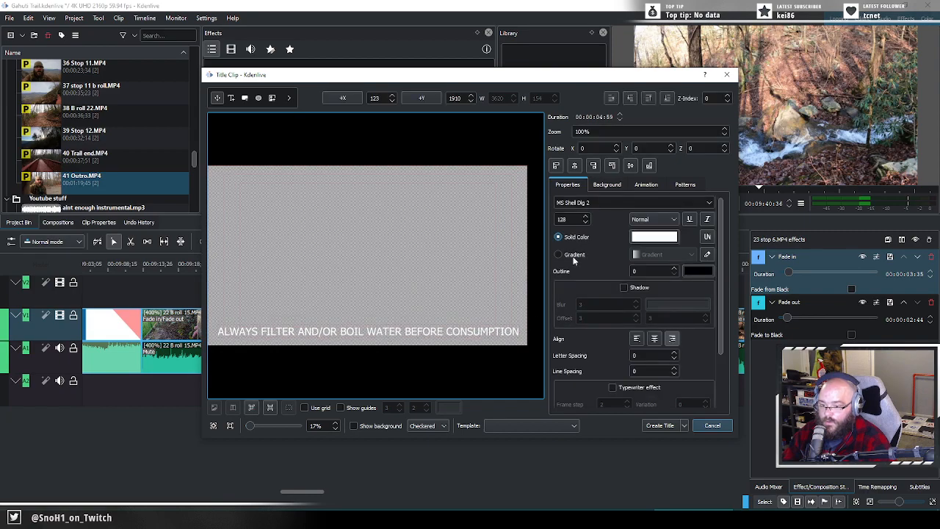
Step: Change the warning text's solid color to dark red, #aa0000
click(646, 239)
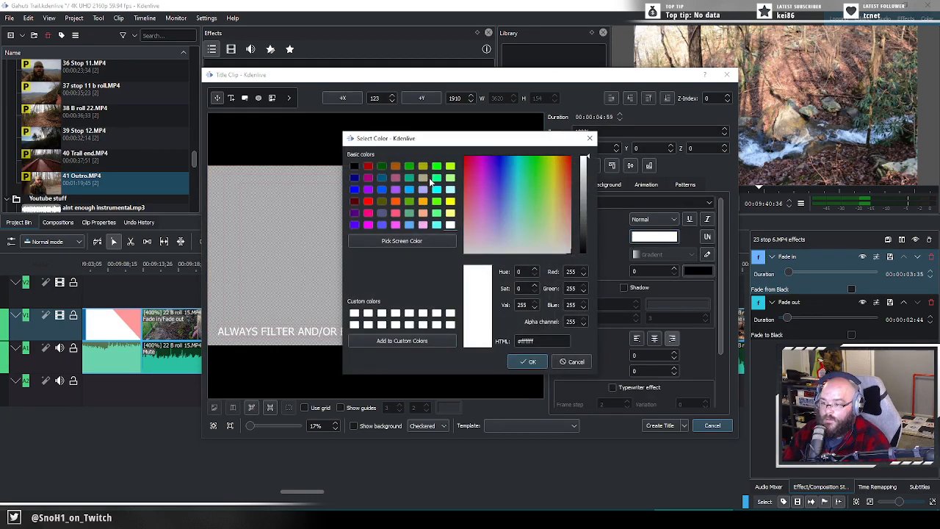
click(368, 167)
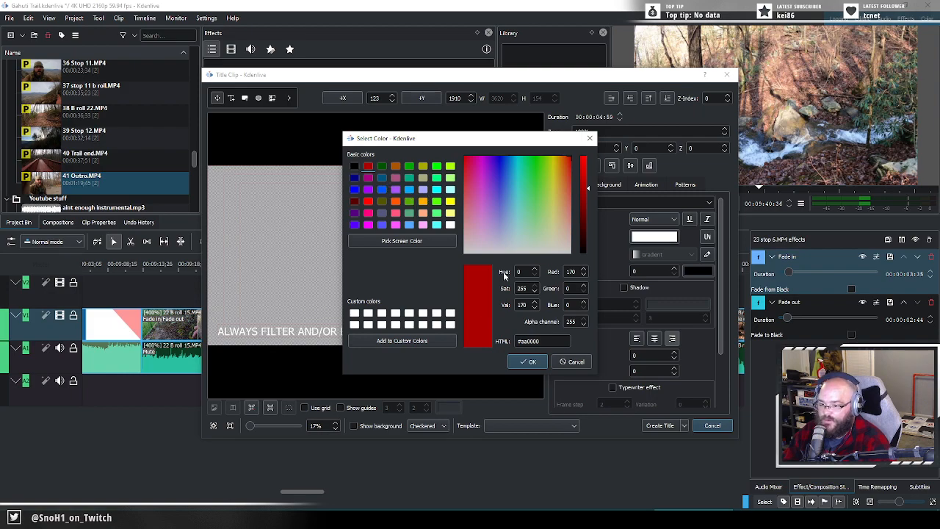
click(528, 362)
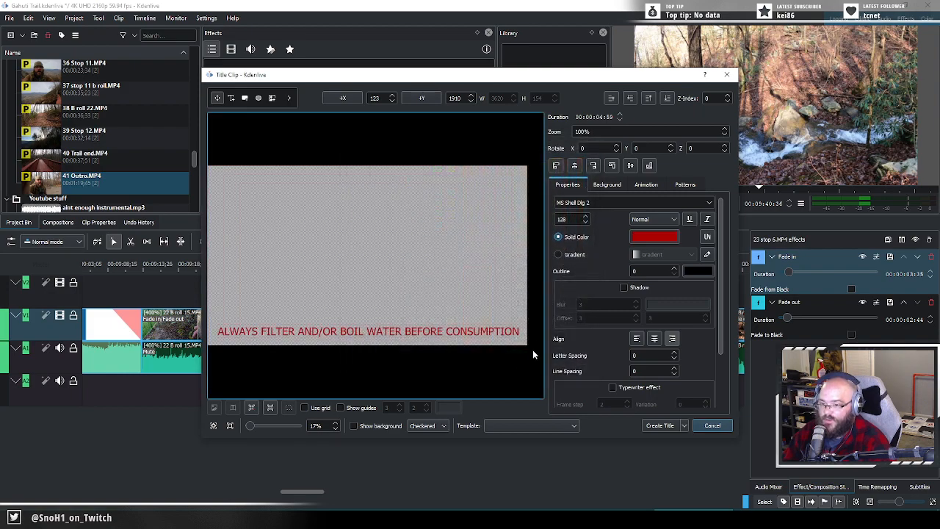
click(456, 356)
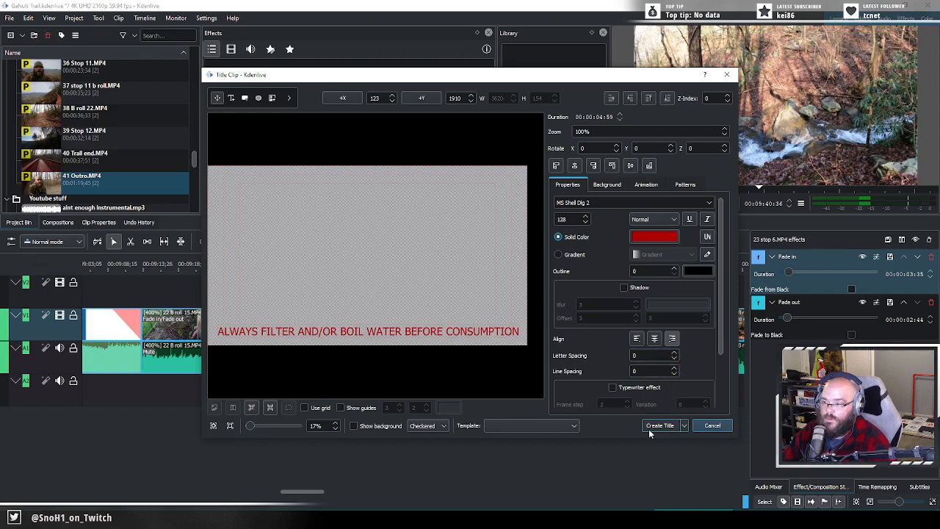
Step: Check the title's background color, keep the background opacity at 0, and create the title clip
click(607, 184)
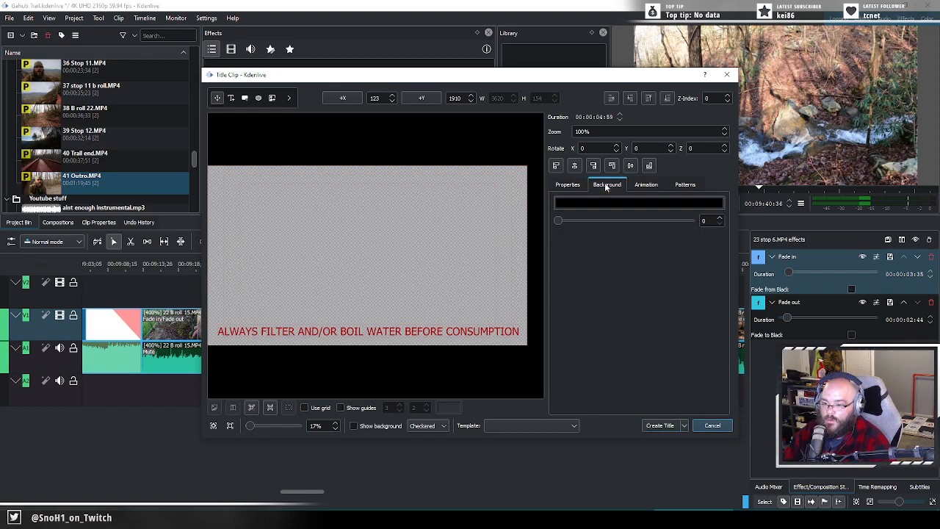
click(613, 203)
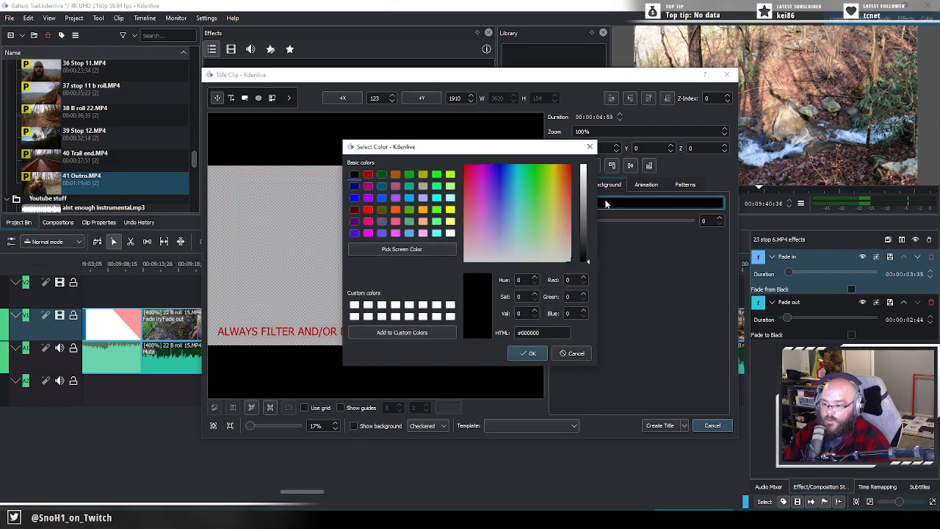
click(573, 353)
drag(561, 219, 533, 235)
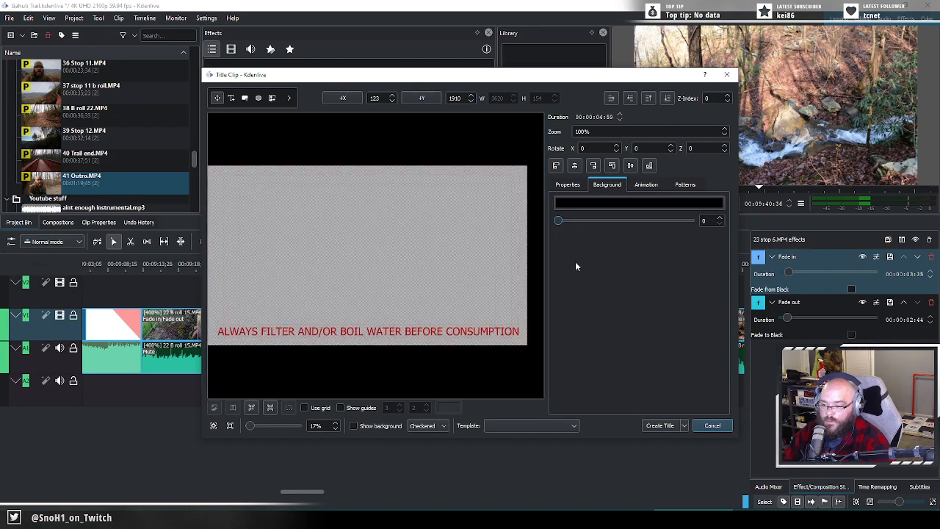
click(665, 425)
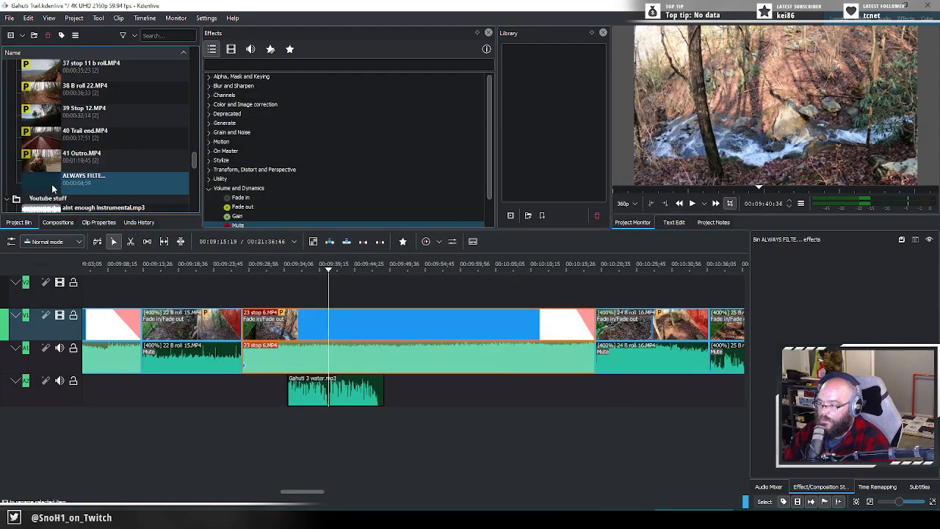
Step: Place the ALWAYS FILTER title on V2 above 23 stop 6, starting at the playhead and lasting about 12 seconds
drag(52, 189, 415, 290)
right_click(358, 293)
mouse_move(373, 295)
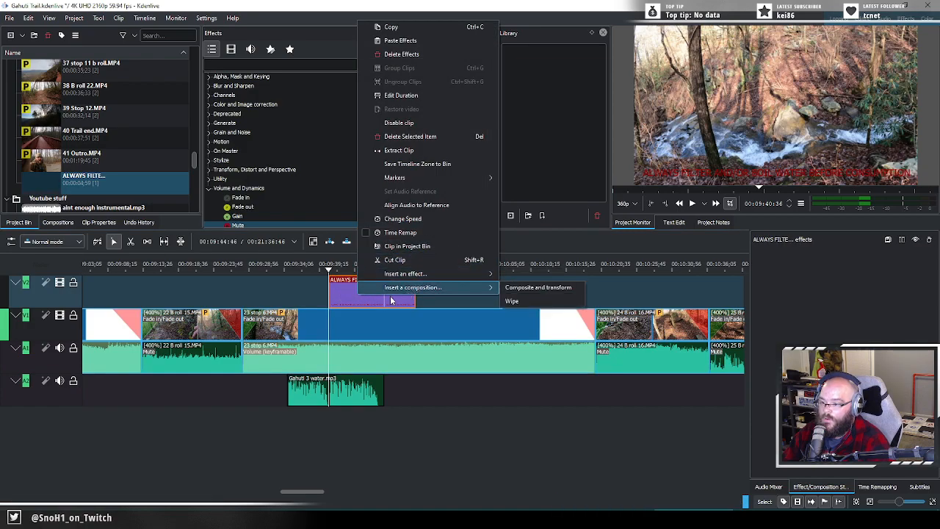
Step: Edit the ALWAYS FILTER title so its text is dark green, #005500, and update the clip
click(111, 183)
right_click(108, 187)
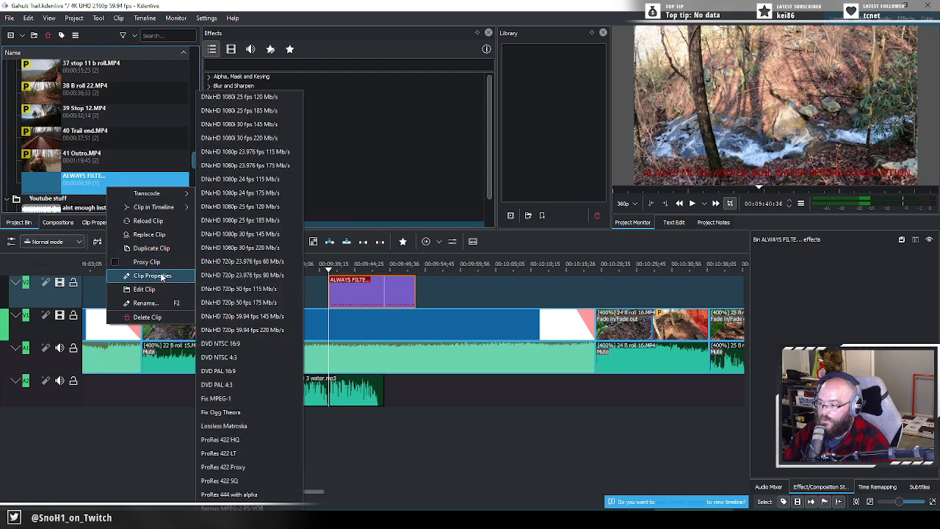
click(151, 290)
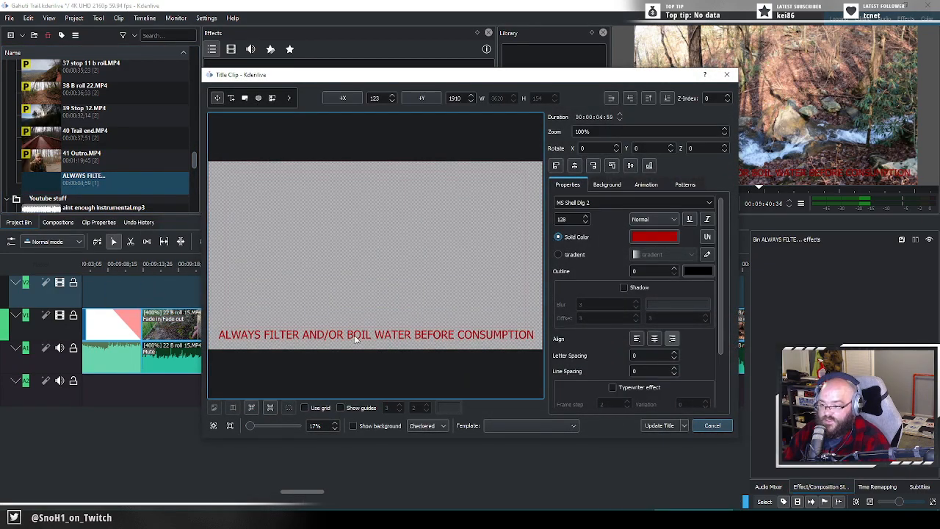
click(649, 241)
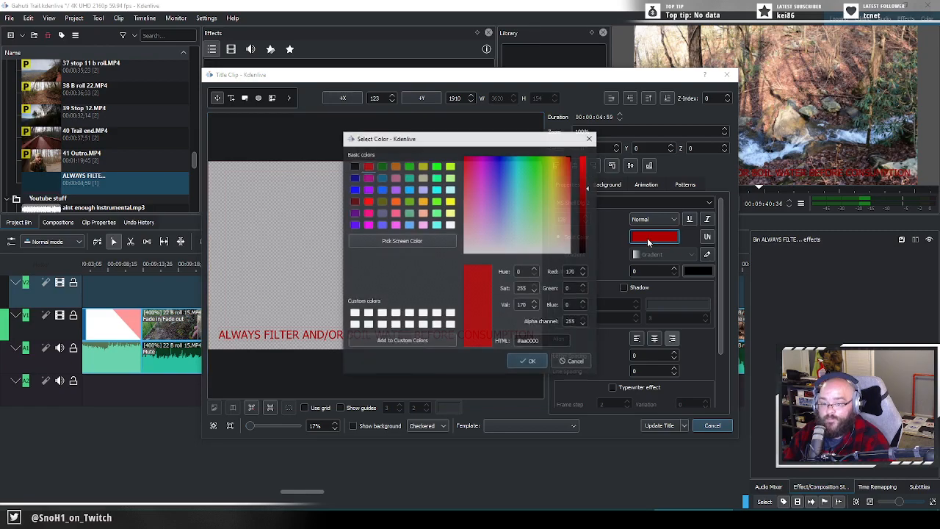
click(382, 167)
click(532, 362)
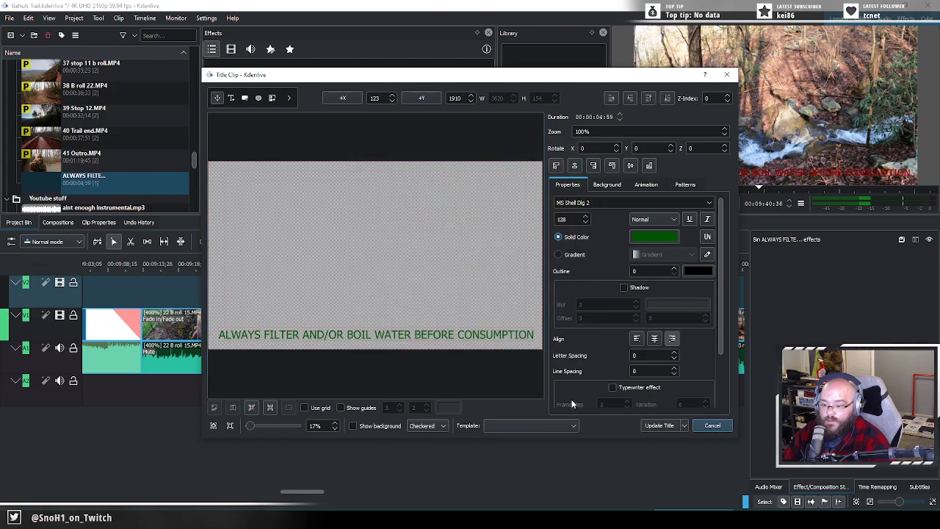
click(659, 426)
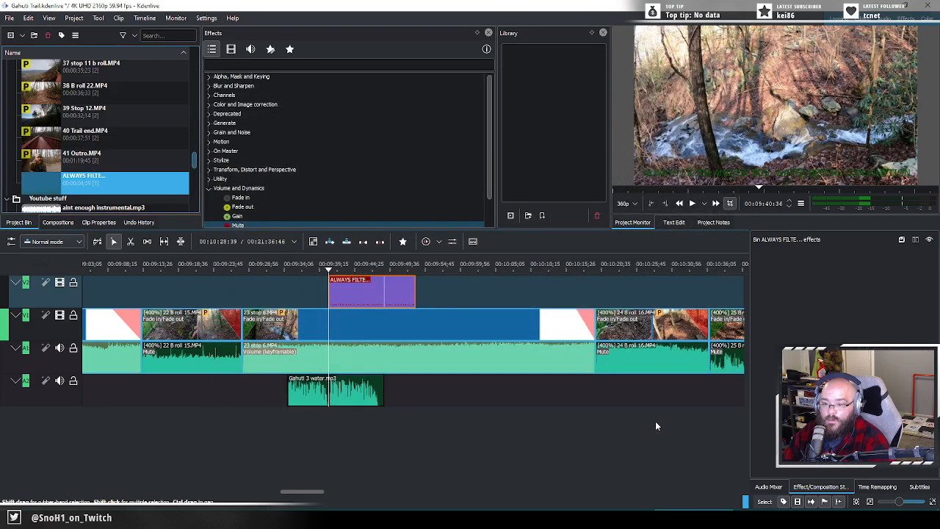
Step: Edit the ALWAYS FILTER title so its text is a brighter red, #d10000, and update the clip
right_click(116, 180)
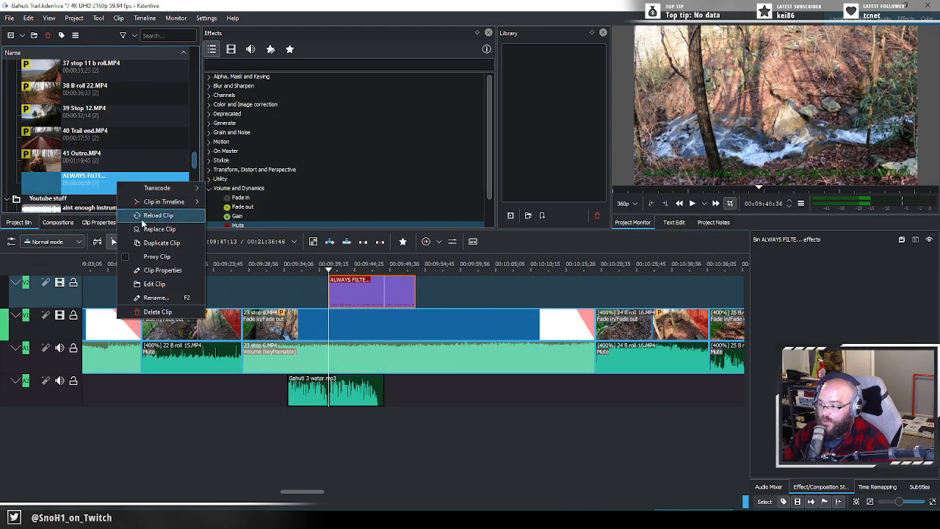
click(155, 284)
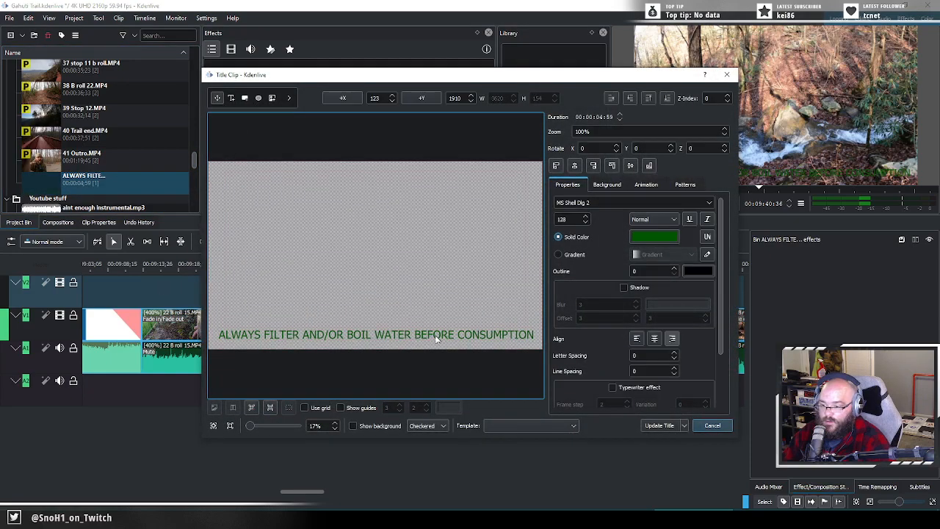
click(635, 237)
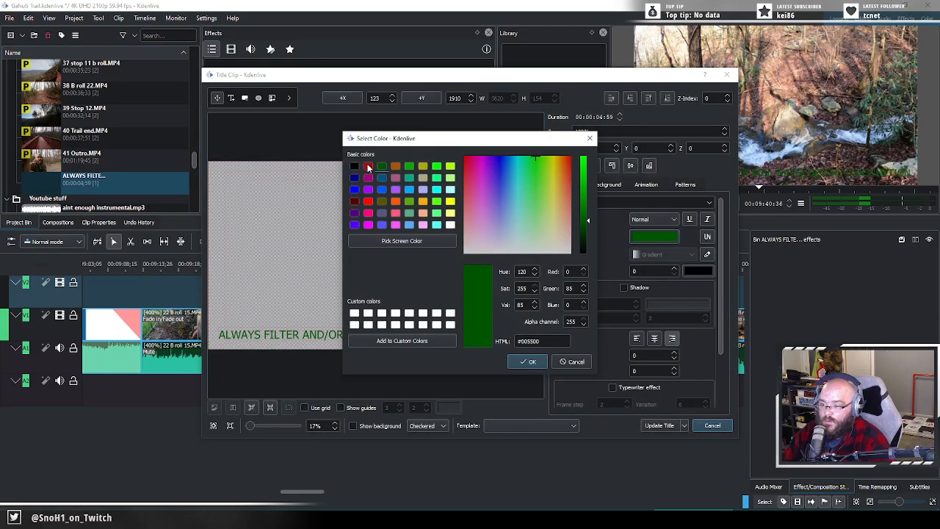
click(368, 167)
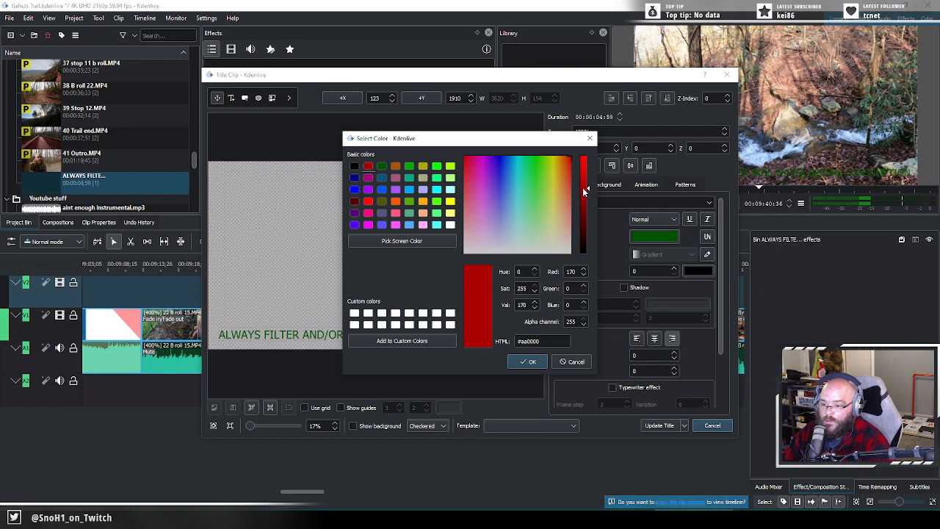
drag(586, 189, 585, 179)
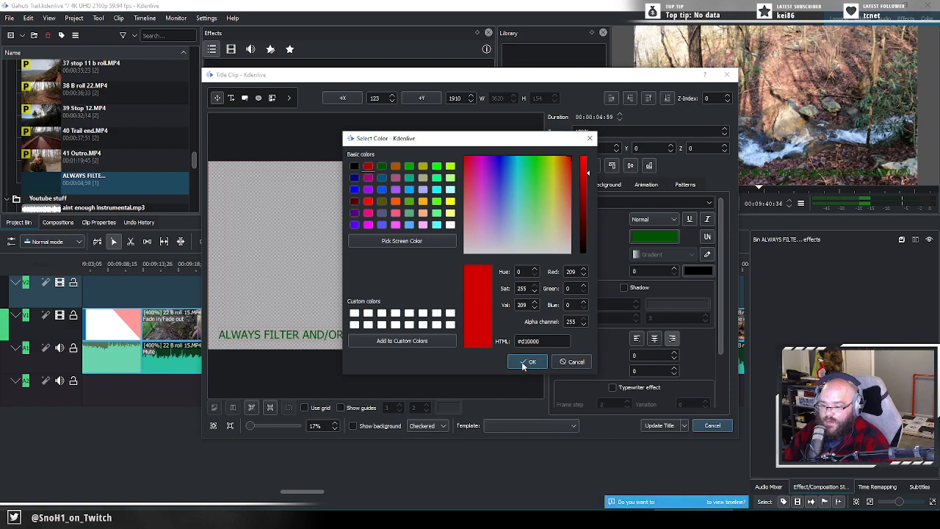
click(527, 362)
click(659, 426)
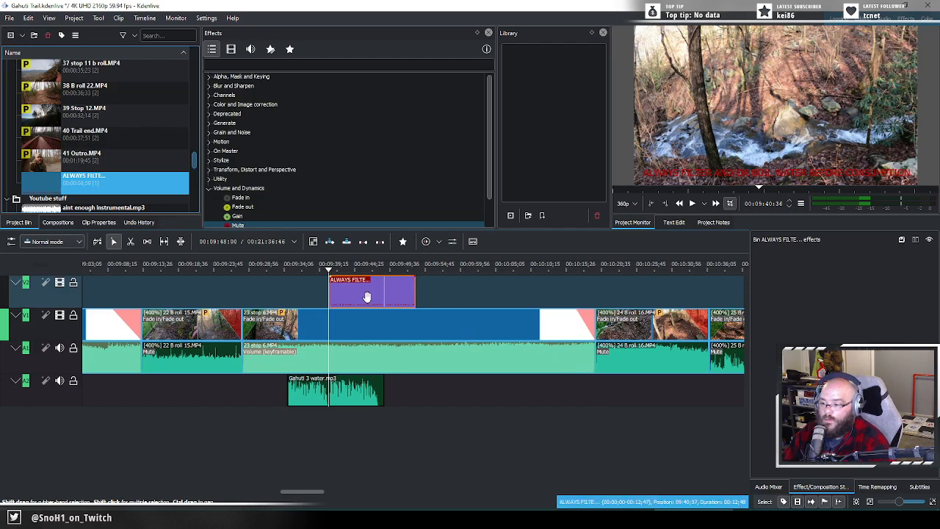
Step: Edit the ALWAYS FILTER title and make its warning text bold and underlined
right_click(122, 189)
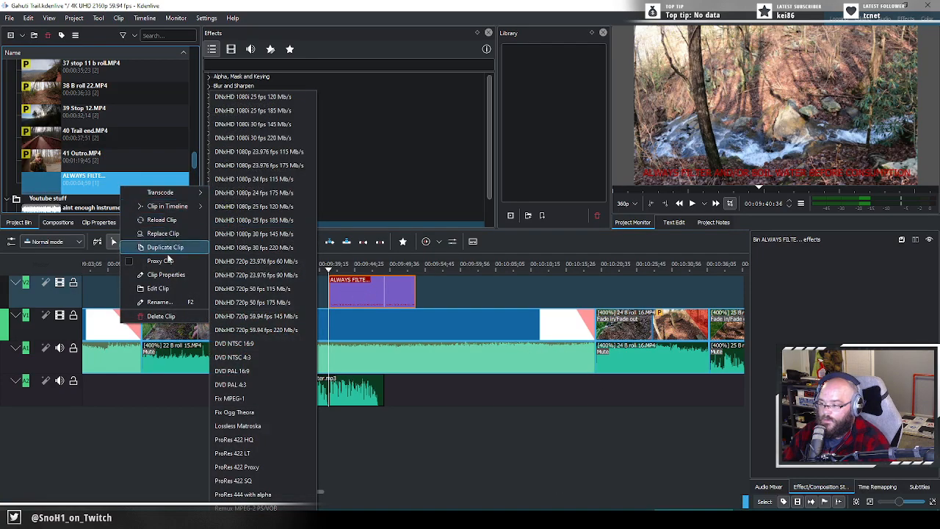
click(168, 296)
click(362, 340)
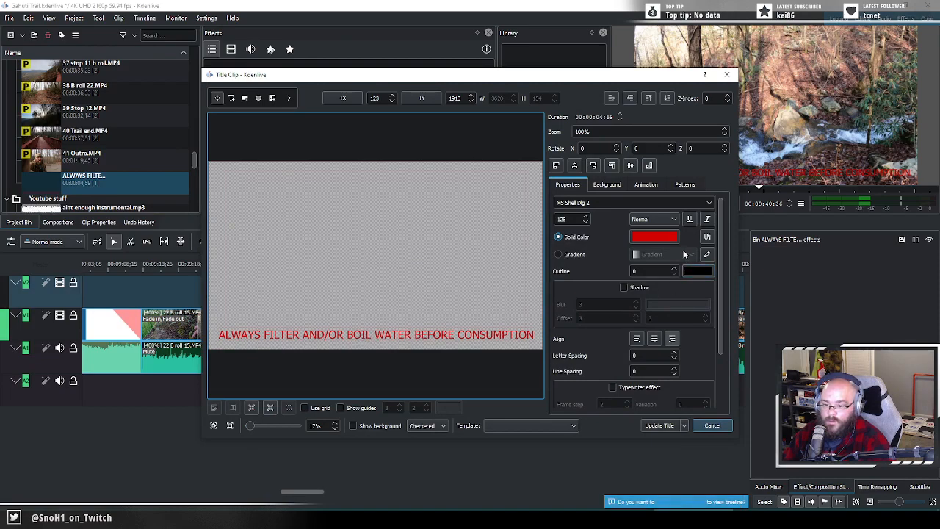
double_click(429, 337)
key(ctrl+a)
click(674, 220)
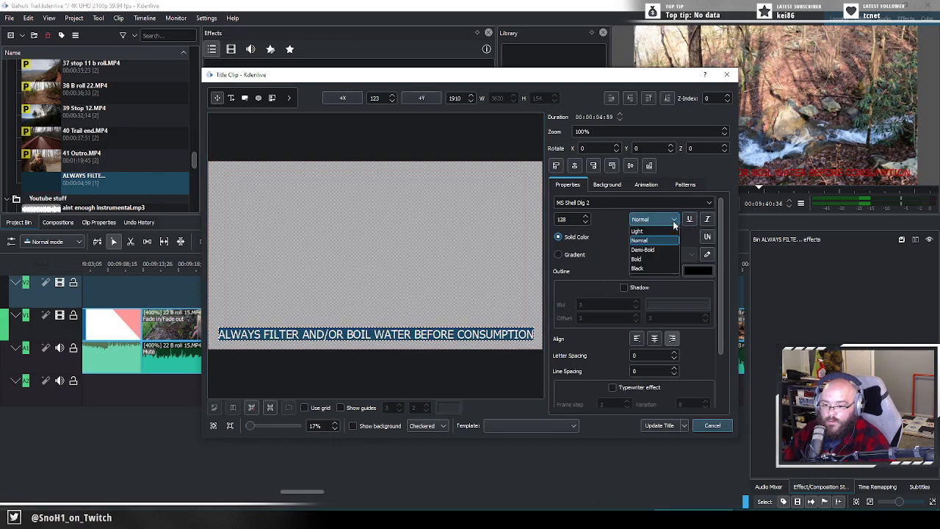
click(638, 260)
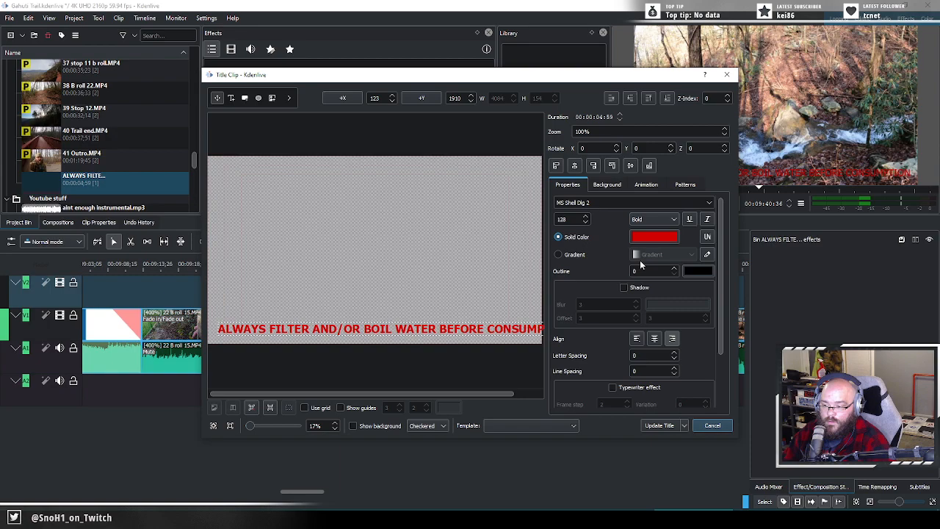
click(688, 219)
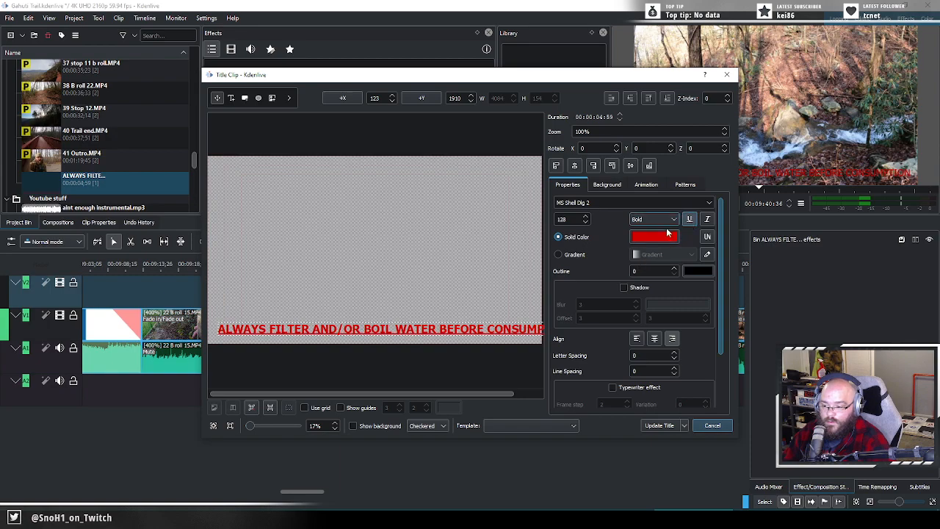
Step: Reduce the warning text to font size 117, fit it within the frame slightly higher up, and update the title
click(433, 294)
mouse_move(437, 328)
mouse_down()
mouse_move(413, 328)
mouse_move(434, 327)
mouse_move(422, 332)
mouse_up()
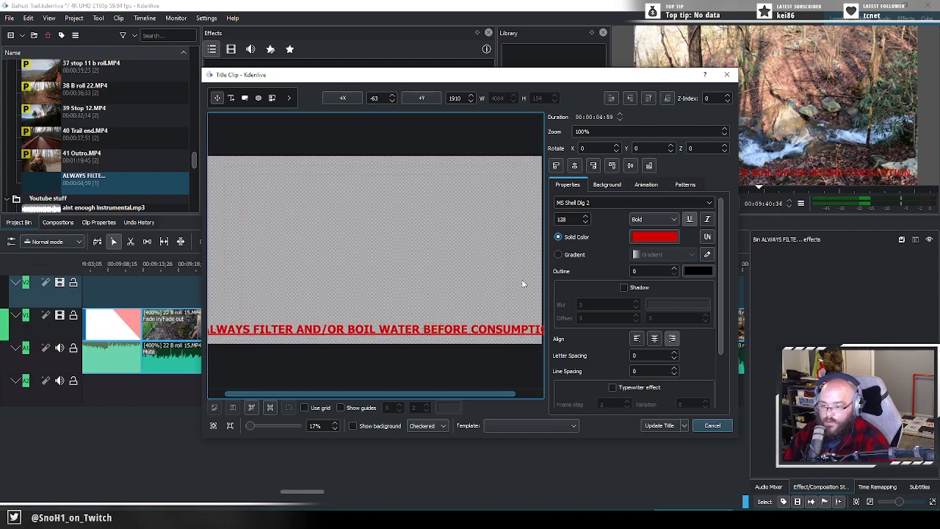
click(585, 222)
click(585, 223)
click(585, 222)
click(586, 222)
click(585, 222)
click(585, 223)
click(585, 222)
click(585, 223)
click(585, 222)
mouse_move(390, 337)
mouse_down()
mouse_move(400, 334)
mouse_move(393, 338)
mouse_up()
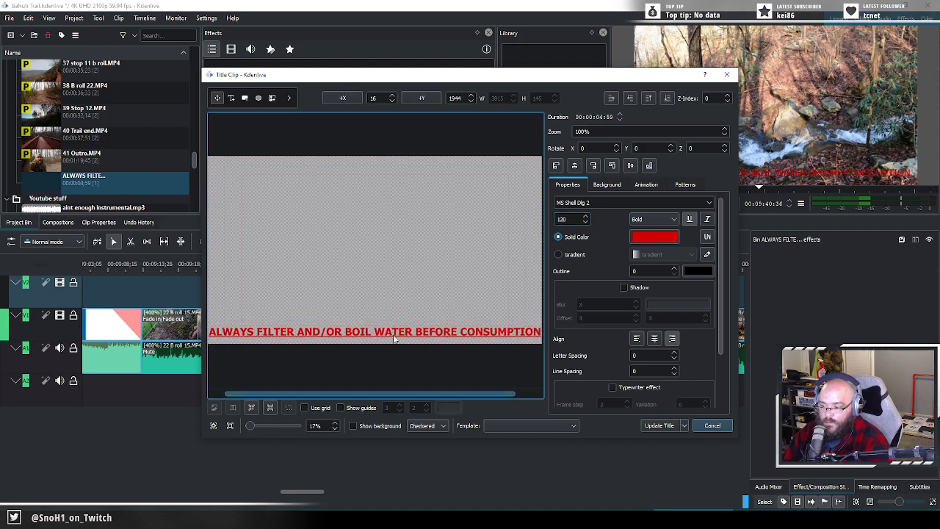
click(585, 222)
click(585, 222)
click(585, 223)
drag(385, 338, 388, 318)
click(656, 426)
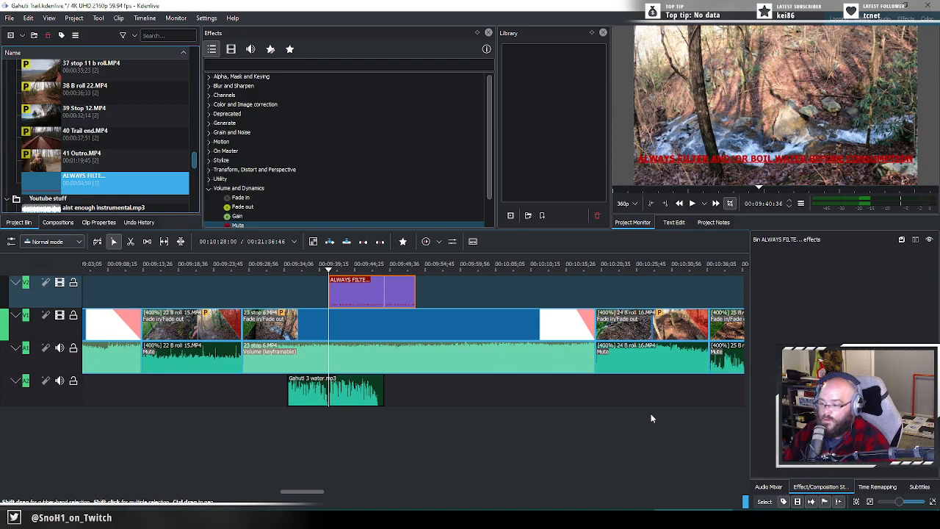
Step: Preview the water stop from shortly before the ALWAYS FILTER title and trim the title's end back to just before the playhead
click(311, 441)
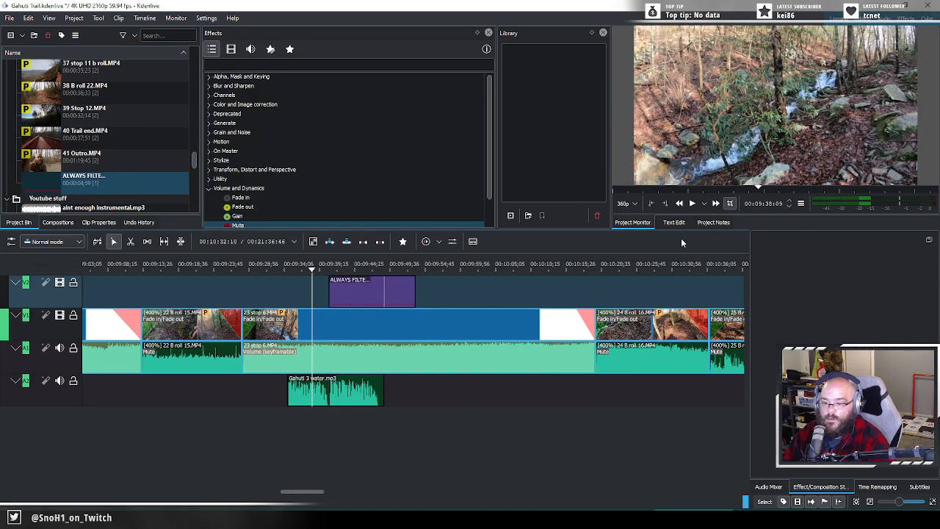
click(691, 204)
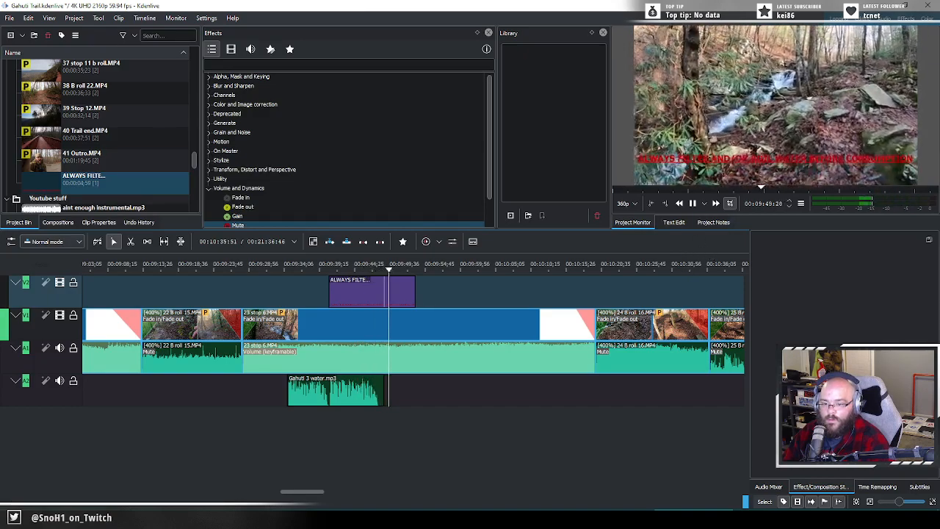
click(692, 205)
drag(415, 292, 391, 292)
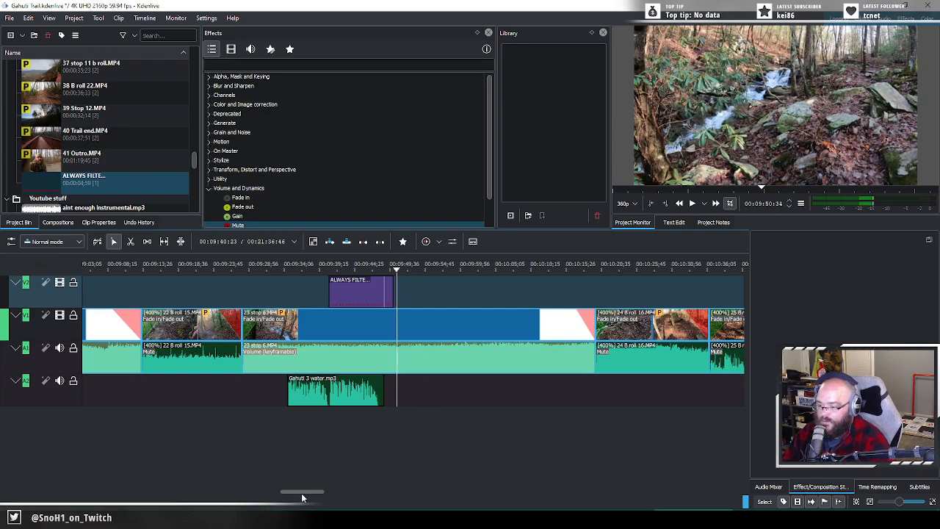
Step: Review the trail map shot in 2 B roll, starting where the Gahuti 1.mp3 narration begins
drag(314, 492, 116, 489)
click(204, 433)
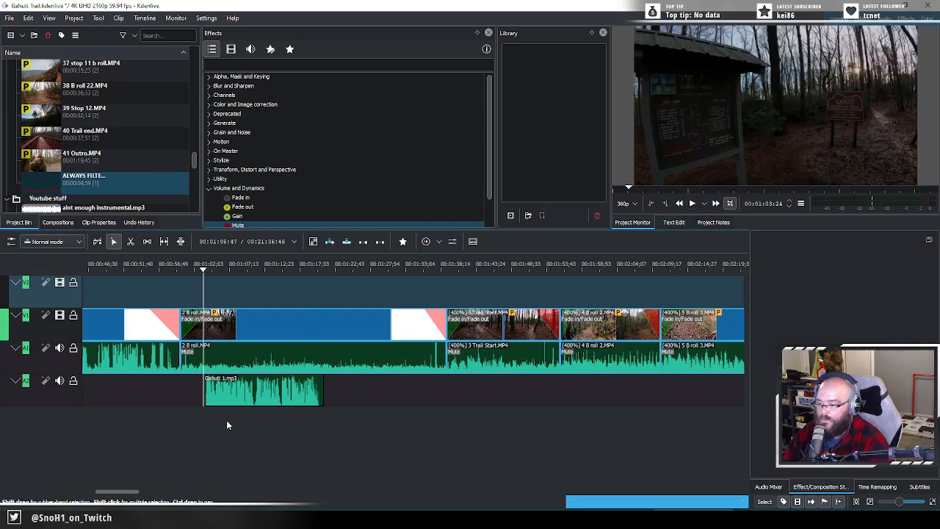
click(692, 204)
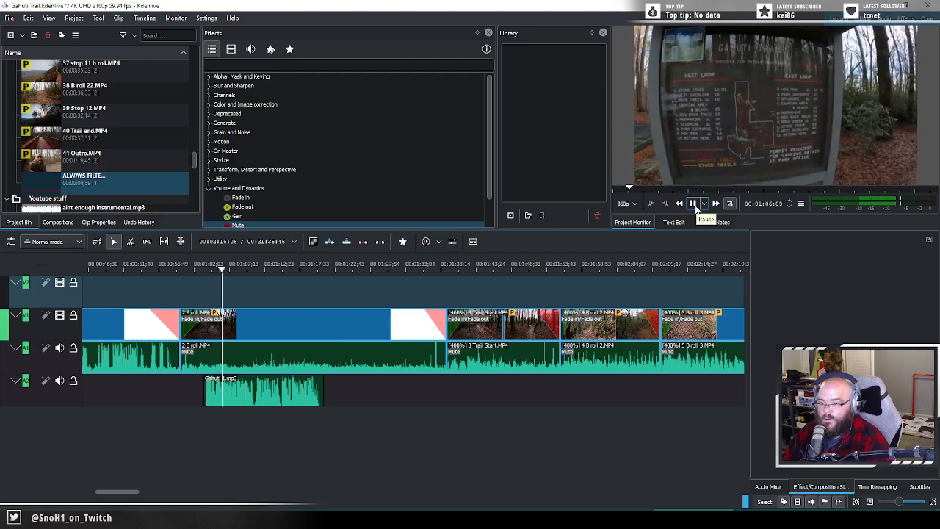
click(694, 207)
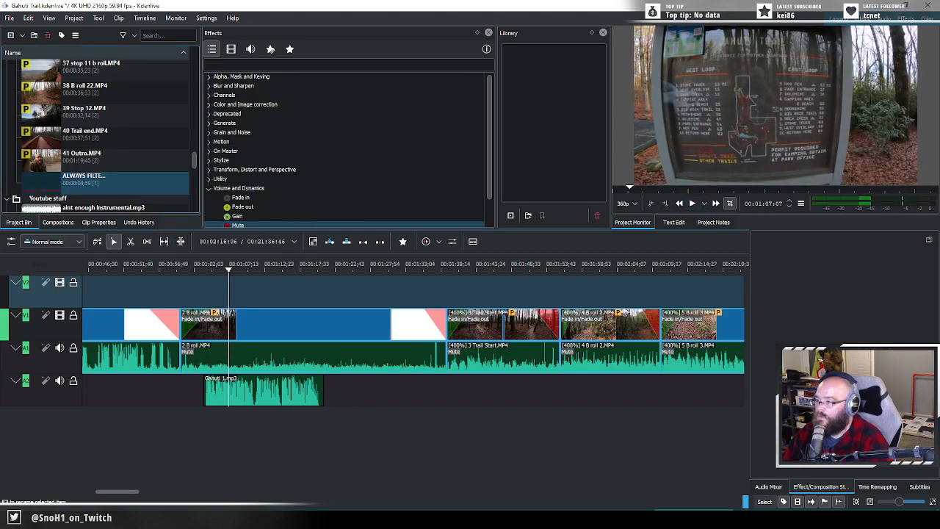
Step: Try a new title clip reading Gahuti at font size 137, placed in the lower part of the frame
click(22, 36)
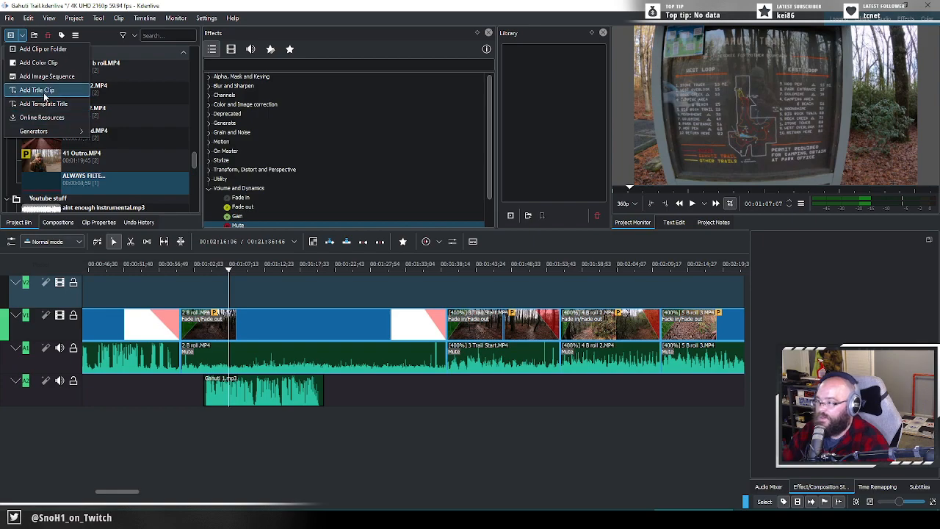
click(44, 90)
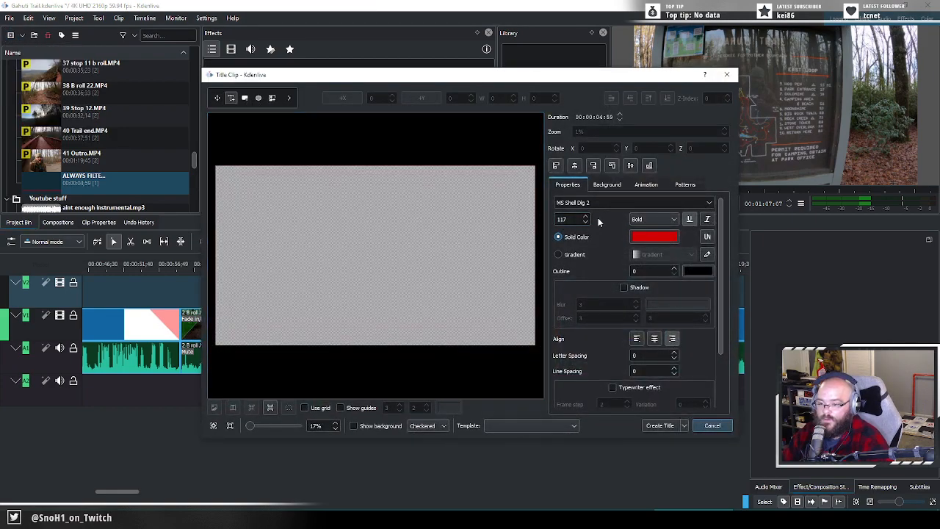
click(349, 303)
text(Gahuti)
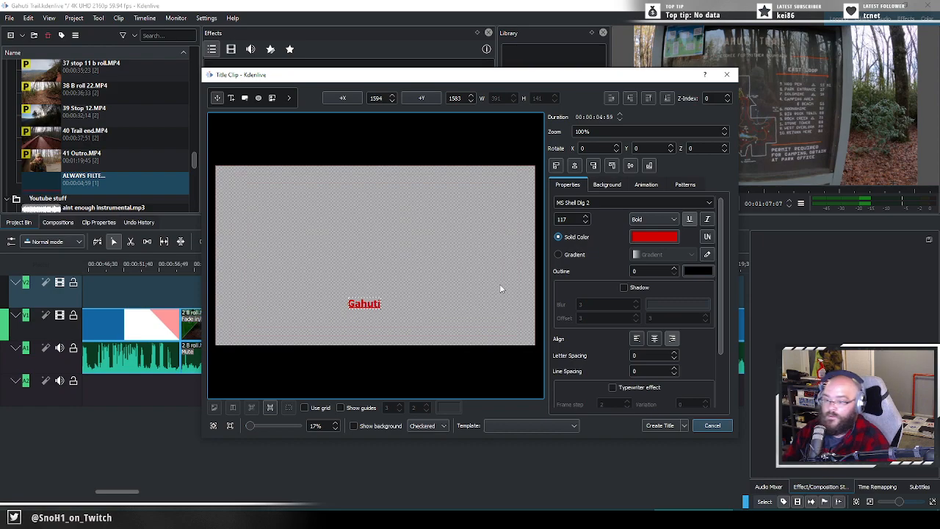
scroll(587, 220, up, 9)
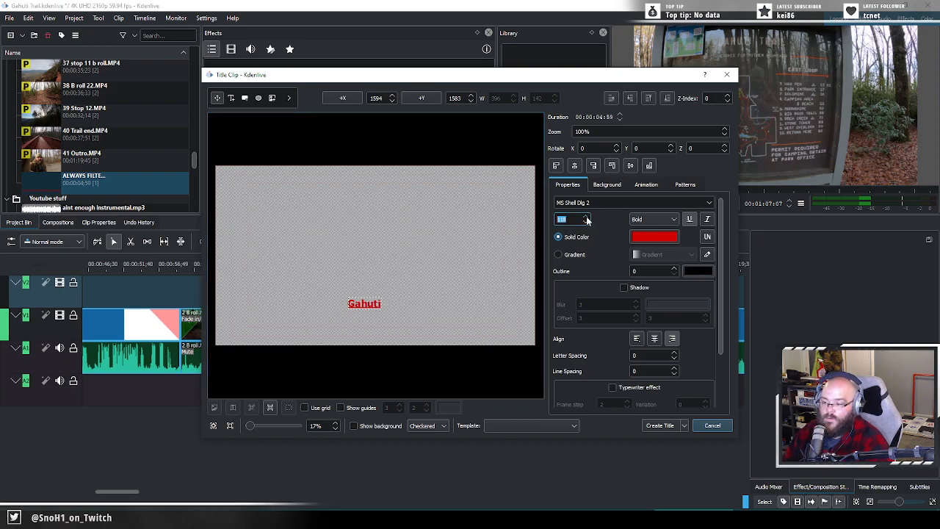
scroll(587, 220, up, 11)
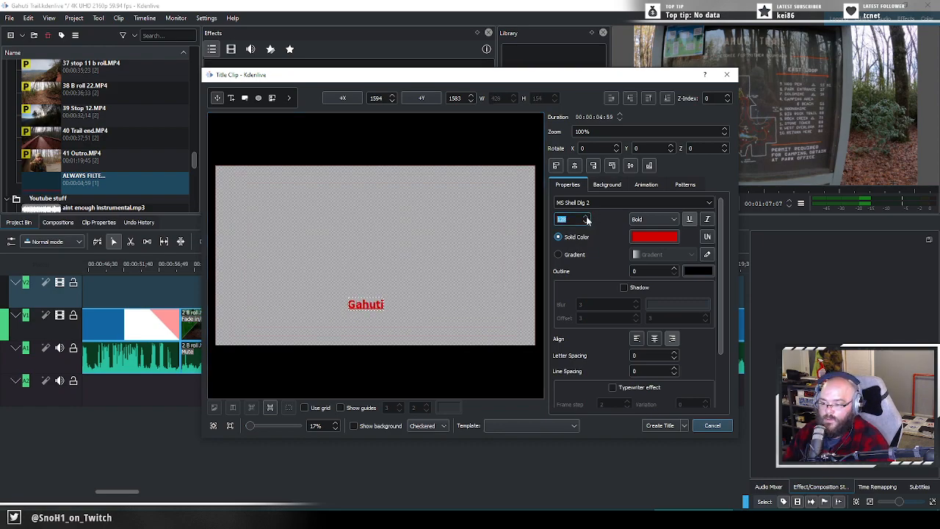
drag(364, 304, 349, 304)
click(375, 295)
click(339, 328)
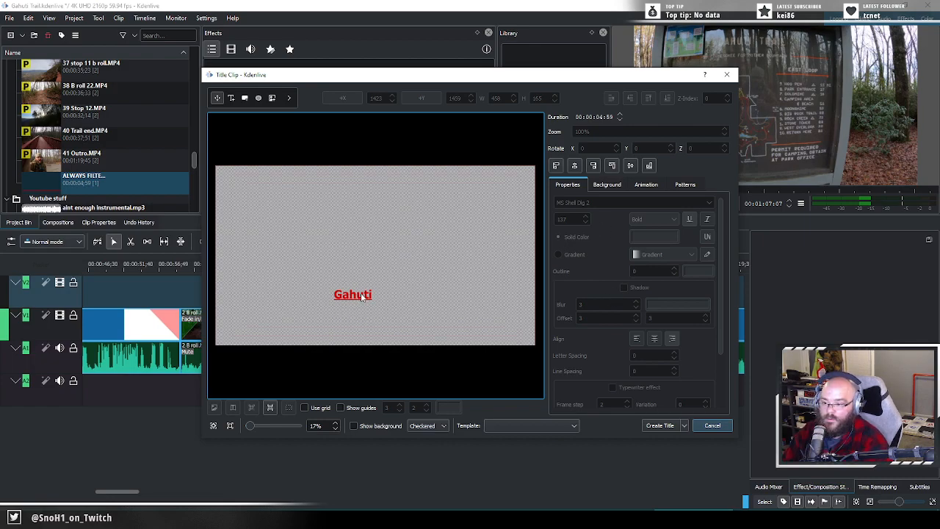
click(712, 425)
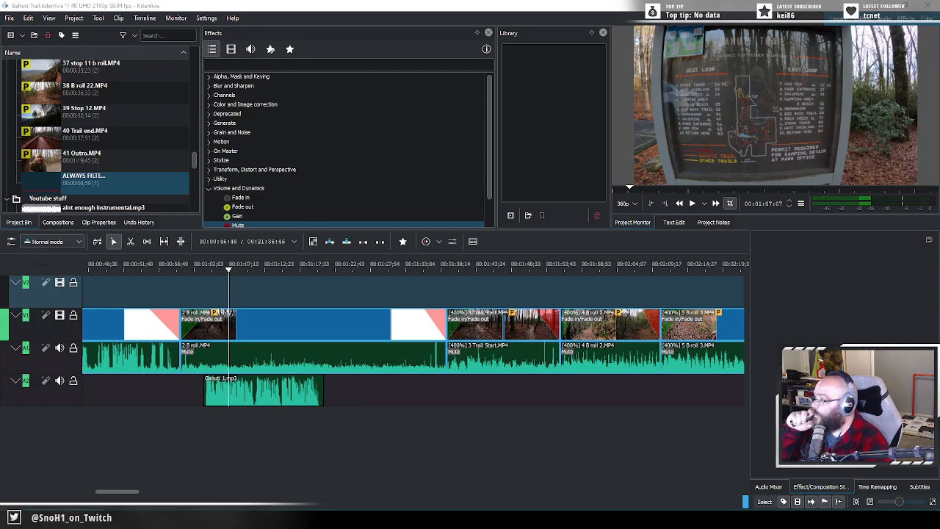
click(73, 19)
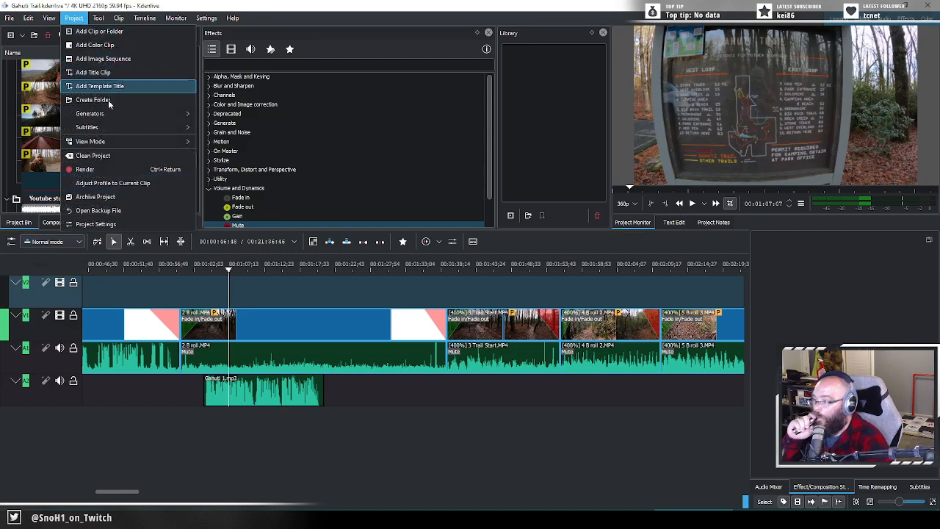
mouse_move(107, 116)
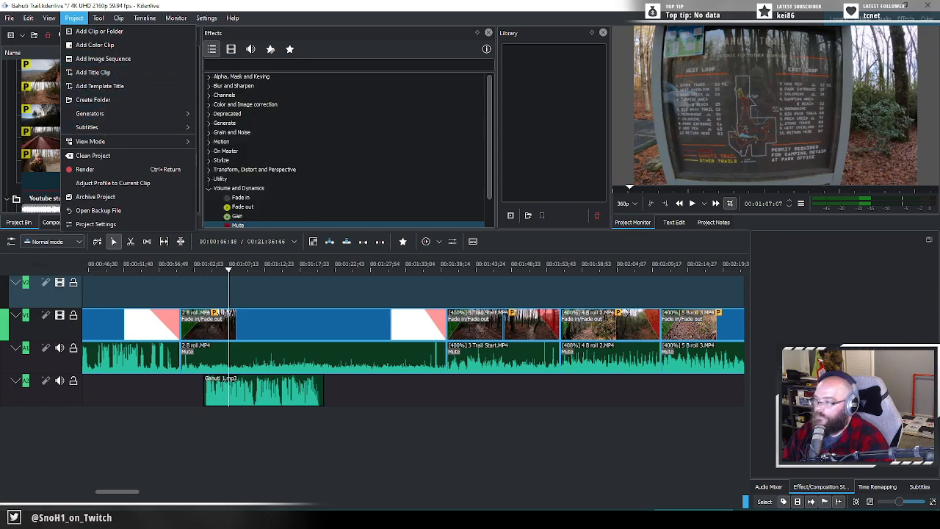
key(Escape)
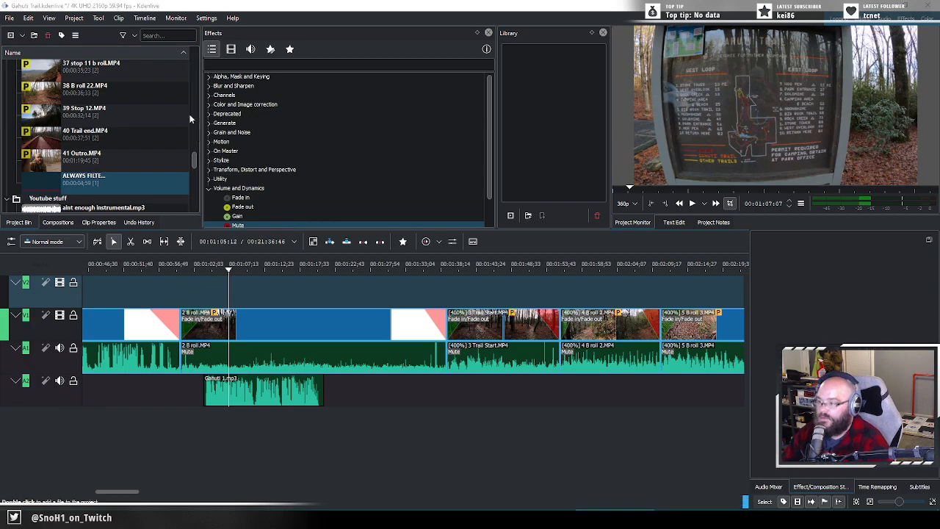
click(75, 19)
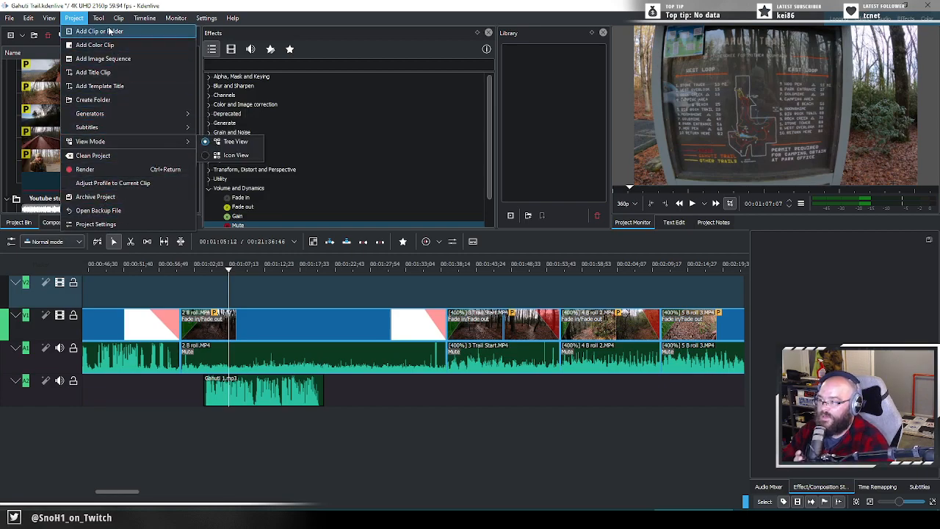
mouse_move(98, 19)
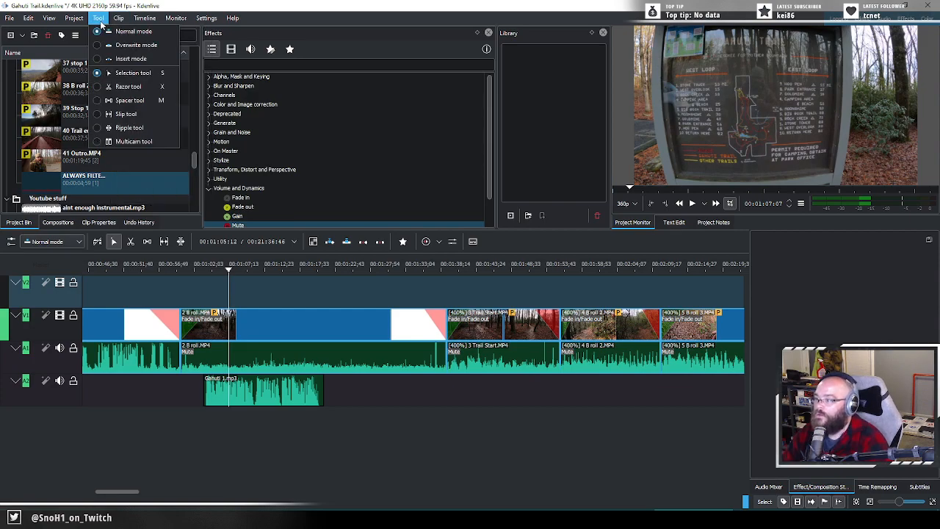
click(49, 22)
click(144, 17)
mouse_move(166, 24)
mouse_move(207, 23)
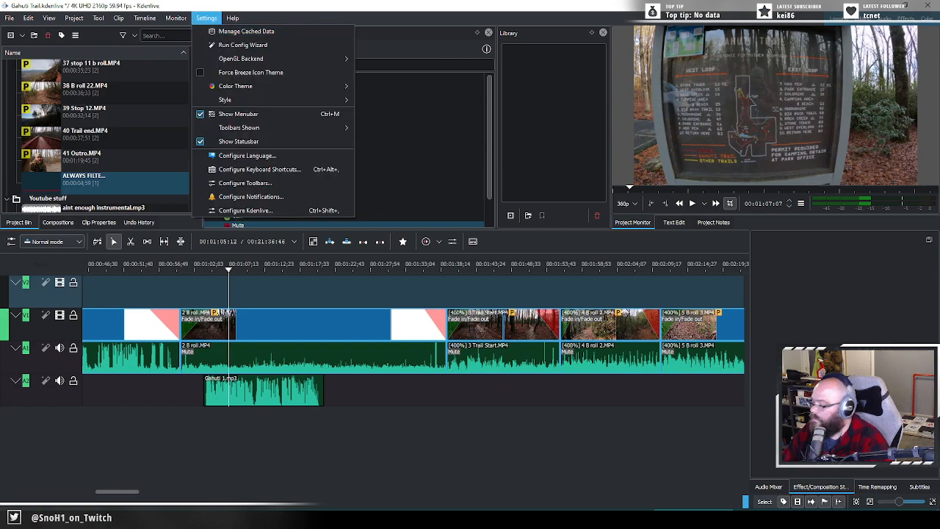
key(Escape)
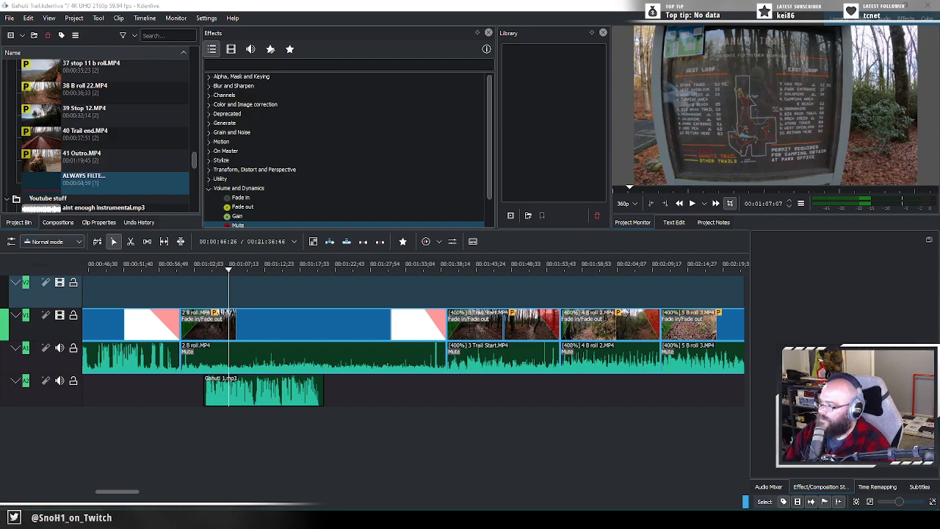
drag(0, 95, 324, 23)
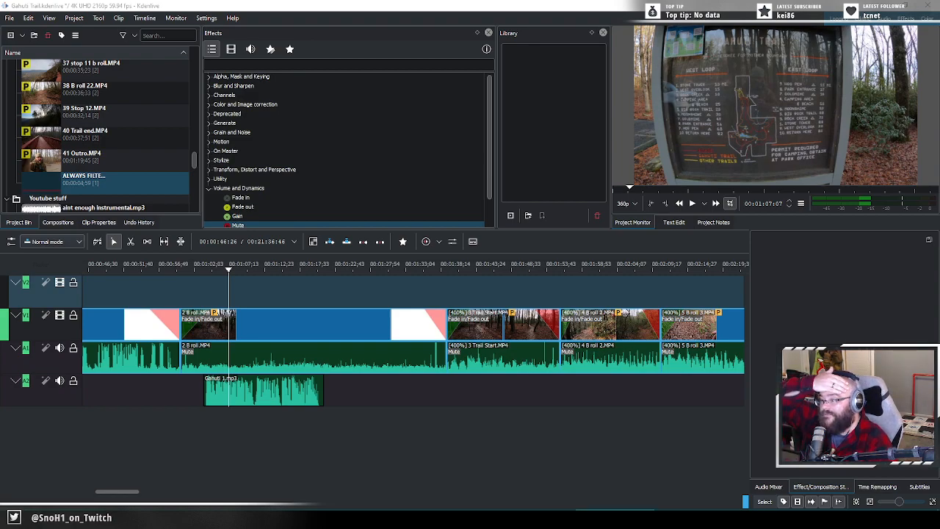
drag(195, 160, 186, 193)
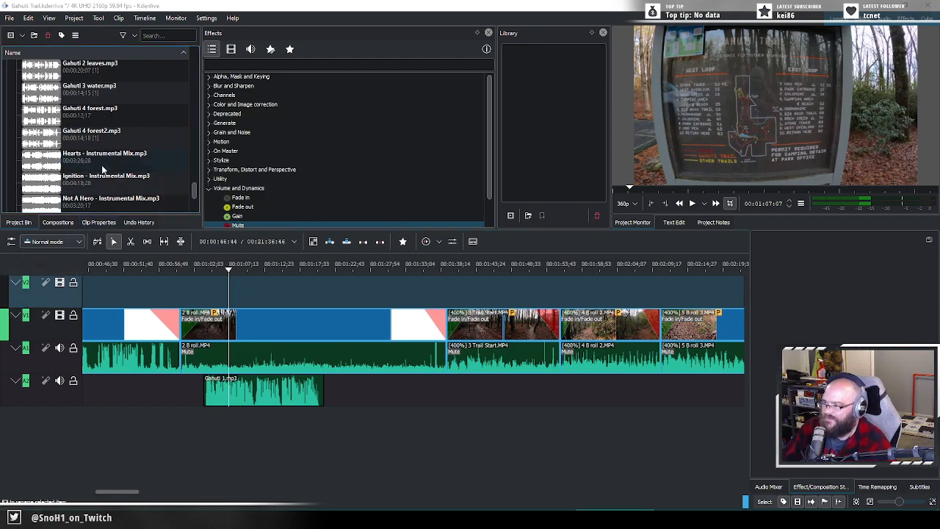
drag(47, 163, 90, 159)
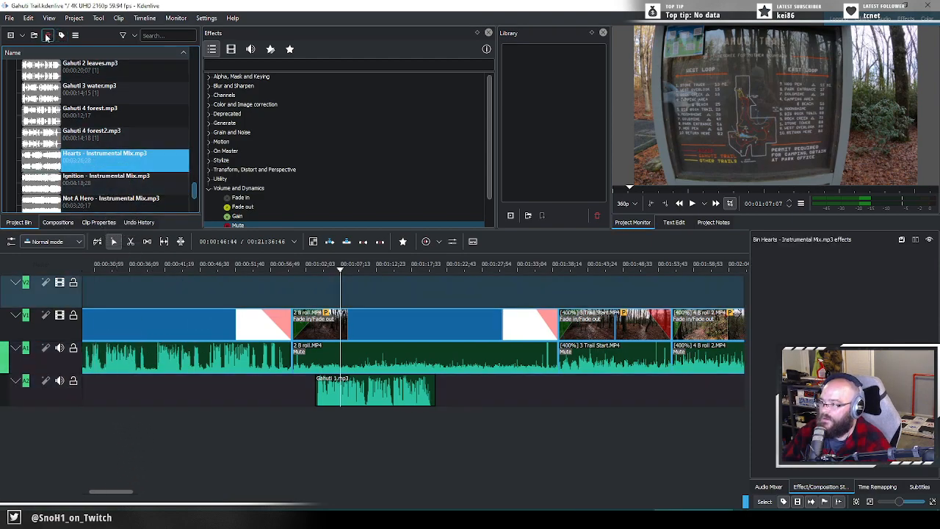
Step: Open the project settings to check the project's video profile
click(11, 19)
mouse_move(25, 20)
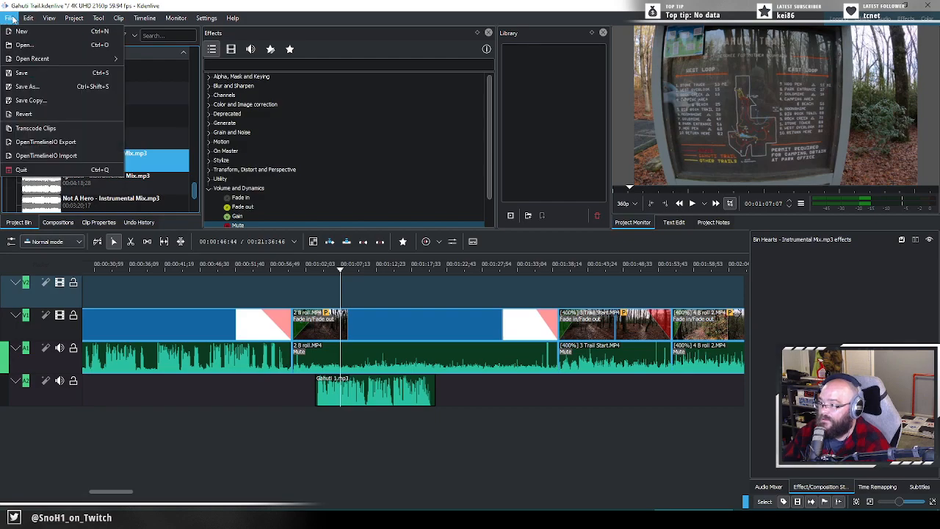
mouse_move(77, 18)
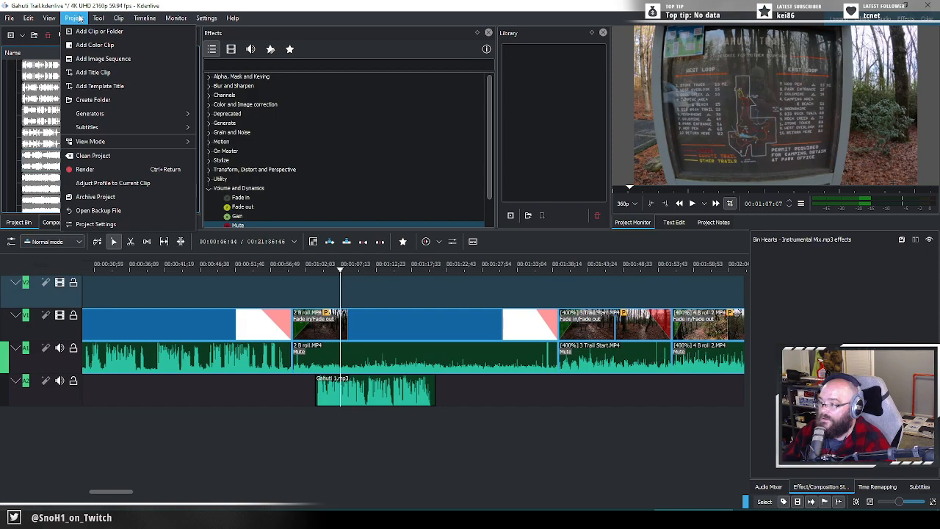
mouse_move(114, 116)
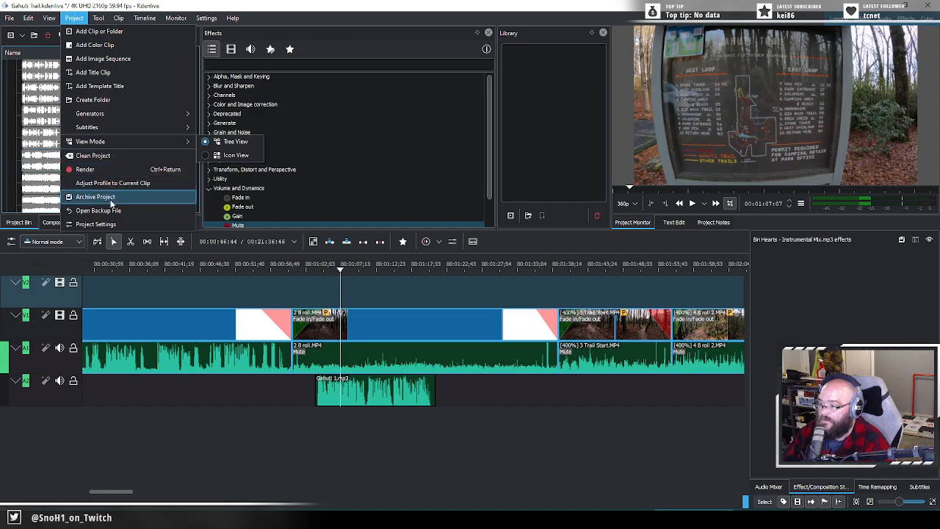
click(95, 224)
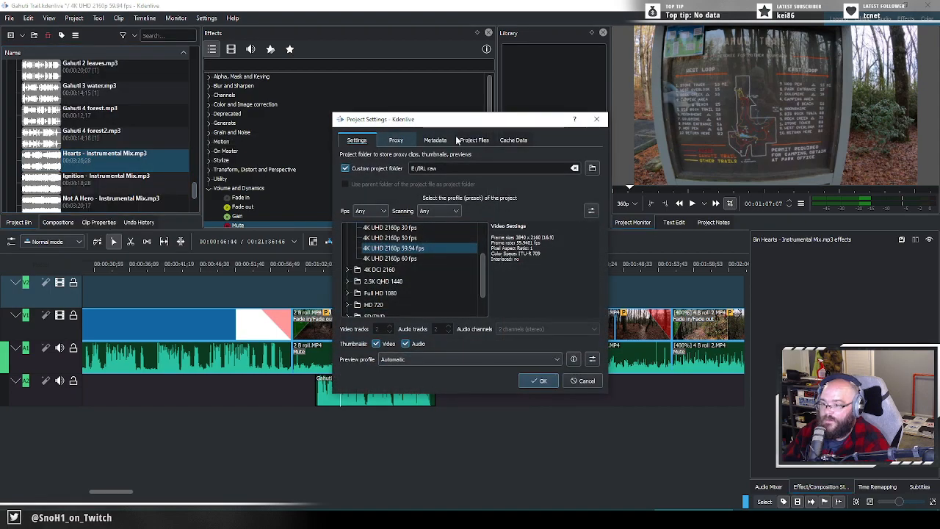
Step: Examine the profile manager from the project settings and close both dialogs
click(595, 121)
click(74, 17)
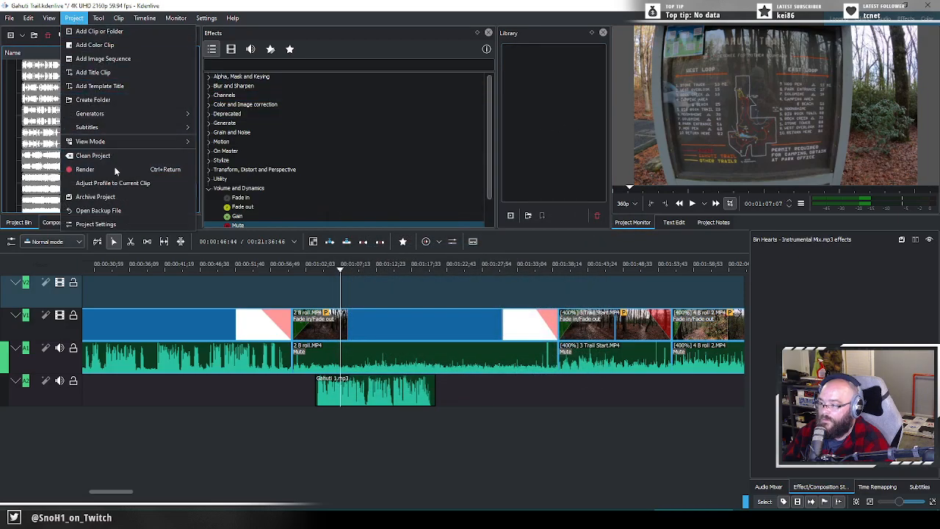
click(95, 224)
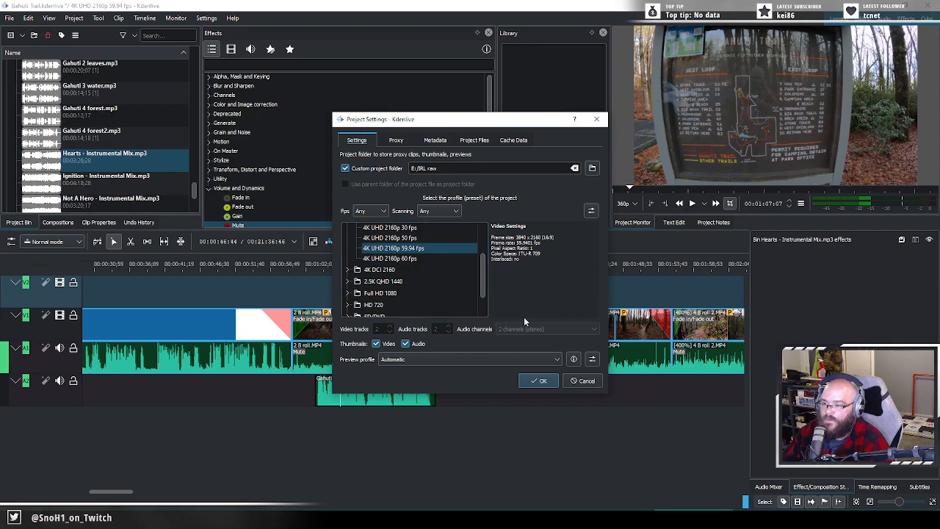
click(592, 212)
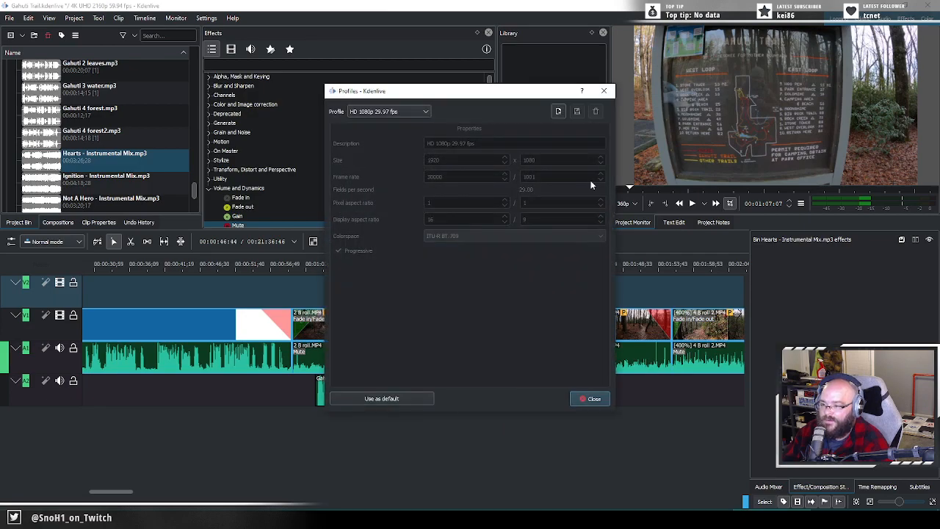
click(603, 93)
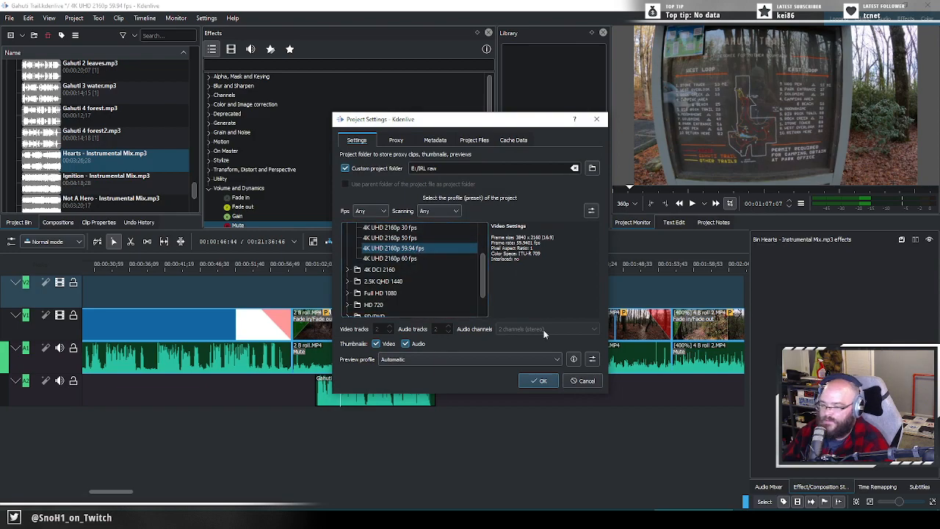
click(581, 380)
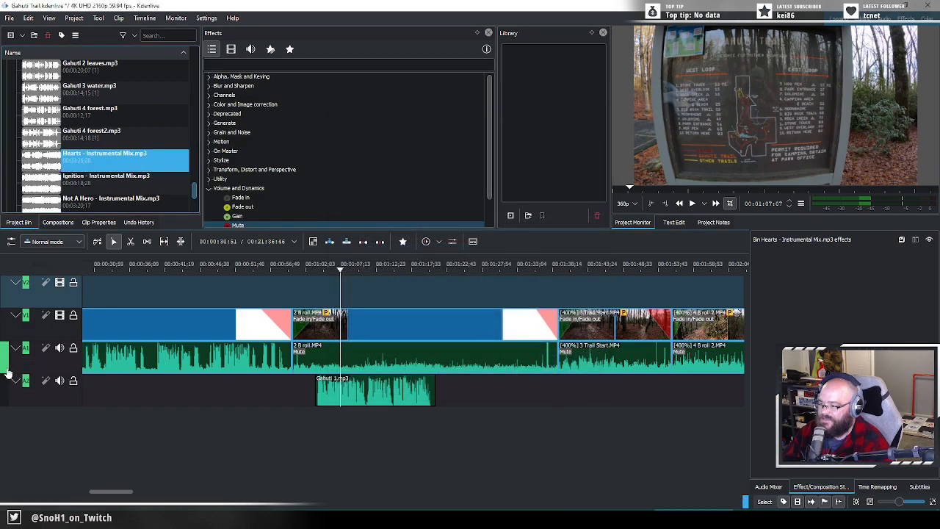
click(12, 242)
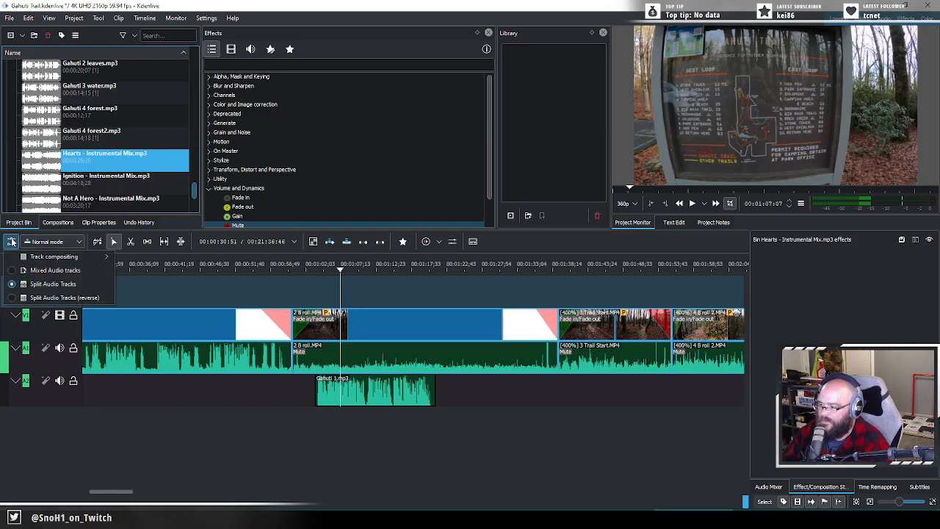
mouse_move(46, 261)
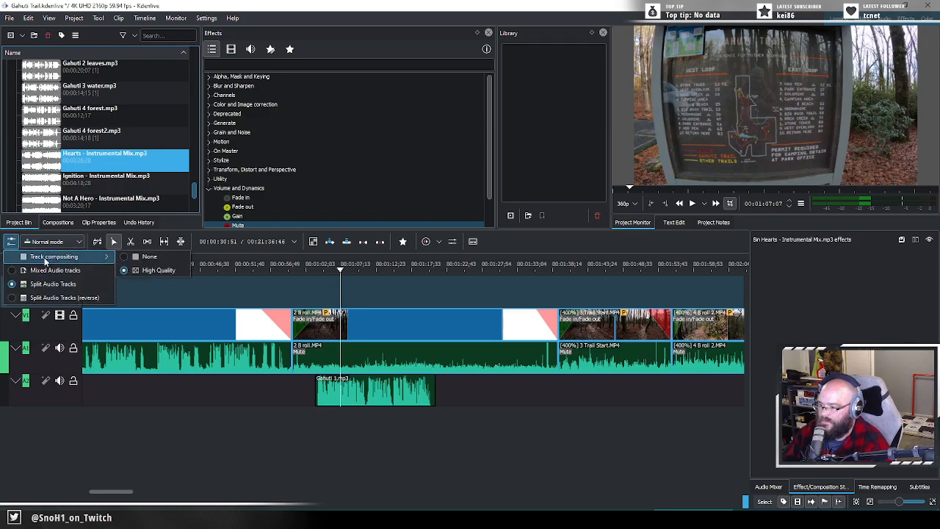
click(10, 241)
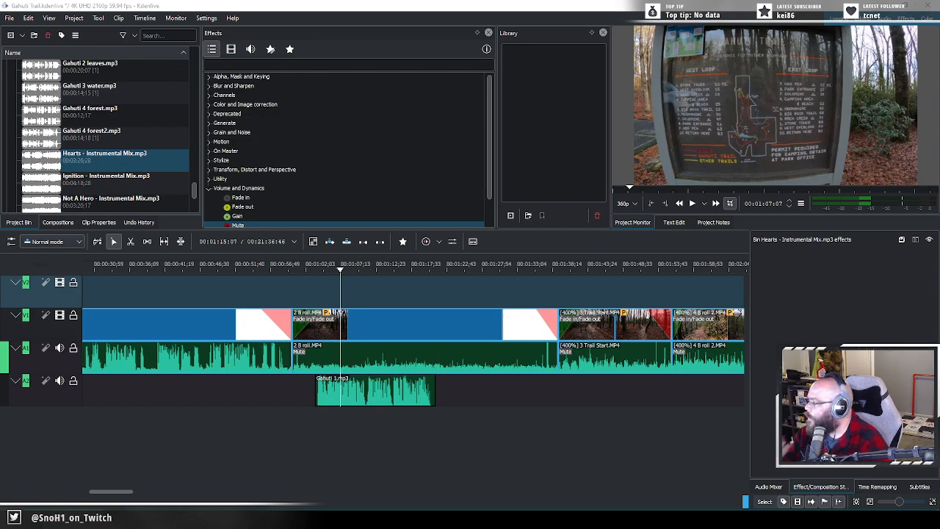
click(75, 18)
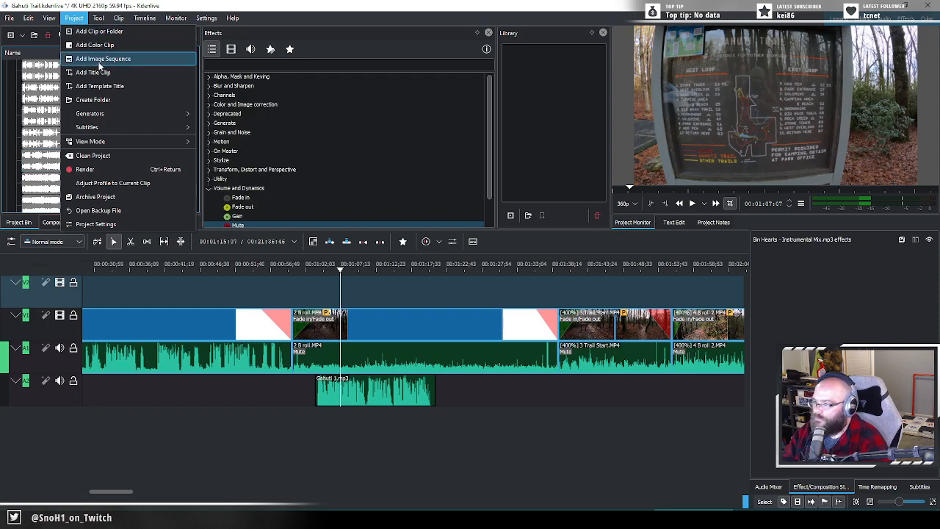
mouse_move(122, 120)
mouse_move(125, 142)
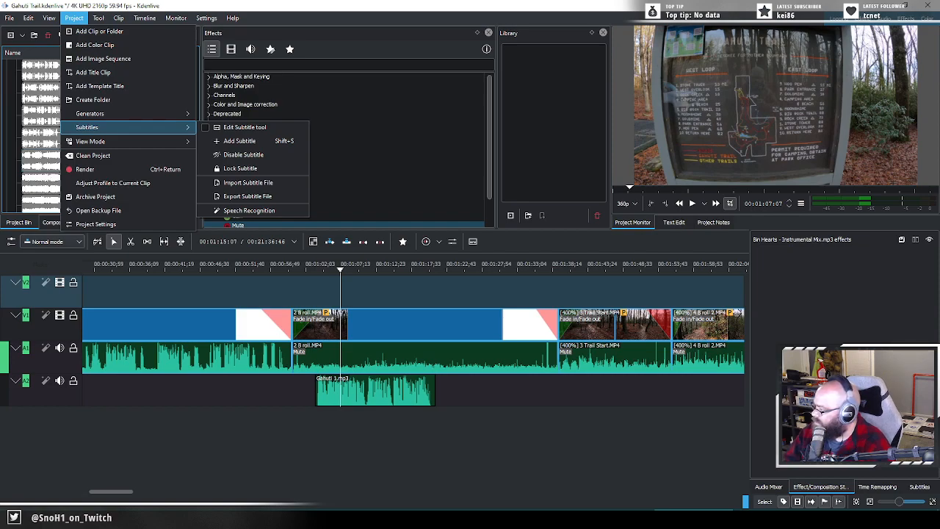
key(alt+Tab)
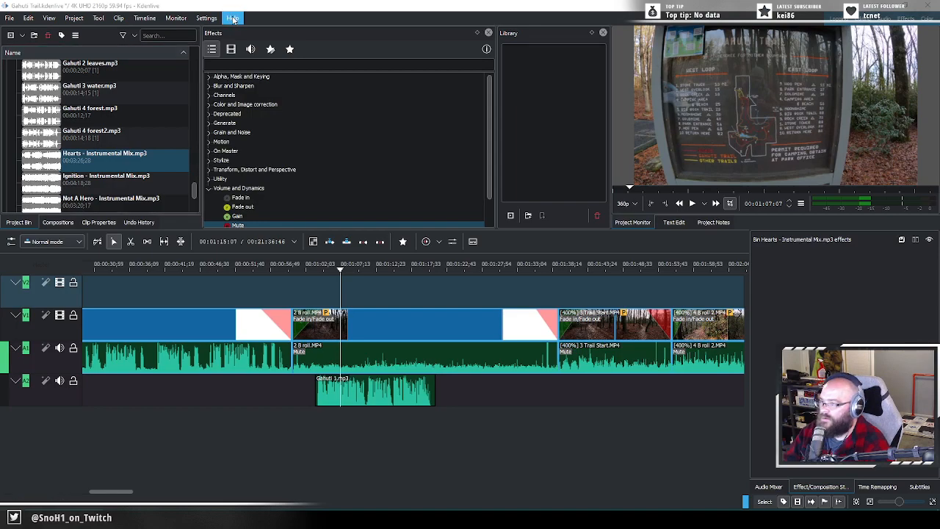
Step: Insert one audio track named Music under track A2
click(207, 19)
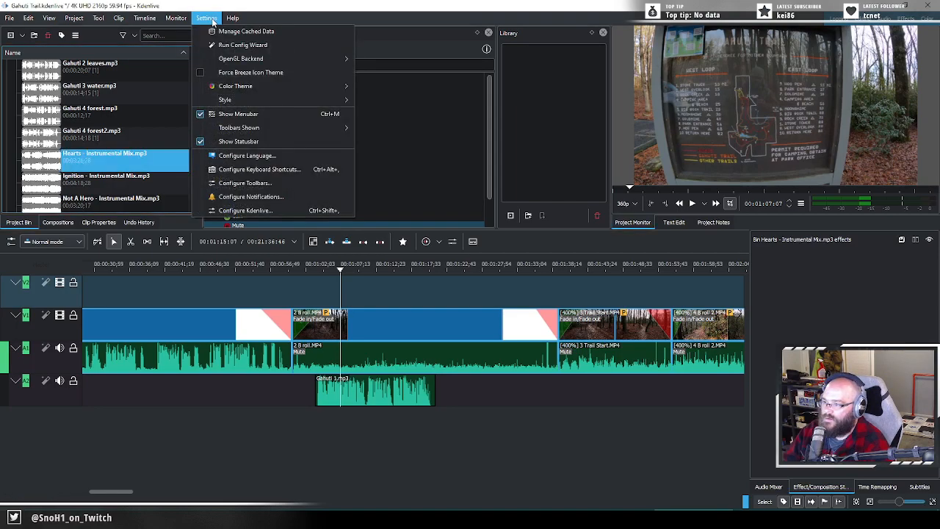
mouse_move(169, 22)
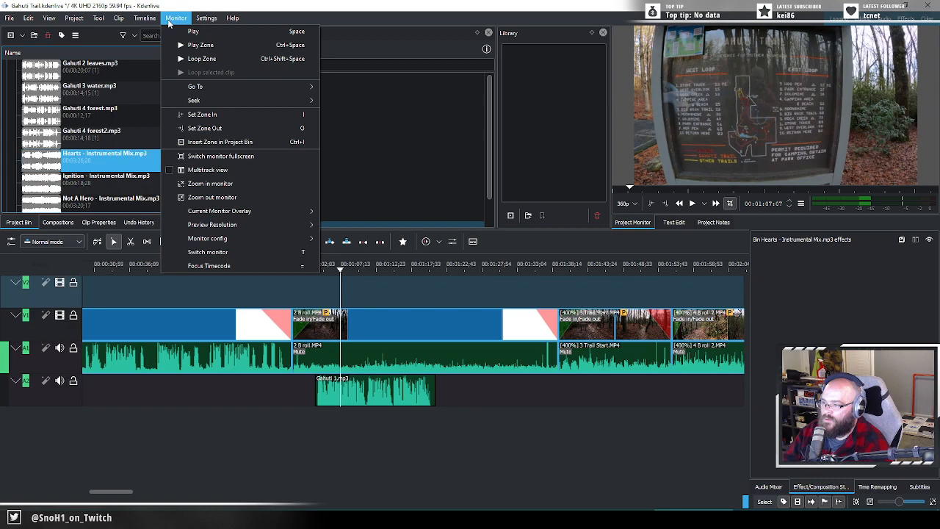
mouse_move(136, 21)
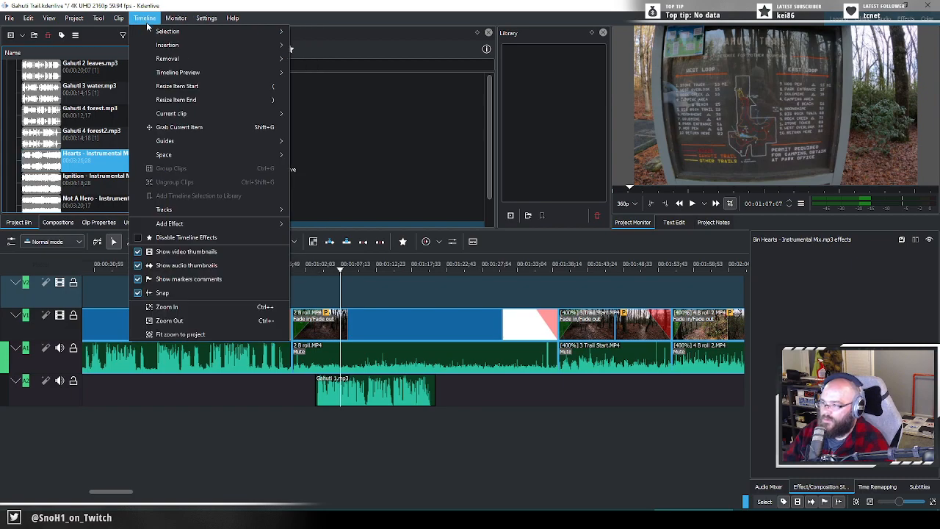
mouse_move(168, 46)
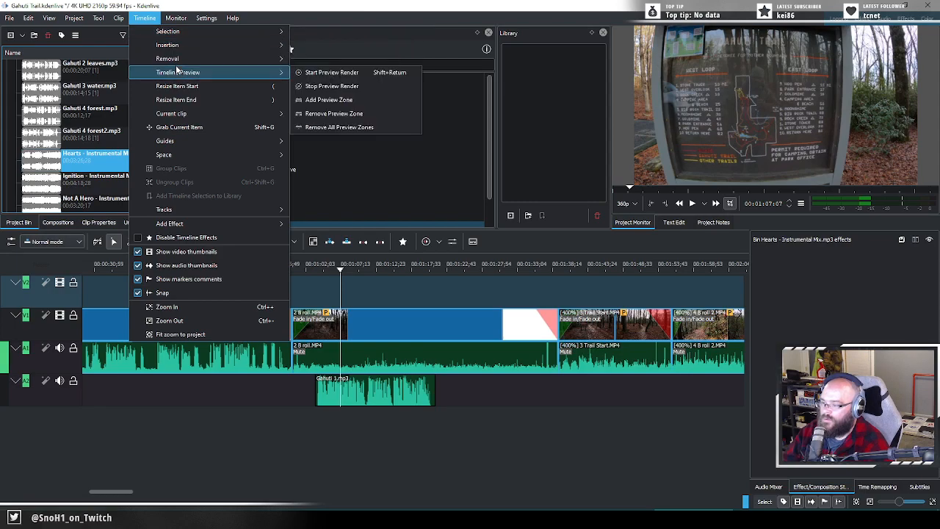
mouse_move(206, 211)
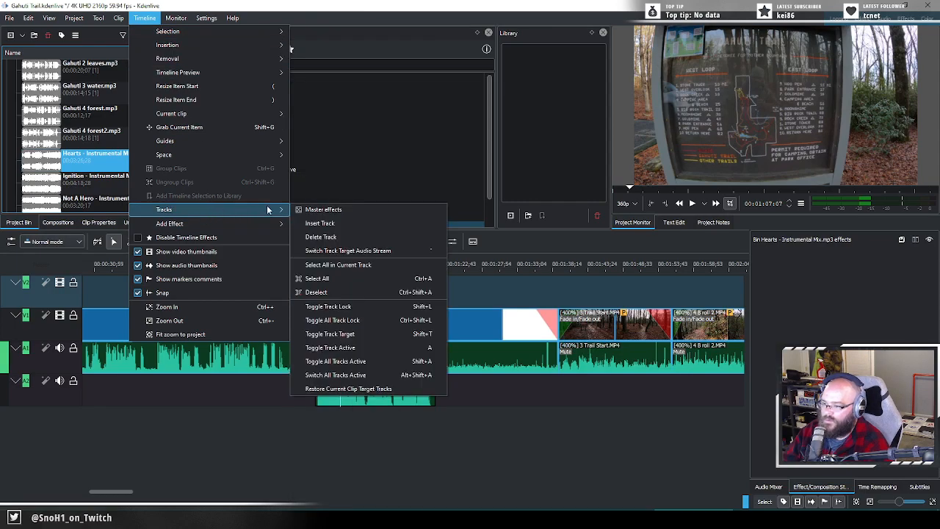
click(330, 224)
click(399, 221)
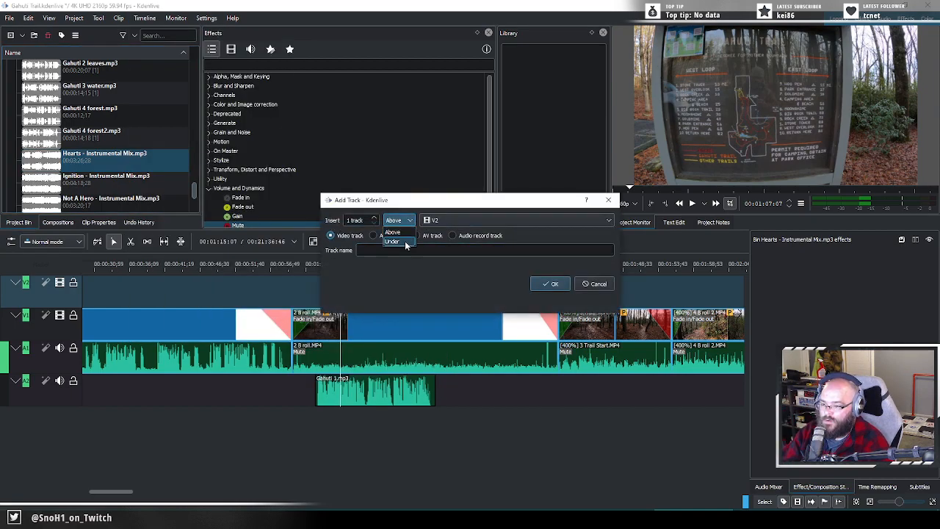
click(405, 243)
click(453, 221)
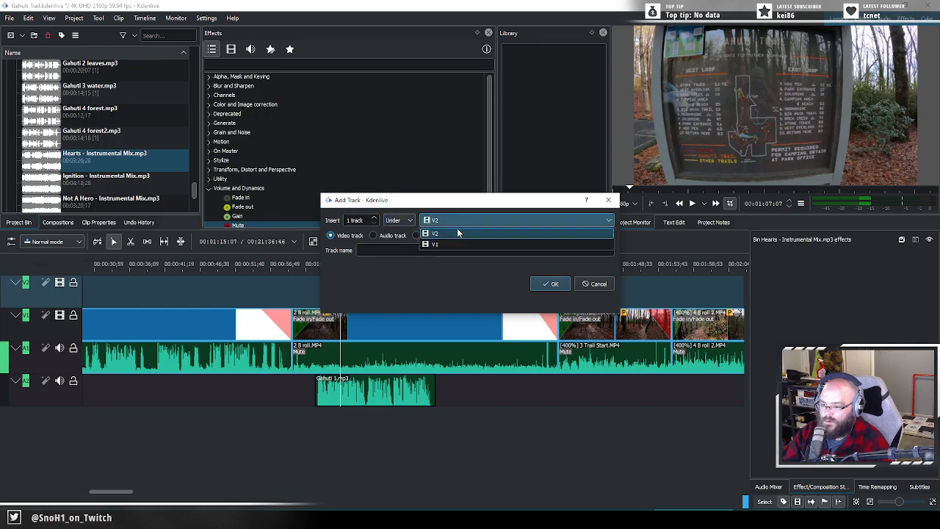
click(445, 243)
click(373, 235)
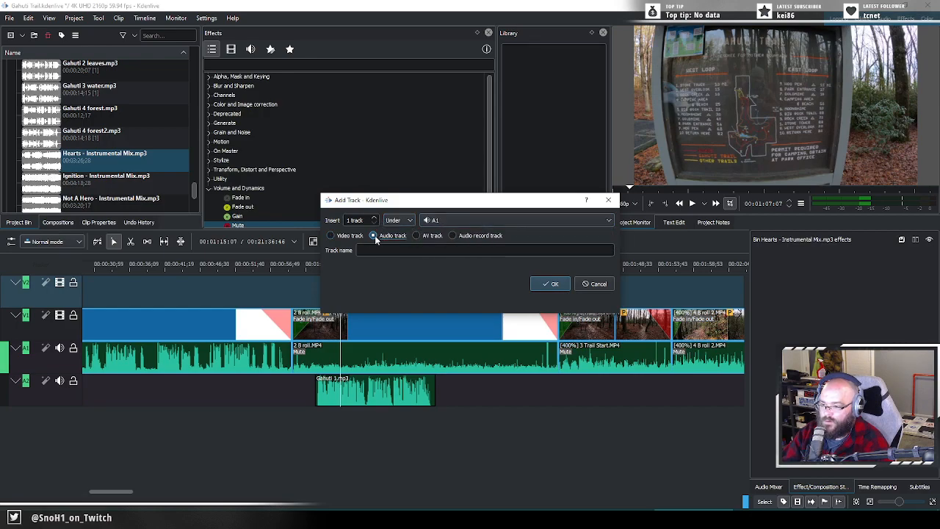
click(450, 223)
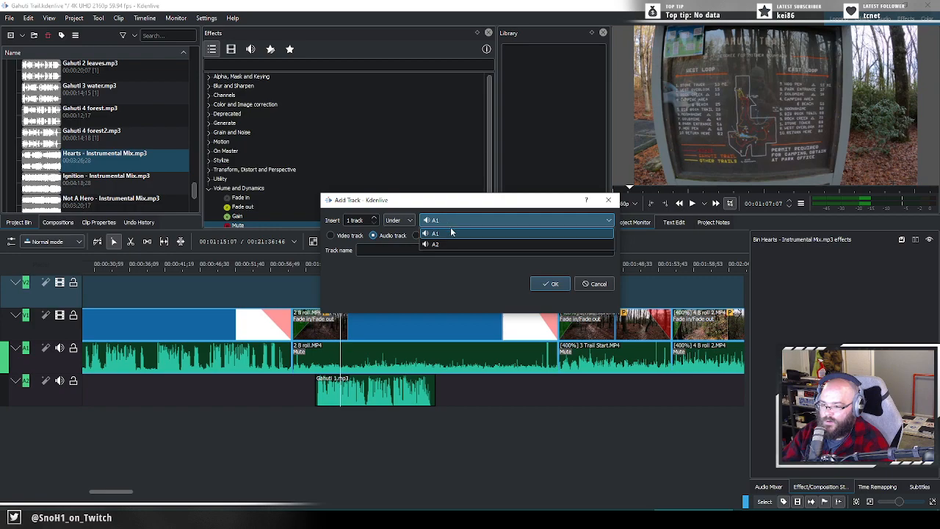
click(443, 245)
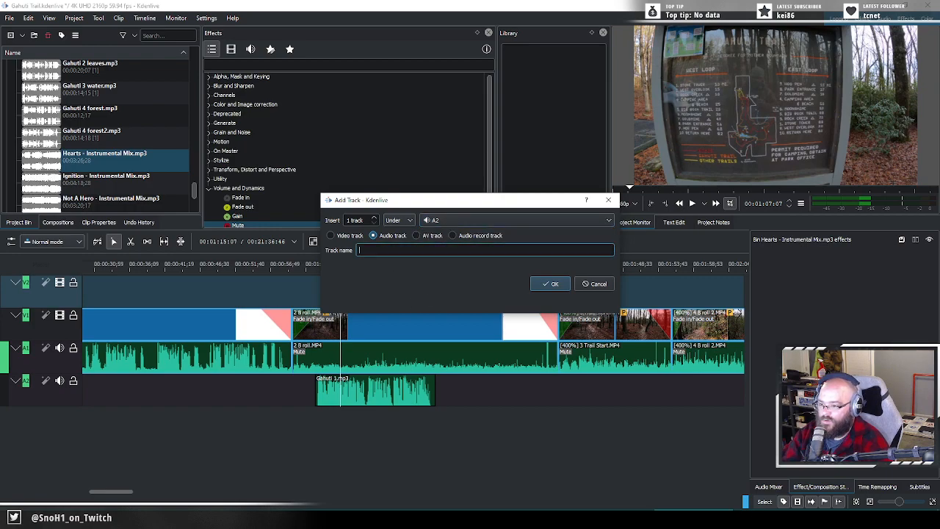
text(Music)
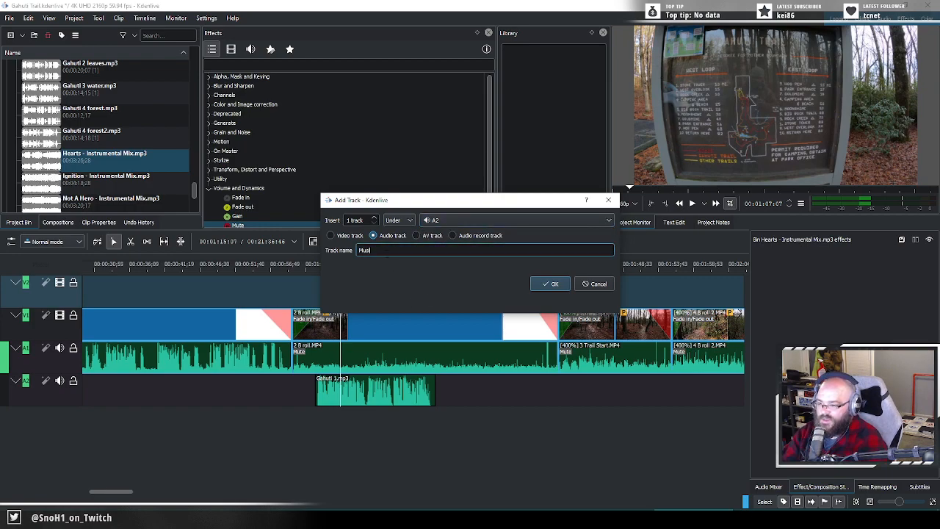
click(546, 285)
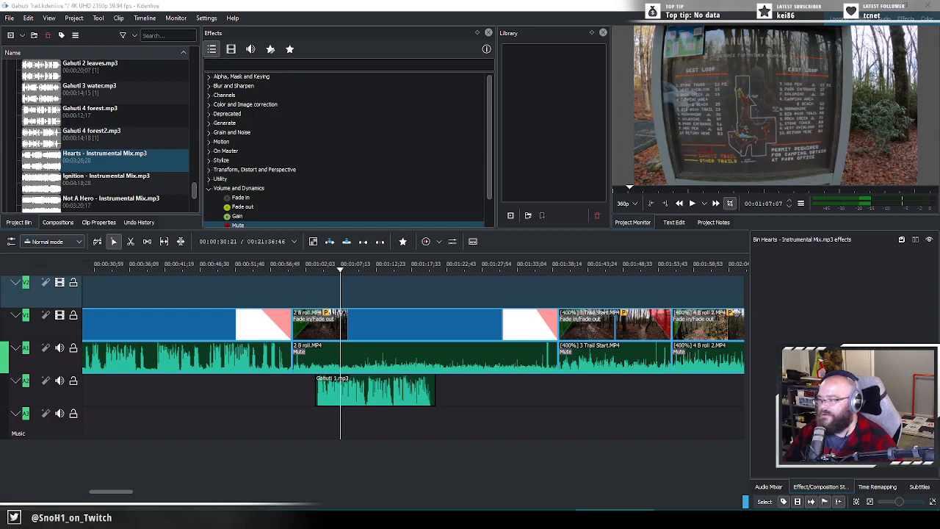
Step: Place Hearts - Instrumental Mix.mp3 at the start of the Music track and split it at about 00:01:21, where the Gahuti 1.mp3 narration ends
drag(84, 161, 76, 430)
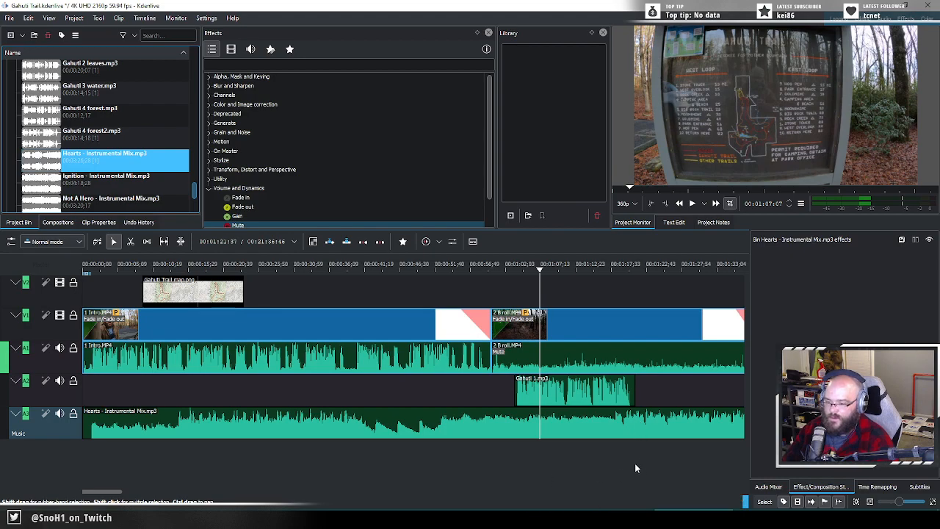
click(635, 429)
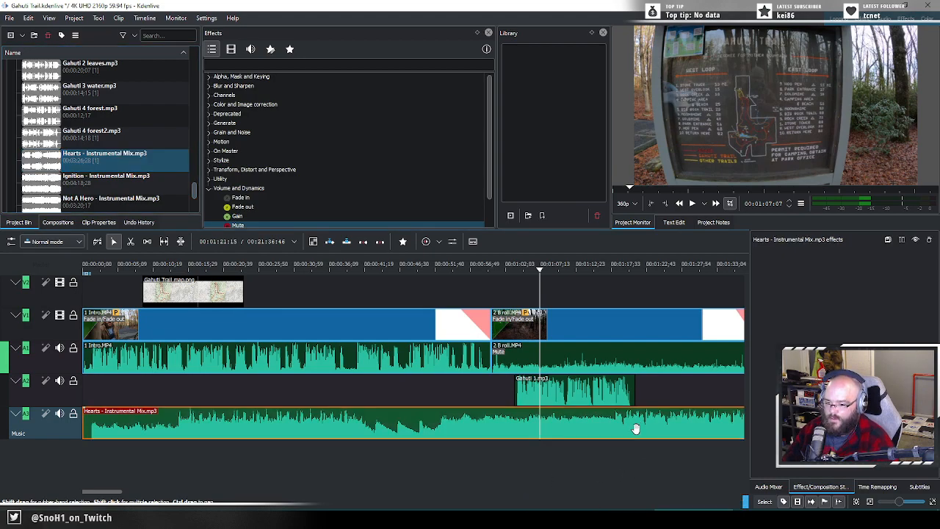
click(130, 241)
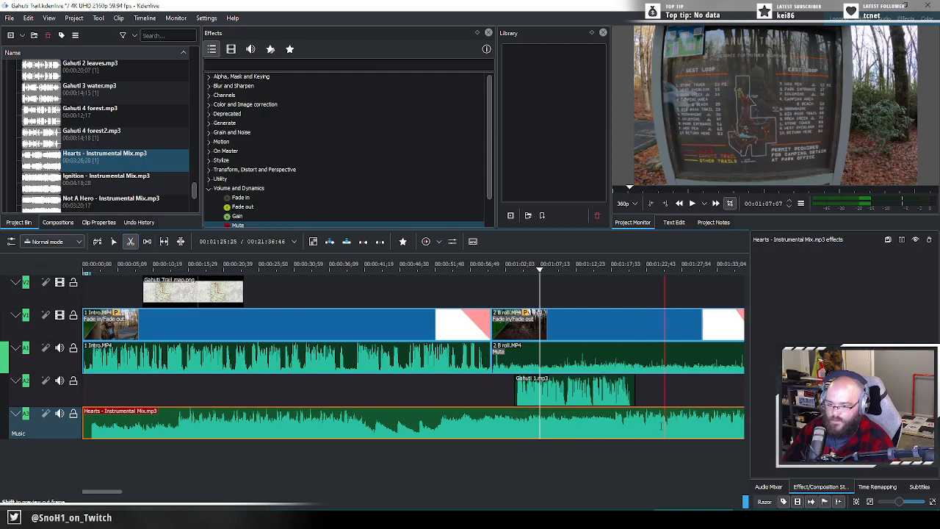
click(636, 424)
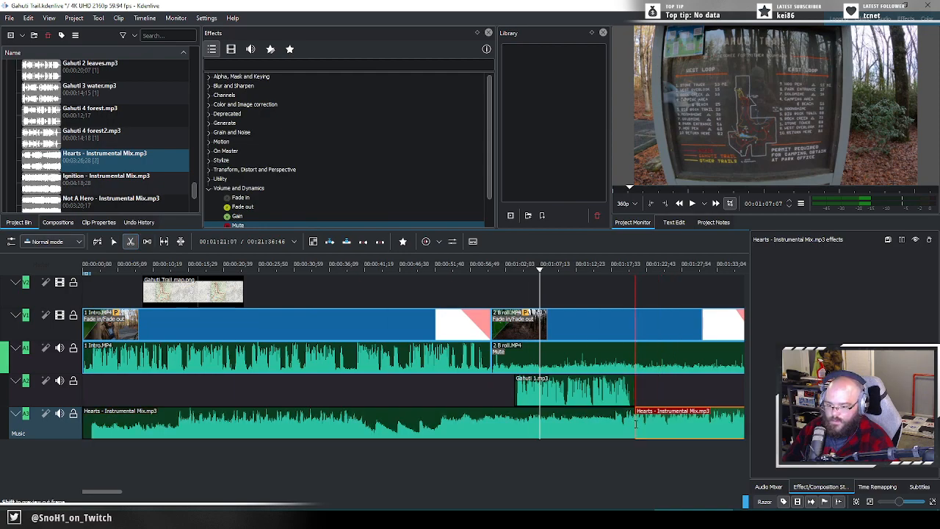
click(113, 241)
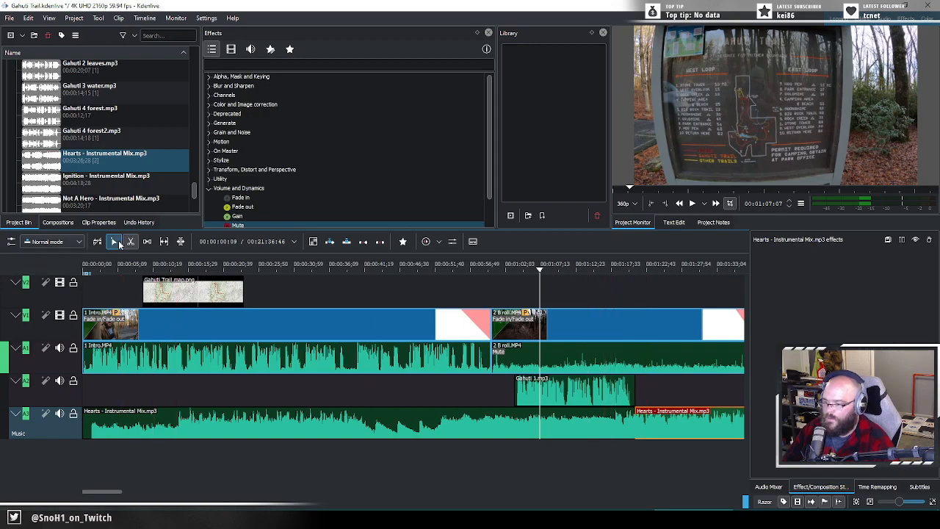
Step: Lower the Music track's mixer level to -11.05 dB while previewing the intro from the start, and move the playhead just past the music split
mouse_move(116, 496)
mouse_down()
mouse_move(130, 497)
mouse_move(101, 498)
mouse_up()
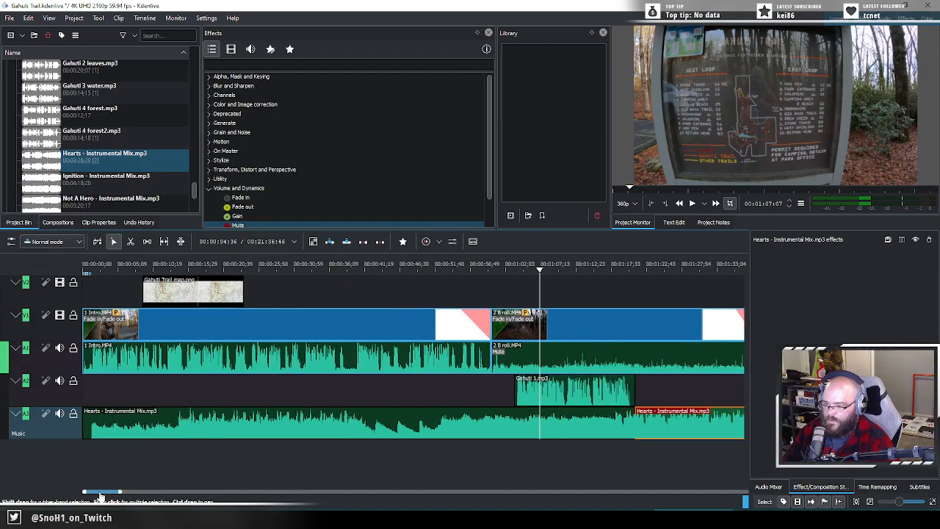
click(229, 434)
click(768, 486)
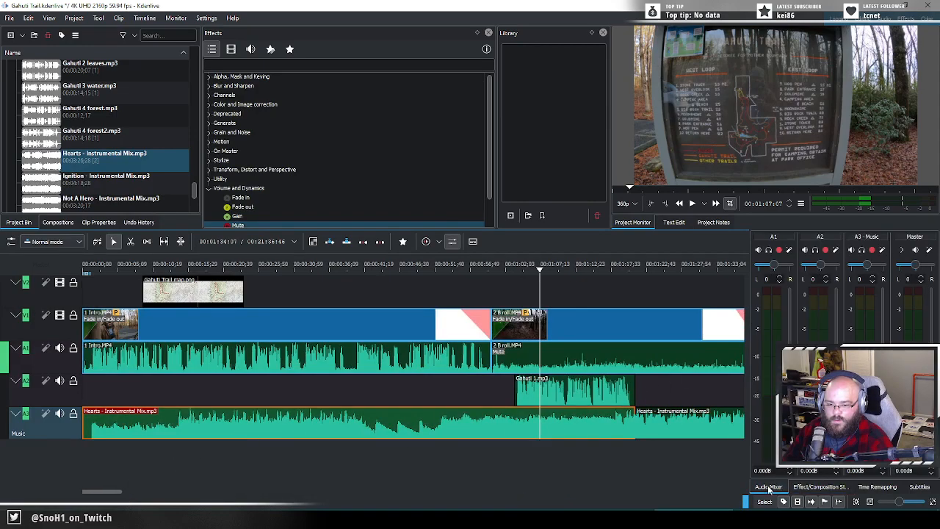
drag(882, 357, 882, 402)
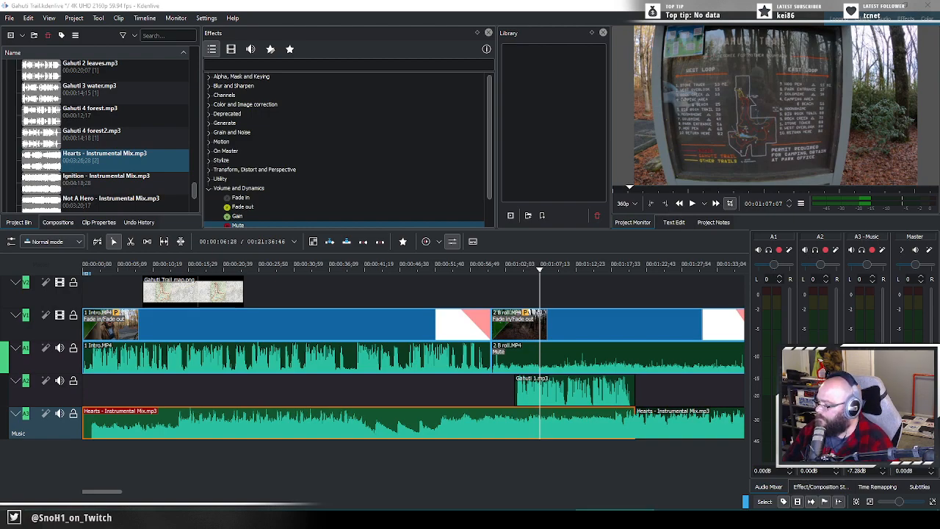
click(84, 462)
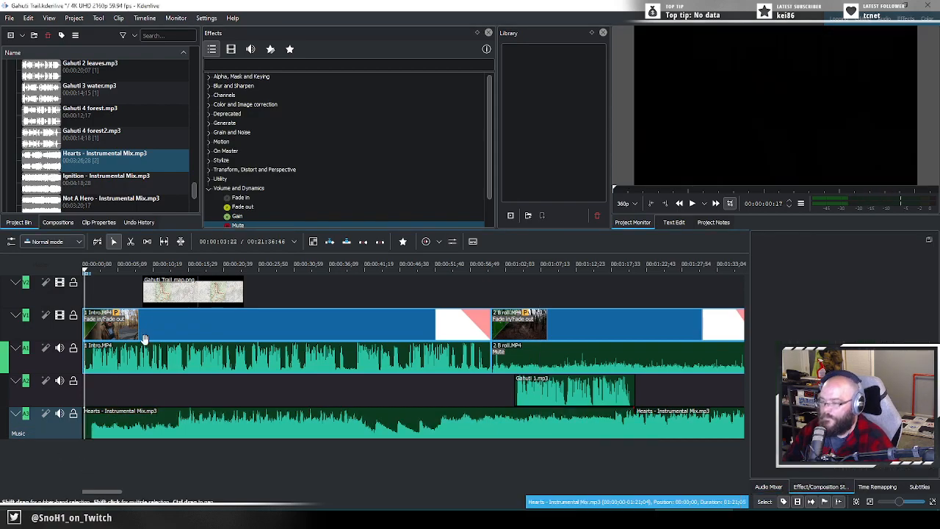
click(690, 204)
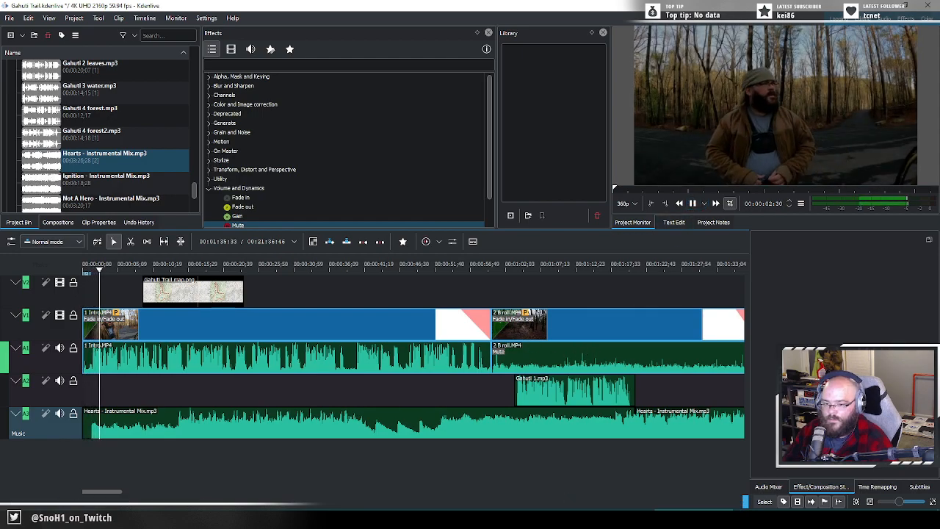
click(768, 486)
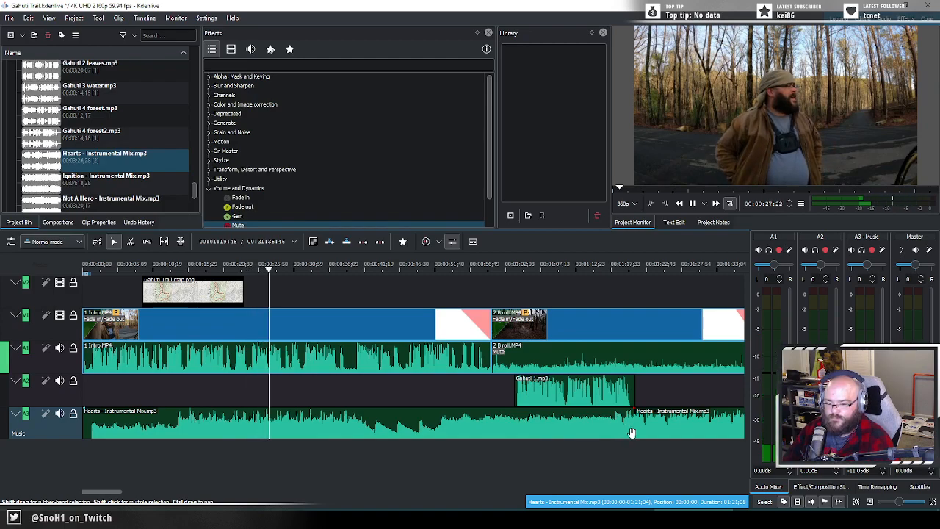
click(691, 205)
click(650, 461)
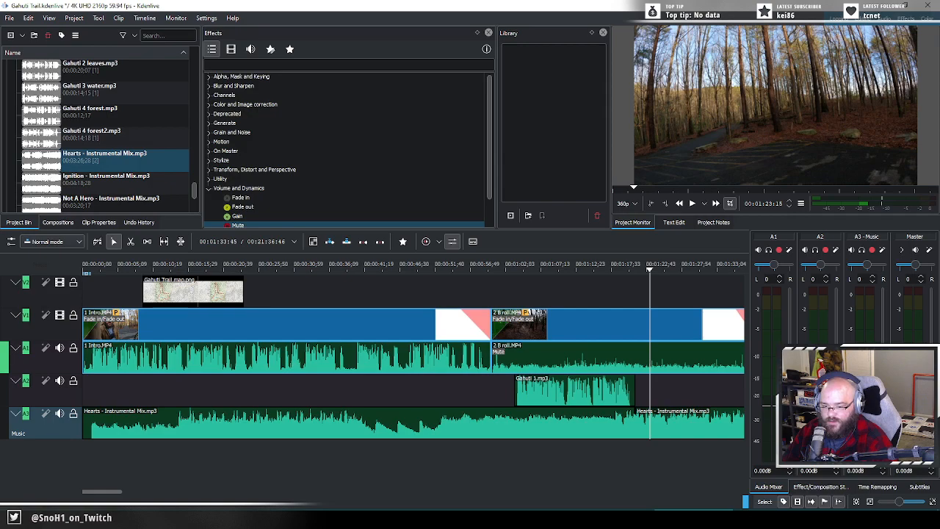
Step: Add the Volume (keyframable) effect to the first Hearts segment on the Music track and set its gain to -11 dB
click(408, 429)
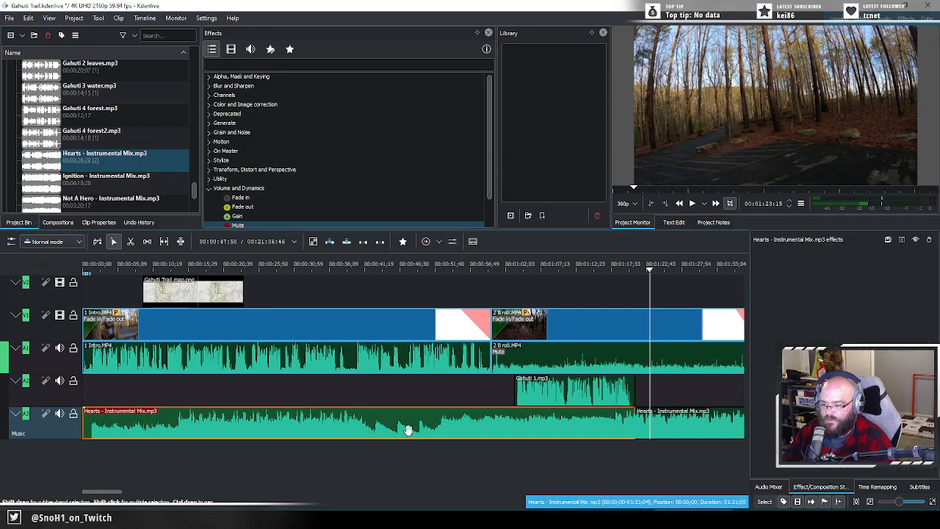
scroll(272, 210, down, 2)
drag(277, 222, 256, 430)
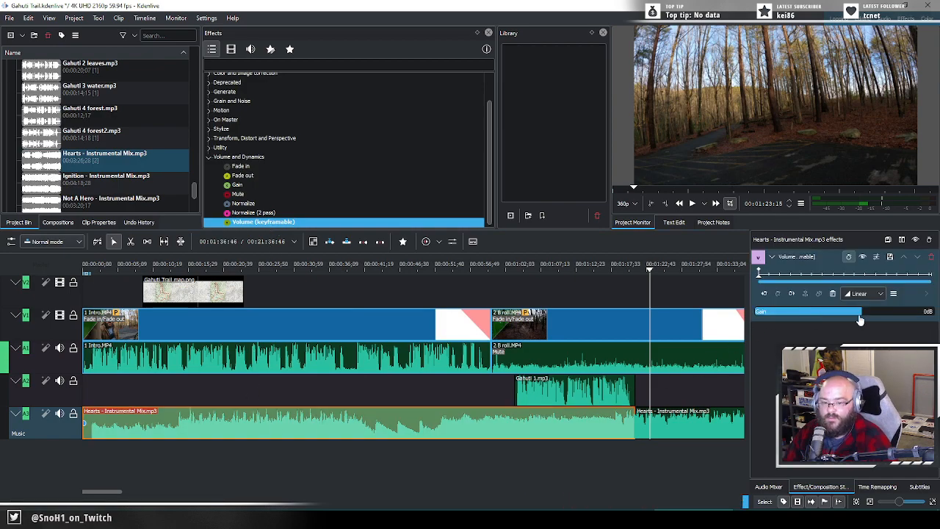
click(924, 311)
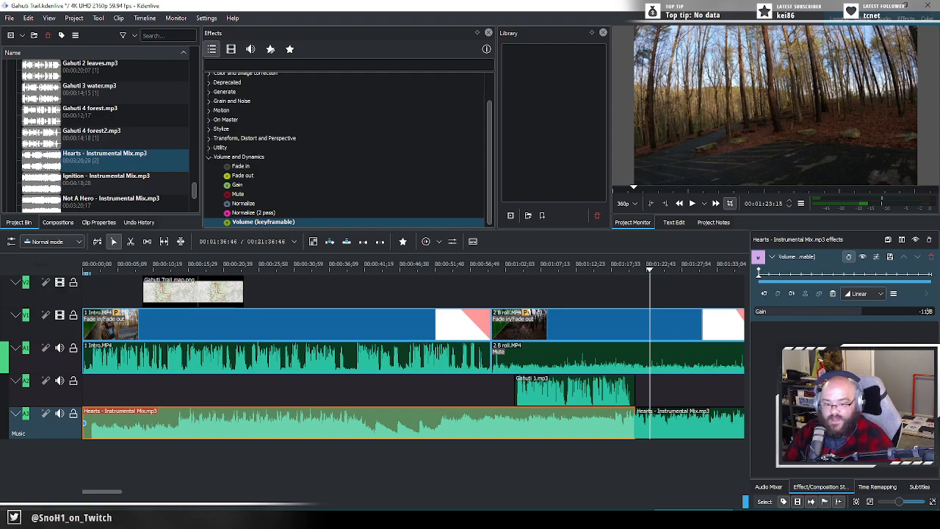
Step: Preview the intro with the lowered music from the start and again from the Gahuti Trail map section
click(438, 469)
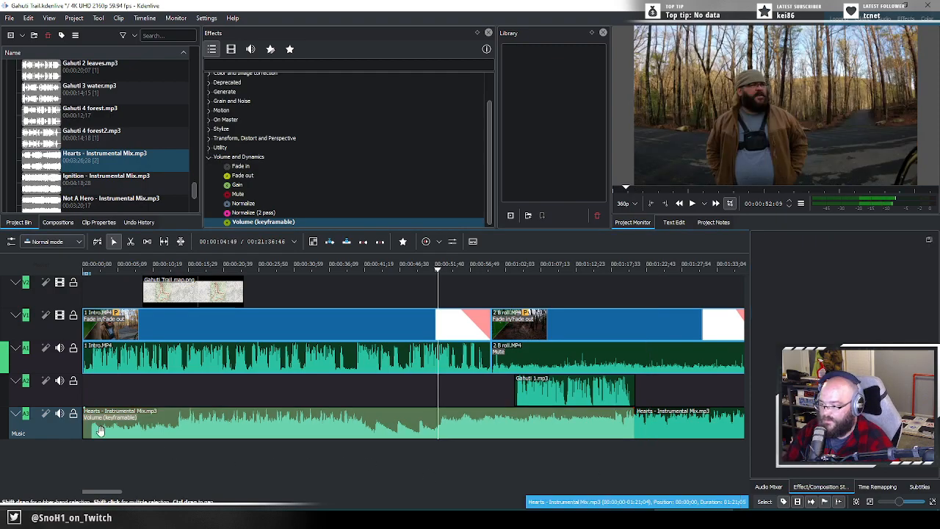
click(90, 476)
click(691, 204)
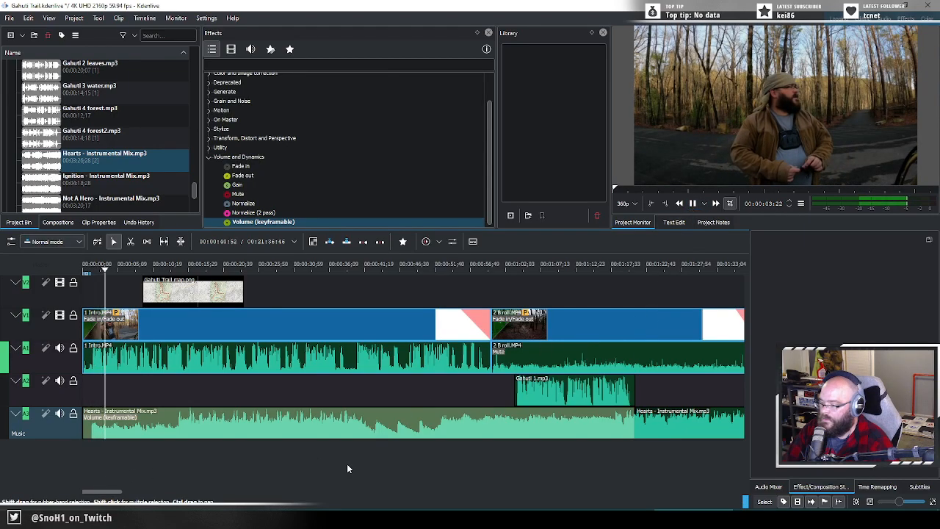
click(204, 467)
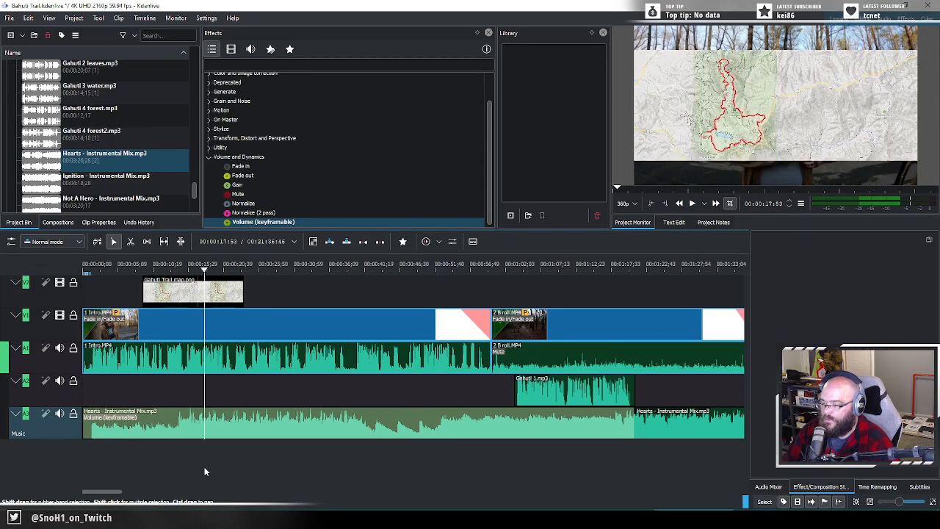
click(690, 204)
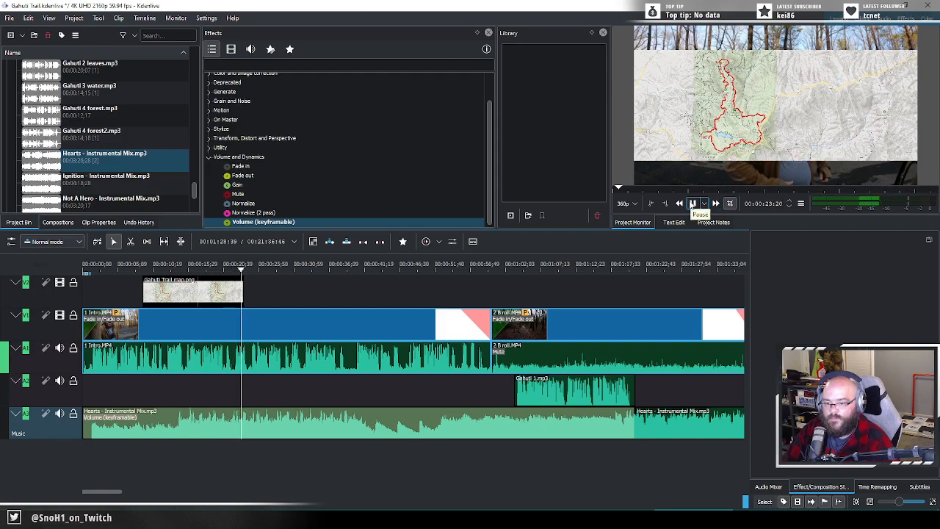
click(692, 205)
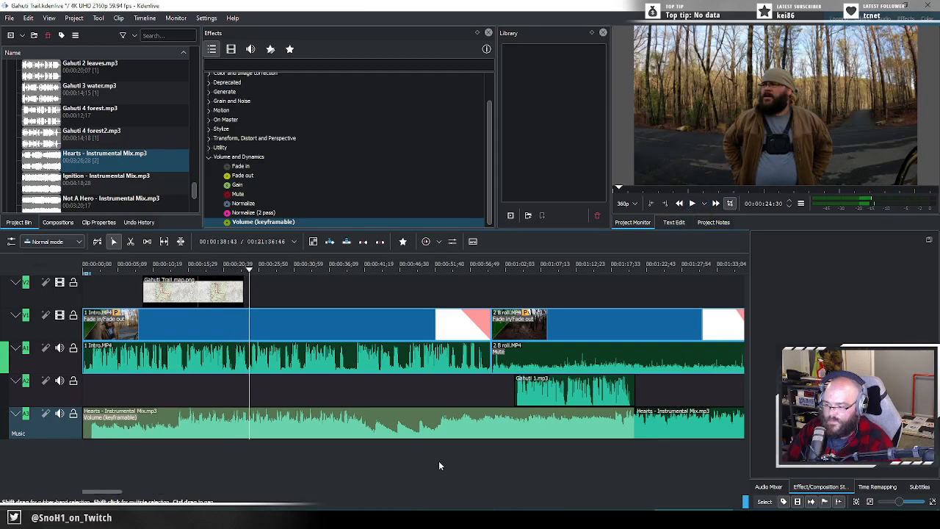
Step: Preview the music change at the end of the Gahuti 1.mp3 narration and the ending of Hearts over 8 stop 1.MP4
drag(630, 460, 620, 461)
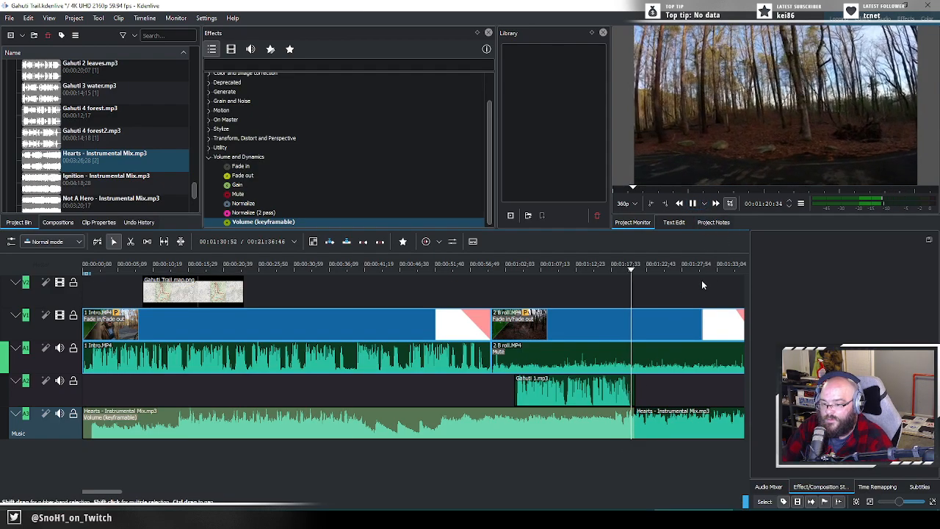
drag(102, 492, 137, 496)
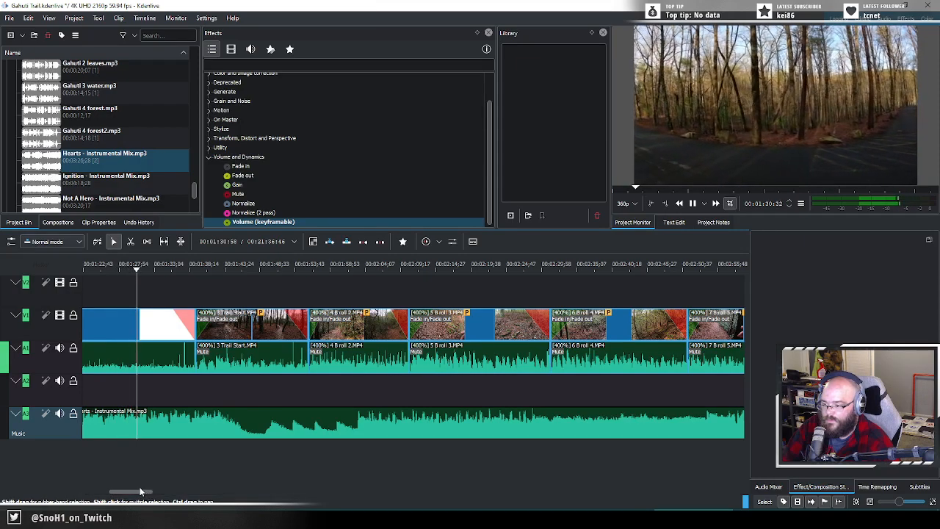
click(693, 203)
drag(133, 487, 158, 497)
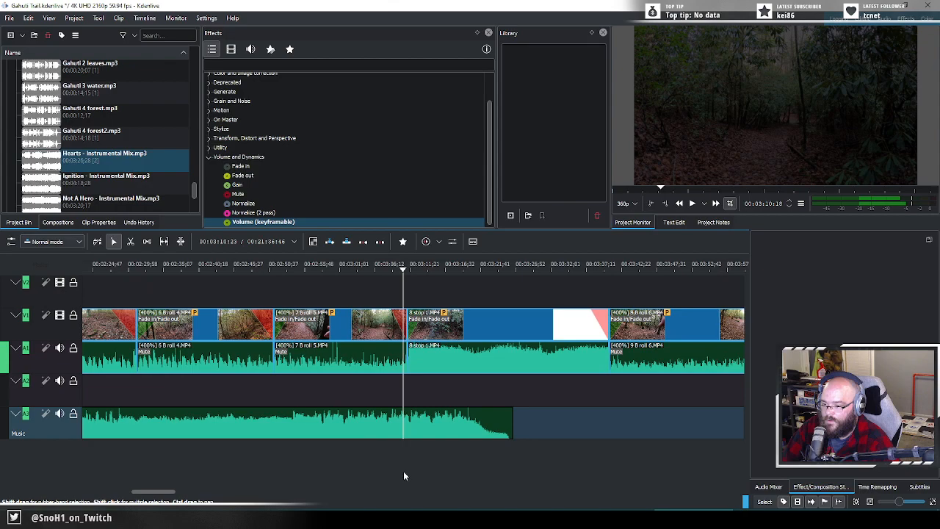
click(692, 203)
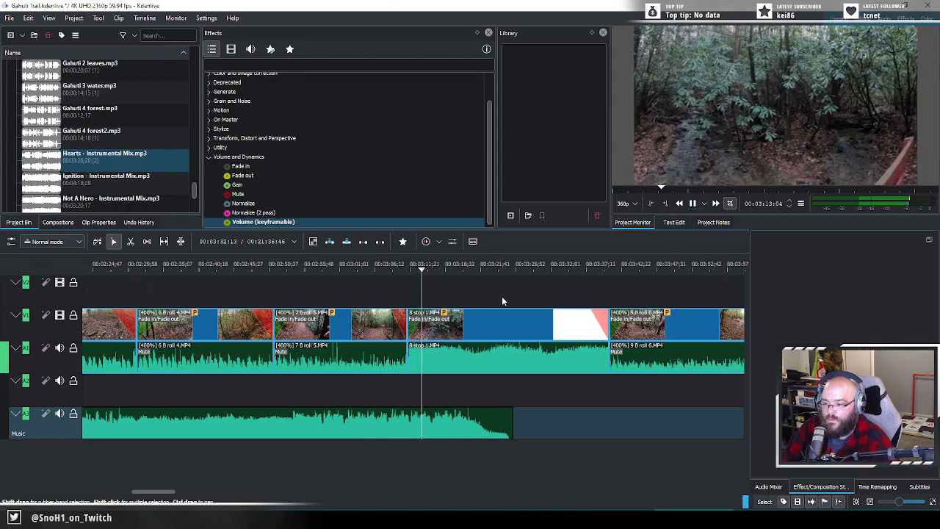
click(469, 362)
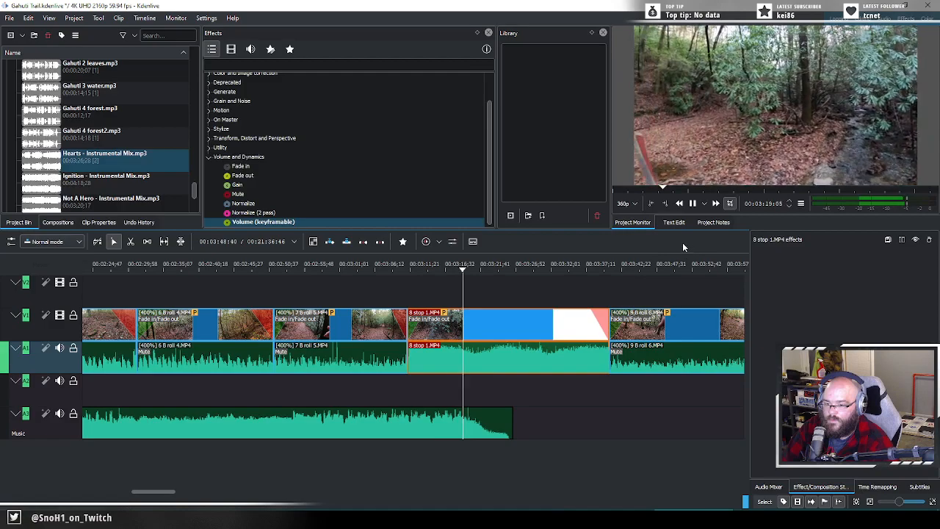
click(692, 204)
Step: Place Not A Hero - Instrumental Mix.mp3 directly after Hearts on the Music track and split it at about 00:04:08, where Gahuti 2 leaves.mp3 starts
scroll(111, 182, down, 1)
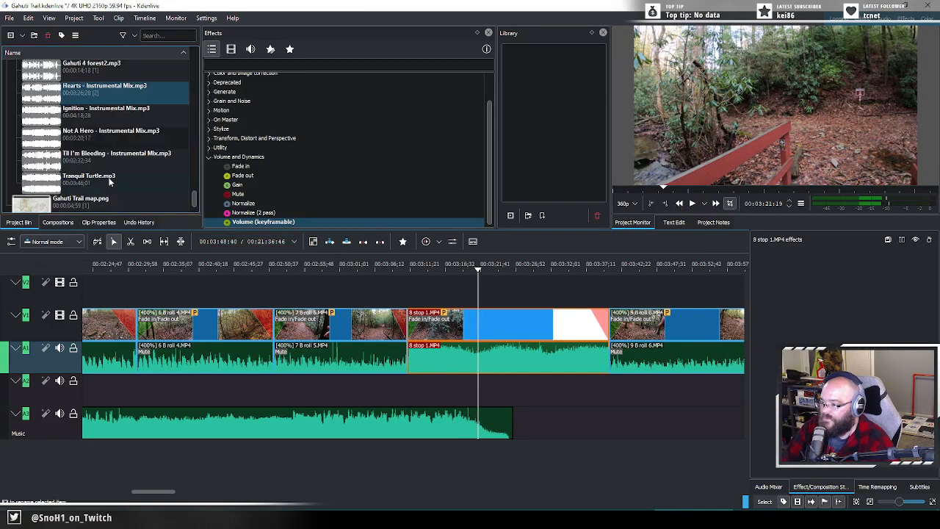
drag(51, 139, 517, 427)
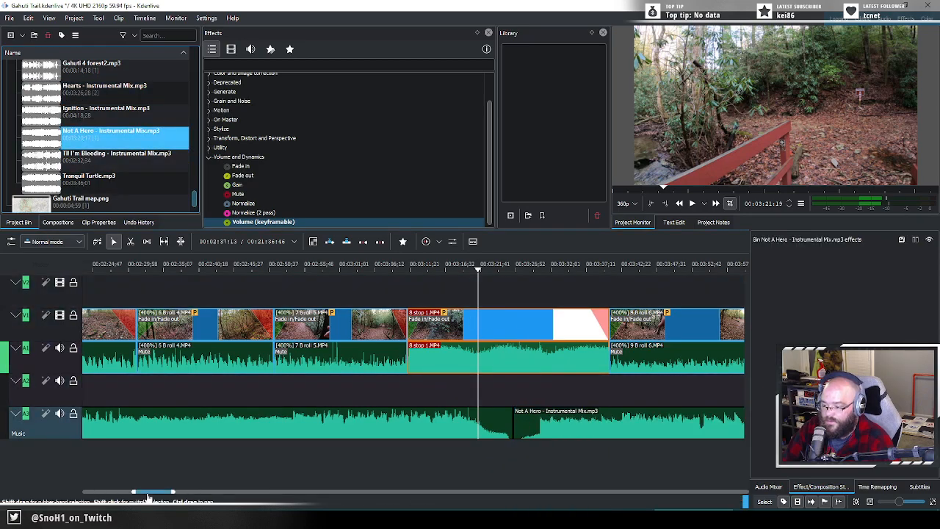
drag(149, 492, 165, 497)
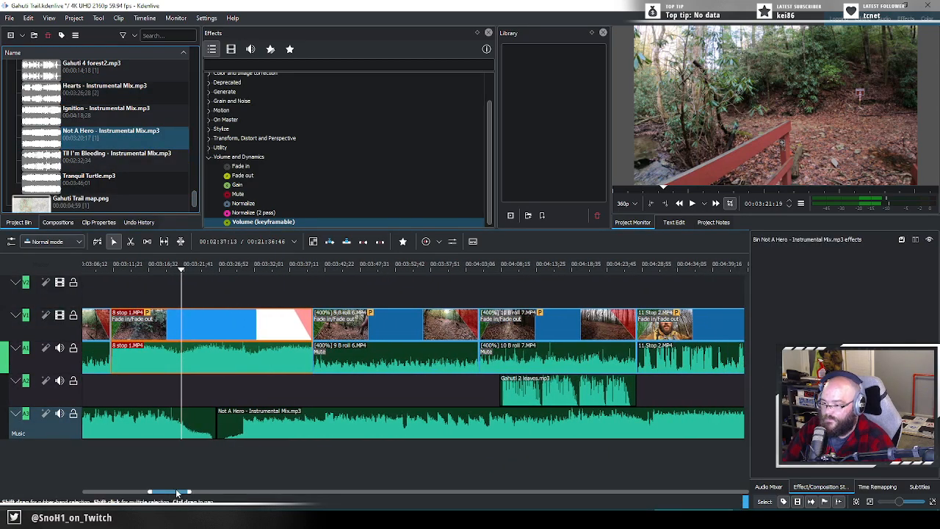
click(483, 432)
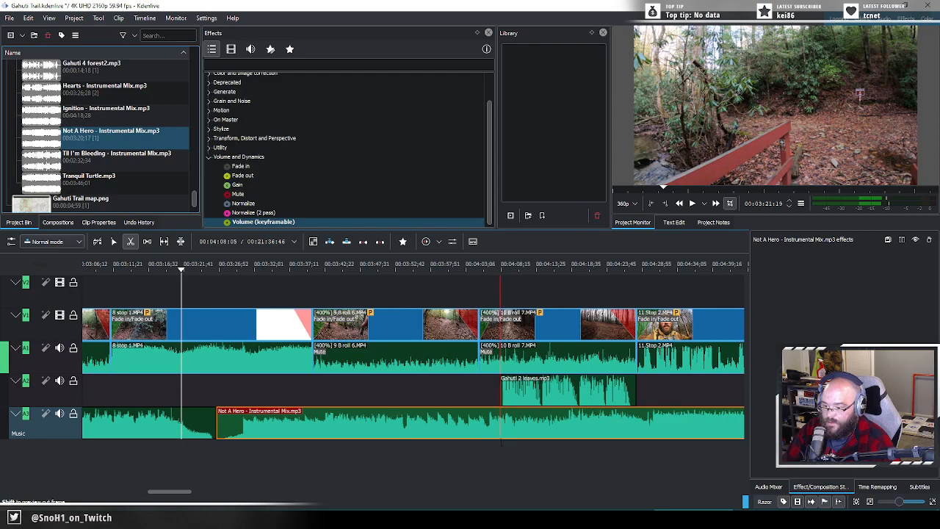
click(500, 434)
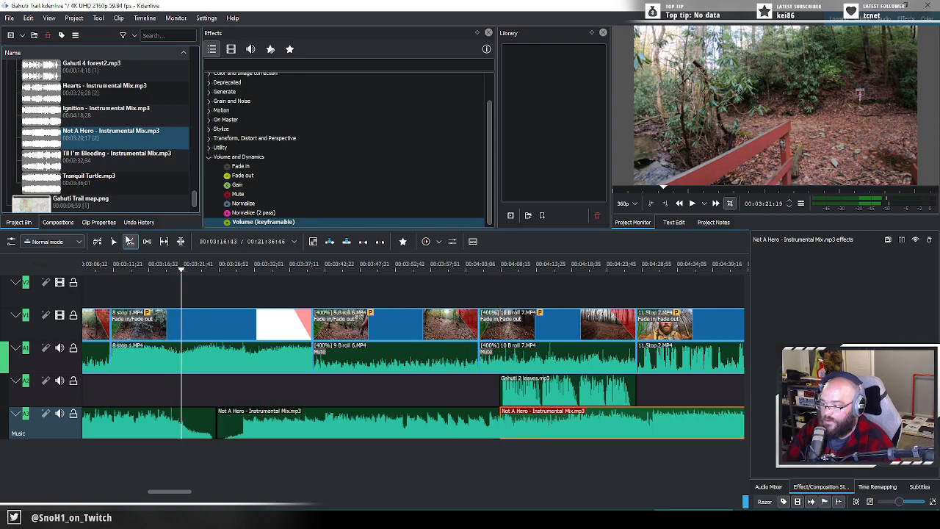
click(115, 244)
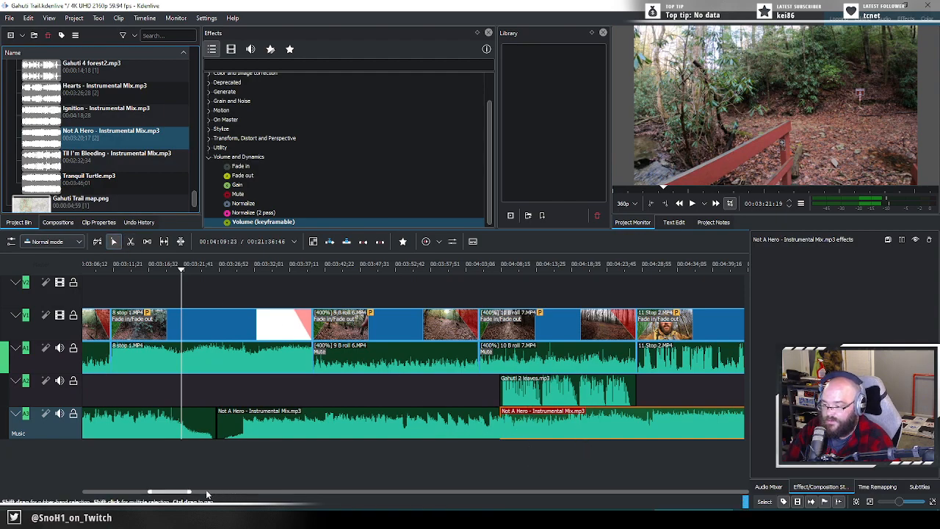
Step: Add Volume (keyframable) with -11 dB gain to the Not A Hero segment starting under Gahuti 2 leaves.mp3, and preview the transition into it
mouse_move(180, 495)
mouse_down()
mouse_move(196, 496)
mouse_move(172, 497)
mouse_up()
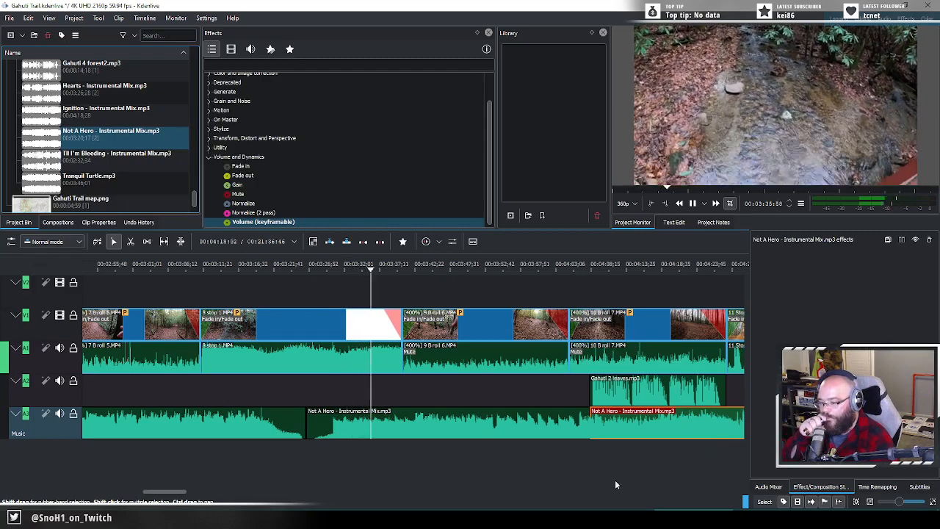
drag(285, 221, 616, 423)
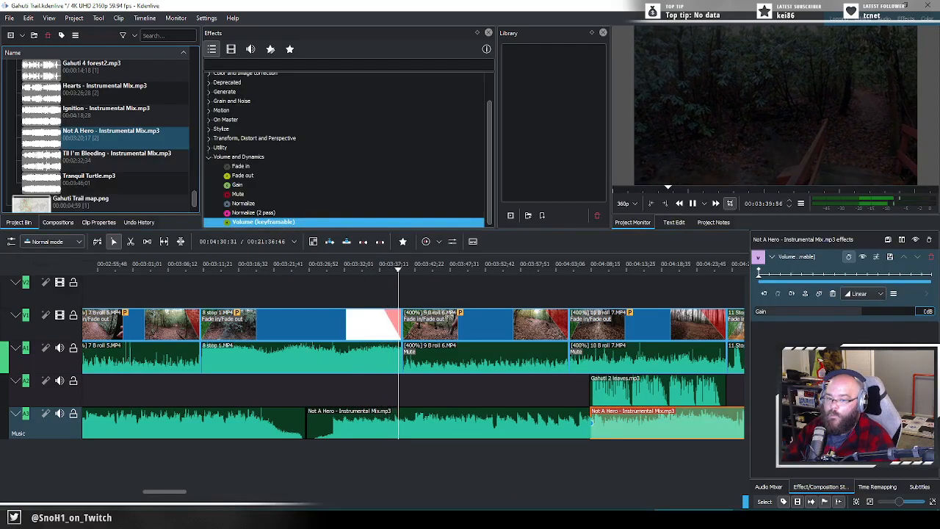
click(936, 327)
text(-1)
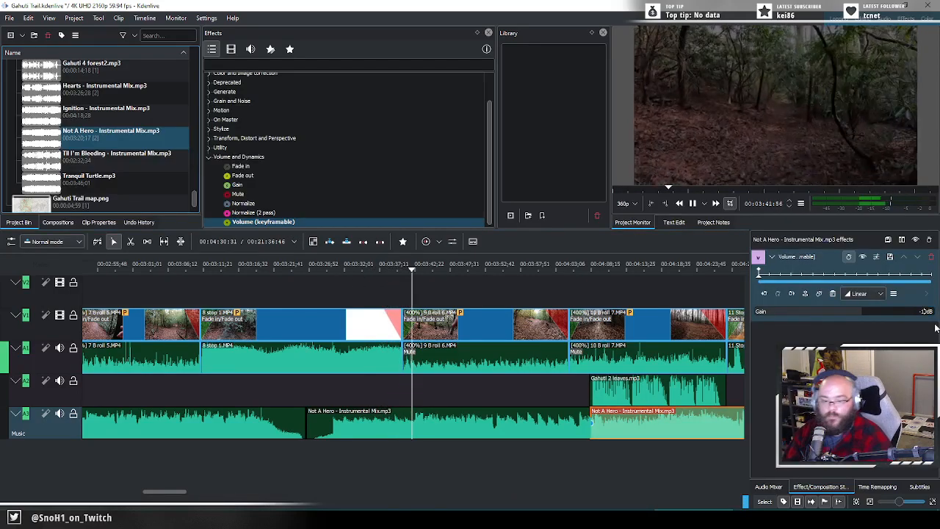
text(1)
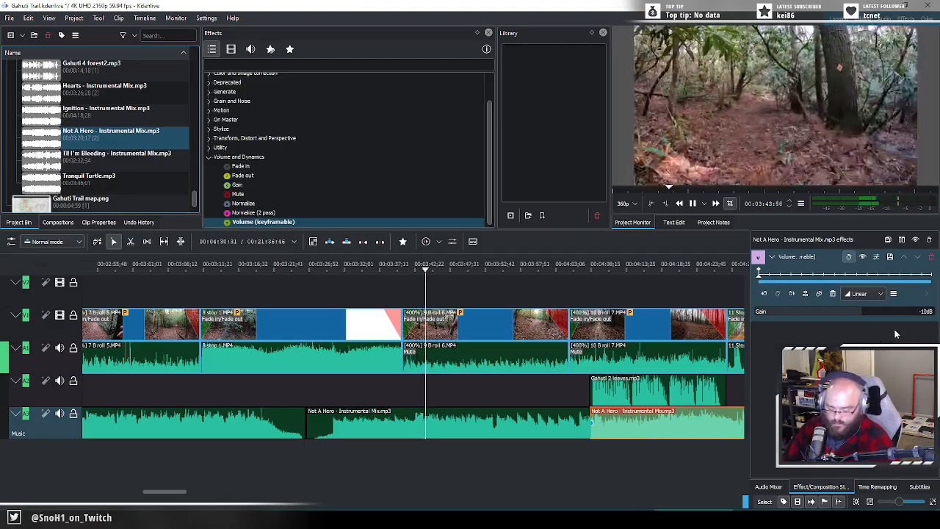
key(Return)
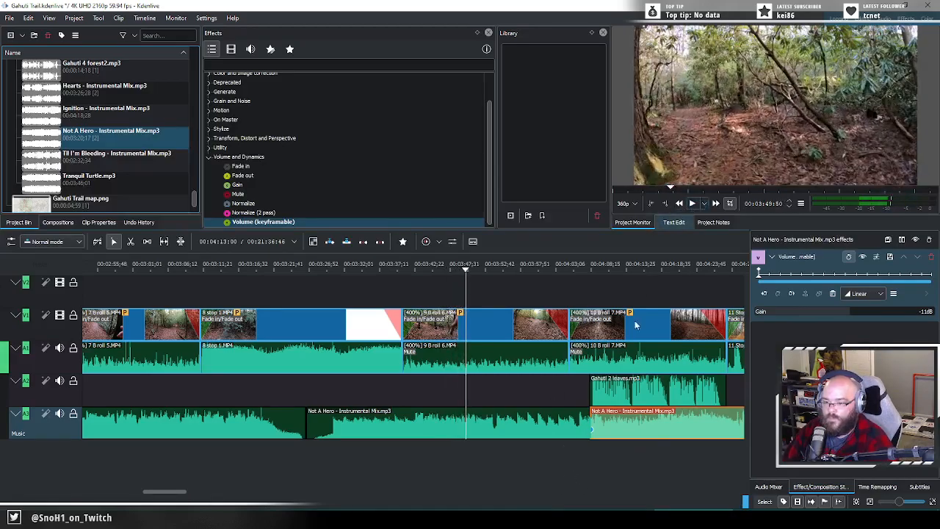
click(577, 460)
click(692, 203)
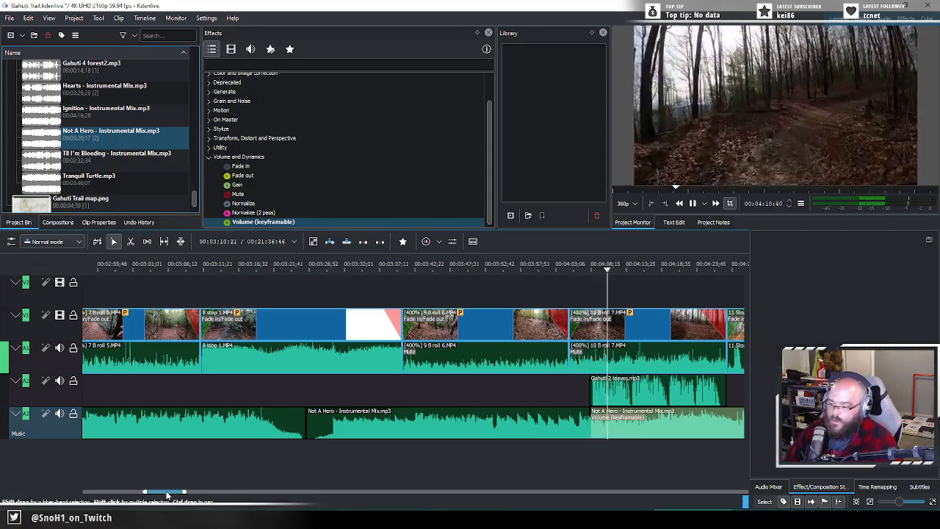
Step: Split the lowered Not A Hero segment at about 00:05:25, where 12 B roll 8.MP4 starts, and stop playback
drag(168, 498, 197, 498)
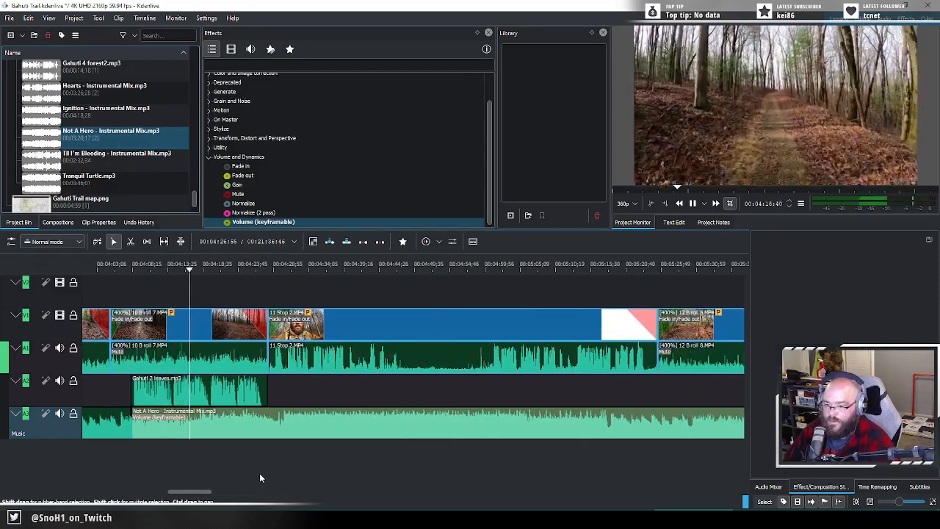
click(131, 241)
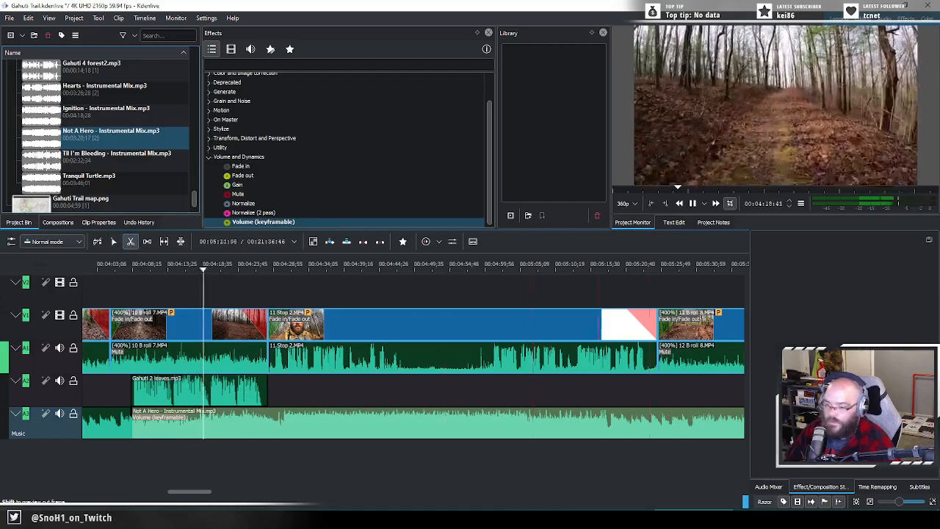
click(658, 423)
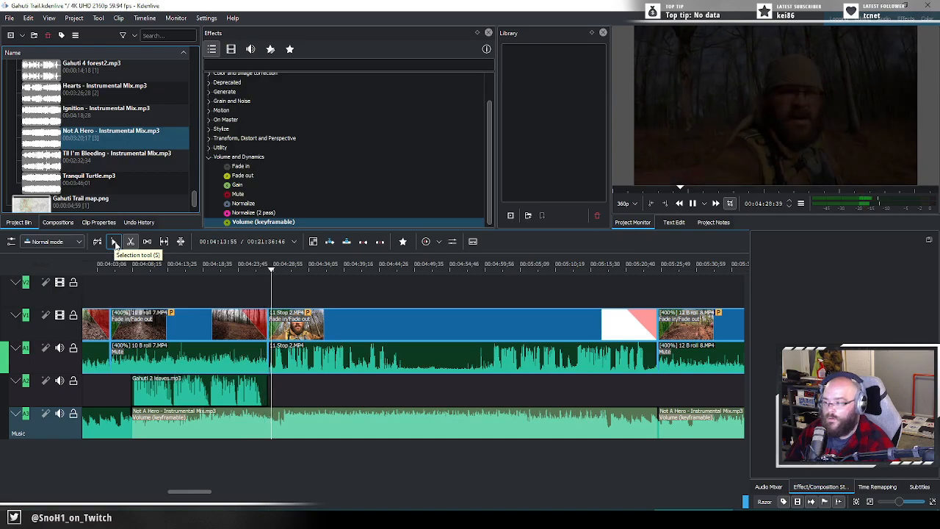
click(114, 242)
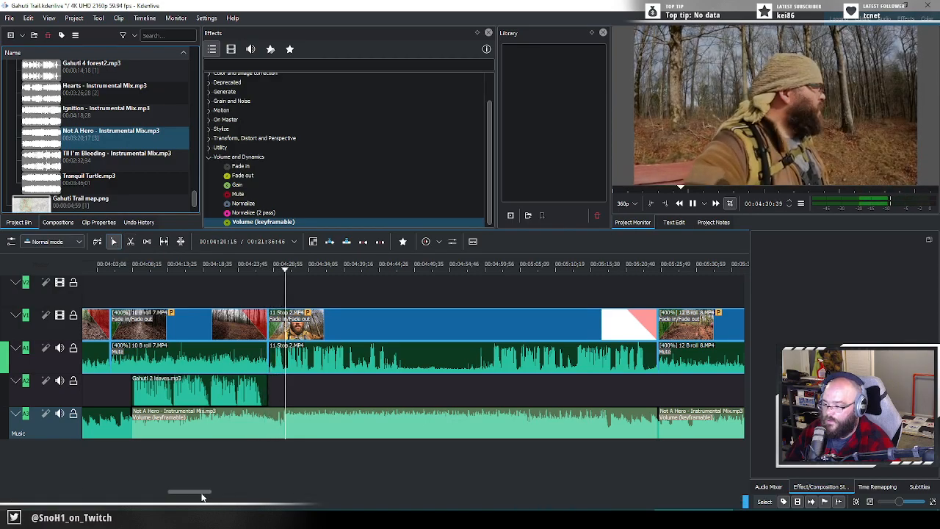
click(693, 204)
Step: Remove the Volume (keyframable) effect from the Not A Hero segment that begins at 12 B roll 8.MP4
drag(207, 497, 228, 496)
click(386, 426)
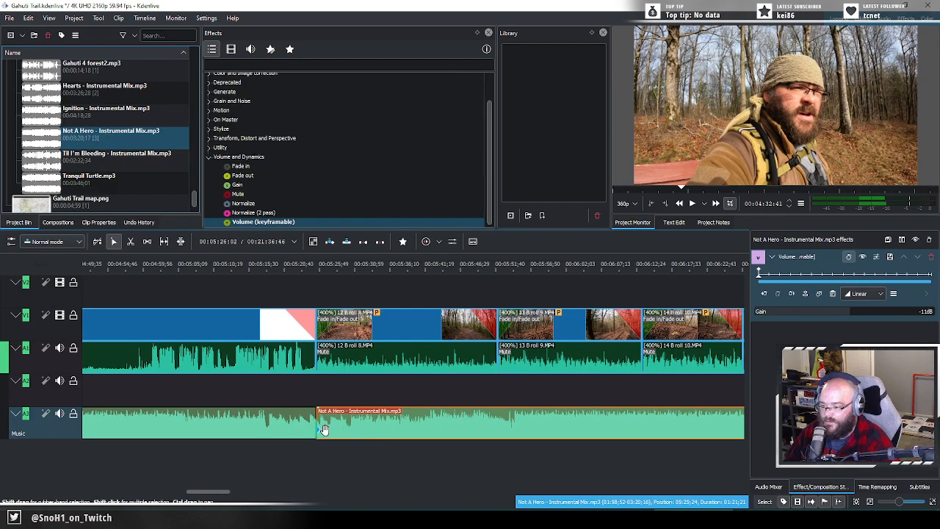
right_click(362, 433)
click(807, 490)
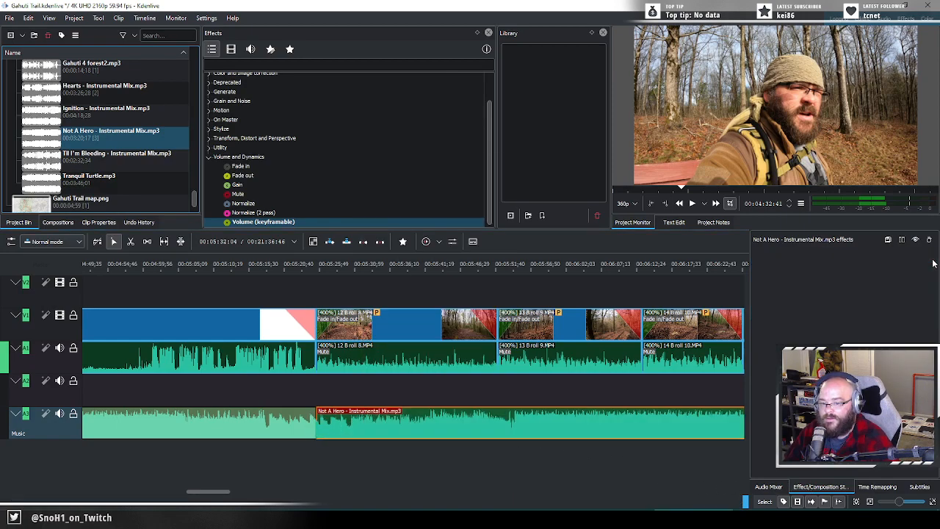
click(262, 419)
click(378, 429)
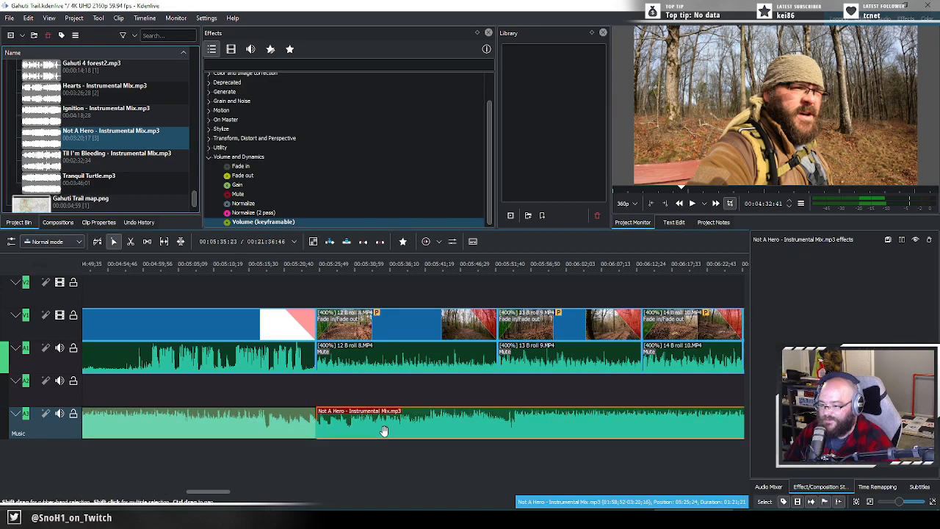
Step: Split Not A Hero at the start of 17 Stop 3.MP4 and add Volume (keyframable) with -11 dB gain to the remaining tail
drag(209, 497, 225, 497)
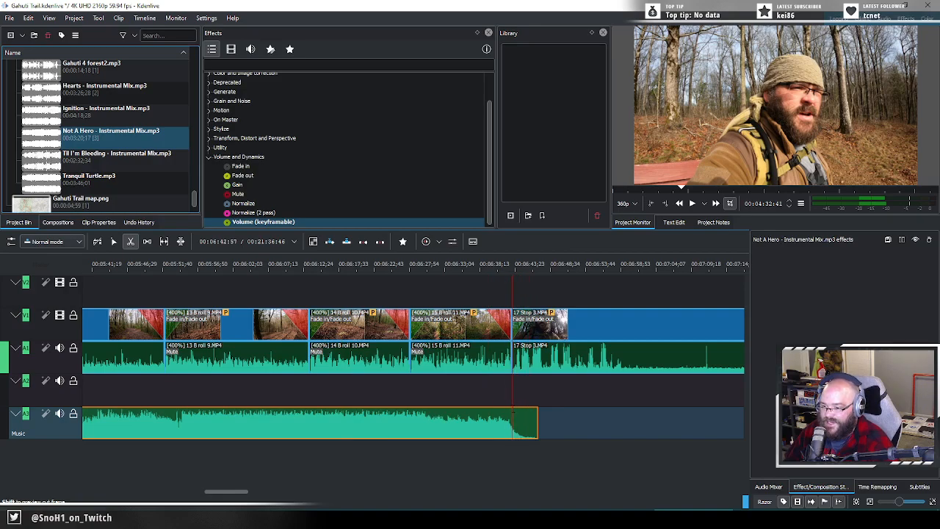
click(512, 412)
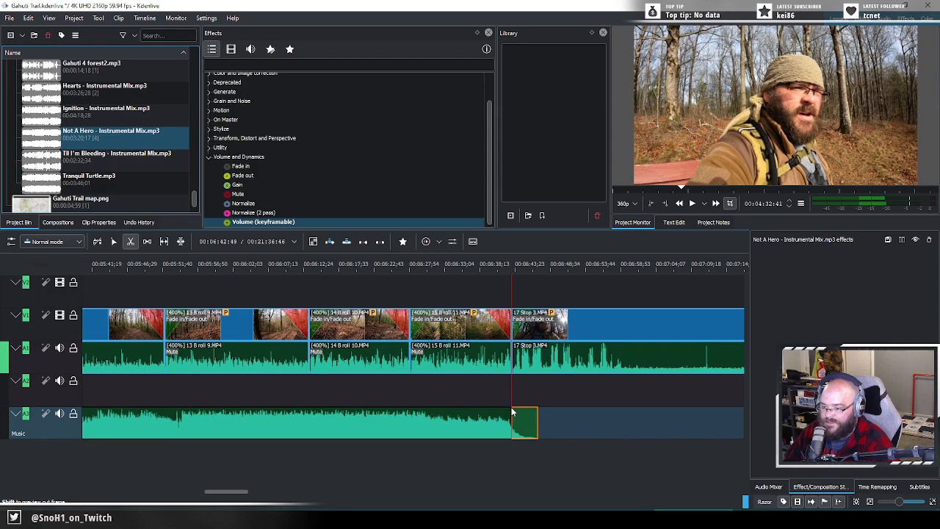
click(246, 223)
drag(520, 431, 521, 430)
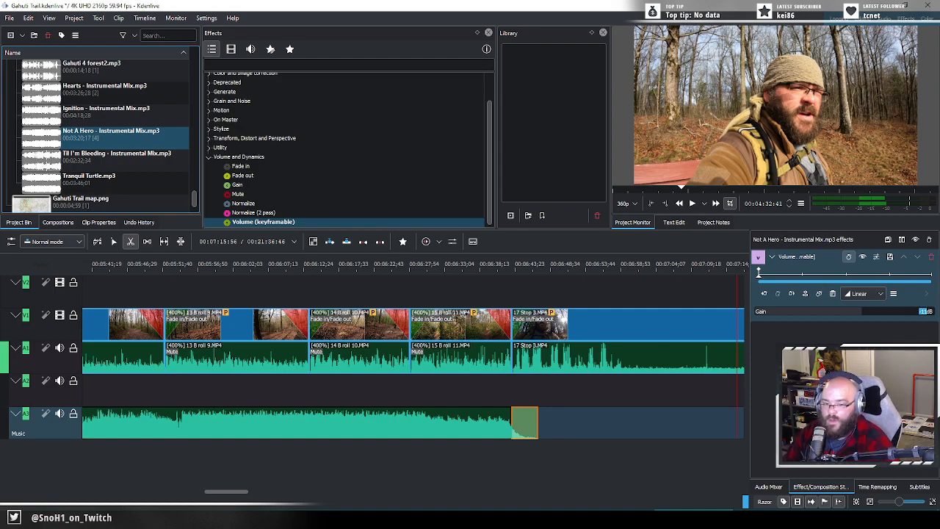
Step: Preview the music transition from 15 B roll 11.MP4 into 17 Stop 3.MP4, then stop playback
click(498, 461)
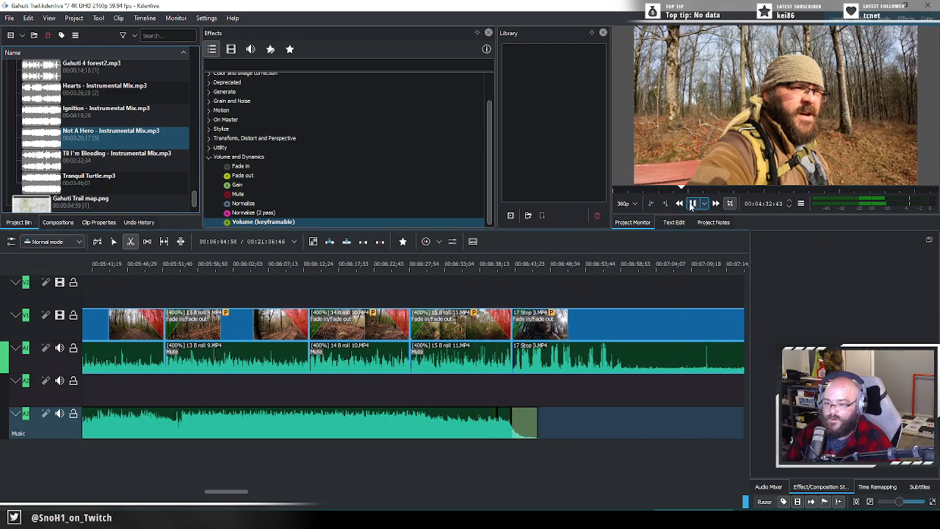
click(692, 206)
drag(210, 492, 240, 494)
click(291, 476)
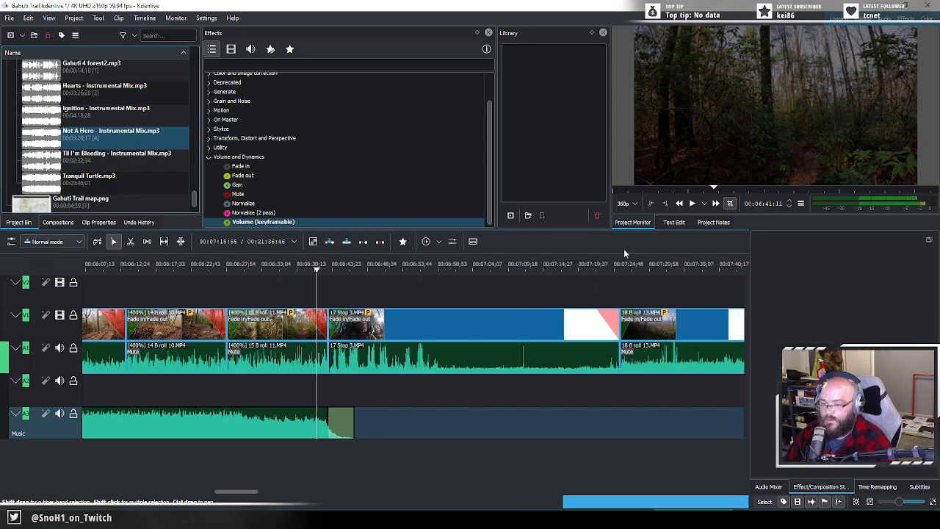
click(692, 203)
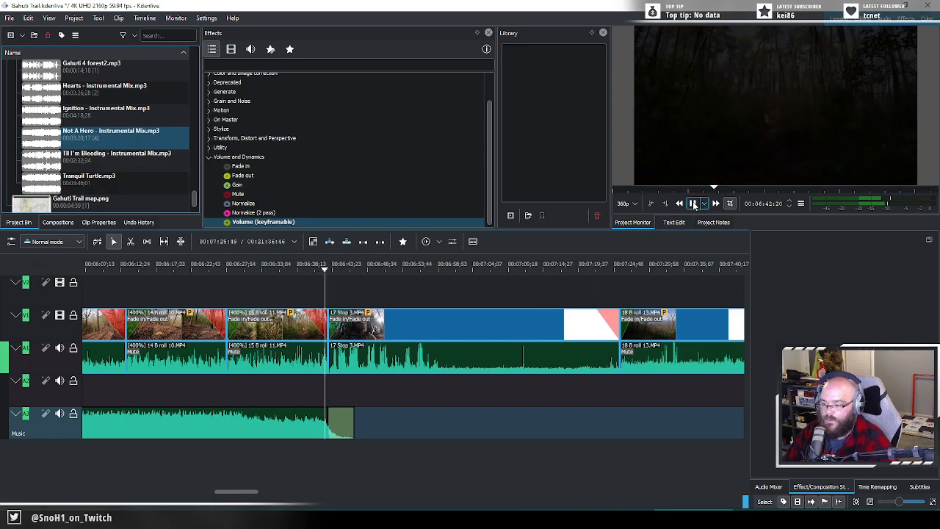
click(693, 204)
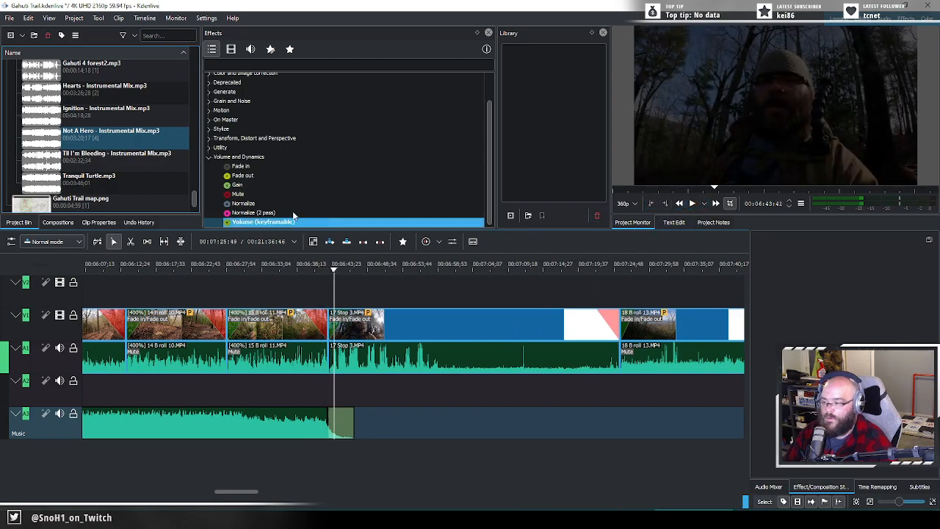
Step: Place Tranquil Turtle.mp3 on the Music track right after Not A Hero and split it at the start of 18 B roll 13.MP4
drag(52, 188, 359, 423)
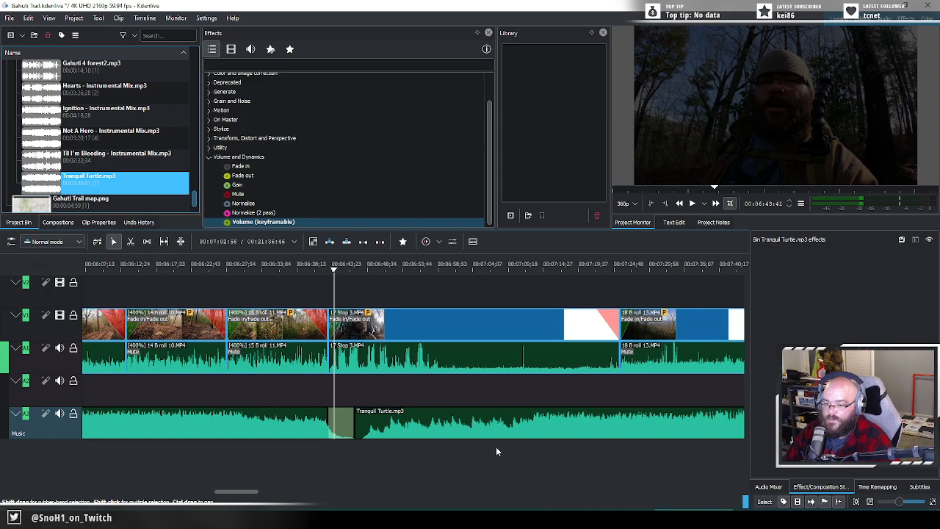
click(131, 241)
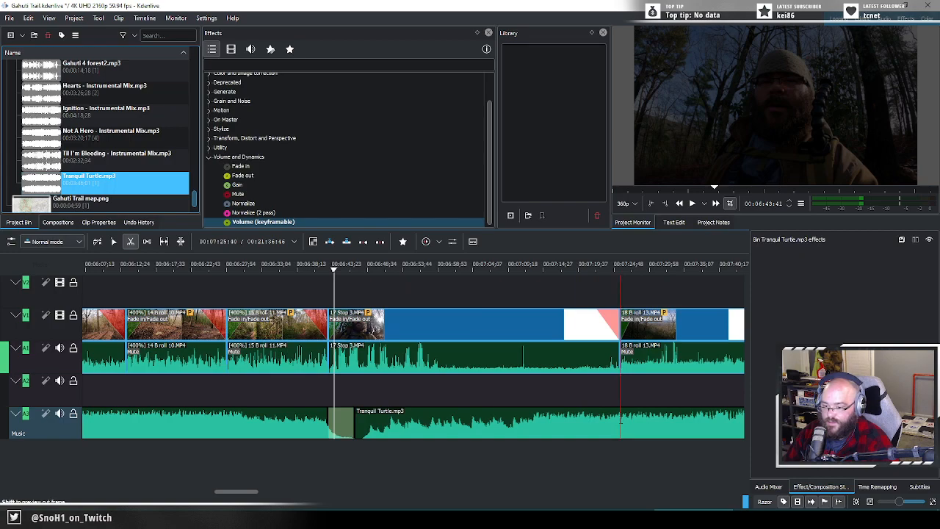
click(621, 419)
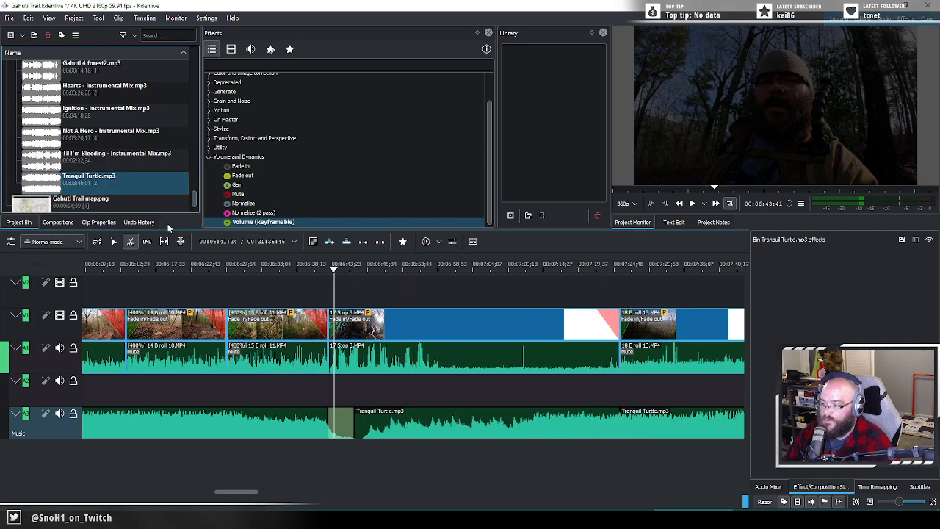
Step: Add Volume (keyframable) with -11 dB gain to the Tranquil Turtle segment under 17 Stop 3.MP4
click(114, 242)
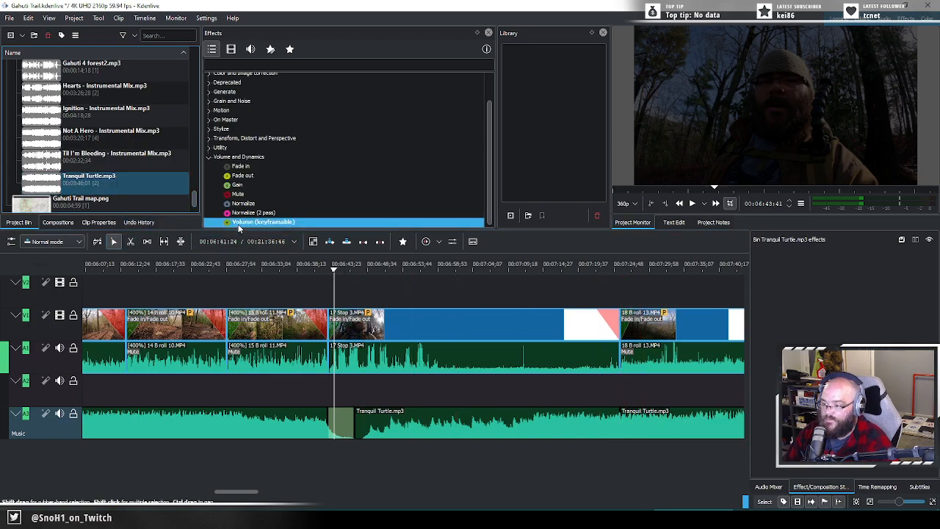
drag(405, 434, 405, 434)
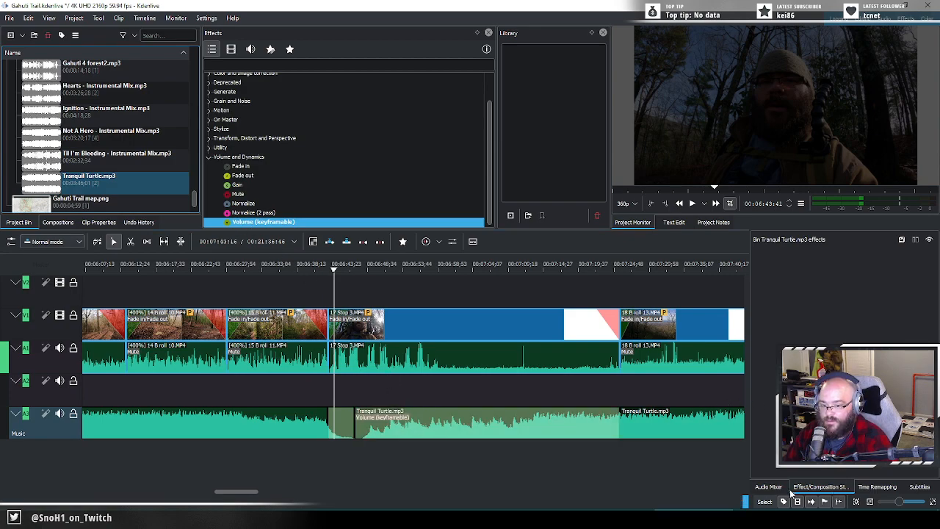
click(446, 425)
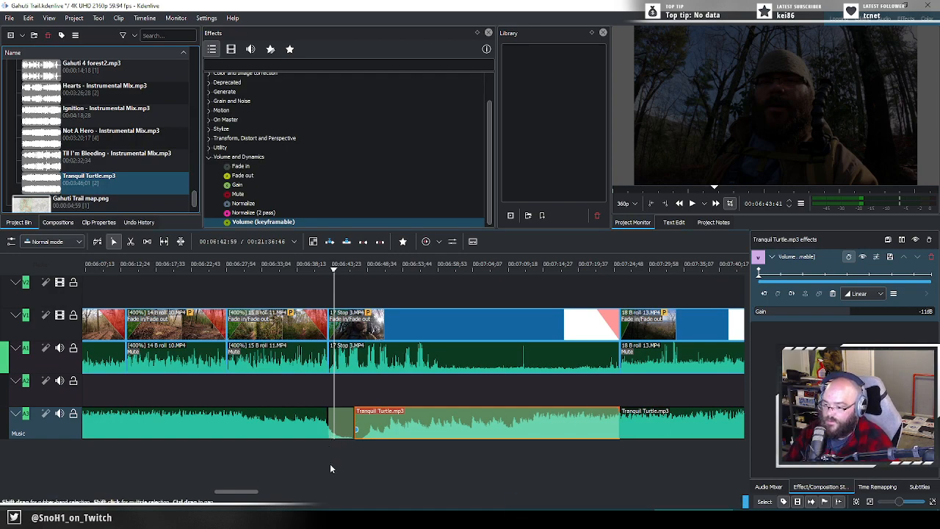
Step: Play back the lowered Tranquil Turtle music under the speech of 17 Stop 3.MP4 and stop
click(319, 479)
key(space)
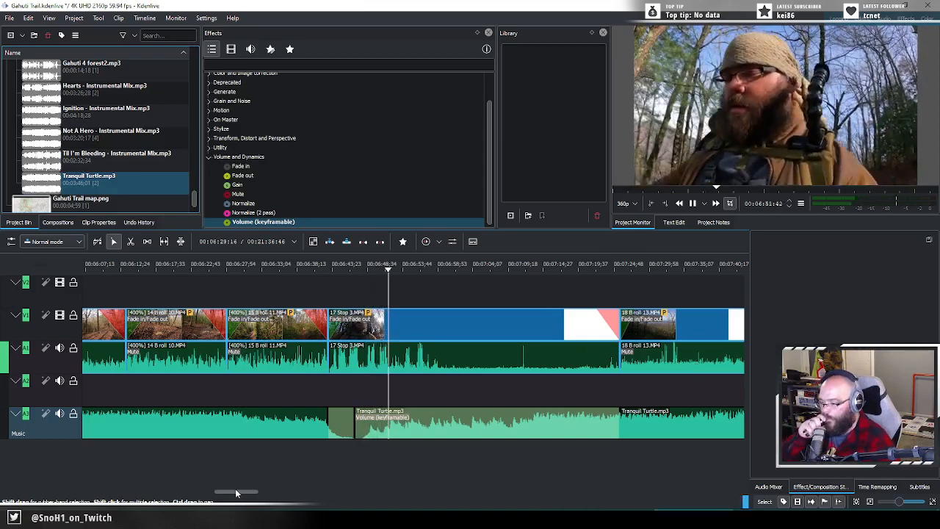
drag(236, 497, 257, 498)
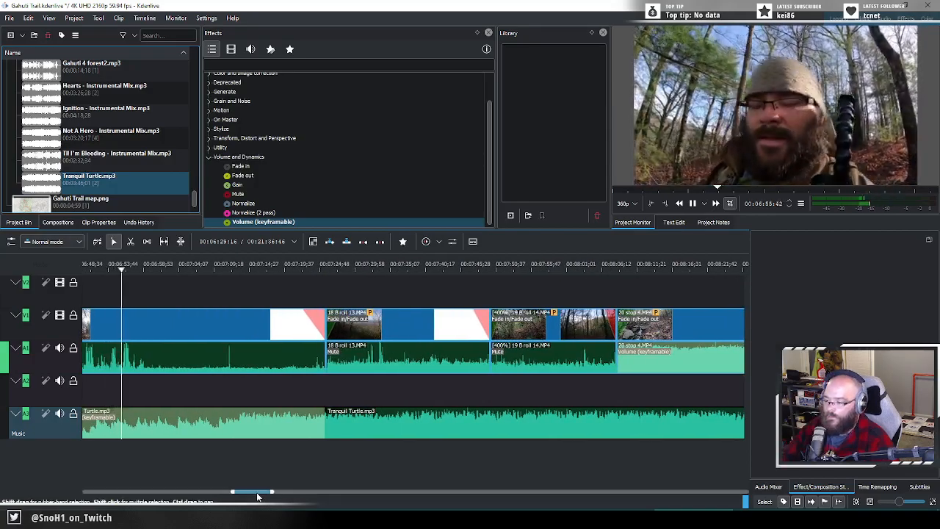
drag(257, 494, 265, 494)
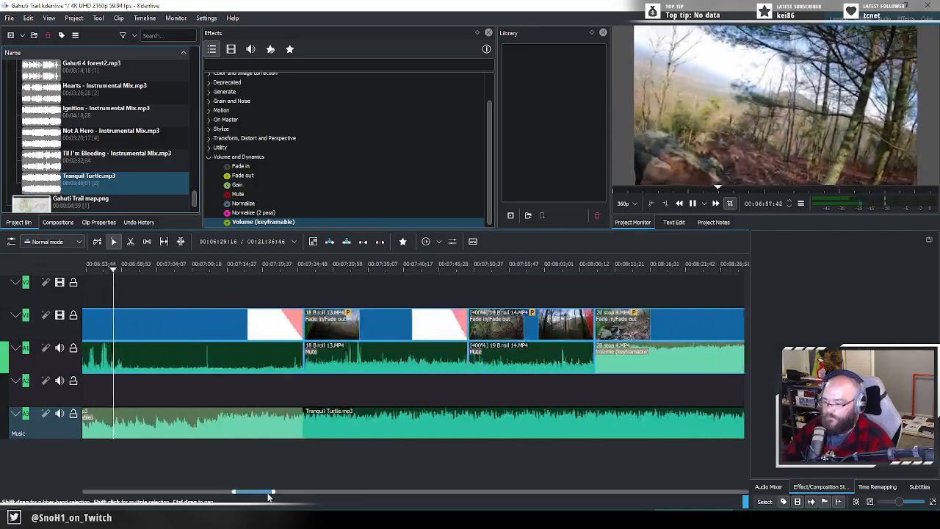
click(691, 206)
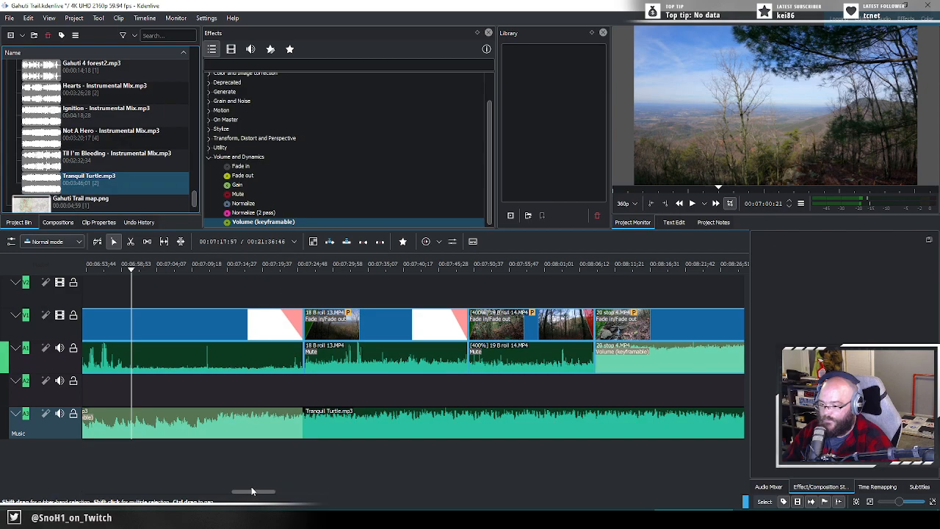
Step: Preview the full-level Tranquil Turtle music from the end of 19 B roll 14.MP4 into 20 stop 4.MP4
drag(255, 496, 277, 494)
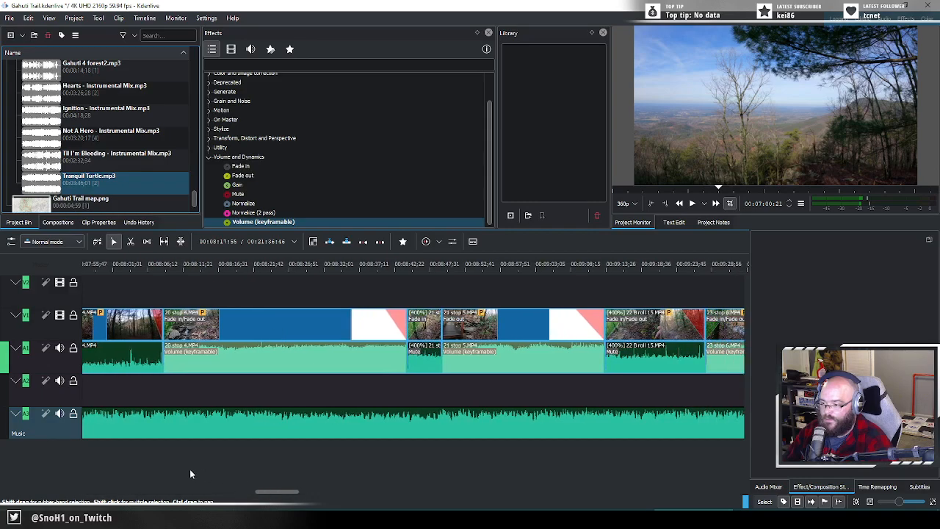
click(159, 469)
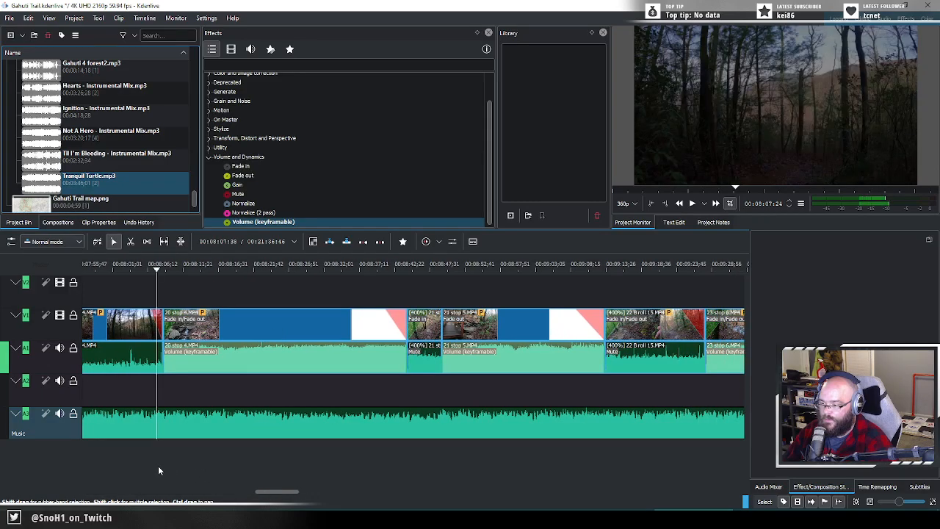
click(693, 204)
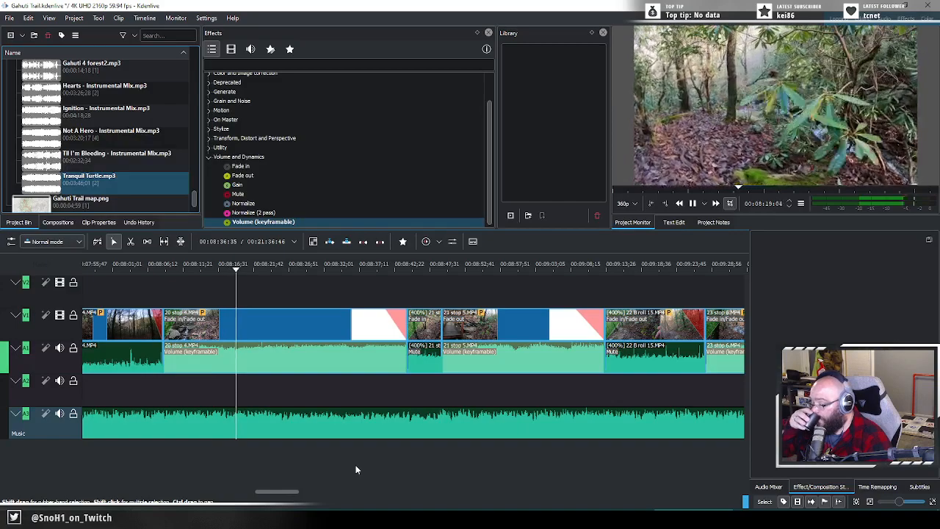
click(693, 204)
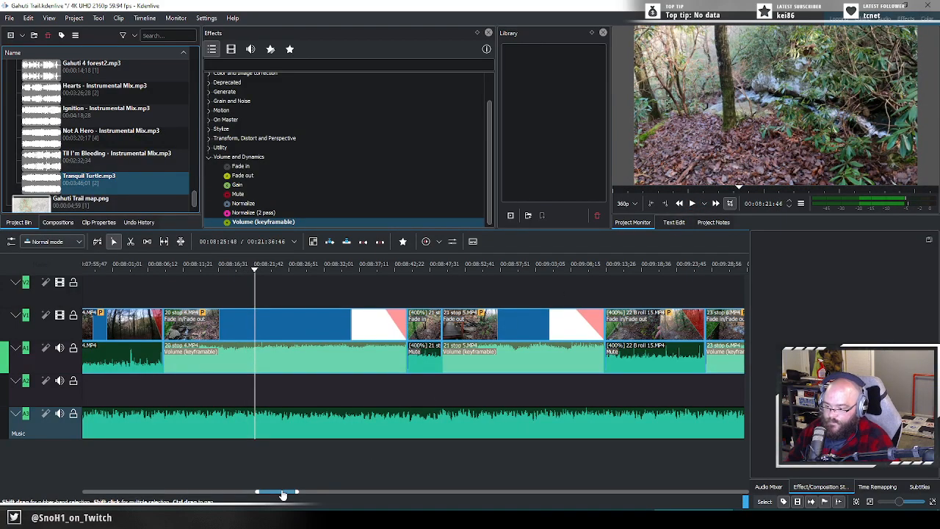
Step: Split Tranquil Turtle.mp3 at the start and end of the Gahuti 3 water.mp3 narration
drag(282, 495, 306, 495)
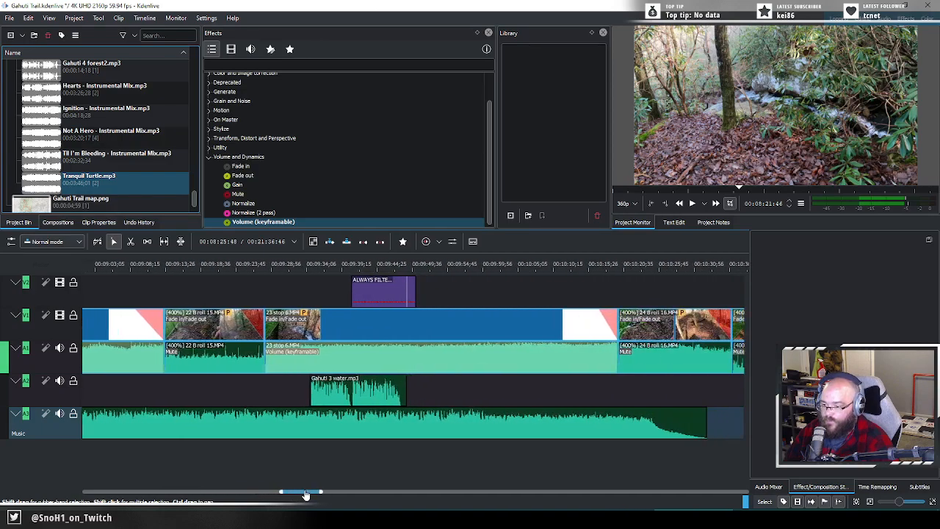
key(x)
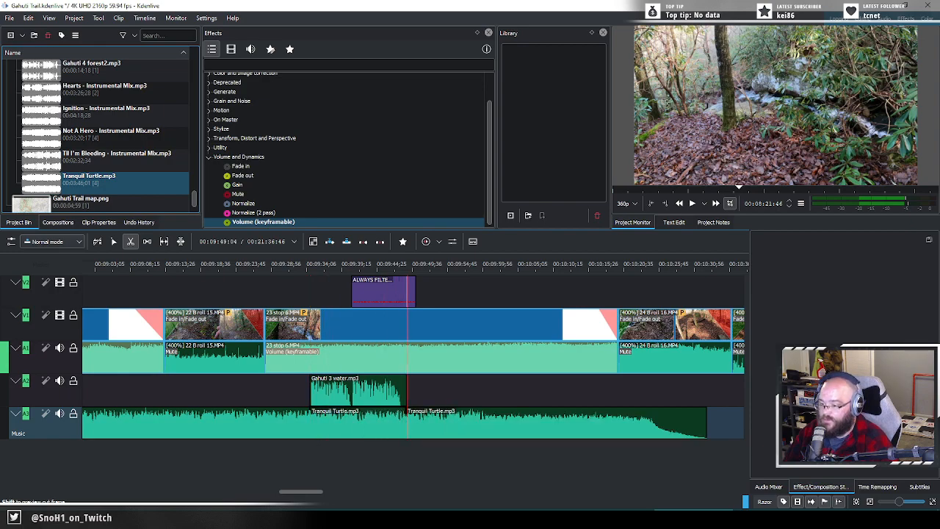
click(114, 243)
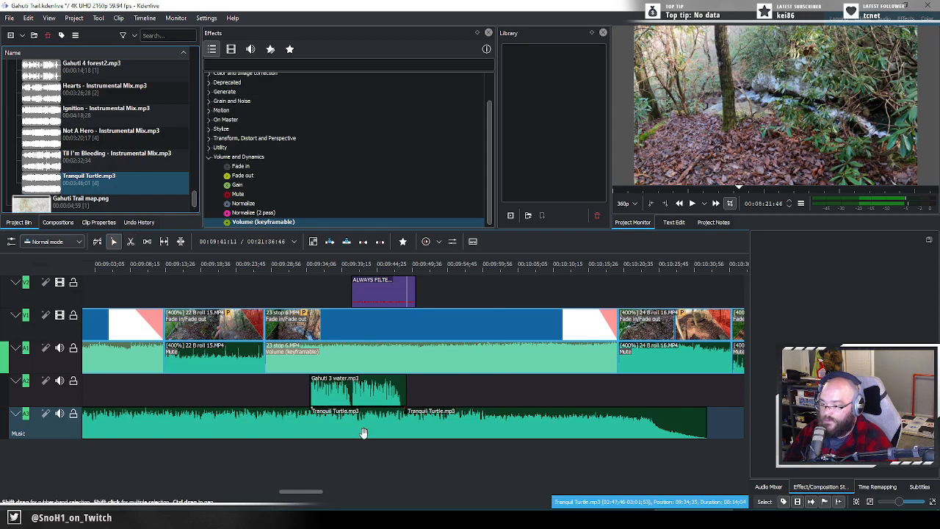
Step: Add Volume (keyframable) with -11 dB gain to the Tranquil Turtle segment under Gahuti 3 water.mp3
click(367, 431)
click(271, 223)
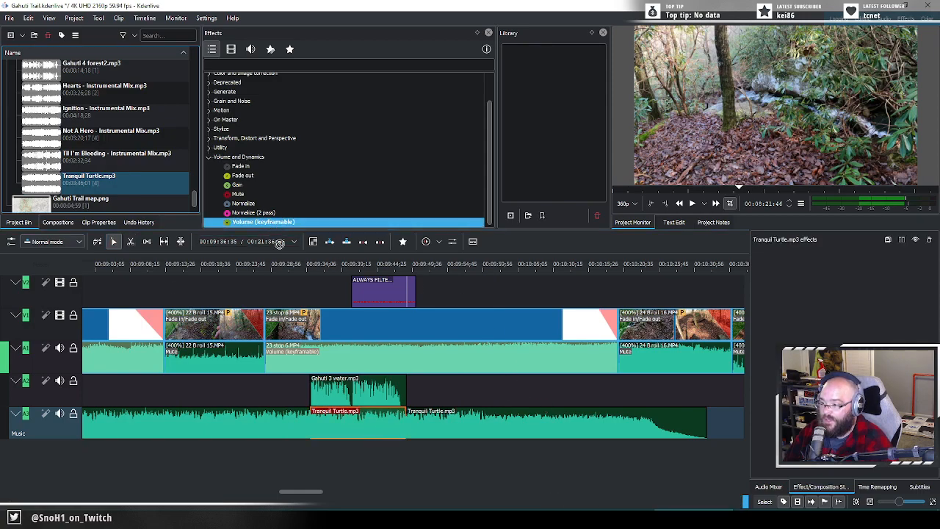
drag(346, 427, 348, 426)
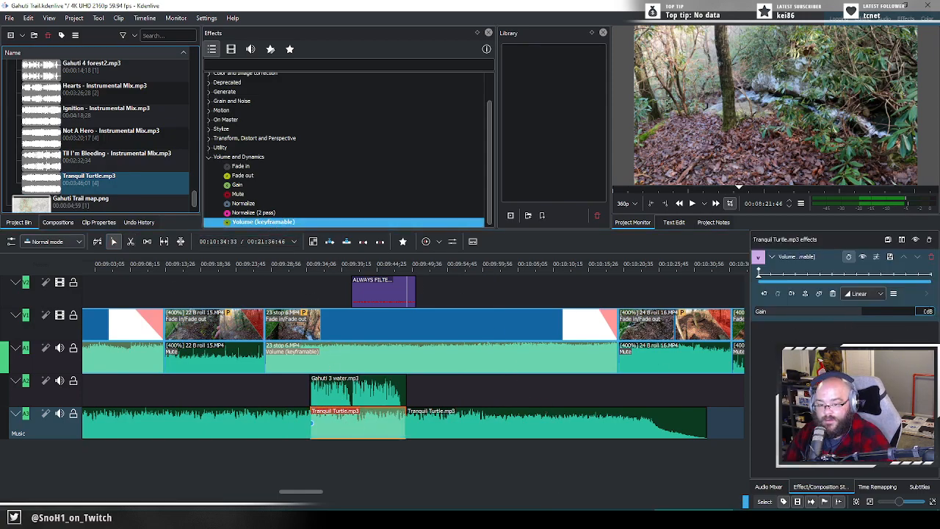
key(BackSpace)
text(-11)
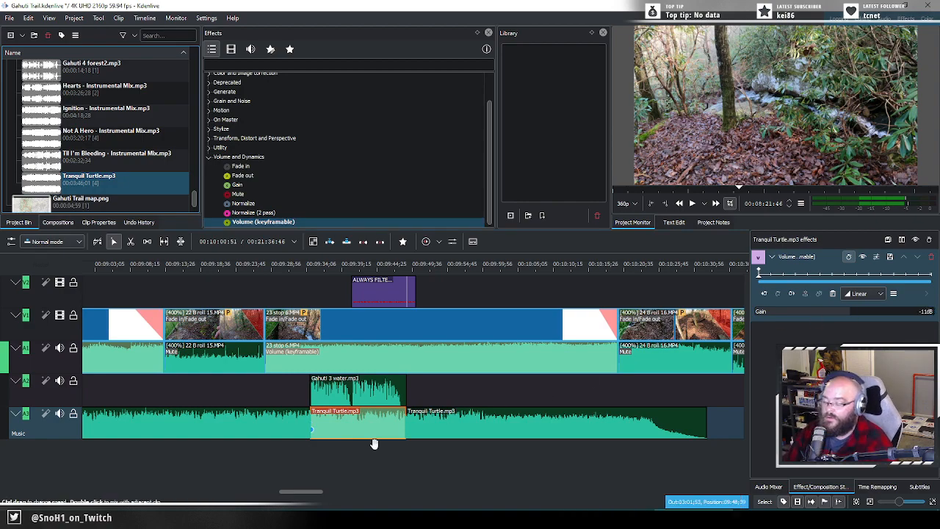
Step: Preview the music around the Gahuti 3 water.mp3 narration from the start of 23 stop 6.MP4, then stop playback
click(277, 464)
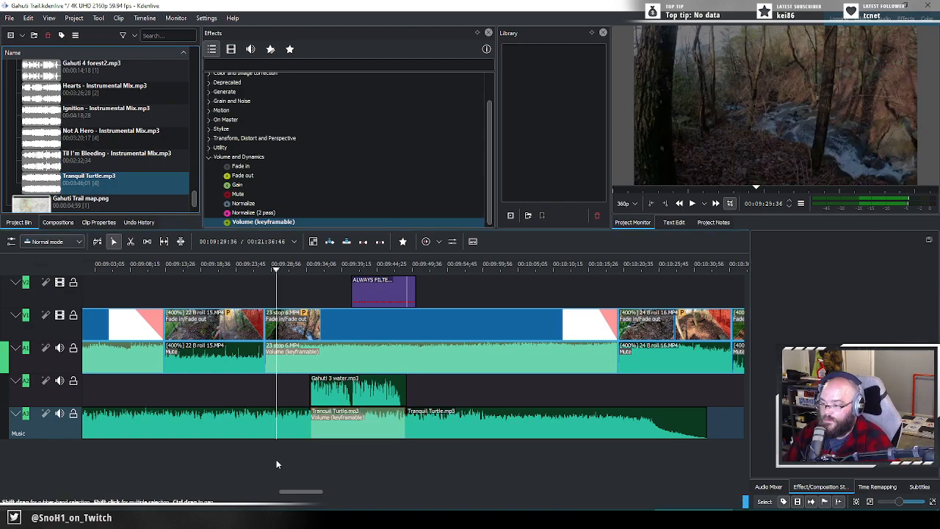
click(692, 203)
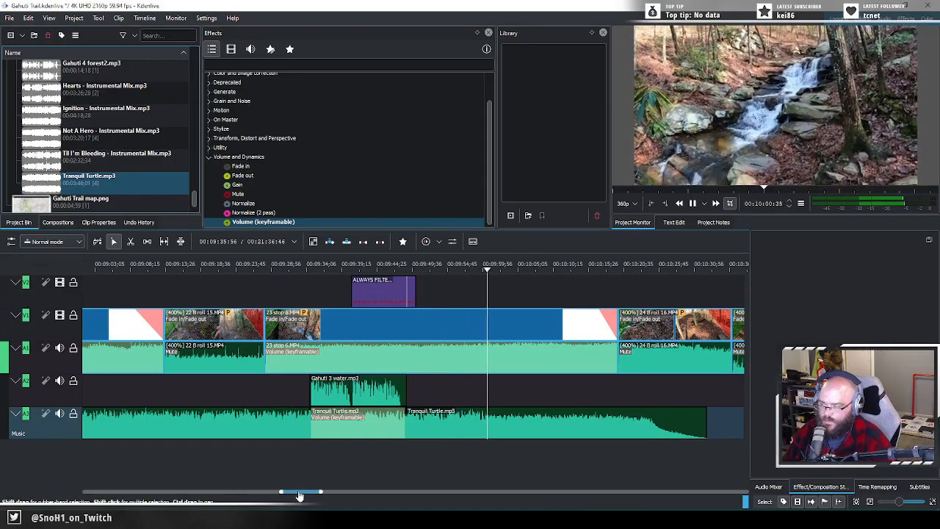
drag(305, 496, 325, 495)
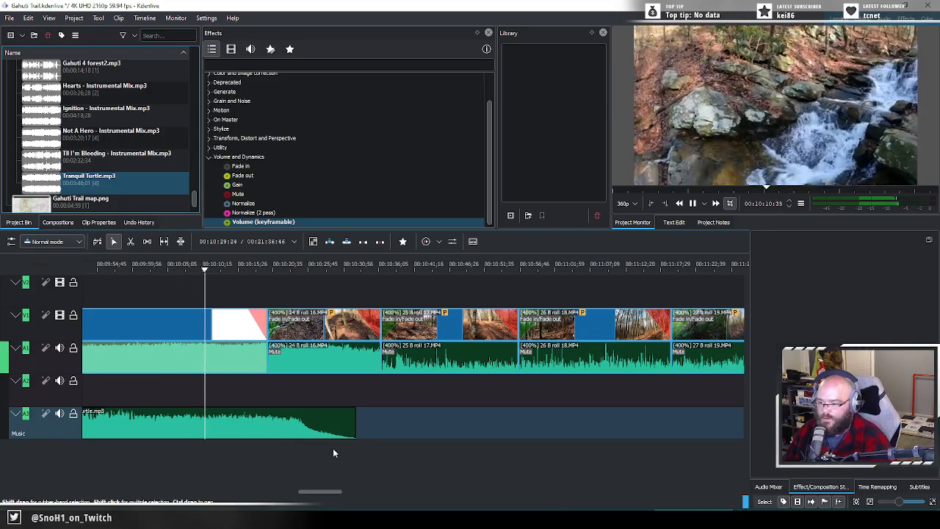
click(691, 203)
Step: Place Breakaway Instrumental mix.mp3 on the Music track right after the end of Tranquil Turtle
scroll(127, 178, up, 1)
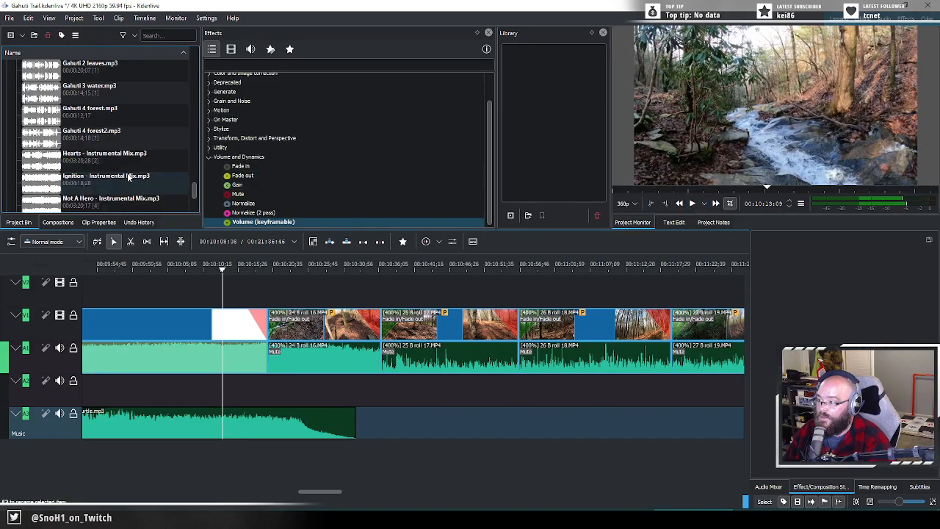
scroll(88, 196, up, 2)
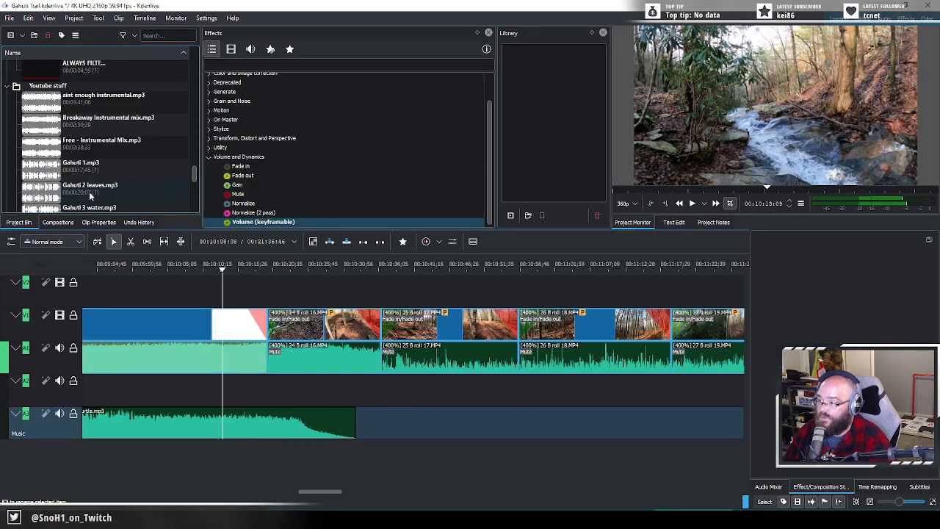
scroll(96, 191, down, 1)
drag(55, 77, 360, 423)
Step: Split Breakaway Instrumental mix.mp3 at the start of 28 stop 7.MP4 and at the start of 30 B roll 21.MP4
drag(328, 495, 352, 497)
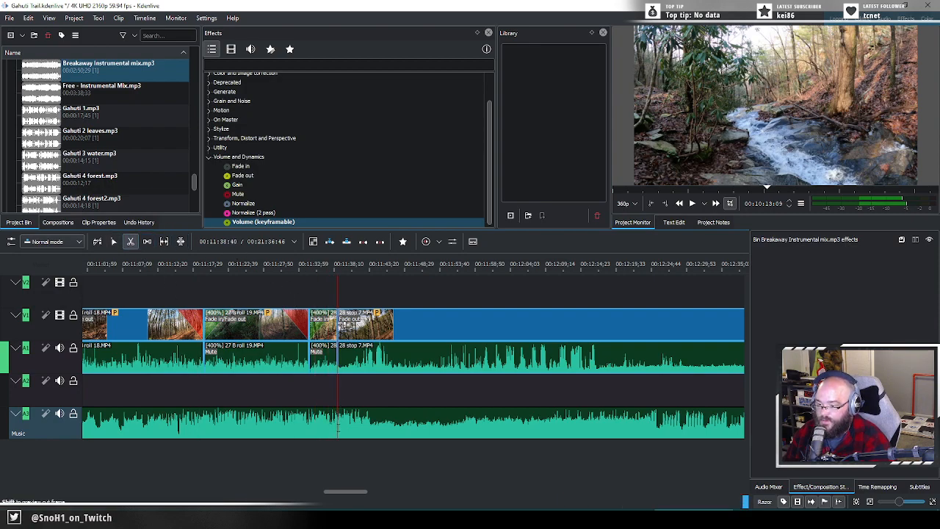
drag(344, 496, 365, 496)
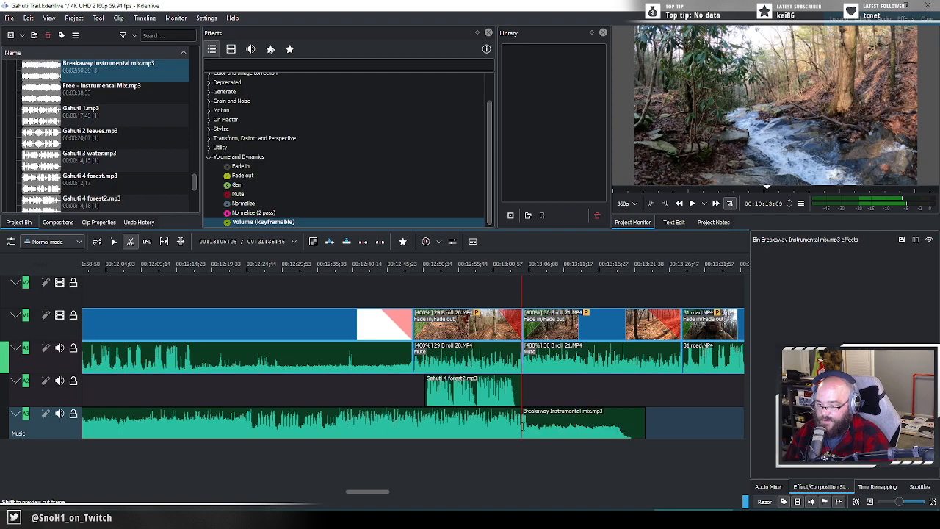
click(115, 244)
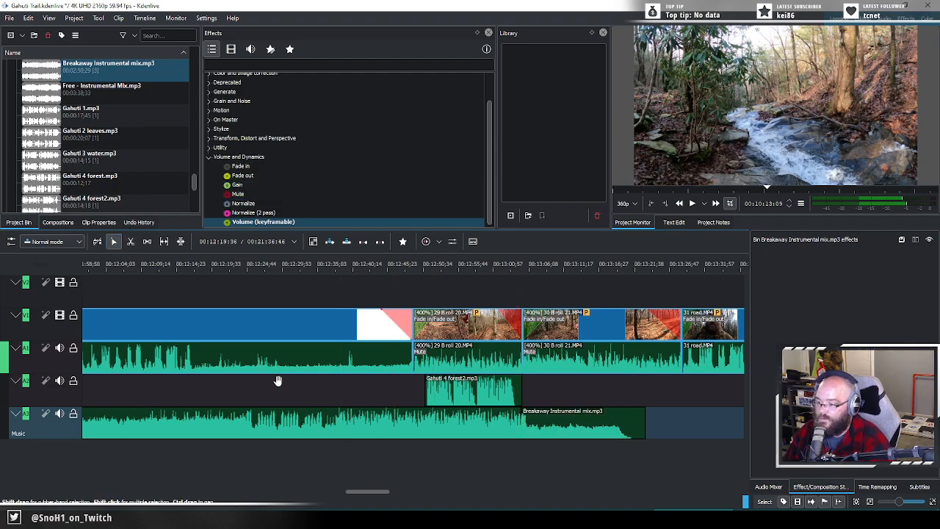
Step: Add Volume (keyframable) with -11 dB gain to the Breakaway segment spanning 28 stop 7.MP4 and Gahuti 4 forest2.mp3
click(250, 223)
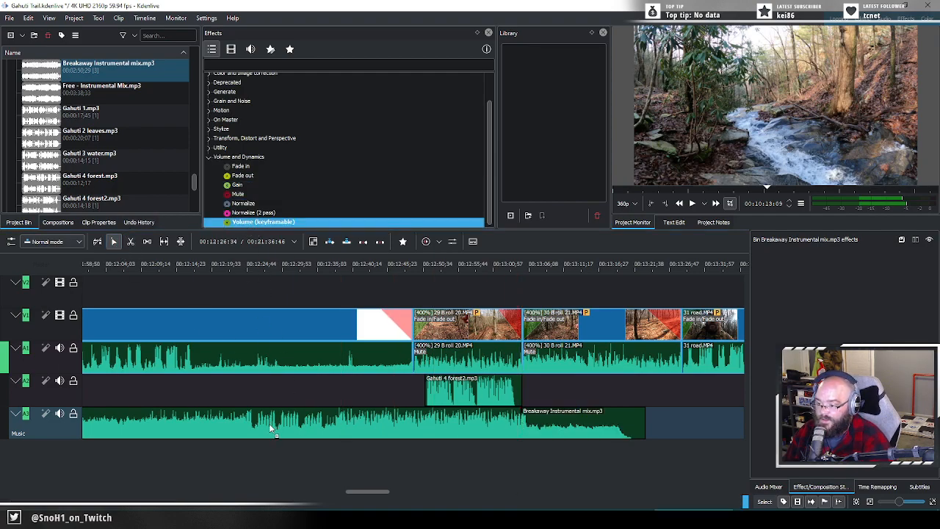
drag(268, 422, 269, 422)
click(881, 309)
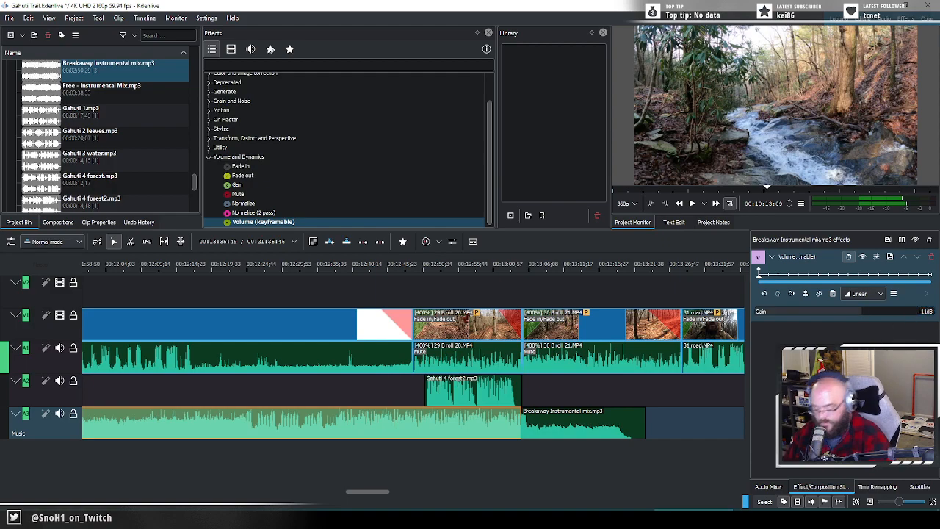
drag(360, 491, 329, 496)
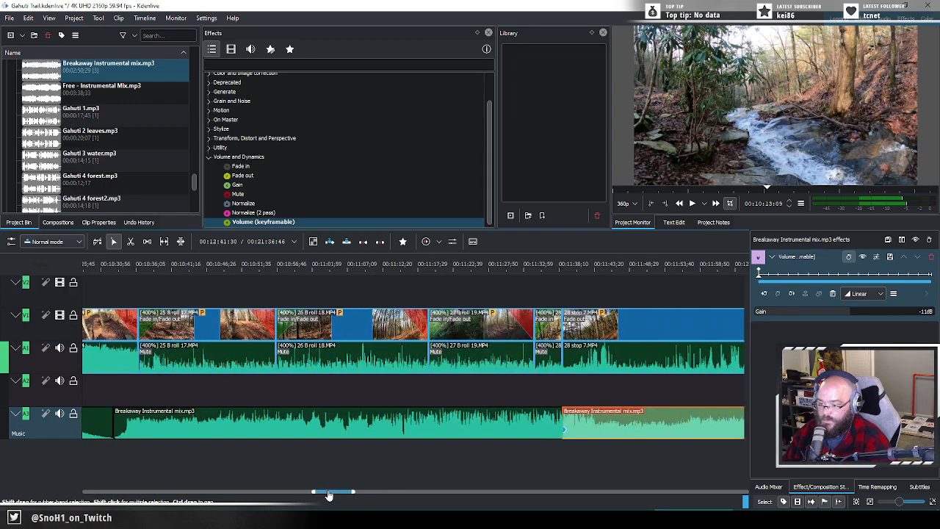
Step: Preview the Breakaway music from its start into 28 stop 7.MP4, then stop playback
click(108, 469)
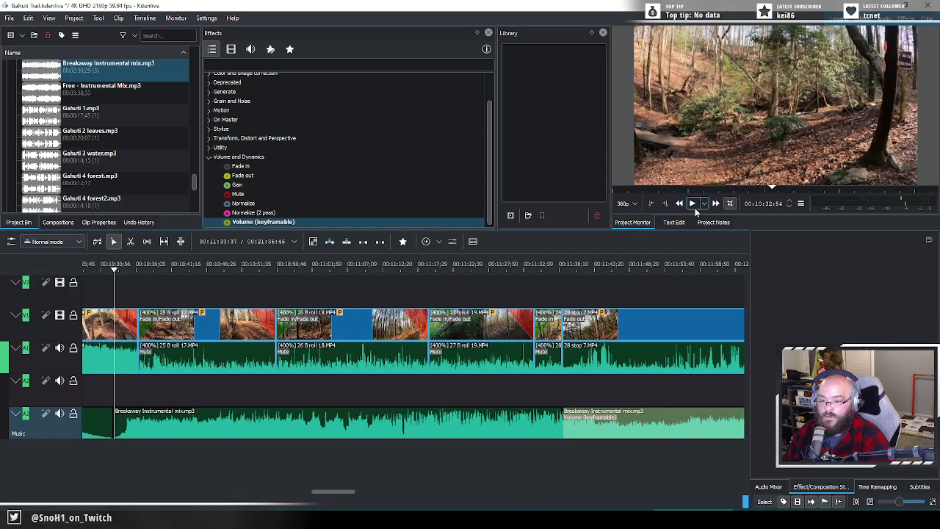
click(692, 206)
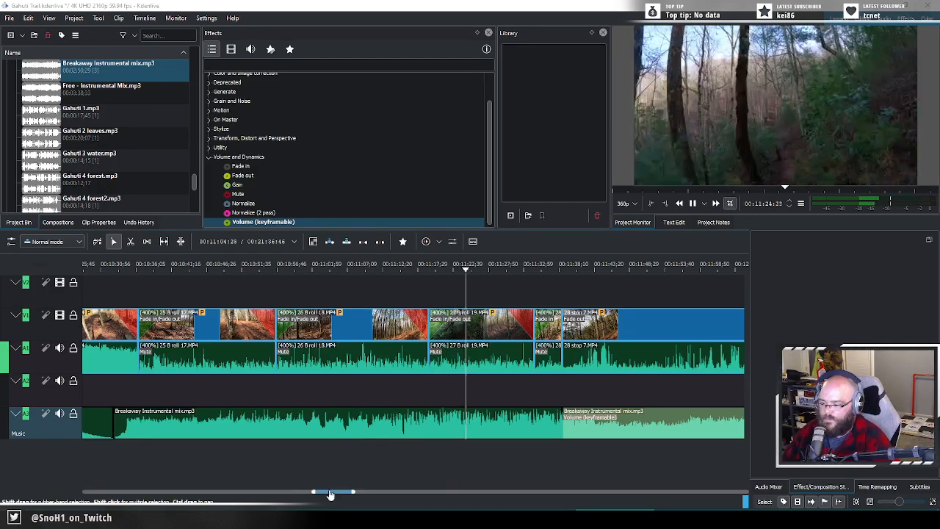
mouse_move(331, 492)
mouse_down()
mouse_move(353, 494)
mouse_move(343, 491)
mouse_up()
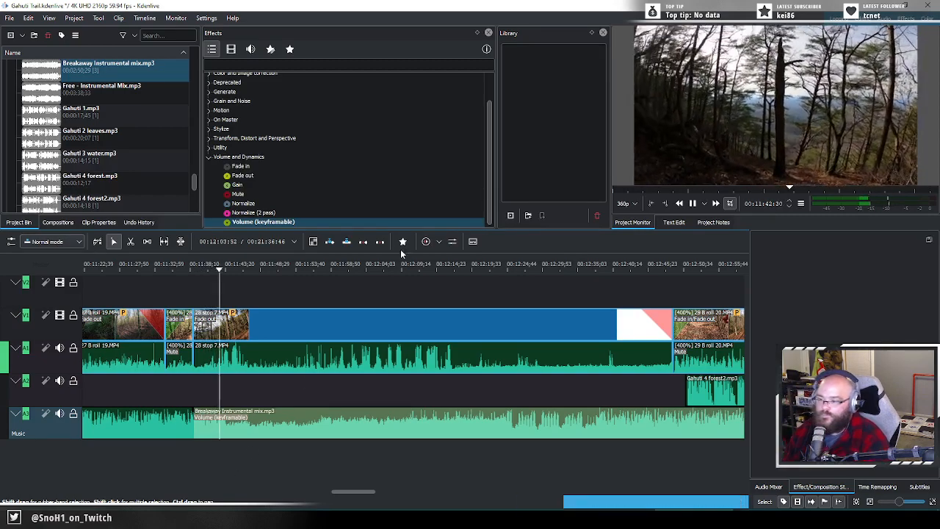
click(692, 203)
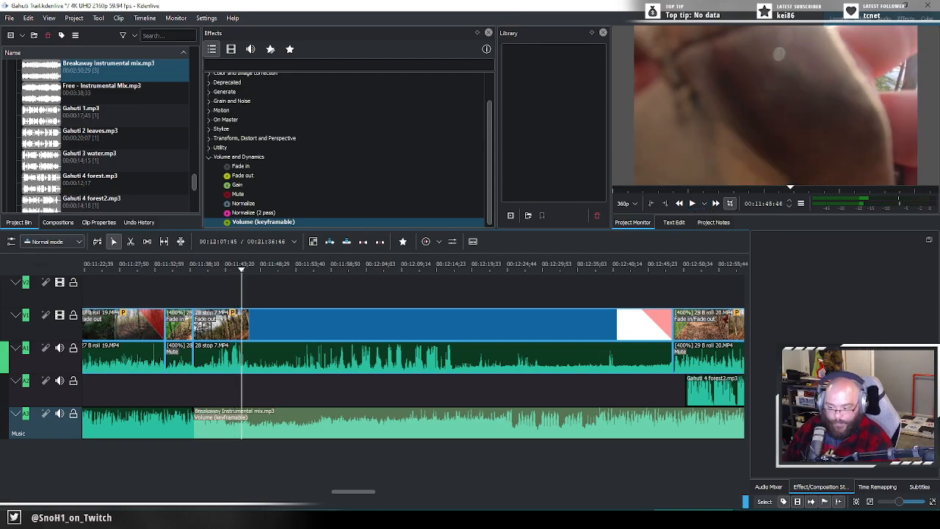
Step: Place Free - Instrumental Mix.mp3 on the Music track right after Breakaway and split it at the starts of 31 road.MP4 and the 400% 32 stairs start.MP4
drag(357, 496, 388, 497)
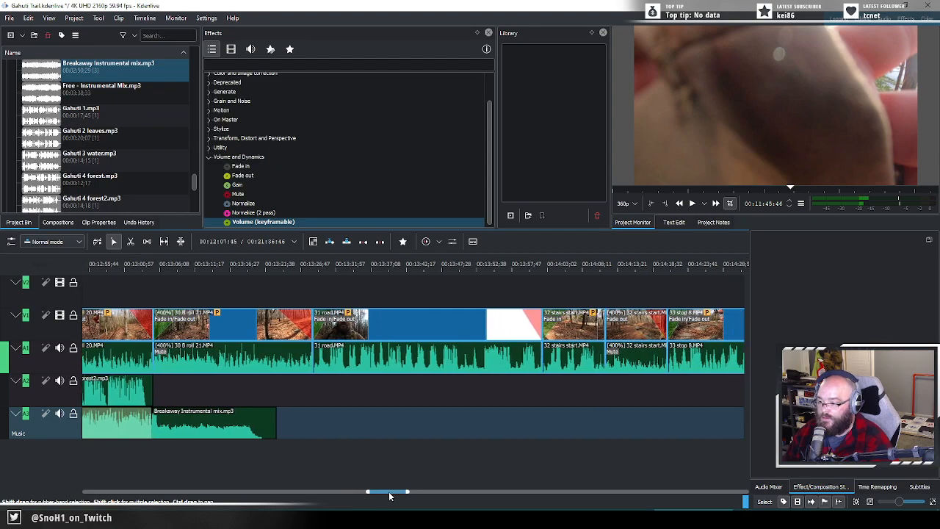
drag(45, 98, 283, 426)
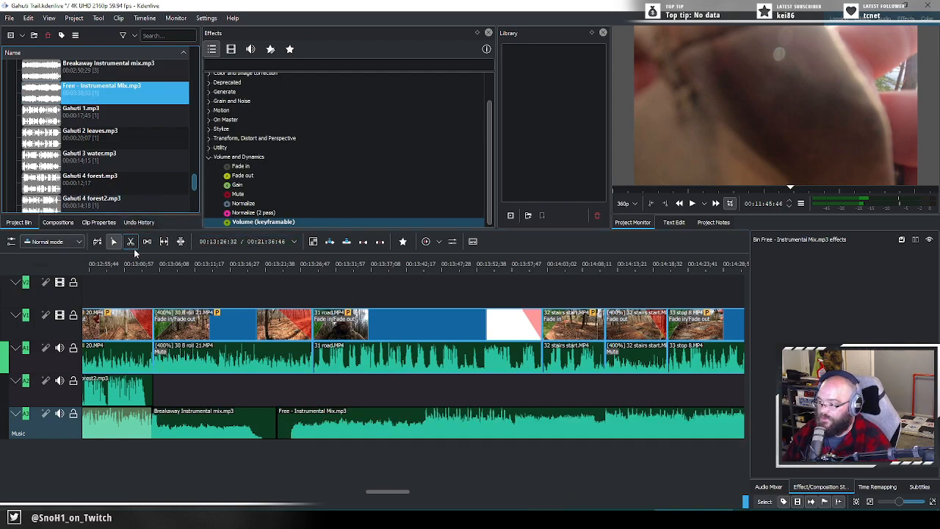
click(130, 242)
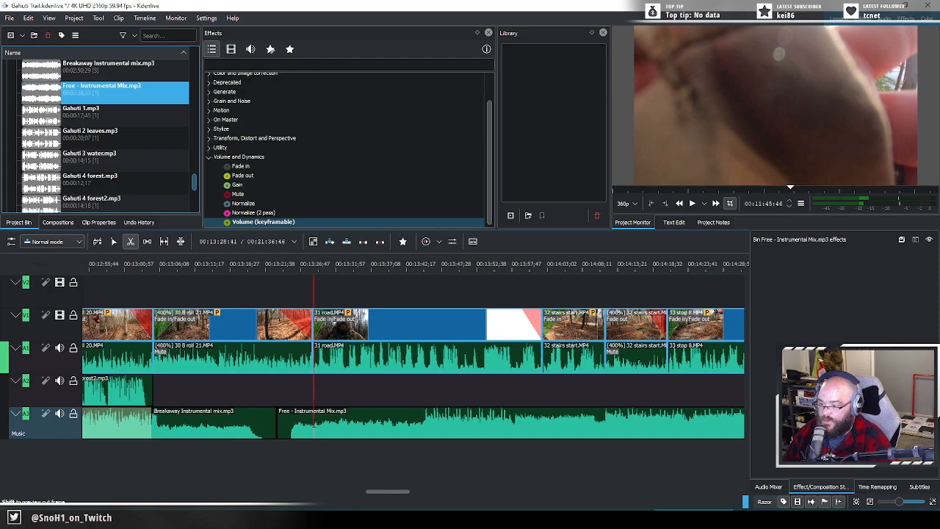
click(314, 424)
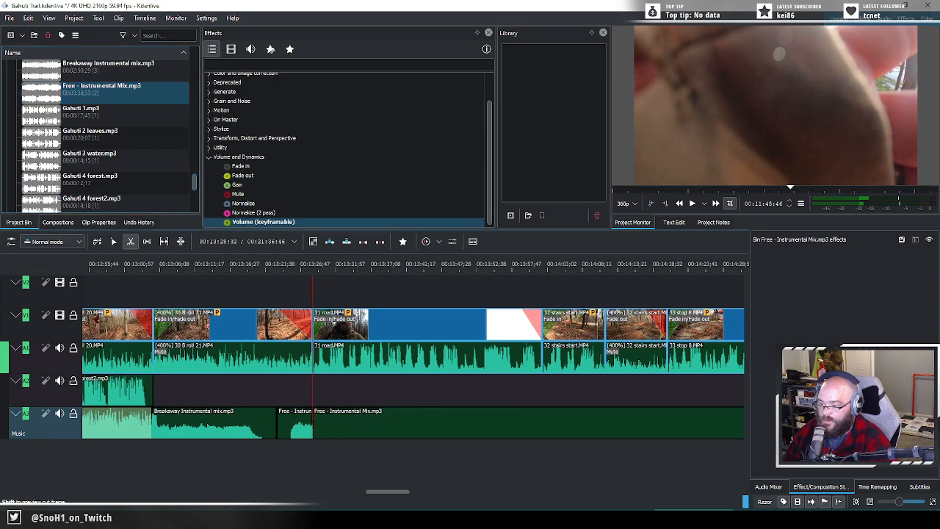
click(605, 443)
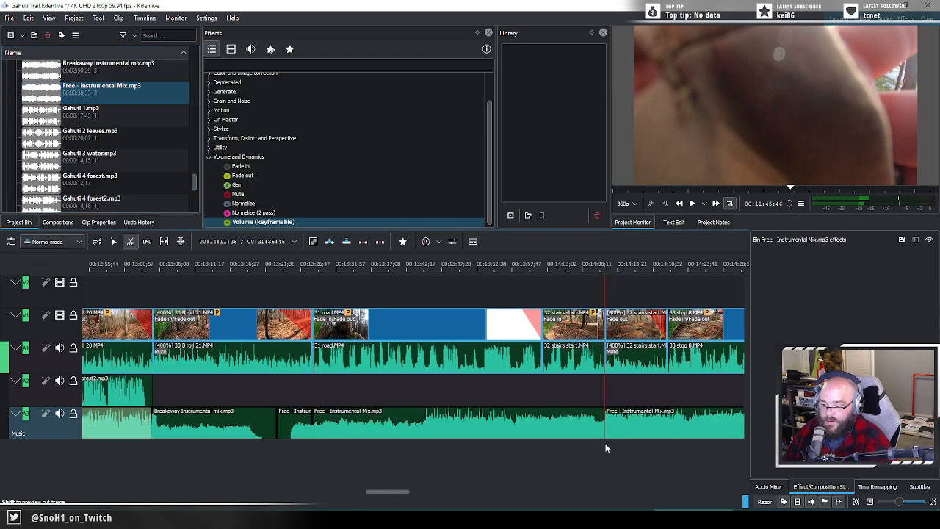
key(s)
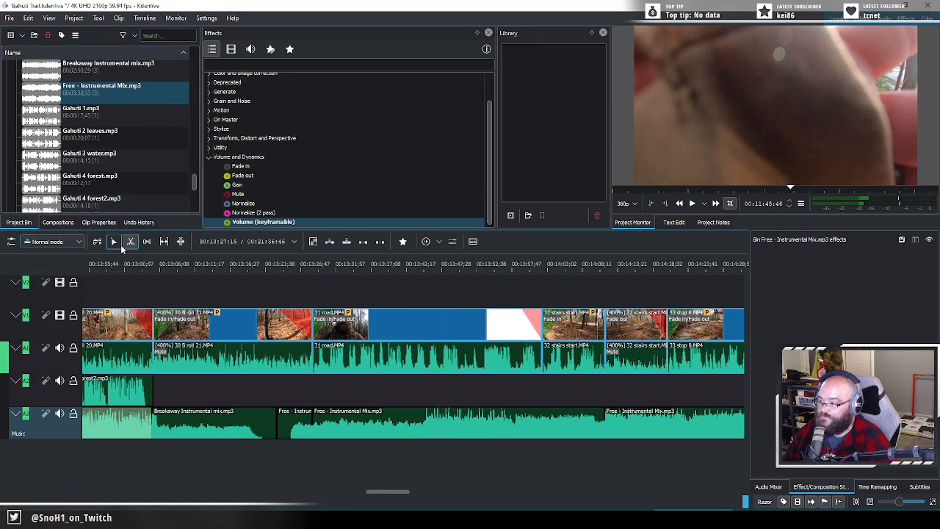
Step: Add Volume (keyframable) with -11 dB gain to the Free - Instrumental Mix segment that begins at 31 road.MP4
click(256, 223)
drag(326, 284, 407, 424)
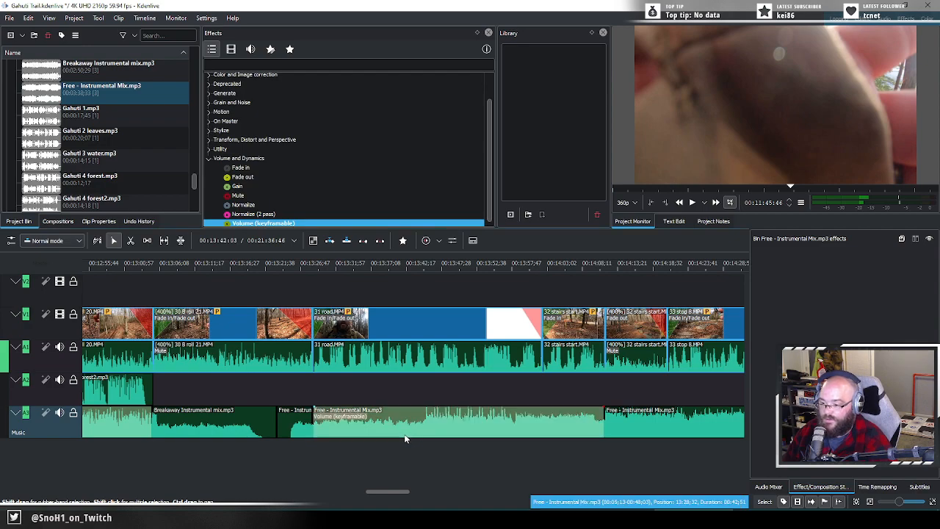
click(402, 423)
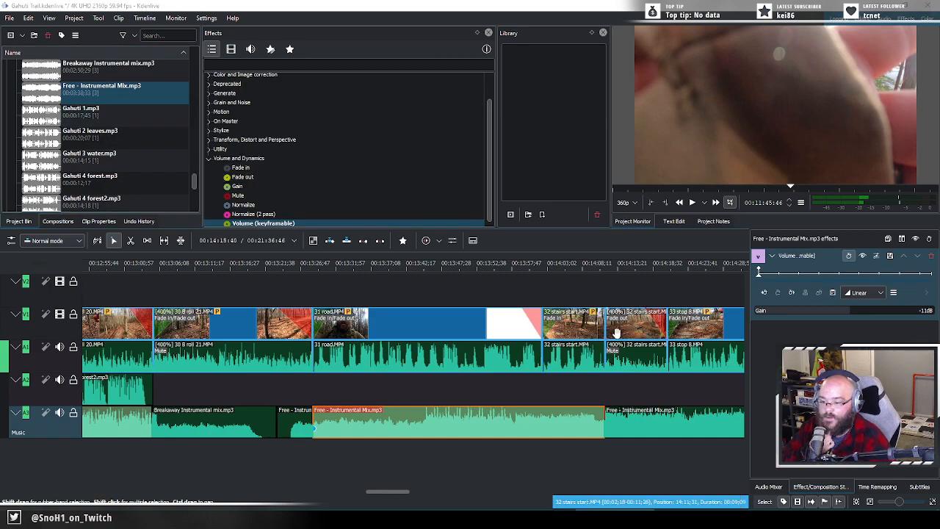
Step: Preview the transition from Breakaway to Free - Instrumental Mix into 31 road.MP4, then stop playback
click(276, 464)
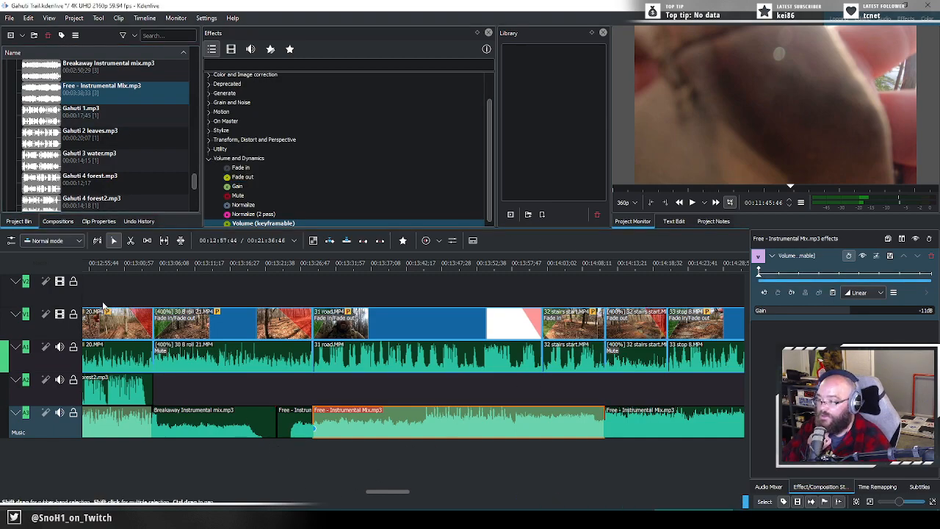
click(296, 468)
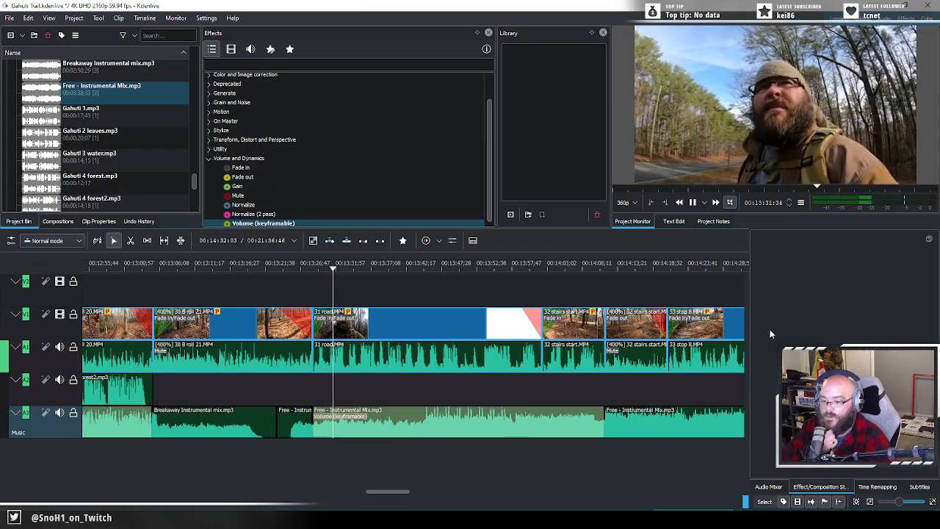
click(692, 203)
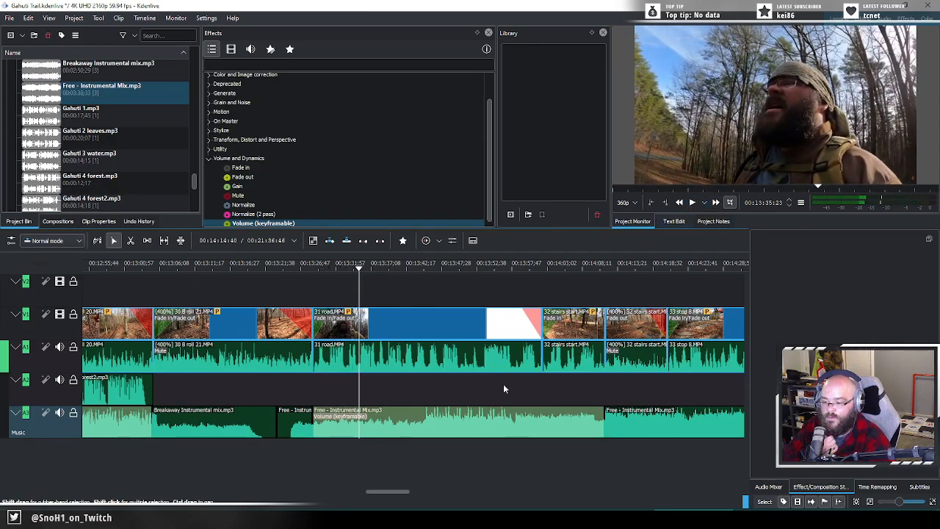
Step: Split Free - Instrumental Mix.mp3 at the start of 33 stop 8.MP4
drag(398, 499, 422, 497)
click(131, 241)
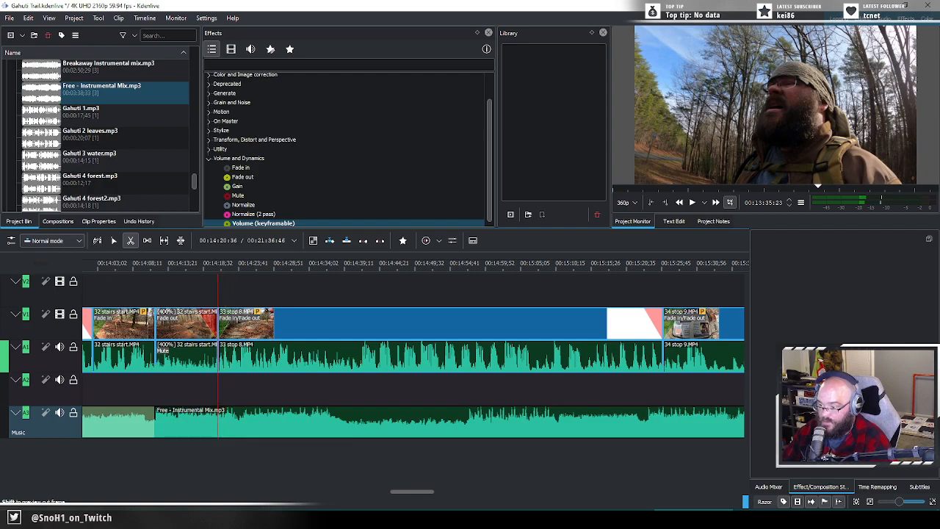
click(218, 420)
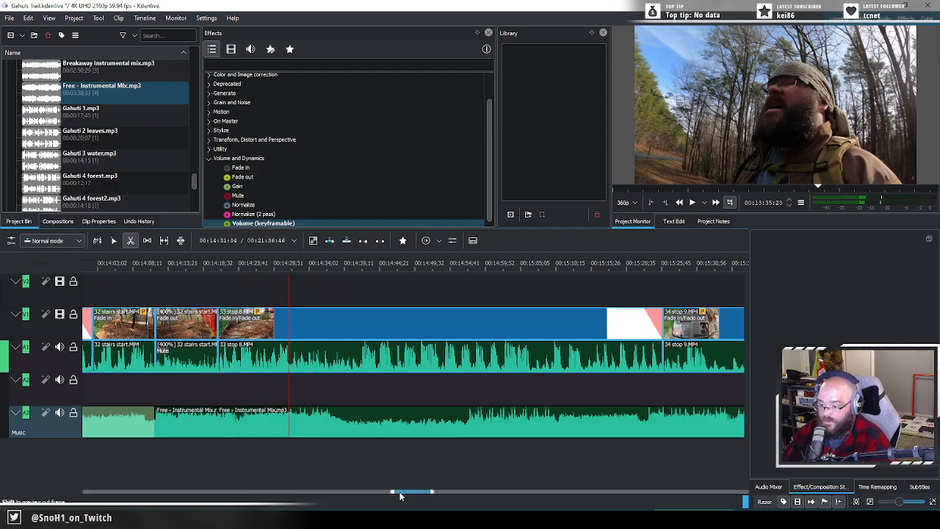
mouse_move(405, 497)
mouse_down()
mouse_move(449, 495)
mouse_move(385, 488)
mouse_move(406, 494)
mouse_up()
click(114, 246)
Step: Add Volume (keyframable) with -11 dB gain to the Free - Instrumental Mix segment that begins at 33 stop 8.MP4
click(398, 430)
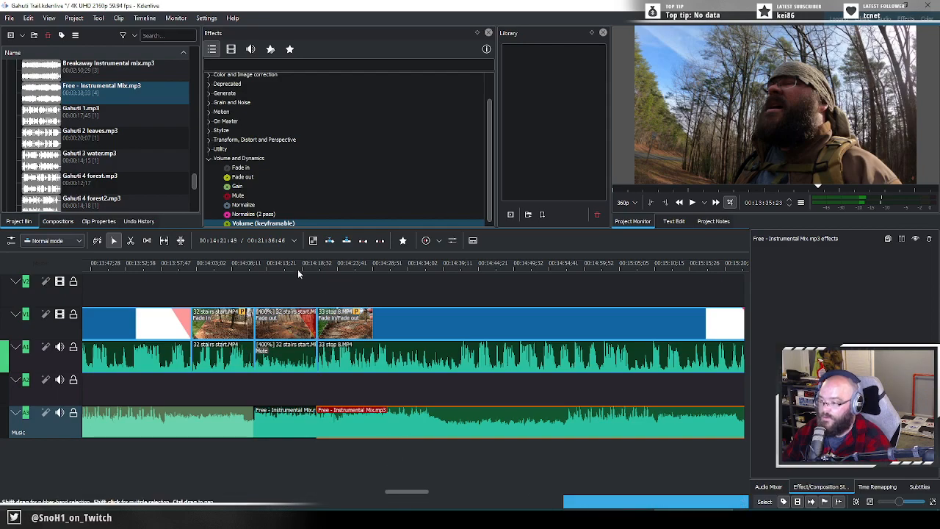
click(291, 223)
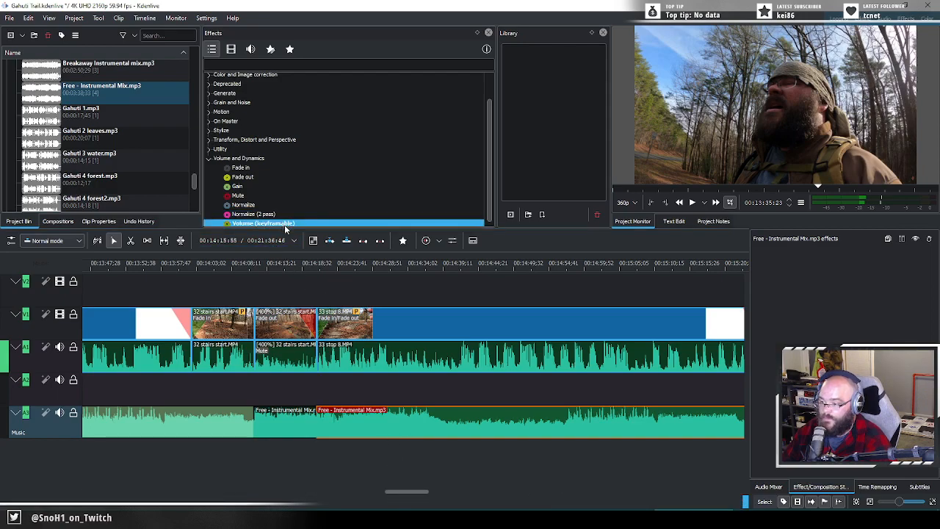
drag(383, 422, 384, 426)
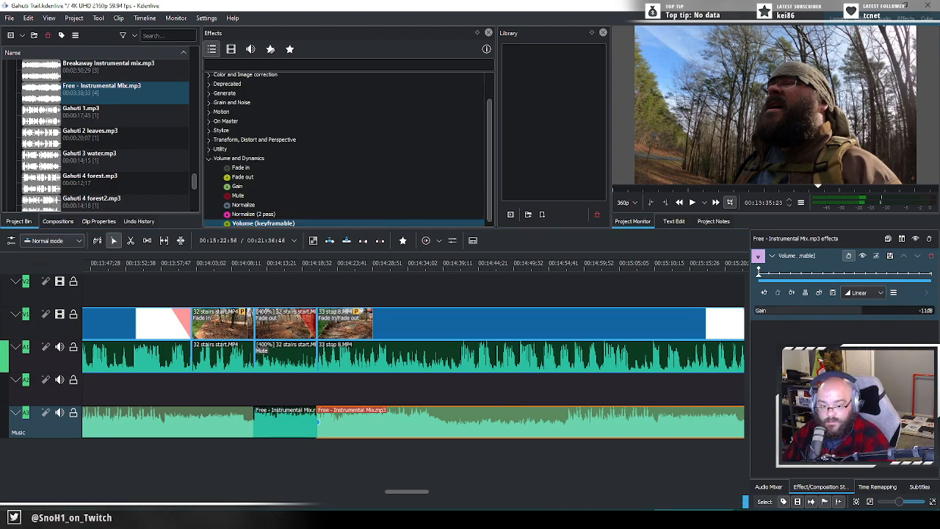
Step: Place aint enough instrumental.mp3 on the Music track right after the end of Free - Instrumental Mix
drag(385, 491, 440, 491)
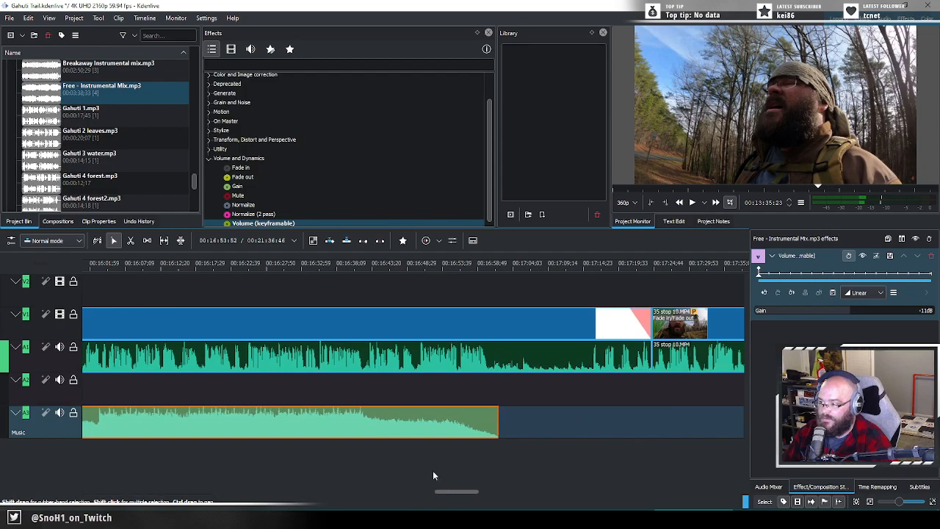
scroll(128, 154, up, 2)
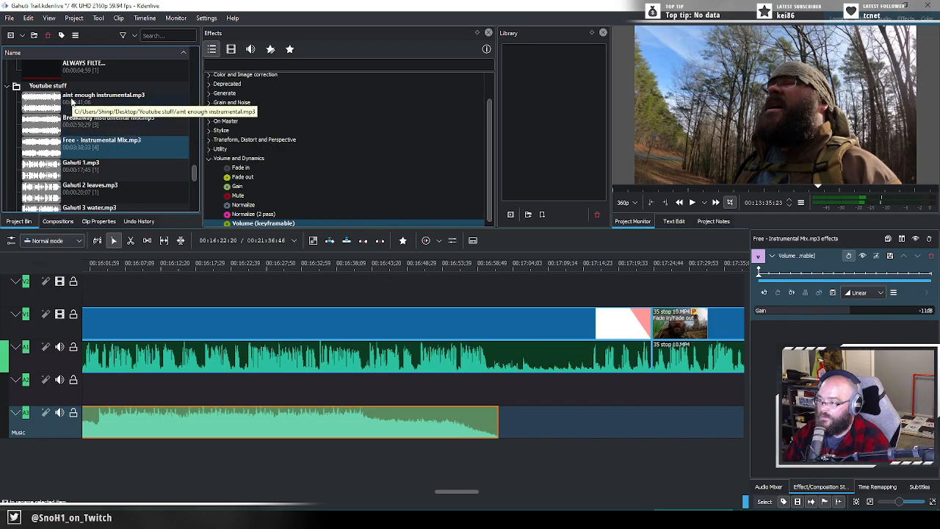
drag(88, 105, 491, 420)
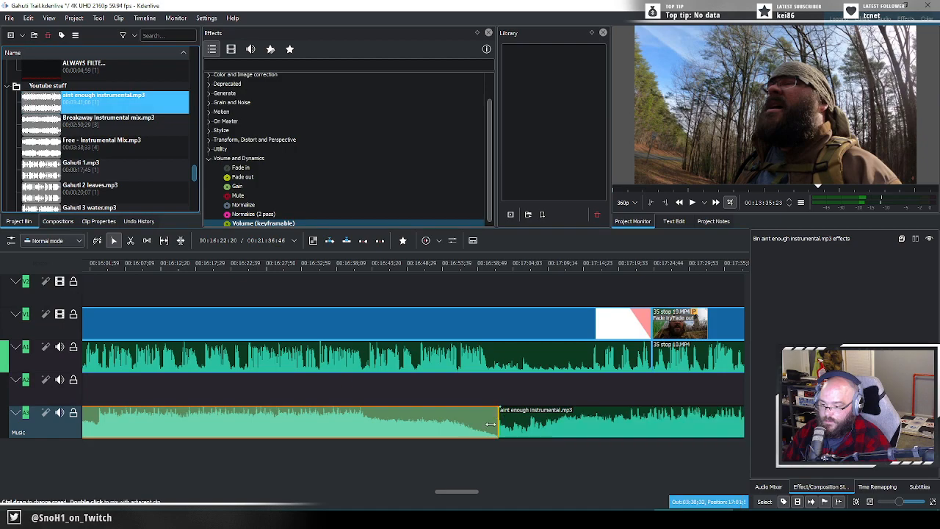
Step: Split aint enough instrumental.mp3 at the start of 37 stop 11 b roll.MP4 and add Volume (keyframable) with -11 dB gain to the segment before the cut
drag(463, 492, 490, 492)
click(131, 241)
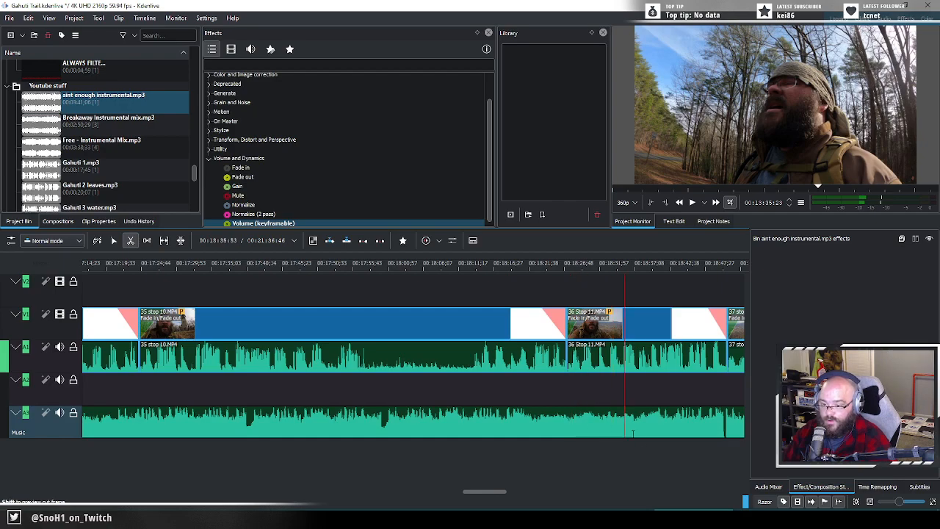
drag(502, 493, 516, 497)
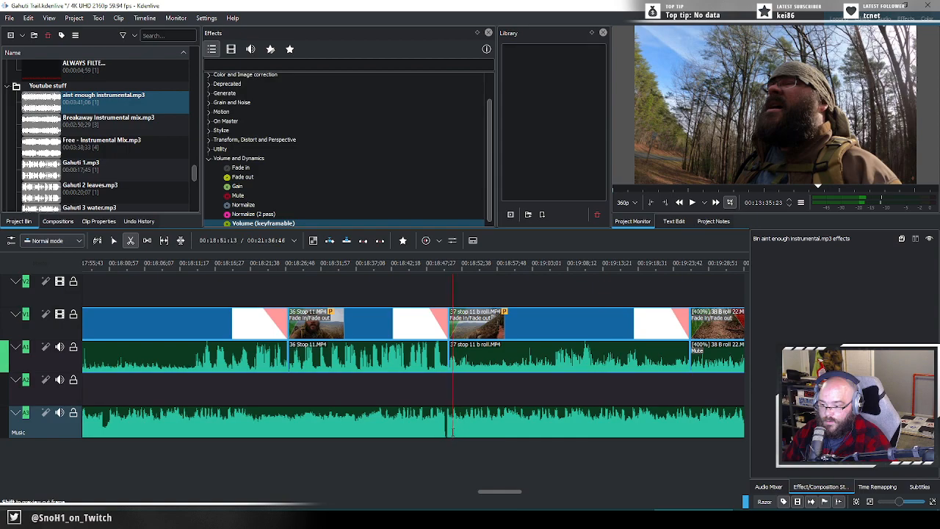
click(449, 435)
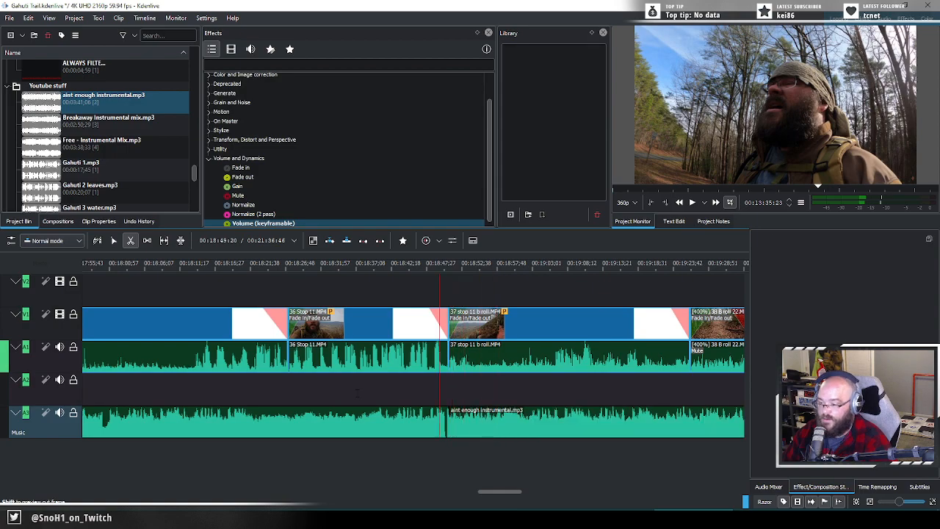
click(114, 241)
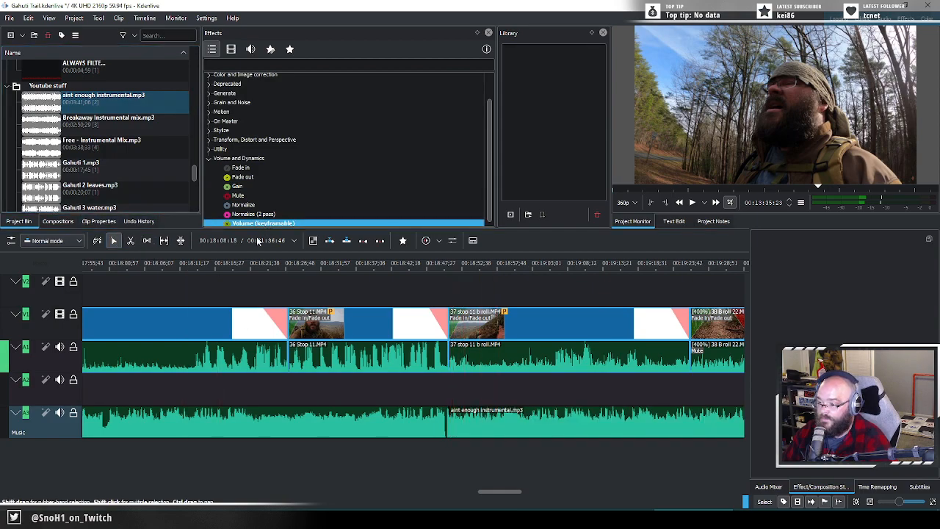
click(264, 422)
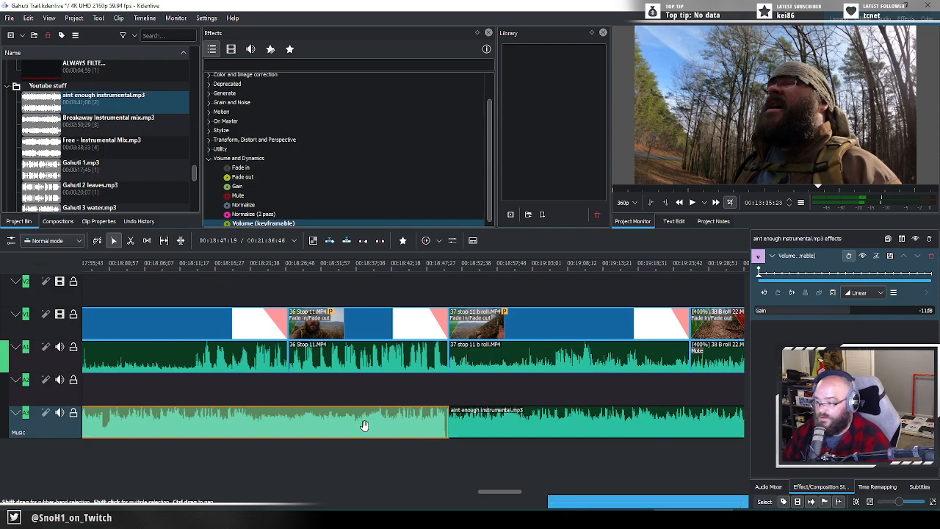
Step: Split aint enough instrumental.mp3 at the start of 41 Outro.MP4 and add Volume (keyframable) with -11 dB gain to its last segment
drag(493, 498, 517, 488)
drag(520, 485, 531, 480)
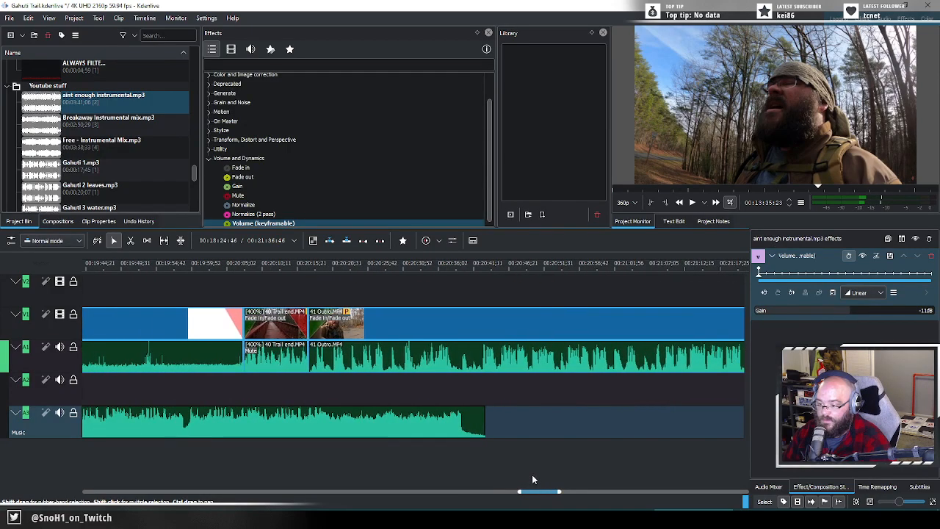
click(131, 241)
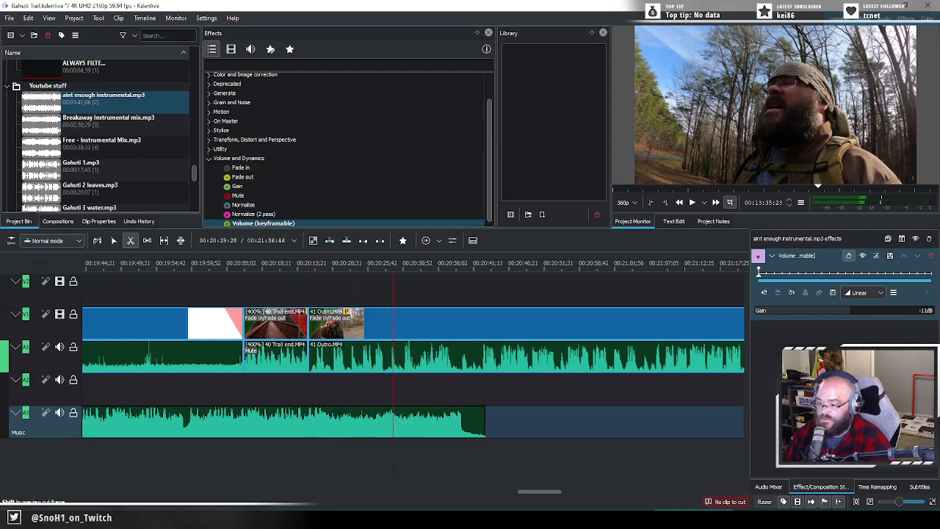
click(309, 422)
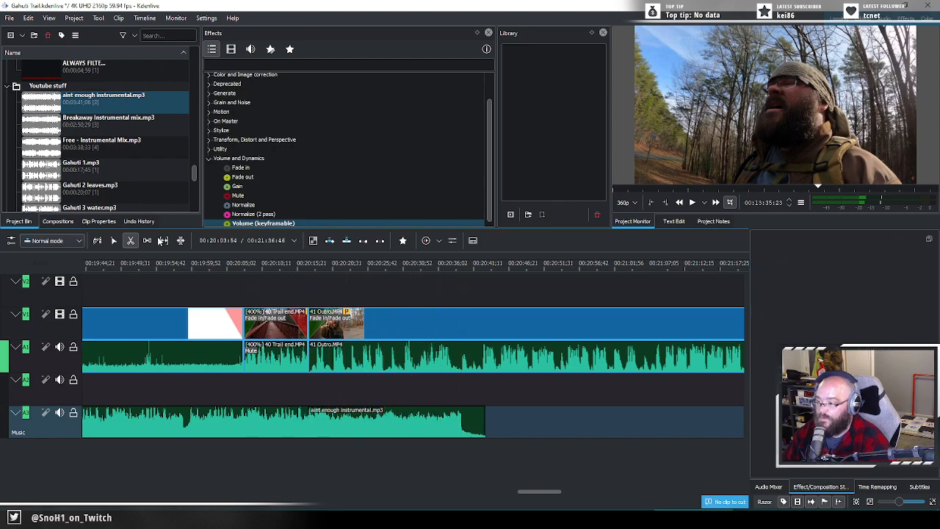
click(115, 241)
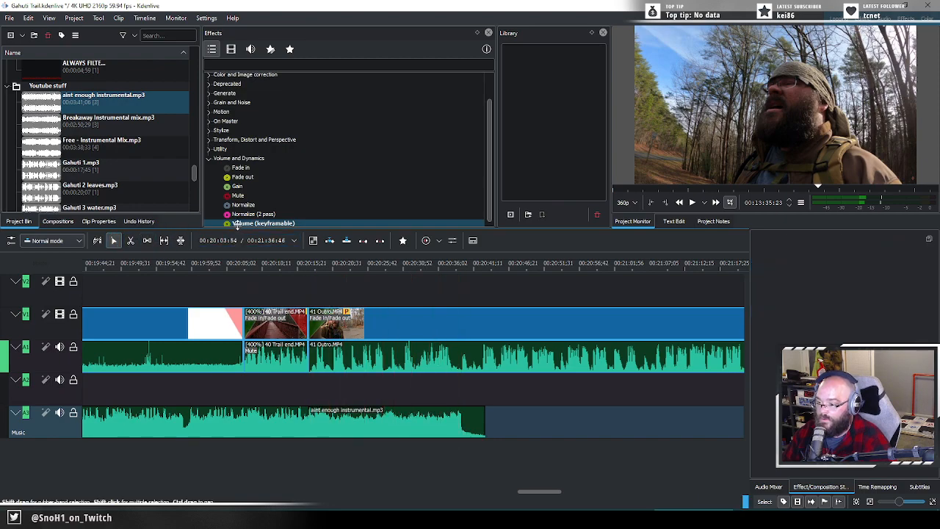
click(243, 224)
drag(337, 427, 422, 425)
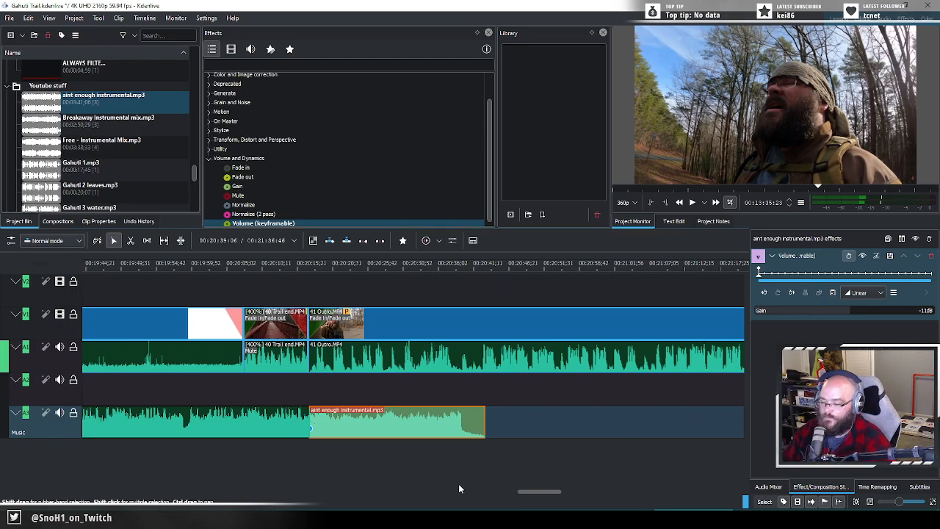
Step: Place Til I'm Bleeding - Instrumental Mix.mp3 on the Music track shortly after the end of aint enough instrumental.mp3
scroll(93, 148, down, 3)
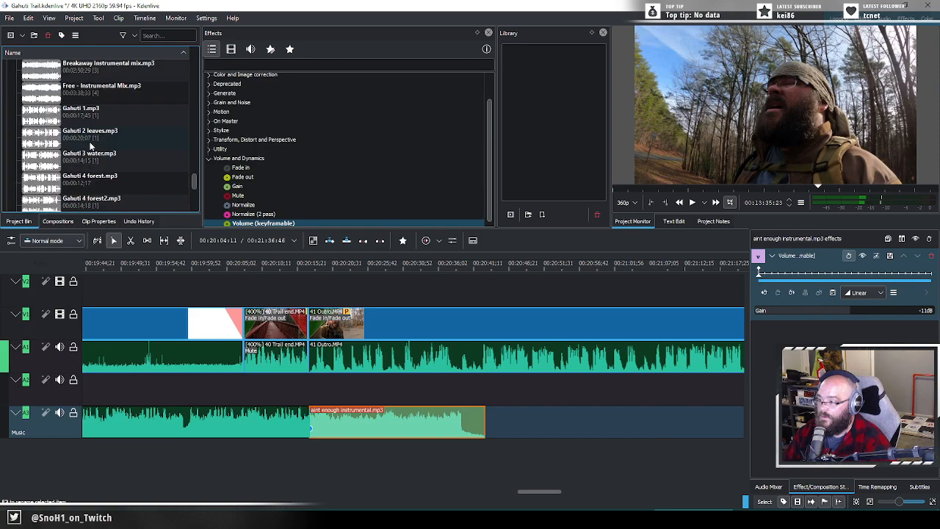
drag(47, 166, 506, 422)
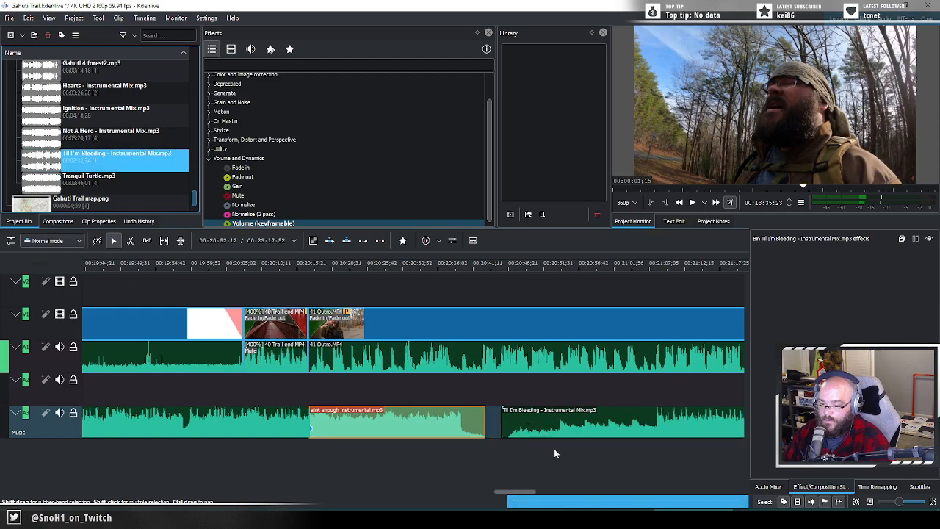
Step: Move Til I'm Bleeding - Instrumental Mix.mp3 against the end of aint enough instrumental.mp3 and cut off everything past the end of 41 Outro.MP4
drag(514, 490, 530, 496)
drag(380, 425, 365, 427)
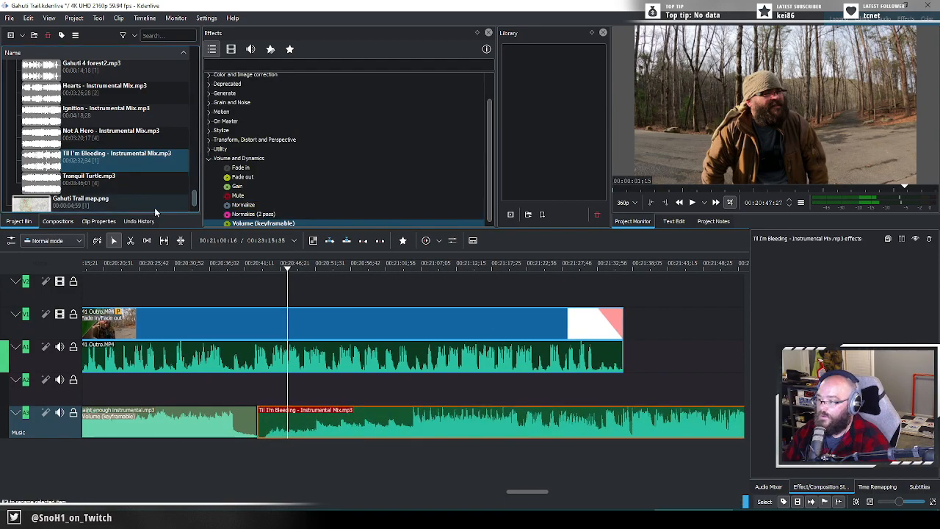
click(131, 240)
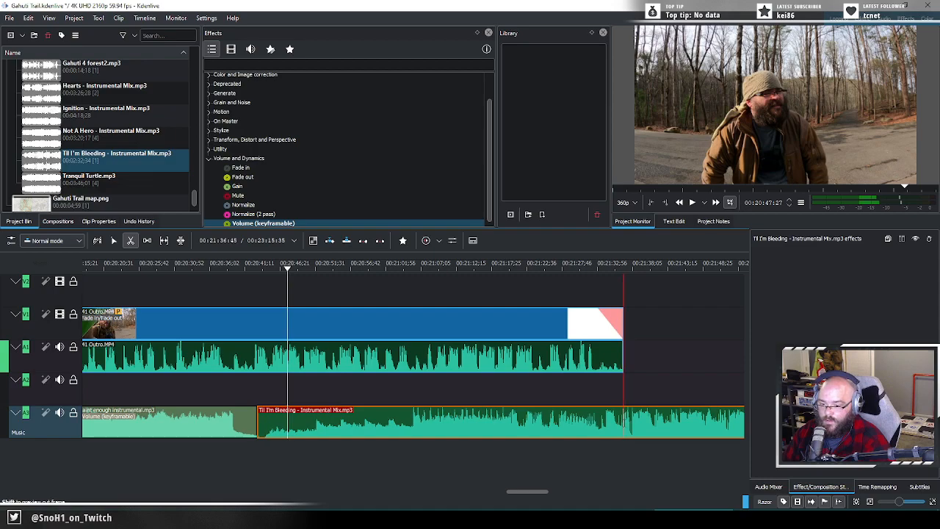
click(624, 425)
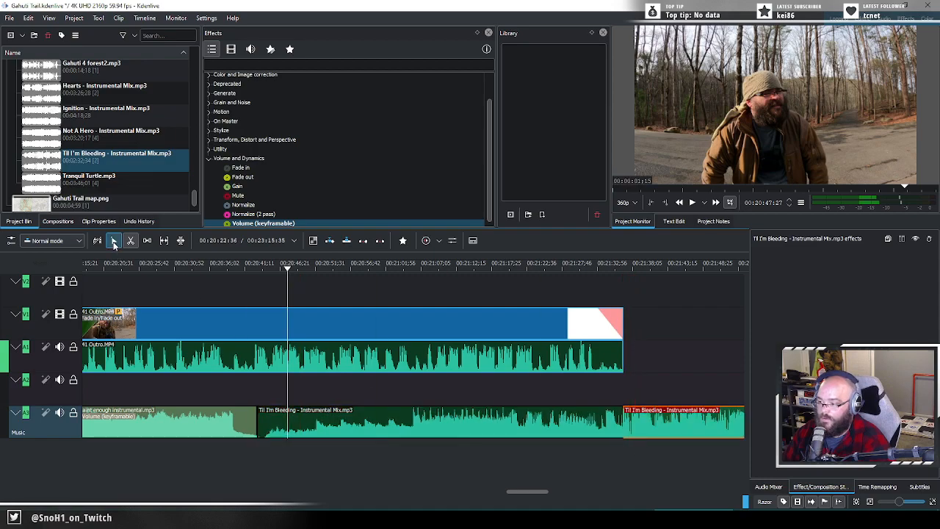
click(114, 243)
key(Delete)
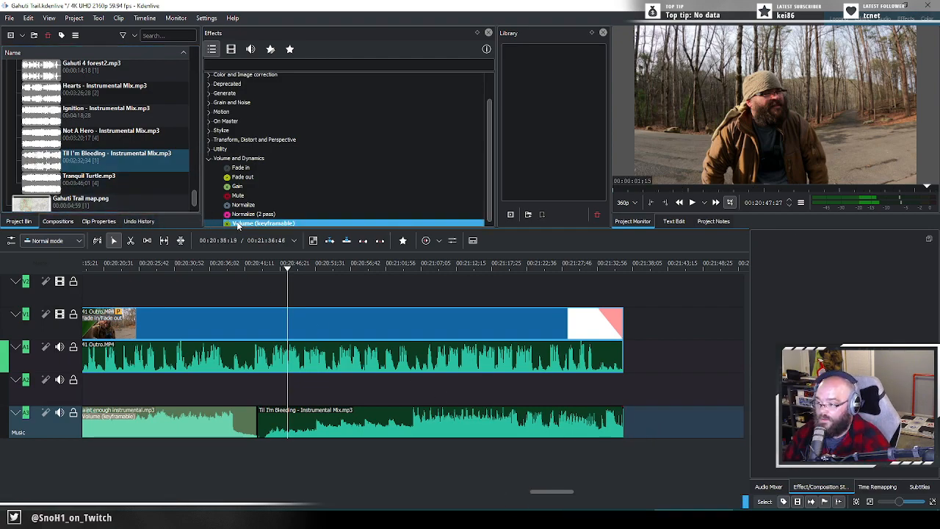
Step: Add Volume (keyframable) with -11 dB gain to the Til I'm Bleeding clip and play back from shortly before that clip starts
drag(366, 423, 366, 423)
click(374, 426)
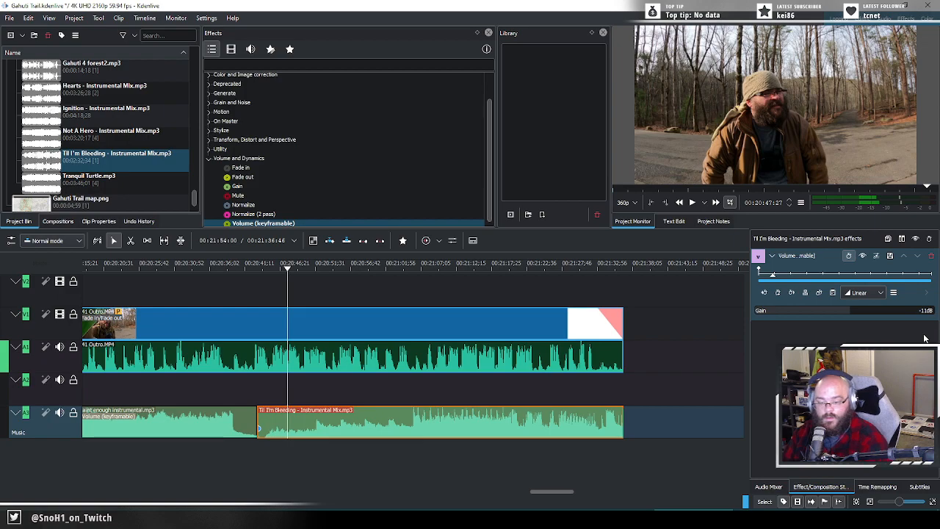
click(244, 470)
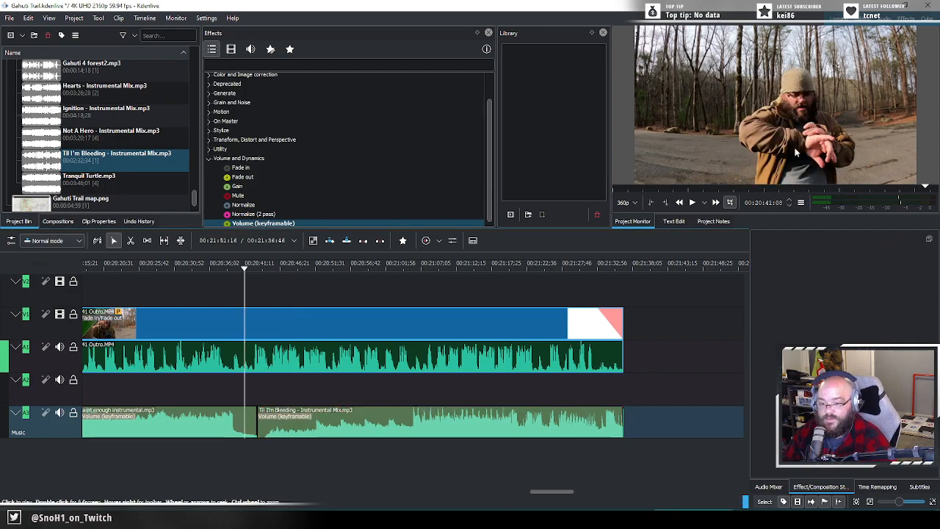
click(692, 203)
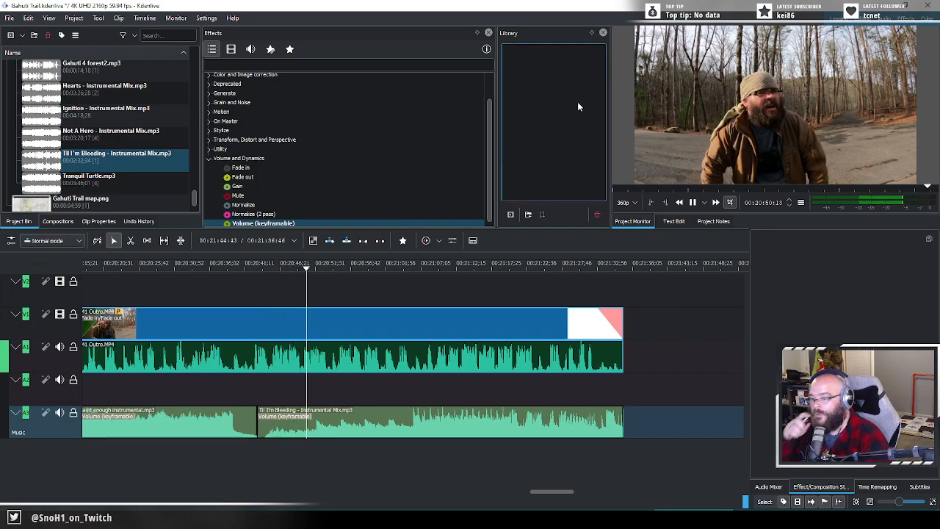
Step: Close the Library panel and look through the project monitor's overlay and display options, pausing the playback
click(603, 32)
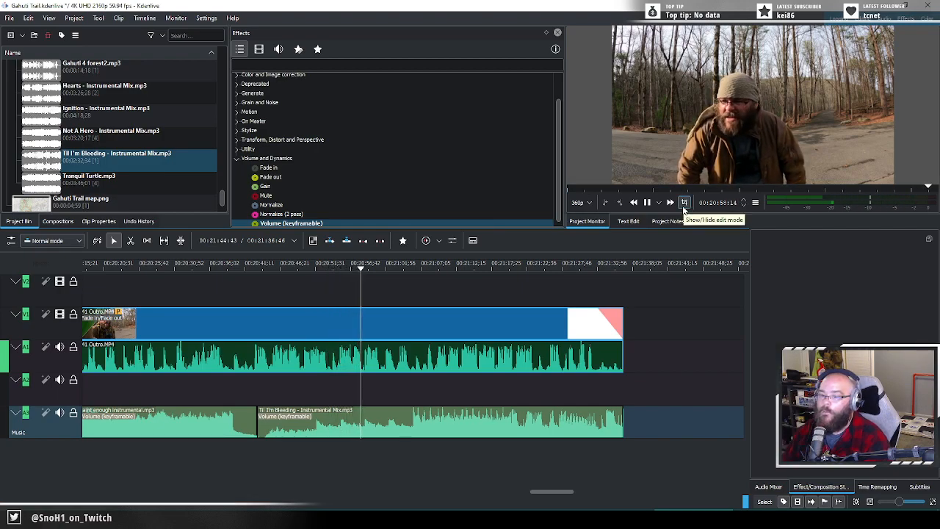
right_click(656, 136)
mouse_move(723, 241)
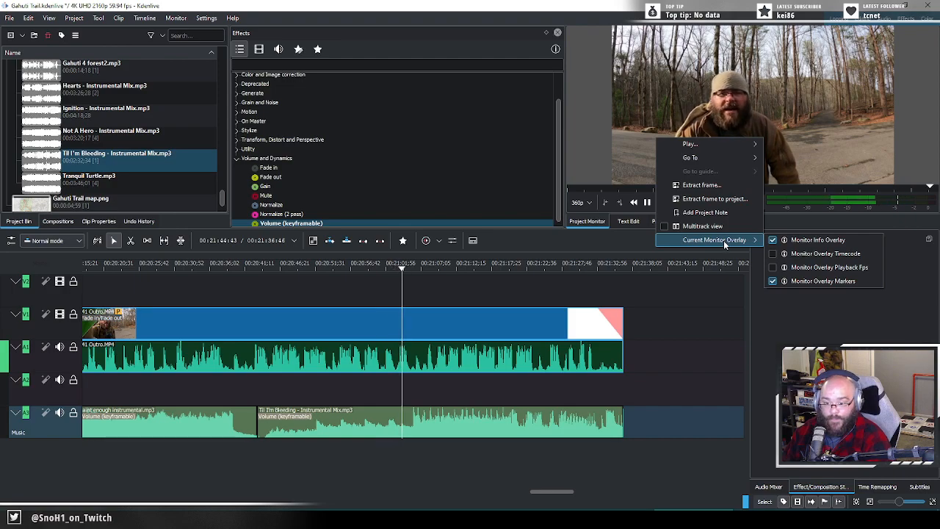
click(617, 241)
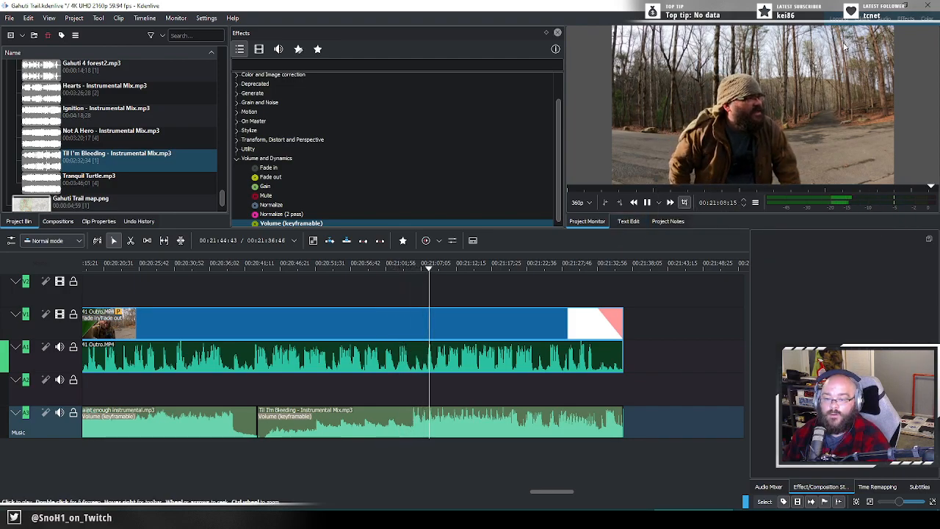
right_click(844, 107)
mouse_move(868, 118)
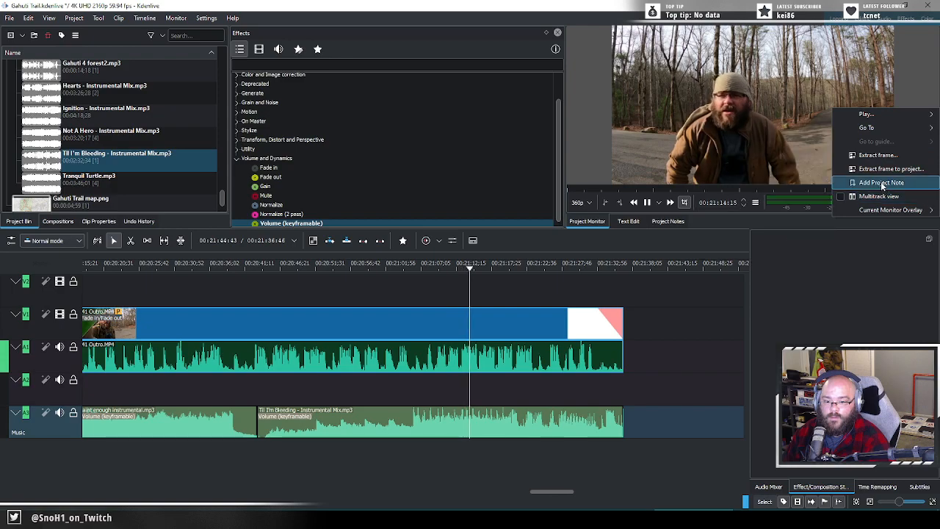
mouse_move(881, 213)
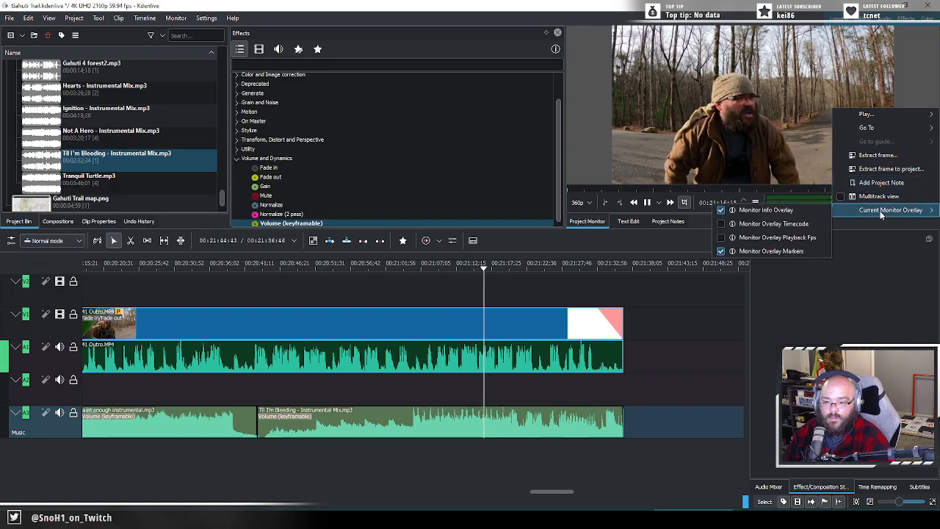
click(624, 241)
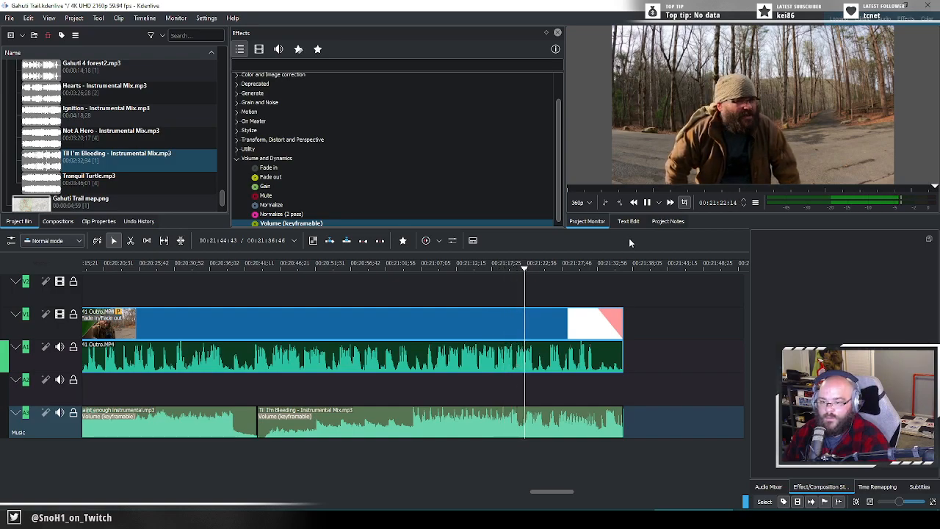
click(649, 205)
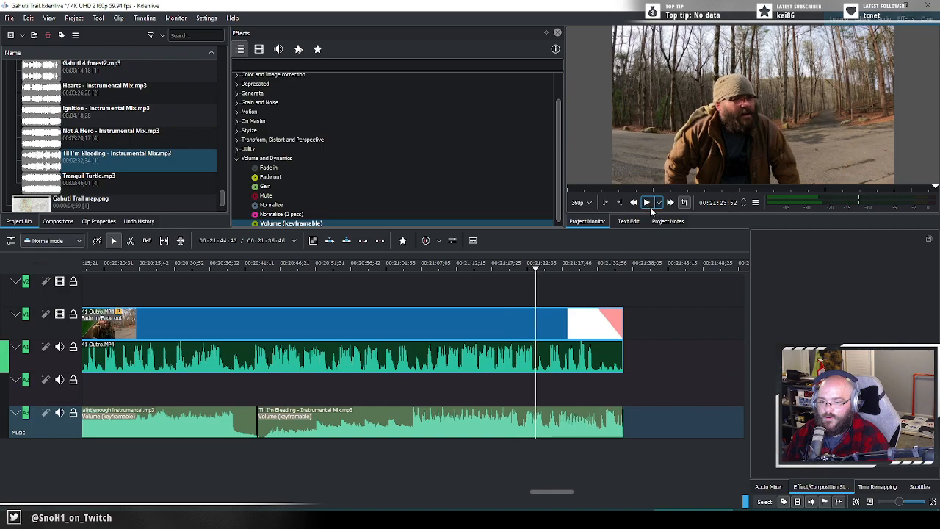
click(754, 205)
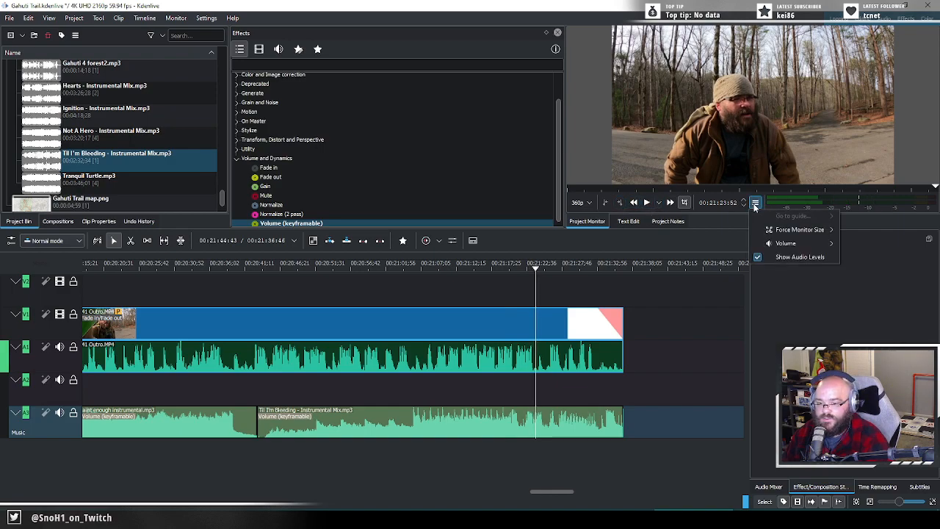
click(754, 205)
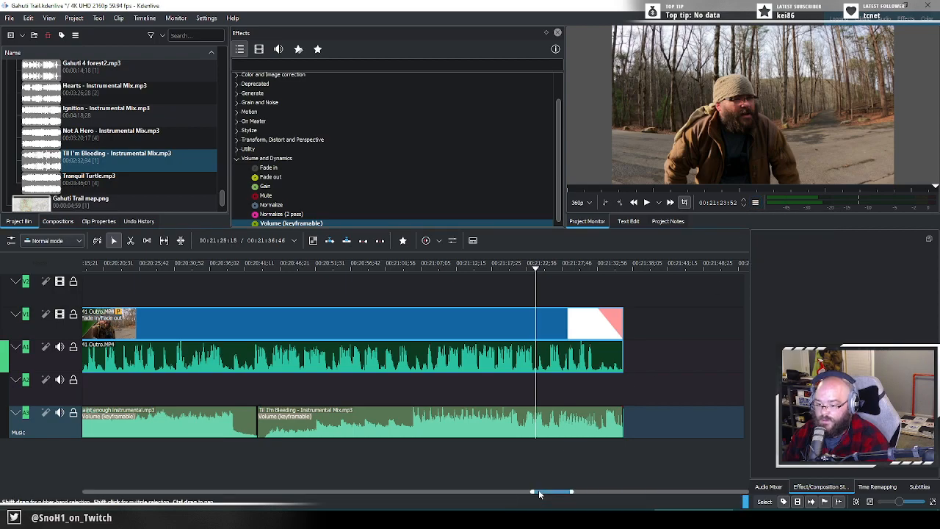
Step: Play from the end of 36 Stop 11.MP4 into 37 stop 11 b roll.MP4 and add the Mute effect to the b roll clip
drag(539, 491, 496, 491)
click(267, 469)
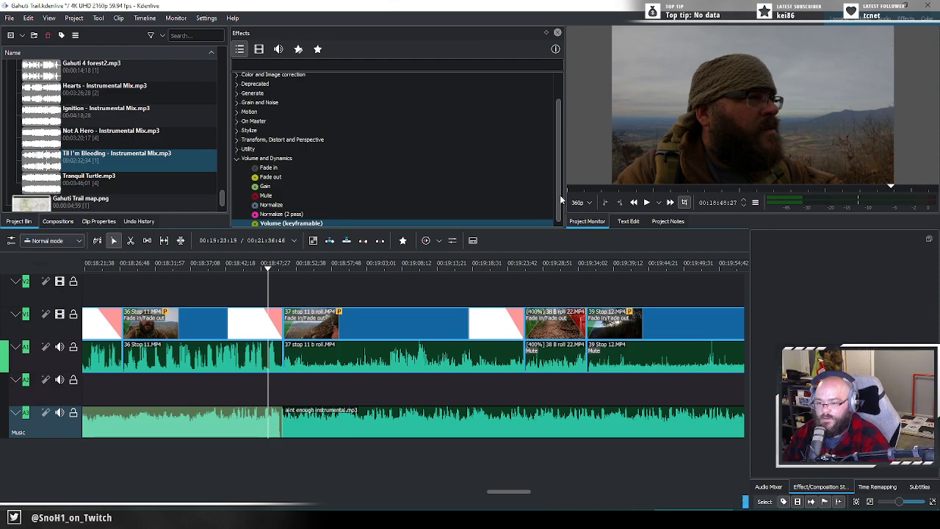
click(645, 208)
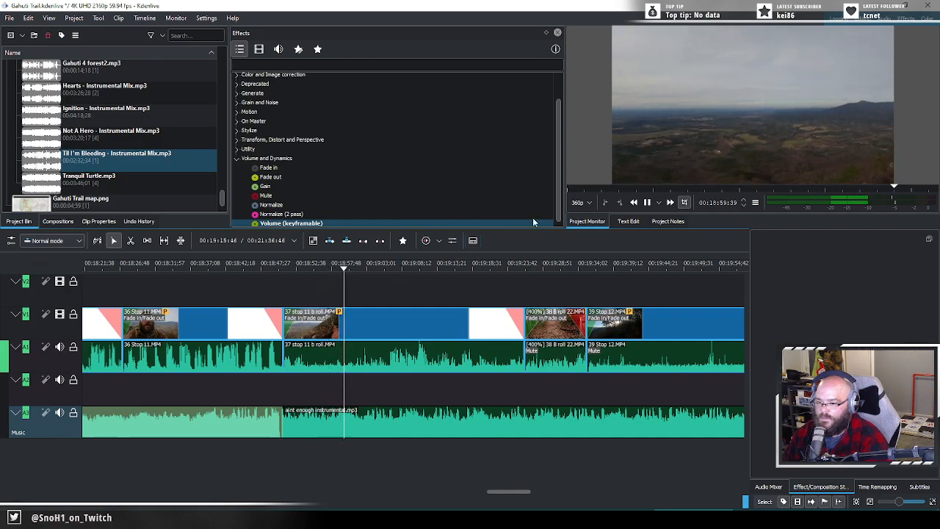
click(646, 202)
click(326, 360)
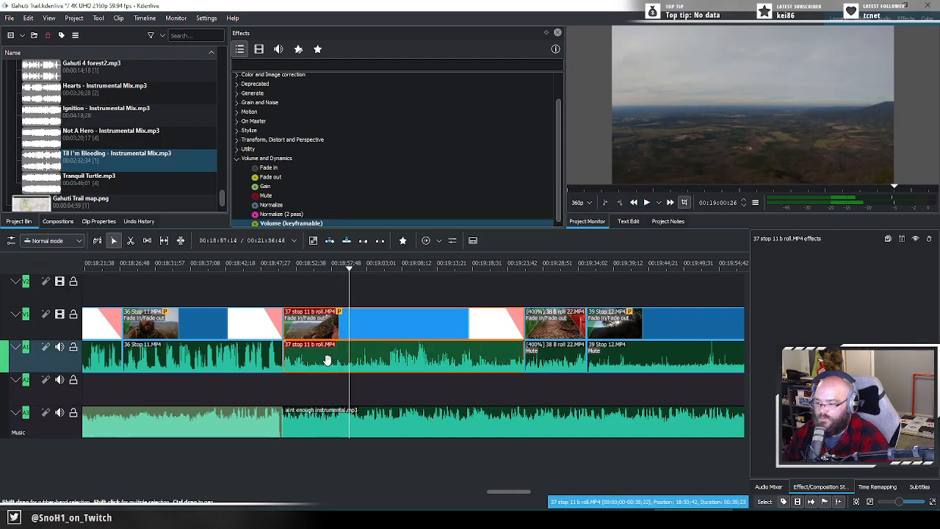
drag(266, 195, 290, 218)
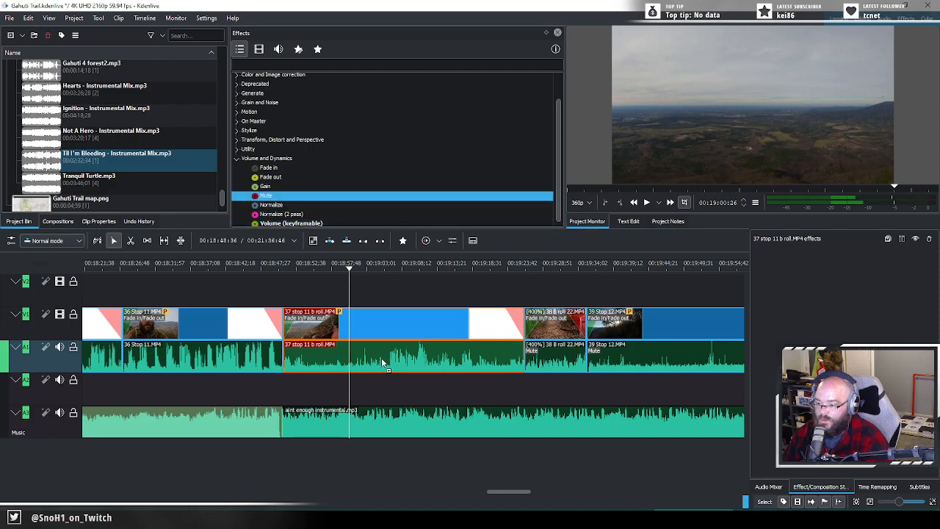
drag(382, 362, 382, 362)
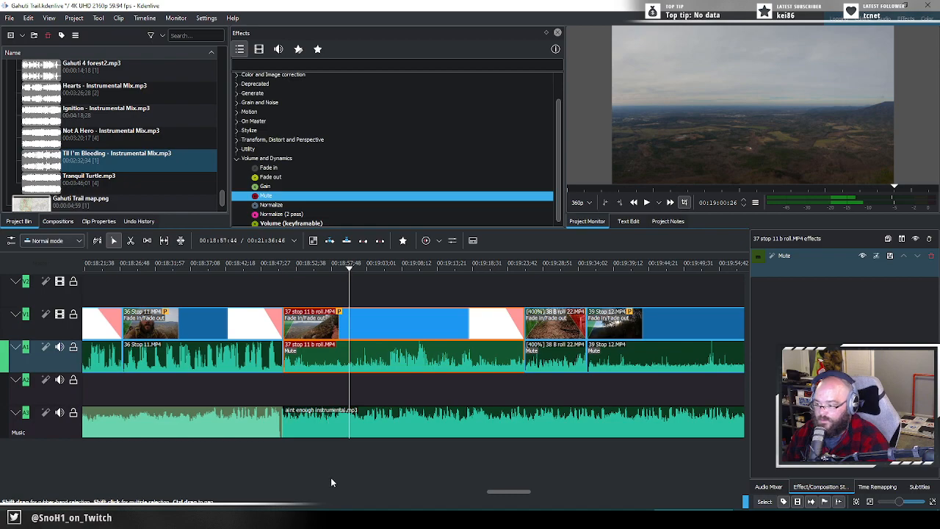
Step: Go back to the start of the timeline and check the monitor's available preview resolutions
drag(509, 491, 86, 490)
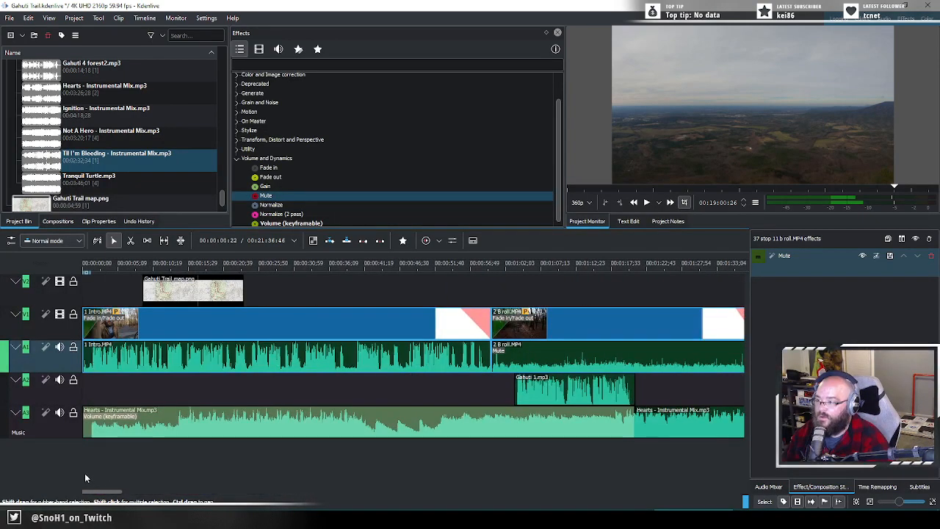
click(180, 19)
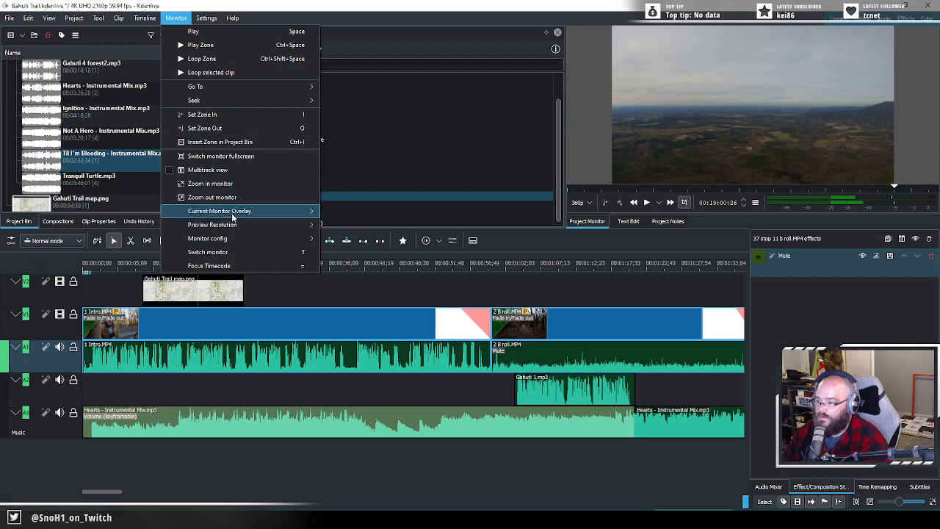
mouse_move(238, 230)
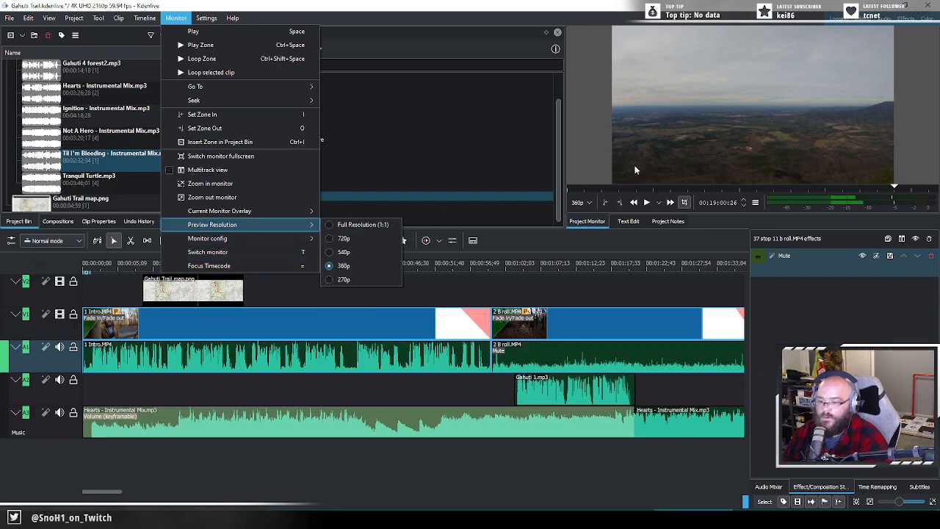
click(730, 224)
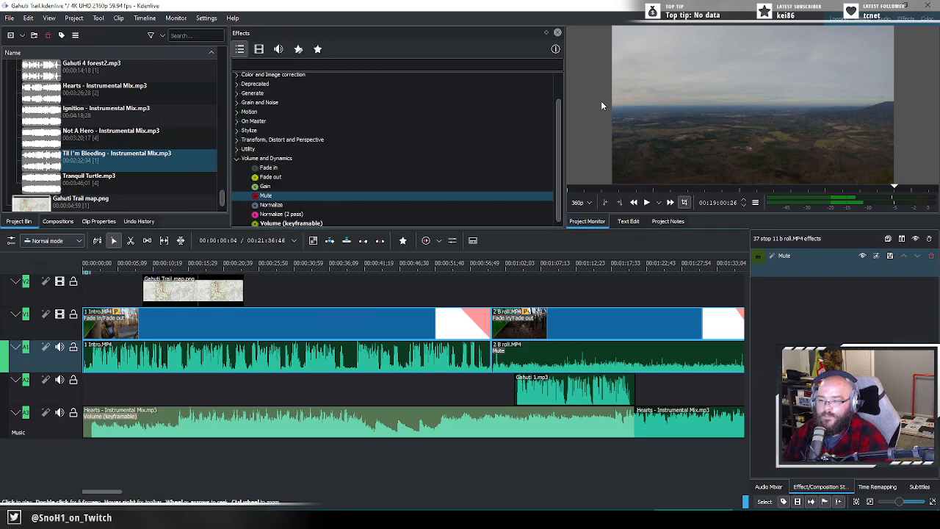
Step: Enlarge the project monitor by narrowing the Effects panel and reducing the height of the timeline area
drag(565, 138, 311, 137)
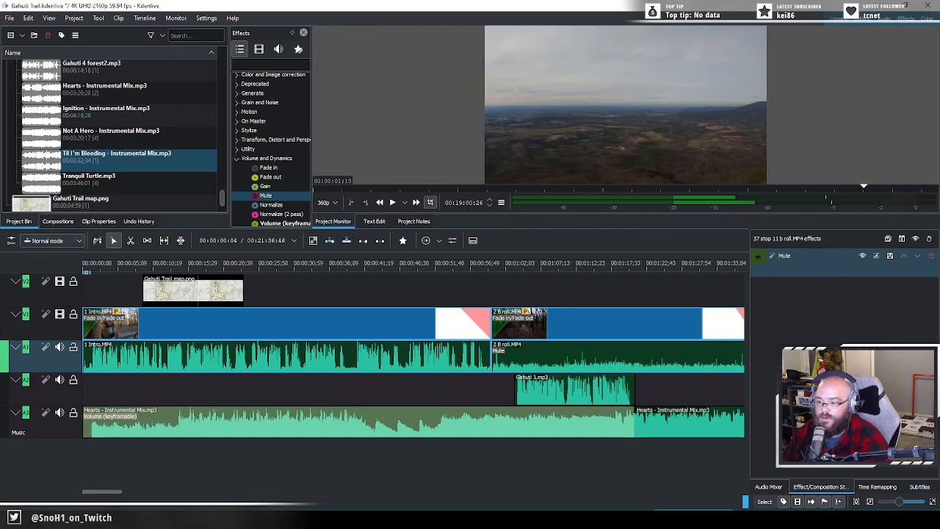
drag(473, 230, 402, 445)
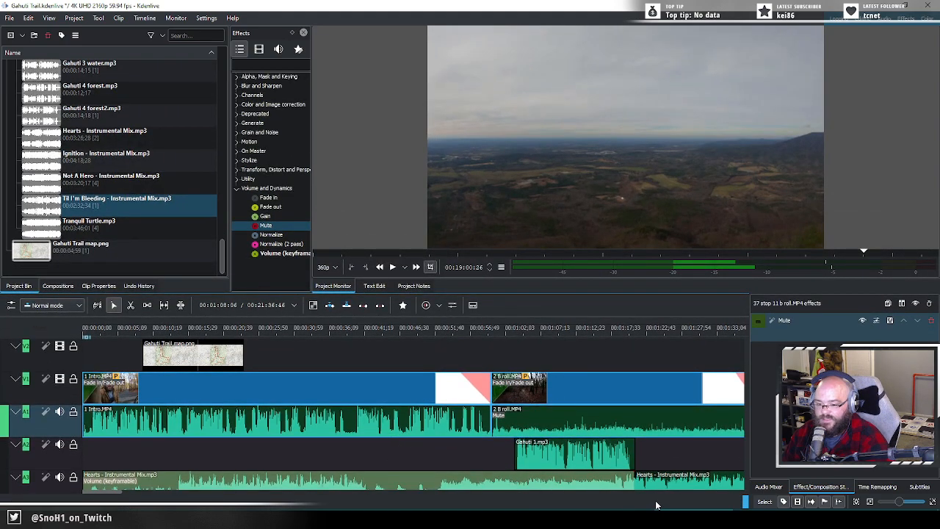
scroll(242, 448, down, 3)
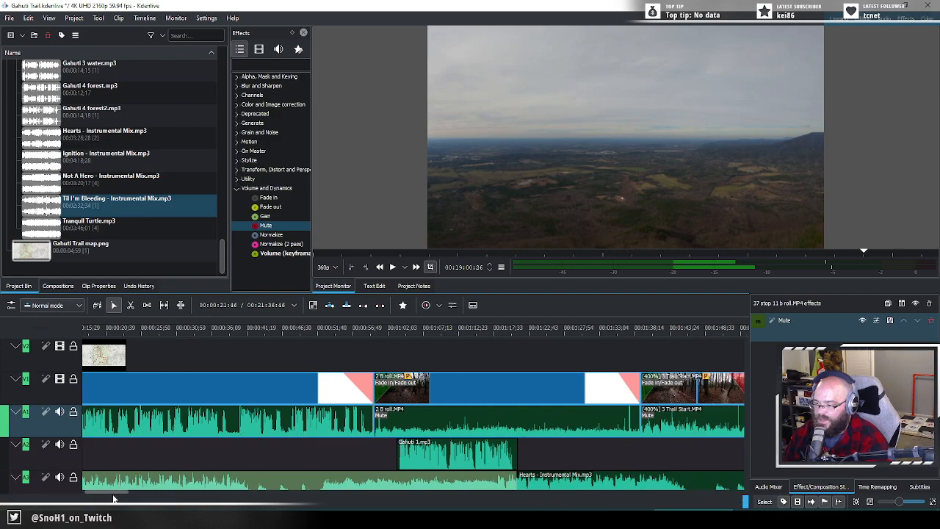
scroll(107, 496, up, 3)
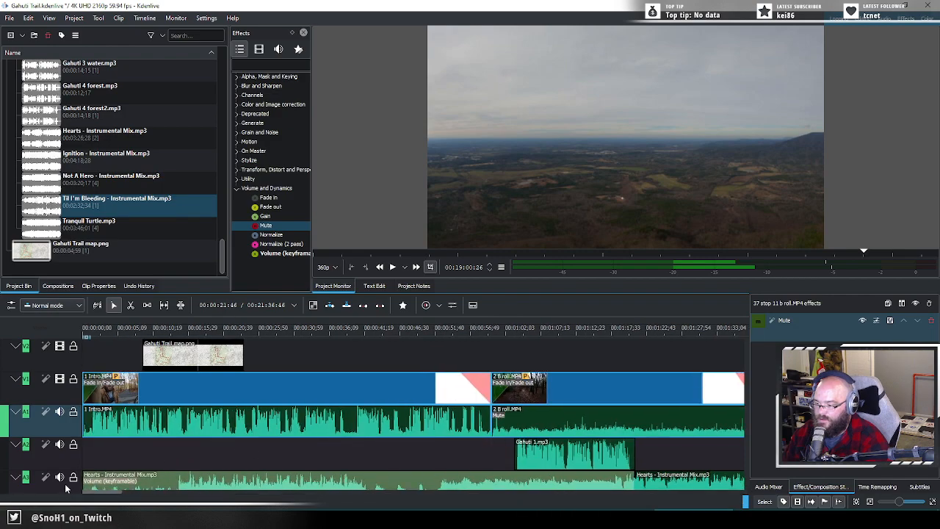
Step: Set the project monitor's preview resolution to 540p and play the video from the very beginning
click(84, 363)
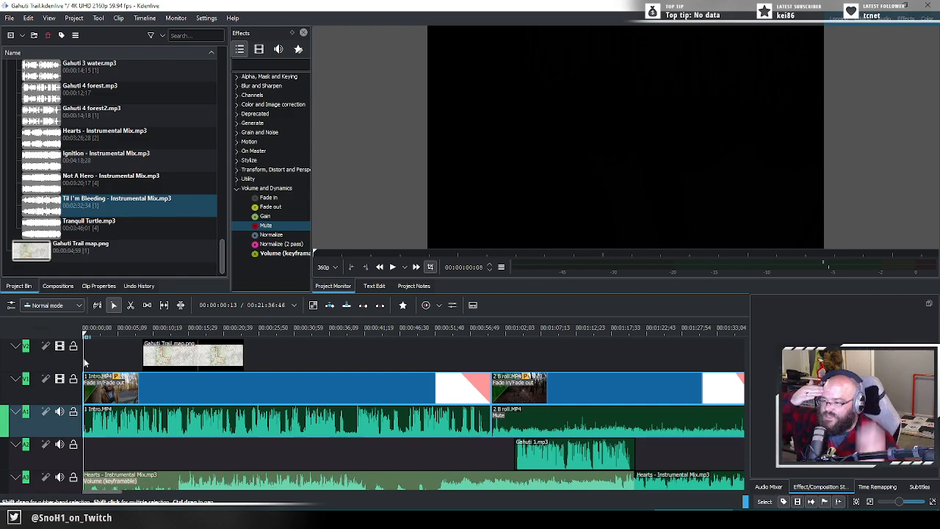
click(326, 266)
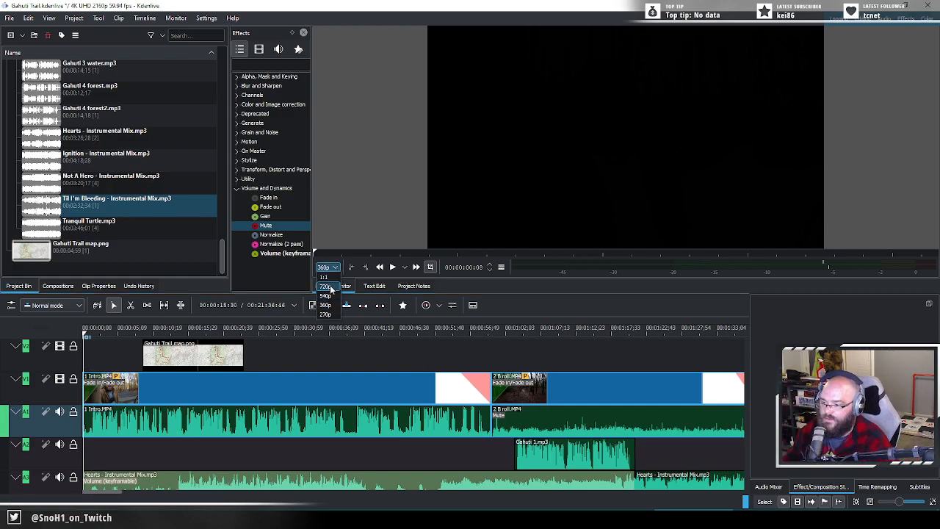
click(325, 295)
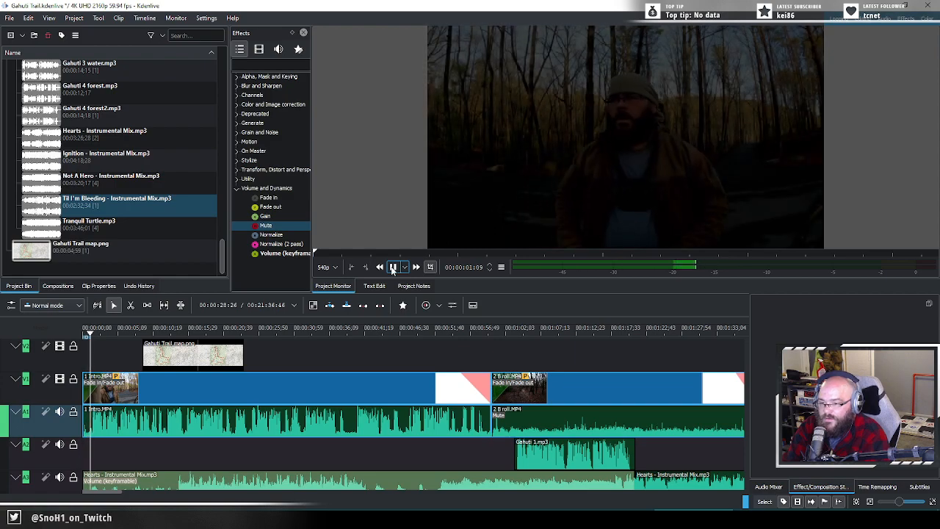
click(392, 267)
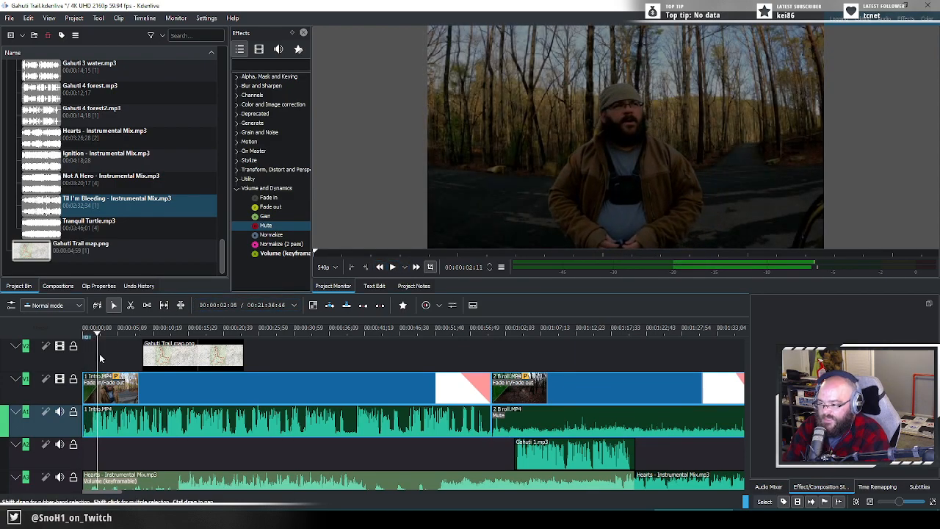
key(Home)
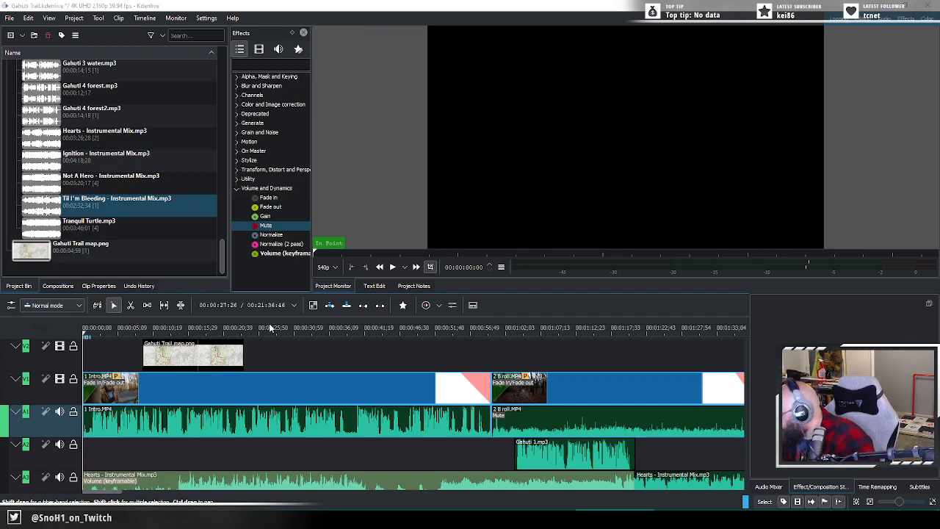
click(393, 266)
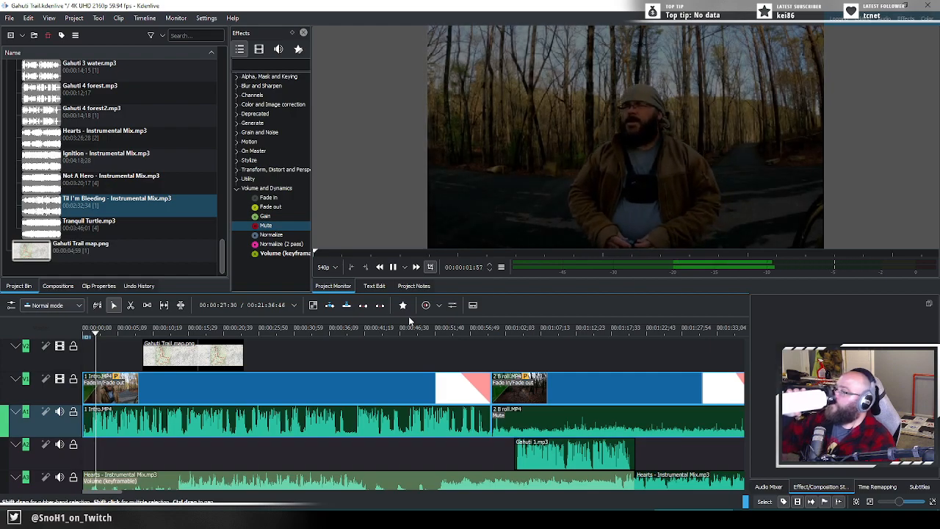
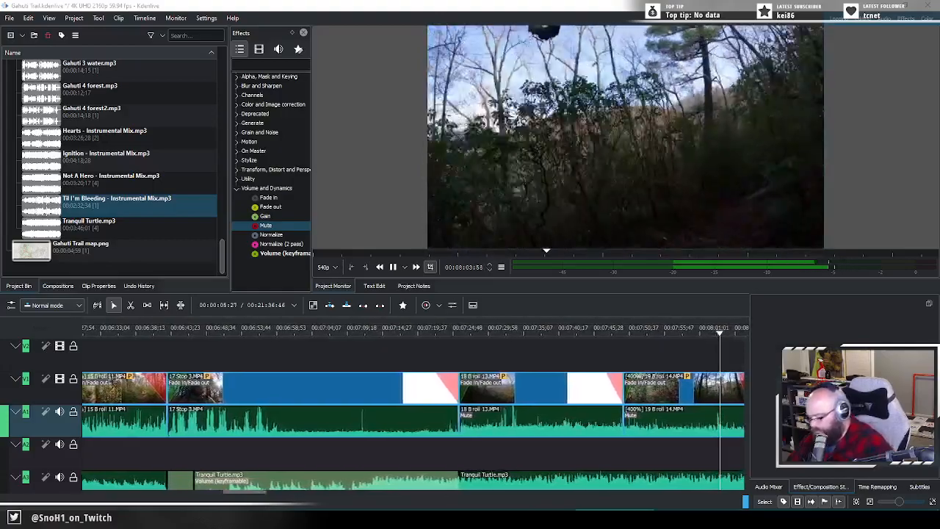
Step: Raise the listening volume during playback, and replay 20 stop 4.MP4 from about 00:08:32
key(XF86AudioRaiseVolume)
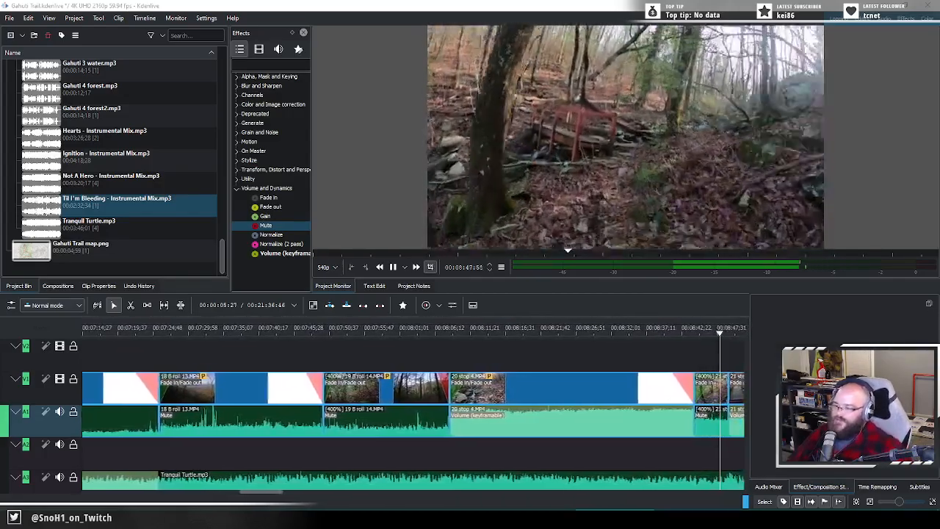
click(394, 268)
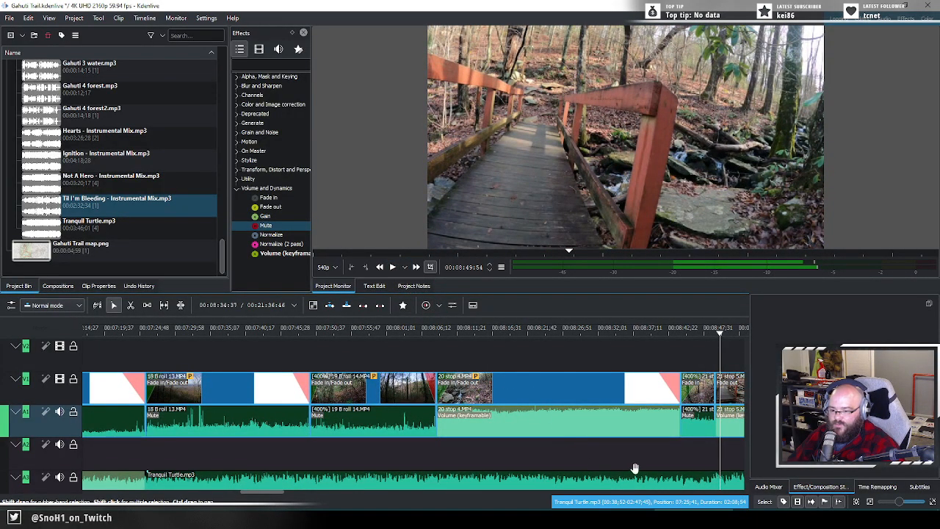
click(665, 454)
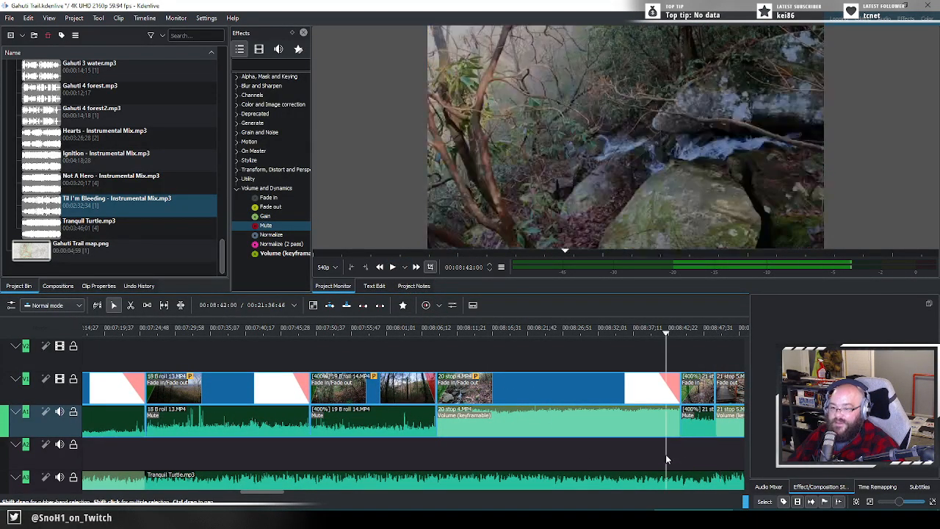
click(603, 459)
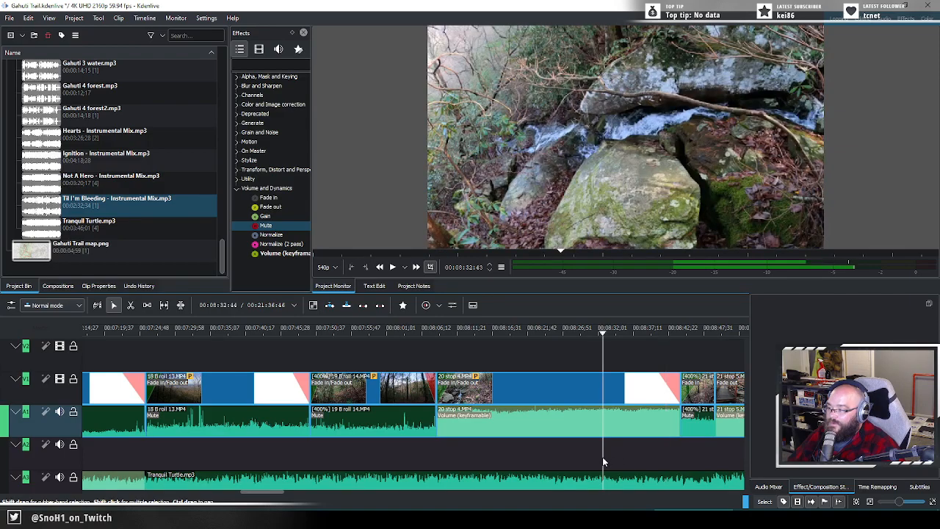
click(392, 267)
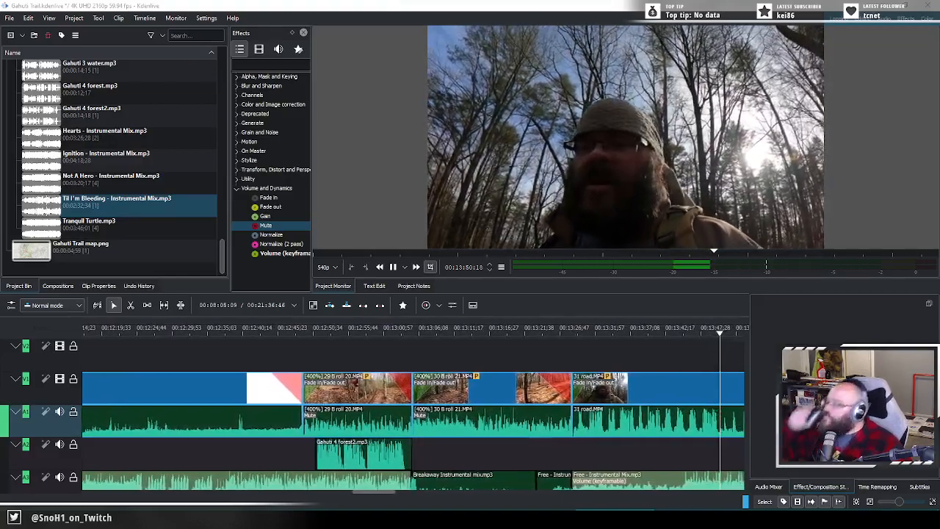
Step: Pause and resume the review in 31 road.MP4, and replay from the start of 32 stairs start.MP4
click(394, 268)
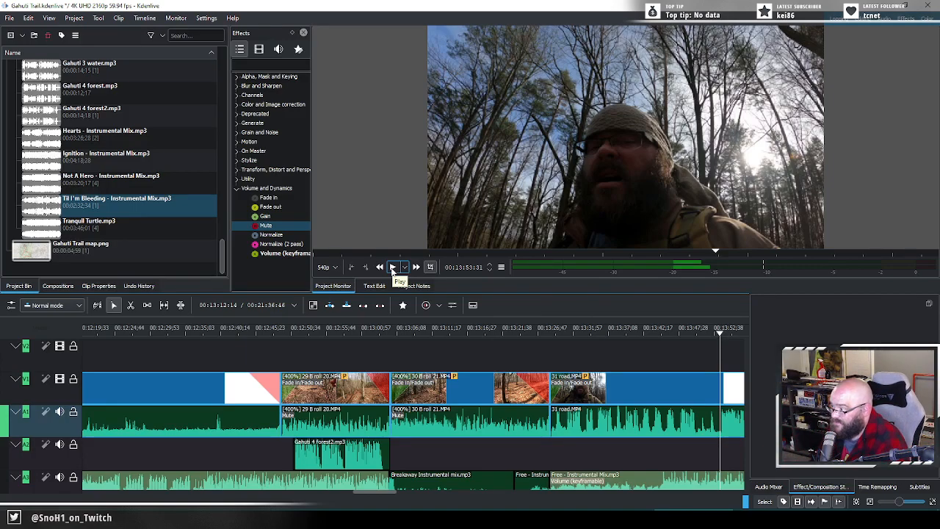
right_click(393, 269)
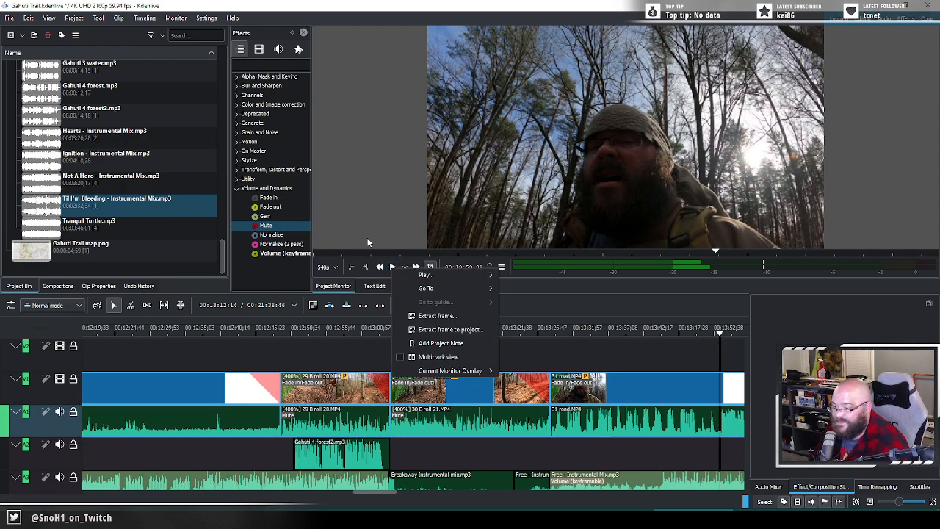
click(565, 302)
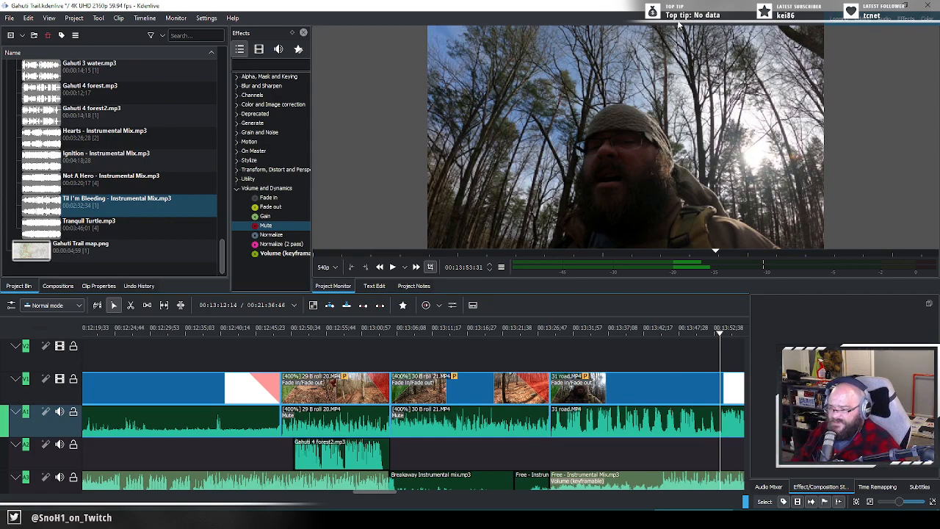
click(389, 268)
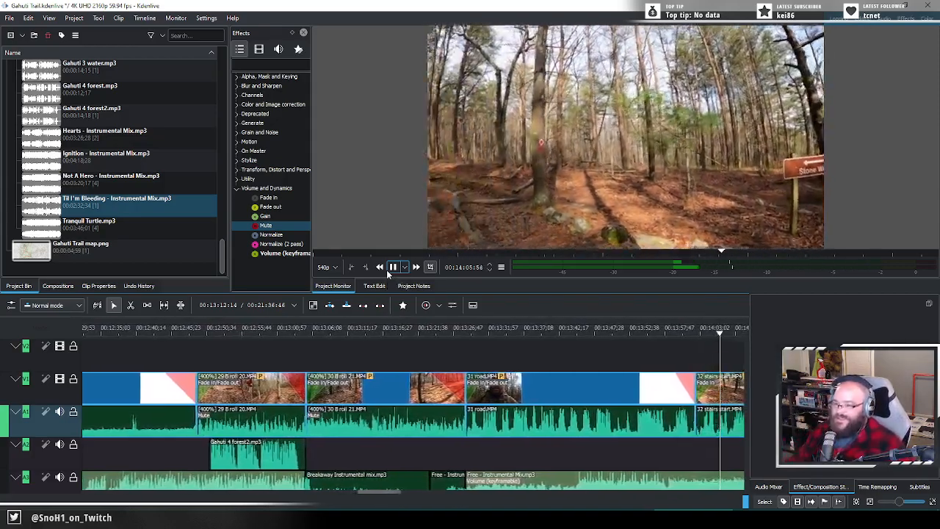
click(391, 267)
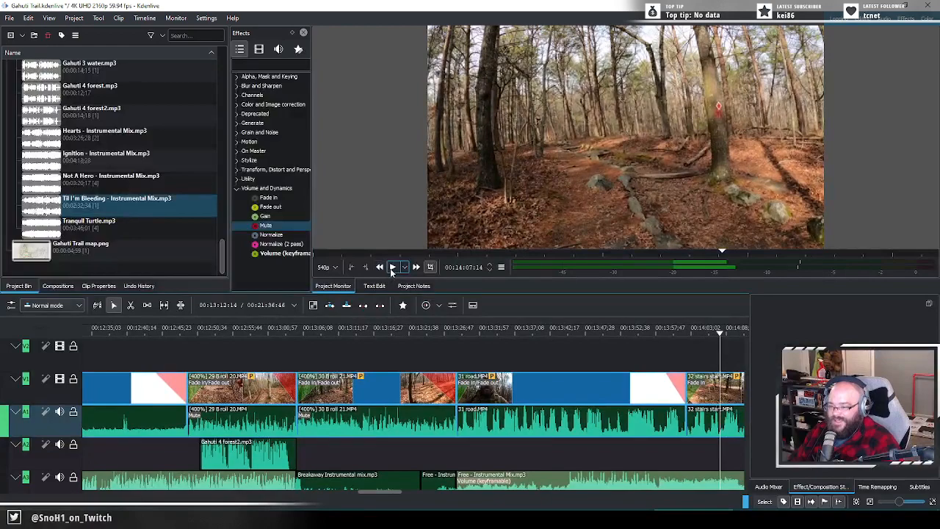
click(686, 462)
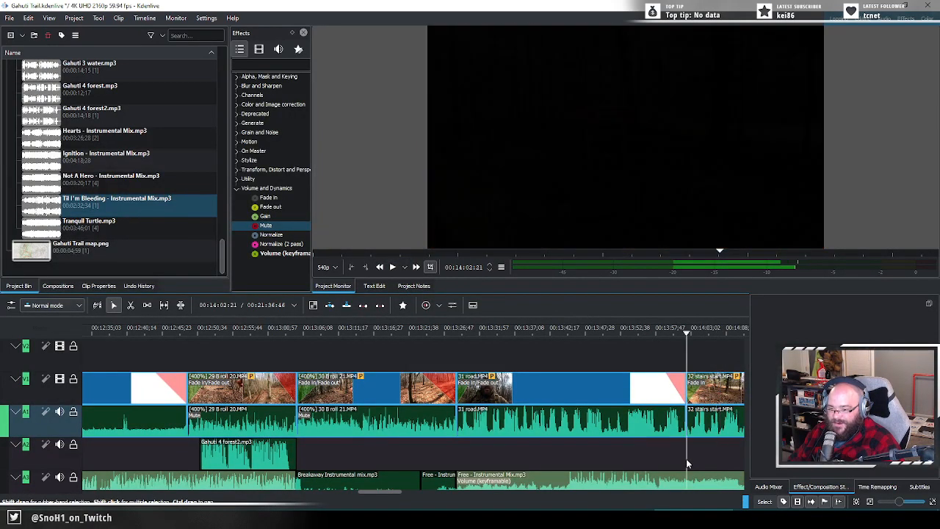
click(392, 267)
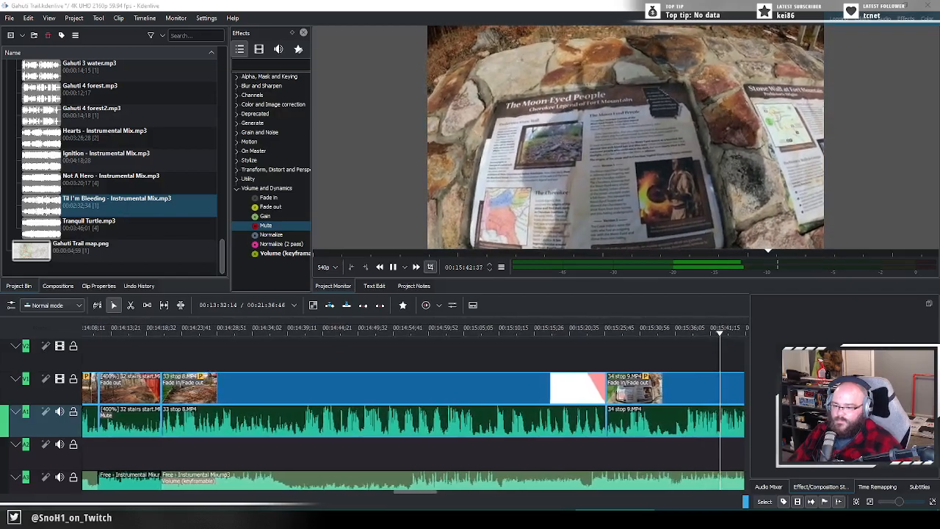
Step: Give the timeline area more height to show the full Music track, and replay the opening of 34 stop 9.MP4
click(393, 268)
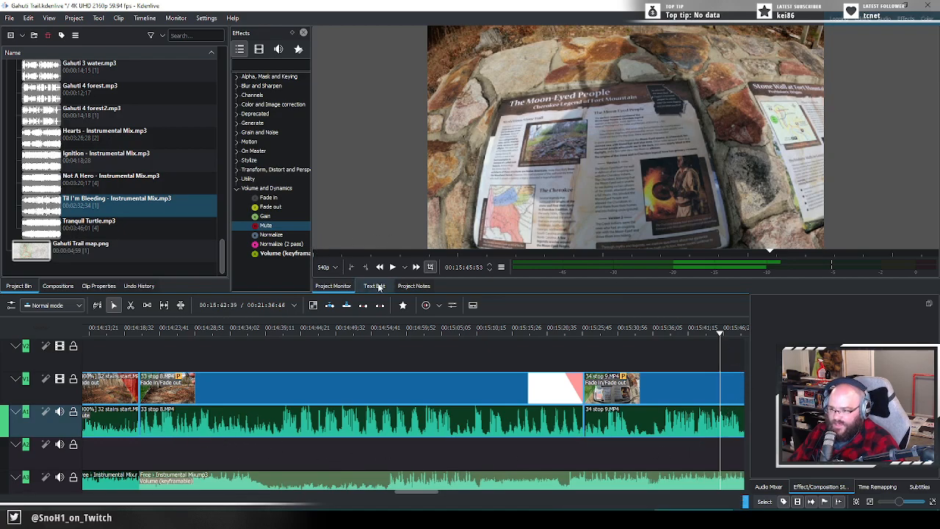
drag(547, 291, 552, 240)
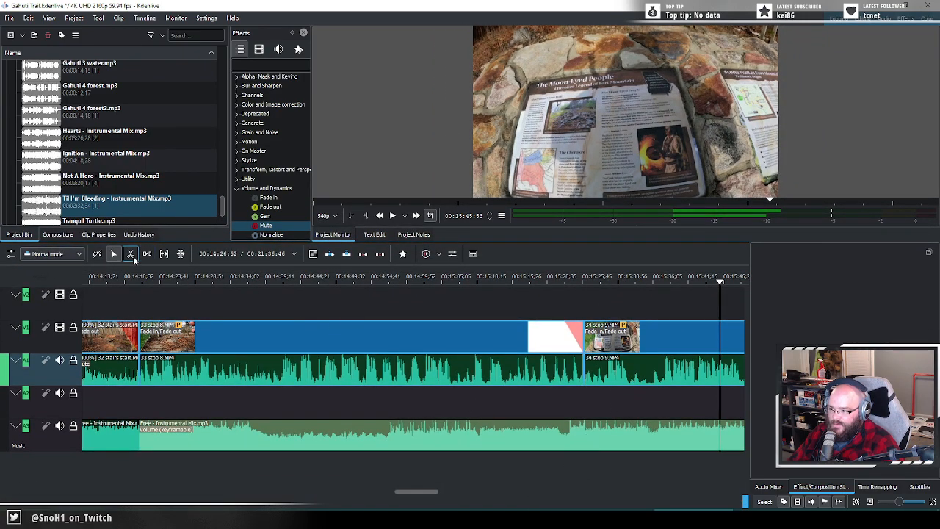
click(585, 491)
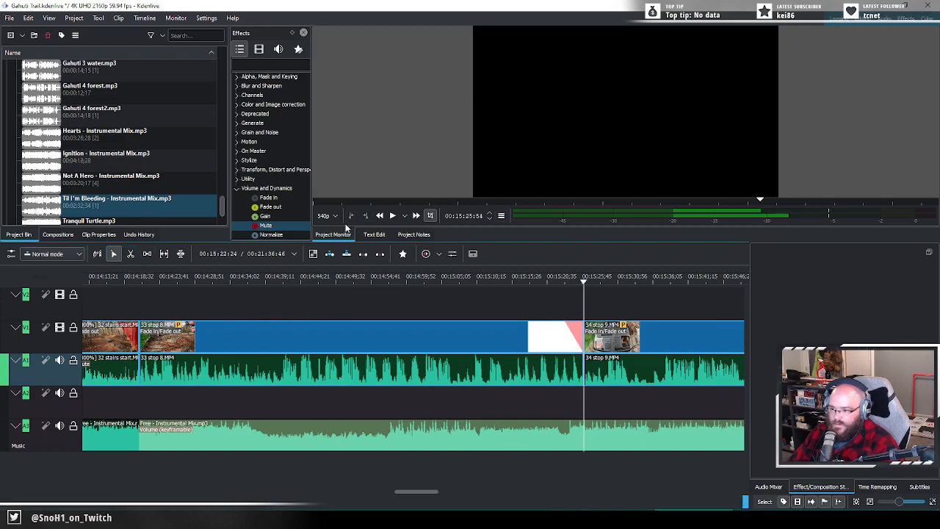
click(390, 215)
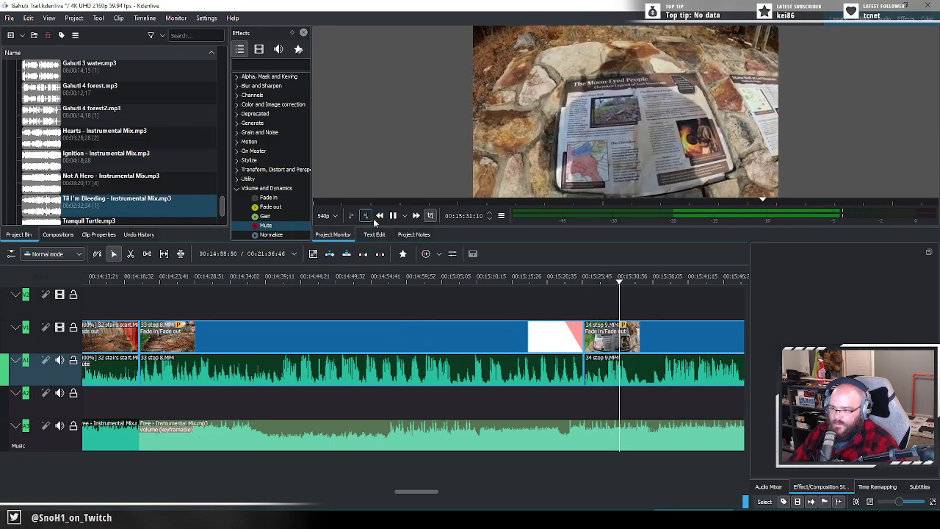
click(392, 216)
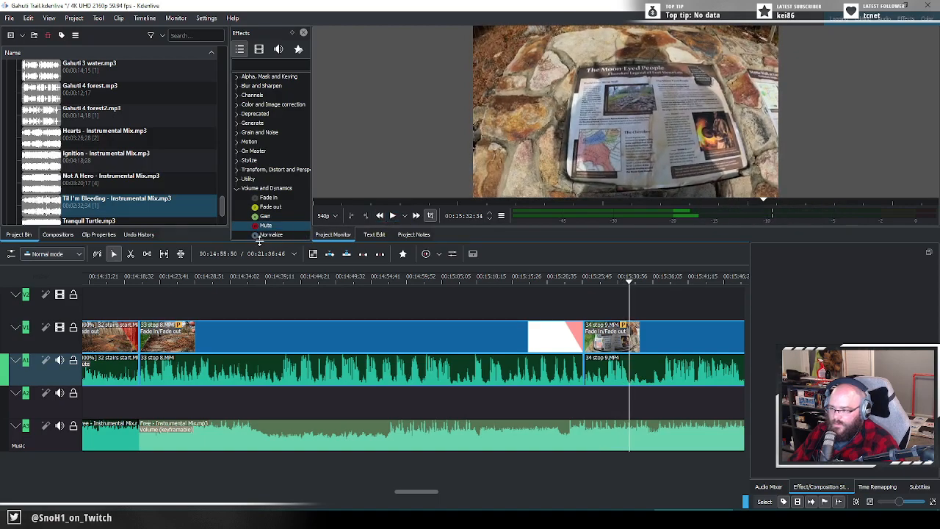
Step: Split Free - Instrumental Mix.mp3 on the Music track at the start of 34 stop 9.MP4 and select the part after the cut
key(x)
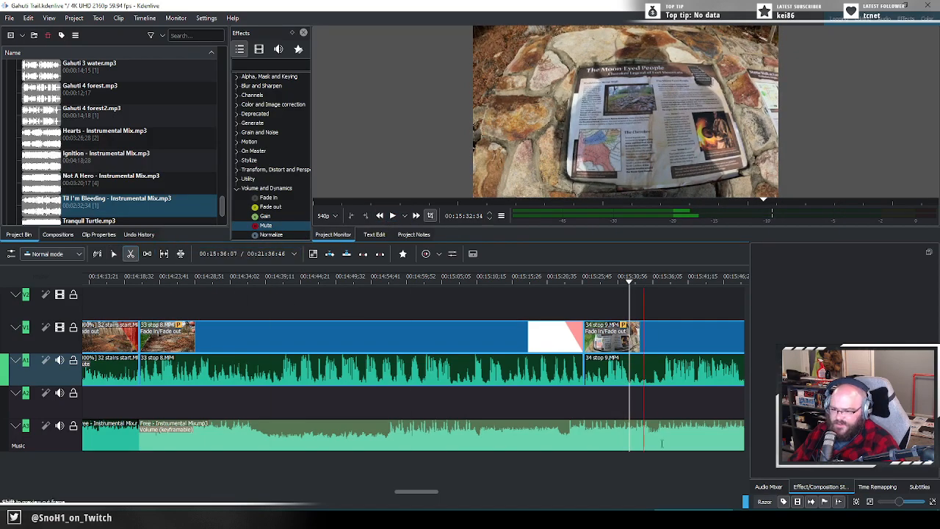
click(584, 449)
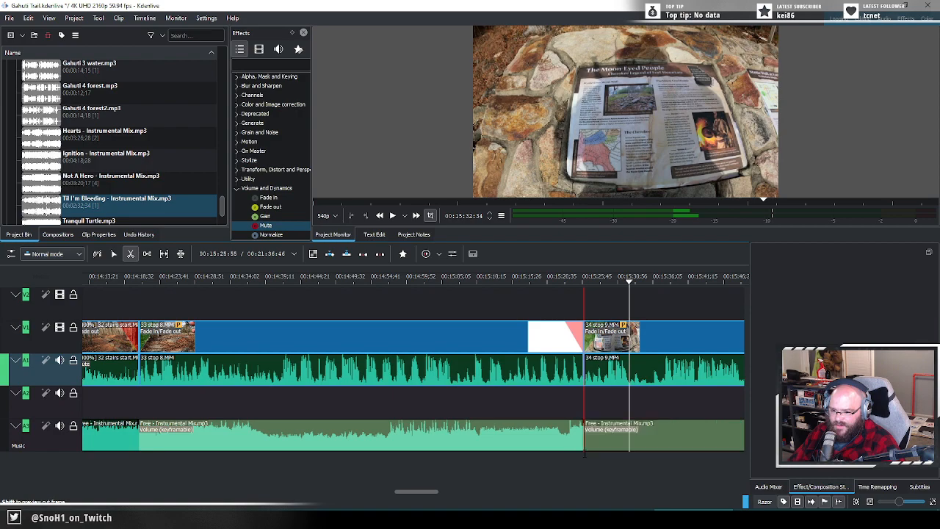
drag(429, 497, 459, 489)
click(461, 482)
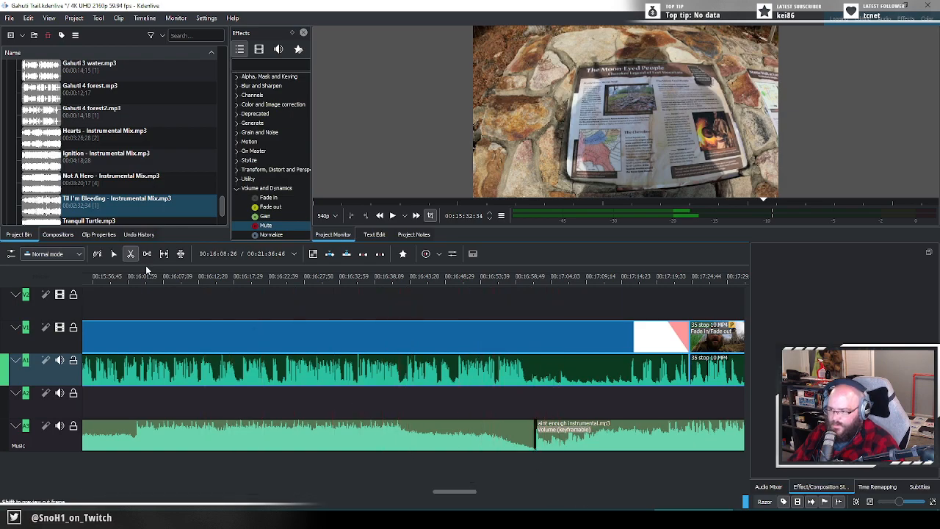
click(114, 255)
click(373, 437)
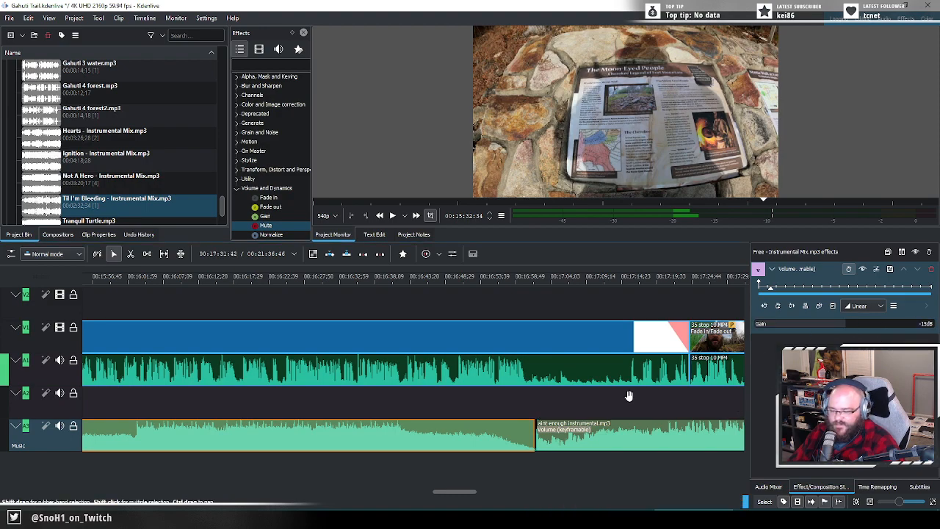
Step: Play the music transition from about 00:15:25, just before the new cut at 34 stop 9.MP4
drag(457, 494, 433, 495)
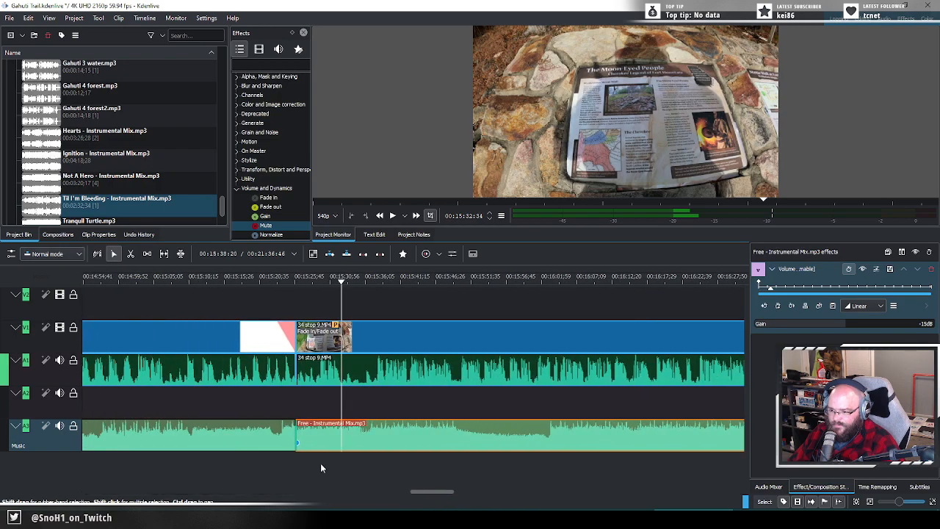
drag(297, 465, 285, 464)
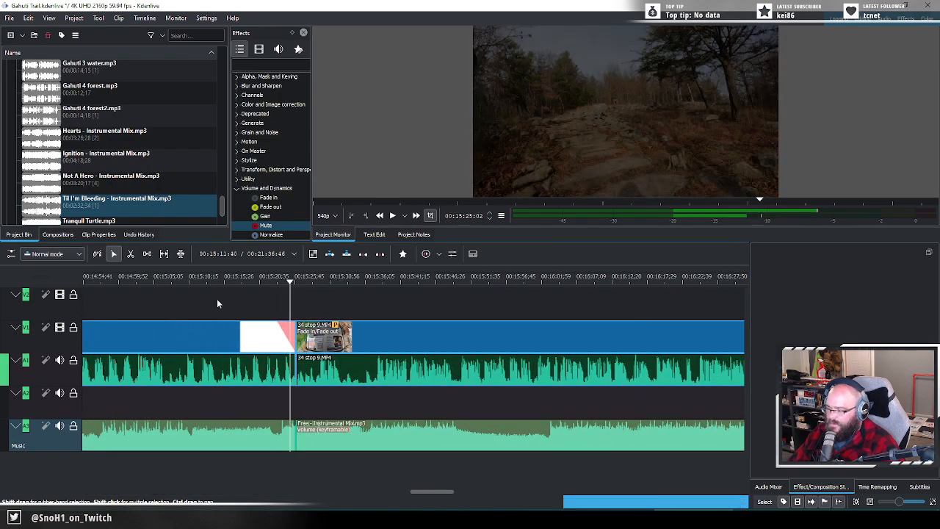
click(392, 216)
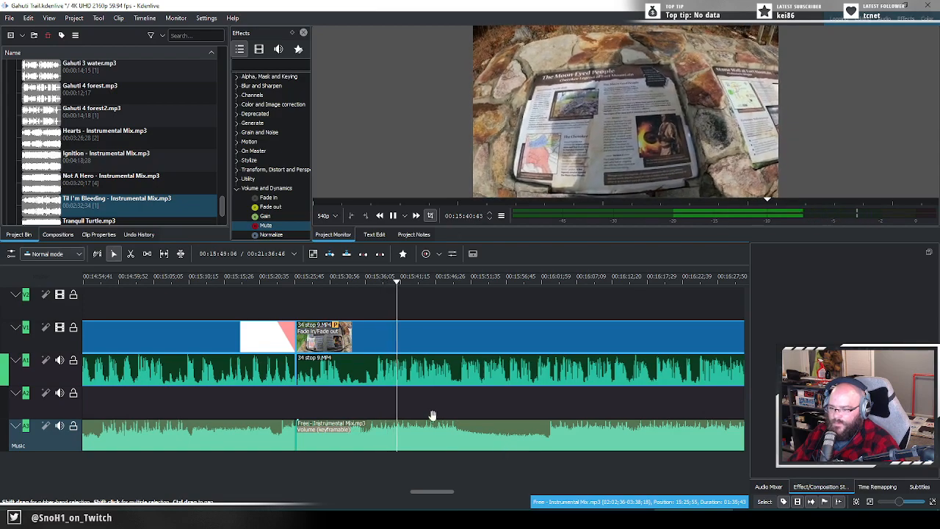
Step: Set the volume gain of the Free - Instrumental Mix.mp3 part under 34 stop 9.MP4 to -20 dB and enlarge the project monitor
click(483, 426)
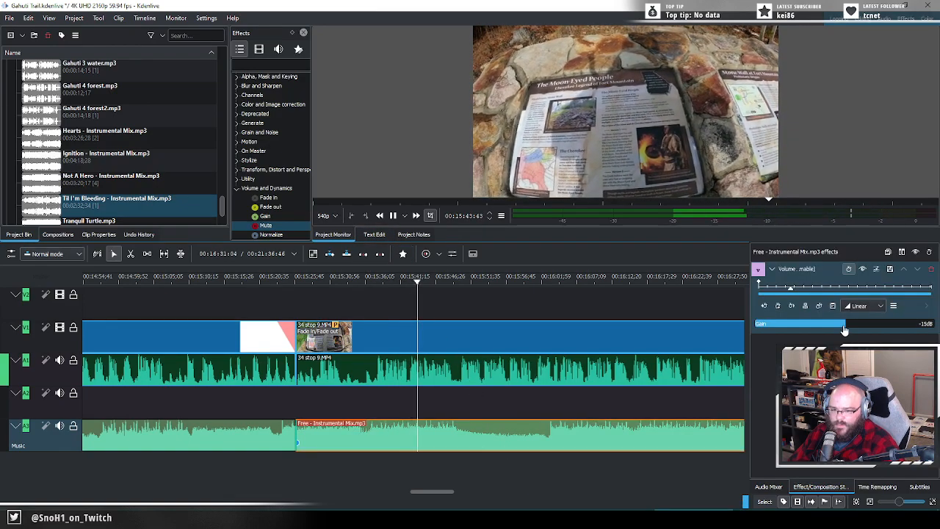
drag(844, 330, 842, 329)
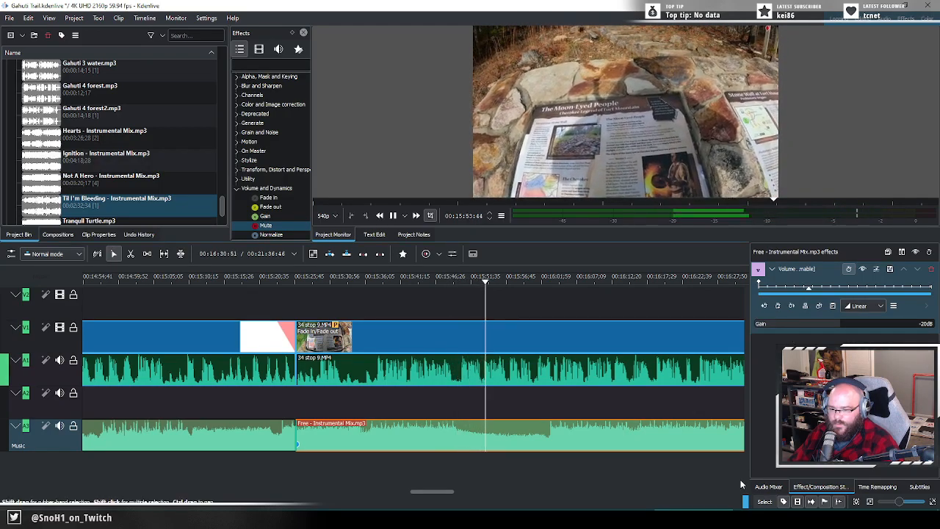
click(768, 491)
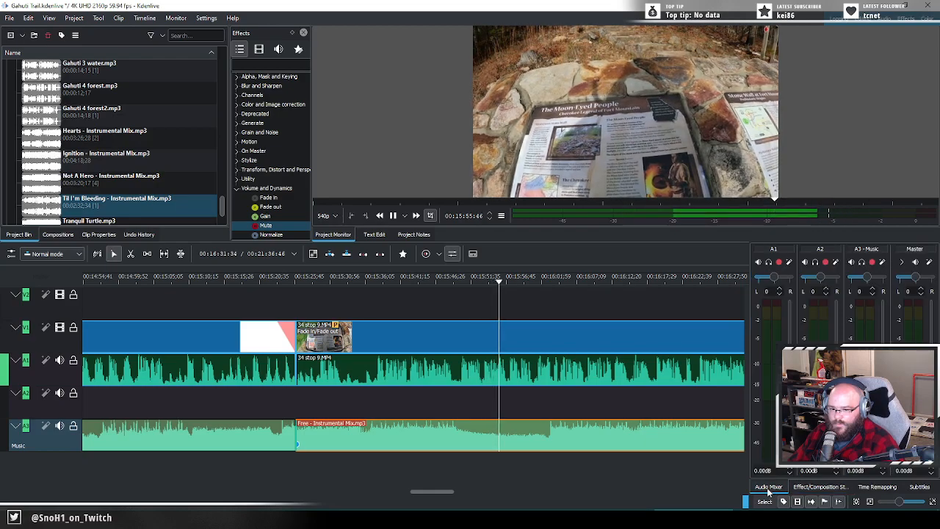
click(802, 488)
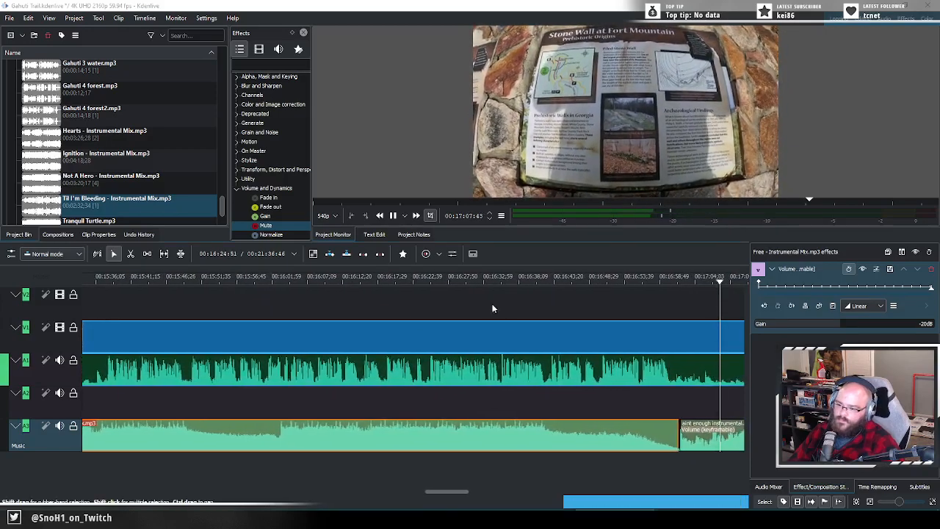
drag(530, 243, 495, 380)
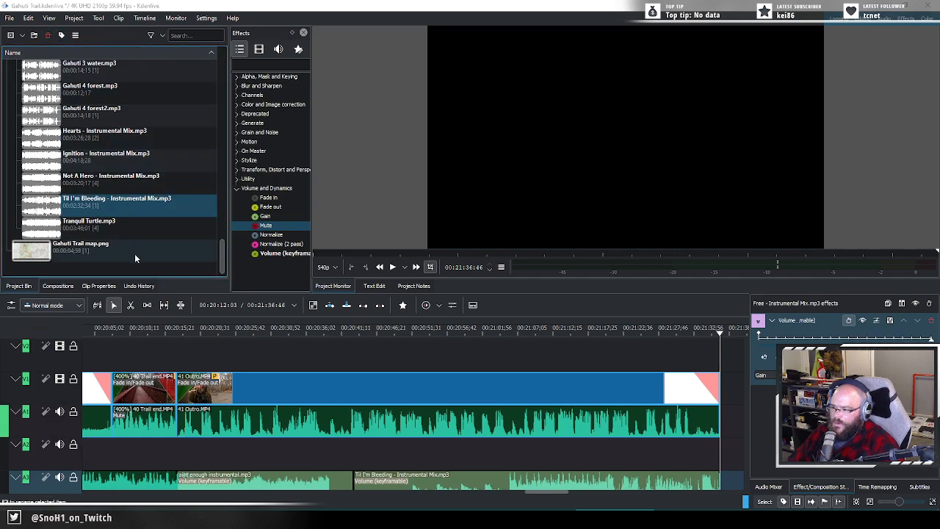
Step: Widen the Effects panel and increase the timeline area's height to show the whole Music track under 41 Outro.MP4
scroll(578, 427, down, 2)
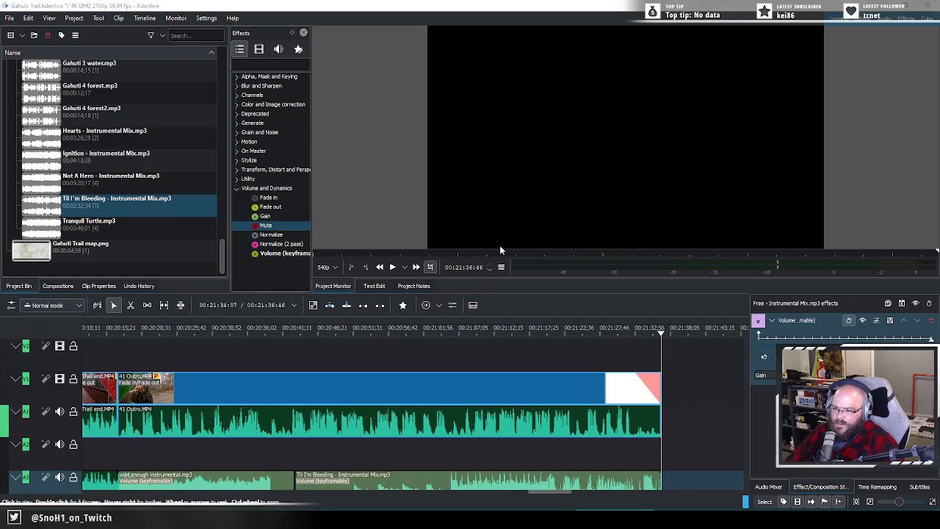
drag(311, 237, 467, 250)
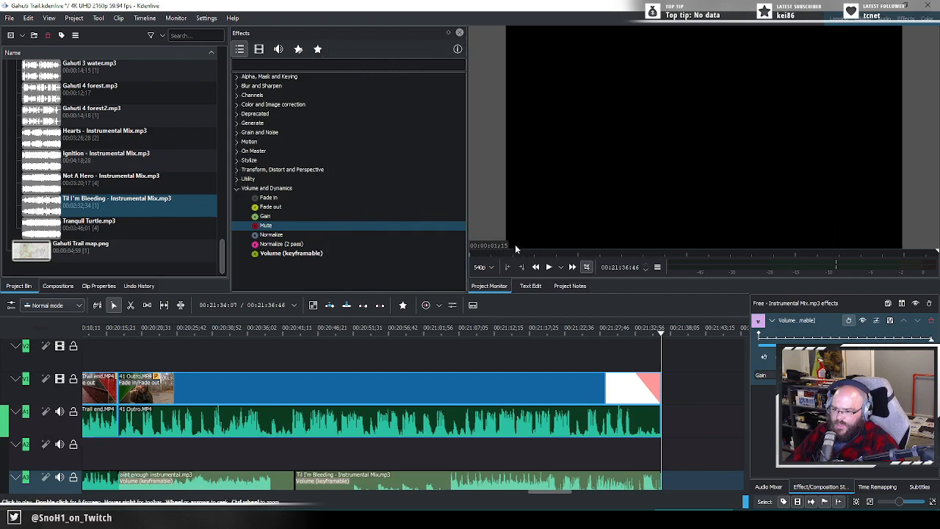
drag(535, 295, 543, 215)
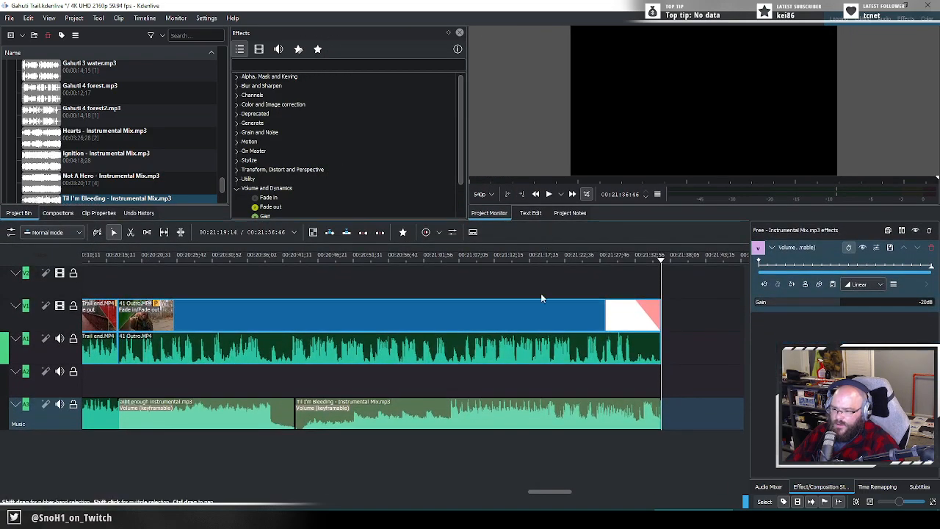
Step: Replace the Til I'm Bleeding - Instrumental Mix.mp3 clip under the outro with a fresh copy from the bin, directly after aint enough instrumental.mp3
click(581, 418)
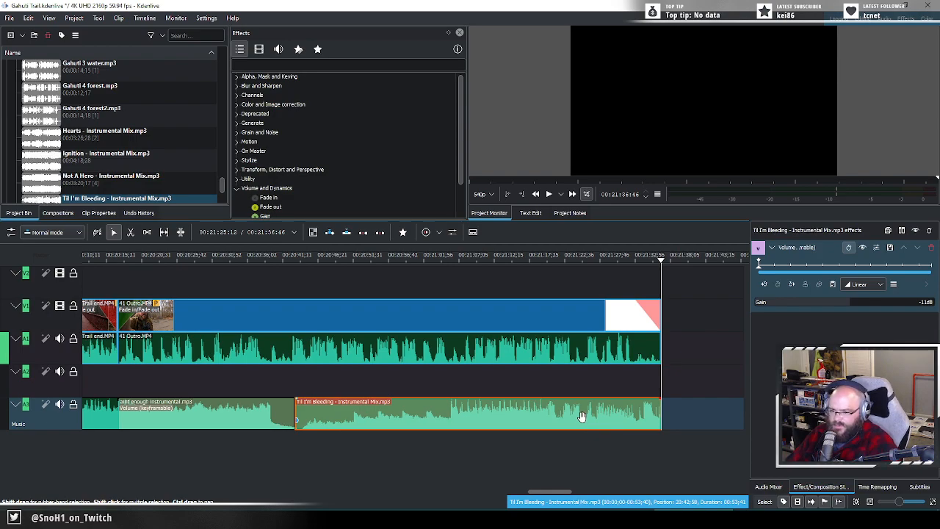
key(Delete)
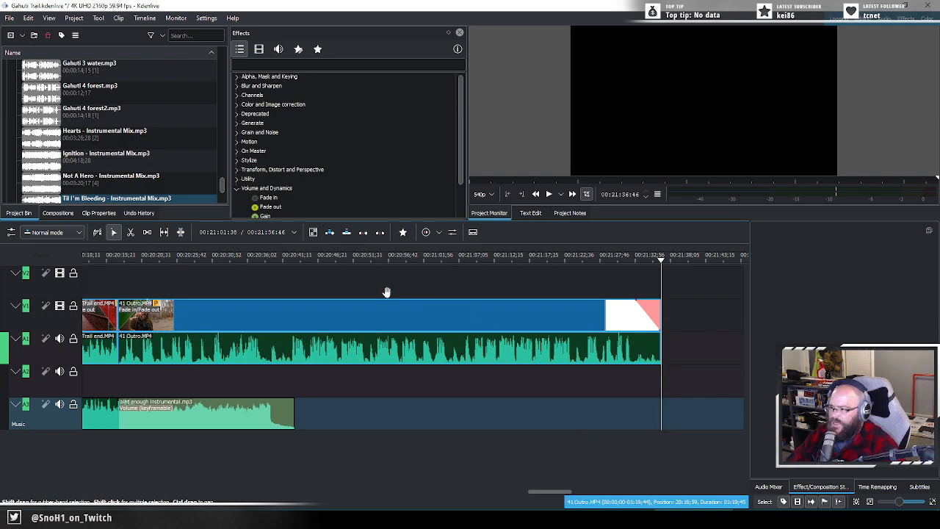
drag(138, 200, 297, 410)
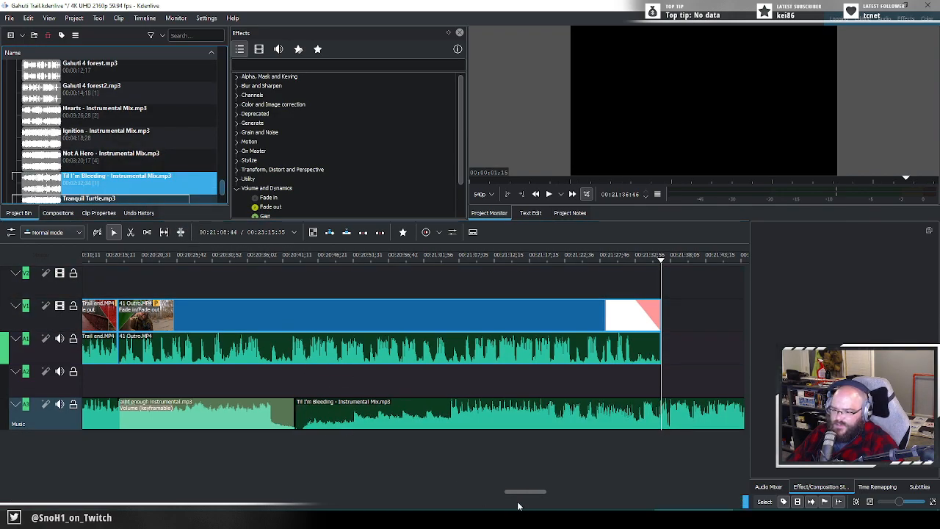
Step: Add a Volume (keyframable) effect to the Til I'm Bleeding - Instrumental Mix.mp3 clip under the outro and set its gain to -11 dB
drag(523, 493, 541, 495)
click(309, 450)
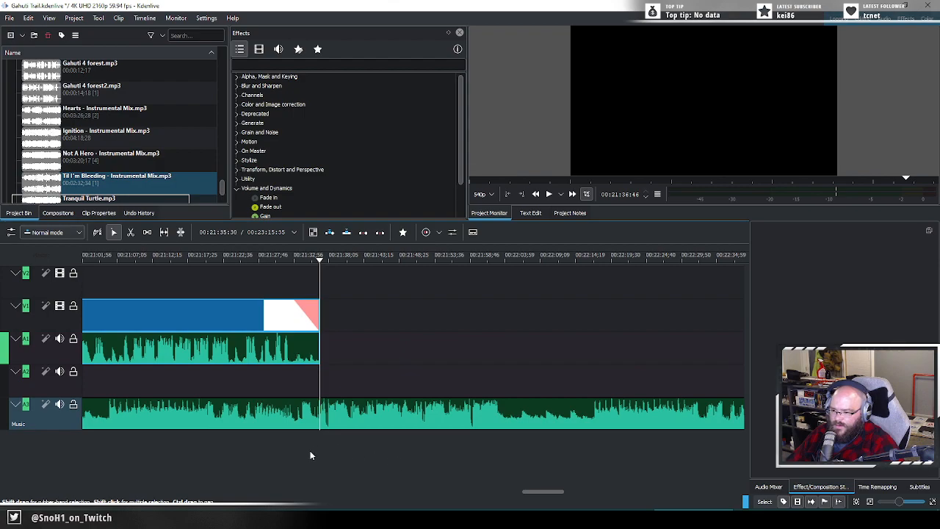
scroll(284, 212, down, 1)
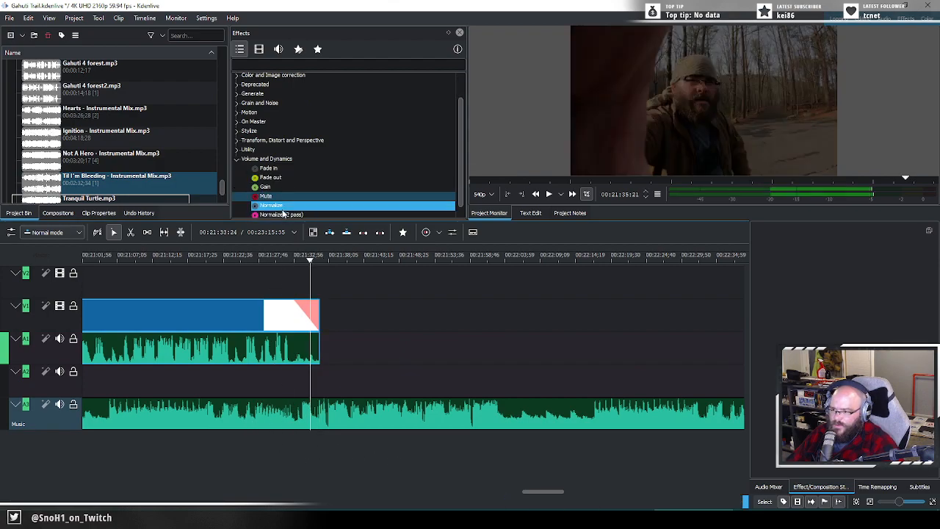
scroll(281, 217, down, 1)
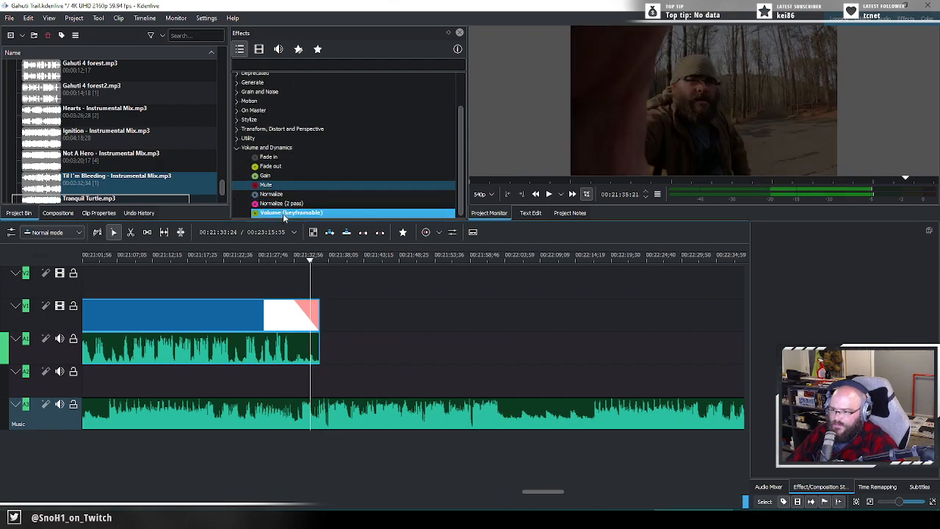
click(285, 213)
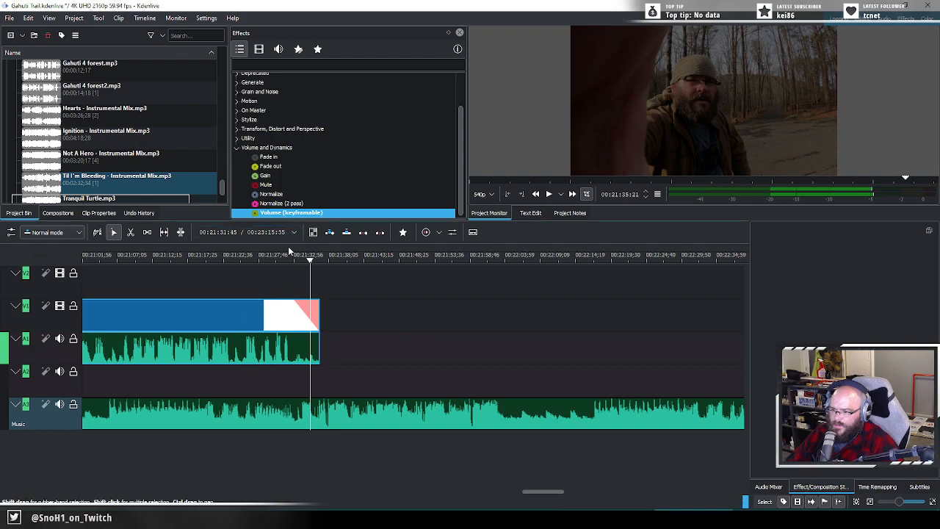
click(259, 416)
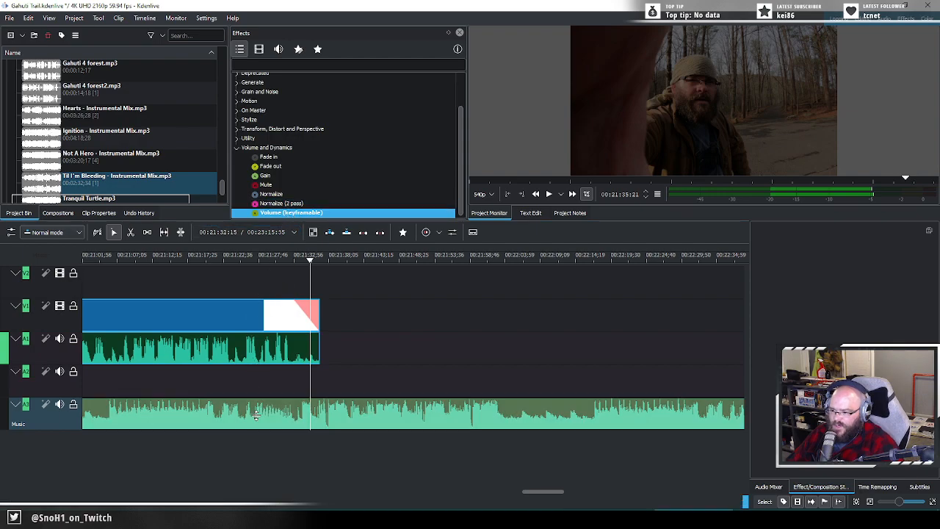
click(293, 415)
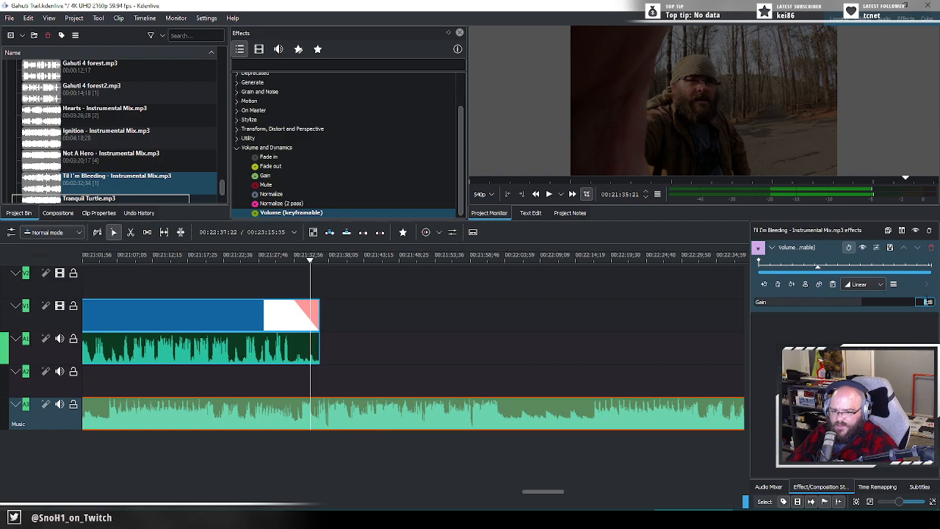
text(-11)
key(Return)
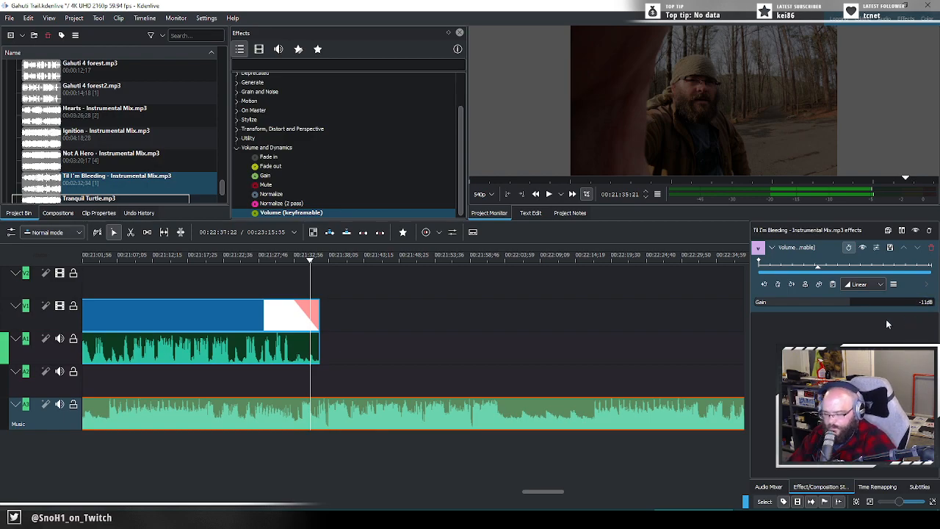
Step: Play the end of the outro from about 00:21:31 to hear how the music runs on past the video
click(286, 456)
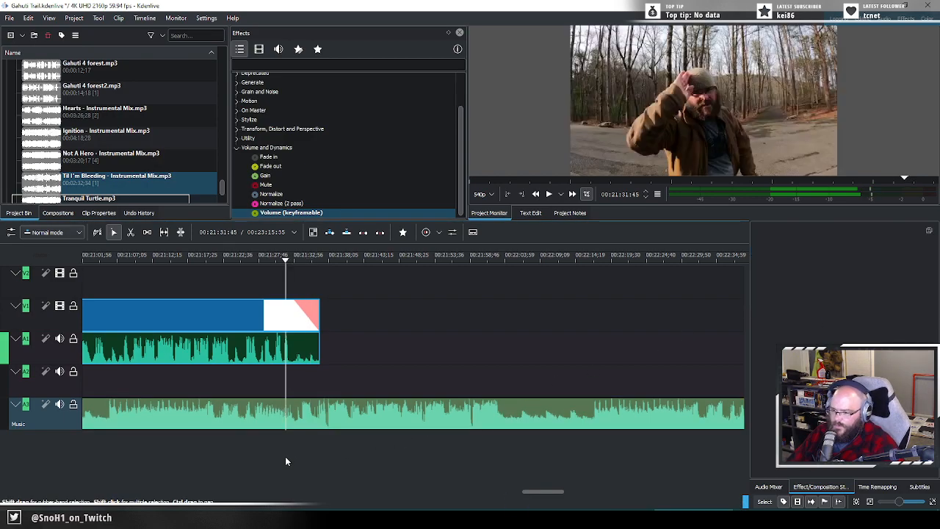
click(549, 194)
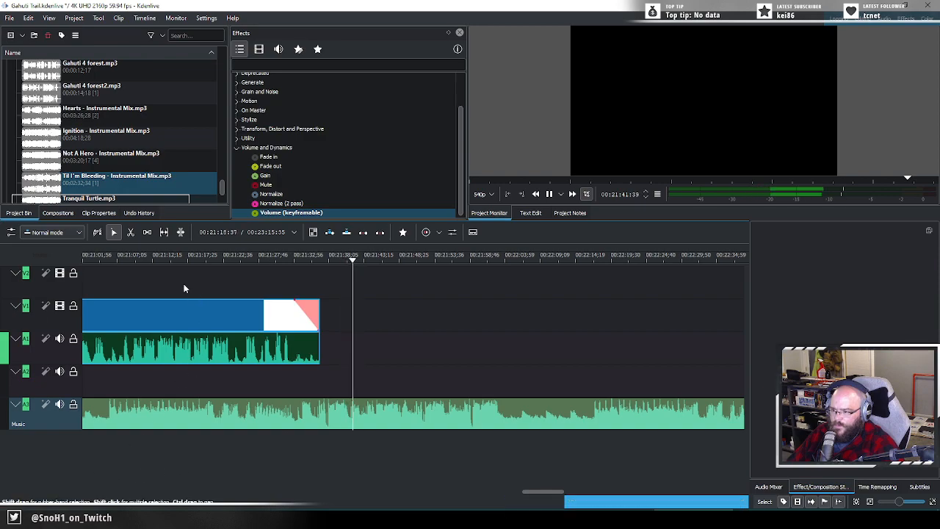
click(547, 195)
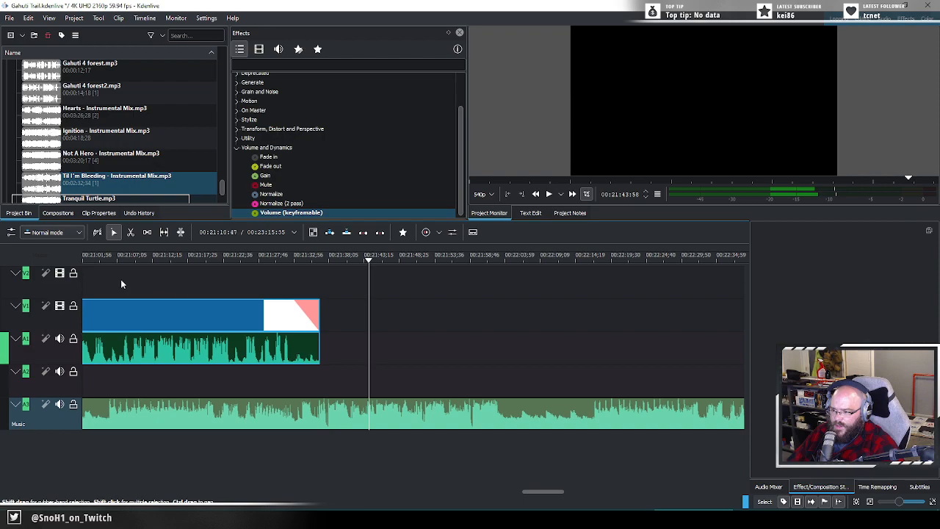
Step: Cut the Til I'm Bleeding - Instrumental Mix.mp3 clip at about 00:21:41, shortly after the outro video ends, and delete the remainder
click(132, 233)
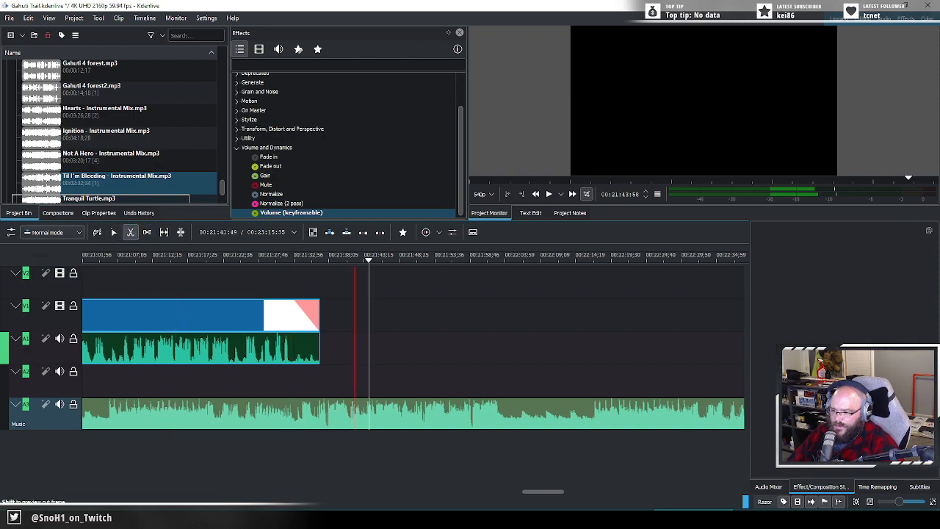
click(351, 409)
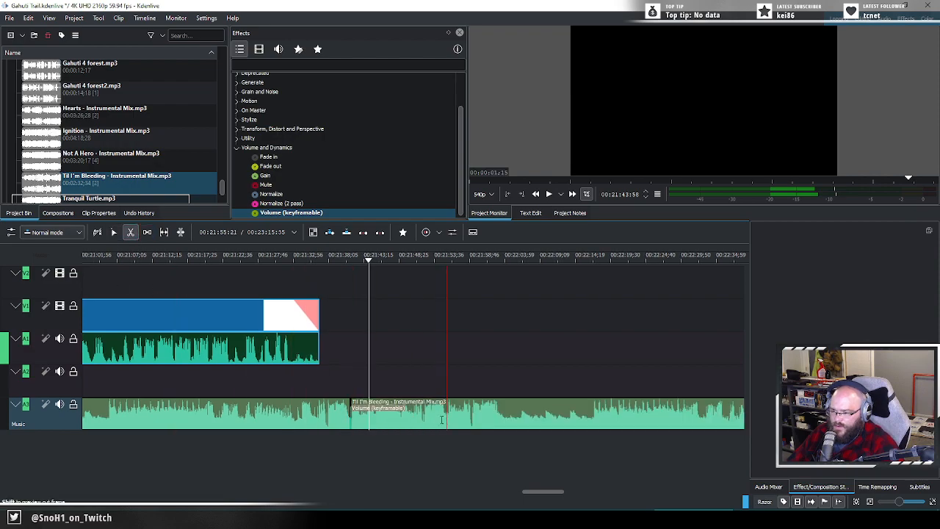
key(s)
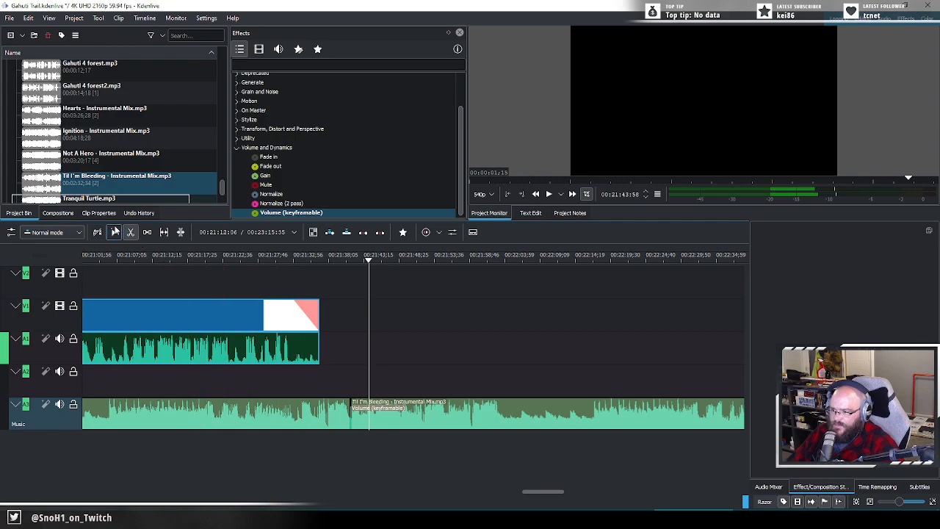
click(271, 481)
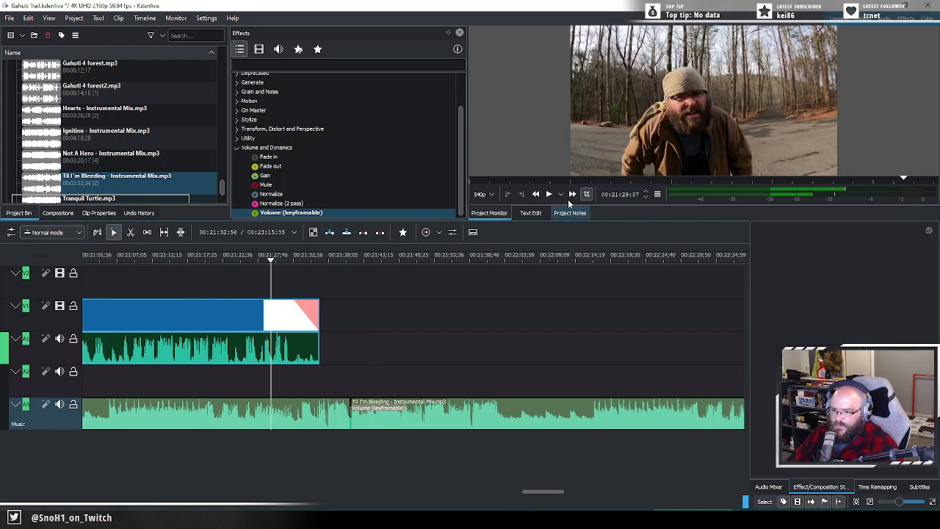
click(397, 416)
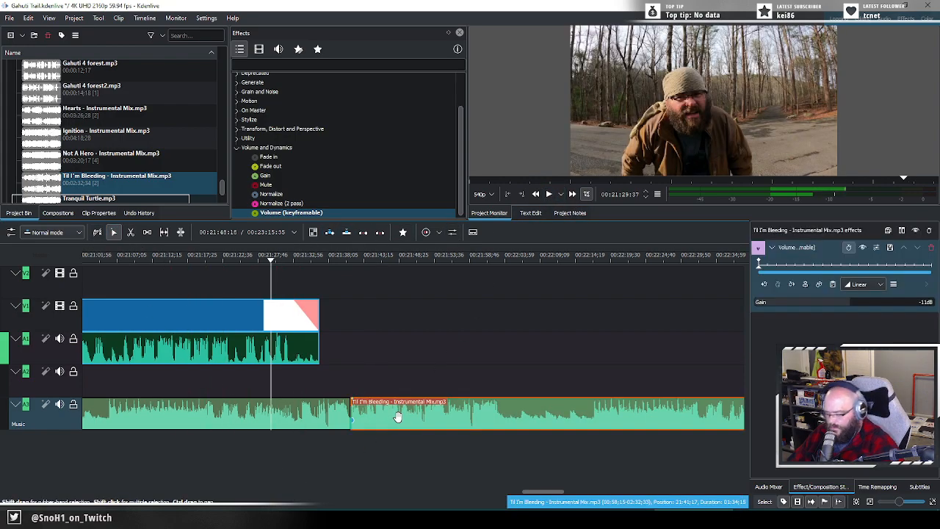
key(Delete)
Step: Add a fade-out of about 2 seconds to the end of the outro music and play it back from about 00:21:34
click(548, 195)
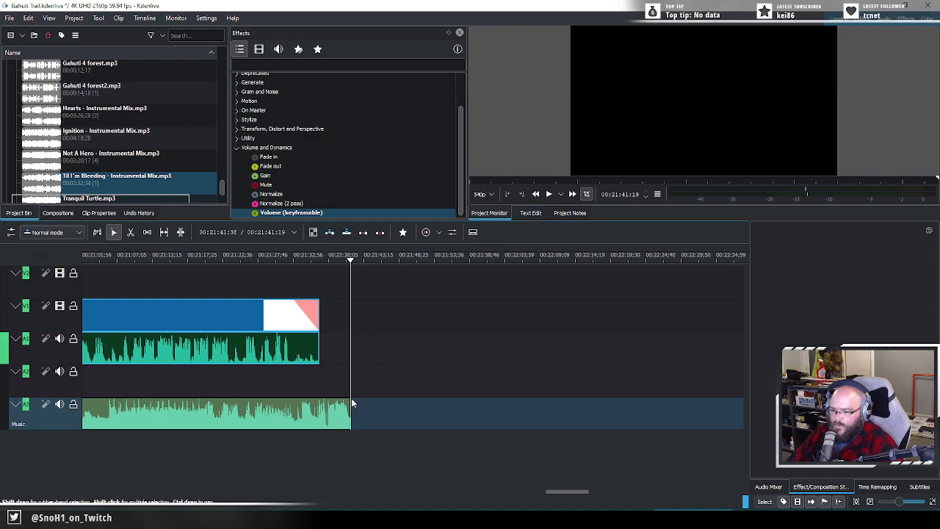
drag(350, 403, 337, 404)
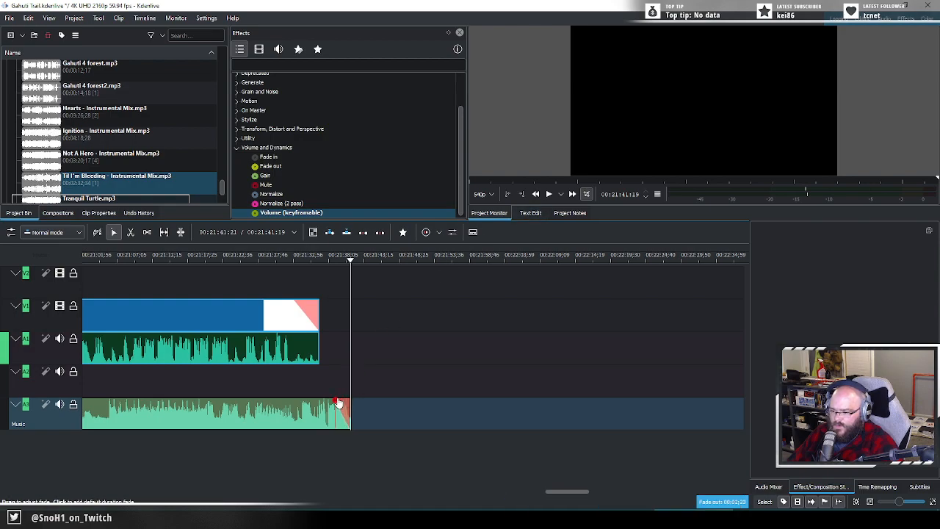
click(307, 445)
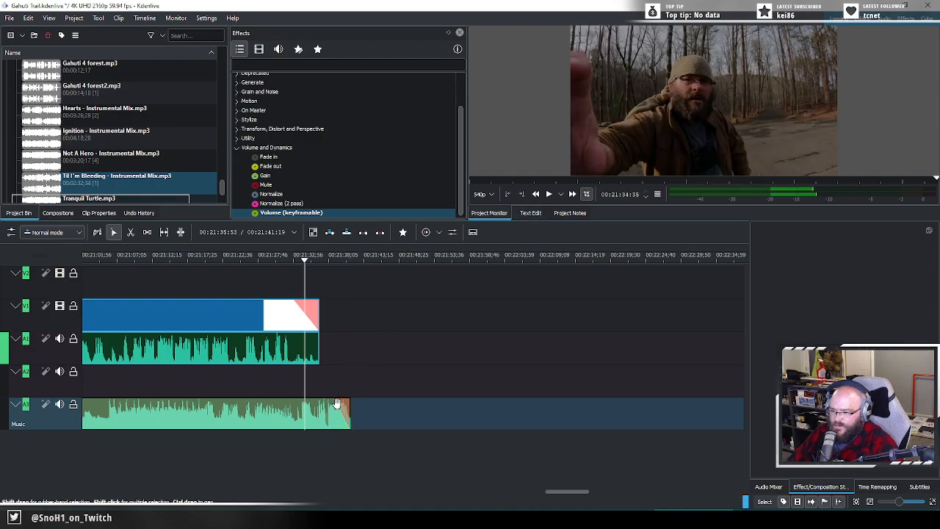
click(549, 194)
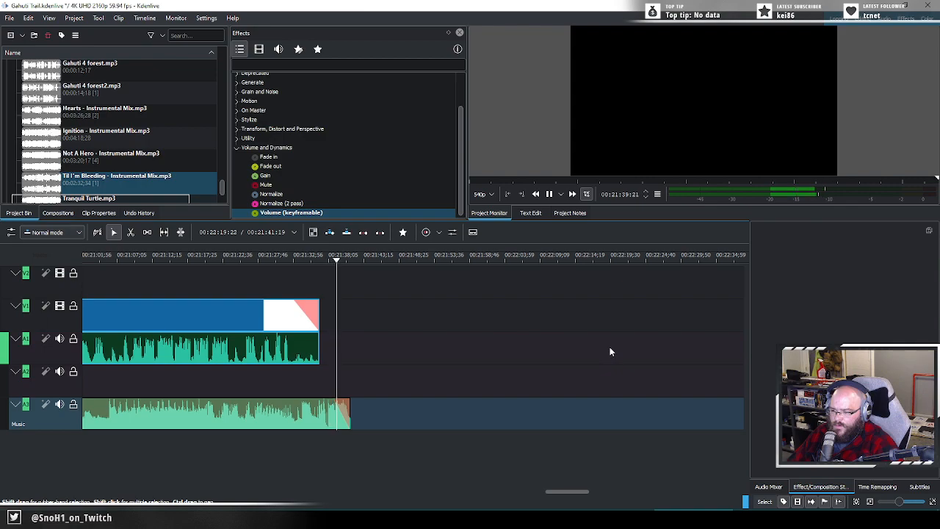
click(549, 193)
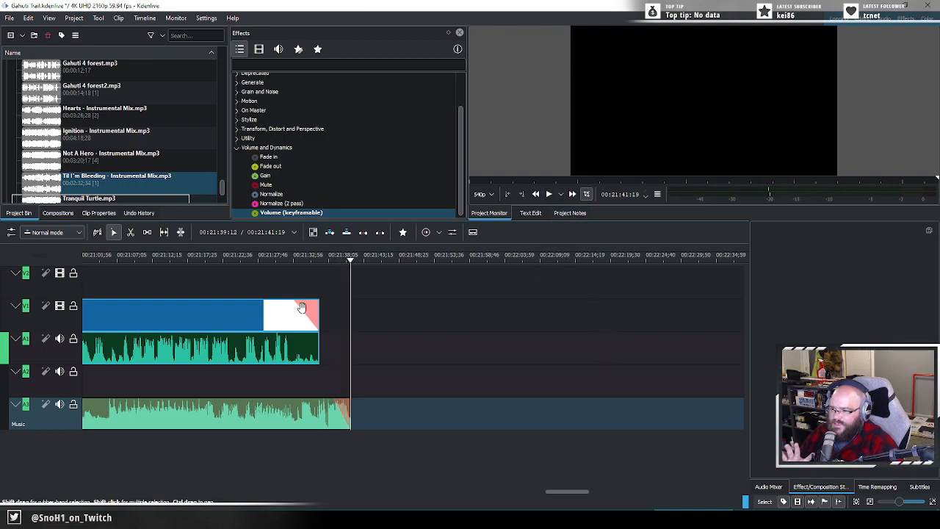
Step: Save the Gahuti Trail project
click(13, 19)
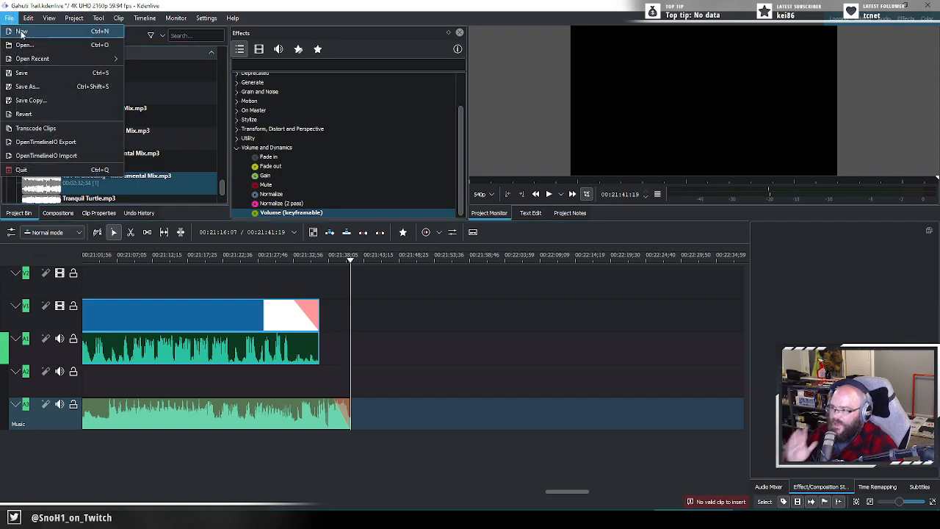
click(32, 73)
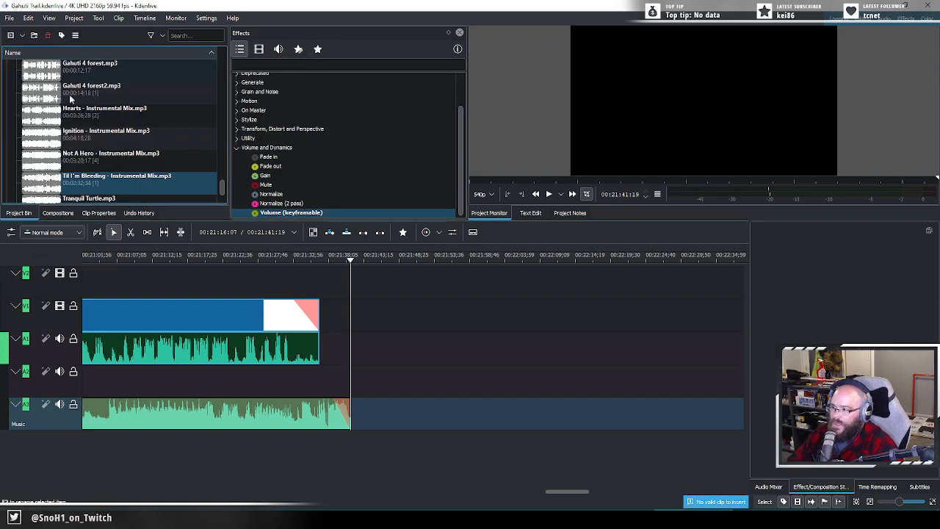